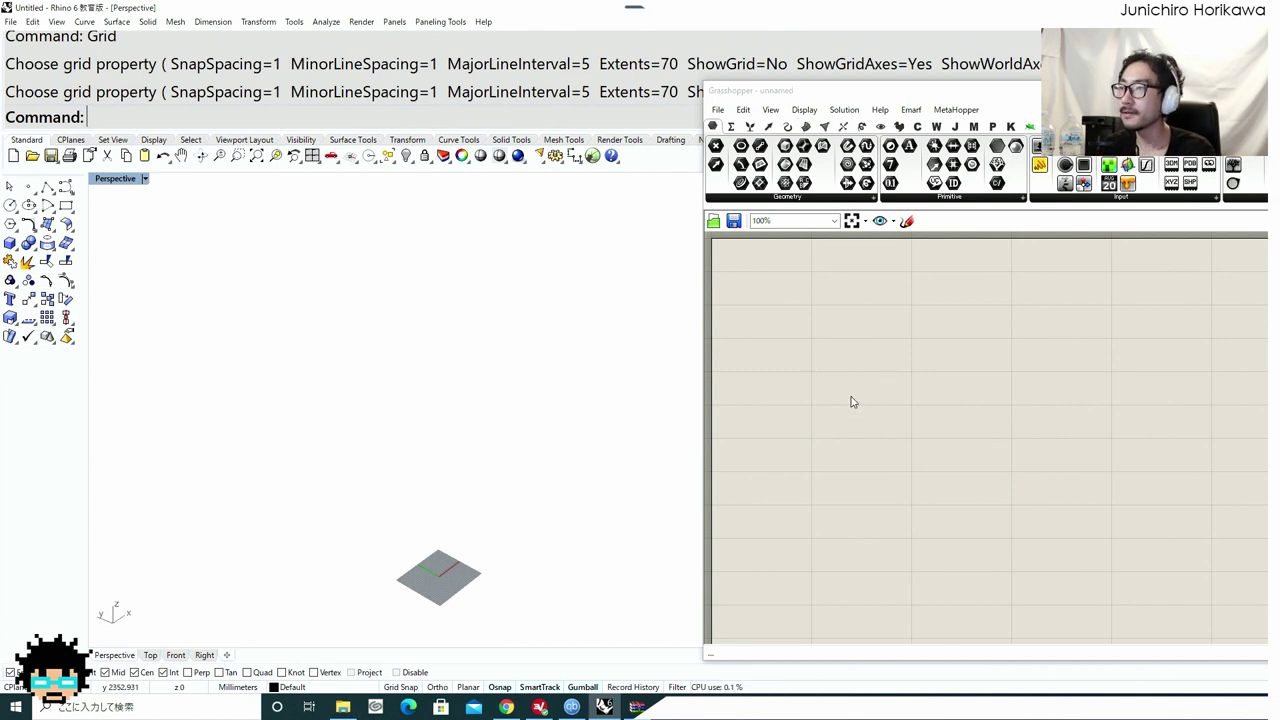
# Place a Polygon component on the empty Grasshopper canvas.
pyautogui.moveTo(413, 393); pyautogui.dragTo(375, 318, button='right')
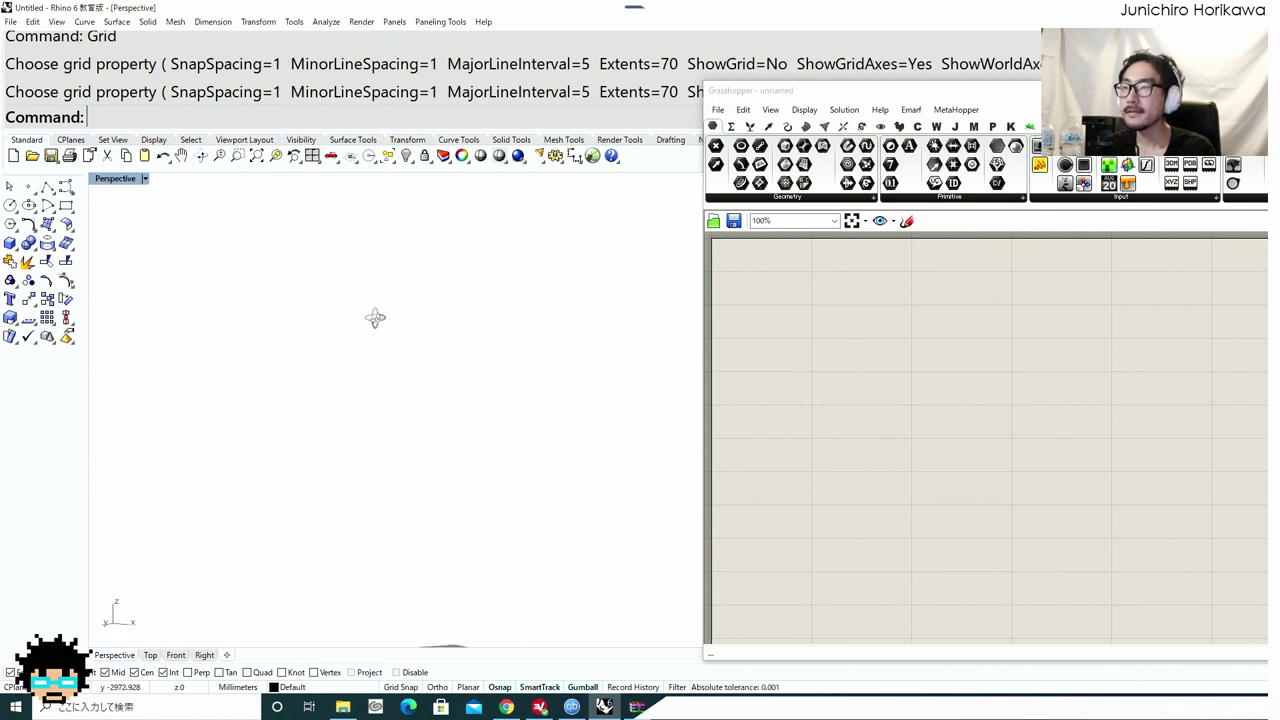
pyautogui.moveTo(396, 426); pyautogui.dragTo(408, 500, button='right')
pyautogui.scroll(9, 412, 494)
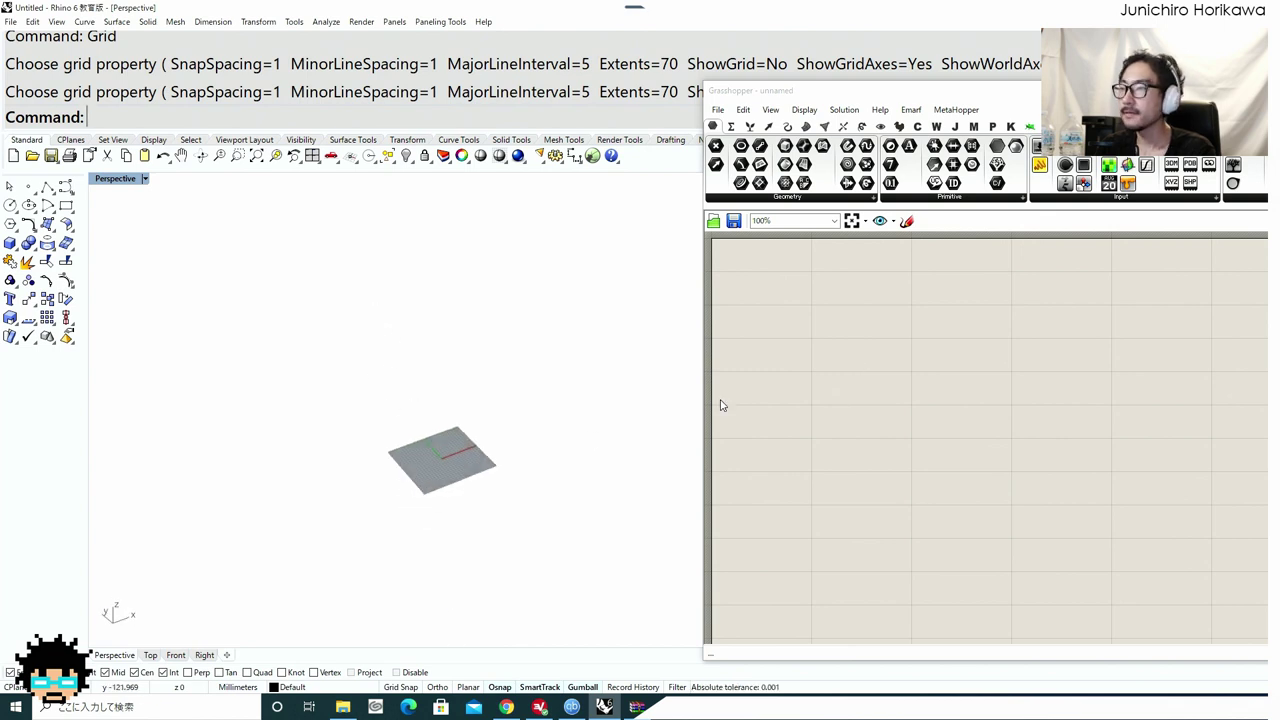
pyautogui.click(831, 379)
pyautogui.doubleClick(830, 379)
pyautogui.write('poly')
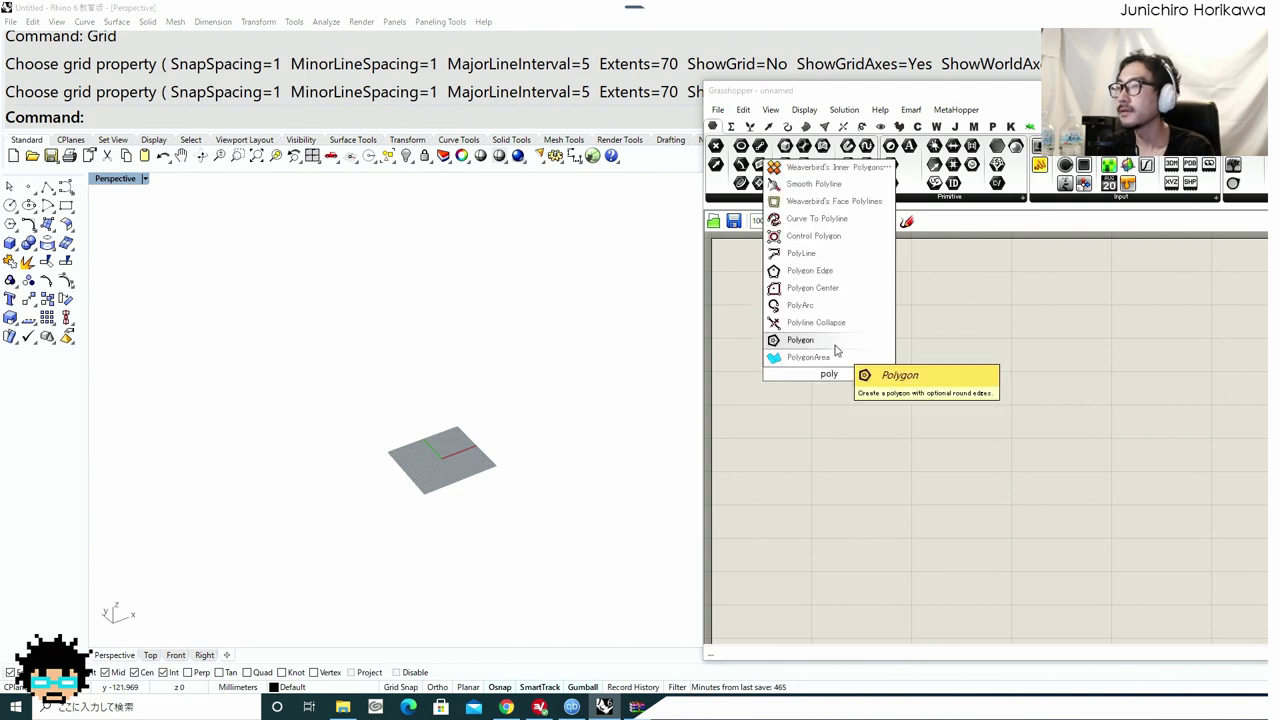
pyautogui.click(837, 344)
pyautogui.scroll(5, 823, 384)
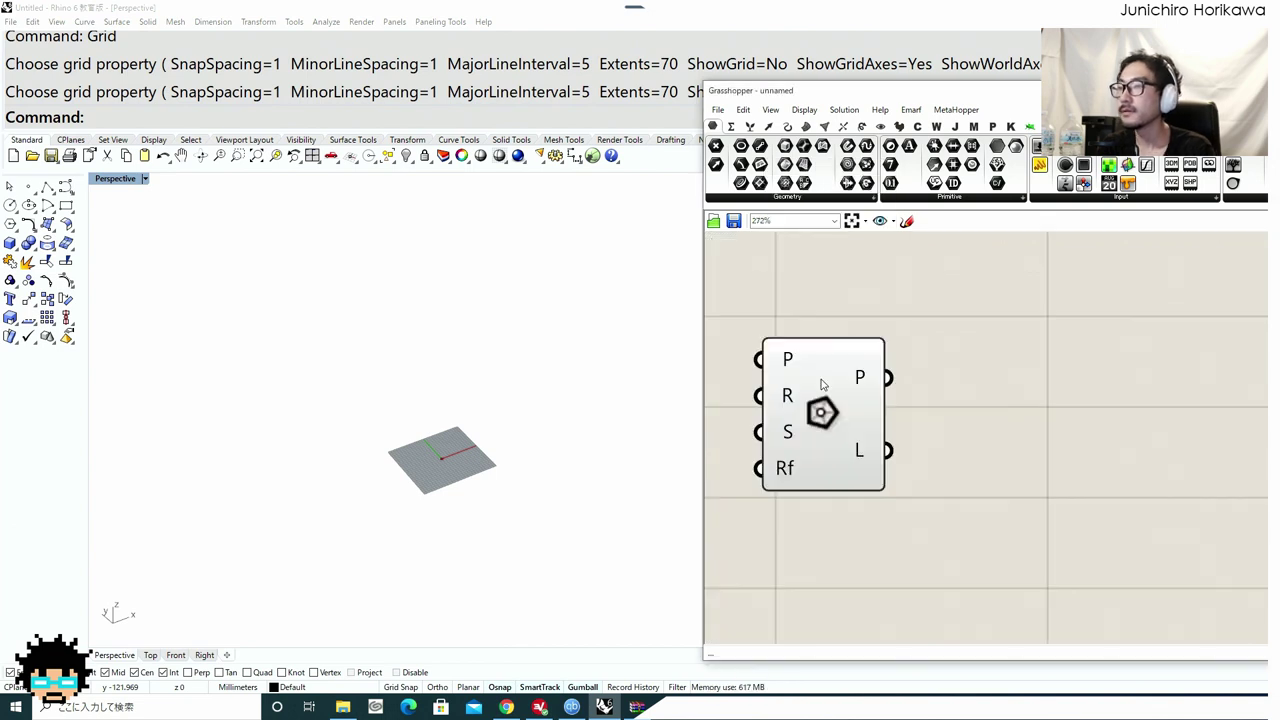
pyautogui.moveTo(823, 384); pyautogui.dragTo(957, 362)
# Add a number slider set to 500 and space it apart from the Polygon component's inputs.
pyautogui.scroll(-5, 985, 378)
pyautogui.scroll(1, 928, 392)
pyautogui.doubleClick(908, 390)
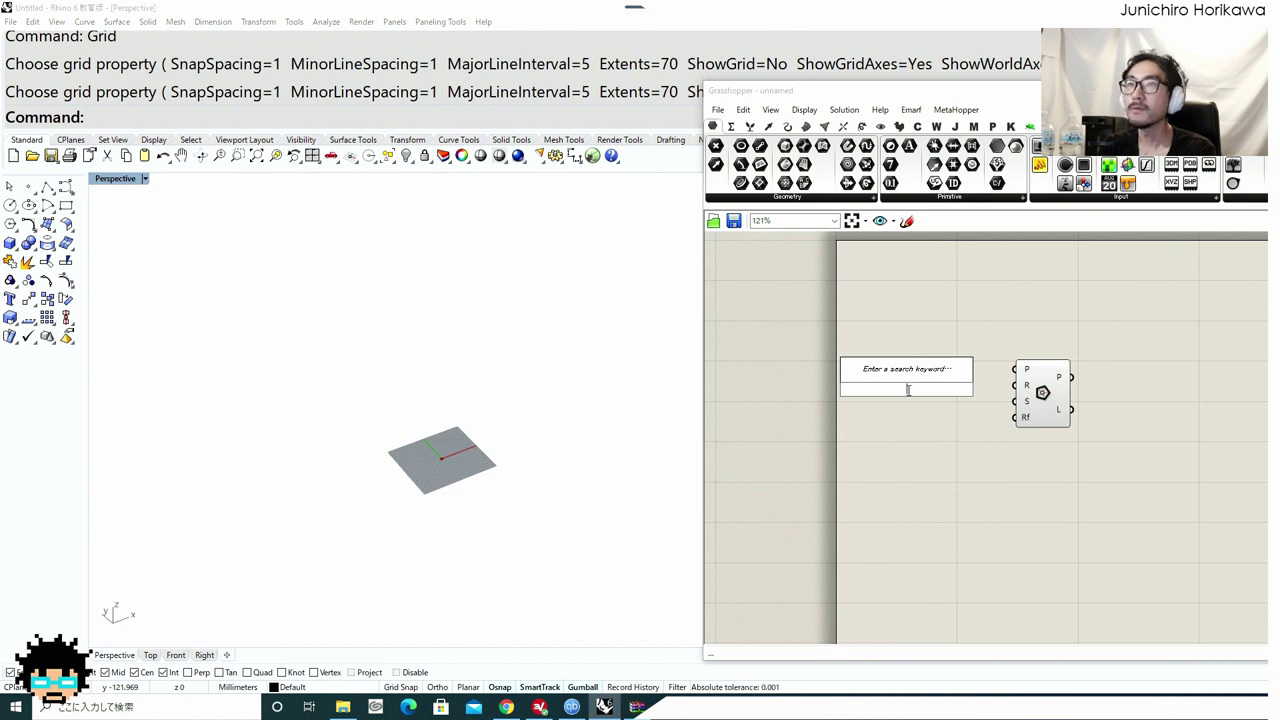
pyautogui.write('500')
pyautogui.press('Return')
pyautogui.scroll(3, 910, 398)
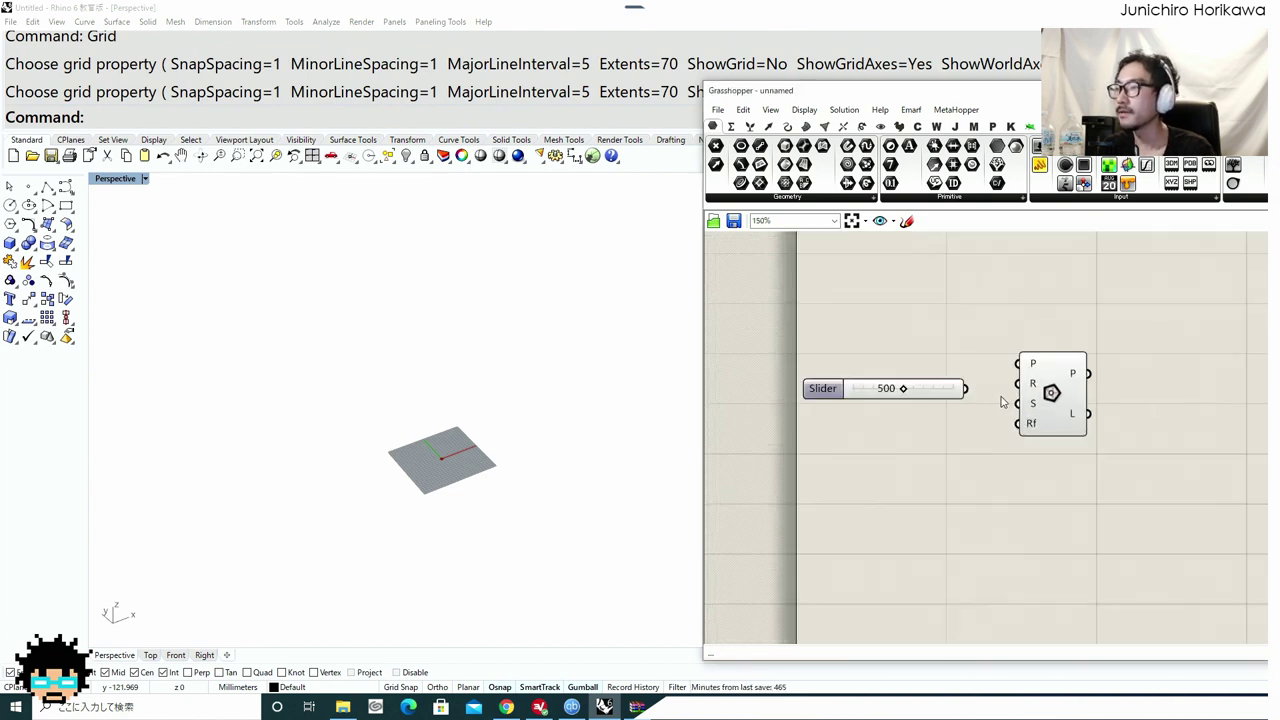
pyautogui.click(948, 412)
pyautogui.moveTo(1058, 416); pyautogui.dragTo(1107, 412)
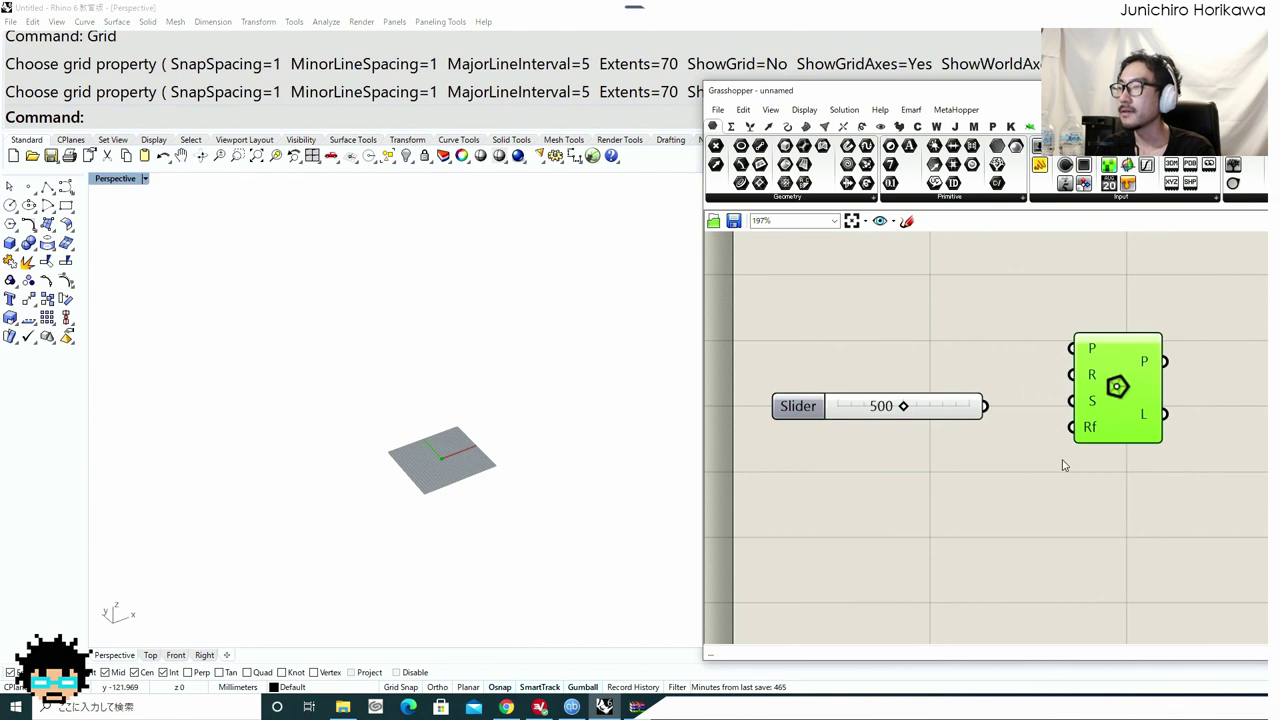
pyautogui.moveTo(1062, 461); pyautogui.dragTo(918, 460, button='right')
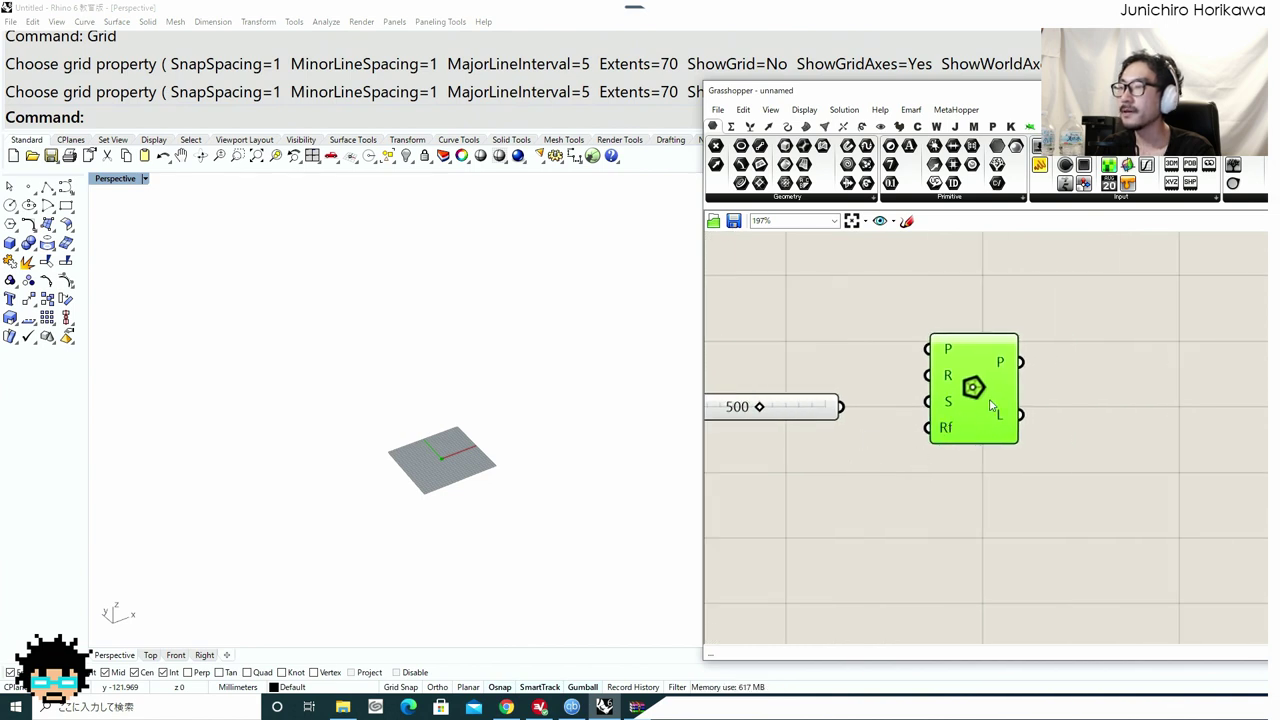
pyautogui.moveTo(990, 402); pyautogui.dragTo(1041, 385)
pyautogui.moveTo(787, 411); pyautogui.dragTo(778, 394)
pyautogui.click(908, 437)
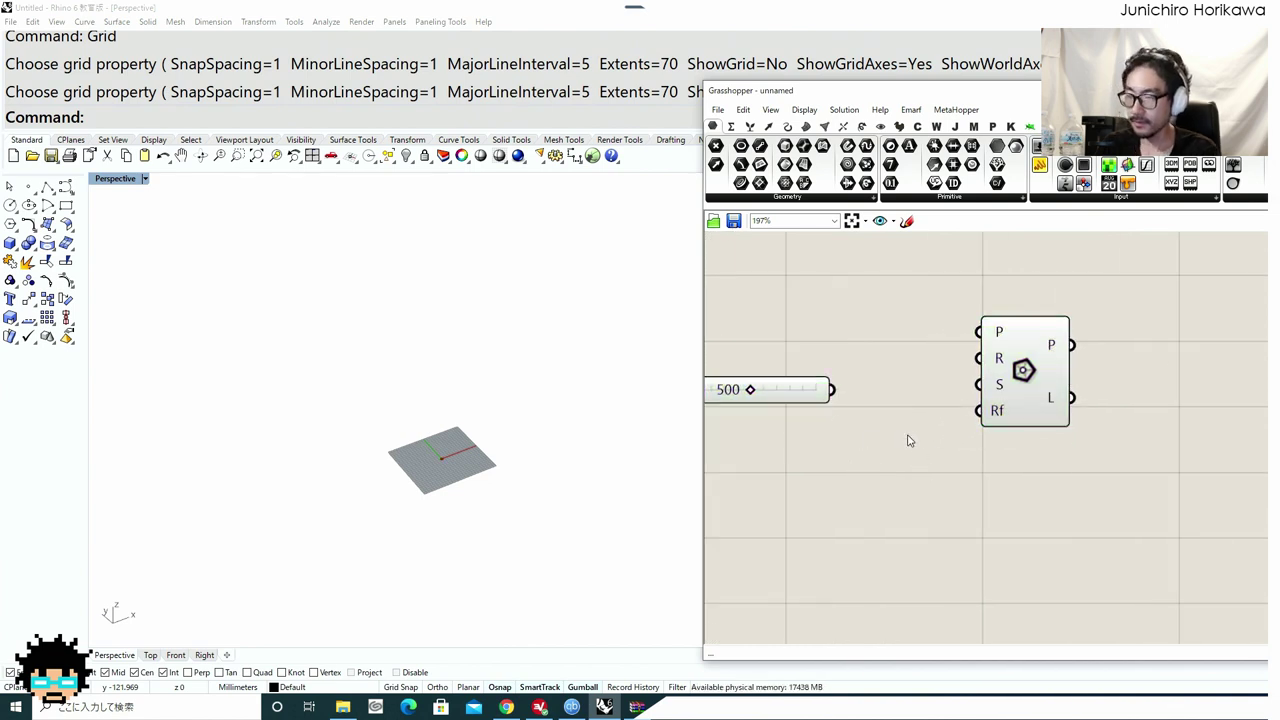
# Add a Division component between the 500 slider and the Polygon, and connect the slider to its A input.
pyautogui.doubleClick(909, 440)
pyautogui.write('divis')
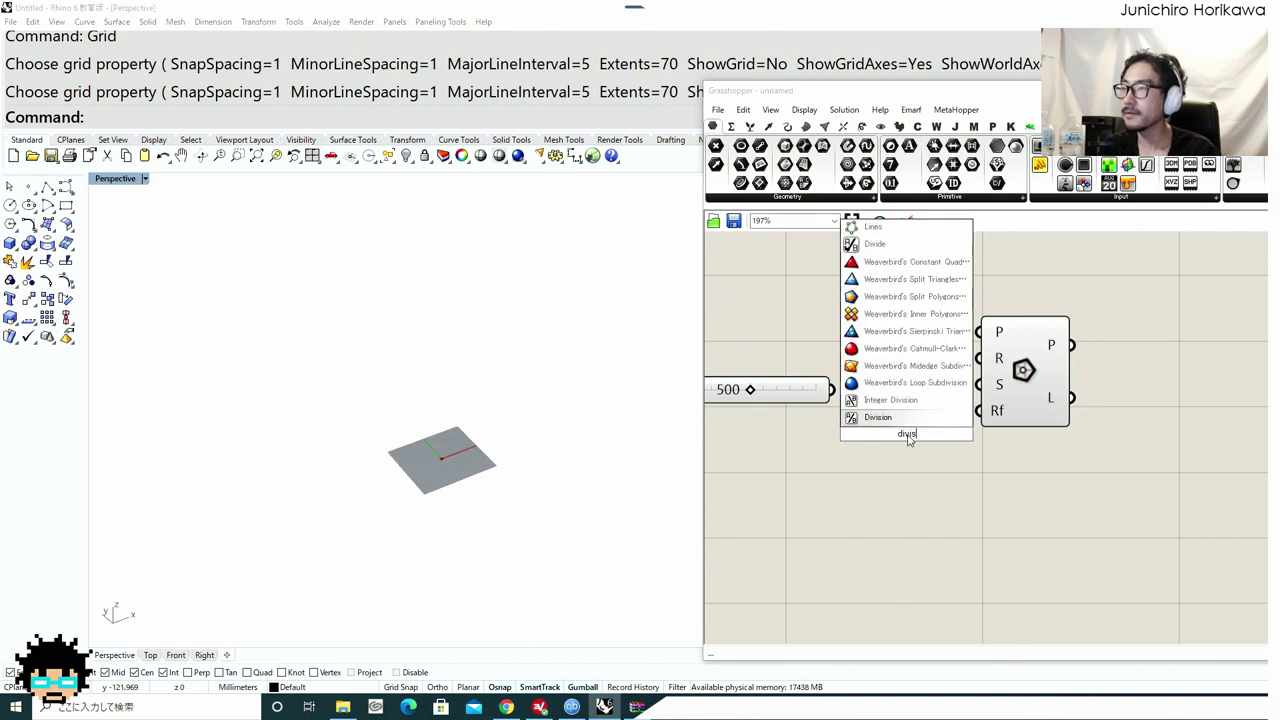
pyautogui.press('BackSpace')
pyautogui.write('de')
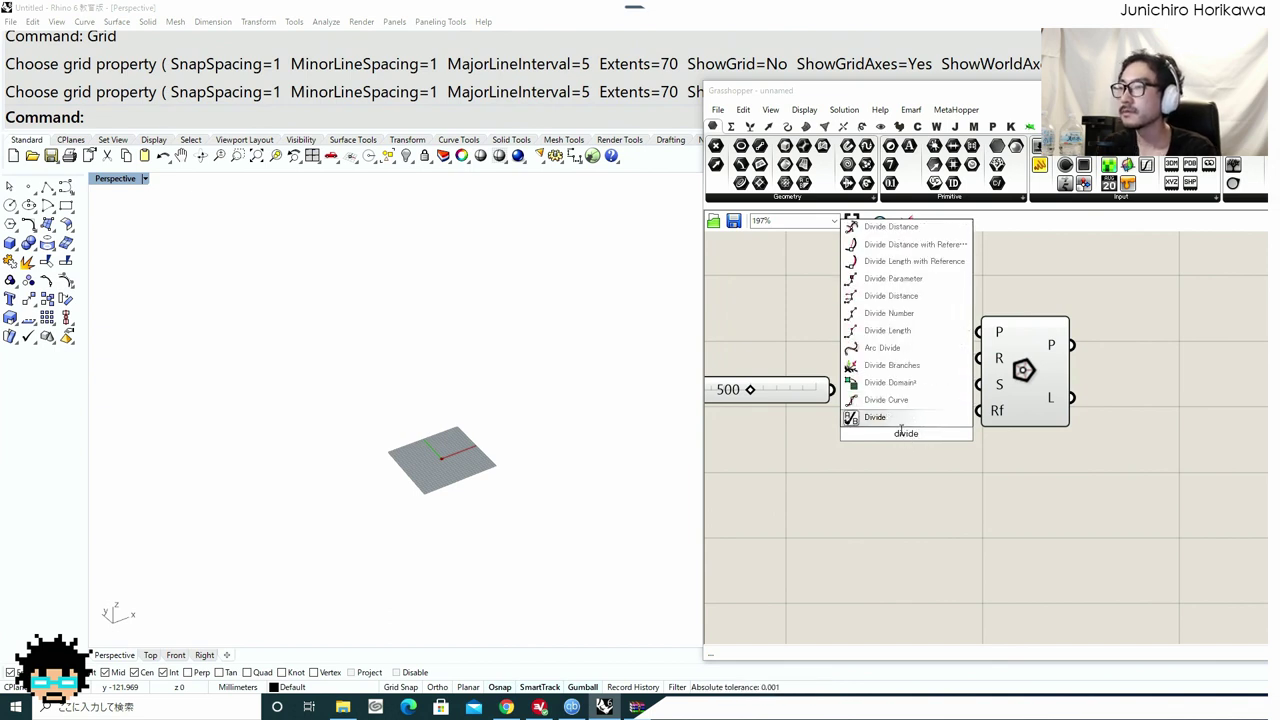
pyautogui.press('BackSpace')
pyautogui.press('BackSpace')
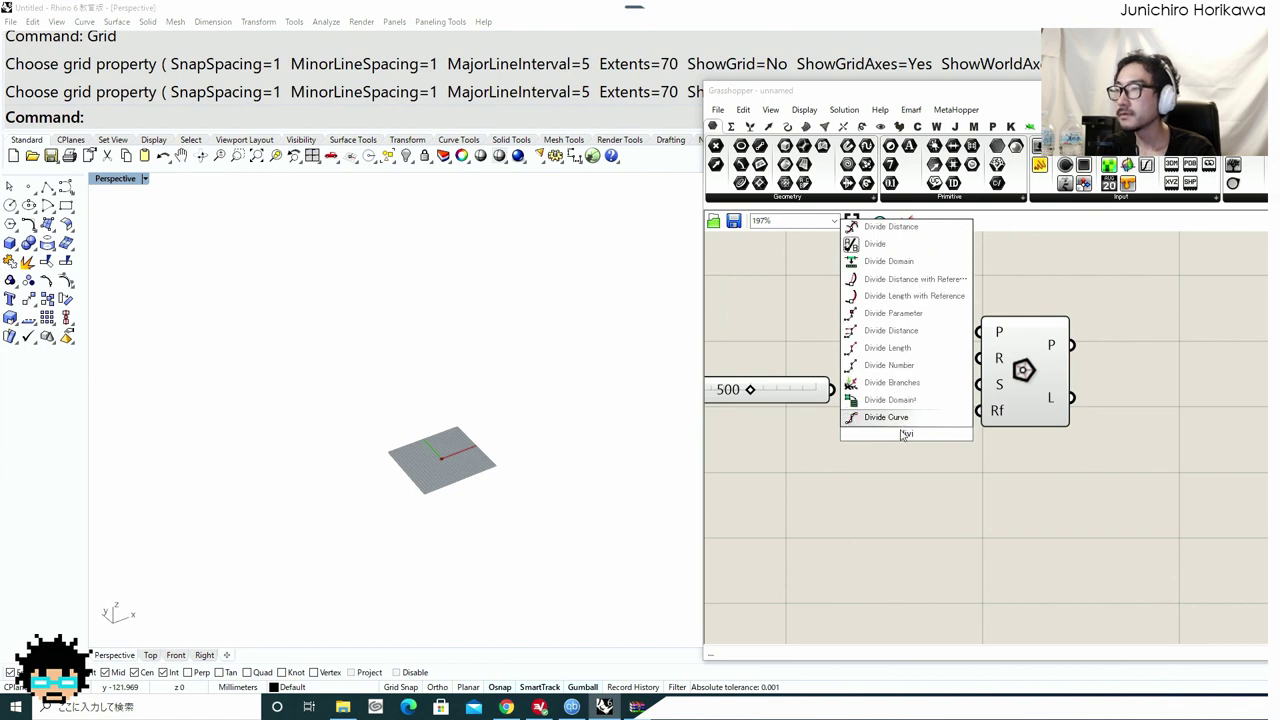
pyautogui.write('sion')
pyautogui.click(901, 420)
pyautogui.moveTo(836, 390); pyautogui.dragTo(894, 420)
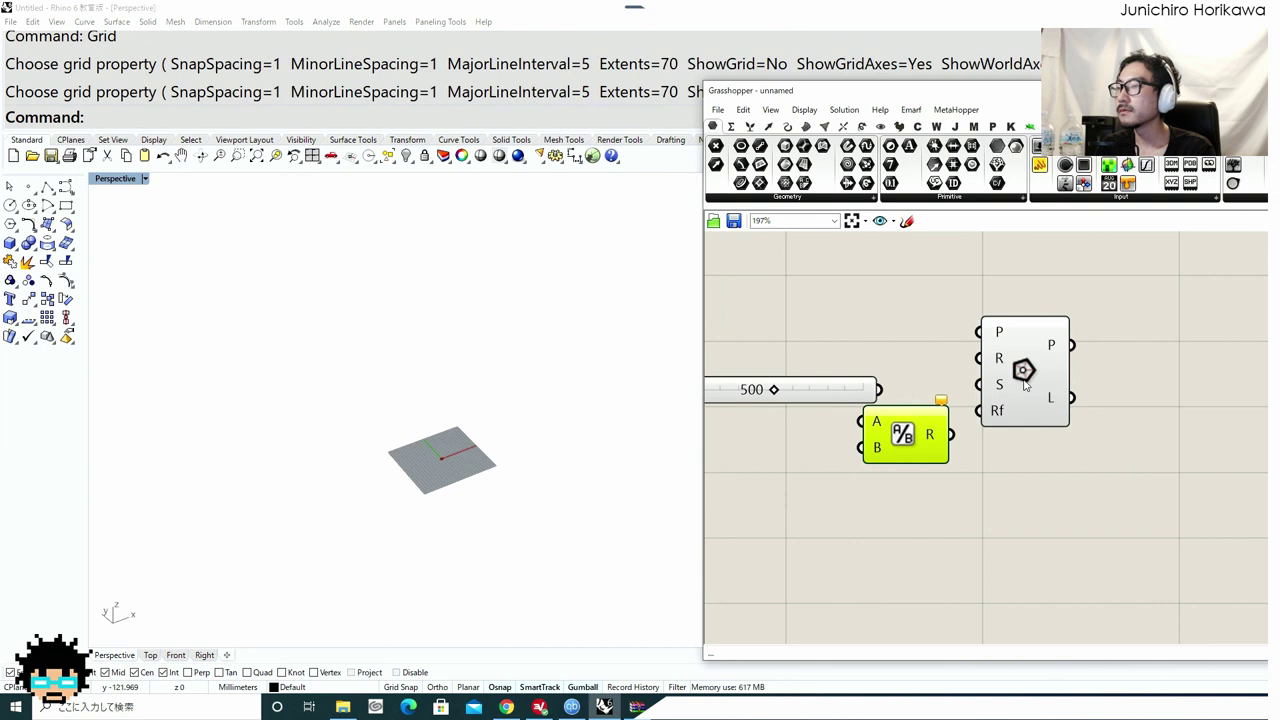
pyautogui.moveTo(1027, 380); pyautogui.dragTo(1140, 351)
pyautogui.moveTo(924, 440); pyautogui.dragTo(994, 426)
pyautogui.moveTo(879, 389); pyautogui.dragTo(935, 407)
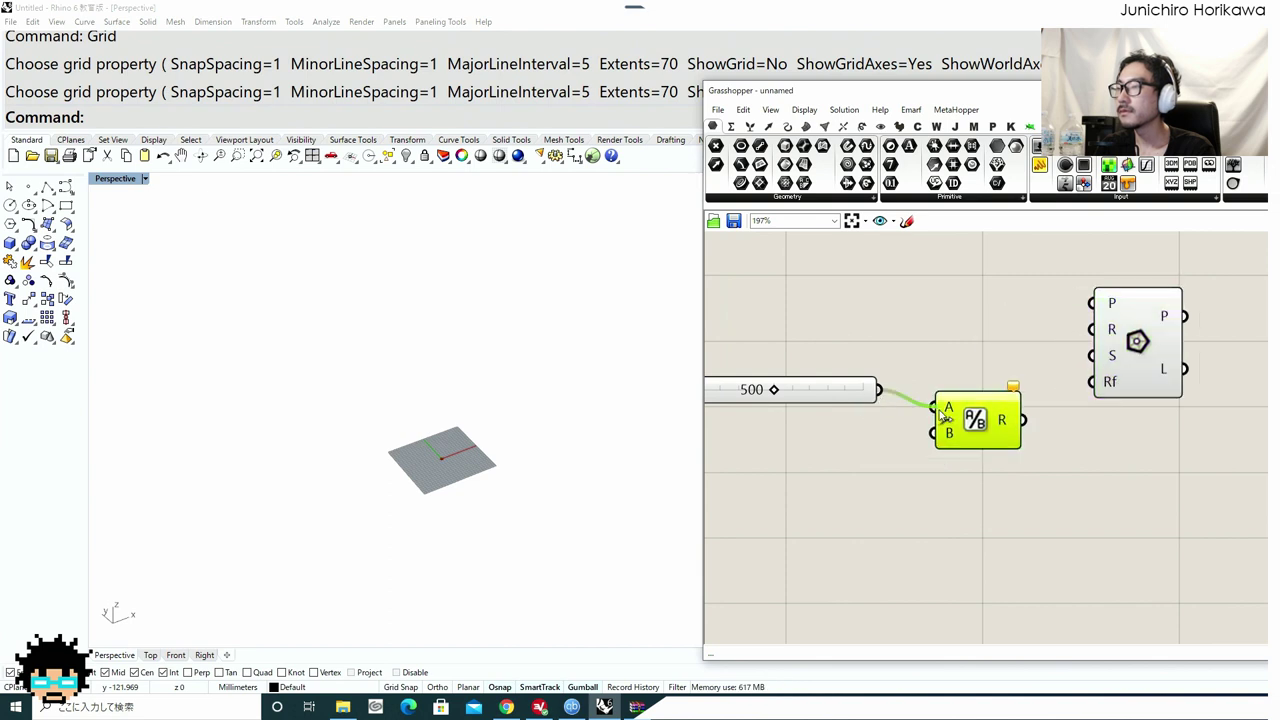
pyautogui.rightClick(937, 433)
# Add a compact panel containing 2 and connect it to the Division component's B input.
pyautogui.doubleClick(871, 487)
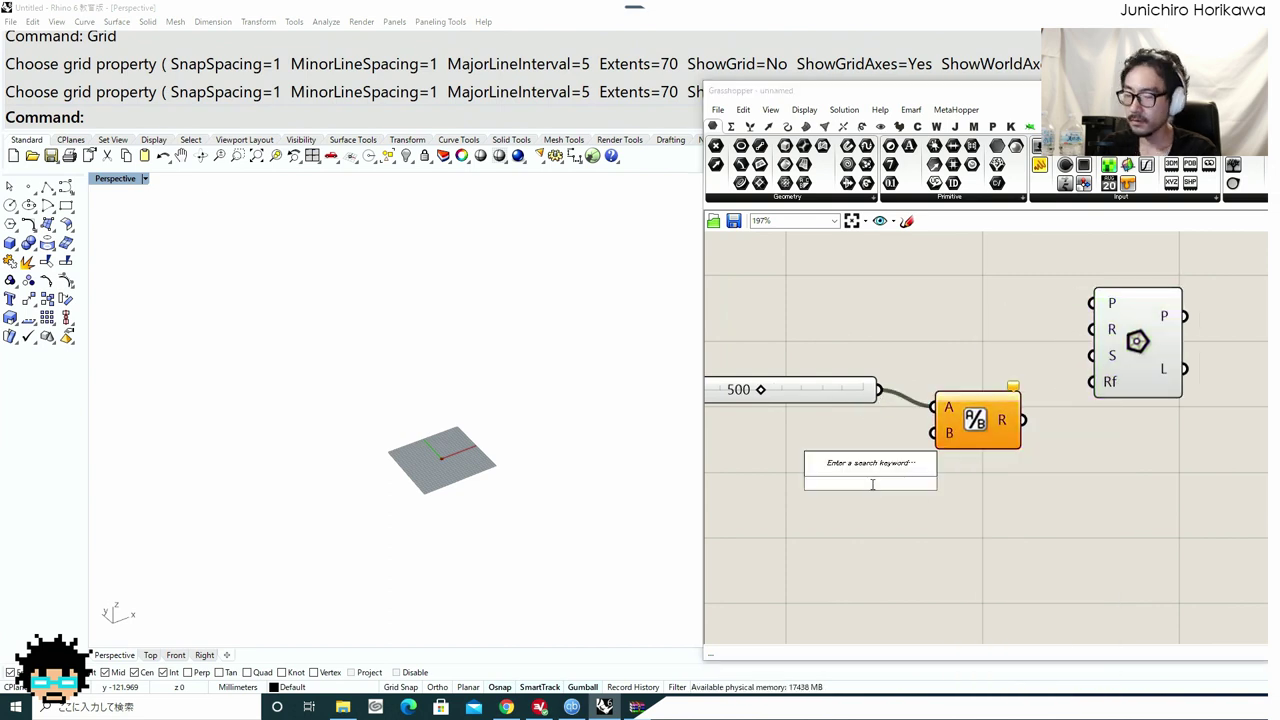
pyautogui.write('panel')
pyautogui.press('Return')
pyautogui.doubleClick(873, 490)
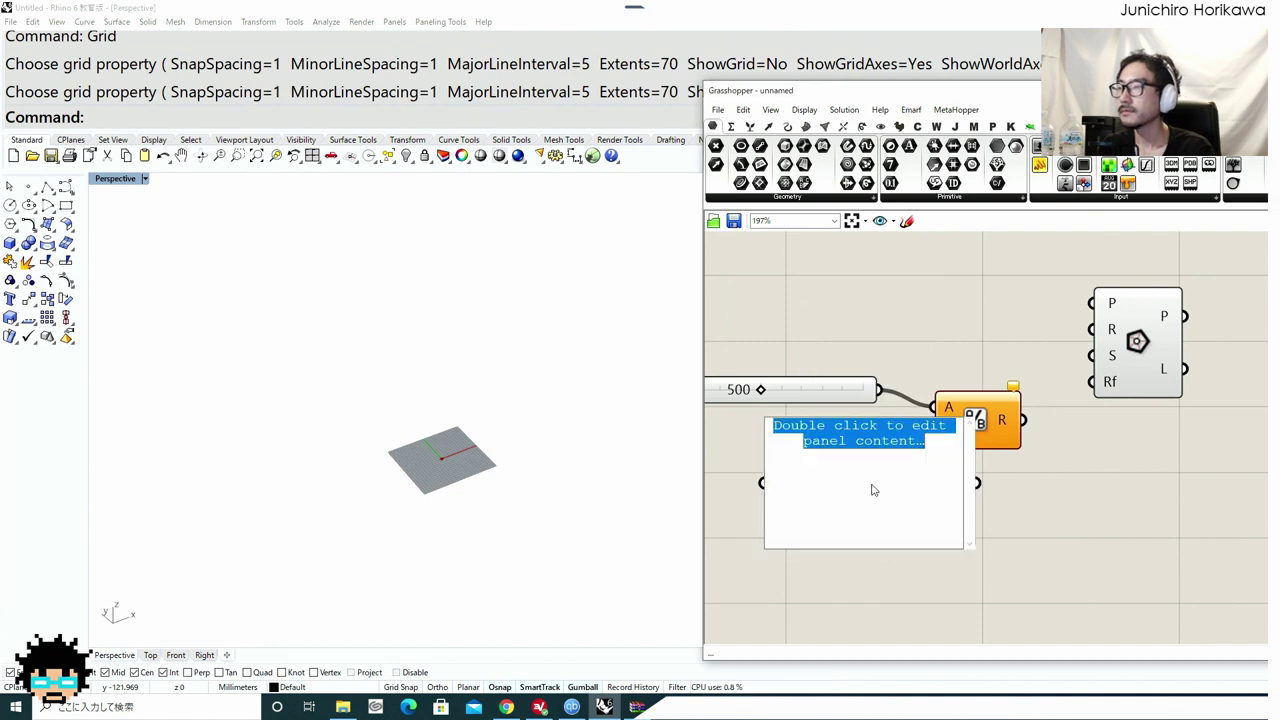
pyautogui.write('2')
pyautogui.click(1012, 556)
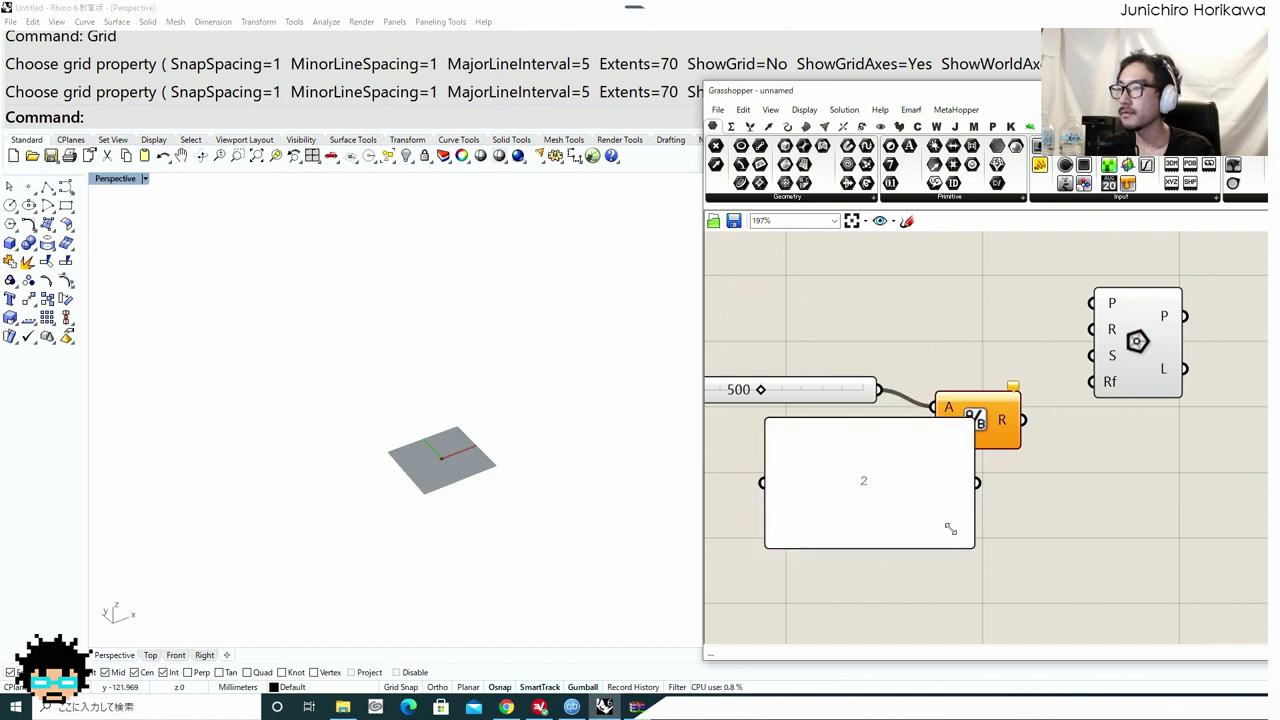
pyautogui.moveTo(951, 529); pyautogui.dragTo(950, 453)
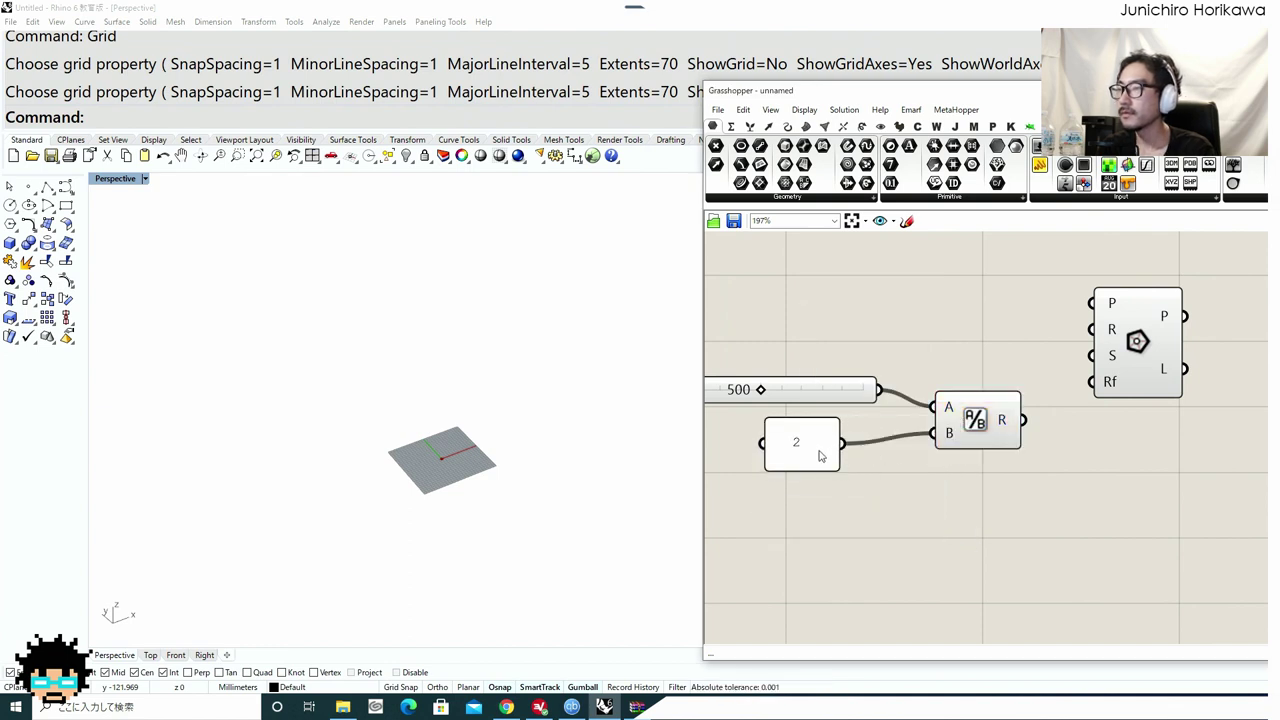
pyautogui.moveTo(814, 452); pyautogui.dragTo(878, 471)
# Connect the 500 slider to the Polygon's radius input and delete the Division component with its panel.
pyautogui.moveTo(852, 428); pyautogui.dragTo(911, 473, button='right')
pyautogui.moveTo(927, 513); pyautogui.dragTo(931, 510)
pyautogui.moveTo(925, 412); pyautogui.dragTo(966, 486, button='right')
pyautogui.moveTo(870, 487); pyautogui.dragTo(1131, 439)
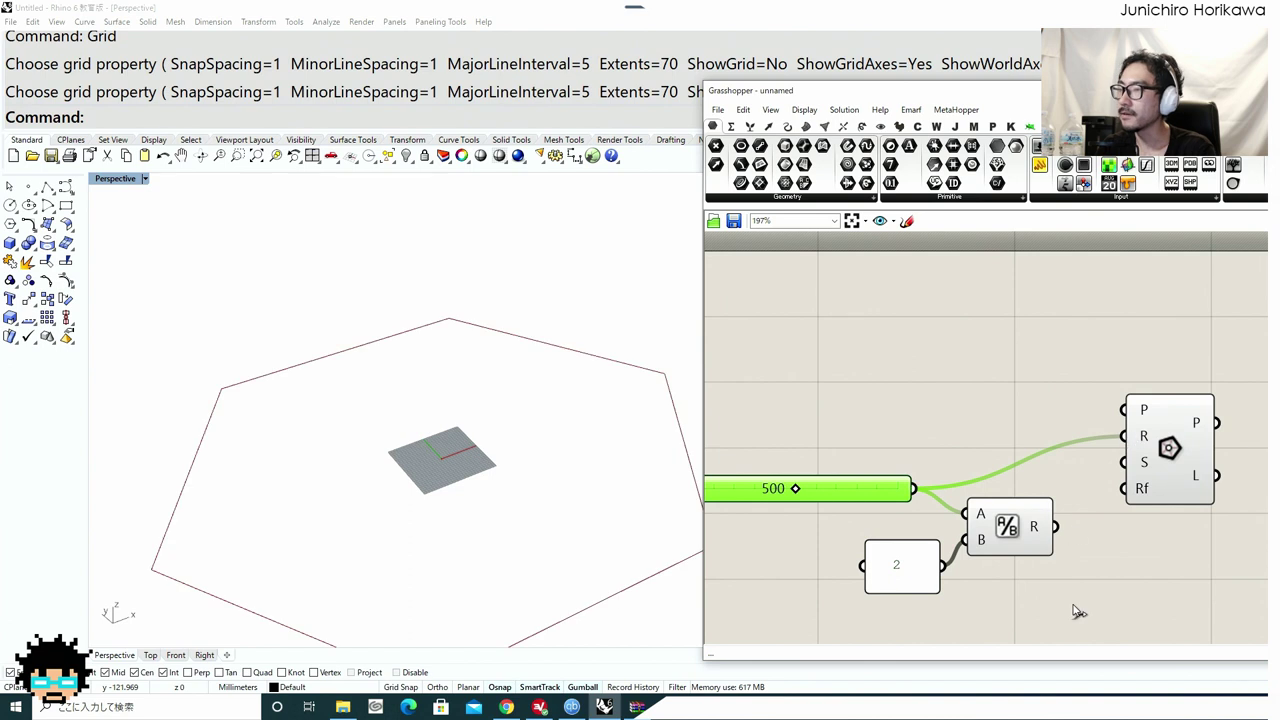
pyautogui.moveTo(1068, 610); pyautogui.dragTo(853, 540)
pyautogui.press('Delete')
# Add a number slider set to 300 above the 500 slider.
pyautogui.doubleClick(826, 420)
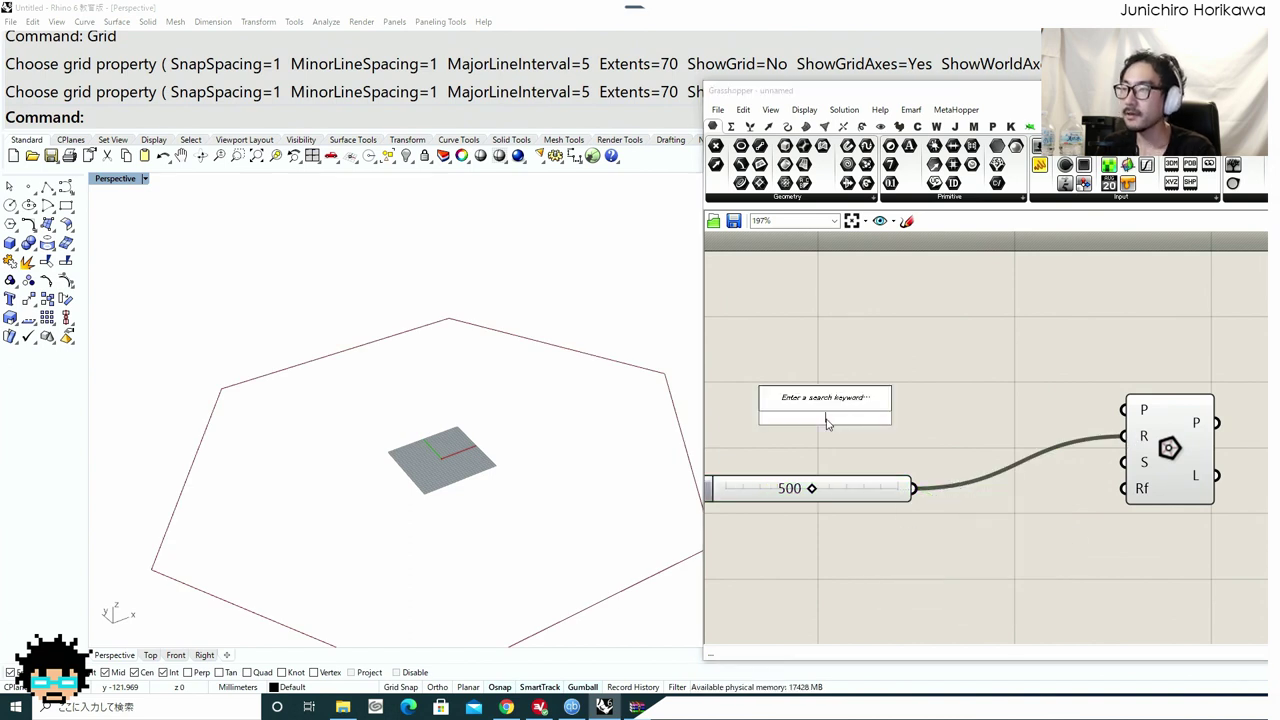
pyautogui.write('300')
pyautogui.press('Return')
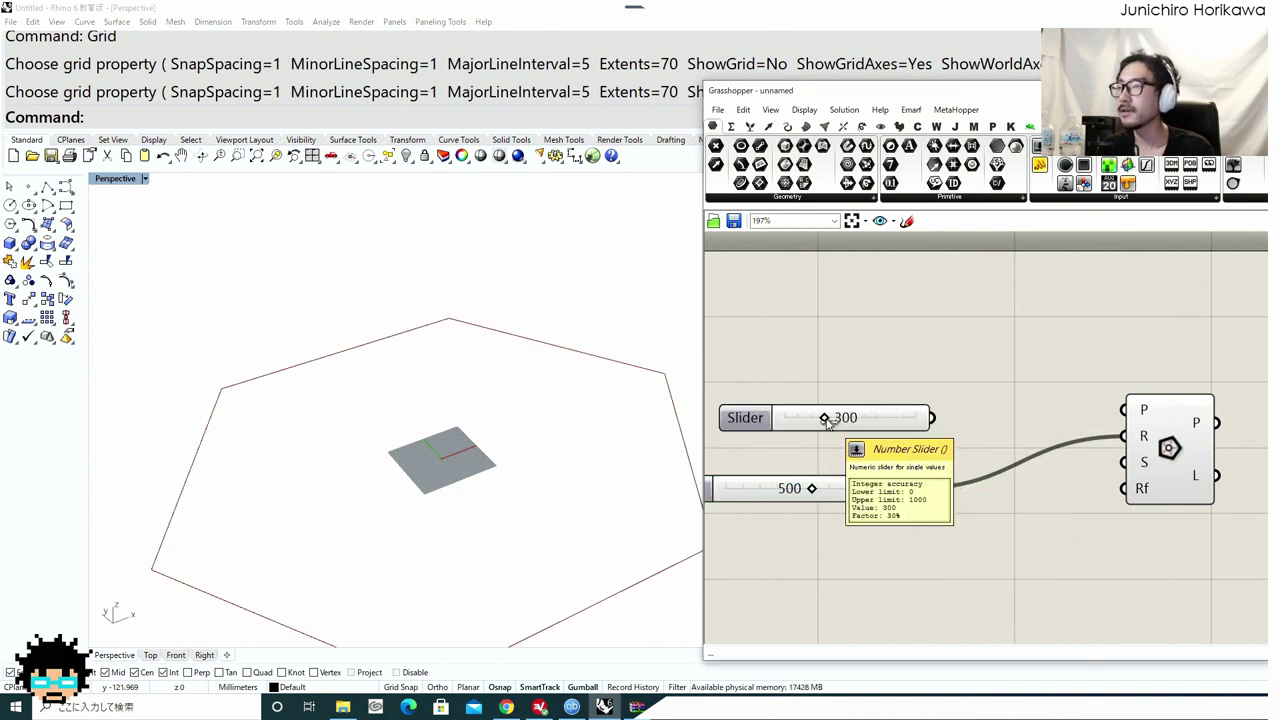
pyautogui.moveTo(866, 413); pyautogui.dragTo(816, 411)
# Duplicate the Polygon component and connect the 300 slider to the upper Polygon's radius input.
pyautogui.moveTo(1195, 454); pyautogui.dragTo(1185, 368)
pyautogui.hotkey('ctrl', 'c')
pyautogui.hotkey('ctrl', 'v')
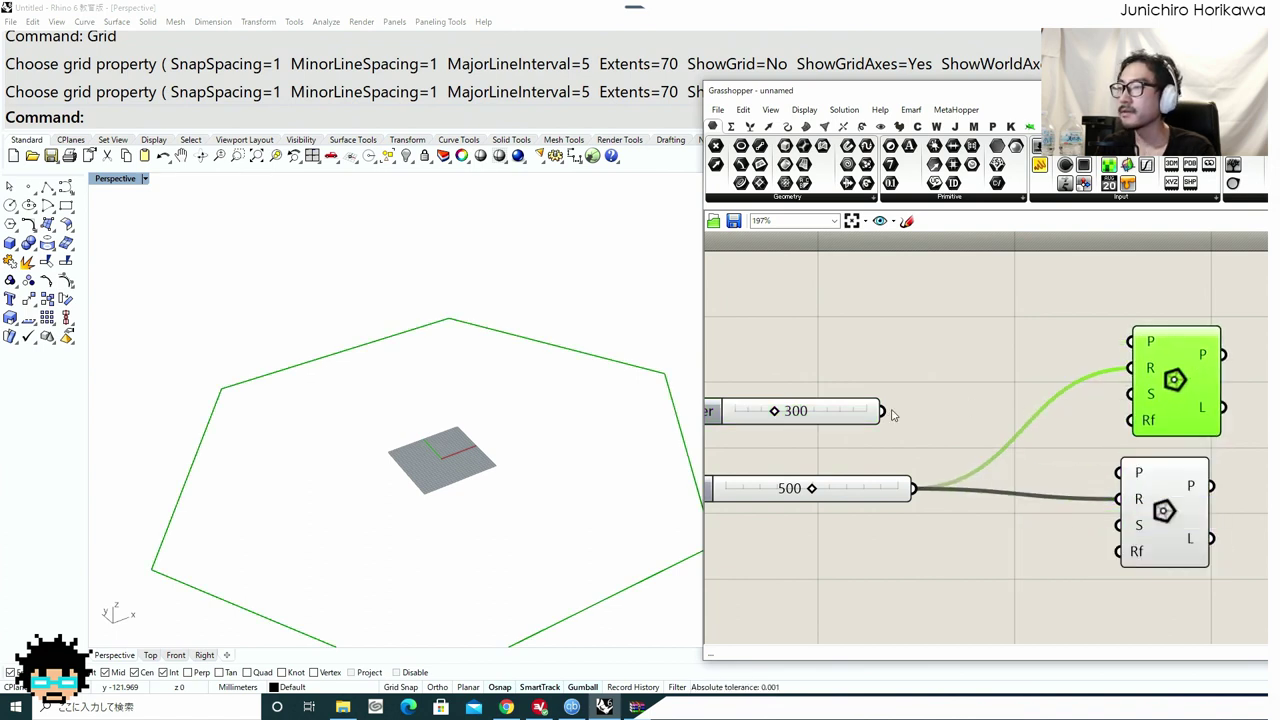
pyautogui.moveTo(890, 413); pyautogui.dragTo(1136, 373)
# Add a number slider set to 6 and connect it to the segments inputs of both Polygon components.
pyautogui.moveTo(1059, 299); pyautogui.dragTo(954, 318, button='right')
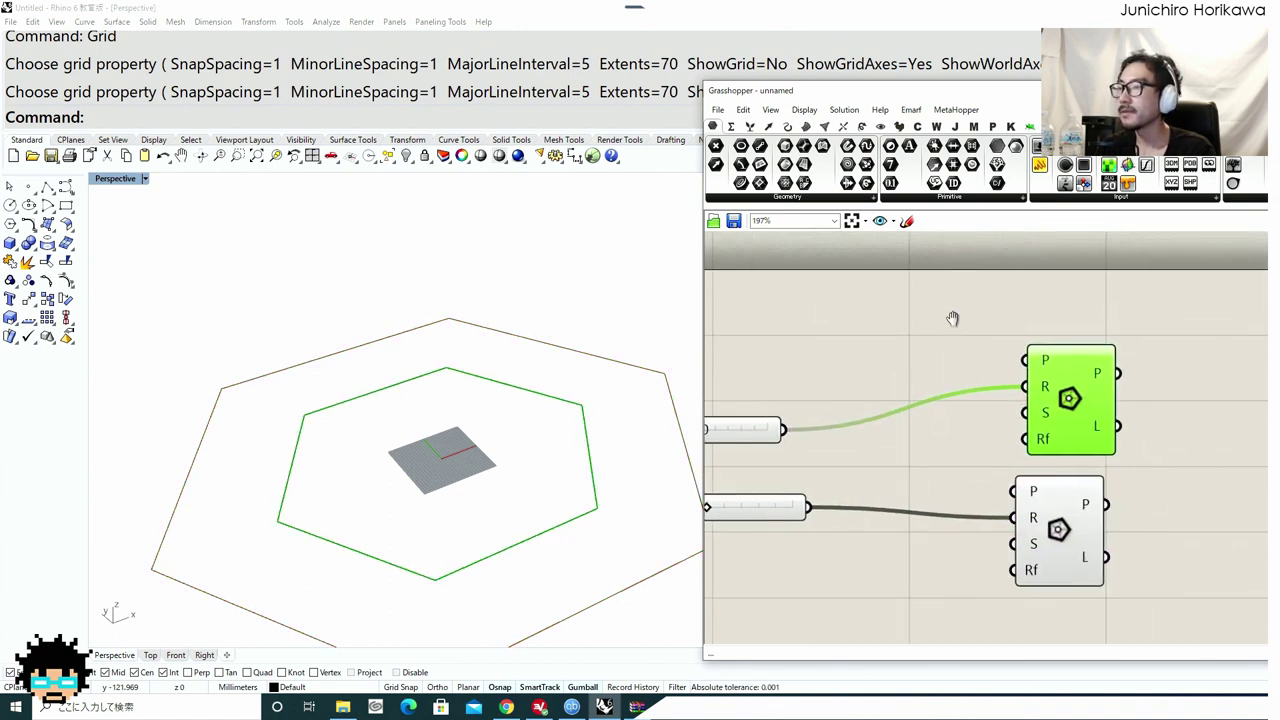
pyautogui.doubleClick(953, 320)
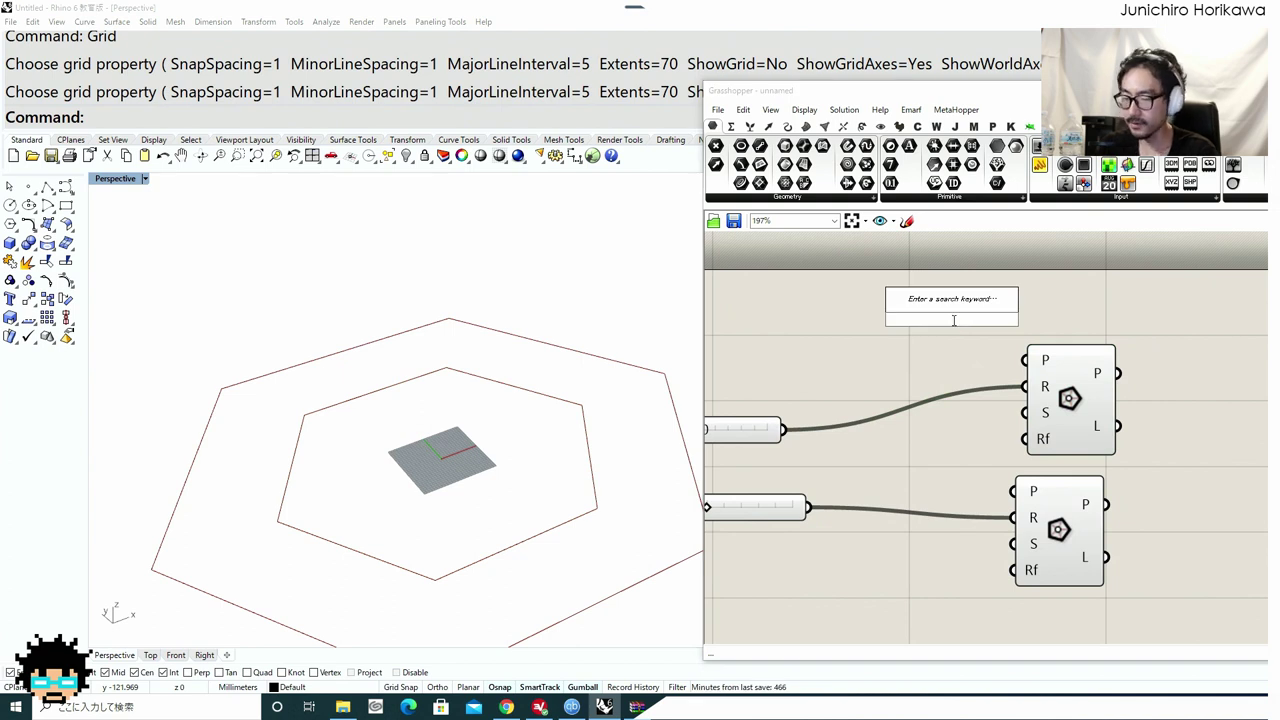
pyautogui.write('6')
pyautogui.press('Return')
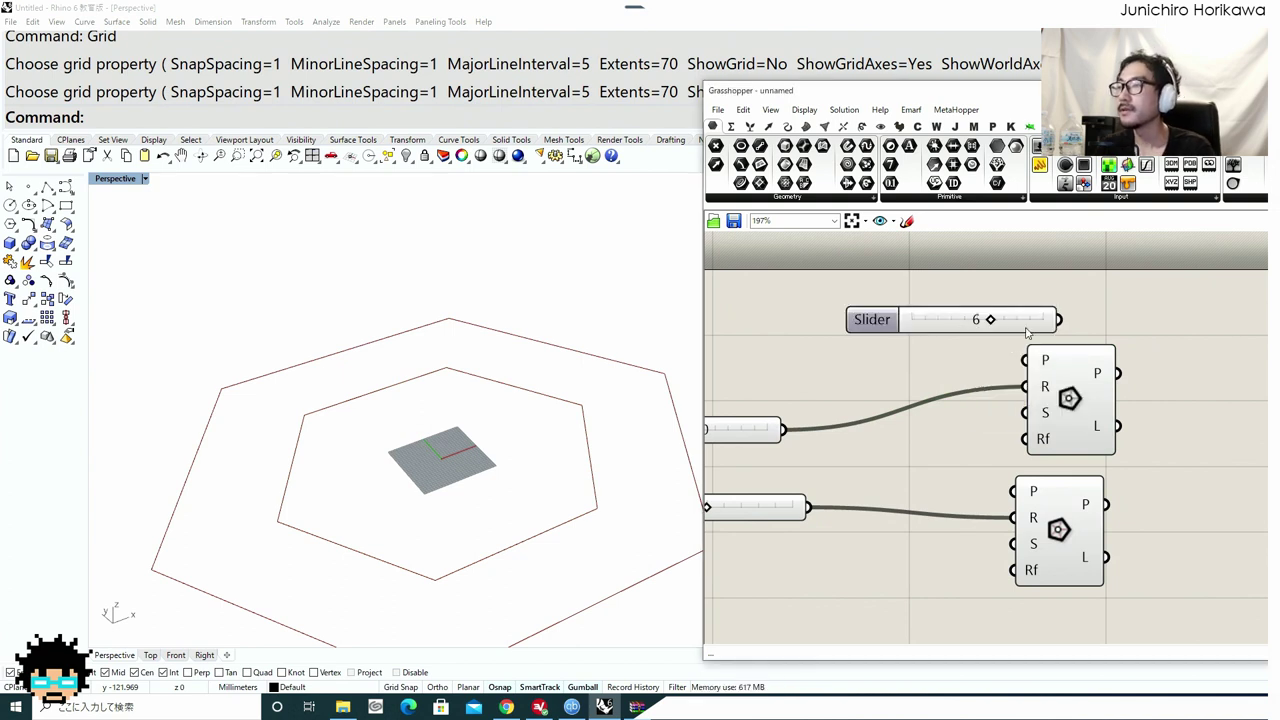
pyautogui.moveTo(901, 316); pyautogui.dragTo(1026, 412)
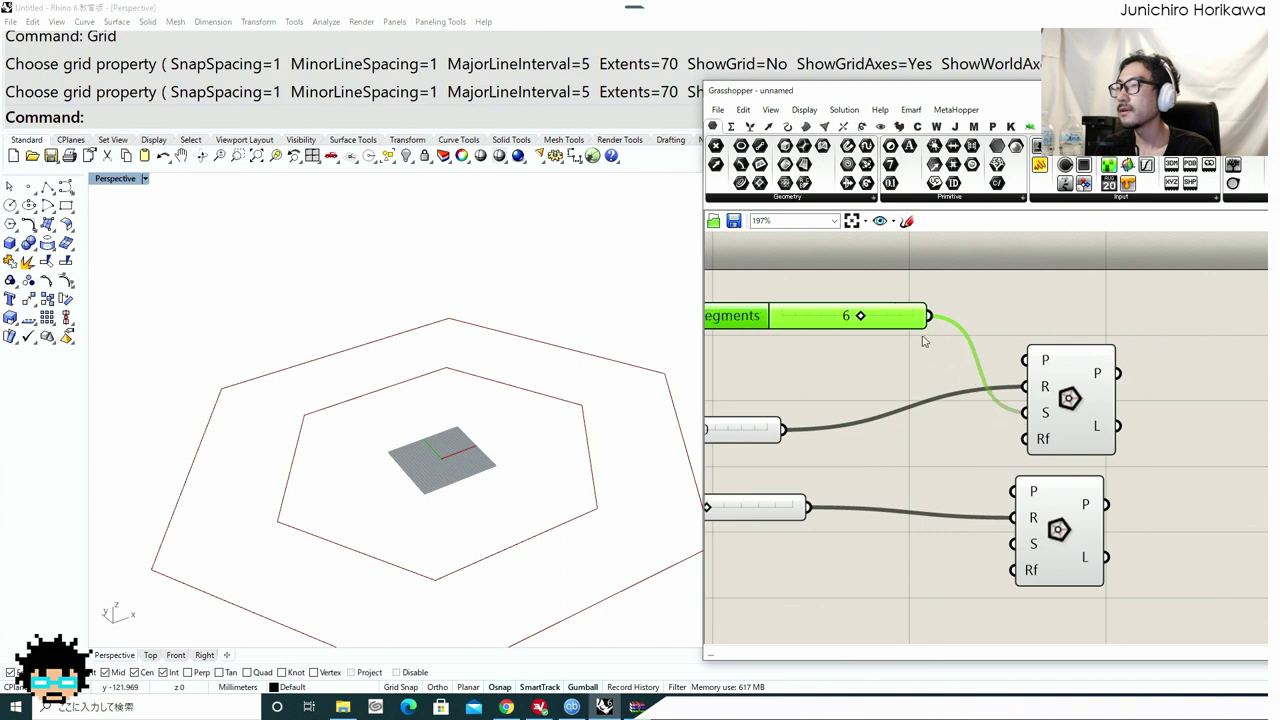
pyautogui.moveTo(940, 366); pyautogui.dragTo(1060, 562)
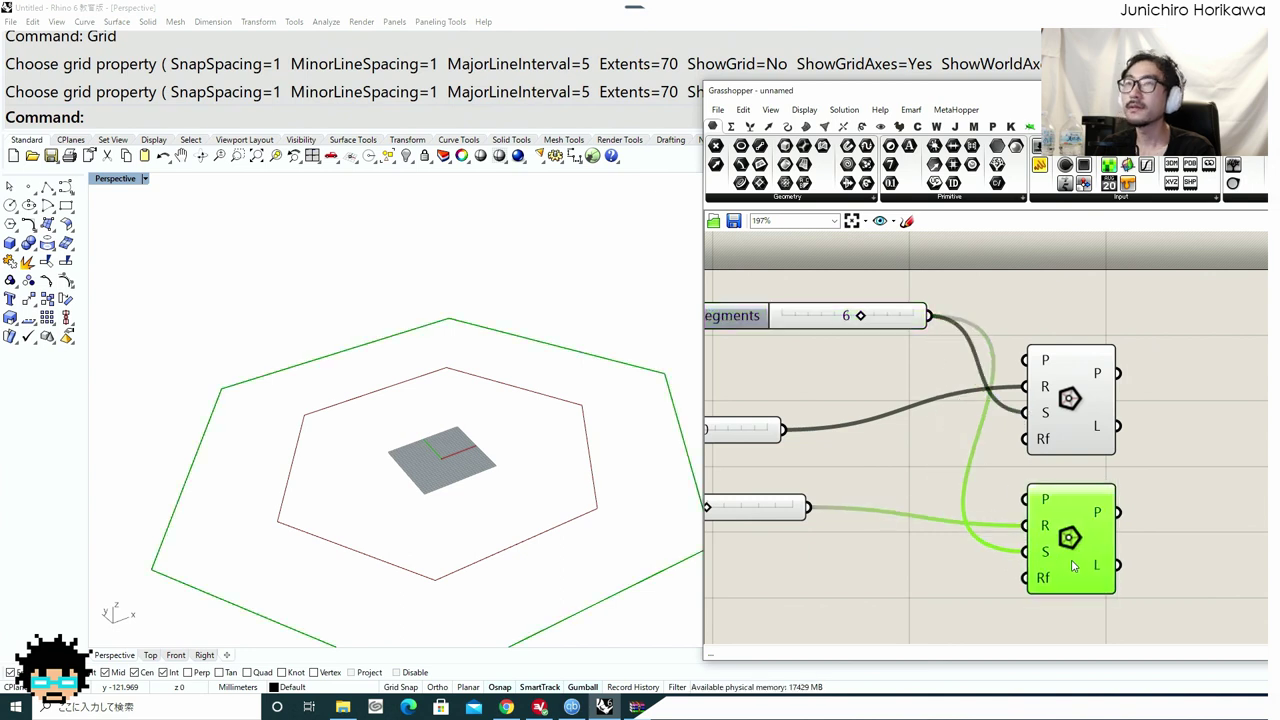
# Place a Rotate component that rotates an object in a plane beside the lower Polygon.
pyautogui.moveTo(1050, 524); pyautogui.dragTo(930, 412, button='right')
pyautogui.scroll(-4, 860, 427)
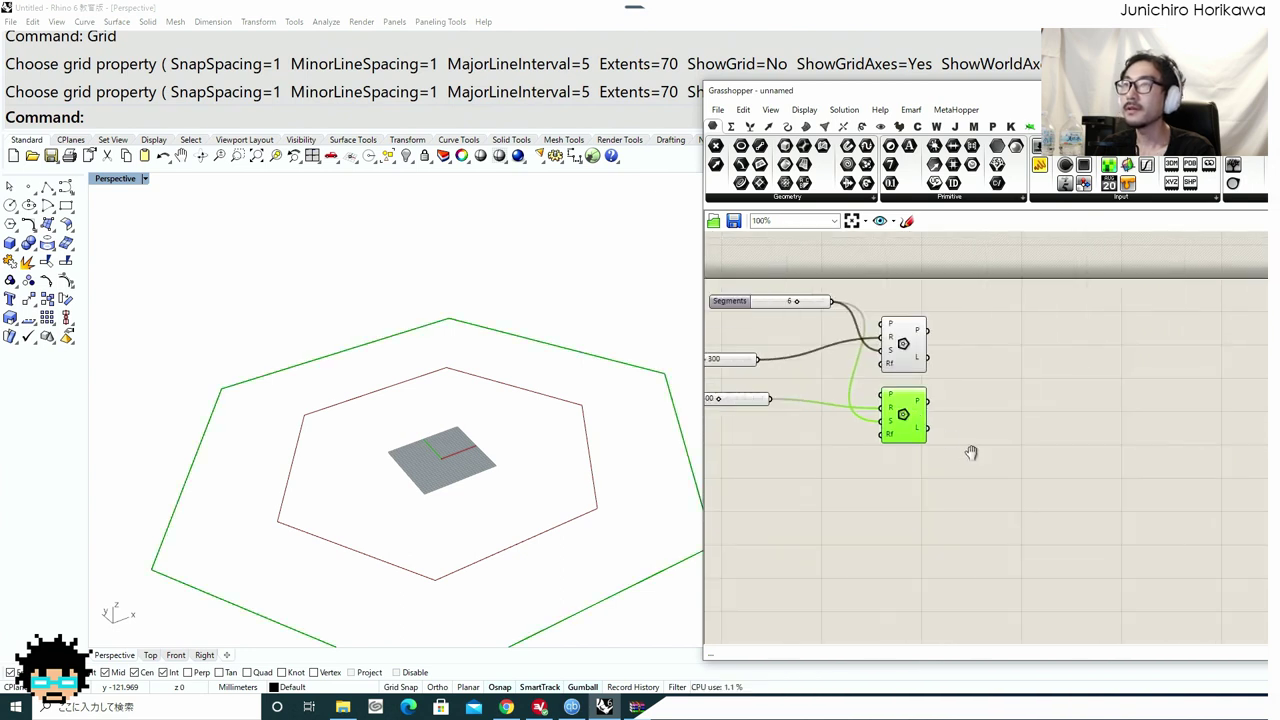
pyautogui.doubleClick(971, 453)
pyautogui.write('rt')
pyautogui.press('BackSpace')
pyautogui.press('BackSpace')
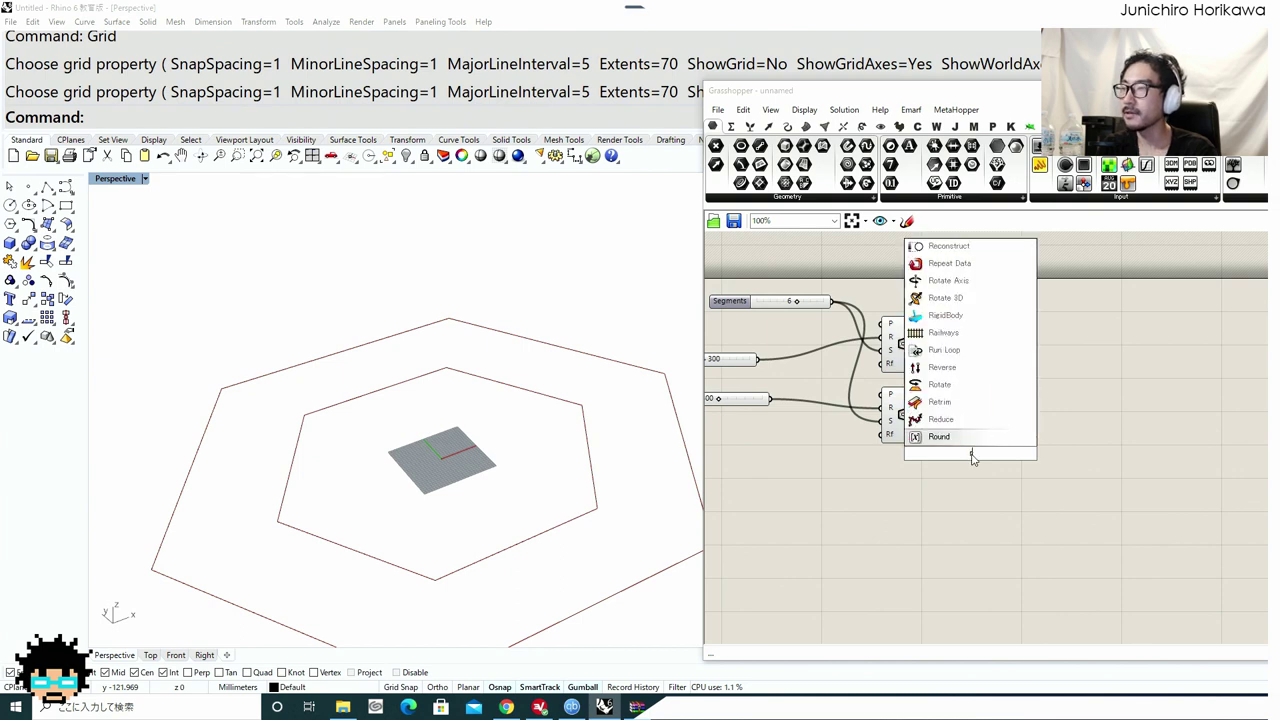
pyautogui.write('rota')
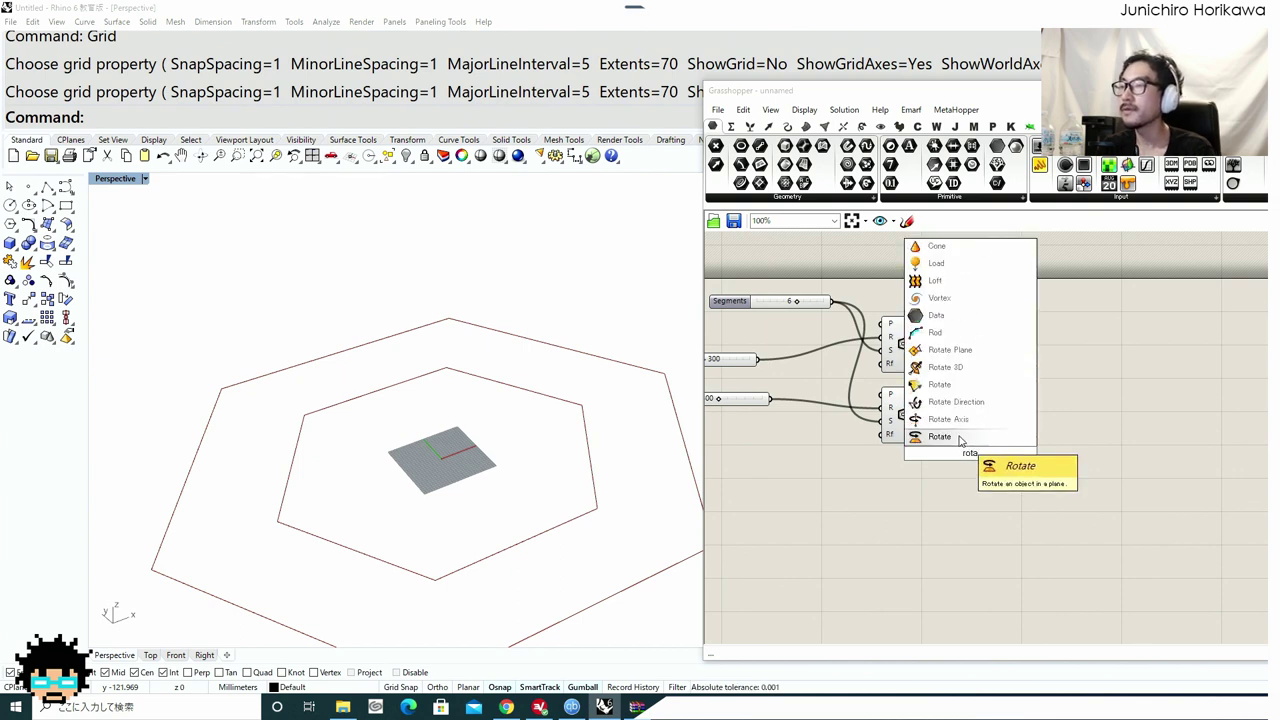
pyautogui.click(962, 438)
pyautogui.click(919, 417)
pyautogui.moveTo(875, 456); pyautogui.dragTo(929, 466, button='right')
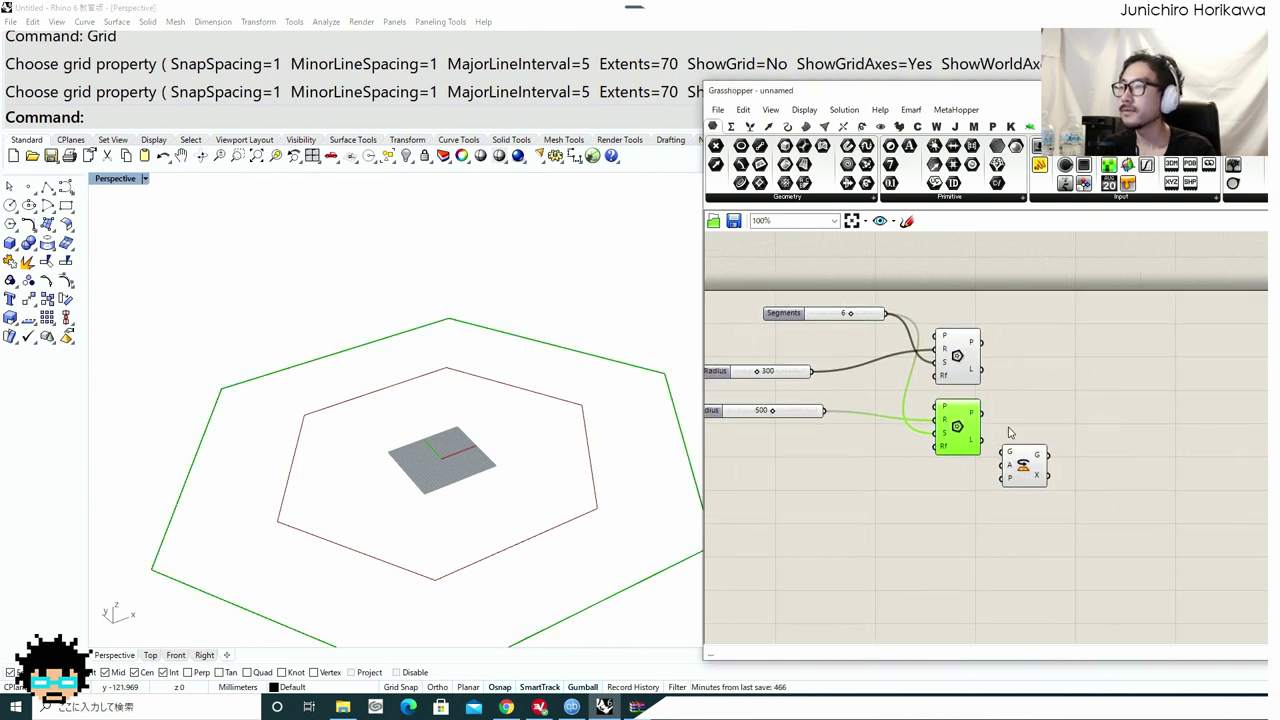
# Connect the lower Polygon's P output to the Rotate component's geometry input, with room between them.
pyautogui.scroll(1, 1008, 431)
pyautogui.moveTo(1033, 469); pyautogui.dragTo(1072, 475)
pyautogui.scroll(3, 992, 410)
pyautogui.moveTo(971, 412); pyautogui.dragTo(1136, 501)
# Place a Range component below the lower Polygon component.
pyautogui.moveTo(995, 513); pyautogui.dragTo(934, 442, button='right')
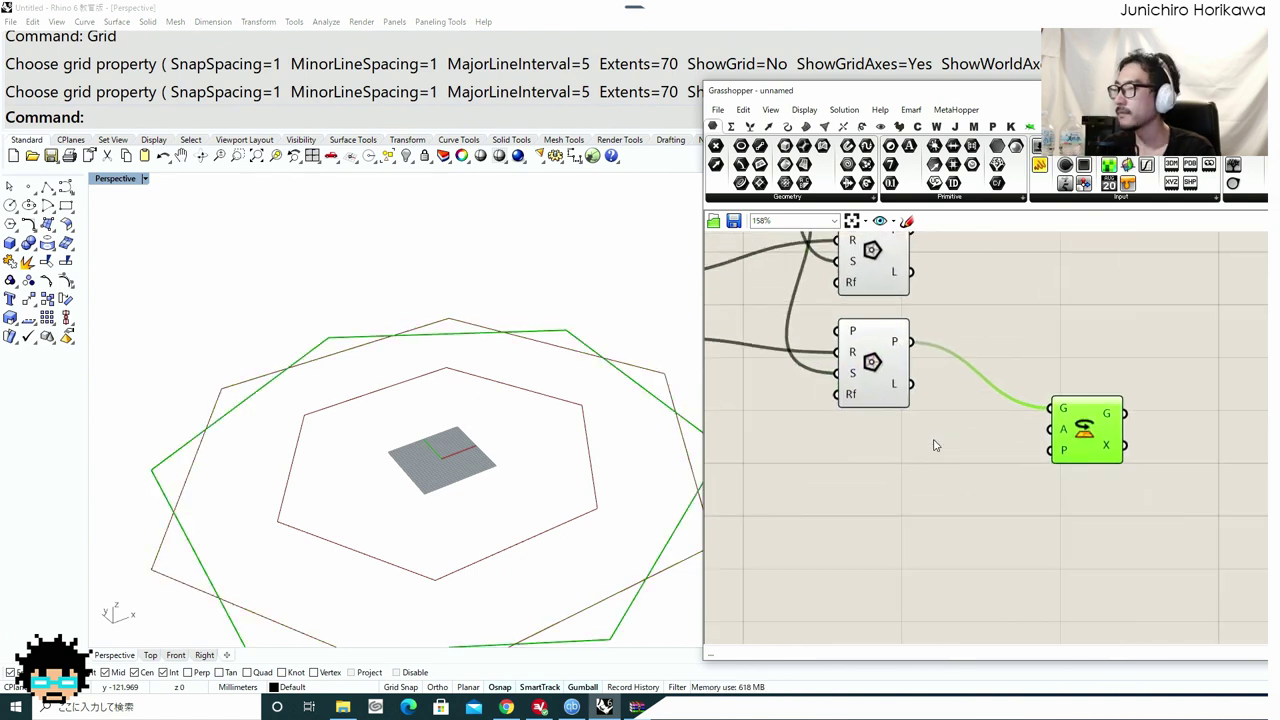
pyautogui.doubleClick(890, 520)
pyautogui.write('range')
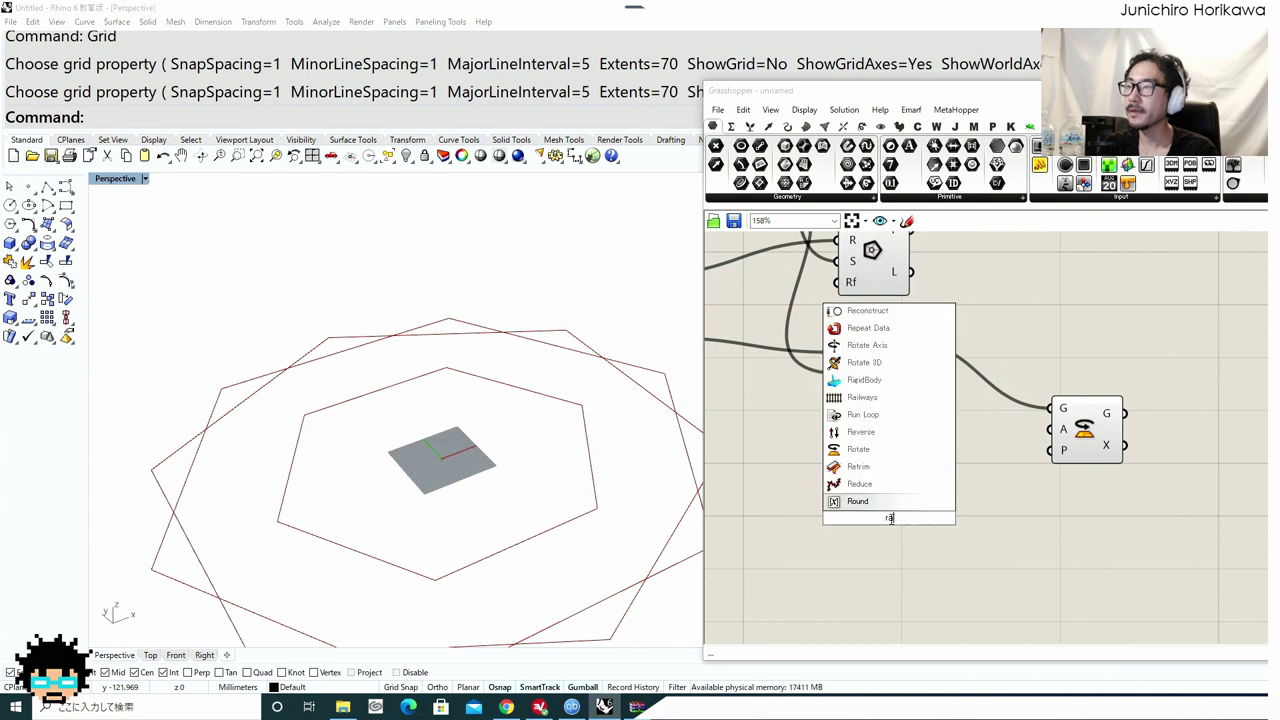
pyautogui.click(868, 502)
pyautogui.moveTo(867, 508); pyautogui.dragTo(1037, 490, button='right')
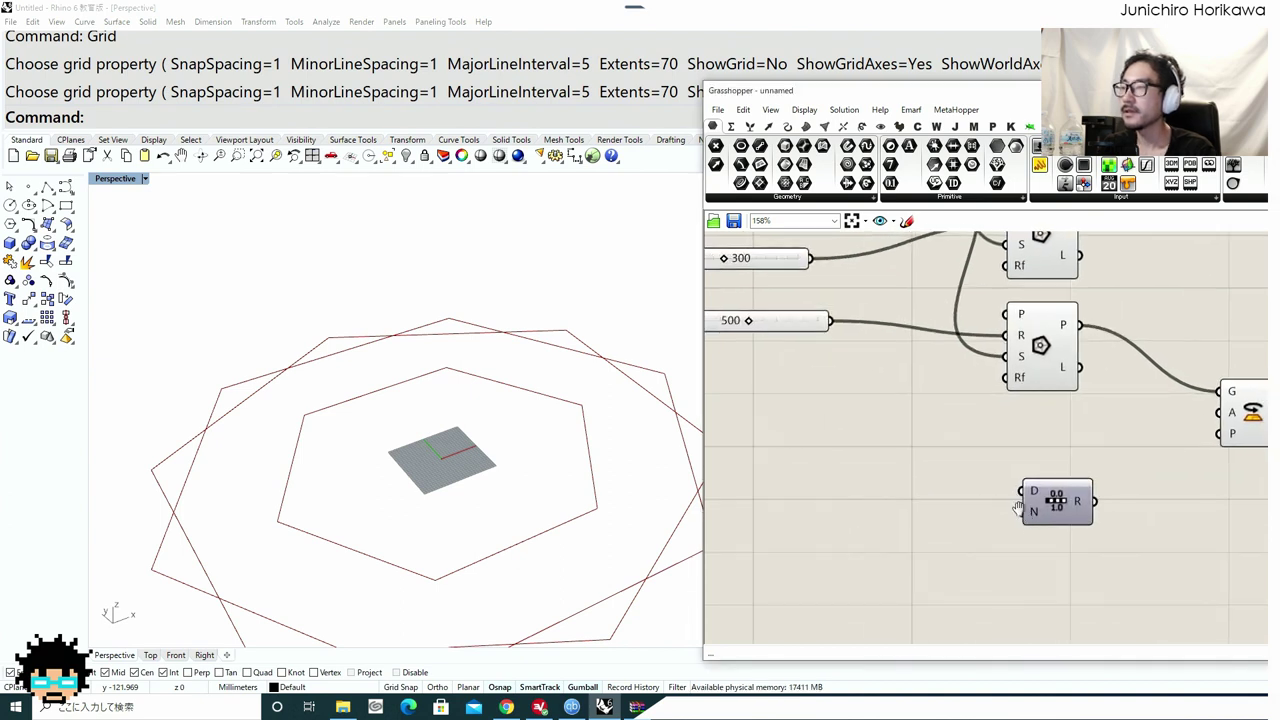
# Place a Pi component beside the Range component and connect its y output to the Range component's D input.
pyautogui.scroll(-2, 1012, 511)
pyautogui.doubleClick(895, 505)
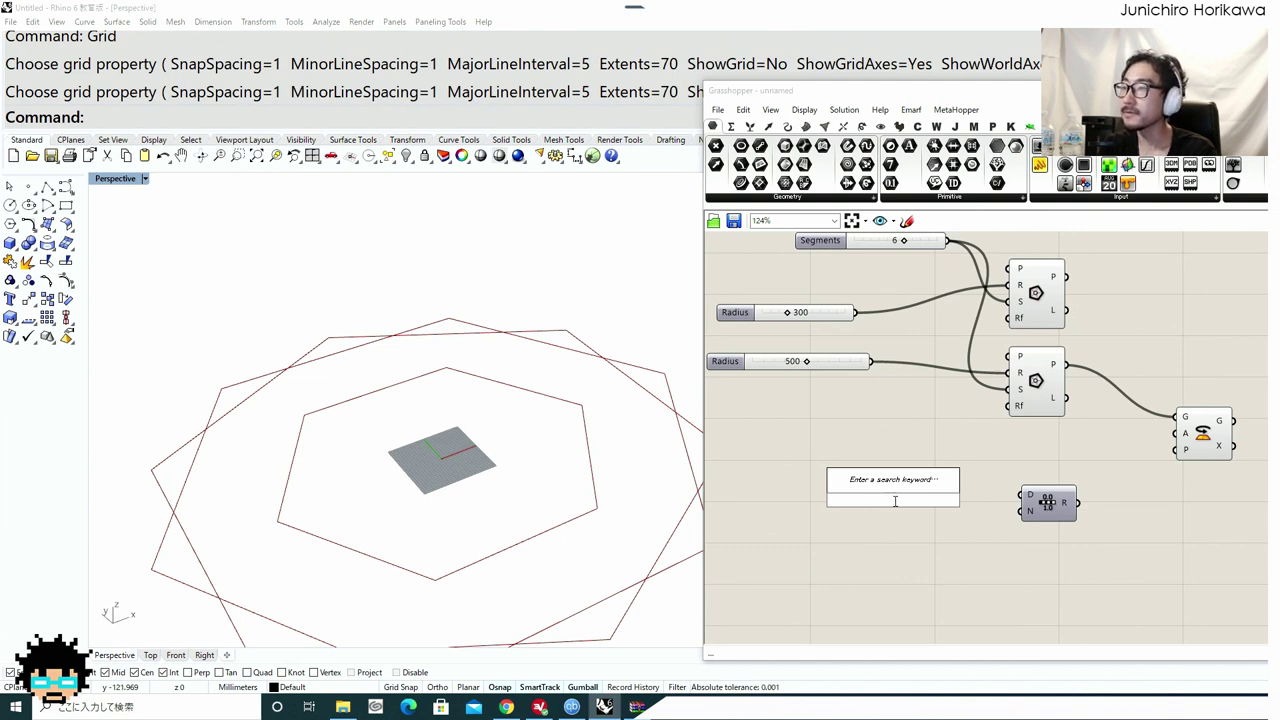
pyautogui.write('pi')
pyautogui.press('Return')
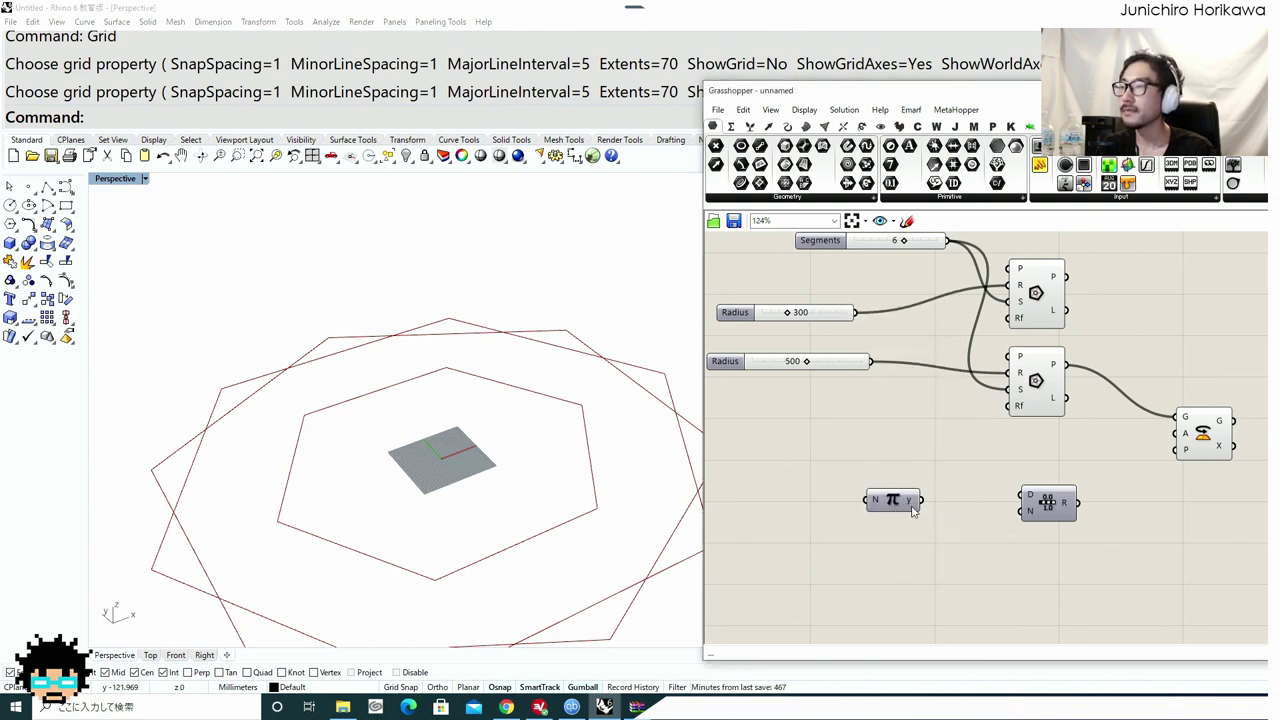
pyautogui.scroll(4, 919, 510)
pyautogui.moveTo(914, 552); pyautogui.dragTo(868, 563, button='right')
pyautogui.moveTo(880, 504); pyautogui.dragTo(1125, 488)
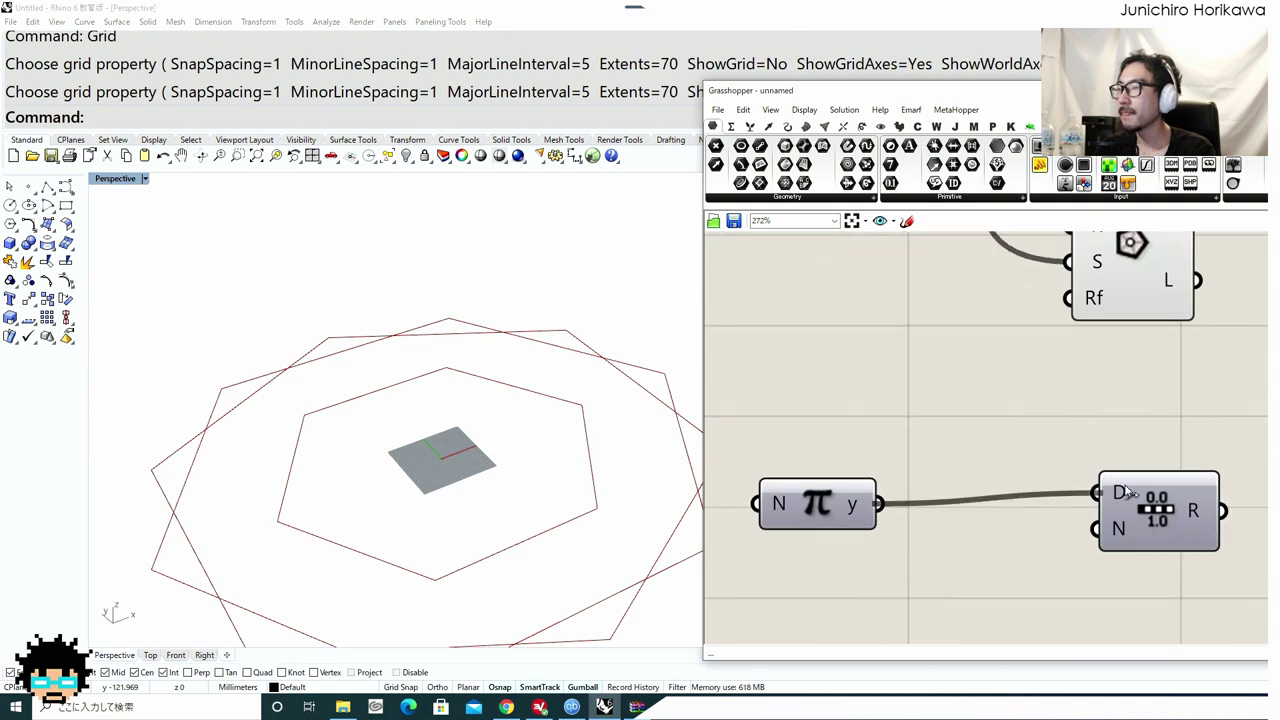
pyautogui.moveTo(858, 510); pyautogui.dragTo(932, 488)
# Add a decimal number slider set to 5.3 and connect it to the Pi component's N input.
pyautogui.click(726, 419)
pyautogui.moveTo(724, 418); pyautogui.dragTo(909, 427, button='right')
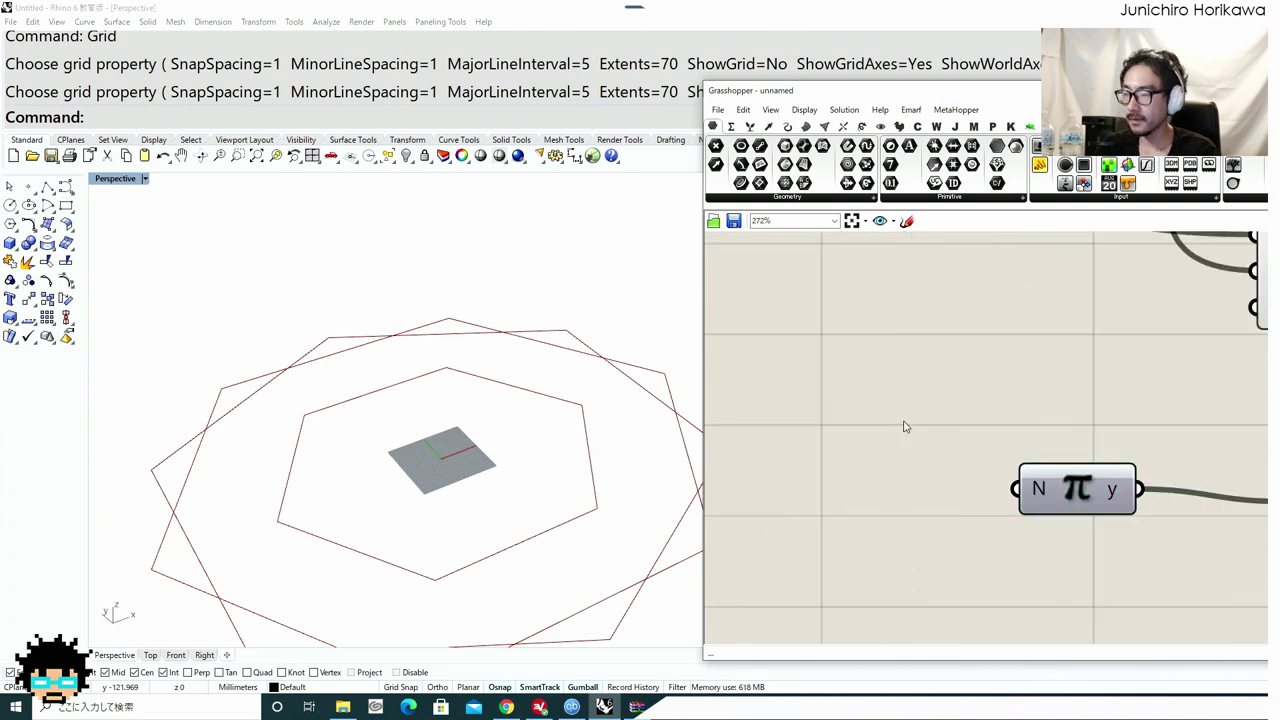
pyautogui.scroll(1, 904, 426)
pyautogui.doubleClick(904, 426)
pyautogui.write('1')
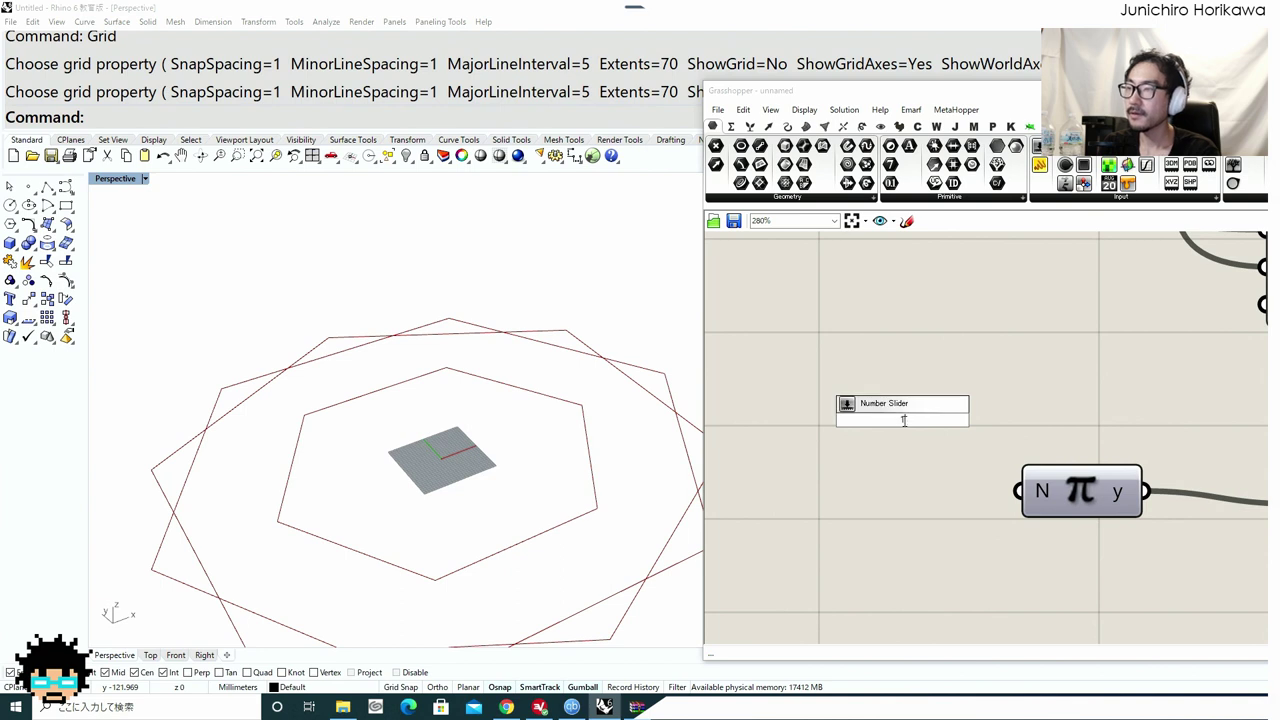
pyautogui.write('0.0')
pyautogui.press('Return')
pyautogui.scroll(-3, 998, 400)
pyautogui.moveTo(988, 409)
pyautogui.mouseDown()
pyautogui.moveTo(919, 435)
pyautogui.moveTo(1018, 449)
pyautogui.mouseUp()
pyautogui.scroll(1, 957, 441)
pyautogui.moveTo(942, 437); pyautogui.dragTo(890, 437)
pyautogui.scroll(-4, 957, 388)
pyautogui.scroll(4, 951, 441)
pyautogui.moveTo(832, 485); pyautogui.dragTo(823, 475)
pyautogui.moveTo(853, 481); pyautogui.dragTo(941, 480, button='right')
pyautogui.moveTo(759, 457); pyautogui.dragTo(774, 457)
pyautogui.moveTo(853, 467); pyautogui.dragTo(890, 478, button='right')
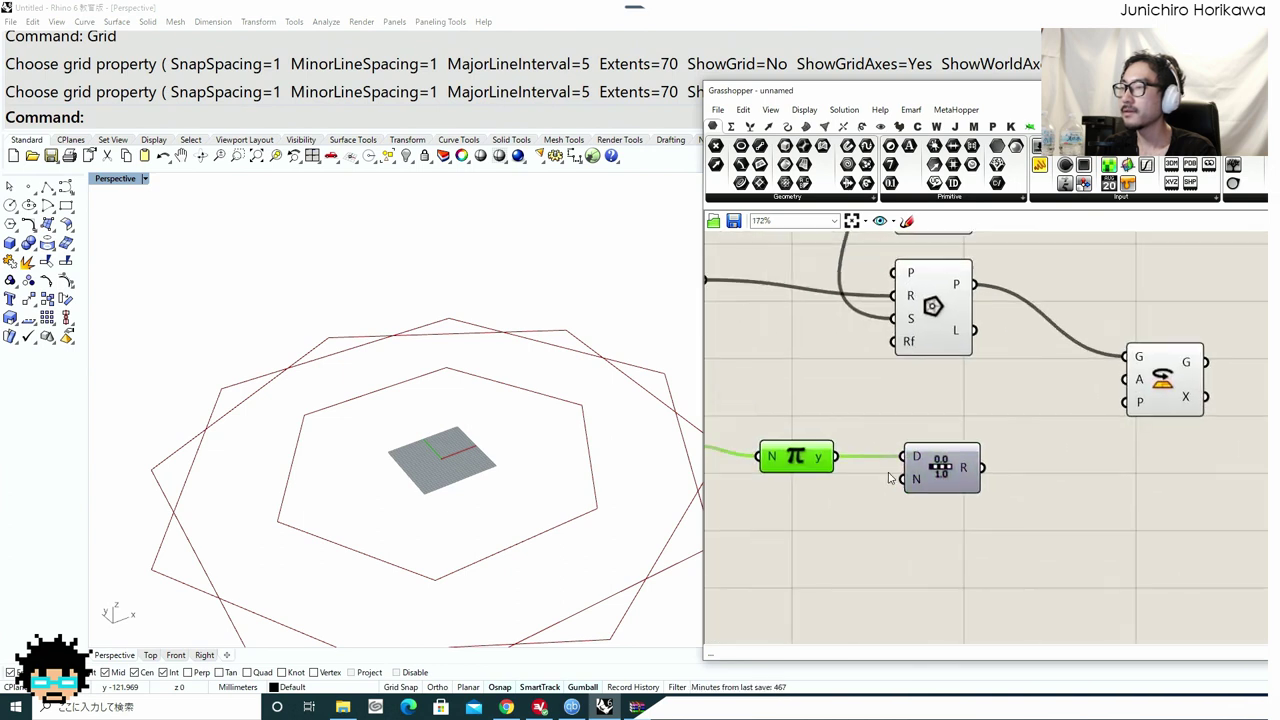
# Shift the Range component slightly down and check the default number of steps on its N input.
pyautogui.moveTo(945, 472); pyautogui.dragTo(942, 478)
pyautogui.rightClick(964, 474)
pyautogui.click(902, 491)
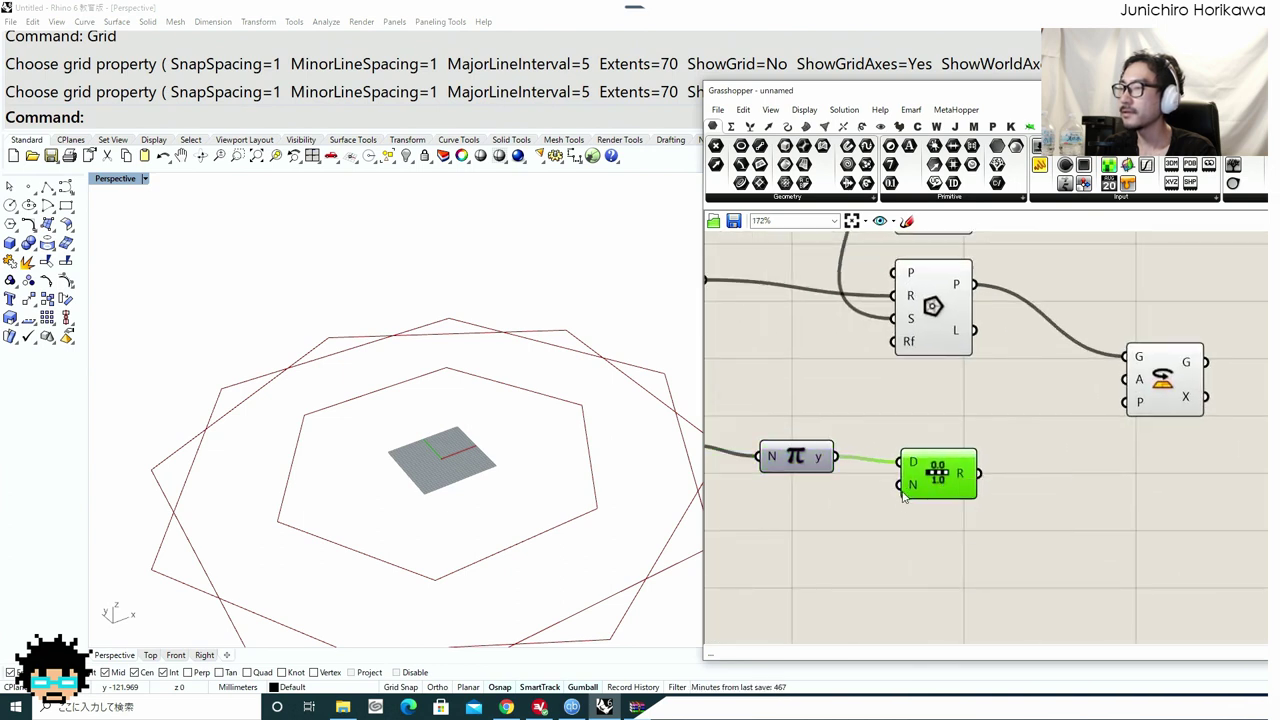
pyautogui.doubleClick(860, 541)
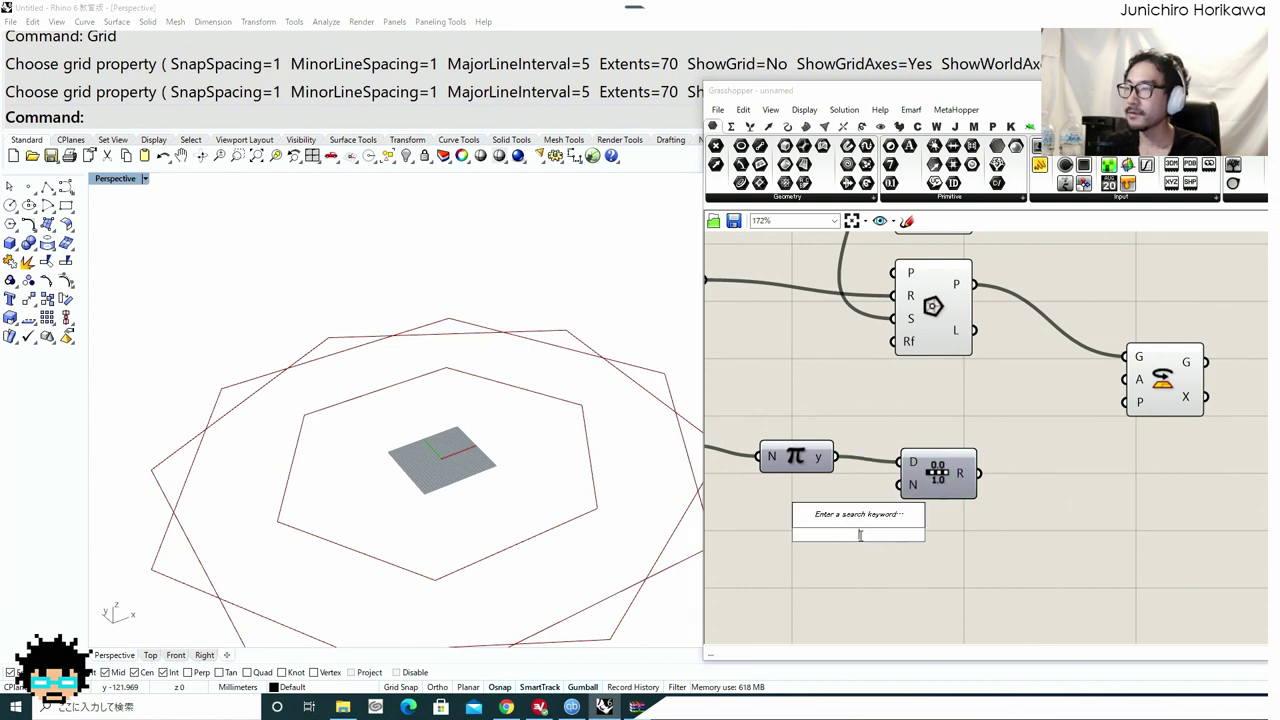
pyautogui.click(920, 561)
pyautogui.moveTo(914, 491)
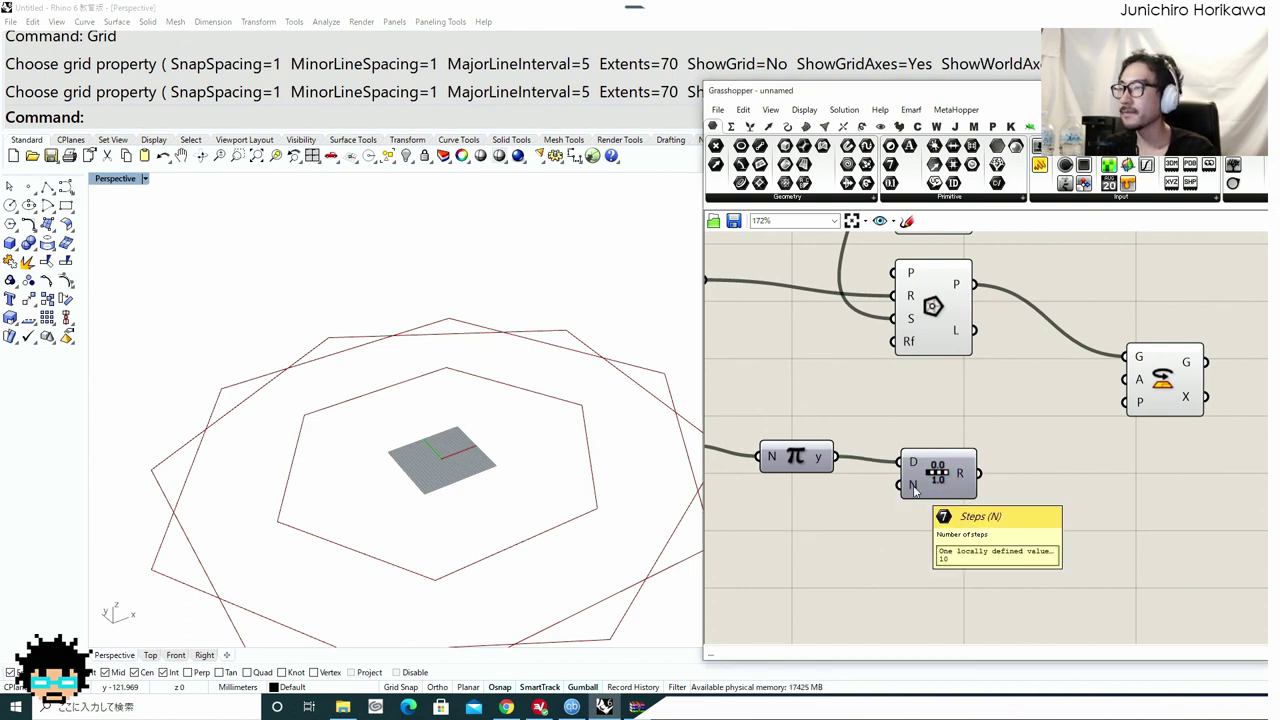
# Add a number slider set to 10 below the factor slider and connect it to the Range component's N input.
pyautogui.moveTo(778, 541); pyautogui.dragTo(877, 512, button='right')
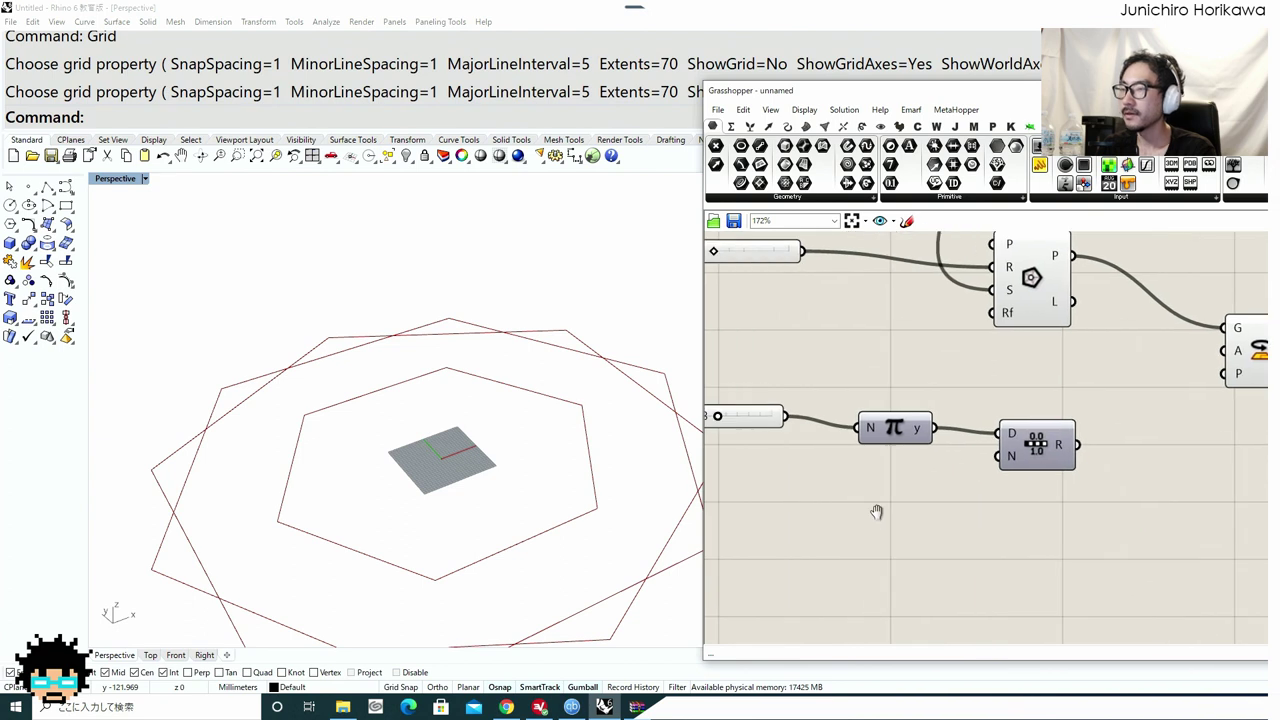
pyautogui.doubleClick(877, 512)
pyautogui.write('10')
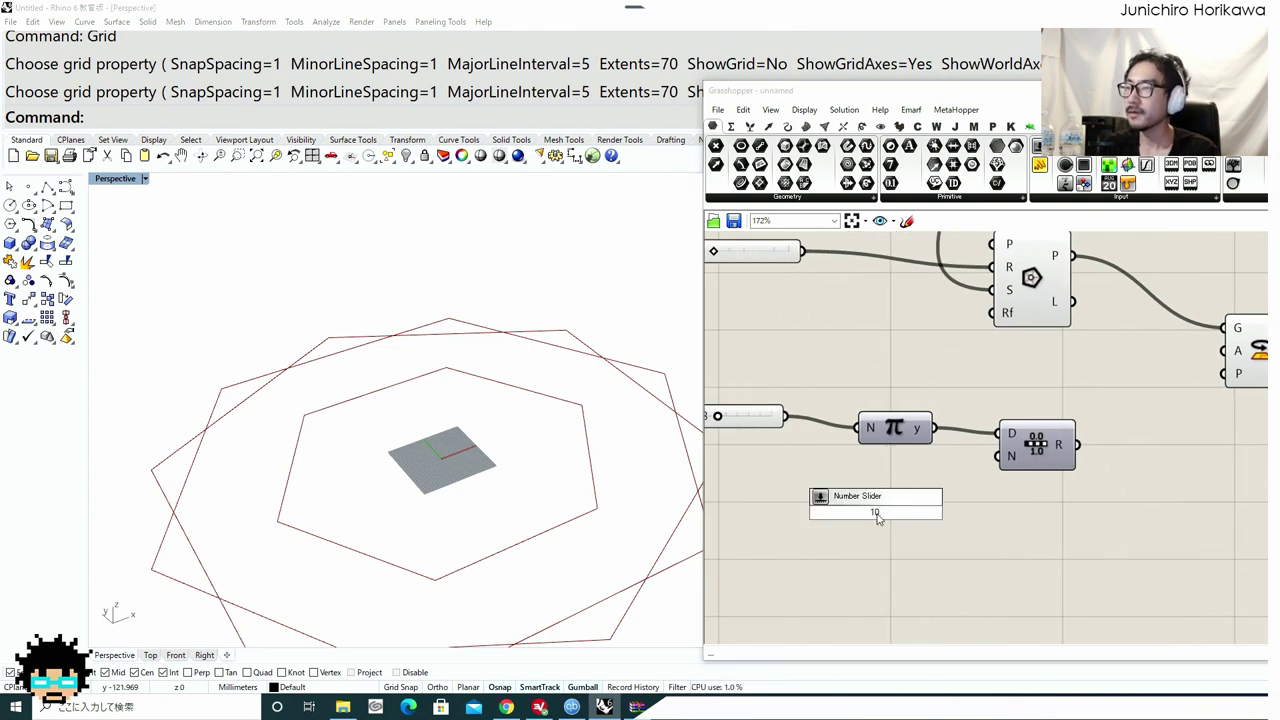
pyautogui.press('Return')
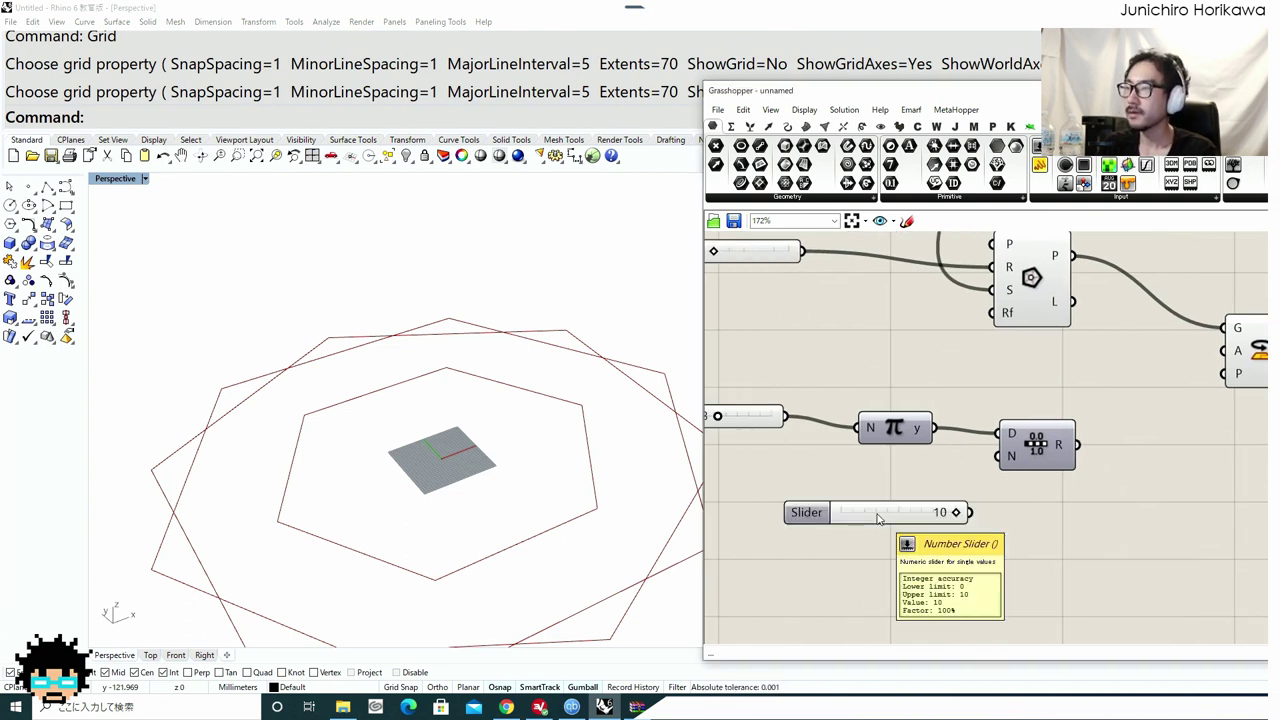
pyautogui.moveTo(846, 524); pyautogui.dragTo(792, 537)
pyautogui.moveTo(916, 526); pyautogui.dragTo(813, 517)
pyautogui.moveTo(1035, 454); pyautogui.dragTo(1007, 508, button='right')
pyautogui.scroll(1, 1007, 514)
pyautogui.moveTo(1007, 514); pyautogui.dragTo(983, 514)
pyautogui.moveTo(746, 562); pyautogui.dragTo(890, 521, button='right')
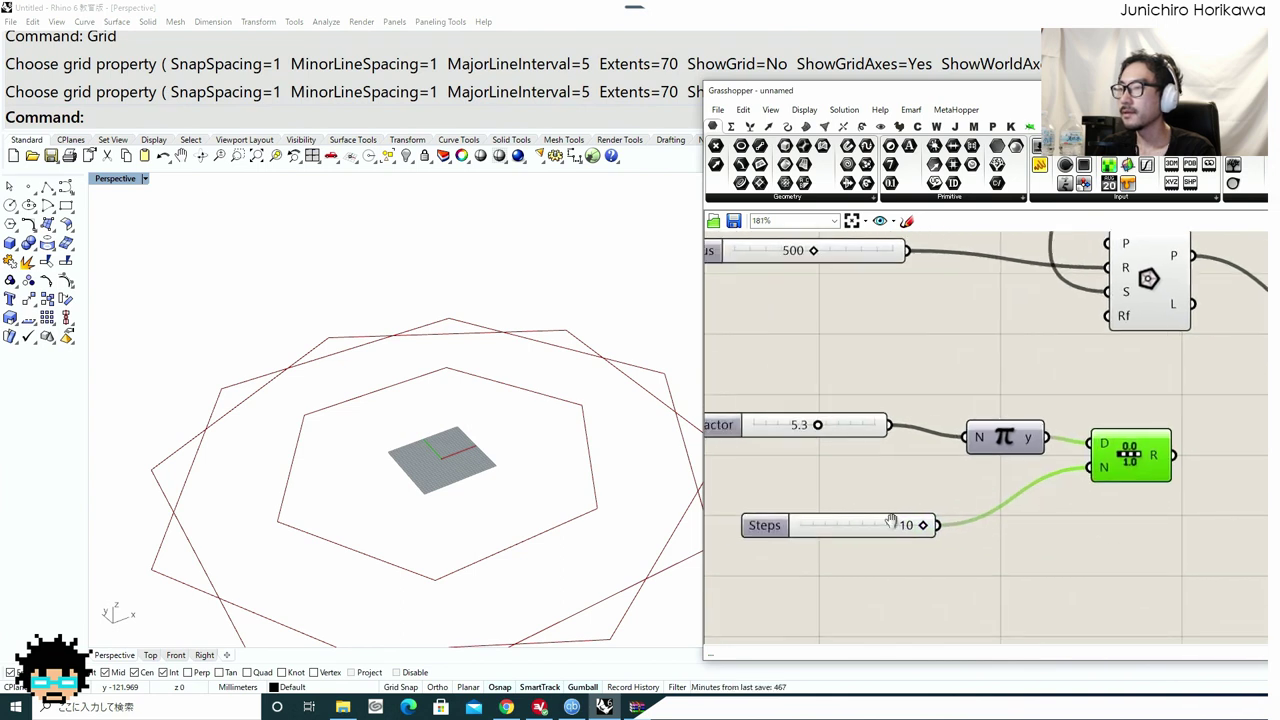
pyautogui.moveTo(833, 526); pyautogui.dragTo(761, 504)
# Connect the Range component's R output to the Rotate component's A input.
pyautogui.moveTo(954, 488); pyautogui.dragTo(610, 552, button='right')
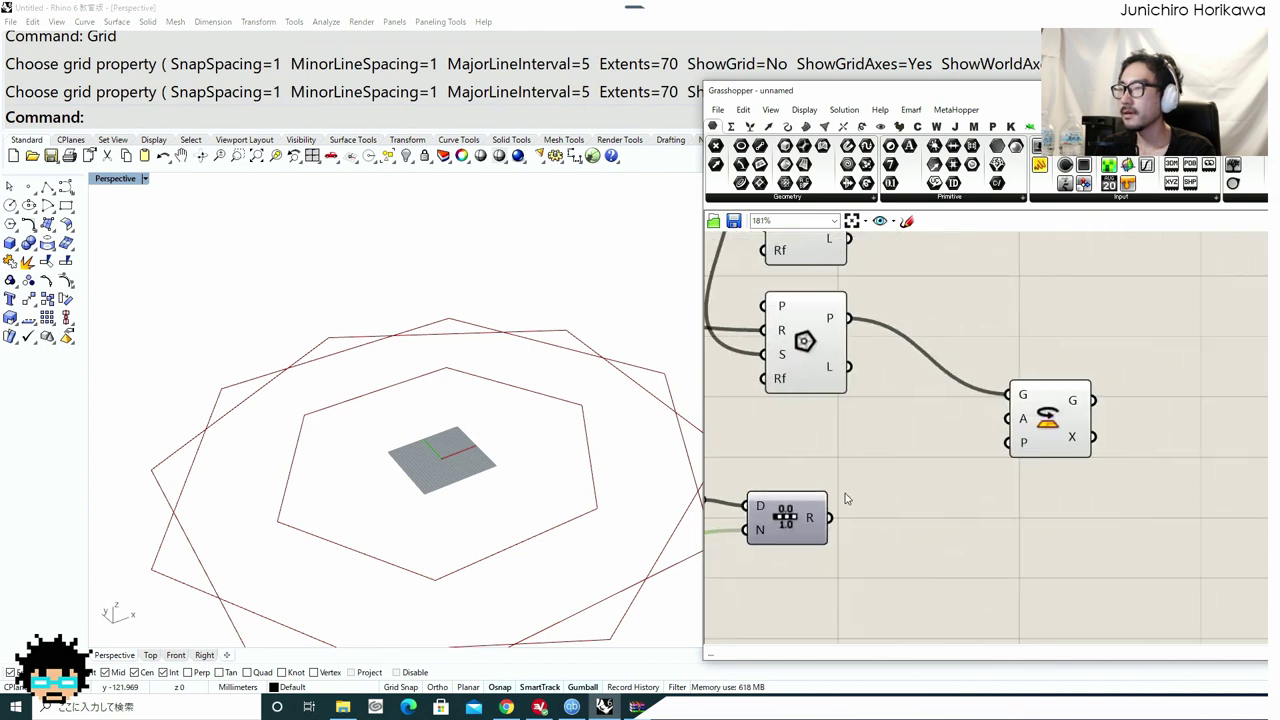
pyautogui.moveTo(797, 517); pyautogui.dragTo(1010, 408)
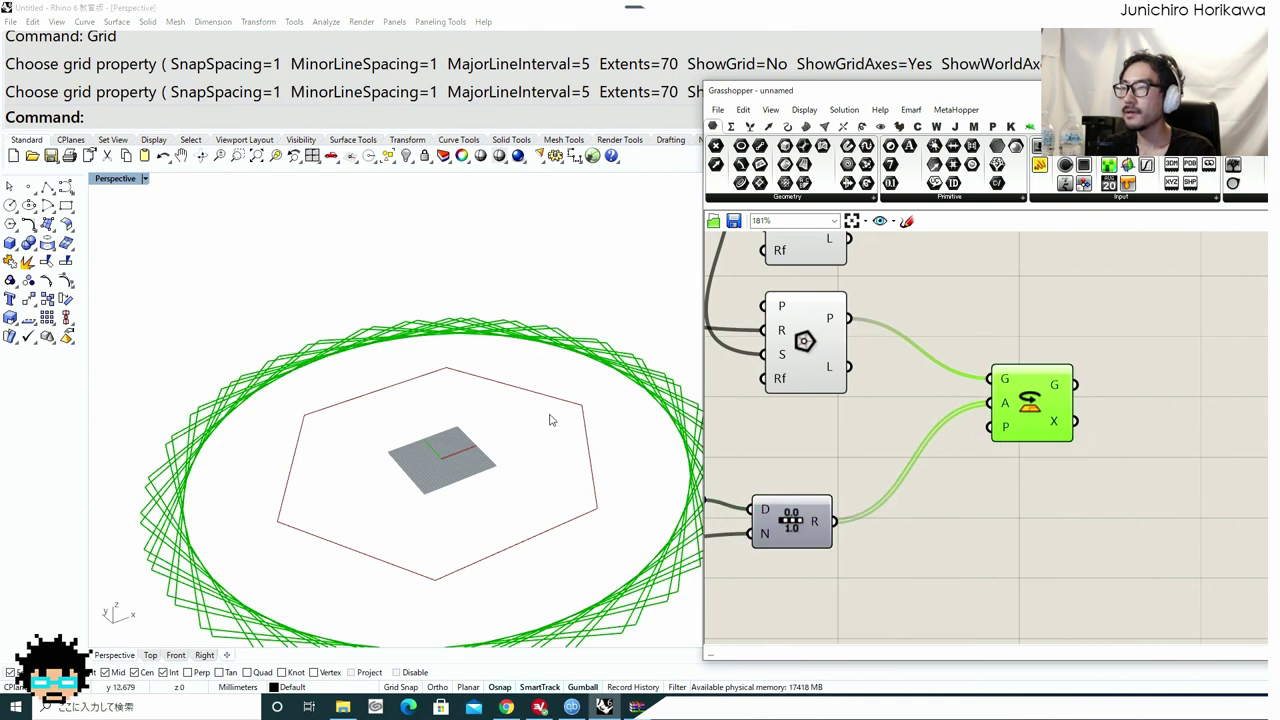
pyautogui.scroll(-6, 552, 420)
pyautogui.moveTo(552, 420); pyautogui.dragTo(541, 442, button='right')
pyautogui.scroll(5, 541, 442)
pyautogui.moveTo(1006, 478); pyautogui.dragTo(923, 517, button='right')
pyautogui.scroll(-5, 923, 517)
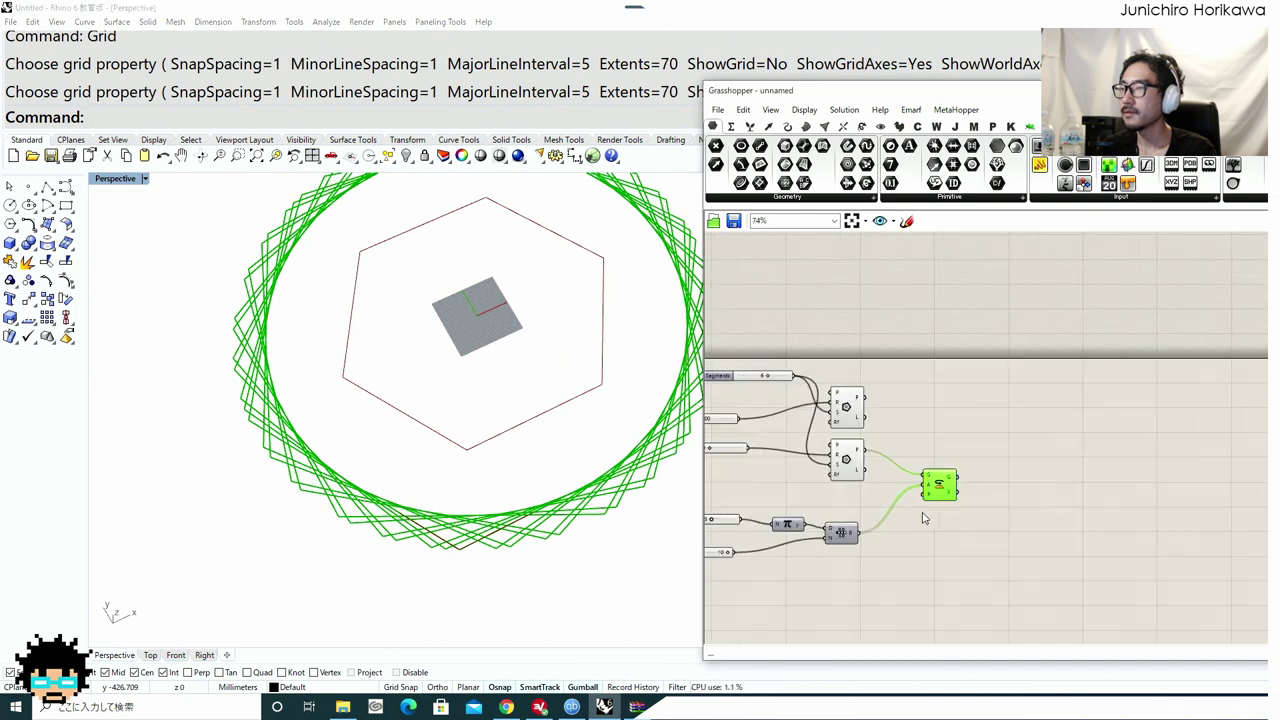
# Move the Rotate component closer to its inputs and shift the lower Polygon component slightly down.
pyautogui.scroll(3, 932, 514)
pyautogui.moveTo(940, 497); pyautogui.dragTo(914, 511)
pyautogui.click(1063, 495)
pyautogui.scroll(-6, 1020, 437)
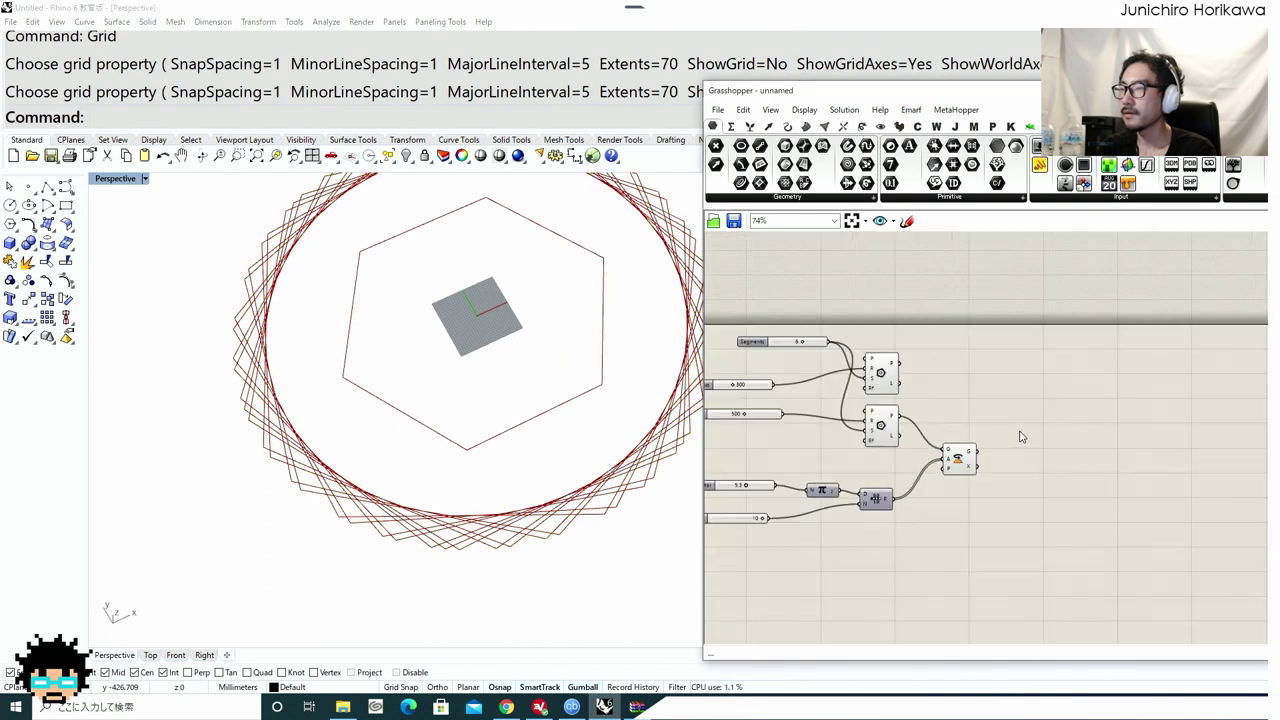
pyautogui.moveTo(1020, 437); pyautogui.dragTo(990, 508, button='right')
pyautogui.scroll(2, 862, 502)
pyautogui.moveTo(856, 496); pyautogui.dragTo(854, 512)
pyautogui.scroll(4, 863, 480)
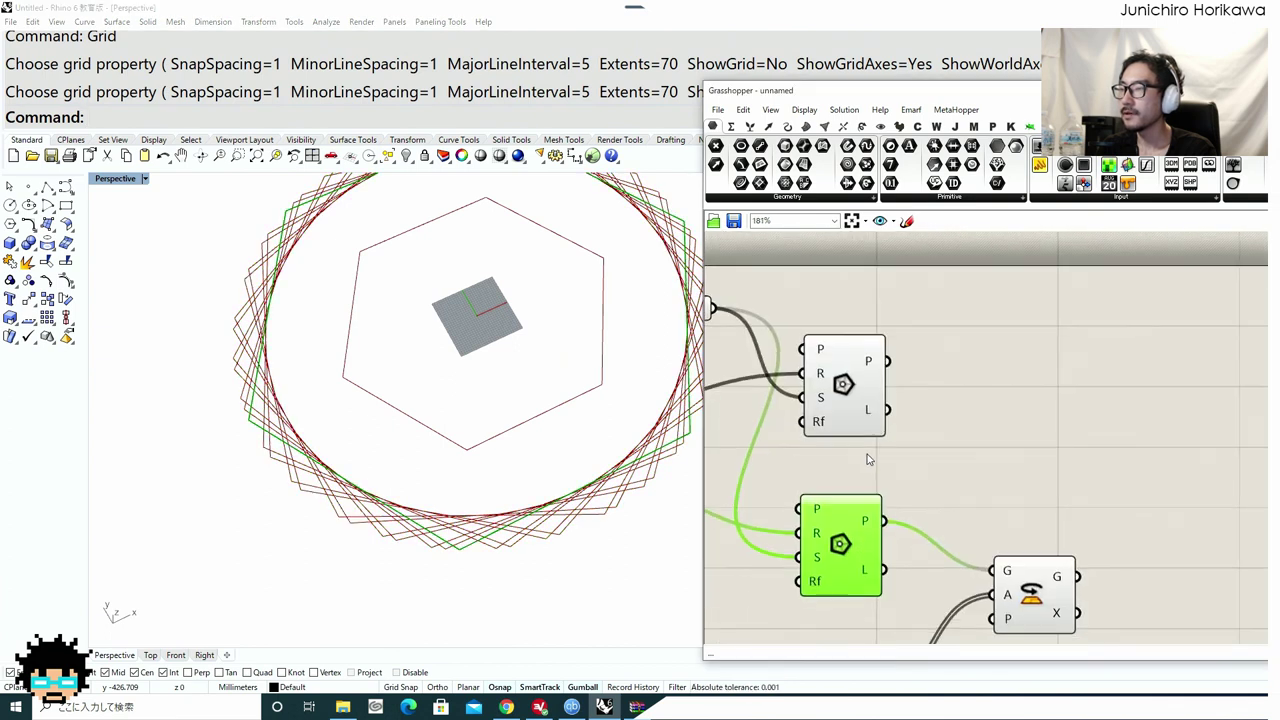
# Adjust the spacing between the Rotate component, the two Polygon components and the components below them.
pyautogui.moveTo(869, 460); pyautogui.dragTo(875, 432, button='right')
pyautogui.scroll(-5, 869, 450)
pyautogui.scroll(2, 860, 480)
pyautogui.moveTo(962, 503); pyautogui.dragTo(947, 509)
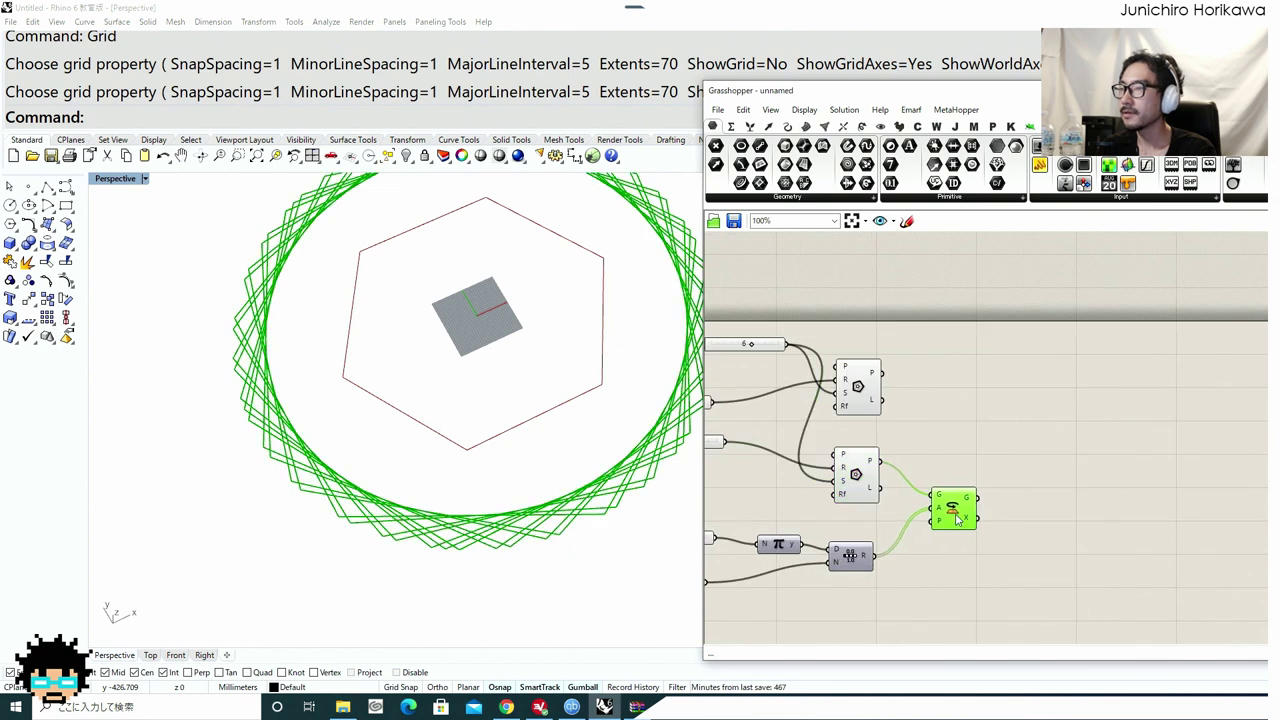
pyautogui.moveTo(853, 393); pyautogui.dragTo(843, 399)
pyautogui.moveTo(899, 417); pyautogui.dragTo(968, 450, button='right')
pyautogui.scroll(3, 968, 450)
pyautogui.moveTo(998, 477); pyautogui.dragTo(1004, 500)
pyautogui.moveTo(990, 612); pyautogui.dragTo(1003, 462, button='right')
pyautogui.scroll(-2, 1002, 464)
pyautogui.moveTo(1000, 472); pyautogui.dragTo(999, 494)
# Place a Duplicate Data component, connecting the upper Polygon's P output to its D input and the Steps slider to its N input.
pyautogui.moveTo(1106, 416); pyautogui.dragTo(1037, 455, button='right')
pyautogui.doubleClick(1037, 455)
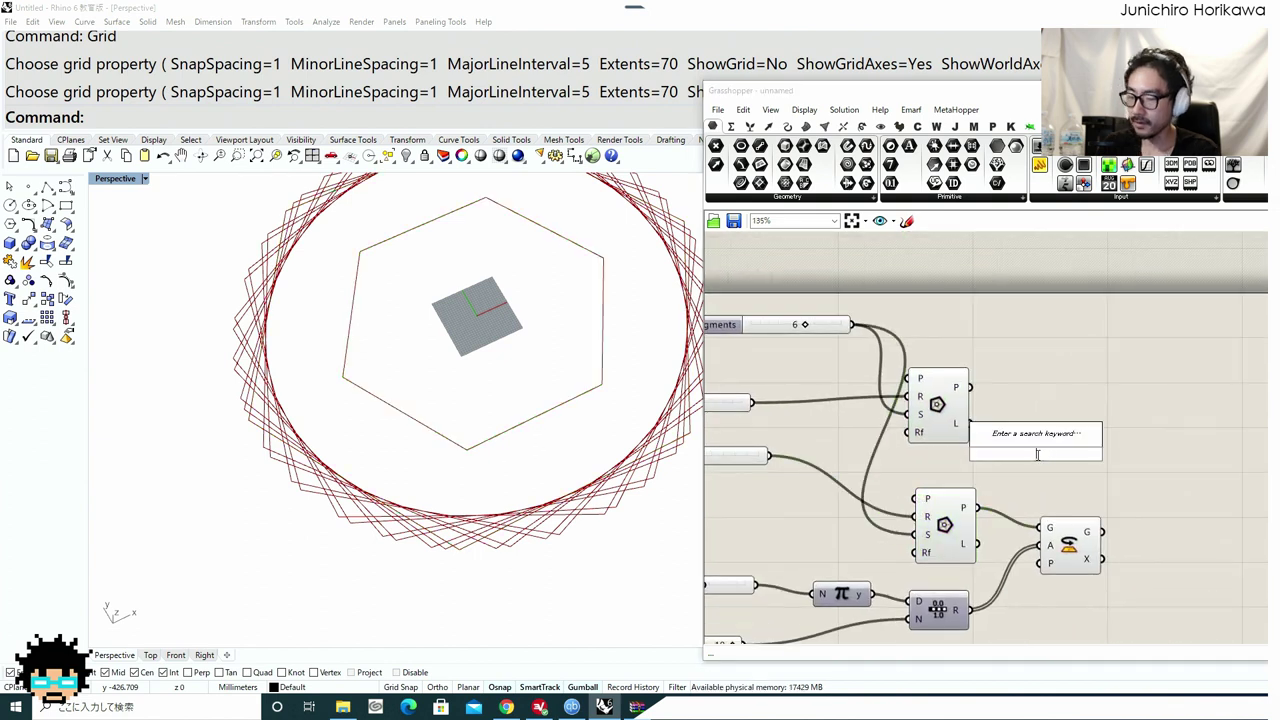
pyautogui.write('dup')
pyautogui.click(1025, 437)
pyautogui.scroll(3, 985, 415)
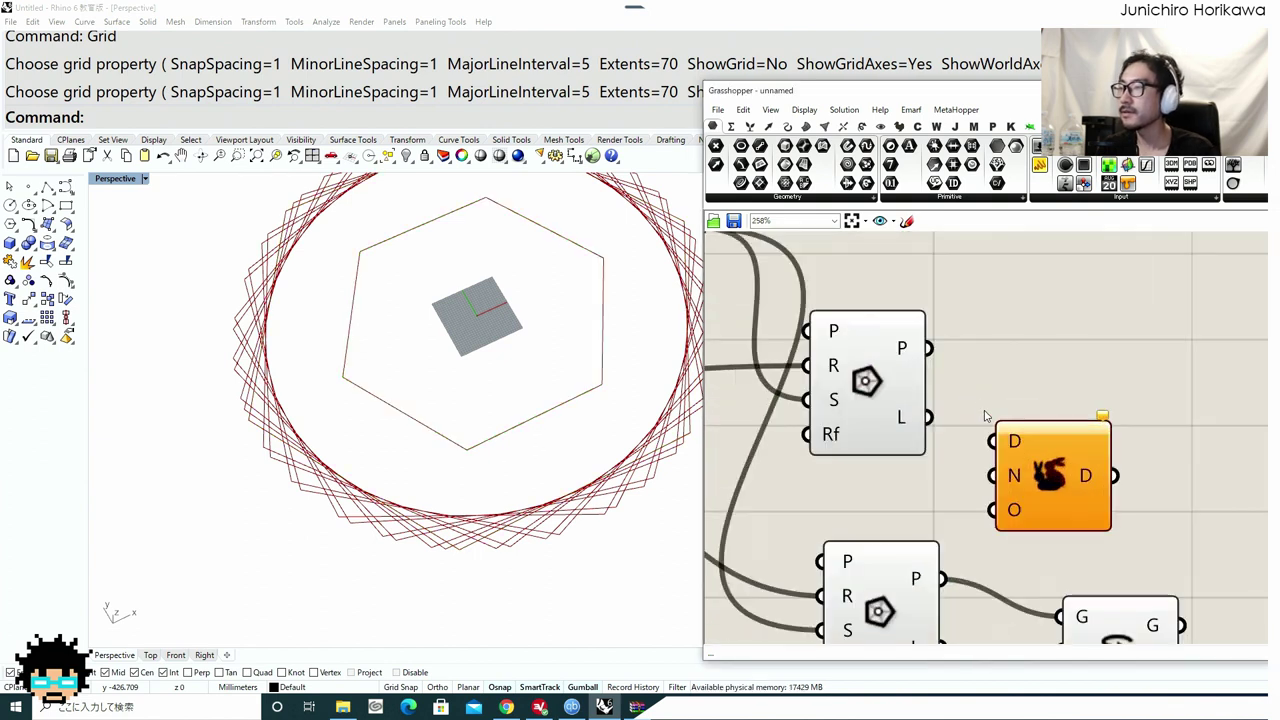
pyautogui.moveTo(928, 348); pyautogui.dragTo(997, 441)
pyautogui.scroll(-3, 995, 445)
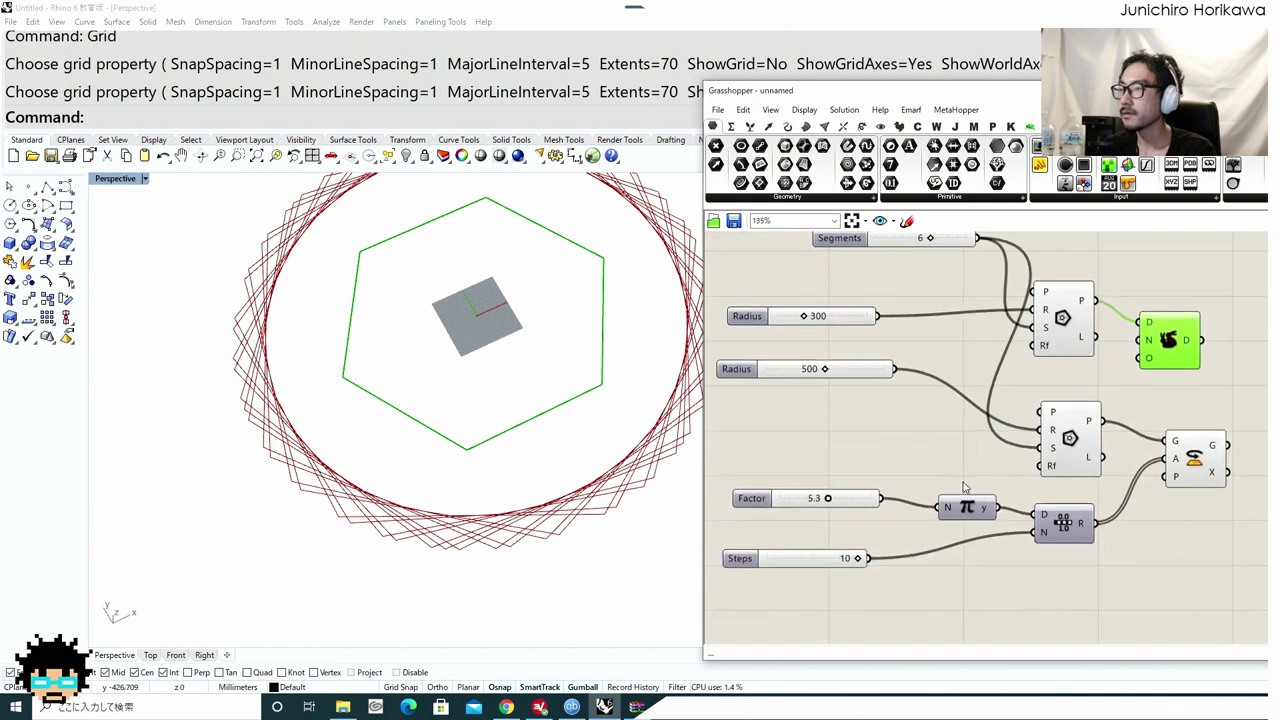
pyautogui.moveTo(868, 559); pyautogui.dragTo(1139, 341)
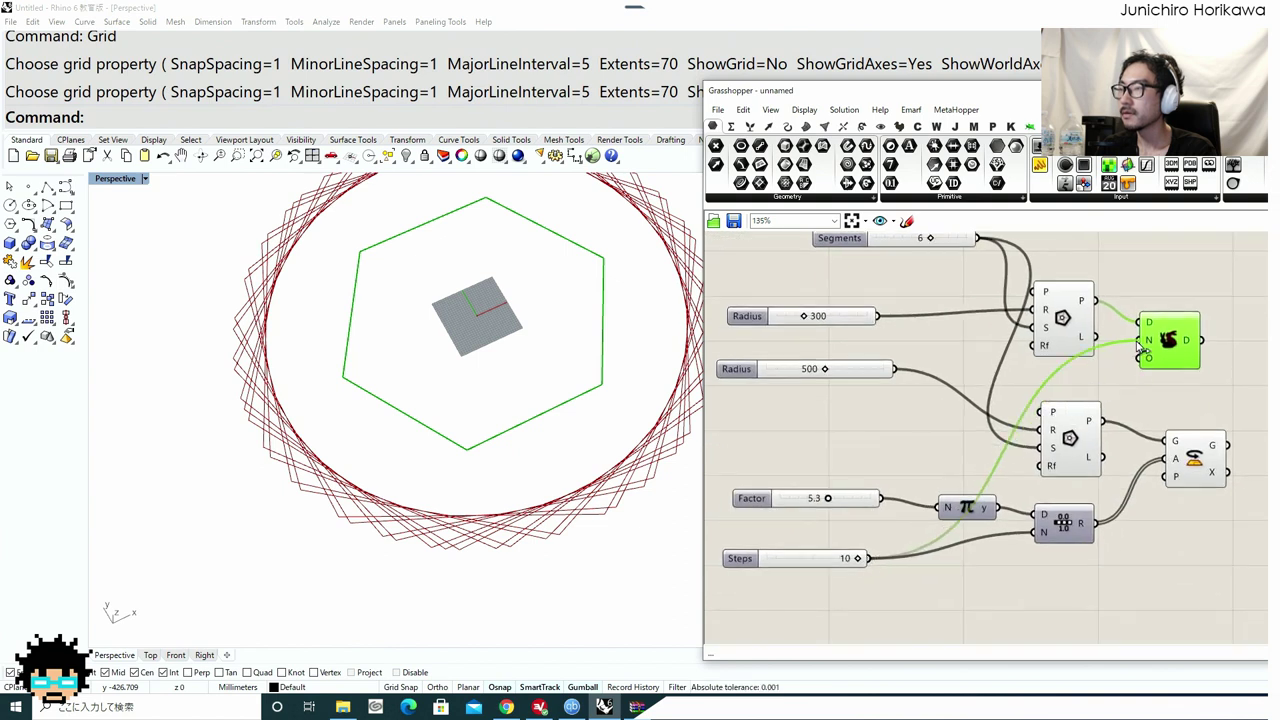
pyautogui.moveTo(1206, 380); pyautogui.dragTo(1006, 396, button='right')
pyautogui.click(1076, 370)
pyautogui.write('Gra')
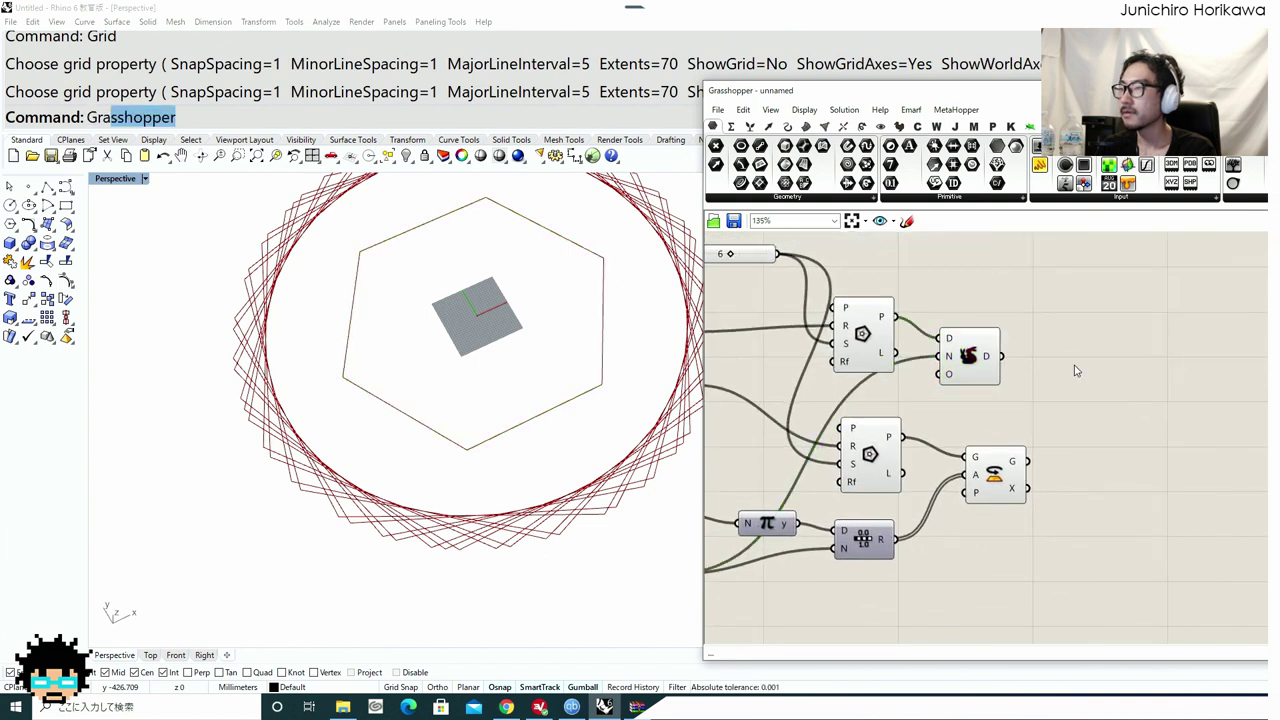
pyautogui.write('gra')
pyautogui.press('Escape')
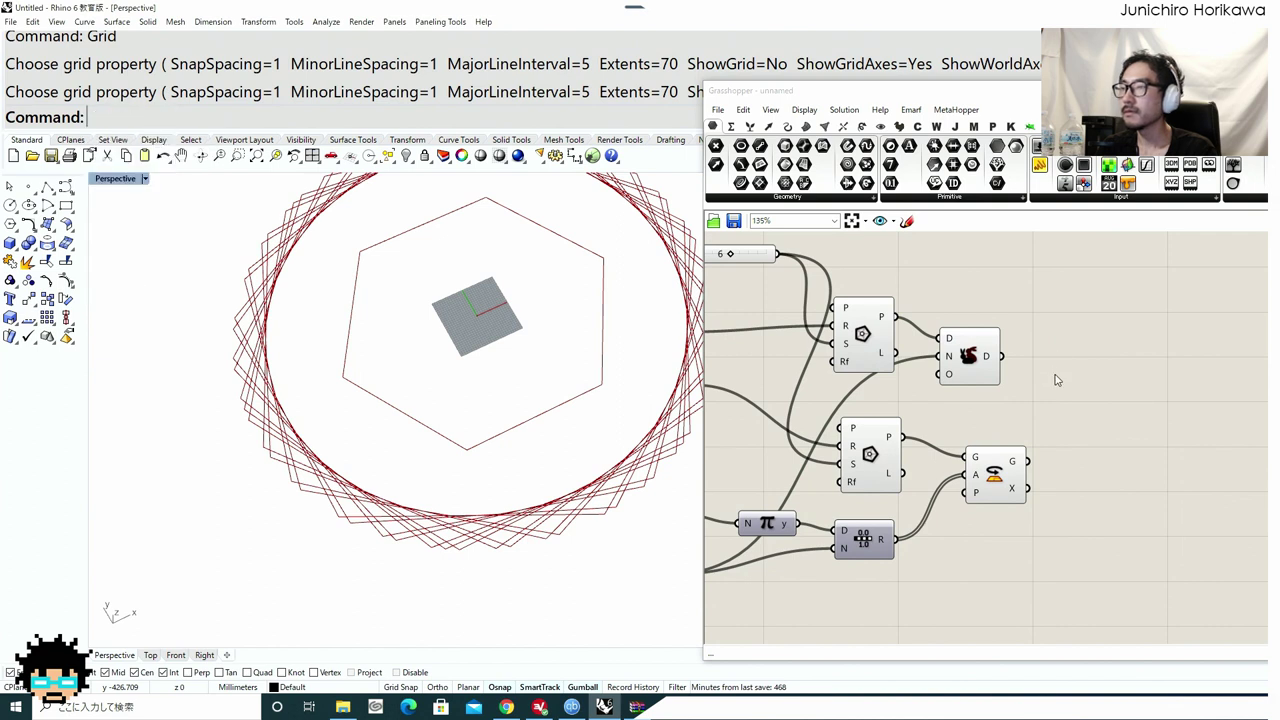
# Place a Graft Tree component, connect the Duplicate Data output to it, and enable Simplify on its T output.
pyautogui.doubleClick(1055, 375)
pyautogui.write('gra')
pyautogui.click(1054, 358)
pyautogui.moveTo(1002, 357); pyautogui.dragTo(1051, 358)
pyautogui.rightClick(1073, 356)
pyautogui.click(1108, 438)
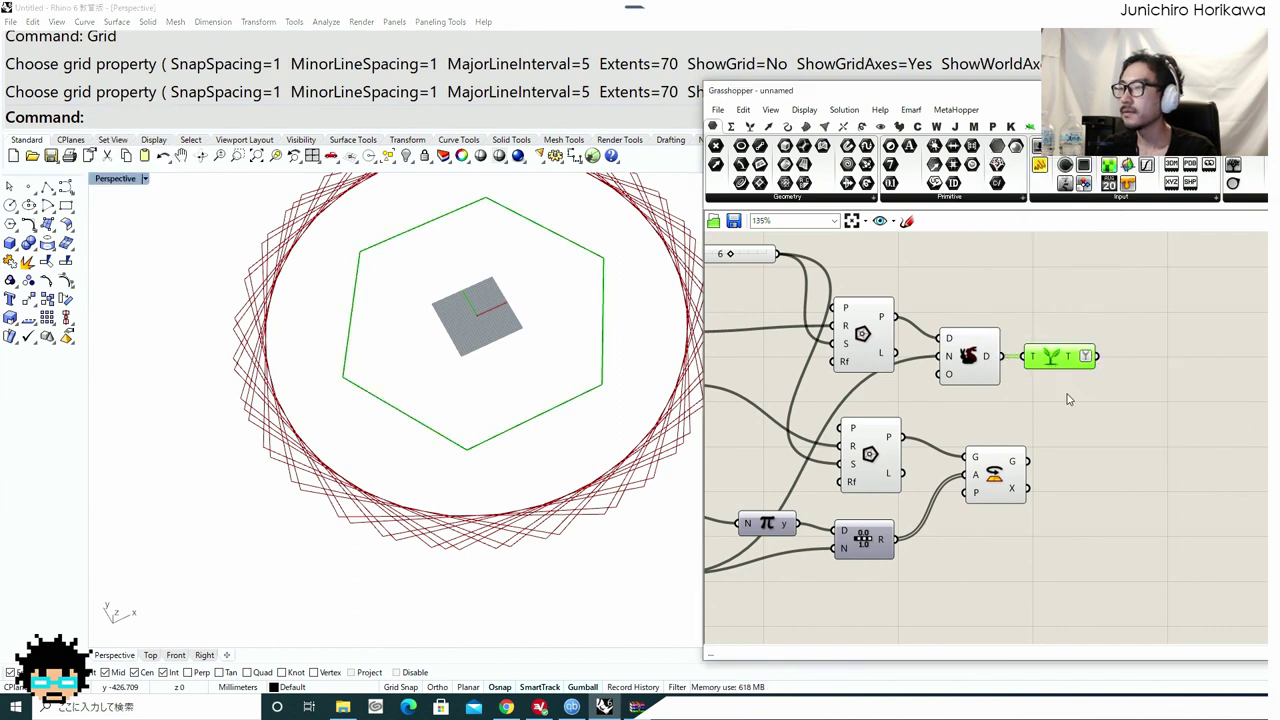
# Copy the Graft Tree component beside the Rotate component and feed it from the Rotate component's G output.
pyautogui.hotkey('ctrl', 'c')
pyautogui.hotkey('ctrl', 'v')
pyautogui.moveTo(1066, 364); pyautogui.dragTo(1046, 453)
pyautogui.moveTo(988, 490); pyautogui.dragTo(972, 500)
pyautogui.moveTo(1062, 454); pyautogui.dragTo(1034, 472)
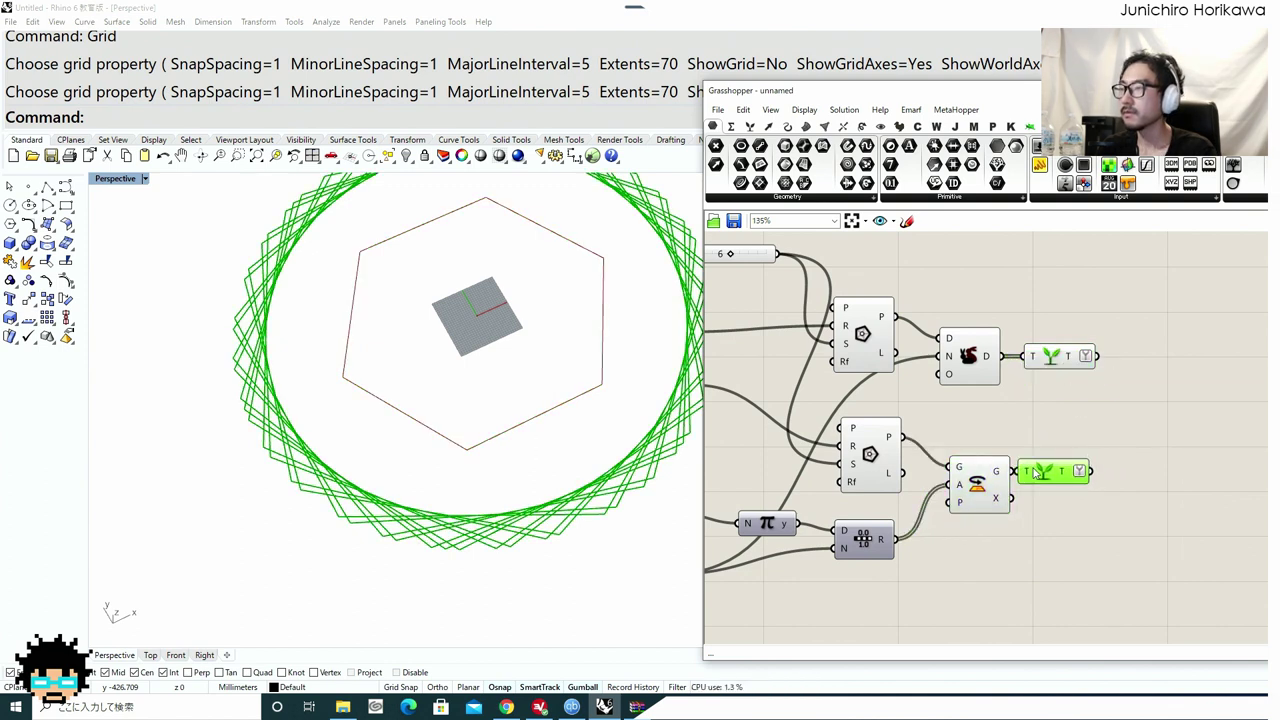
# Place a Merge component and connect the upper Graft Tree to D1 and the lower Graft Tree to D2.
pyautogui.moveTo(1166, 431); pyautogui.dragTo(1112, 445, button='right')
pyautogui.click(1112, 445)
pyautogui.doubleClick(1113, 445)
pyautogui.write('merge')
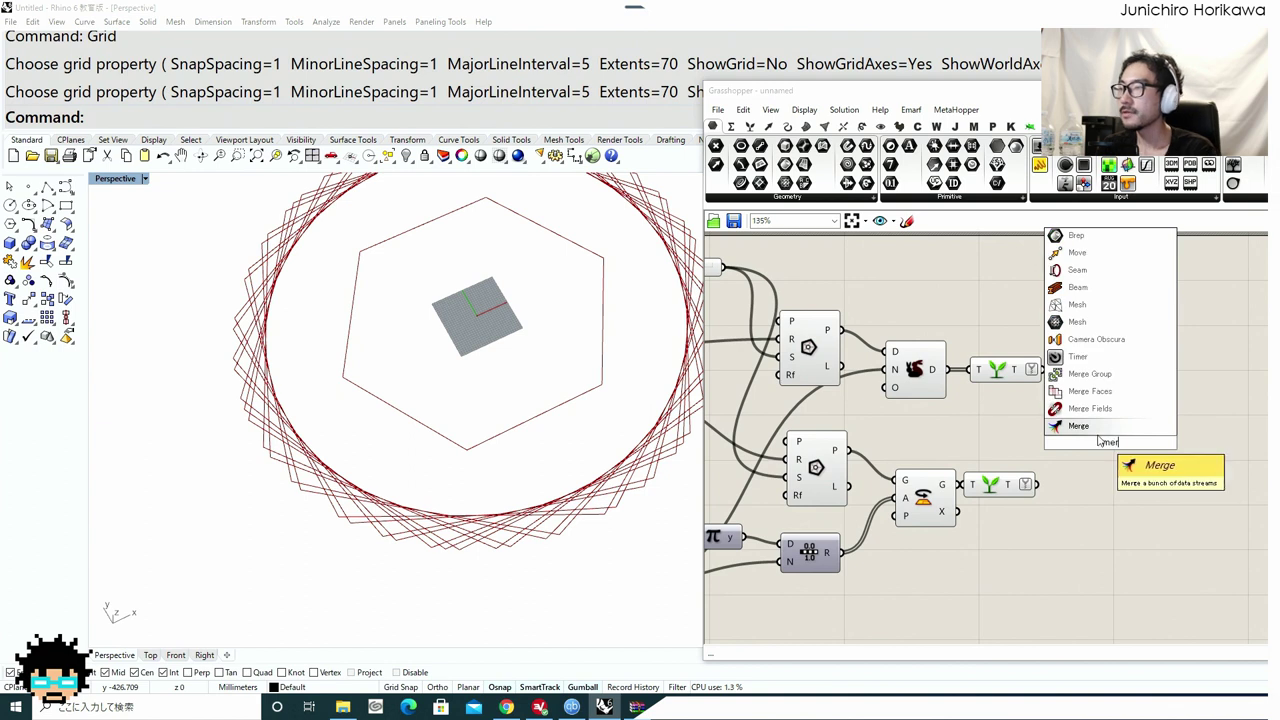
pyautogui.click(1096, 431)
pyautogui.moveTo(1044, 369); pyautogui.dragTo(1078, 452)
# Place a Boundary Surfaces component and connect the Merge component's R output to its E input.
pyautogui.moveTo(1231, 464); pyautogui.dragTo(1126, 431, button='right')
pyautogui.doubleClick(1120, 428)
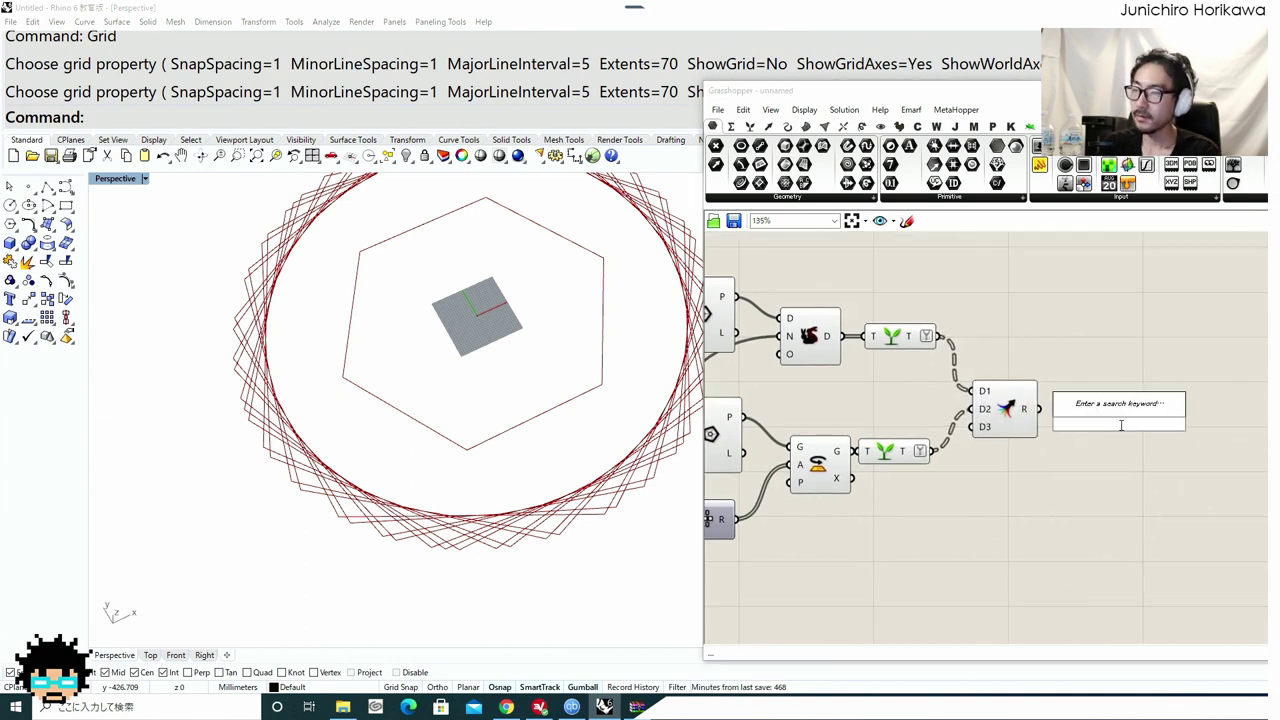
pyautogui.write('boundar')
pyautogui.click(1106, 391)
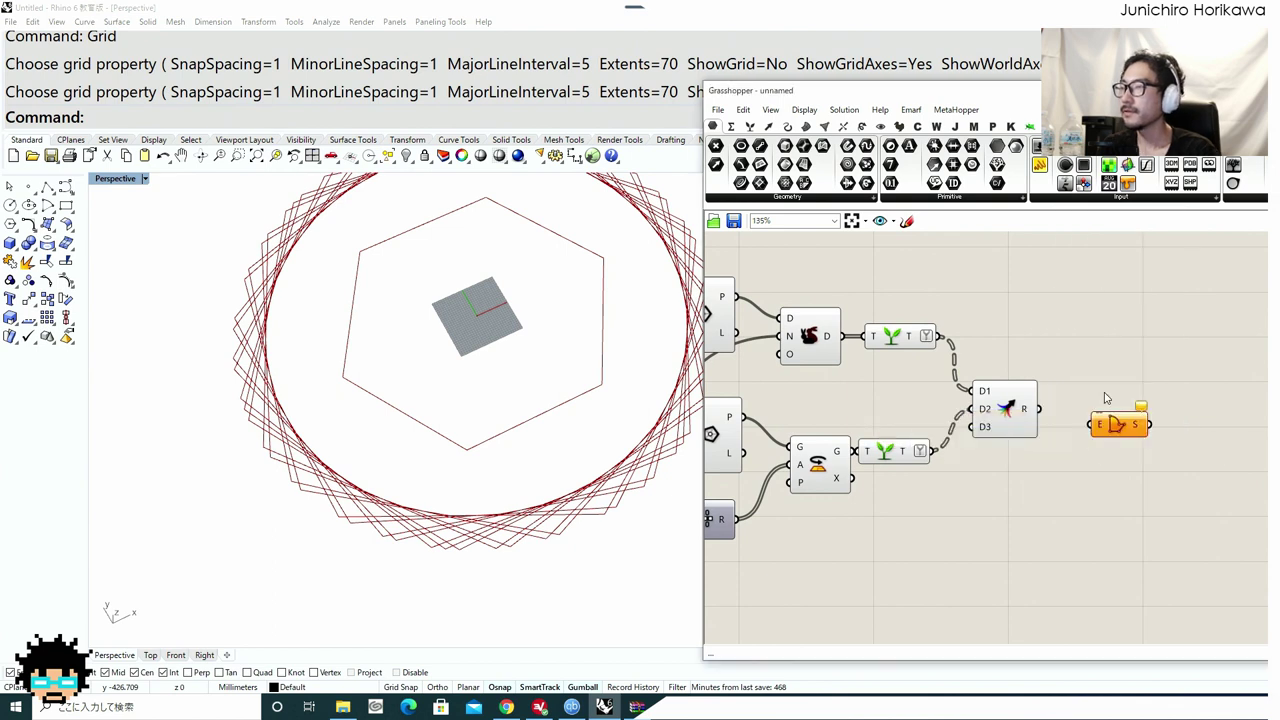
pyautogui.moveTo(1036, 410); pyautogui.dragTo(1093, 424)
pyautogui.scroll(-2, 1055, 462)
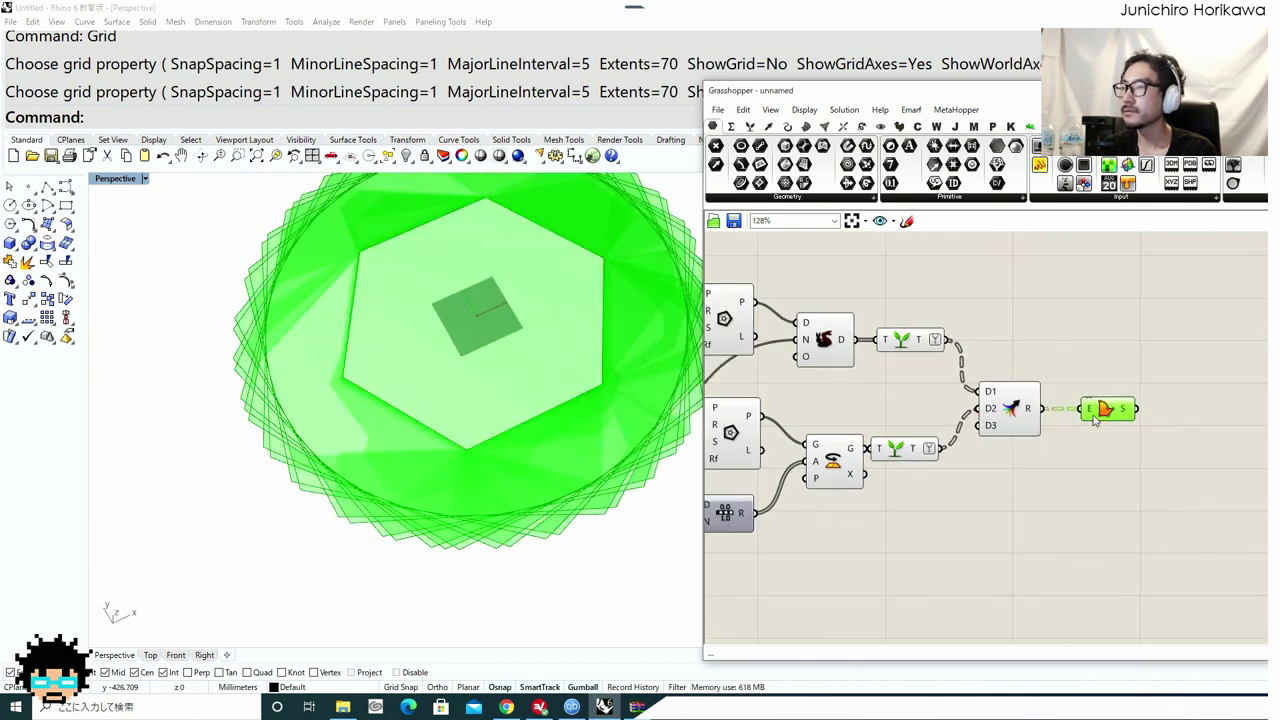
pyautogui.click(1055, 462)
# Tidy the positions of the lower Graft Tree, Boundary Surfaces and Range components and the Steps slider.
pyautogui.scroll(2, 1042, 449)
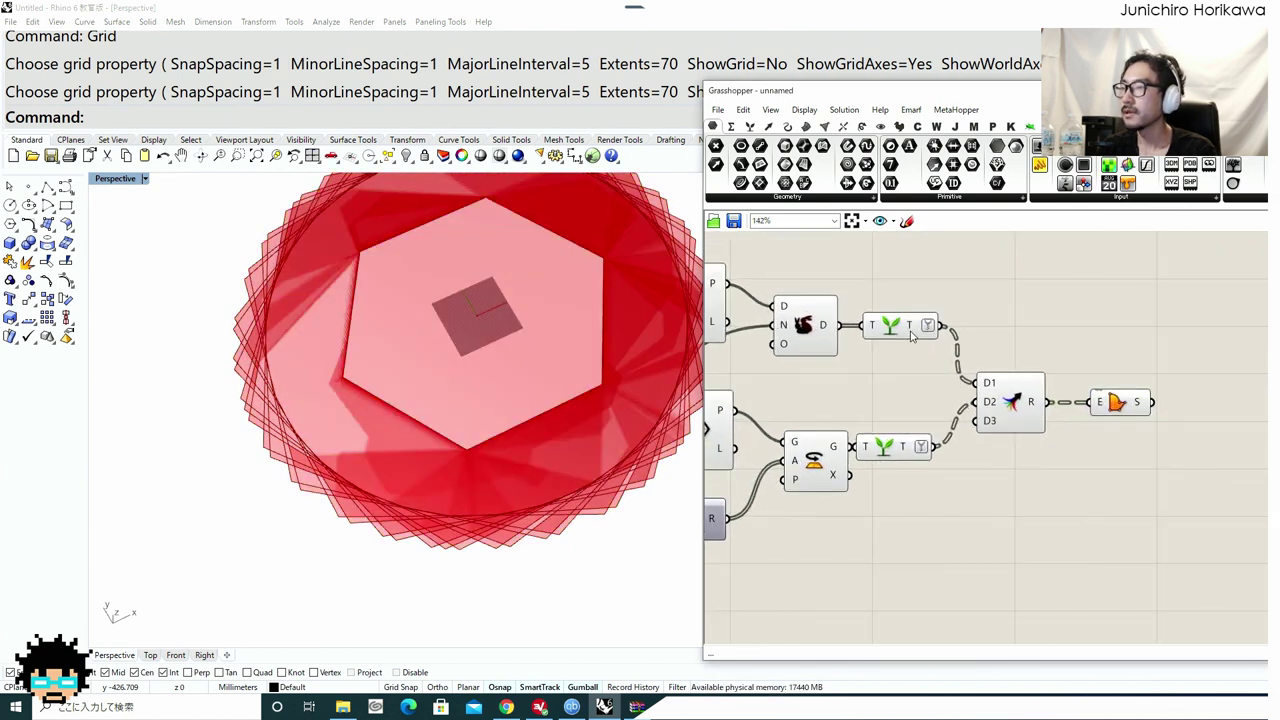
pyautogui.moveTo(895, 452); pyautogui.dragTo(911, 448)
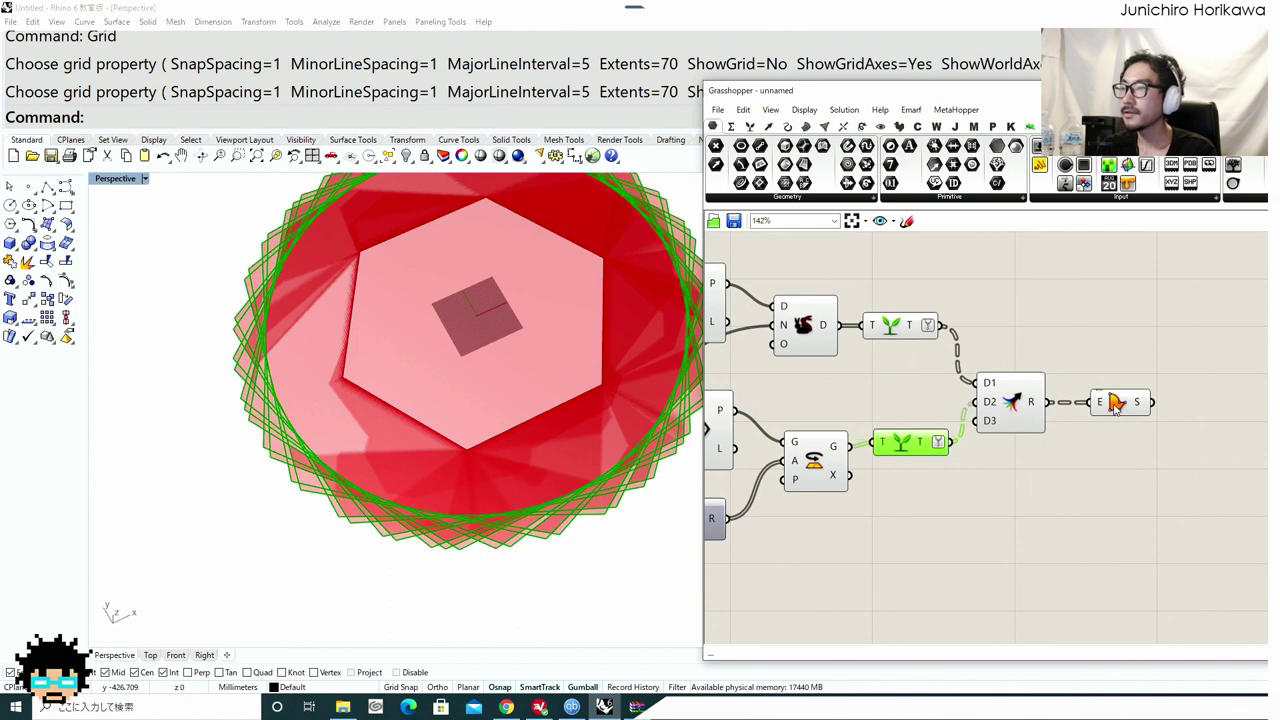
pyautogui.moveTo(1115, 408); pyautogui.dragTo(1107, 417)
pyautogui.moveTo(857, 521); pyautogui.dragTo(1031, 446, button='right')
pyautogui.moveTo(882, 462); pyautogui.dragTo(1012, 502, button='right')
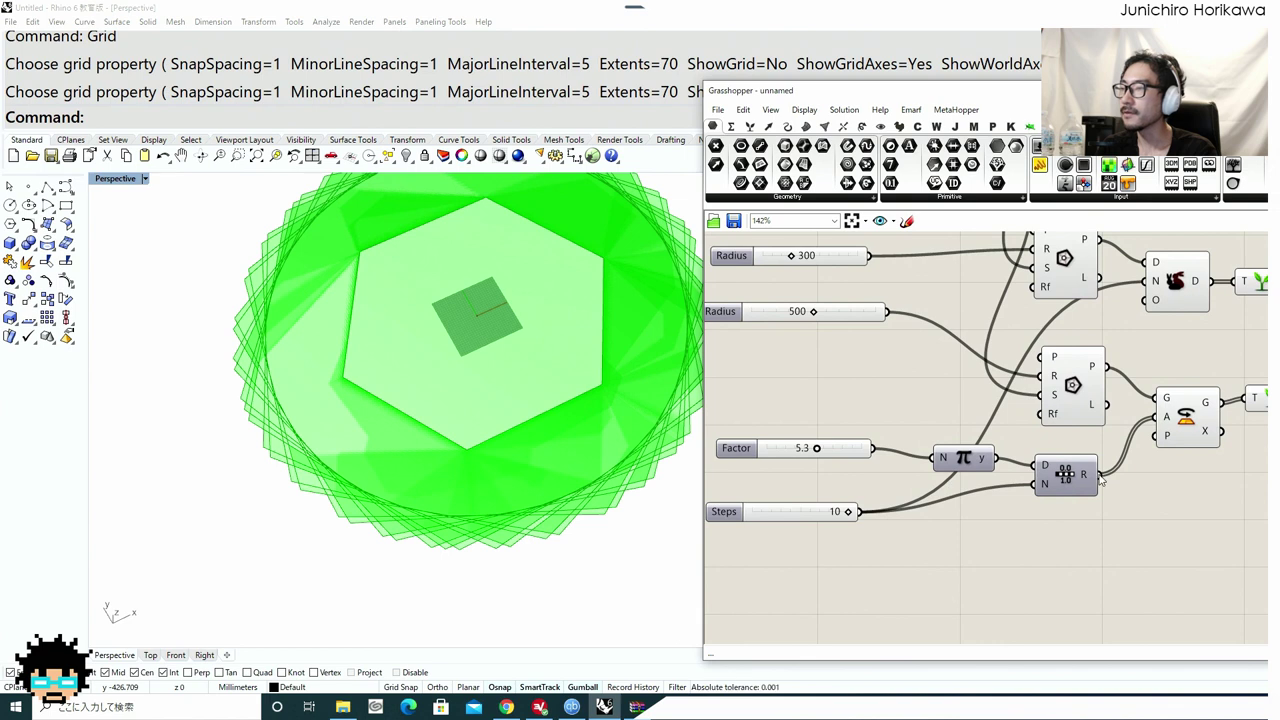
pyautogui.moveTo(1064, 476); pyautogui.dragTo(1062, 489)
pyautogui.moveTo(805, 517); pyautogui.dragTo(795, 523)
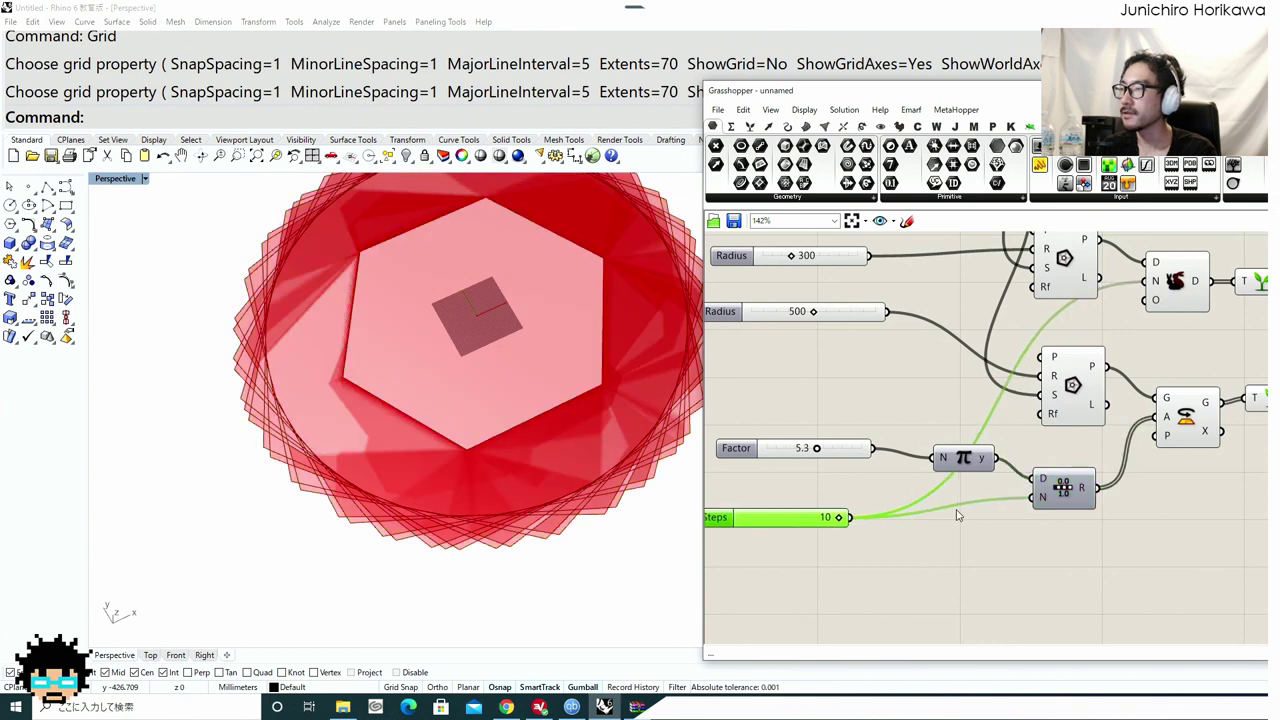
# Apply the expression x + 1 to the N input of the Duplicate Data component.
pyautogui.moveTo(990, 501); pyautogui.dragTo(773, 550, button='right')
pyautogui.rightClick(933, 332)
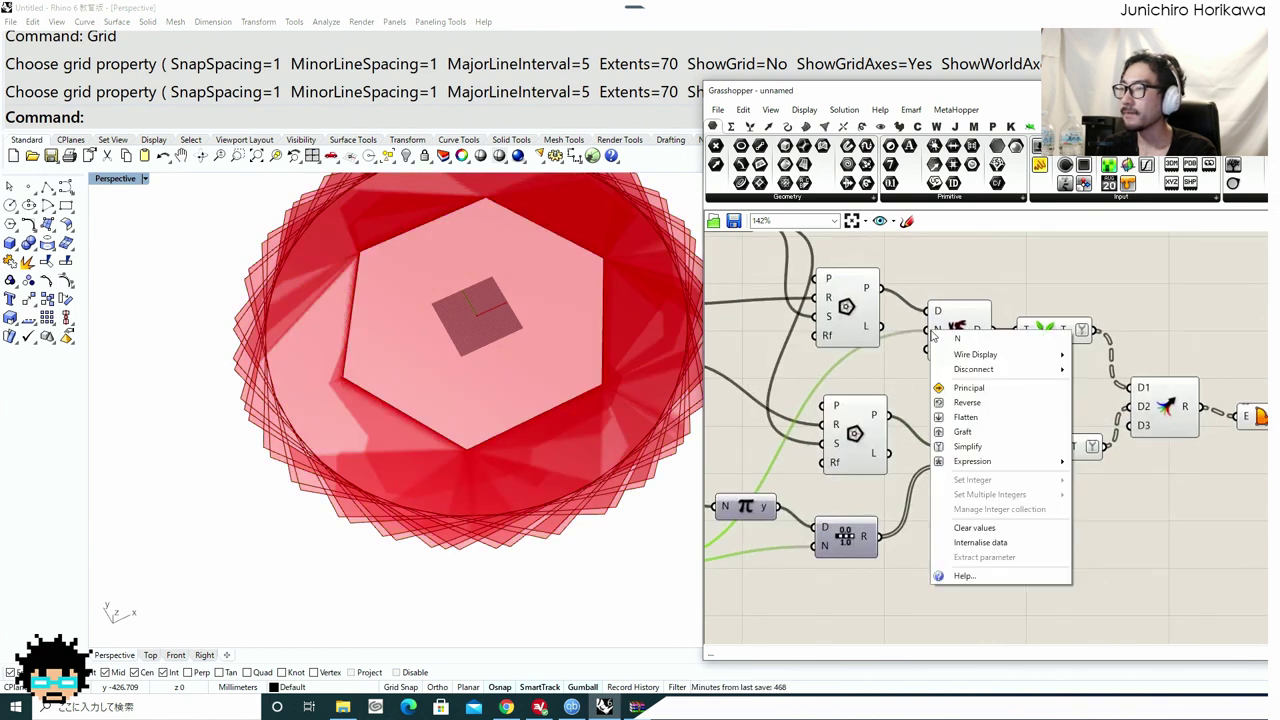
pyautogui.moveTo(995, 463)
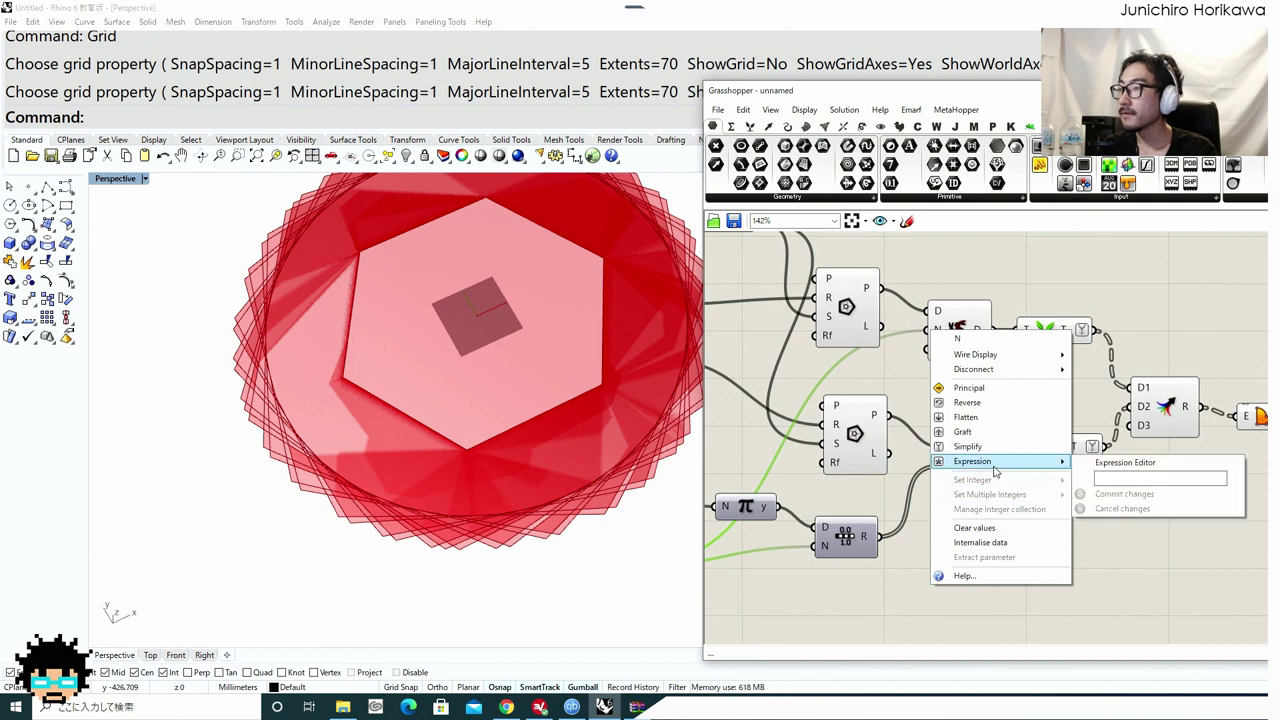
pyautogui.click(1130, 477)
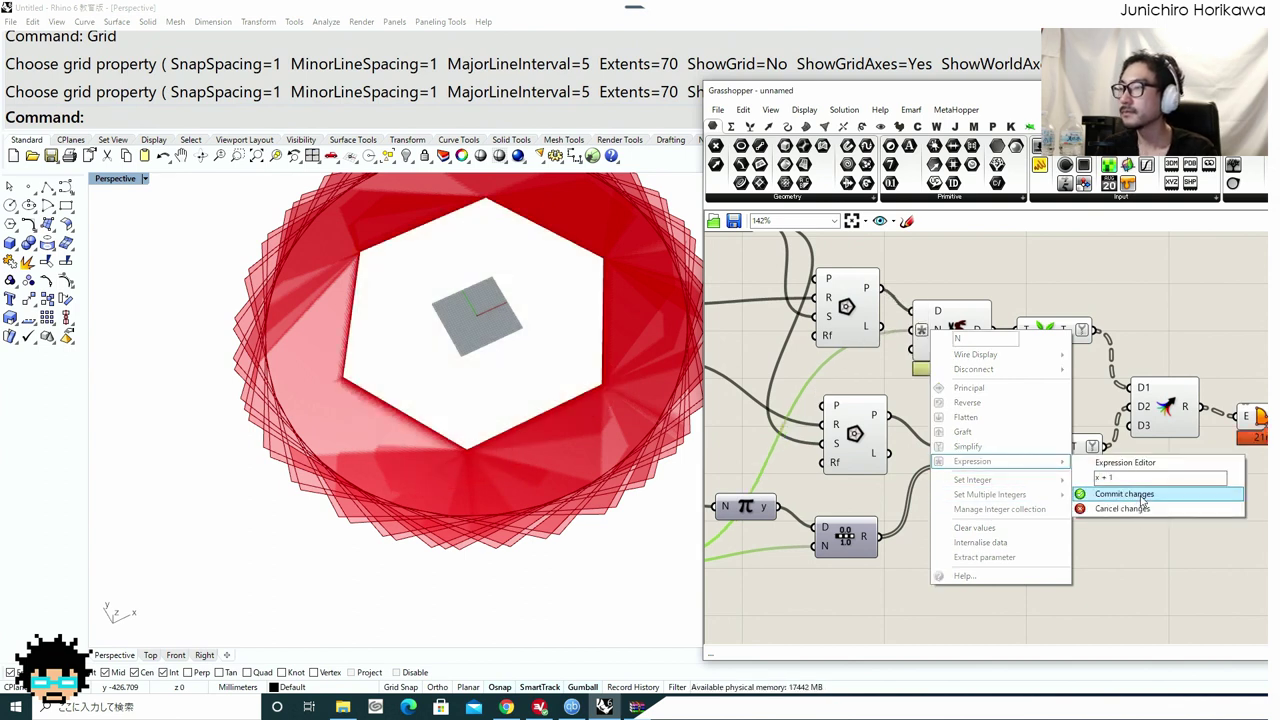
pyautogui.click(1142, 495)
# Place an Extrude component beside the Boundary Surfaces component and connect the S output to its B input.
pyautogui.moveTo(1143, 501); pyautogui.dragTo(930, 533, button='right')
pyautogui.scroll(1, 1058, 447)
pyautogui.moveTo(1058, 445); pyautogui.dragTo(1037, 435)
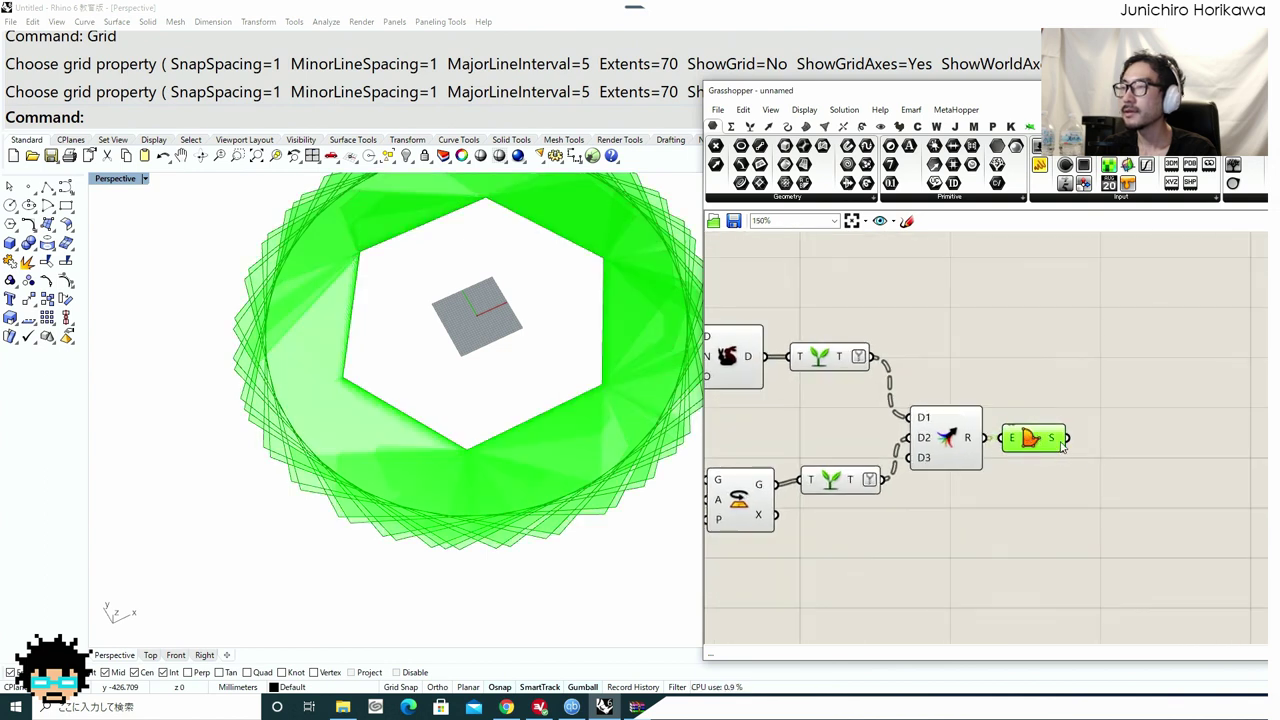
pyautogui.moveTo(1063, 441); pyautogui.dragTo(978, 449, button='right')
pyautogui.doubleClick(1036, 458)
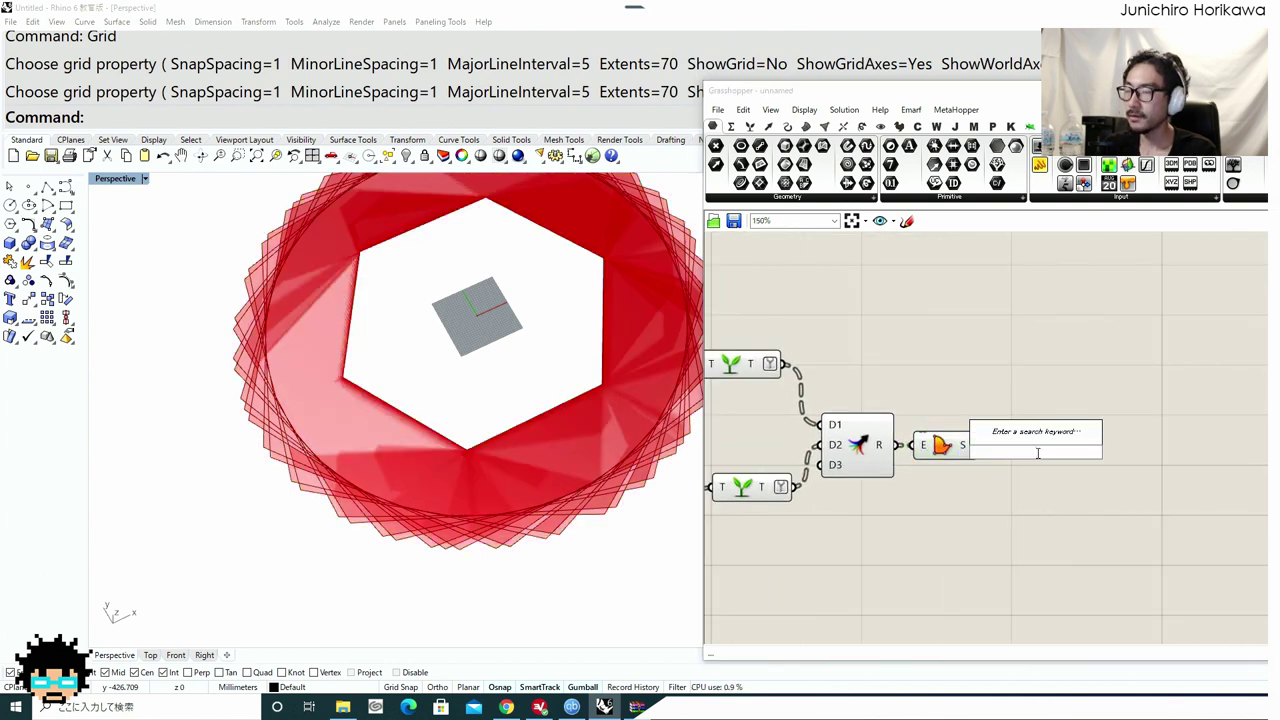
pyautogui.write('extr')
pyautogui.press('BackSpace')
pyautogui.press('BackSpace')
pyautogui.press('BackSpace')
pyautogui.press('BackSpace')
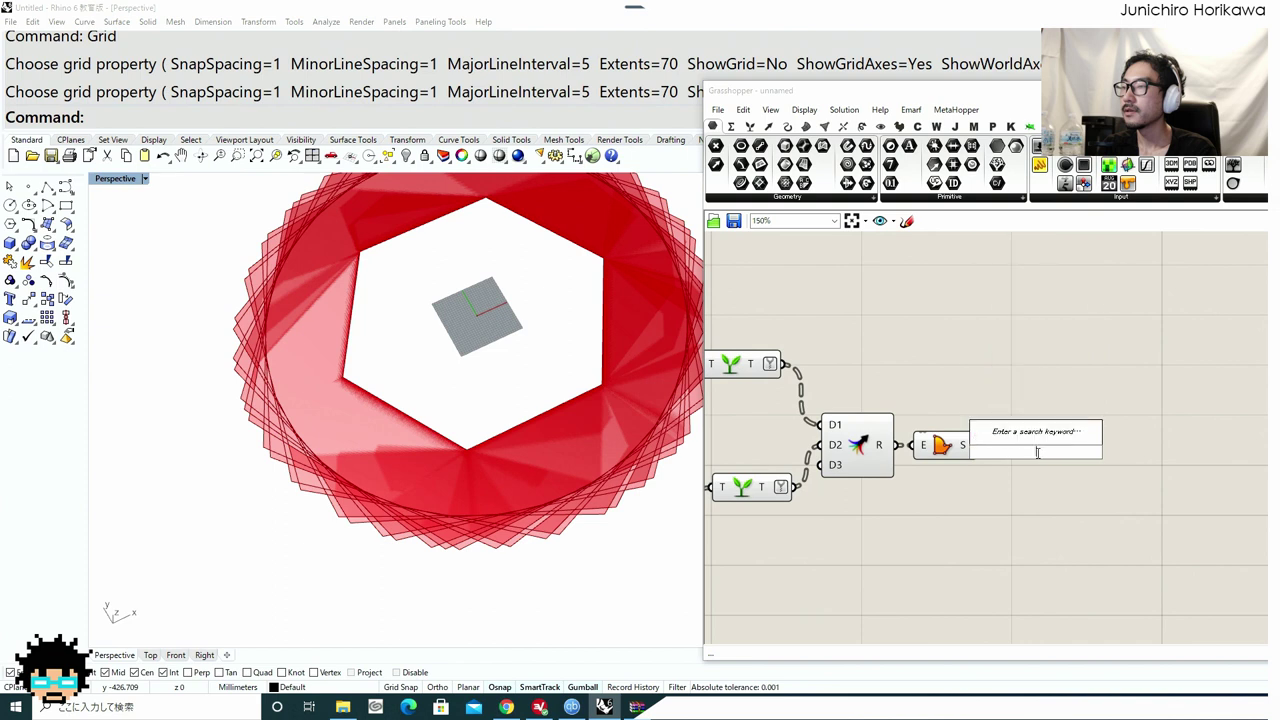
pyautogui.write('extrude')
pyautogui.click(1032, 442)
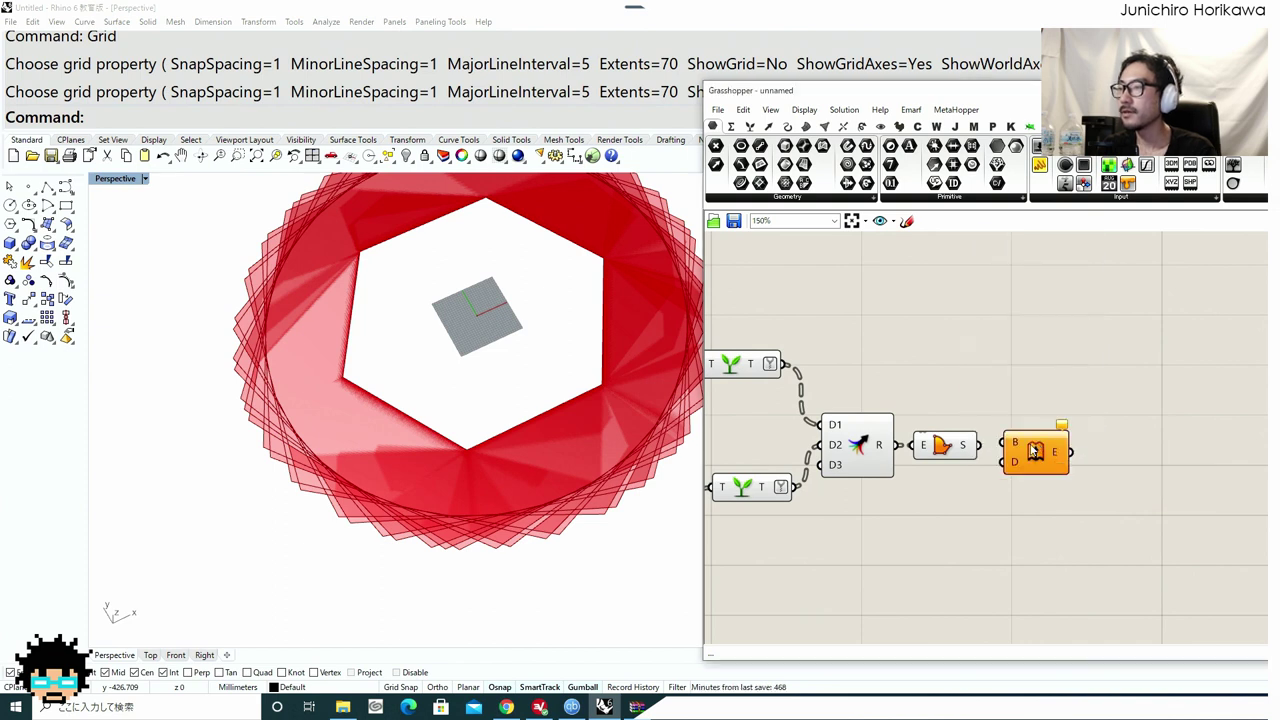
pyautogui.scroll(4, 974, 449)
pyautogui.moveTo(980, 443); pyautogui.dragTo(1017, 440)
pyautogui.moveTo(1065, 456); pyautogui.dragTo(1094, 460)
# Place a Unit Z component below Boundary Surfaces and connect its V output to the Extrude component's D input.
pyautogui.doubleClick(976, 505)
pyautogui.write('z')
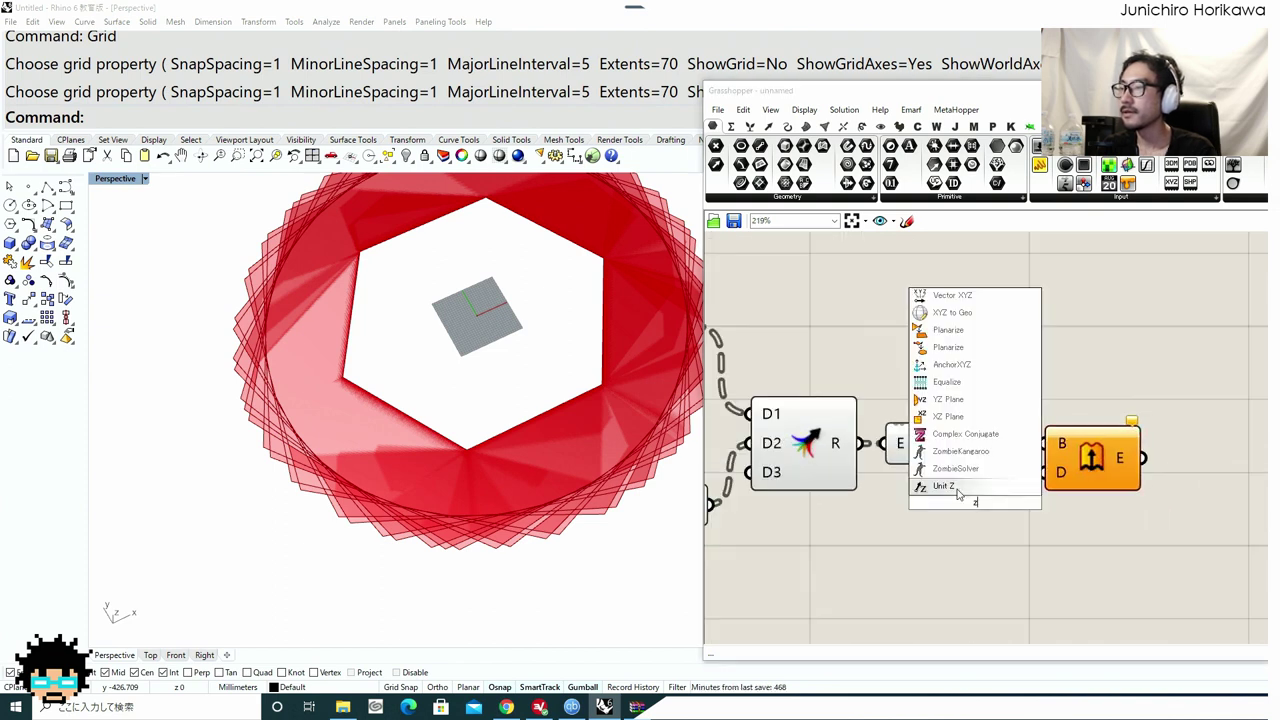
pyautogui.click(955, 487)
pyautogui.moveTo(892, 603); pyautogui.dragTo(1013, 516, button='right')
# Create a number slider of 20.0, connect it to the Unit Z component's F input and place it below the Steps slider.
pyautogui.doubleClick(991, 525)
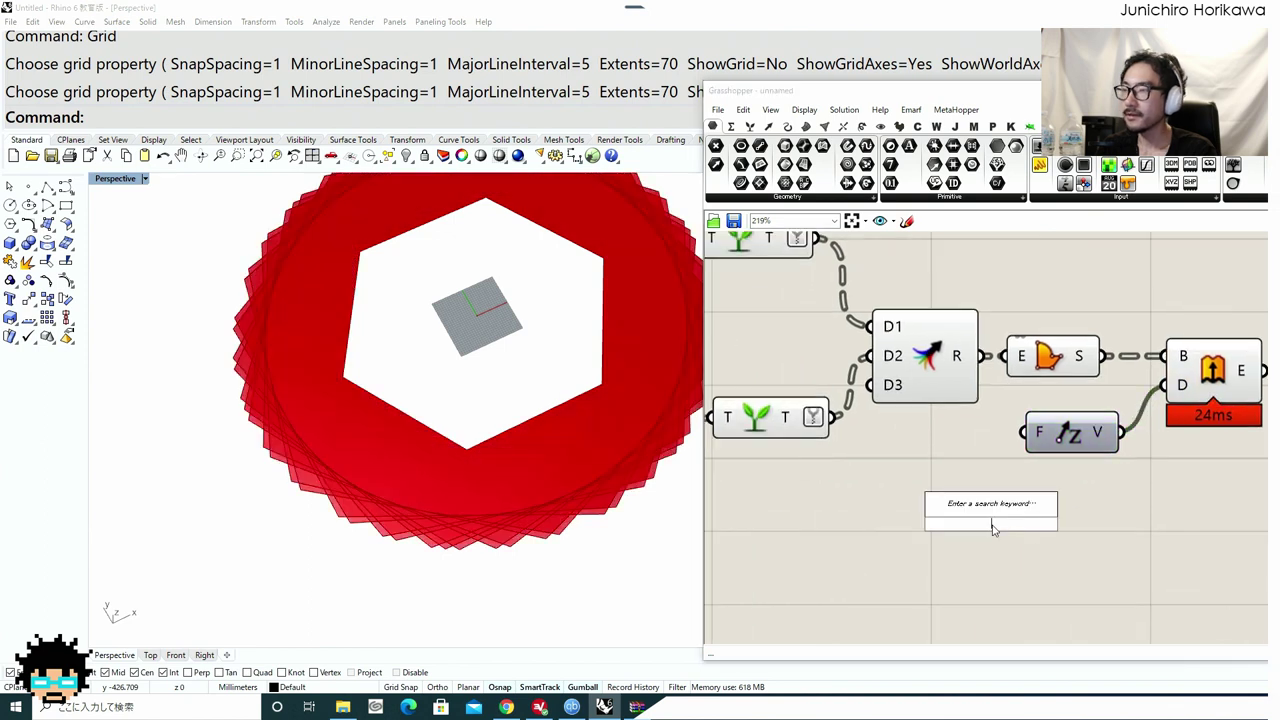
pyautogui.write('20.0')
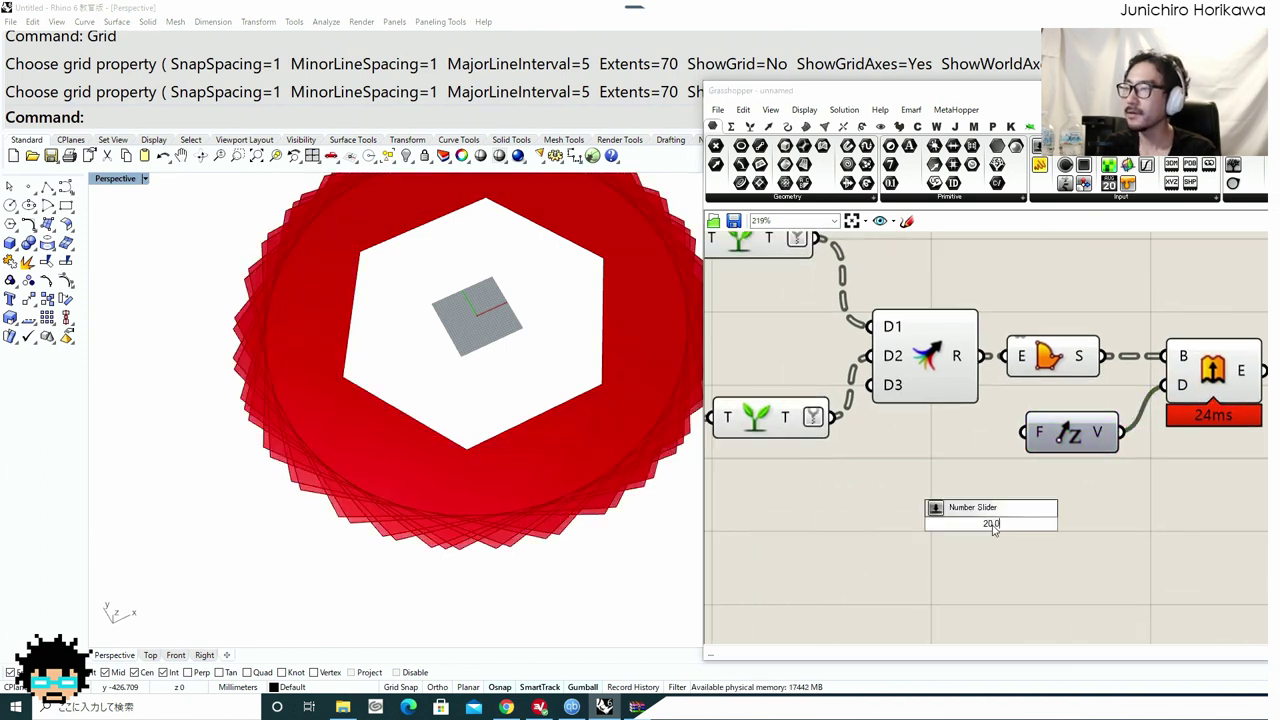
pyautogui.press('Return')
pyautogui.moveTo(906, 537); pyautogui.dragTo(741, 568)
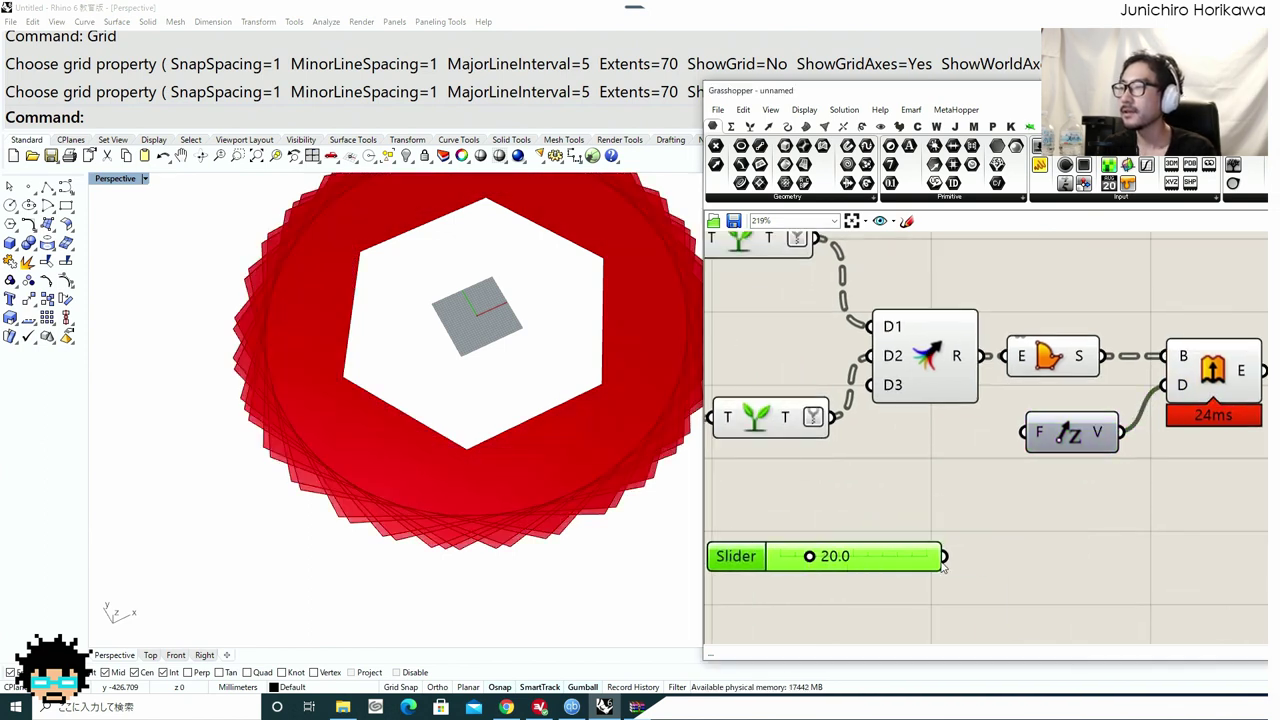
pyautogui.moveTo(1042, 558); pyautogui.dragTo(940, 566)
pyautogui.moveTo(1013, 490); pyautogui.dragTo(1025, 432)
pyautogui.scroll(-6, 1140, 432)
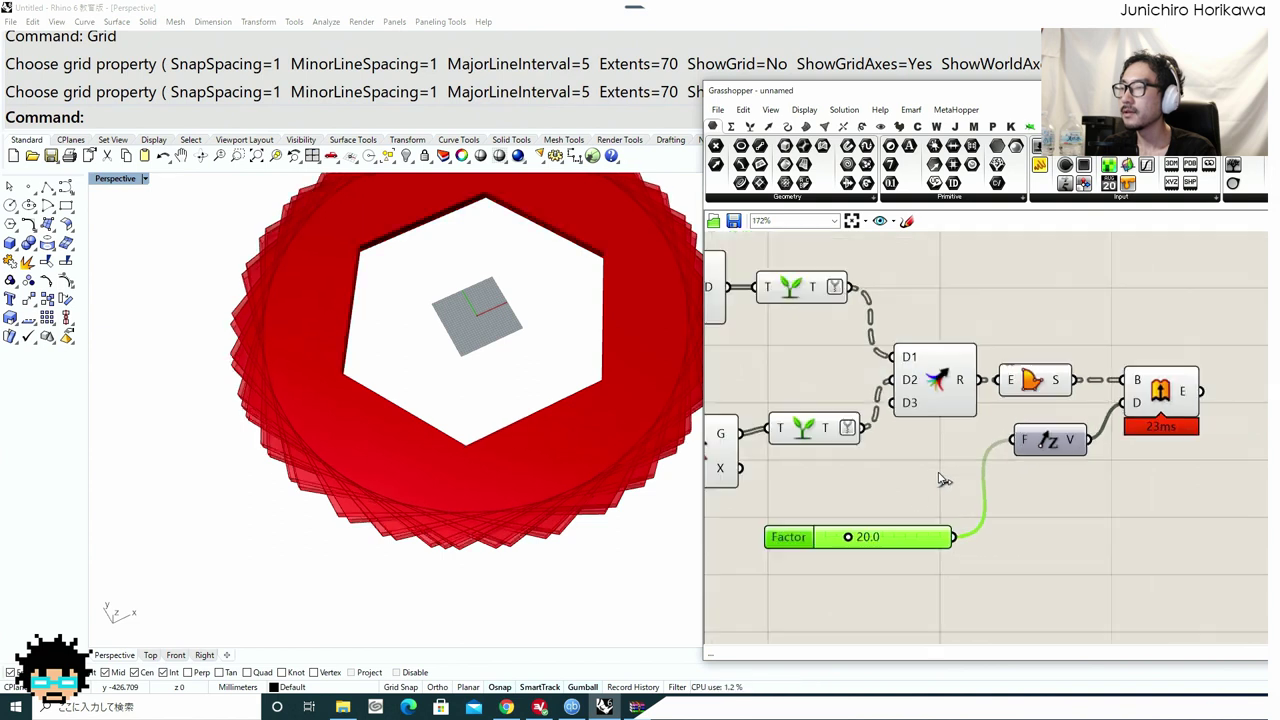
pyautogui.moveTo(858, 515); pyautogui.dragTo(811, 506)
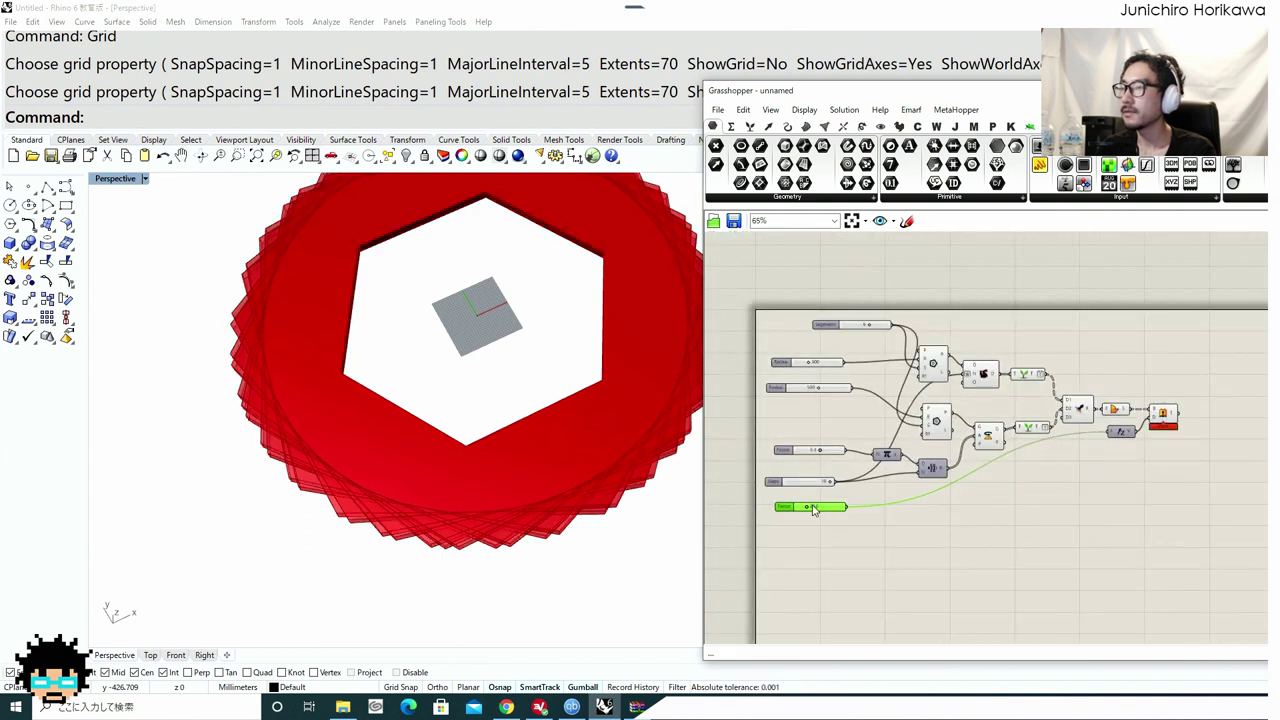
# Place a Move component after the Extrude component and connect the extrusion's E output to its G input.
pyautogui.moveTo(960, 471); pyautogui.dragTo(730, 554, button='right')
pyautogui.scroll(6, 899, 497)
pyautogui.moveTo(971, 484); pyautogui.dragTo(937, 484, button='right')
pyautogui.doubleClick(1005, 477)
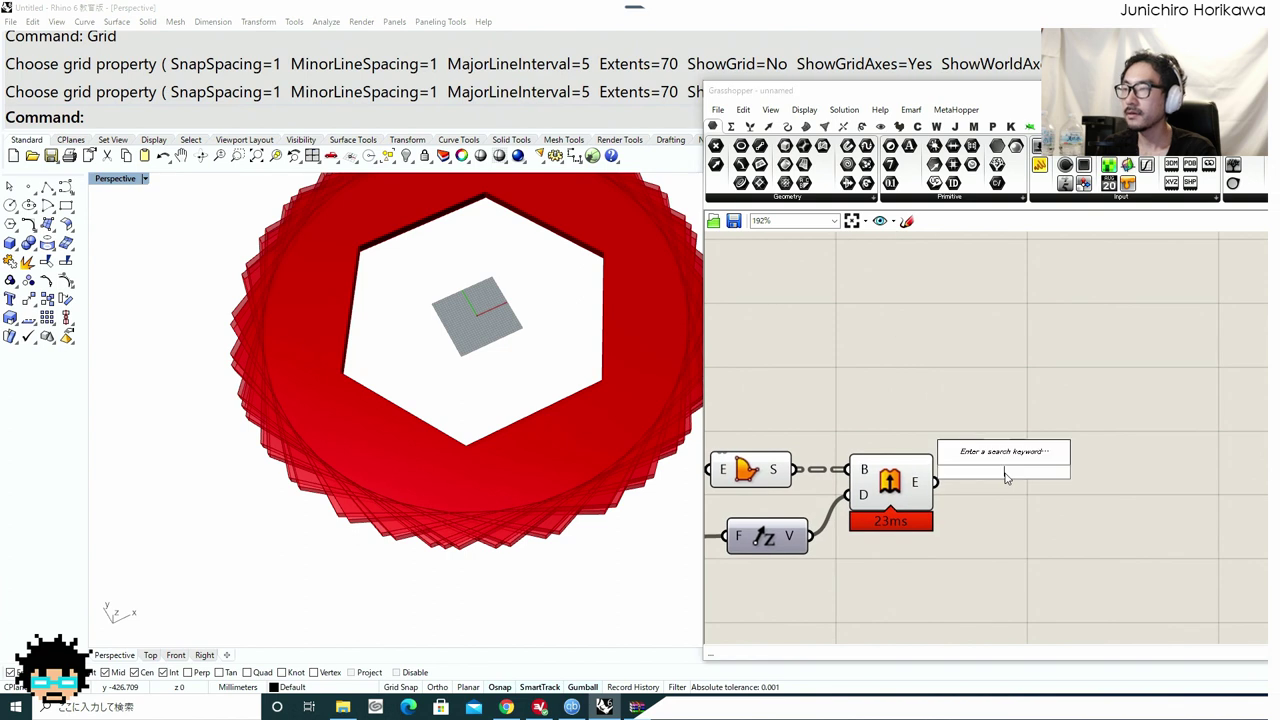
pyautogui.write('move')
pyautogui.click(1001, 460)
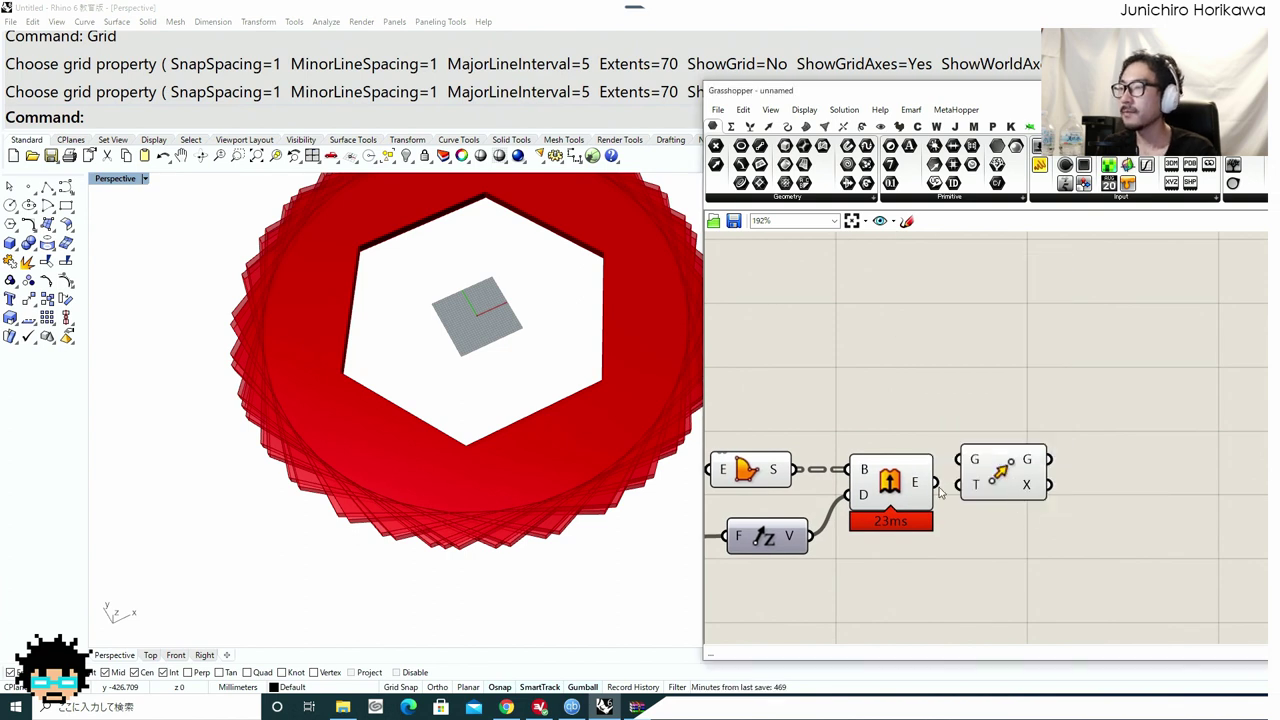
pyautogui.scroll(1, 936, 489)
pyautogui.moveTo(936, 487); pyautogui.dragTo(1023, 499)
# Place a second Unit Z component below Extrude and connect its V output to the Move component's T input.
pyautogui.doubleClick(926, 548)
pyautogui.write('z')
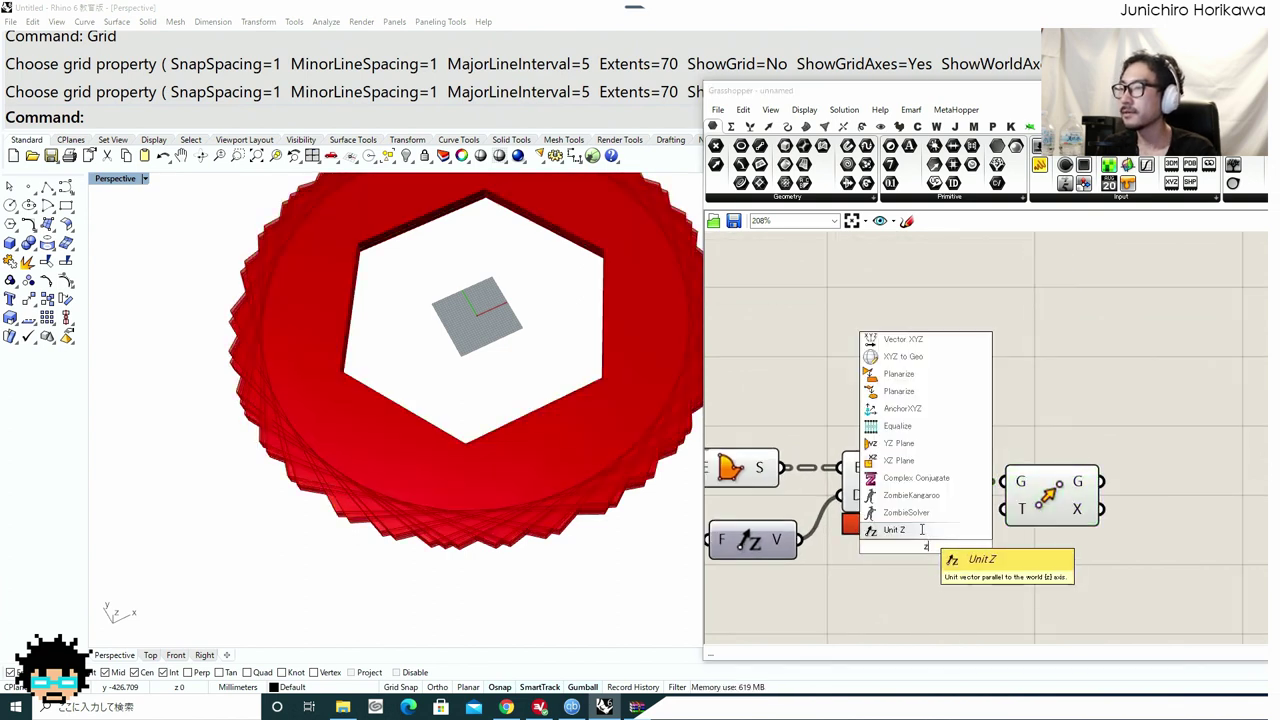
pyautogui.click(922, 530)
pyautogui.moveTo(930, 560)
pyautogui.mouseDown()
pyautogui.moveTo(925, 592)
pyautogui.moveTo(994, 522)
pyautogui.mouseUp()
pyautogui.moveTo(936, 586); pyautogui.dragTo(1003, 510)
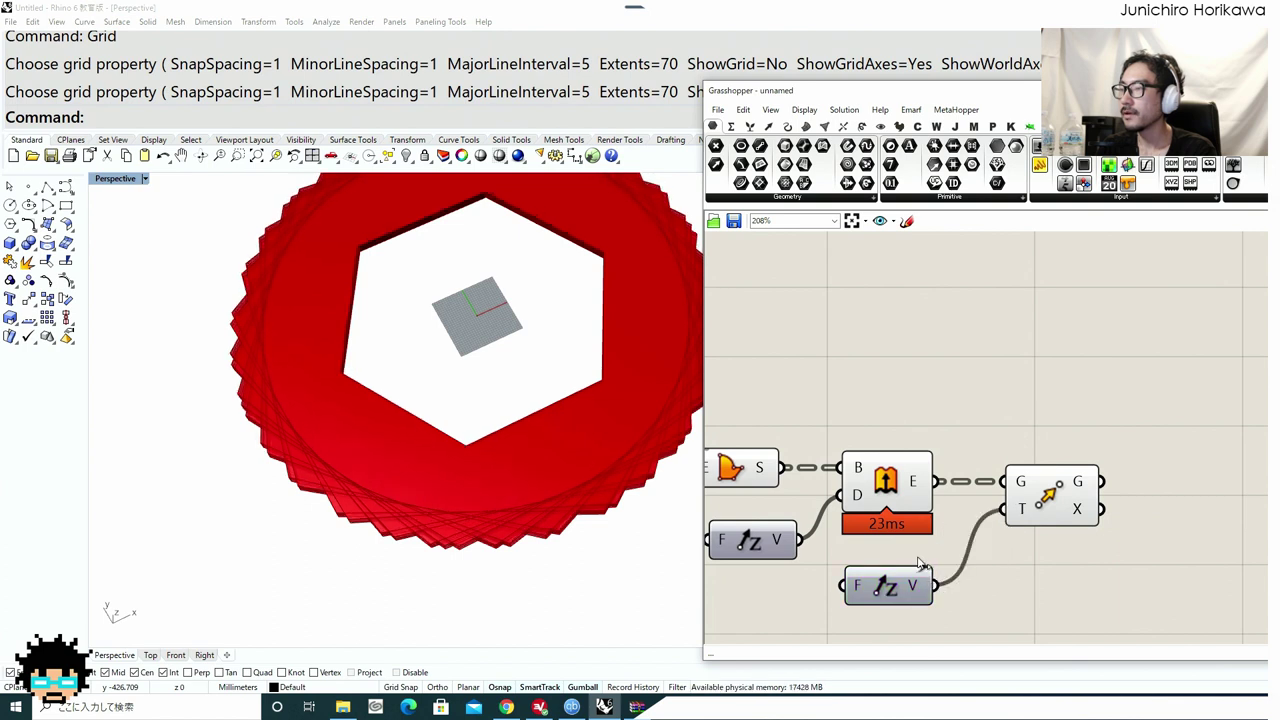
# Create a number slider of 2000 below the 20.0 Factor slider.
pyautogui.scroll(-5, 925, 548)
pyautogui.moveTo(925, 548)
pyautogui.mouseDown(button='right')
pyautogui.moveTo(1069, 500)
pyautogui.moveTo(1097, 512)
pyautogui.mouseUp(button='right')
pyautogui.moveTo(785, 605); pyautogui.dragTo(926, 587, button='right')
pyautogui.doubleClick(924, 584)
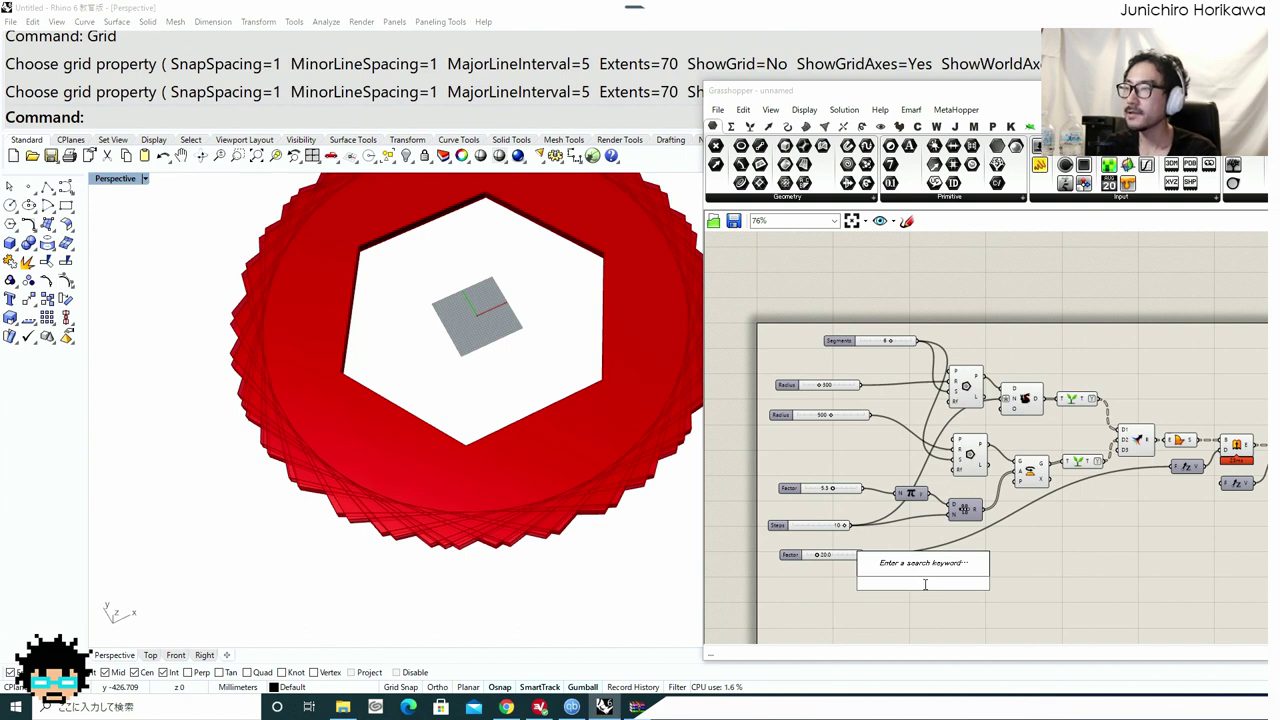
pyautogui.click(827, 620)
pyautogui.doubleClick(813, 604)
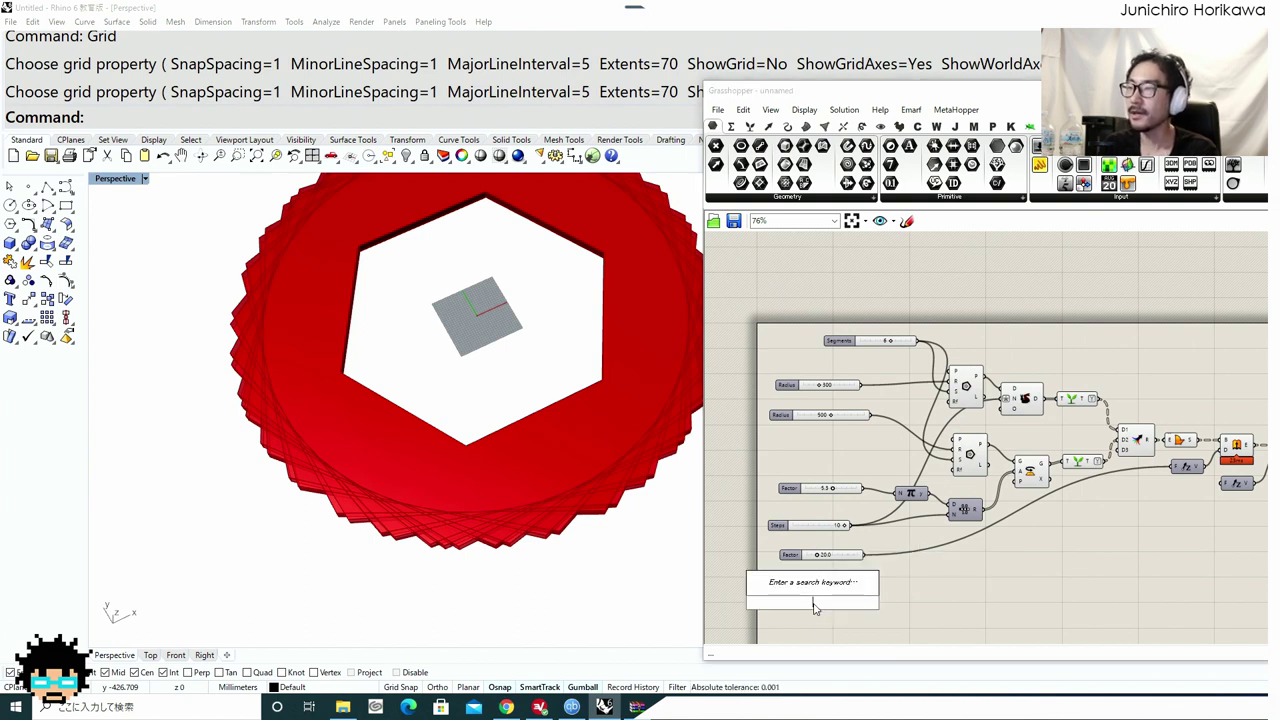
pyautogui.write('1000')
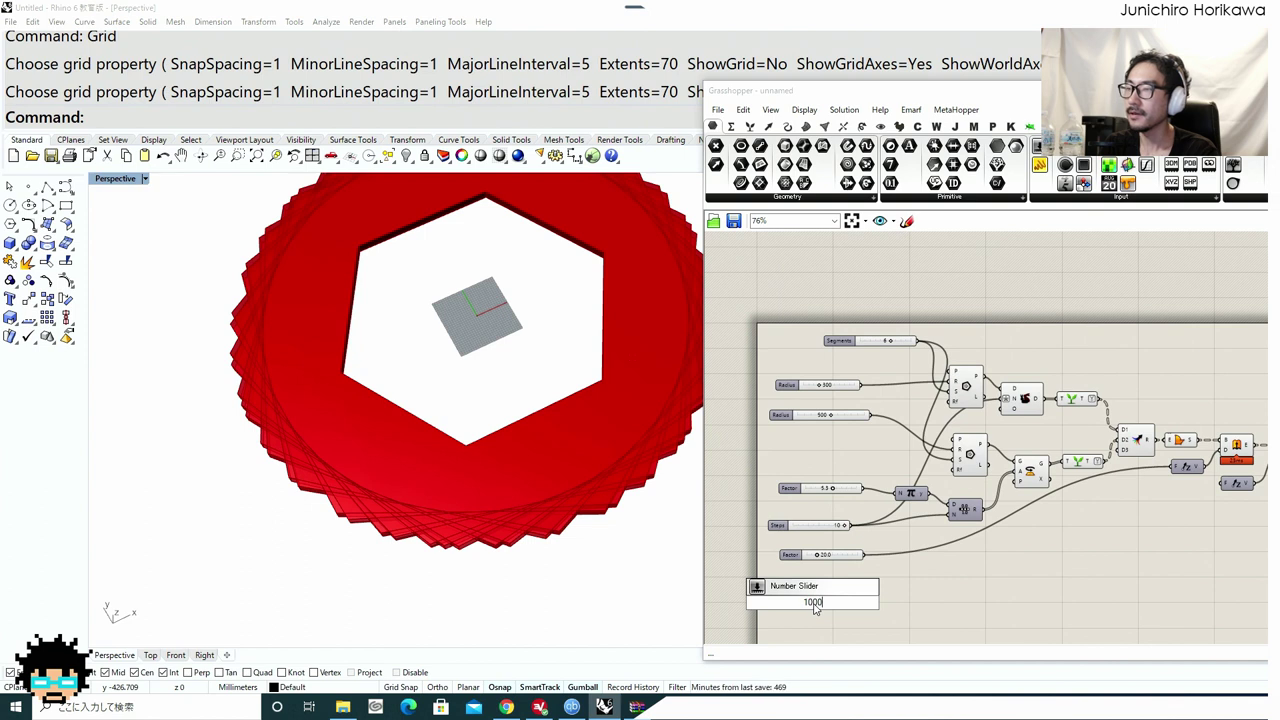
pyautogui.press('BackSpace')
pyautogui.press('BackSpace')
pyautogui.press('BackSpace')
pyautogui.press('BackSpace')
pyautogui.write('2')
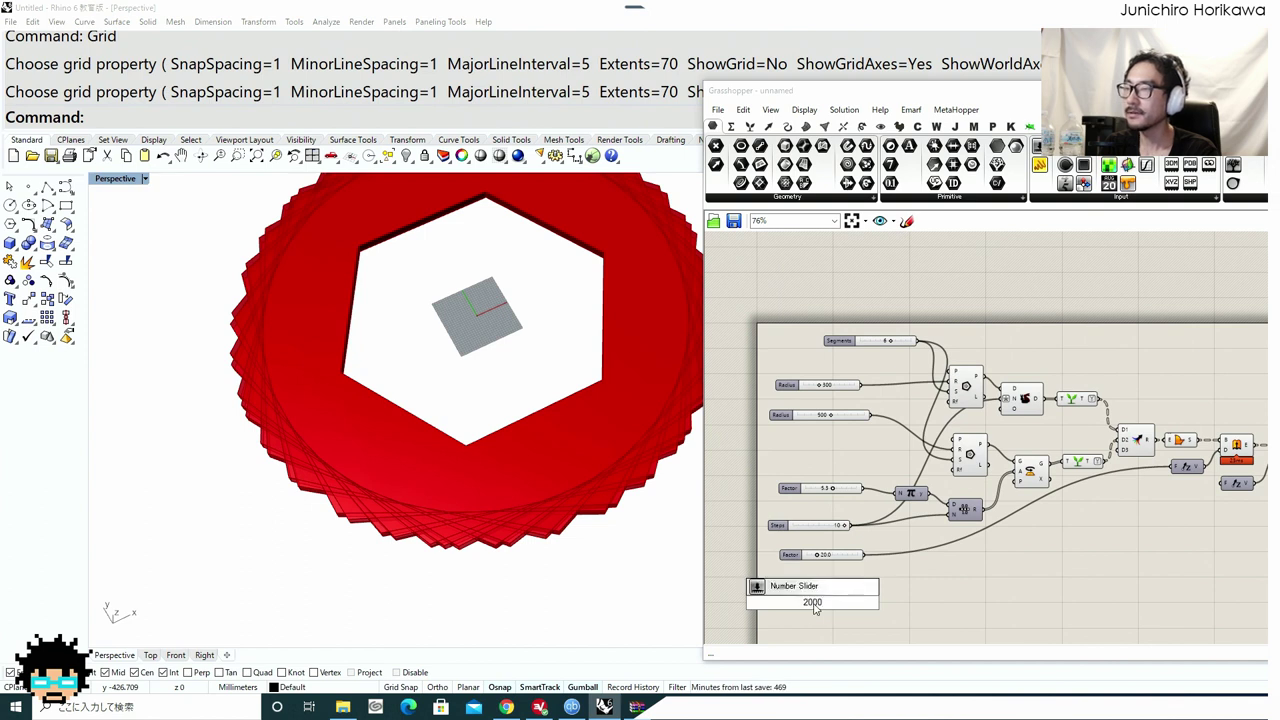
pyautogui.press('Return')
pyautogui.scroll(3, 825, 610)
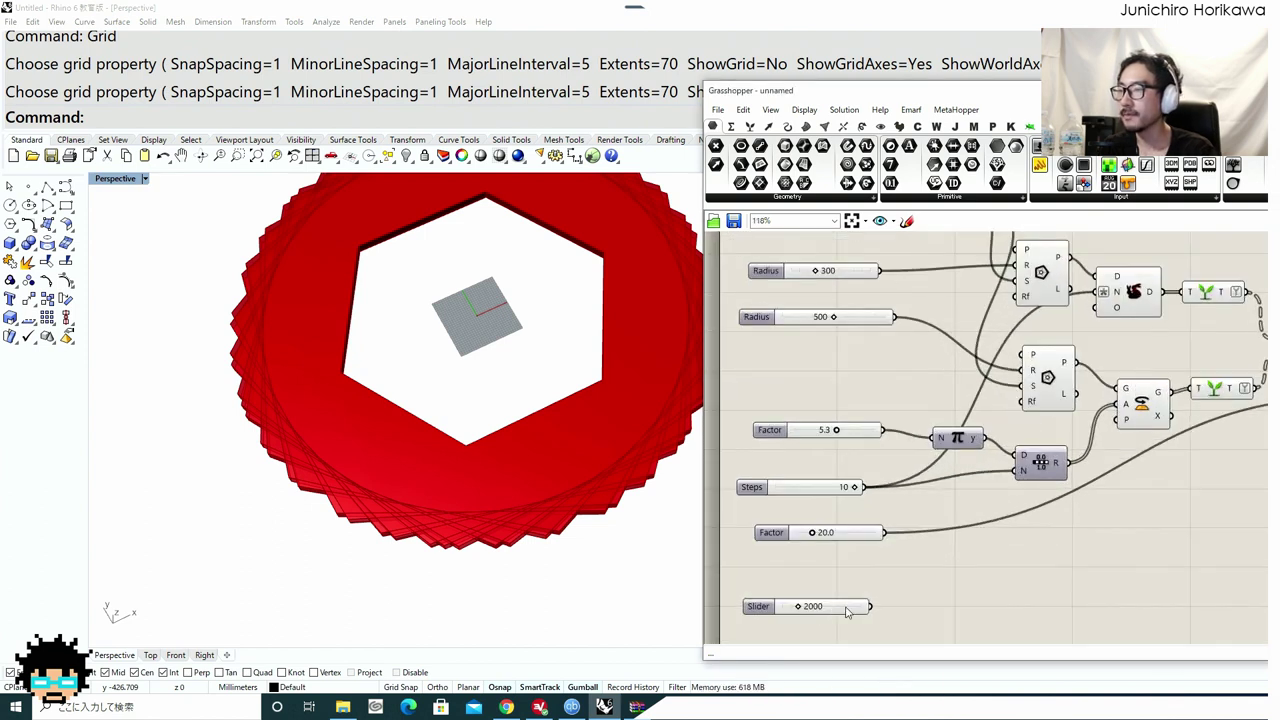
pyautogui.doubleClick(923, 573)
pyautogui.click(887, 628)
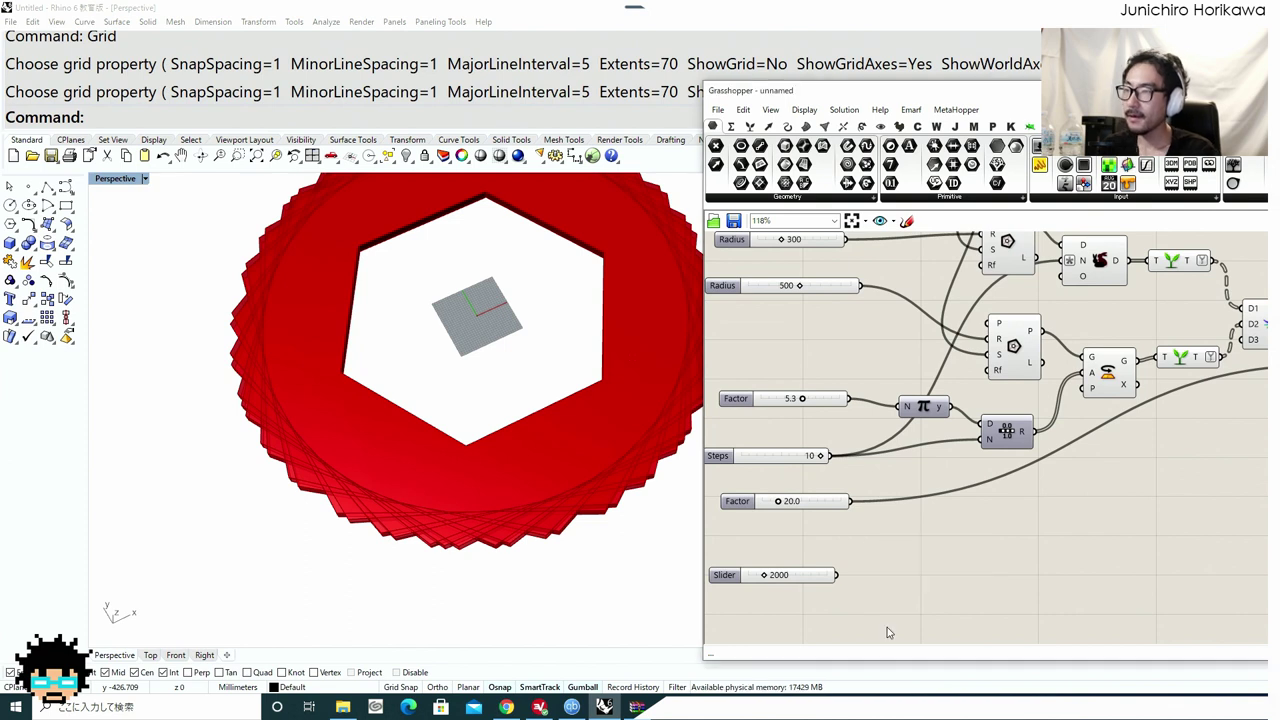
# Place a second Range component, connecting the 2000 slider to its D input and the Steps slider to its N input.
pyautogui.doubleClick(1028, 569)
pyautogui.write('range')
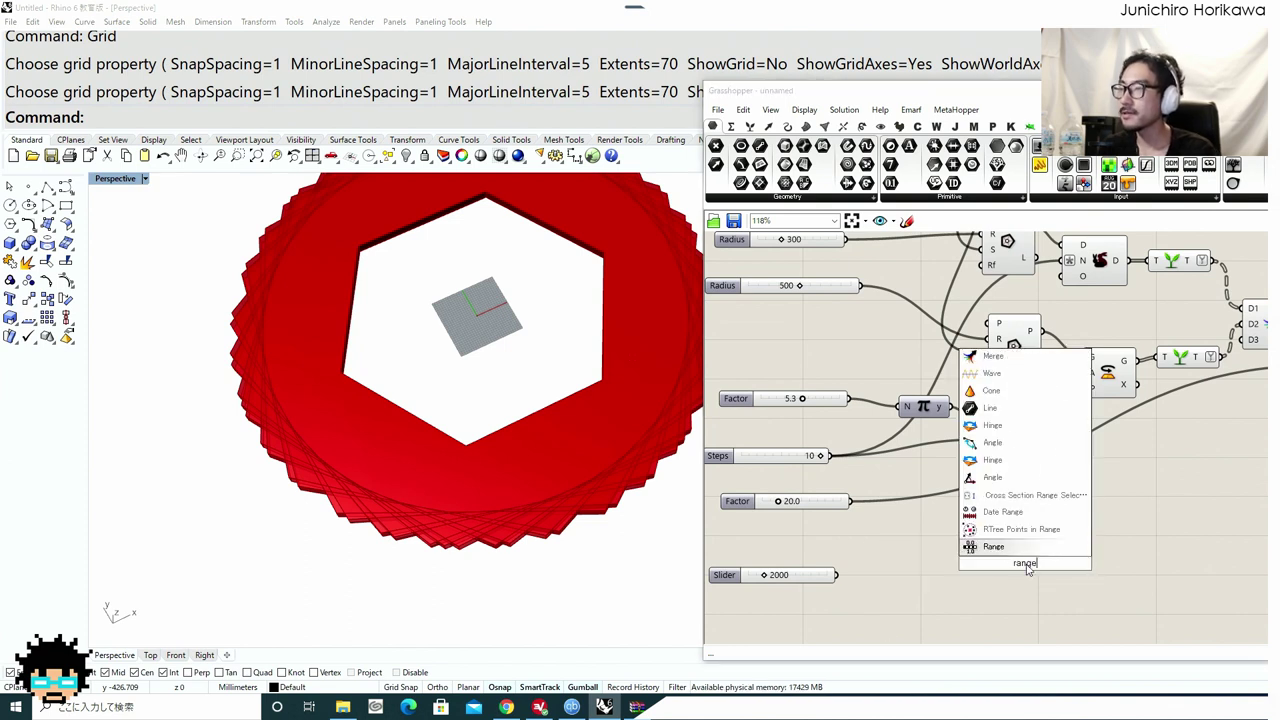
pyautogui.click(1005, 549)
pyautogui.scroll(1, 1011, 564)
pyautogui.moveTo(1019, 566); pyautogui.dragTo(992, 573)
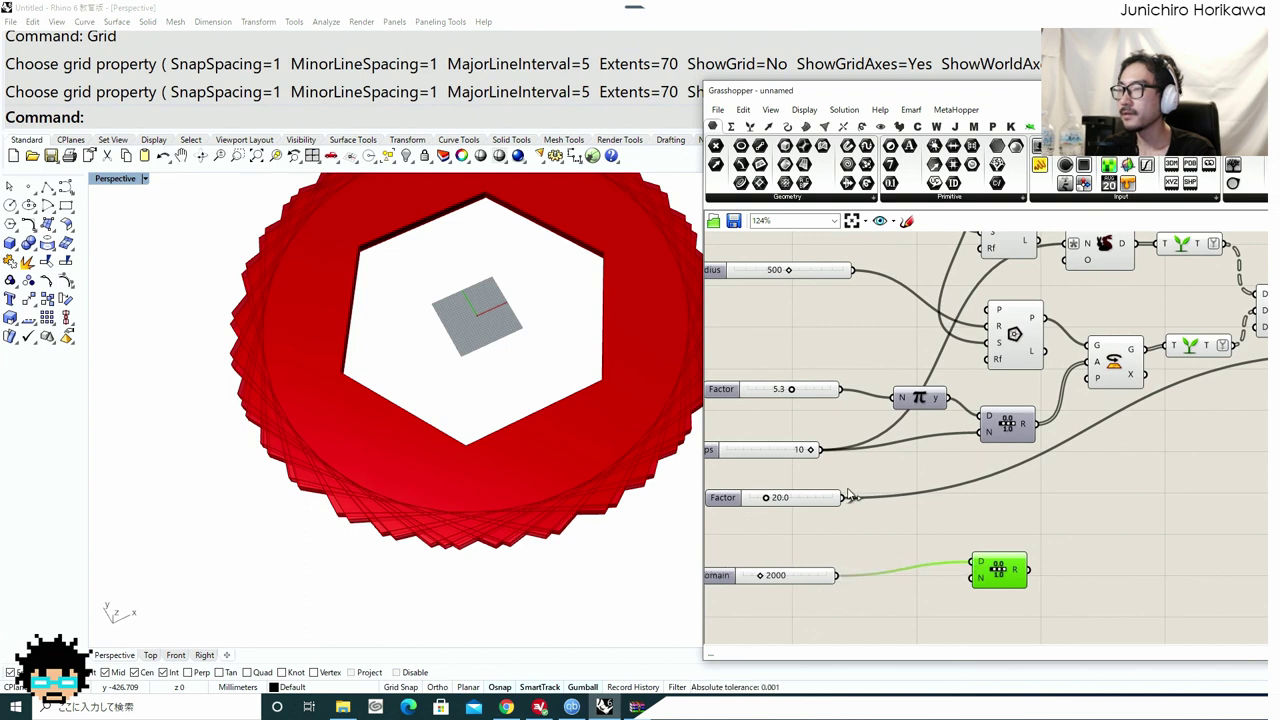
pyautogui.moveTo(822, 450); pyautogui.dragTo(817, 450)
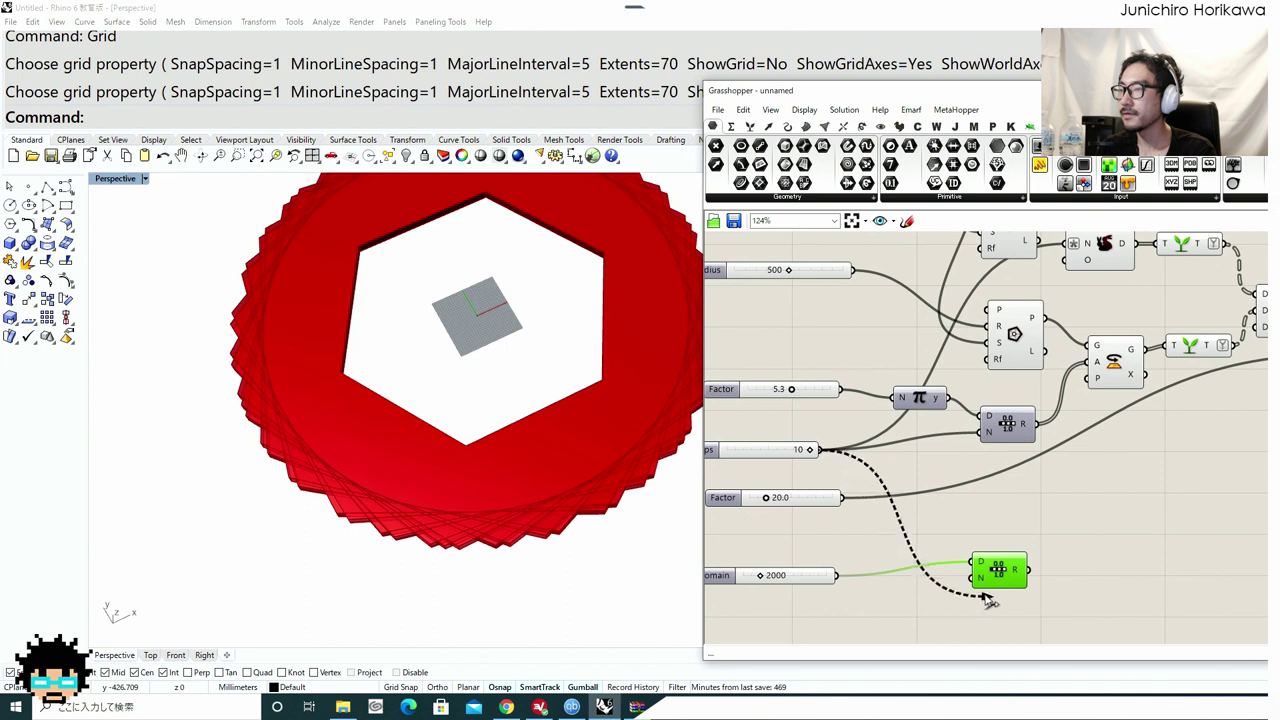
pyautogui.moveTo(993, 577); pyautogui.dragTo(888, 608, button='right')
pyautogui.moveTo(888, 608); pyautogui.dragTo(890, 566)
# Connect the new Range component's R output to the F input of the second Unit Z component.
pyautogui.moveTo(931, 550); pyautogui.dragTo(781, 554, button='right')
pyautogui.moveTo(1047, 482); pyautogui.dragTo(1170, 420)
pyautogui.moveTo(1161, 471); pyautogui.dragTo(1013, 527, button='right')
pyautogui.moveTo(560, 465); pyautogui.dragTo(567, 409, button='right')
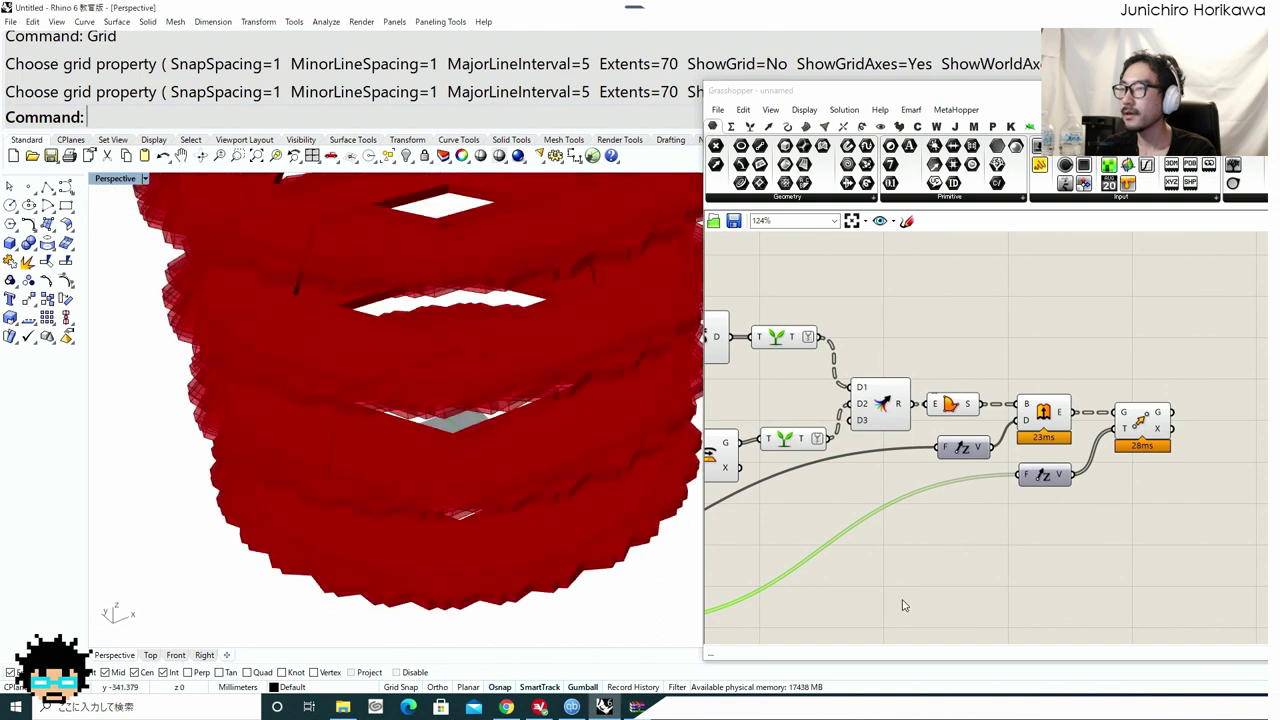
# Insert a Graft Tree component between the new Range component's R output and the second Unit Z component's F input.
pyautogui.moveTo(903, 602); pyautogui.dragTo(1140, 512, button='right')
pyautogui.doubleClick(957, 554)
pyautogui.write('graft')
pyautogui.press('Return')
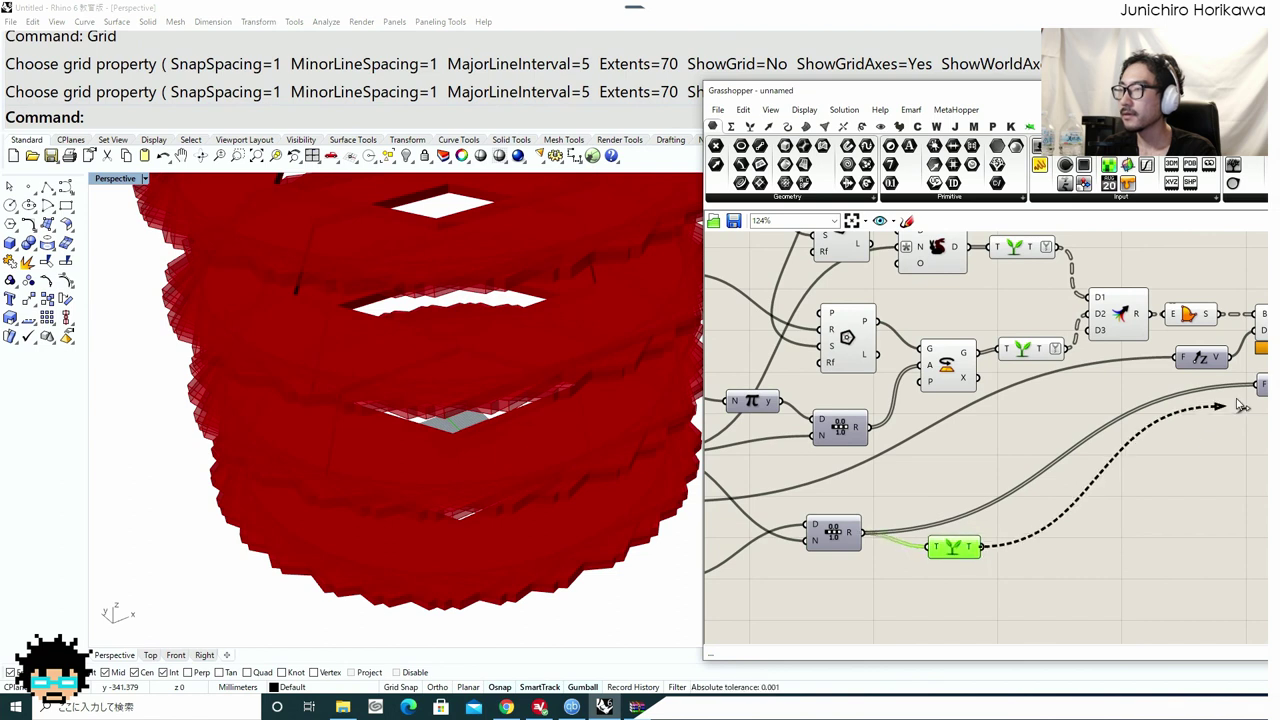
pyautogui.moveTo(1255, 393); pyautogui.dragTo(1257, 388)
pyautogui.scroll(-6, 598, 479)
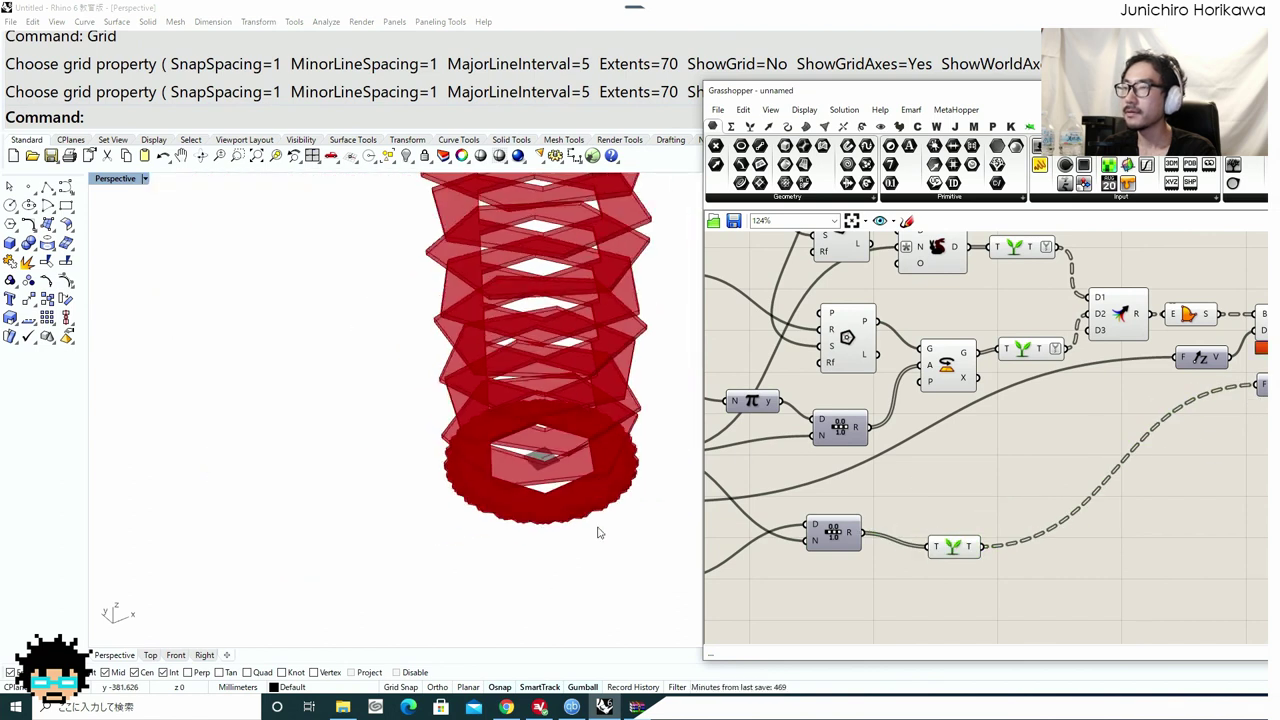
pyautogui.moveTo(598, 530); pyautogui.dragTo(632, 484, button='right')
pyautogui.scroll(-5, 810, 496)
# Turn off the preview of all the components upstream of the final Move component.
pyautogui.moveTo(886, 541); pyautogui.dragTo(885, 548, button='right')
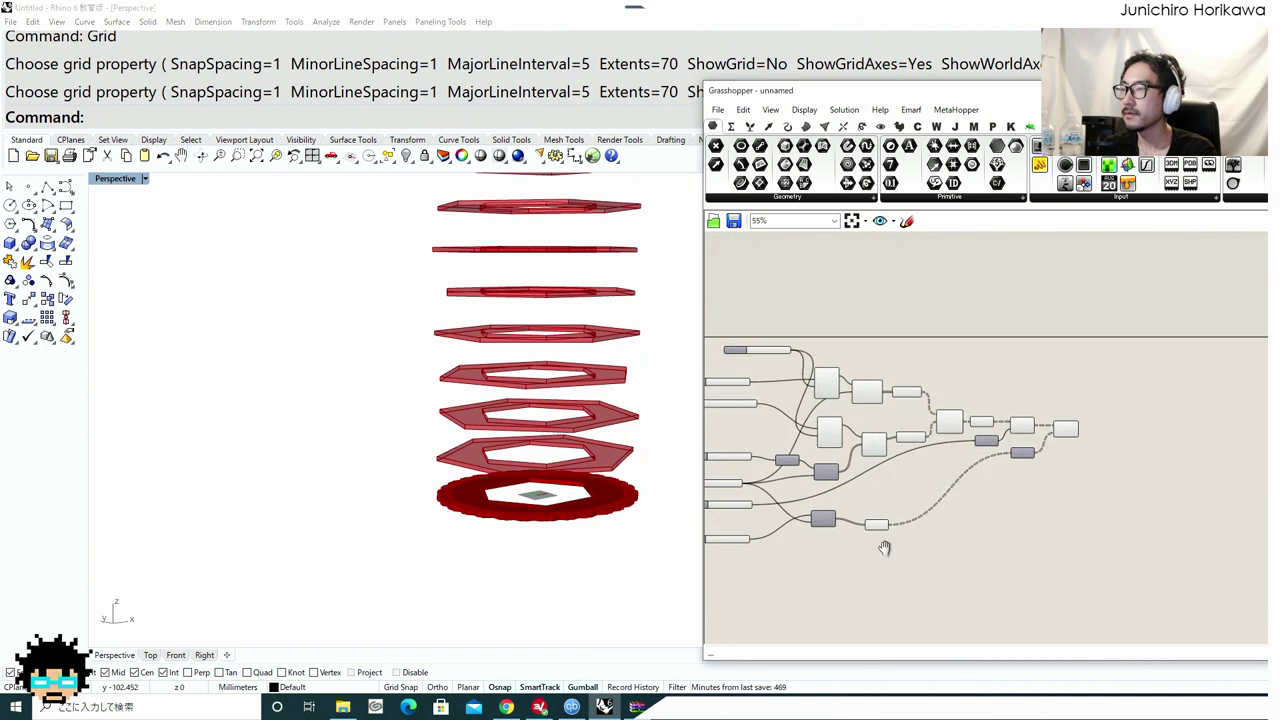
pyautogui.middleClick(888, 560)
pyautogui.click(941, 530)
pyautogui.scroll(-1, 934, 520)
pyautogui.click(967, 493)
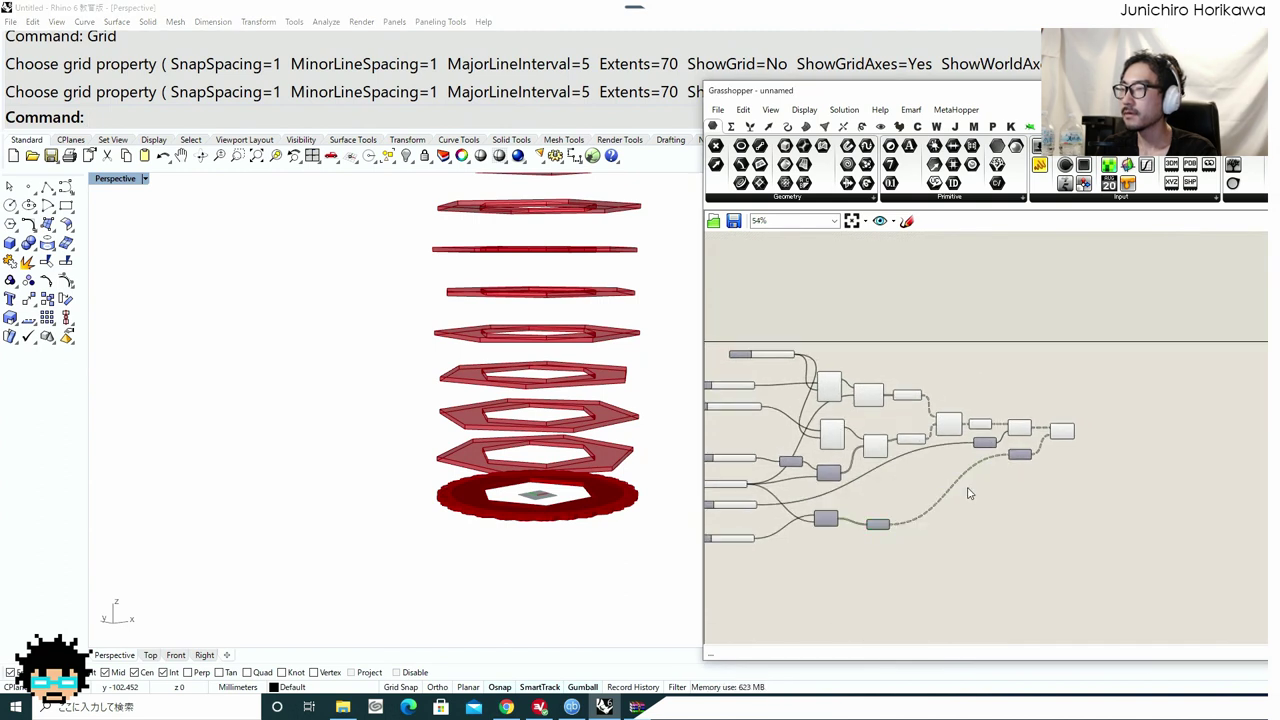
pyautogui.moveTo(1019, 494); pyautogui.dragTo(816, 368)
pyautogui.middleClick(846, 490)
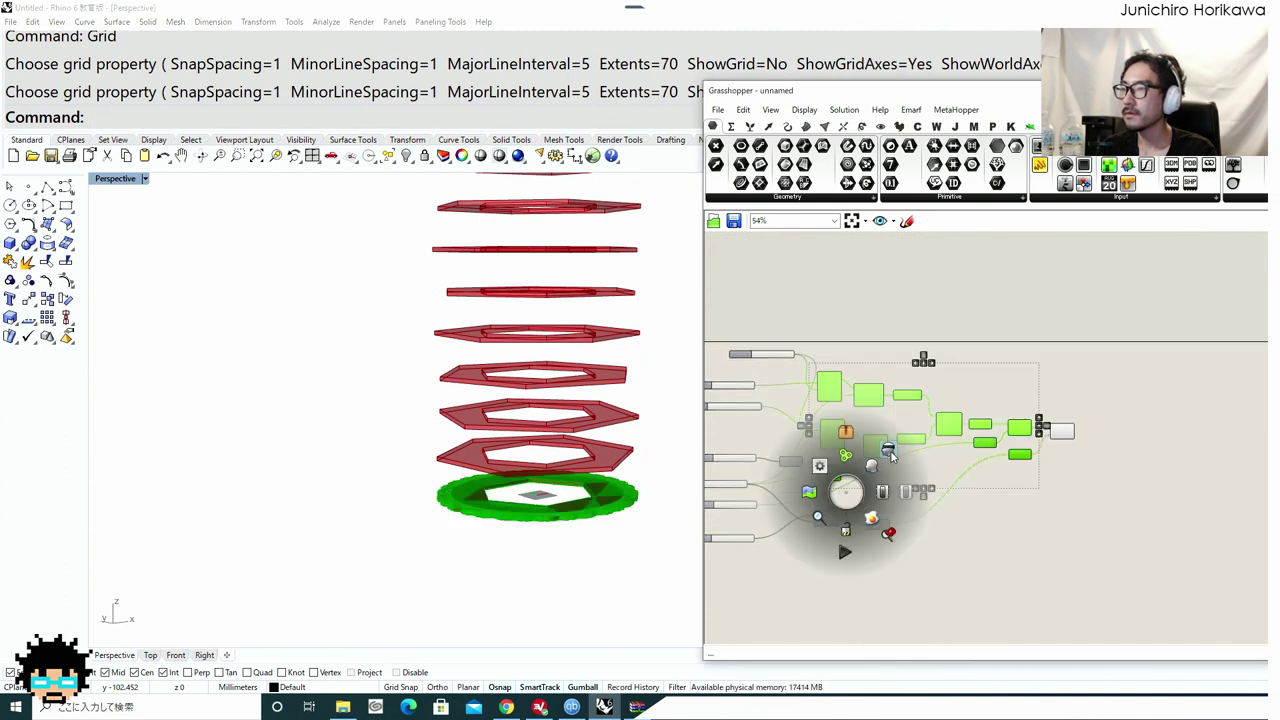
pyautogui.click(890, 455)
pyautogui.click(924, 476)
pyautogui.moveTo(440, 448); pyautogui.dragTo(529, 535, button='right')
pyautogui.scroll(-10, 415, 464)
pyautogui.scroll(10, 415, 464)
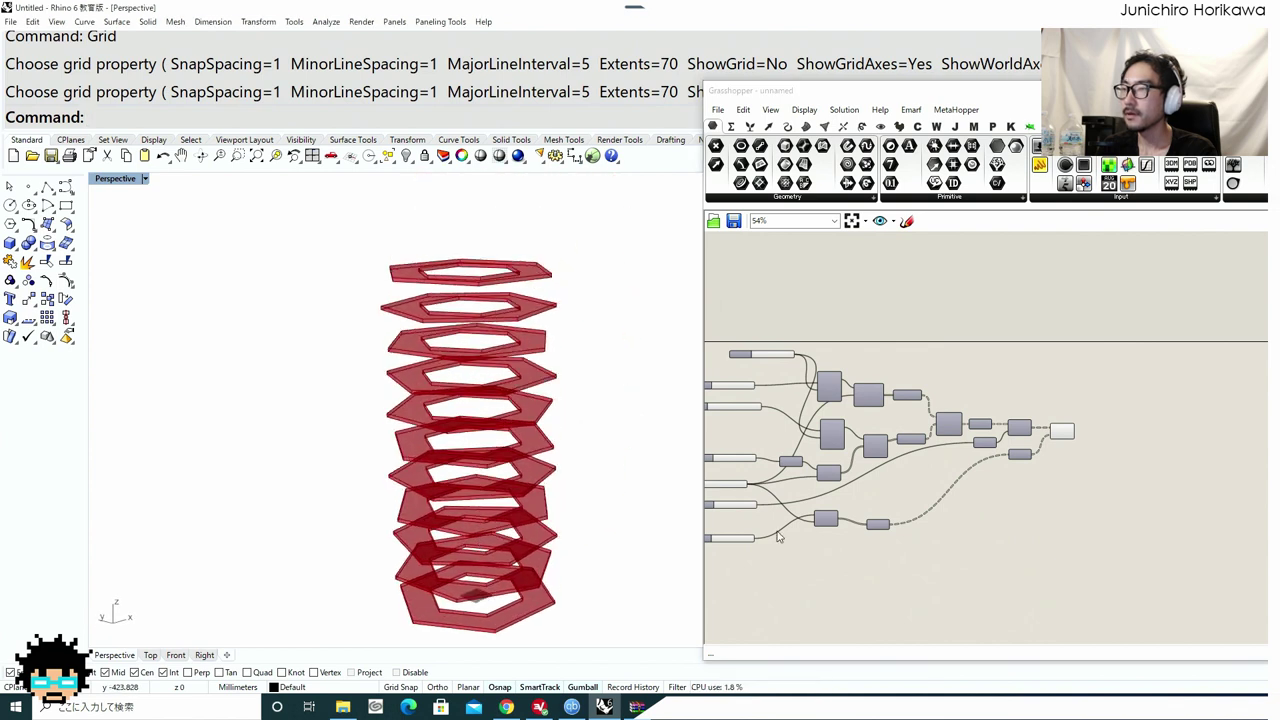
# Raise the Steps slider's maximum to 30 and set its value to 22.
pyautogui.scroll(8, 826, 483)
pyautogui.click(832, 457)
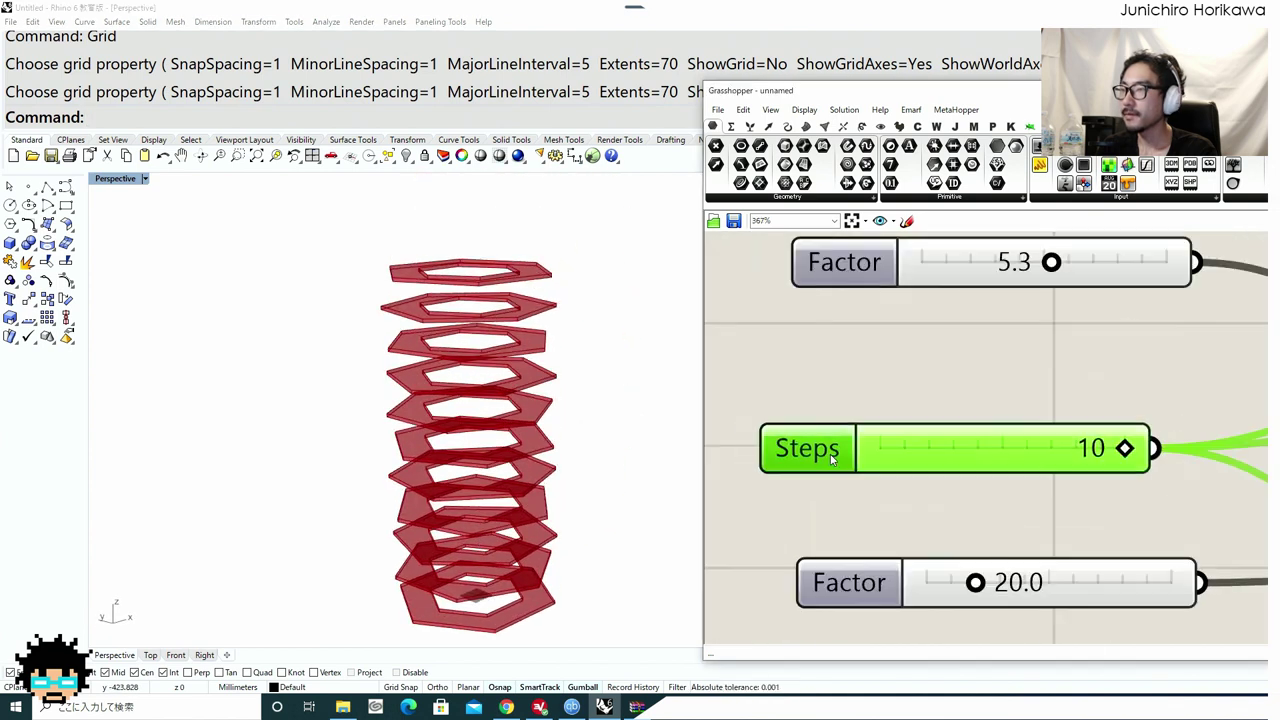
pyautogui.doubleClick(832, 457)
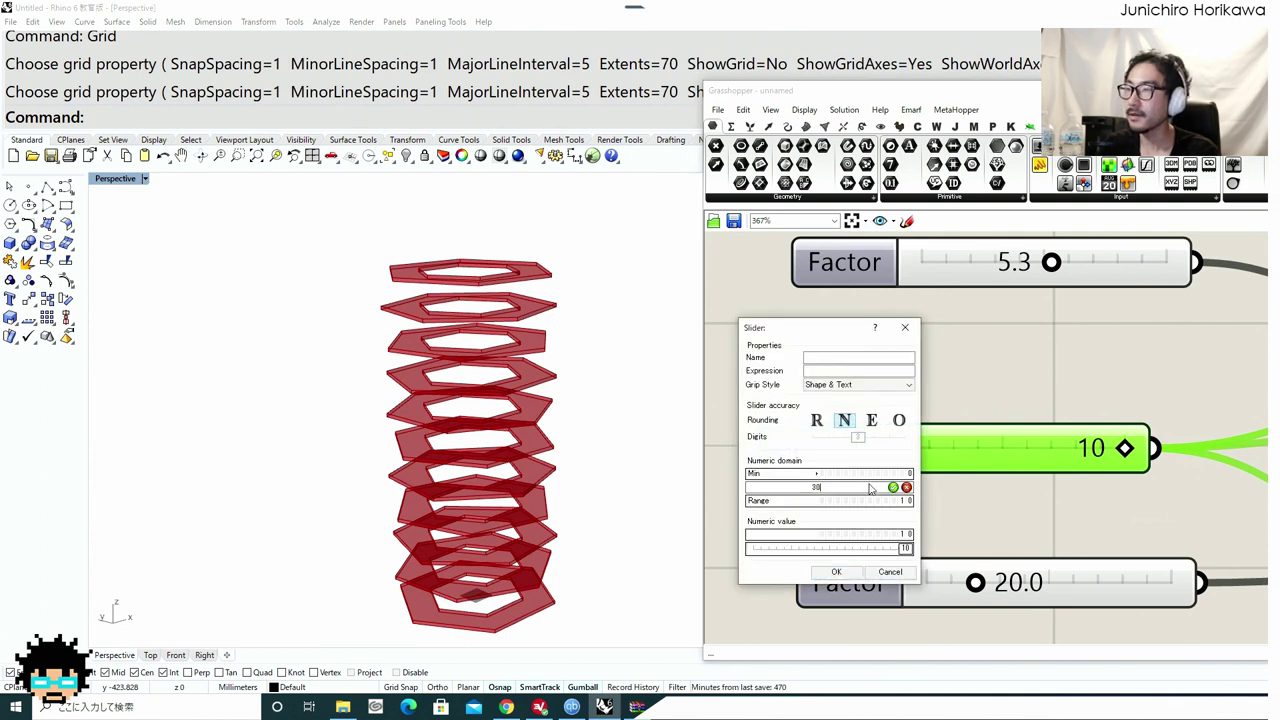
pyautogui.press('Return')
pyautogui.click(836, 572)
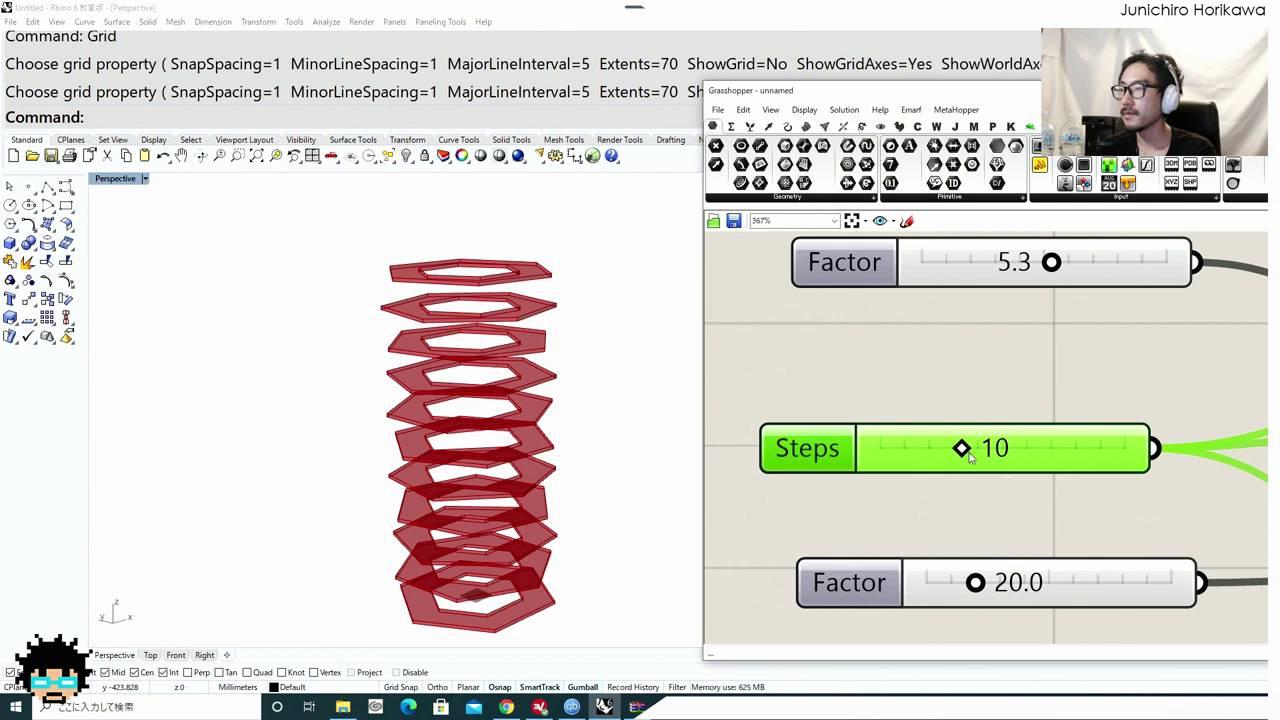
pyautogui.moveTo(969, 456); pyautogui.dragTo(1060, 452)
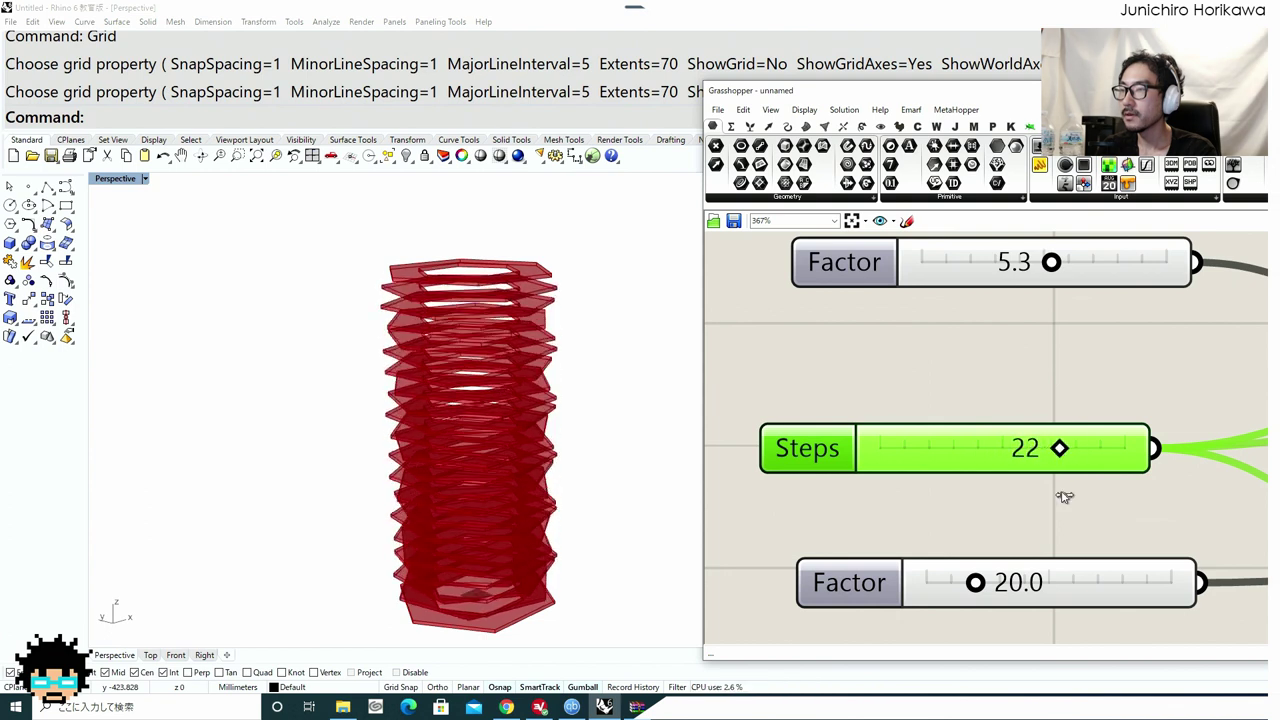
# Set the maximum of the Factor slider feeding the Pi component to 2.0 and its value to 0.8.
pyautogui.moveTo(1067, 625); pyautogui.dragTo(893, 374, button='right')
pyautogui.scroll(-3, 892, 378)
pyautogui.moveTo(880, 436); pyautogui.dragTo(862, 560, button='right')
pyautogui.moveTo(888, 458); pyautogui.dragTo(878, 510, button='right')
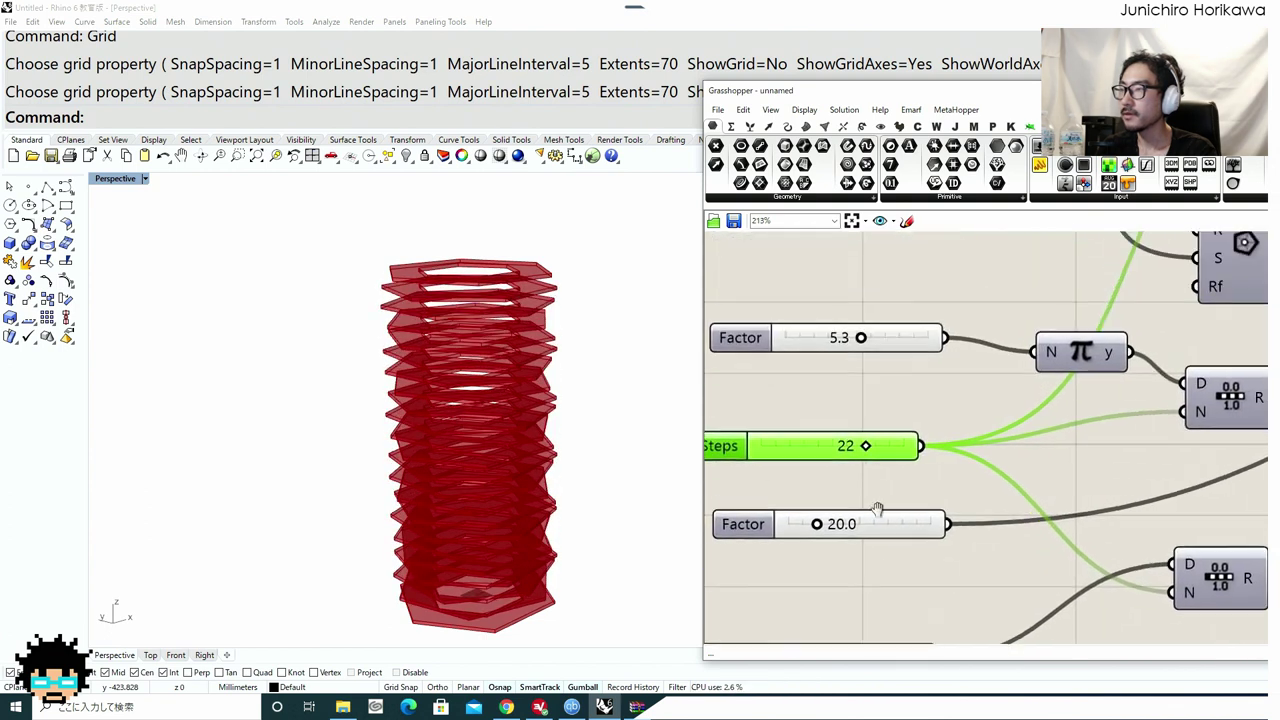
pyautogui.moveTo(817, 343); pyautogui.dragTo(890, 420, button='right')
pyautogui.scroll(3, 890, 420)
pyautogui.moveTo(961, 421); pyautogui.dragTo(845, 421)
pyautogui.moveTo(777, 420); pyautogui.dragTo(862, 420, button='right')
pyautogui.click(836, 412)
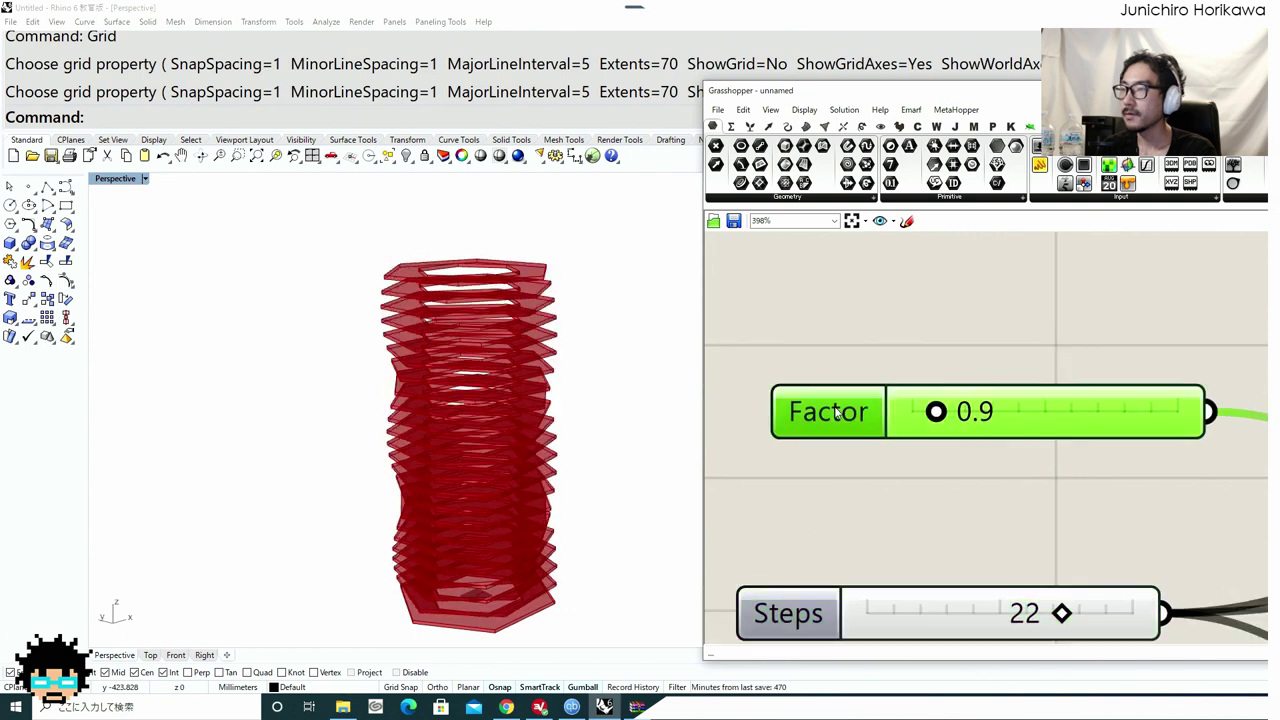
pyautogui.doubleClick(835, 411)
pyautogui.doubleClick(899, 441)
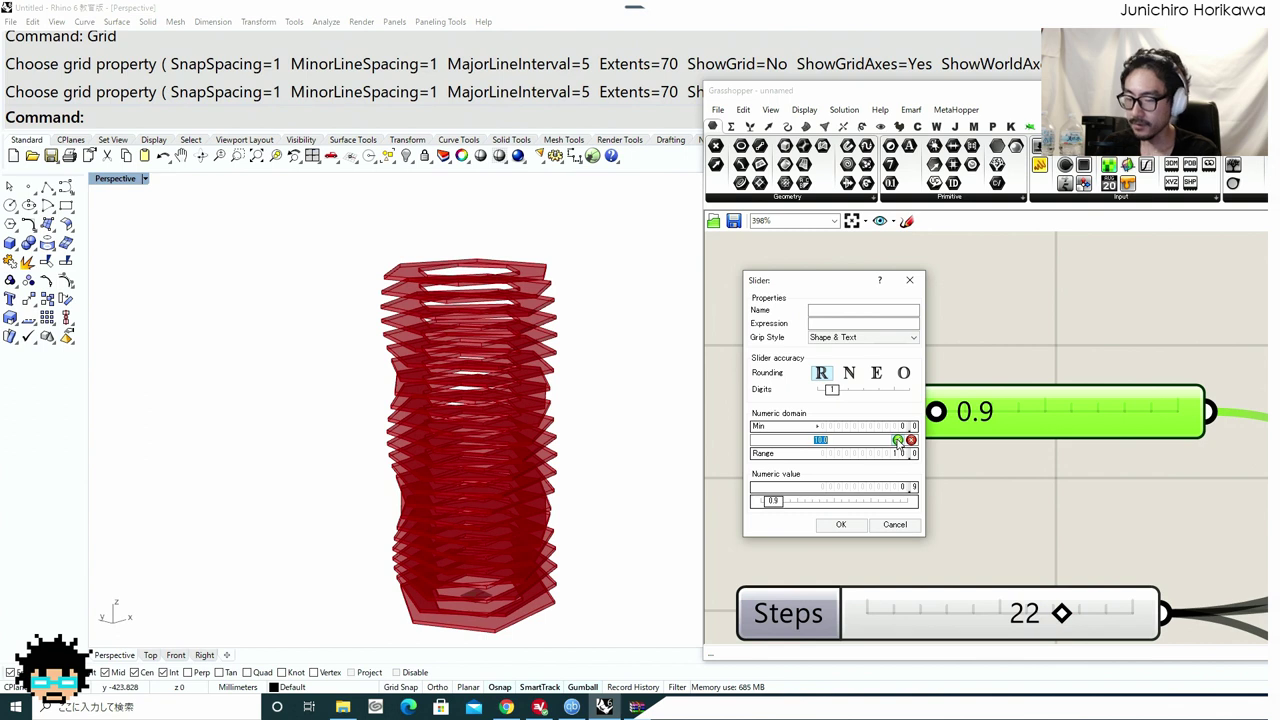
pyautogui.click(841, 525)
pyautogui.moveTo(997, 425); pyautogui.dragTo(985, 418)
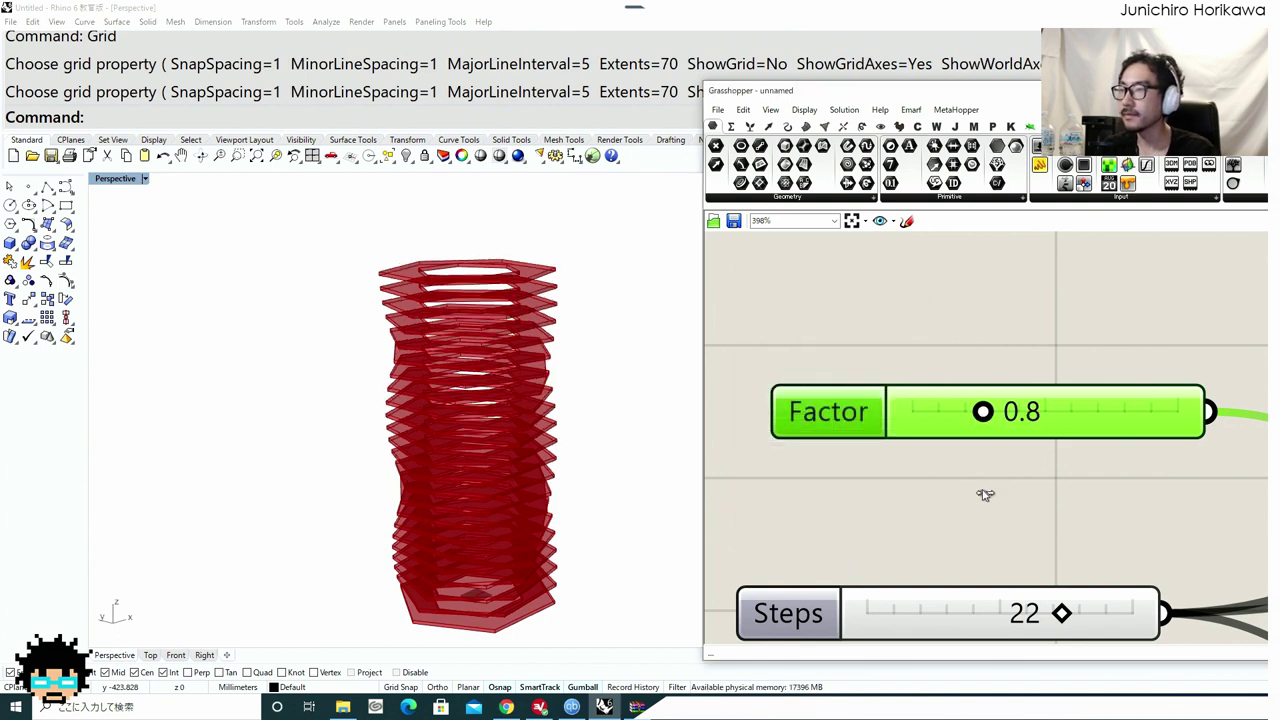
# Set the precision of the Factor slider feeding the Pi component to two decimal digits.
pyautogui.moveTo(429, 419); pyautogui.dragTo(525, 489, button='right')
pyautogui.scroll(5, 506, 448)
pyautogui.doubleClick(864, 417)
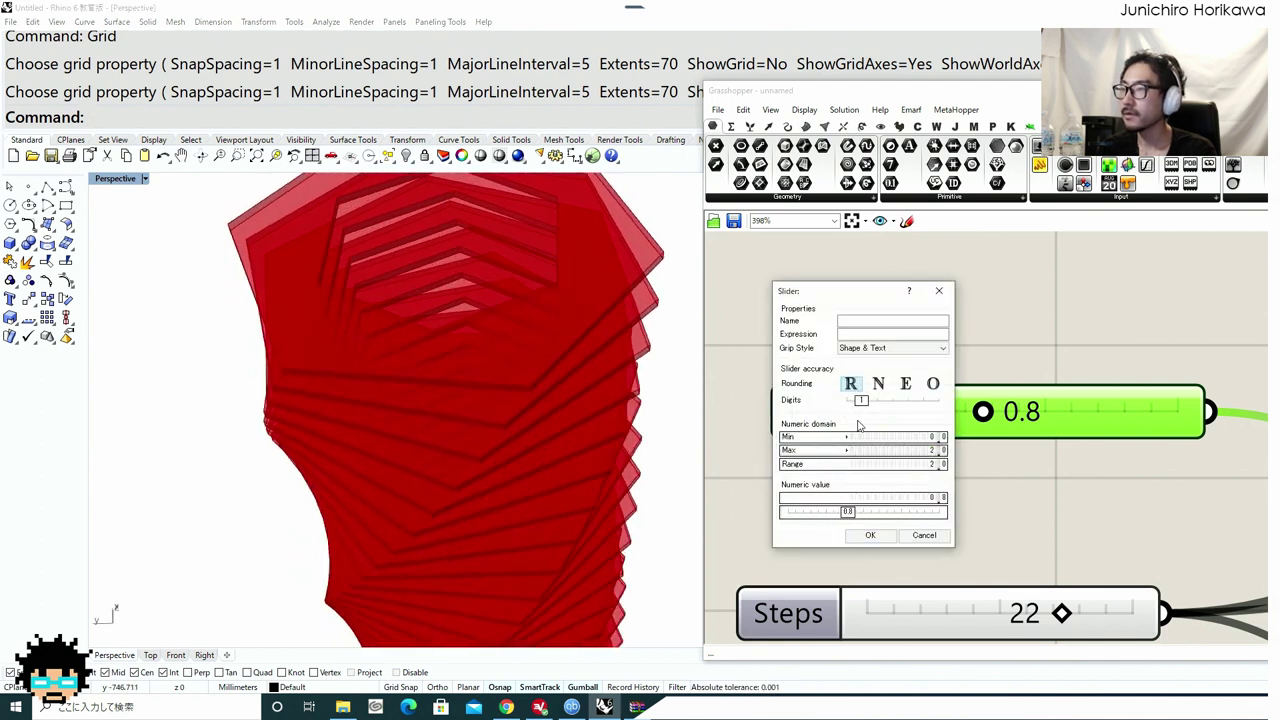
pyautogui.click(868, 543)
pyautogui.click(877, 522)
# Set the Domain slider that controls the tower's height to 1474.
pyautogui.scroll(-8, 471, 310)
pyautogui.moveTo(504, 344); pyautogui.dragTo(470, 336, button='right')
pyautogui.scroll(6, 477, 333)
pyautogui.scroll(-6, 823, 410)
pyautogui.moveTo(852, 484); pyautogui.dragTo(870, 476, button='right')
pyautogui.scroll(6, 857, 545)
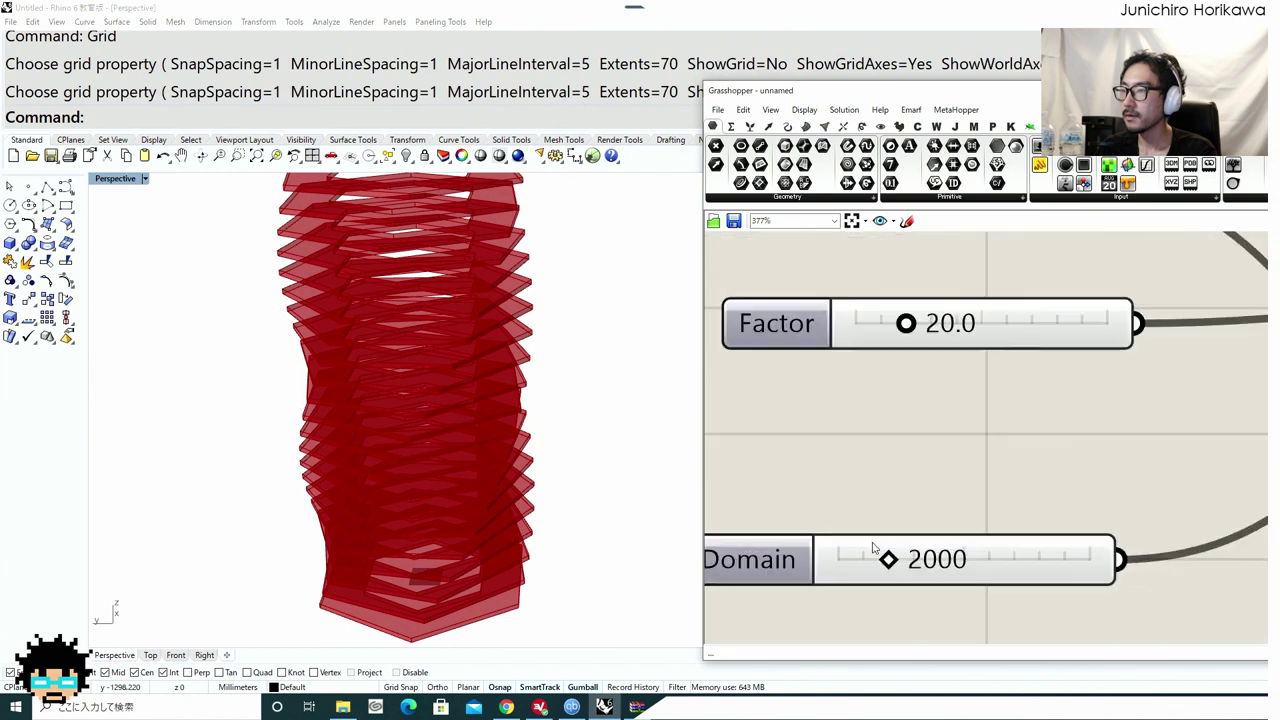
pyautogui.scroll(2, 874, 548)
pyautogui.moveTo(895, 566); pyautogui.dragTo(874, 570)
# Examine the twisting tower from the side, from below and from above, and review the definition's polygon components.
pyautogui.moveTo(592, 534); pyautogui.dragTo(436, 492, button='right')
pyautogui.scroll(4, 484, 452)
pyautogui.scroll(-8, 430, 410)
pyautogui.scroll(9, 427, 405)
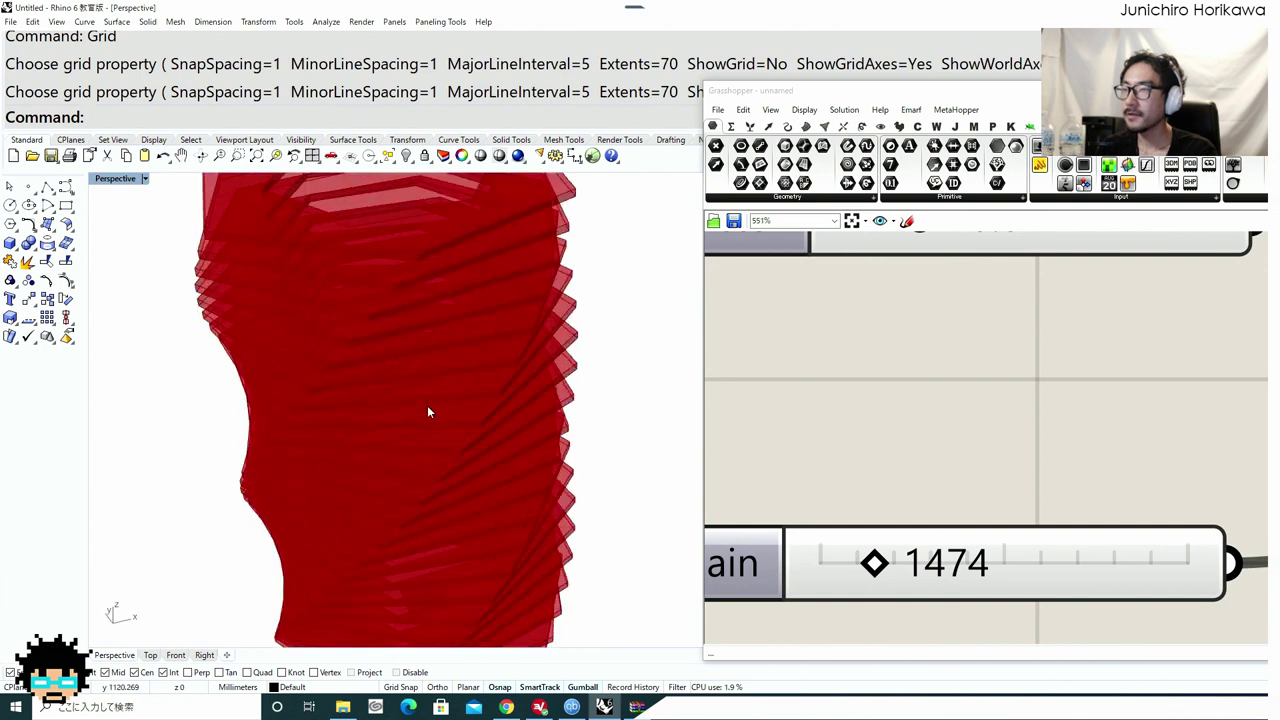
pyautogui.moveTo(427, 406); pyautogui.dragTo(566, 406, button='right')
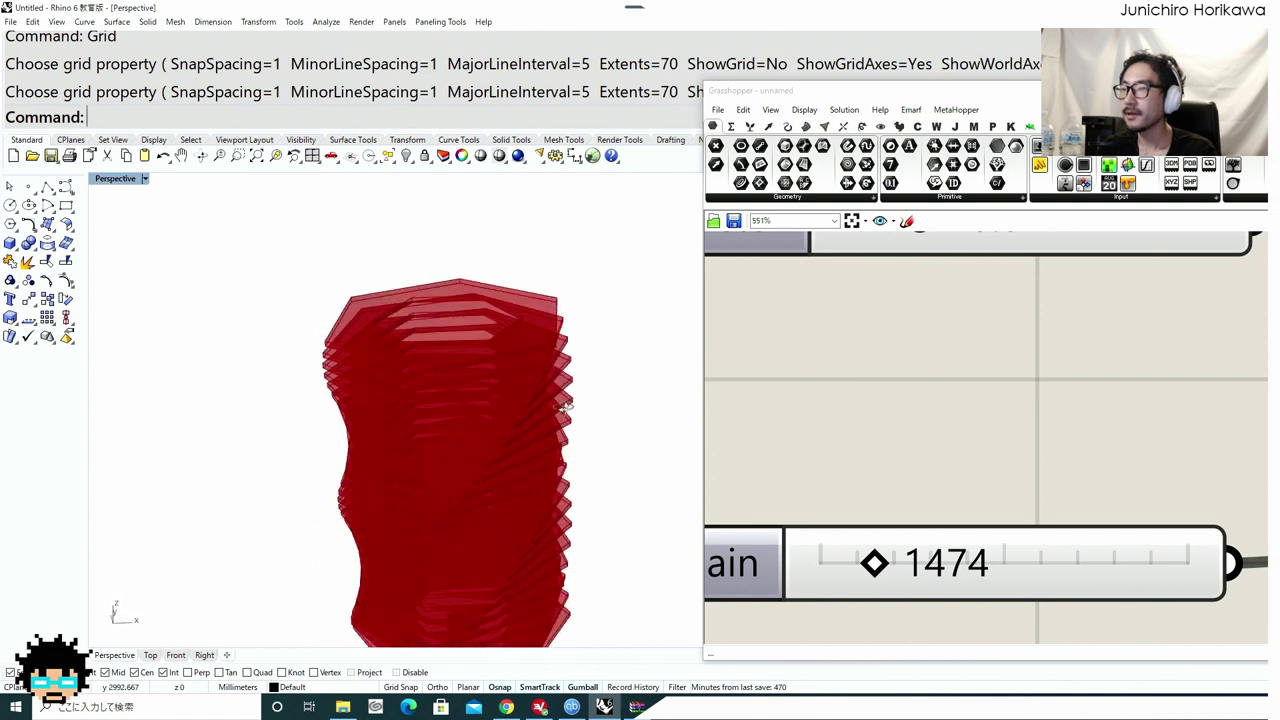
pyautogui.scroll(-10, 823, 406)
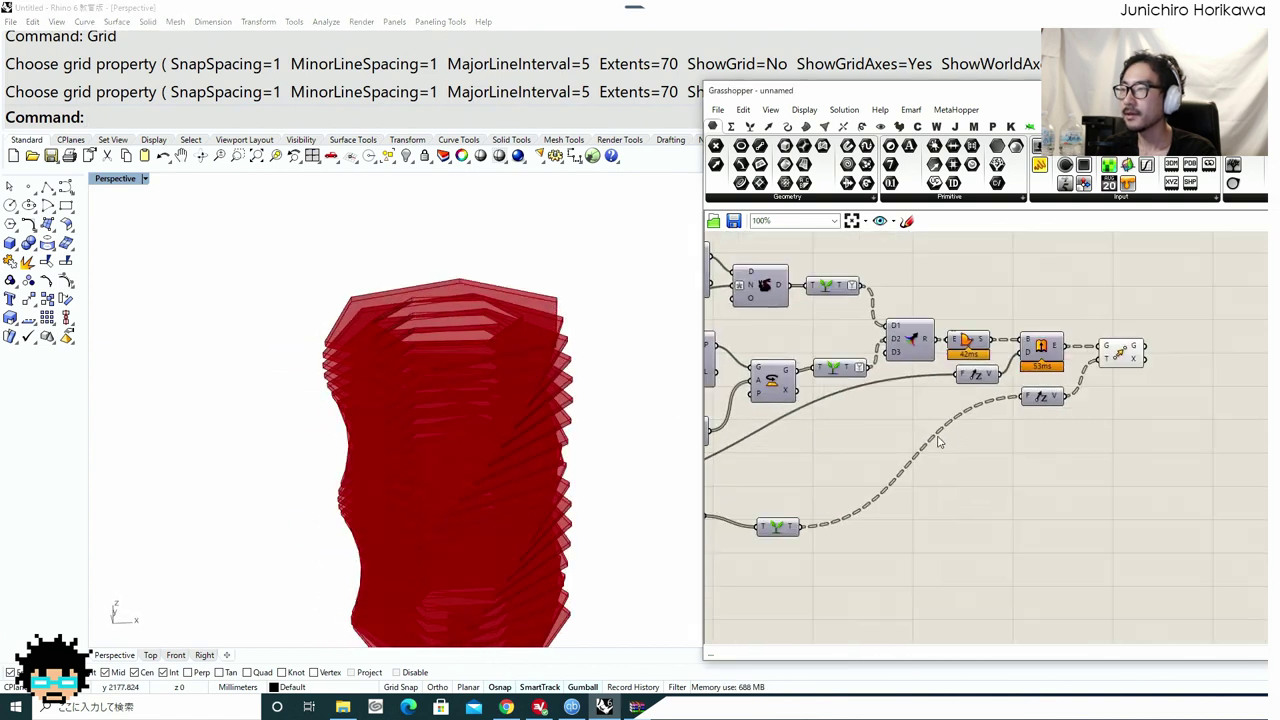
pyautogui.moveTo(940, 440)
pyautogui.mouseDown(button='right')
pyautogui.moveTo(840, 470)
pyautogui.moveTo(980, 484)
pyautogui.mouseUp(button='right')
pyautogui.moveTo(842, 430); pyautogui.dragTo(977, 479, button='right')
pyautogui.moveTo(840, 452)
pyautogui.mouseDown(button='right')
pyautogui.moveTo(972, 485)
pyautogui.moveTo(914, 536)
pyautogui.mouseUp(button='right')
pyautogui.scroll(3, 972, 484)
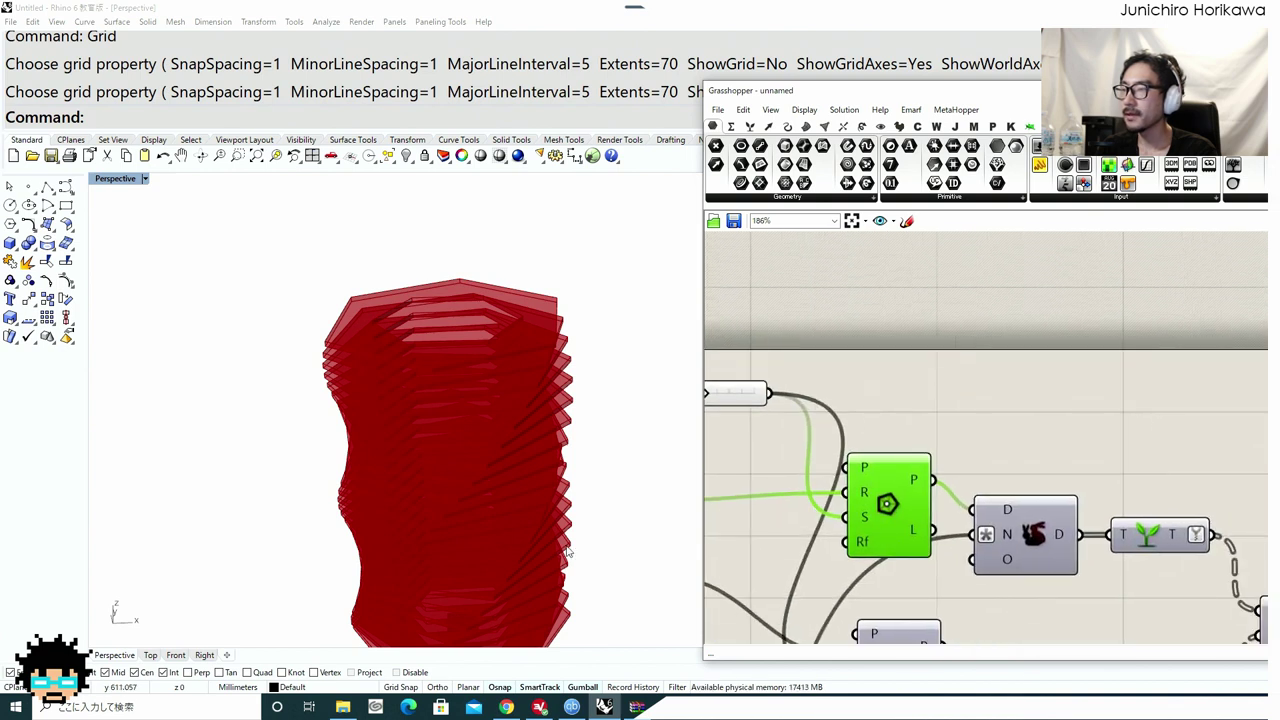
pyautogui.keyDown('shift'); pyautogui.moveTo(568, 551); pyautogui.dragTo(532, 520, button='right'); pyautogui.keyUp('shift')
pyautogui.moveTo(508, 285); pyautogui.dragTo(497, 339, button='right')
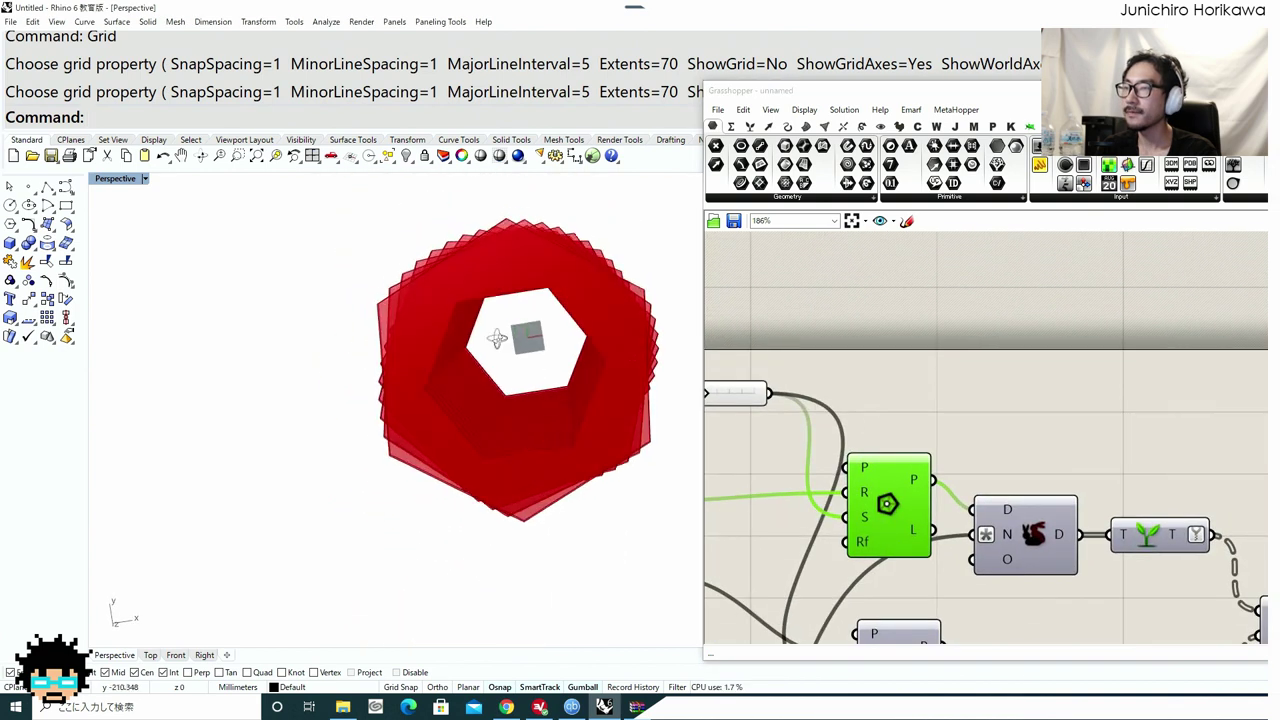
pyautogui.moveTo(517, 407); pyautogui.dragTo(491, 335, button='right')
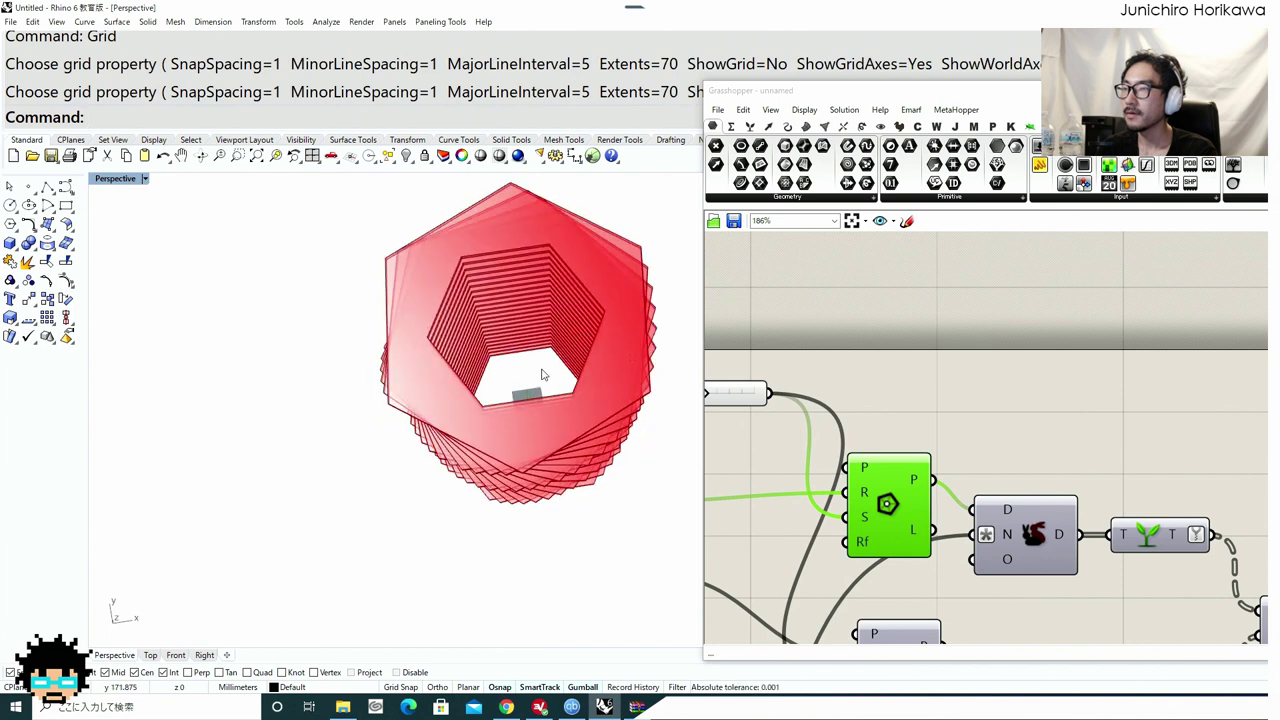
# Add an Explode component and connect the inner Polygon's P output to its C input.
pyautogui.click(1054, 380)
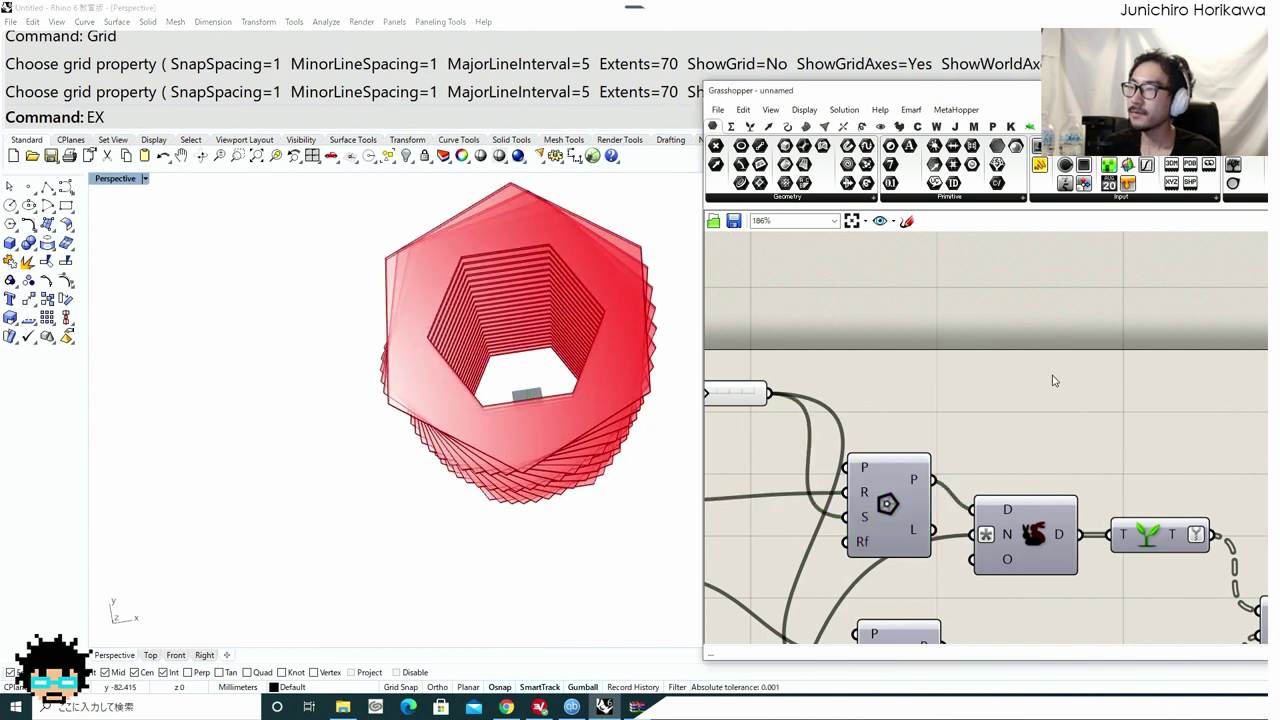
pyautogui.doubleClick(1050, 382)
pyautogui.write('explo')
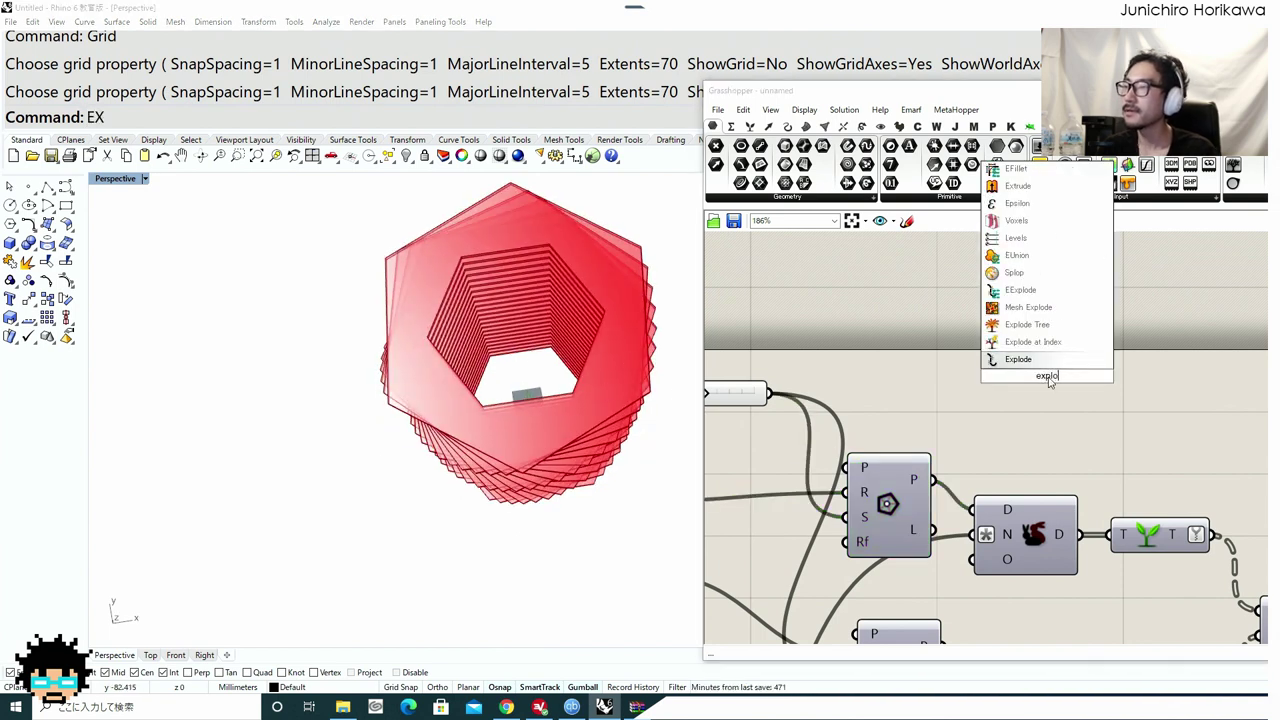
pyautogui.press('Return')
pyautogui.moveTo(988, 374); pyautogui.dragTo(990, 374)
pyautogui.moveTo(1044, 377); pyautogui.dragTo(1020, 417)
# Add an Evaluate Length component and connect Explode's S output to its C input.
pyautogui.moveTo(1155, 427); pyautogui.dragTo(1014, 440, button='right')
pyautogui.doubleClick(1020, 437)
pyautogui.write('evalut')
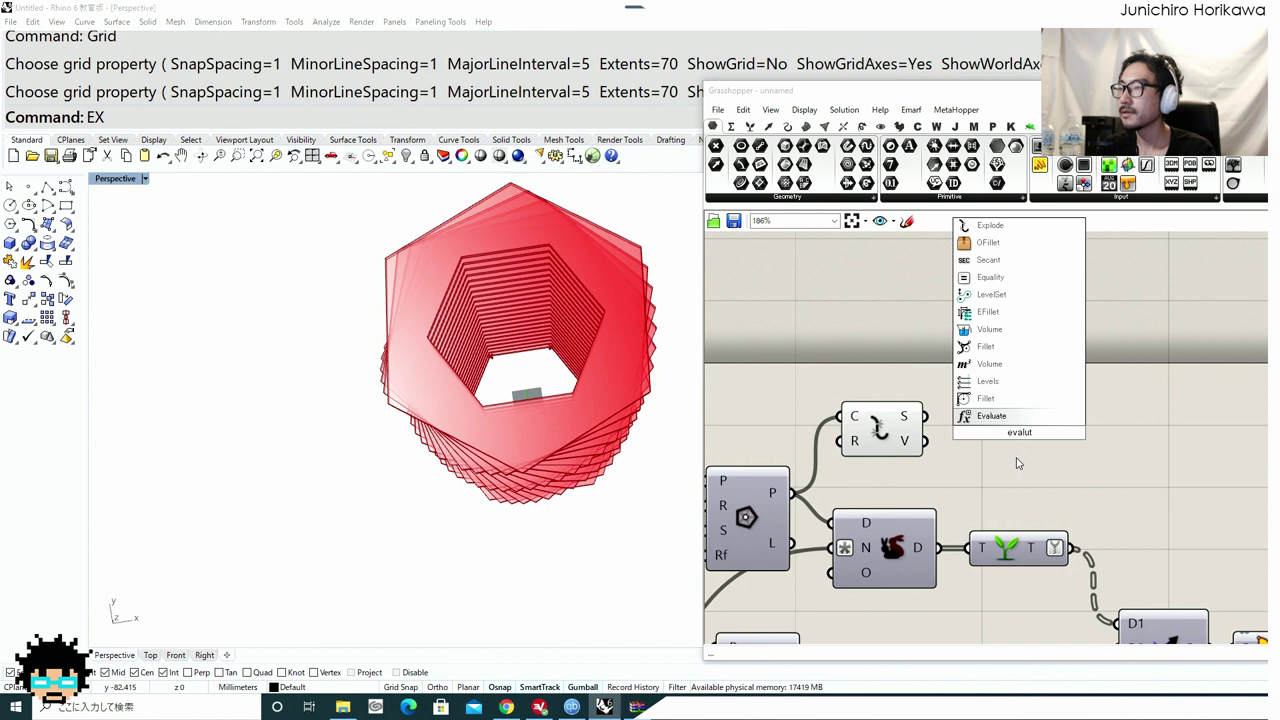
pyautogui.press('BackSpace')
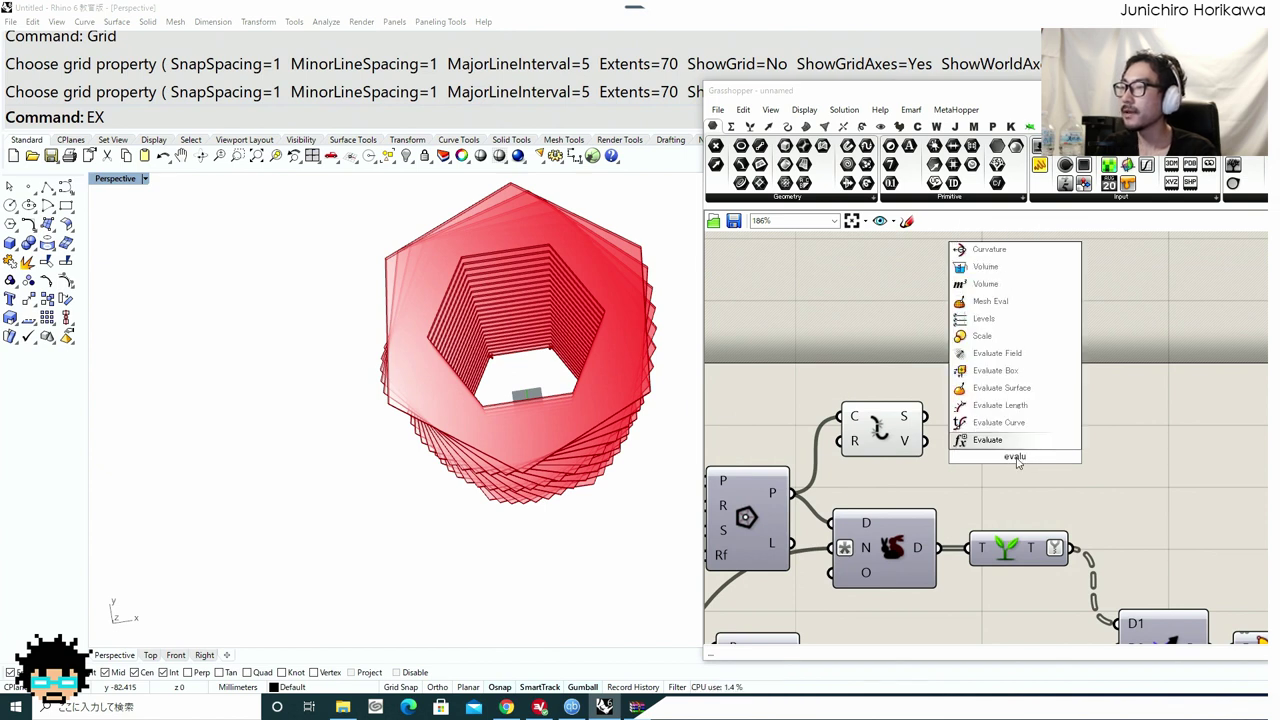
pyautogui.click(1028, 406)
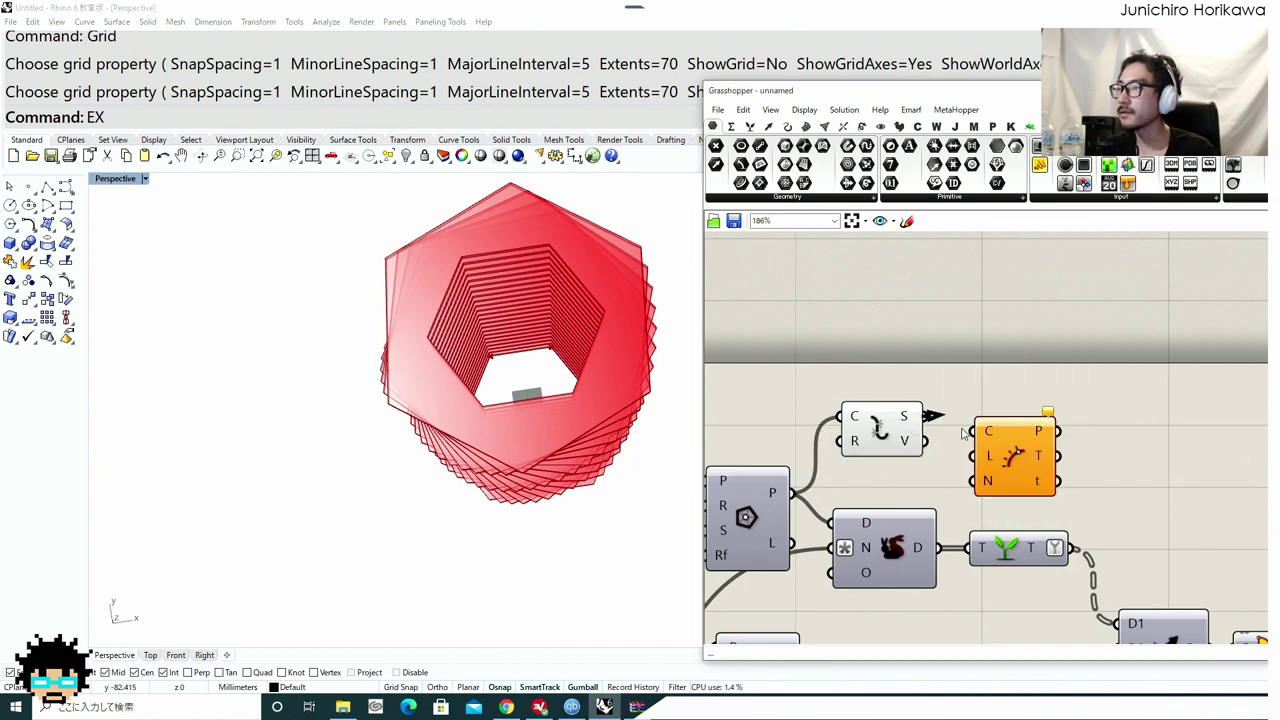
pyautogui.moveTo(962, 433); pyautogui.dragTo(976, 433)
pyautogui.moveTo(1038, 446); pyautogui.dragTo(1086, 431)
# Add a panel containing 0.5 and connect it to Evaluate Length's L input.
pyautogui.doubleClick(983, 351)
pyautogui.write('pa')
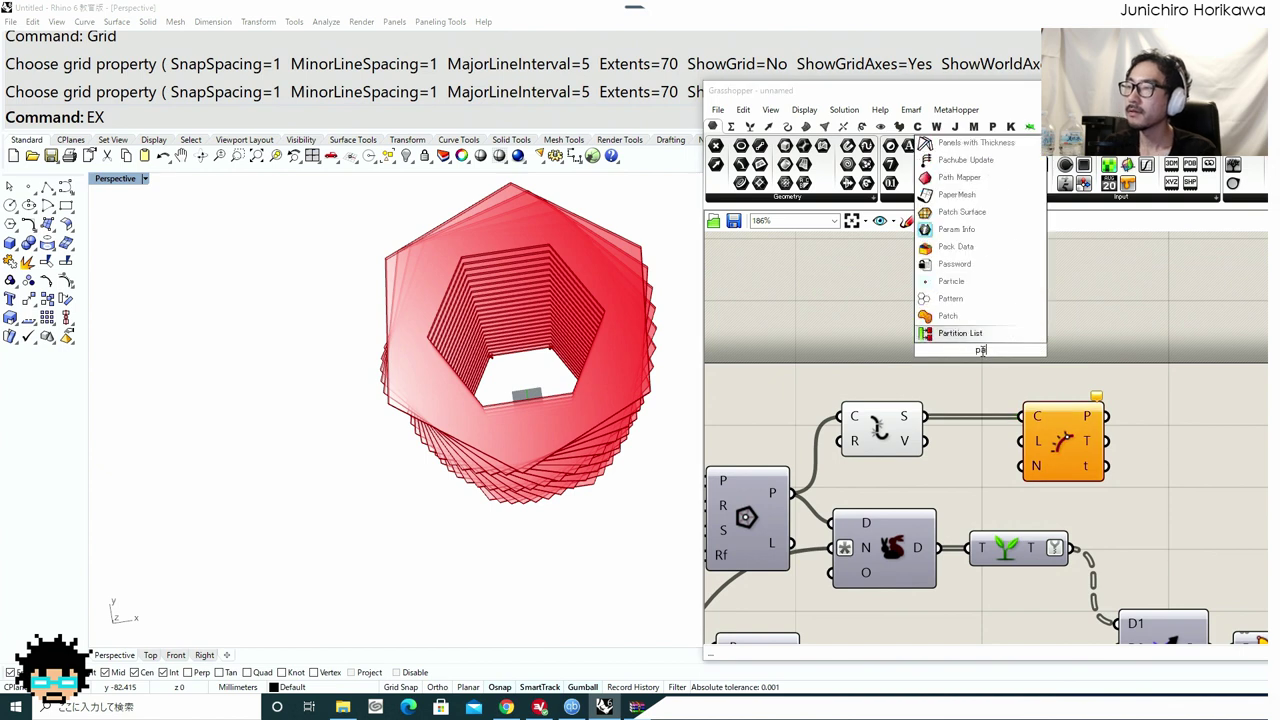
pyautogui.write('nel')
pyautogui.press('Return')
pyautogui.doubleClick(983, 351)
pyautogui.write('0.5')
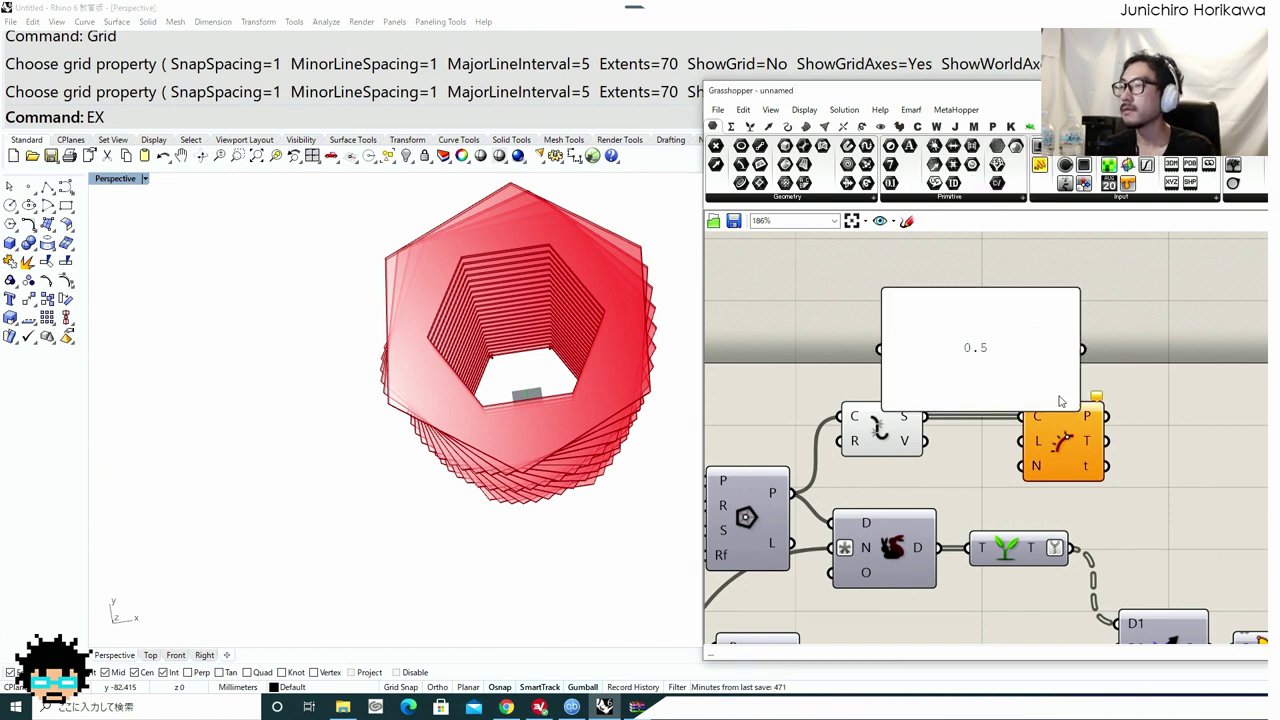
pyautogui.moveTo(1019, 369); pyautogui.dragTo(937, 372)
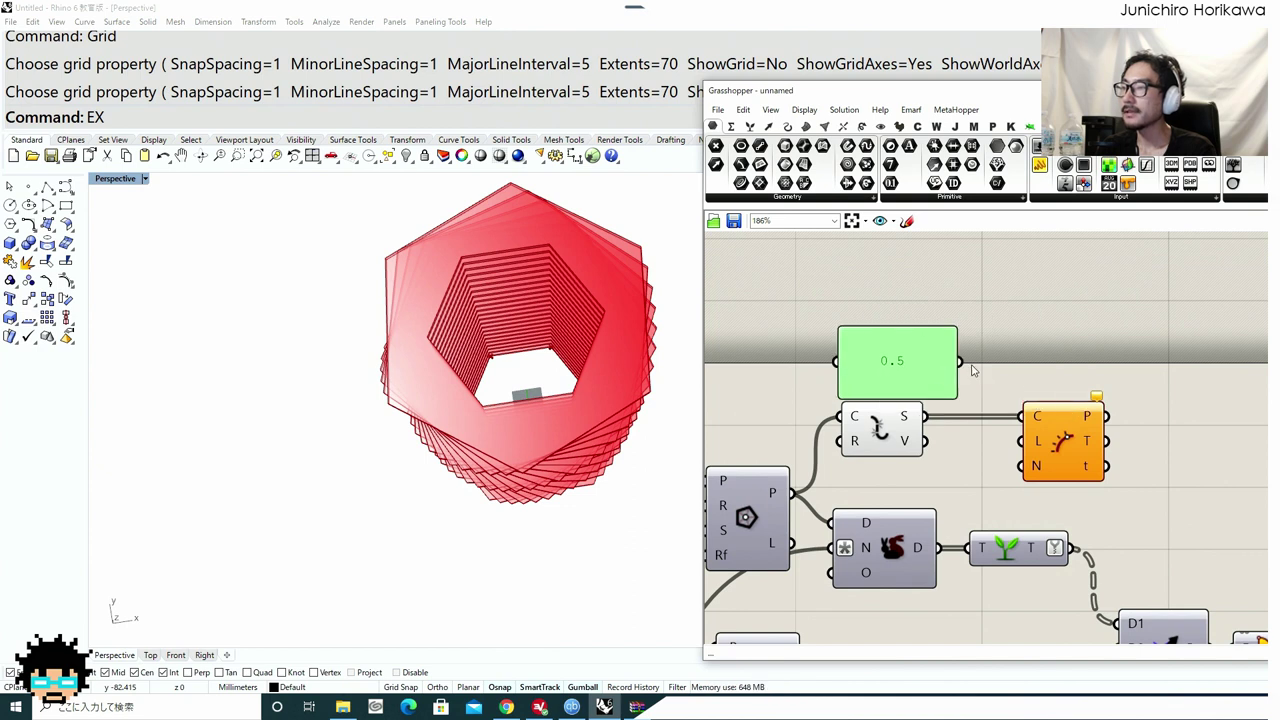
pyautogui.moveTo(1015, 441); pyautogui.dragTo(1019, 441)
# Check the evaluated points on the edges of the tower's bottom inner hexagon in the viewport.
pyautogui.moveTo(1046, 437); pyautogui.dragTo(905, 404, button='right')
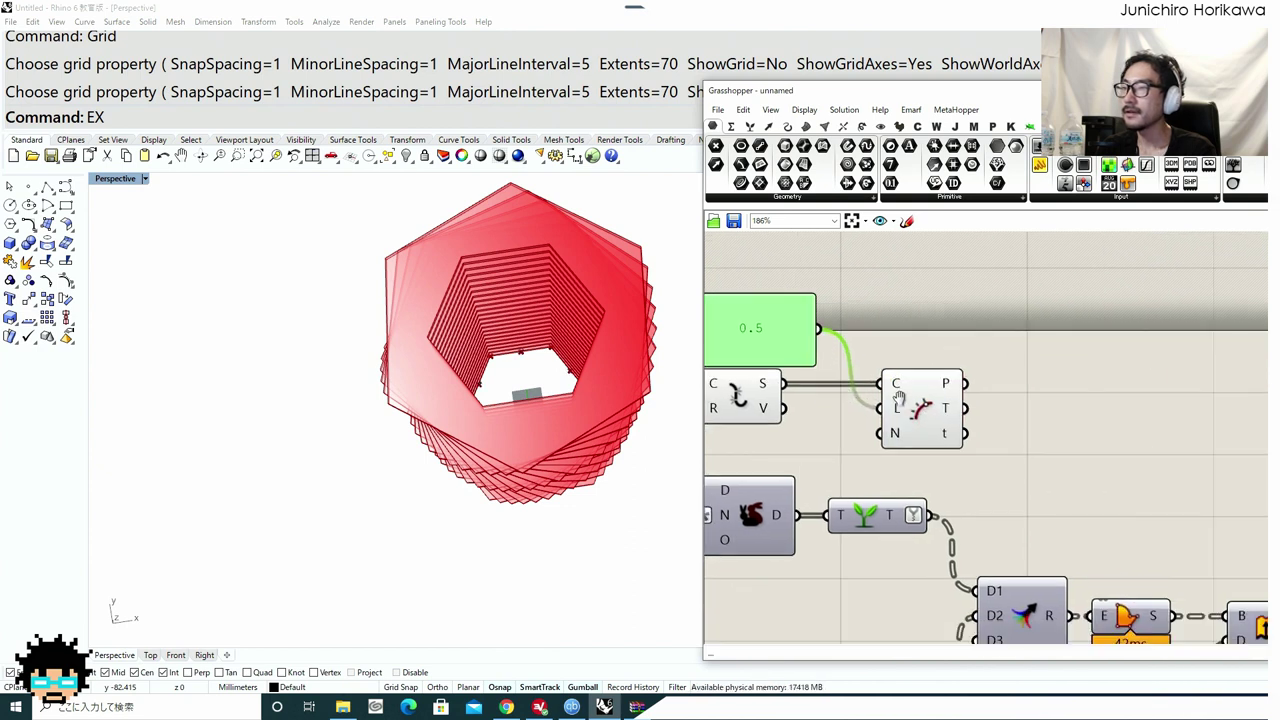
pyautogui.click(901, 401)
pyautogui.doubleClick(1024, 416)
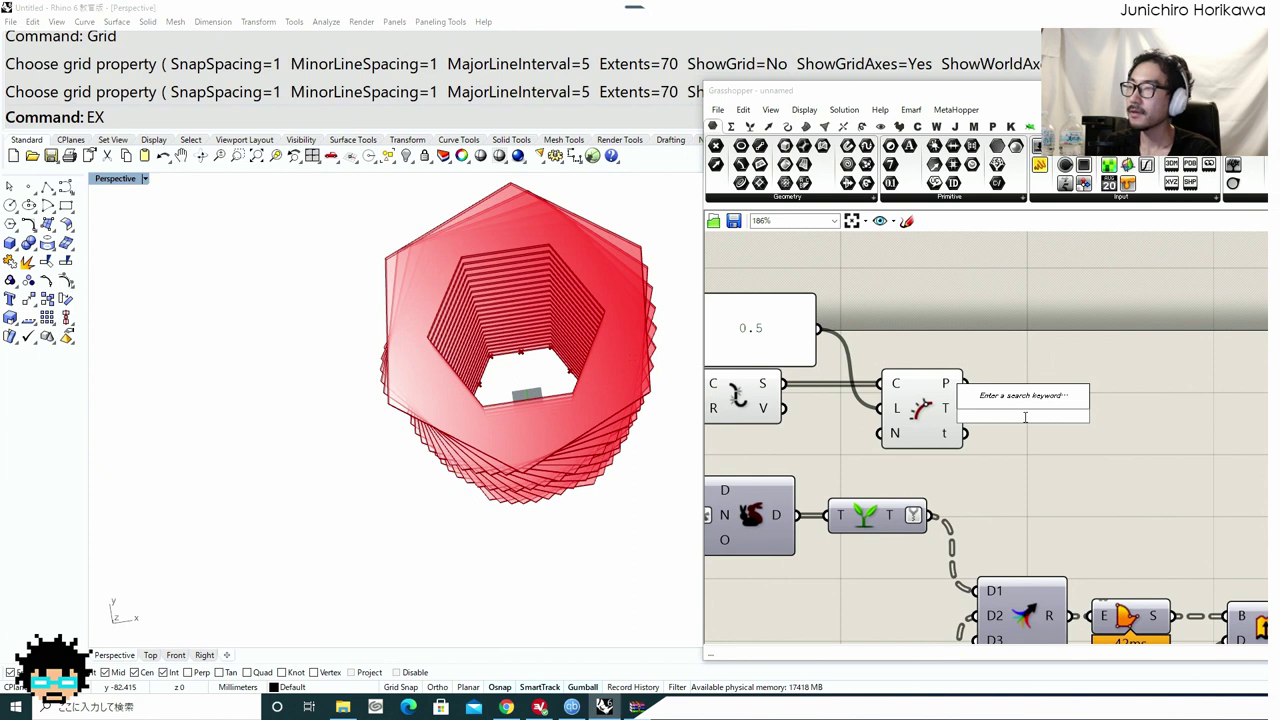
pyautogui.scroll(5, 549, 386)
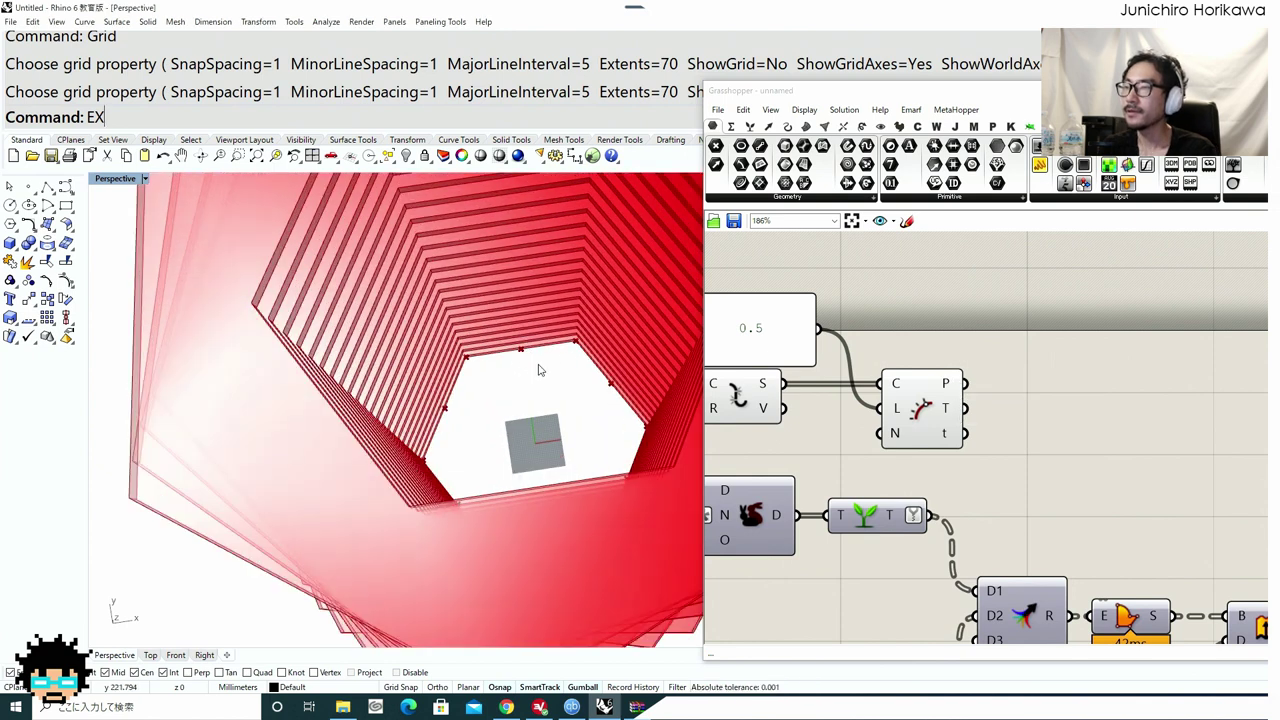
pyautogui.scroll(-6, 545, 380)
pyautogui.scroll(-2, 872, 507)
# Add a Subtraction component and connect the 300 and 500 Radius sliders to its inputs.
pyautogui.moveTo(872, 507); pyautogui.dragTo(1051, 439, button='right')
pyautogui.moveTo(786, 489); pyautogui.dragTo(1059, 423, button='right')
pyautogui.moveTo(925, 490)
pyautogui.mouseDown(button='right')
pyautogui.moveTo(917, 377)
pyautogui.moveTo(911, 477)
pyautogui.mouseUp(button='right')
pyautogui.moveTo(906, 387); pyautogui.dragTo(887, 453, button='right')
pyautogui.scroll(3, 886, 451)
pyautogui.moveTo(890, 387); pyautogui.dragTo(879, 389)
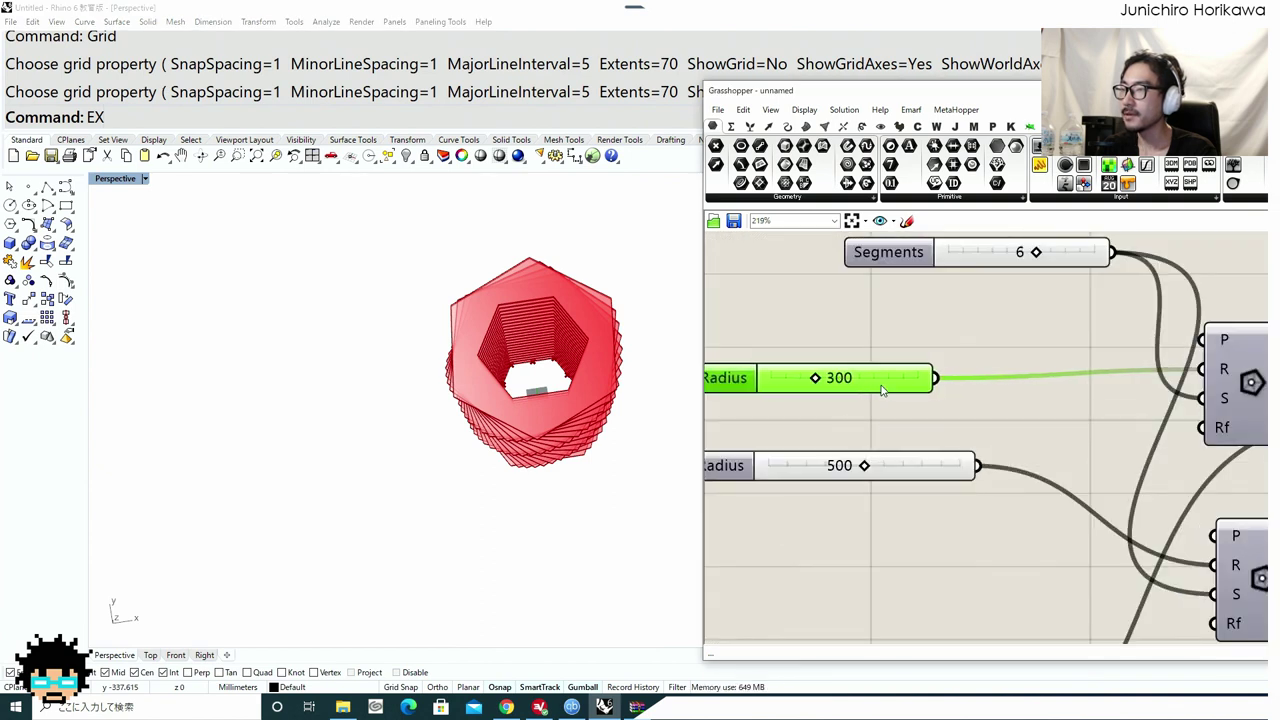
pyautogui.moveTo(881, 391); pyautogui.dragTo(837, 437, button='right')
pyautogui.doubleClick(955, 450)
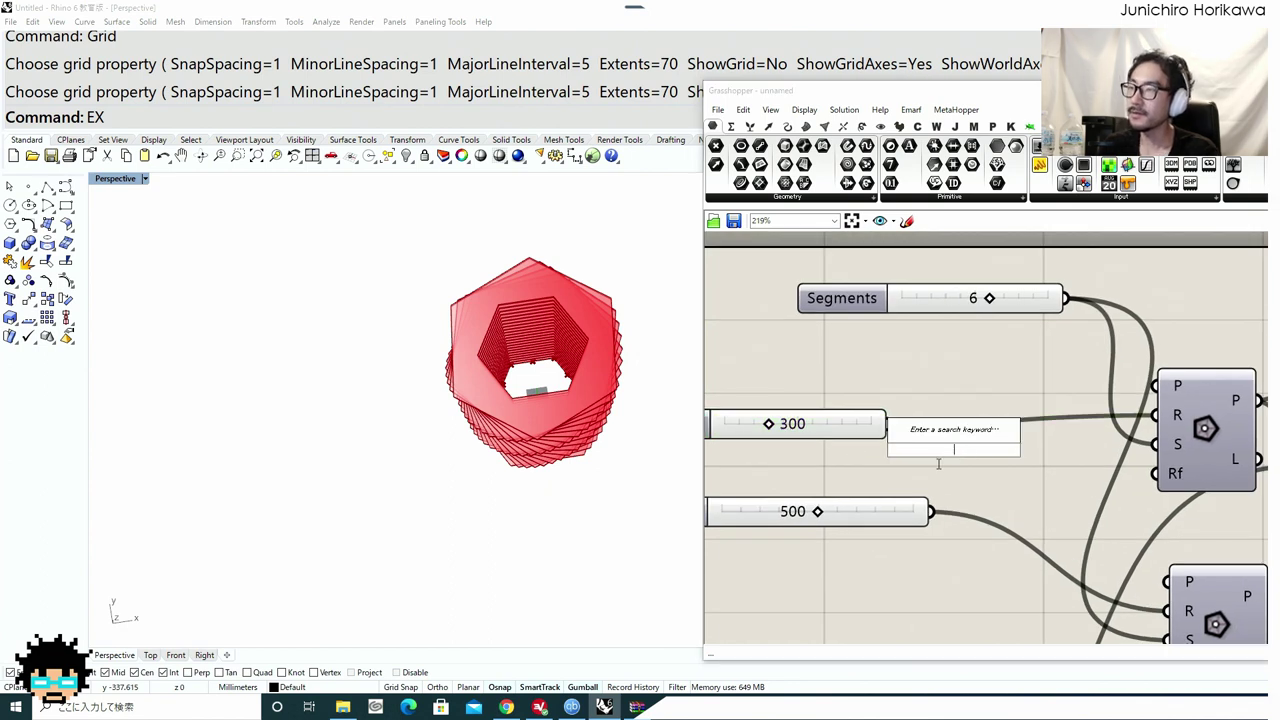
pyautogui.click(882, 507)
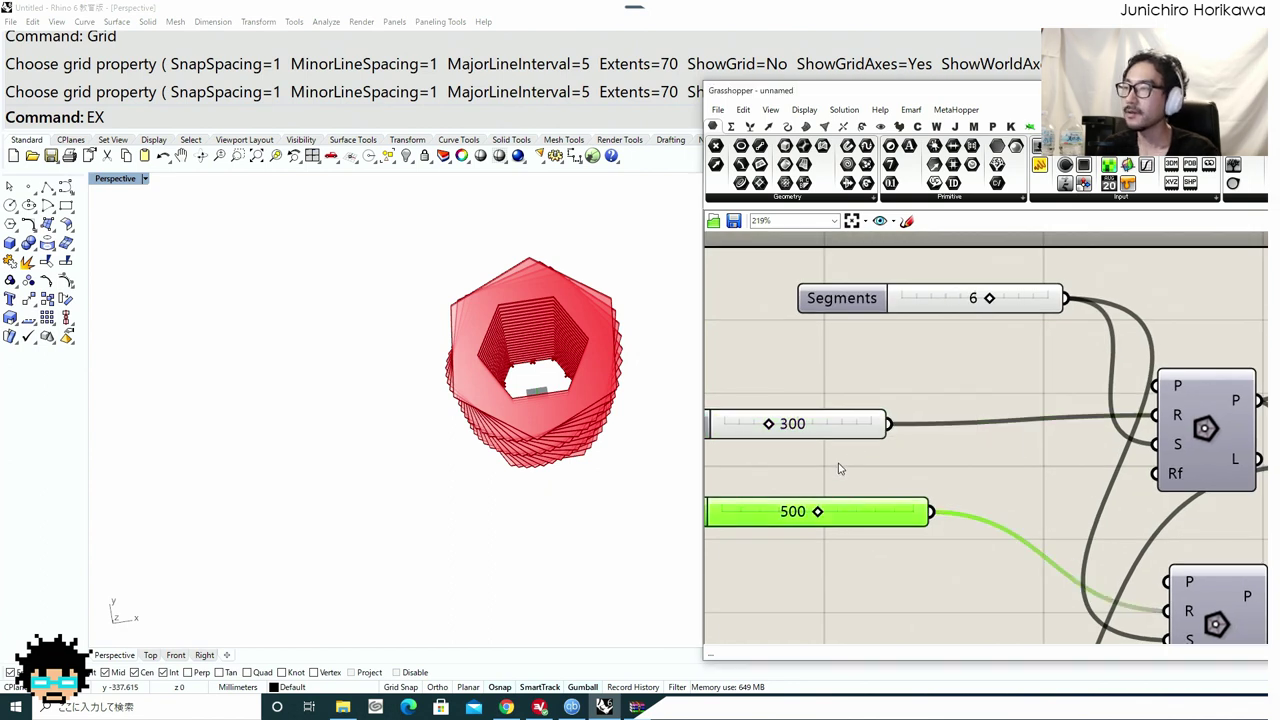
pyautogui.doubleClick(970, 456)
pyautogui.write('sub')
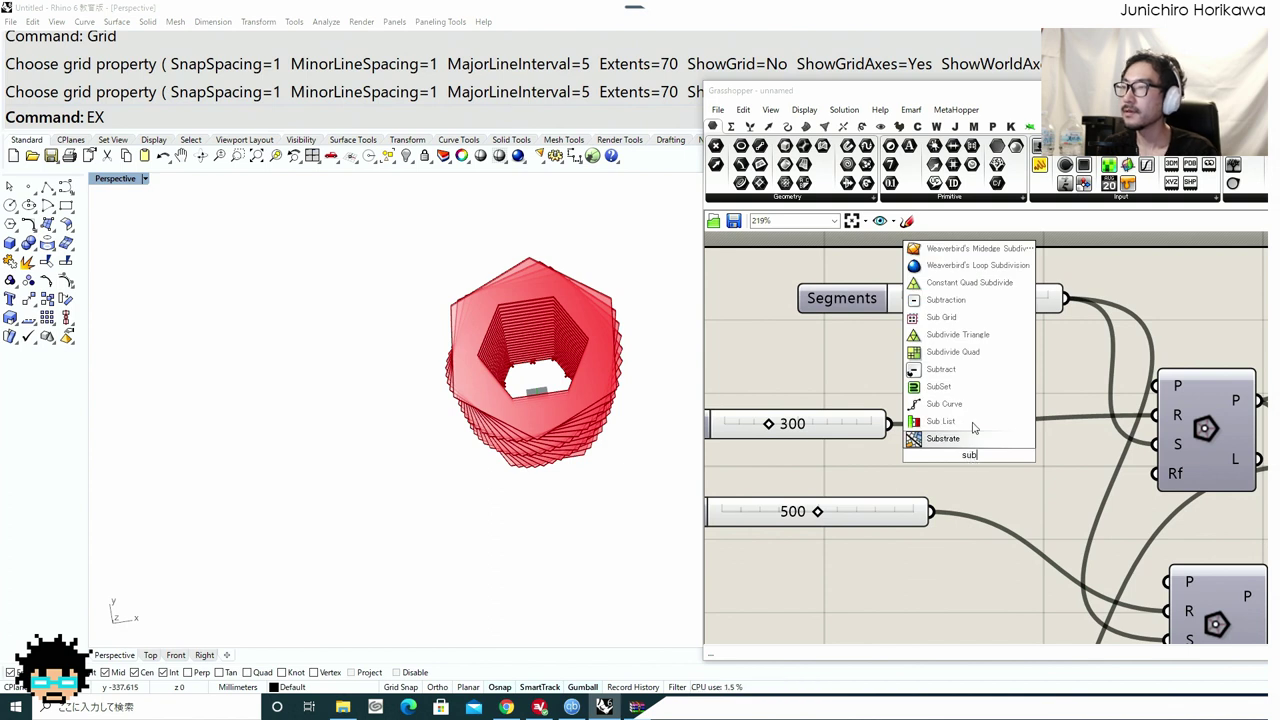
pyautogui.click(948, 302)
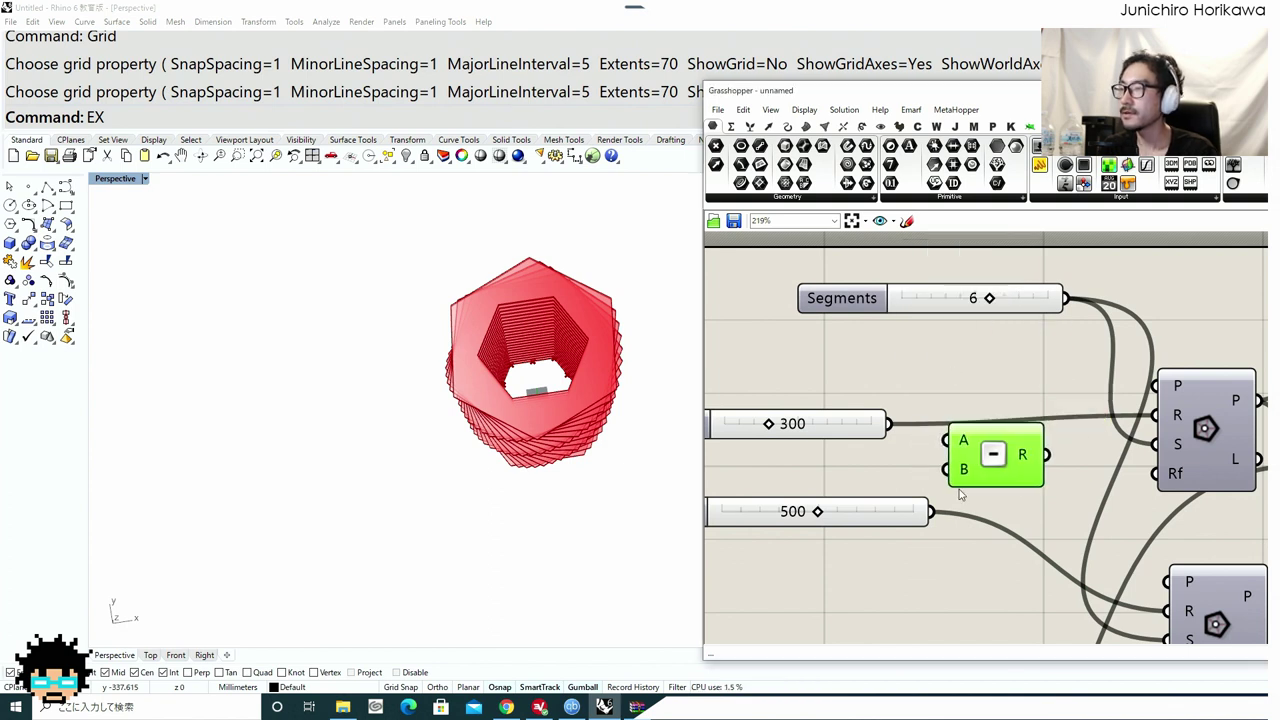
pyautogui.moveTo(925, 510); pyautogui.dragTo(961, 472)
# Move the Subtraction component below Explode, raising the 0.5 panel, Explode and Evaluate Length above it.
pyautogui.moveTo(998, 466); pyautogui.dragTo(815, 475, button='right')
pyautogui.scroll(-4, 815, 475)
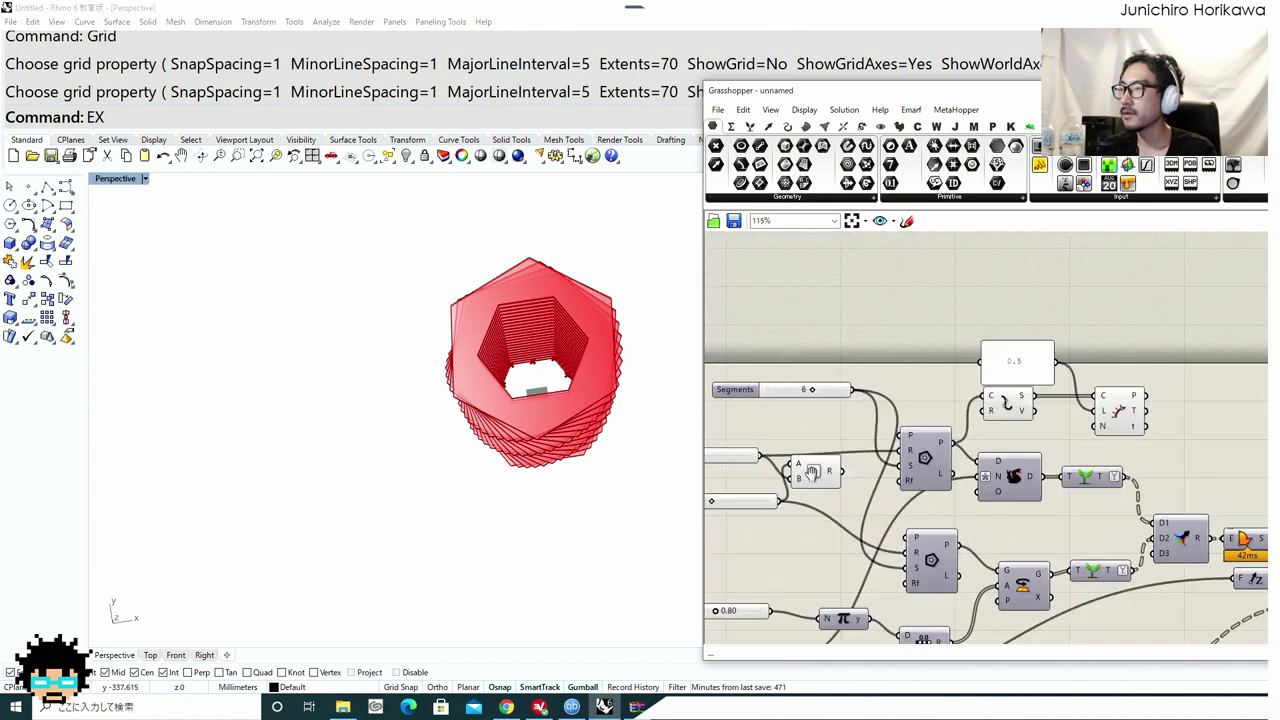
pyautogui.moveTo(814, 474); pyautogui.dragTo(985, 341)
pyautogui.moveTo(981, 402); pyautogui.dragTo(986, 455)
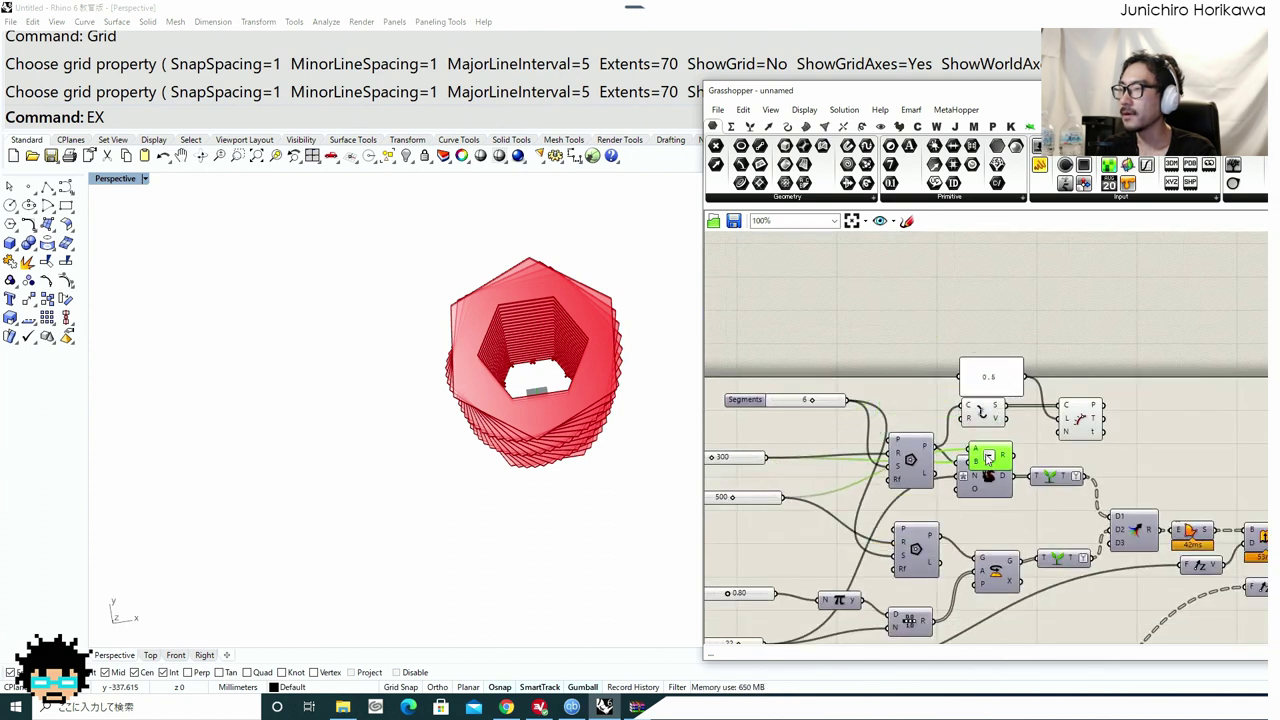
pyautogui.moveTo(1085, 354); pyautogui.dragTo(1014, 420, button='right')
pyautogui.moveTo(1062, 382); pyautogui.dragTo(930, 463)
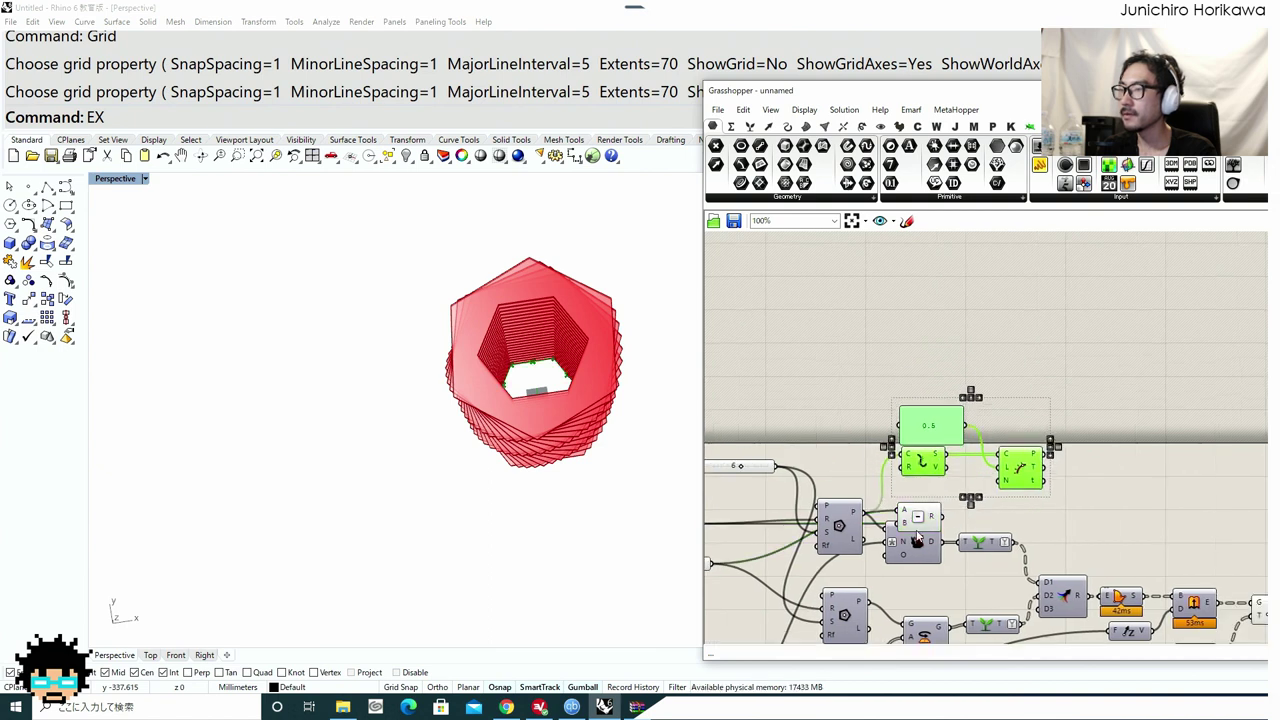
pyautogui.scroll(4, 919, 525)
pyautogui.moveTo(916, 524); pyautogui.dragTo(921, 481)
# Add a Multiplication component and connect the 0.5 panel to A and the Subtraction result to B.
pyautogui.click(1060, 475)
pyautogui.doubleClick(1060, 477)
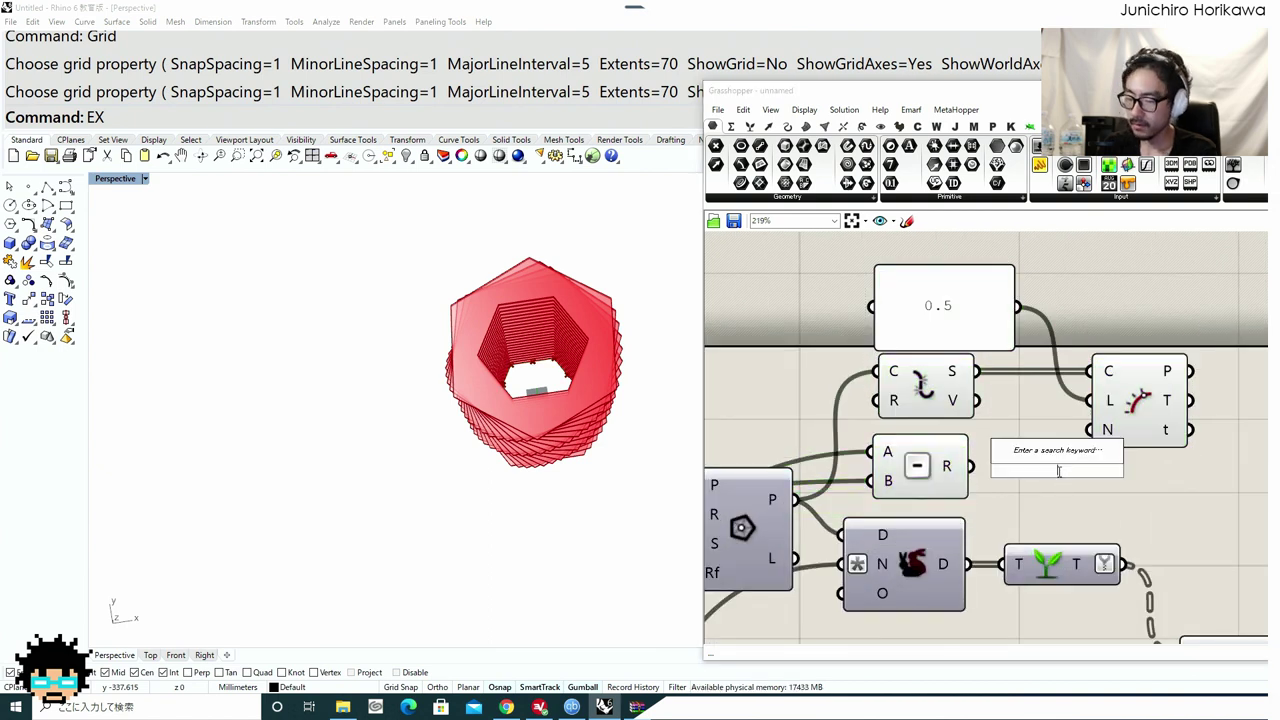
pyautogui.write('mult')
pyautogui.click(1043, 434)
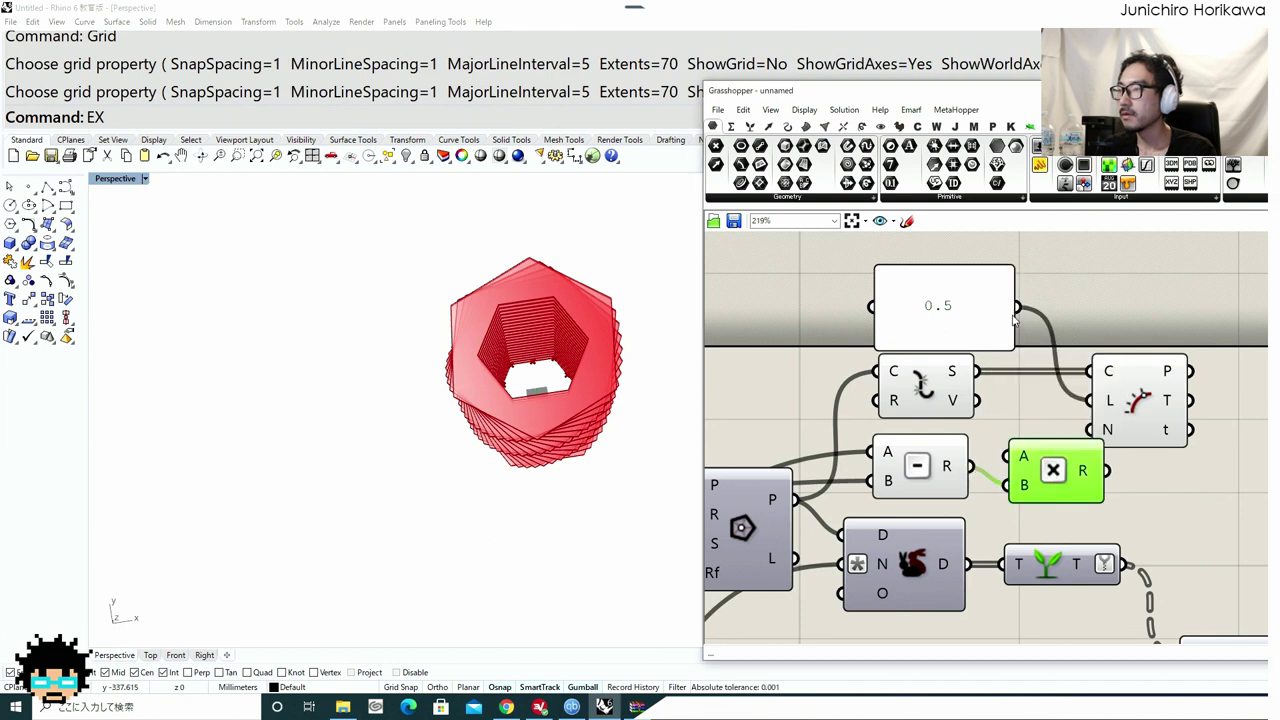
pyautogui.moveTo(1022, 382); pyautogui.dragTo(1026, 453)
# Space out the 0.5 panel, Explode, Evaluate Length, Subtraction and Multiplication components, and turn off Explode's preview.
pyautogui.moveTo(1136, 437); pyautogui.dragTo(1114, 384)
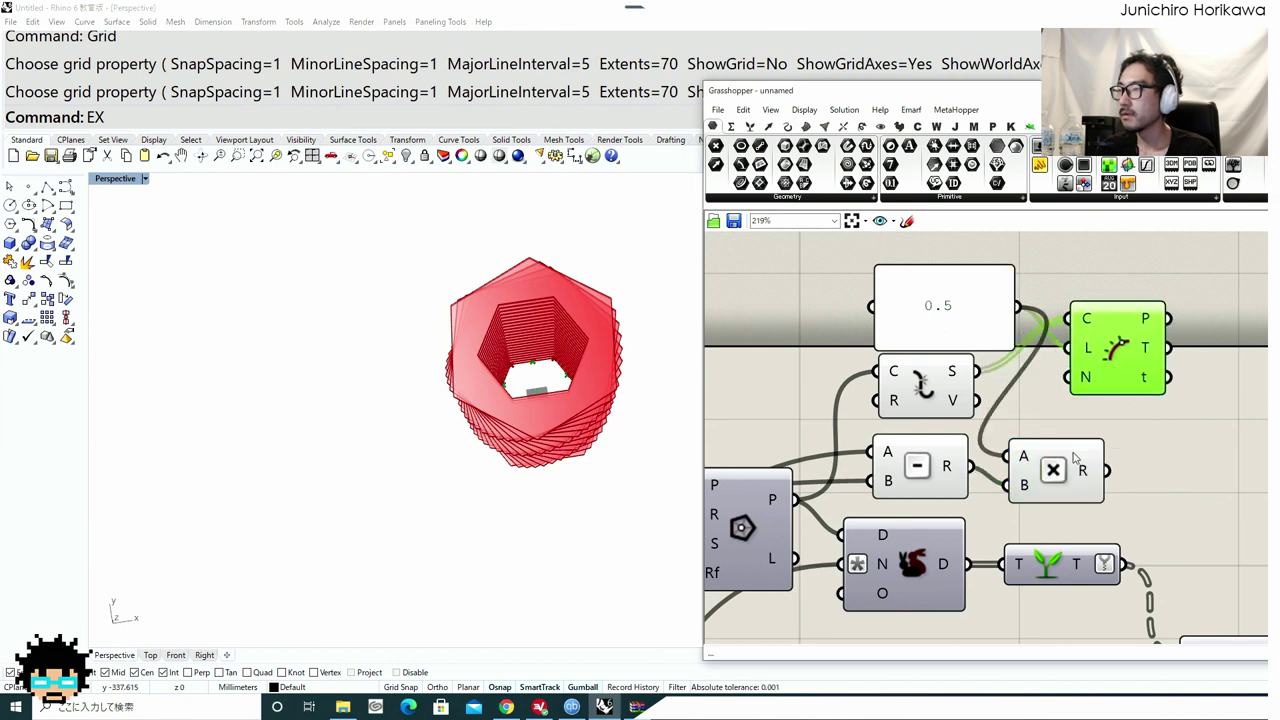
pyautogui.moveTo(1074, 456); pyautogui.dragTo(1119, 455)
pyautogui.moveTo(949, 322); pyautogui.dragTo(914, 306)
pyautogui.moveTo(947, 387); pyautogui.dragTo(956, 377)
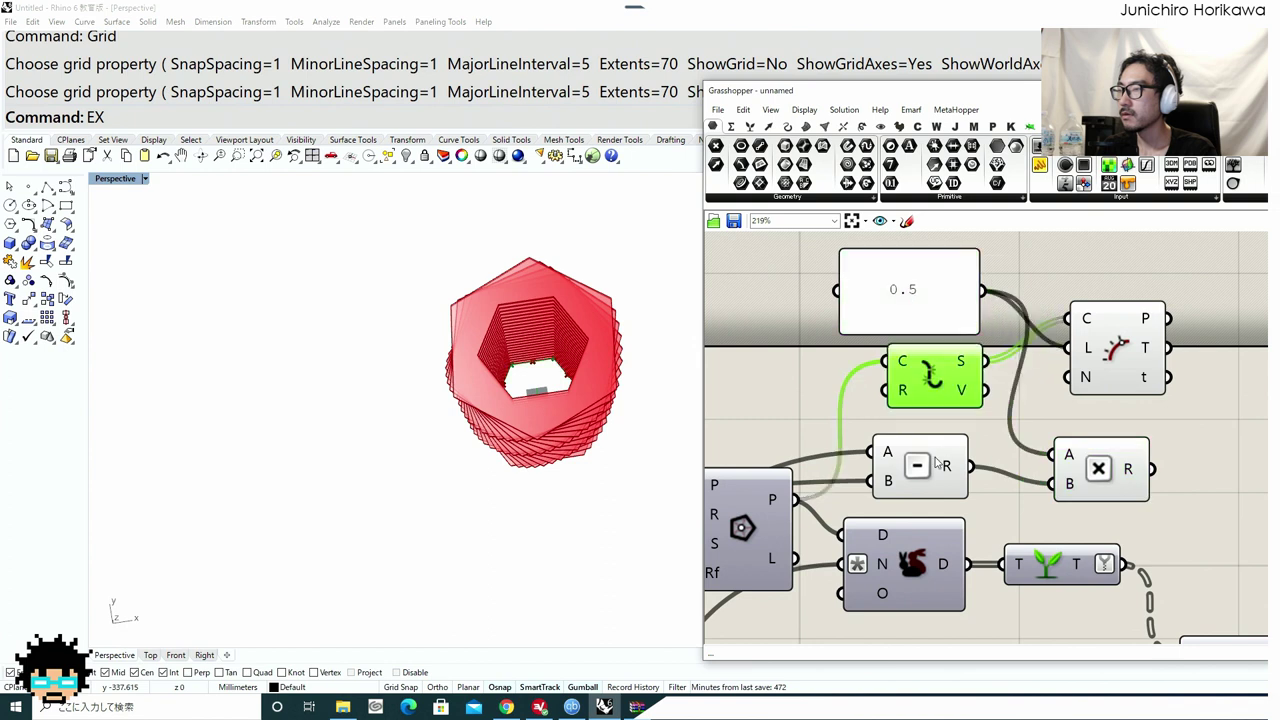
pyautogui.moveTo(936, 458); pyautogui.dragTo(955, 448)
pyautogui.moveTo(1083, 466); pyautogui.dragTo(1105, 459)
pyautogui.click(949, 388)
pyautogui.middleClick(945, 383)
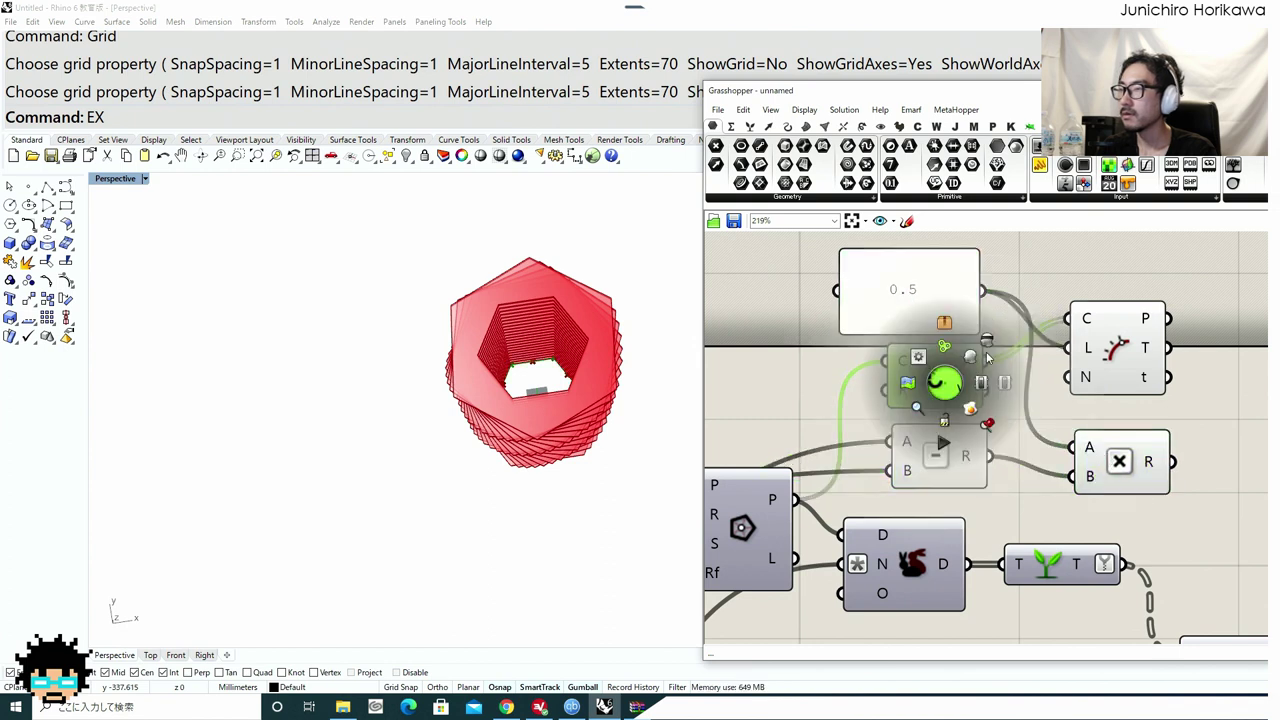
pyautogui.click(985, 343)
# Add the vector Rotate component and connect Evaluate Length's T output to its V input.
pyautogui.moveTo(1153, 360); pyautogui.dragTo(981, 369, button='right')
pyautogui.doubleClick(1073, 367)
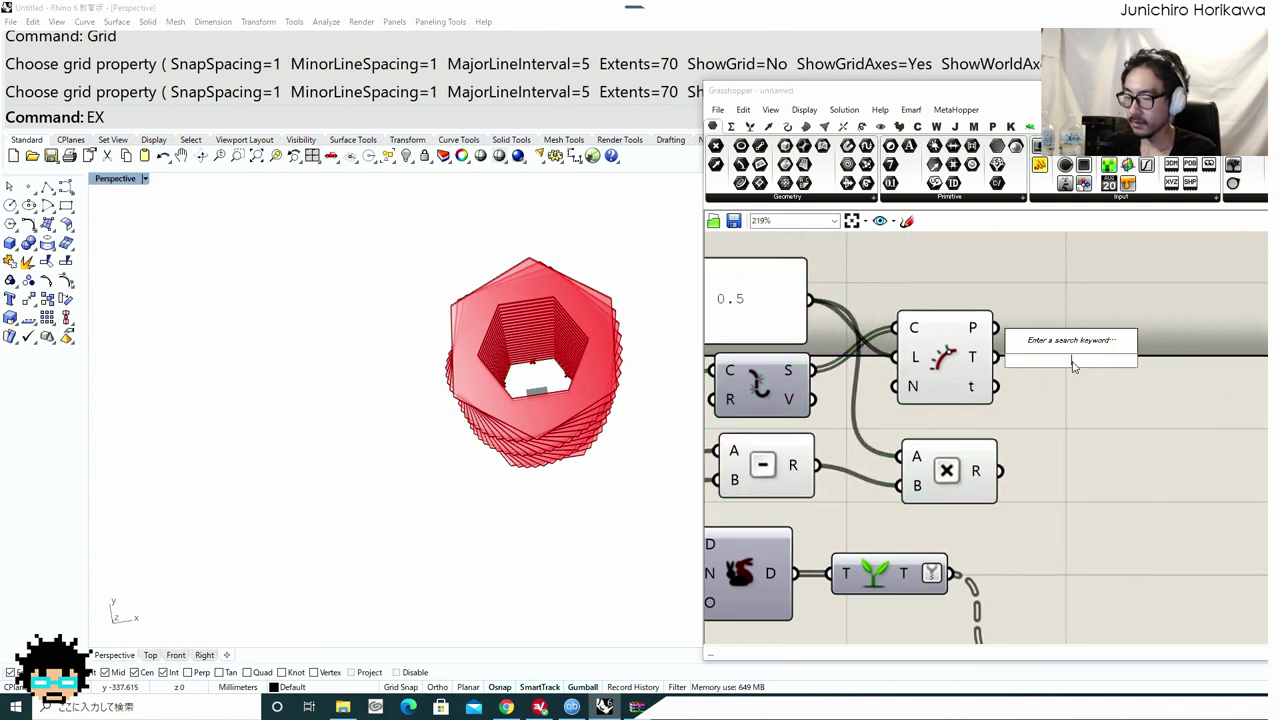
pyautogui.write('rotate')
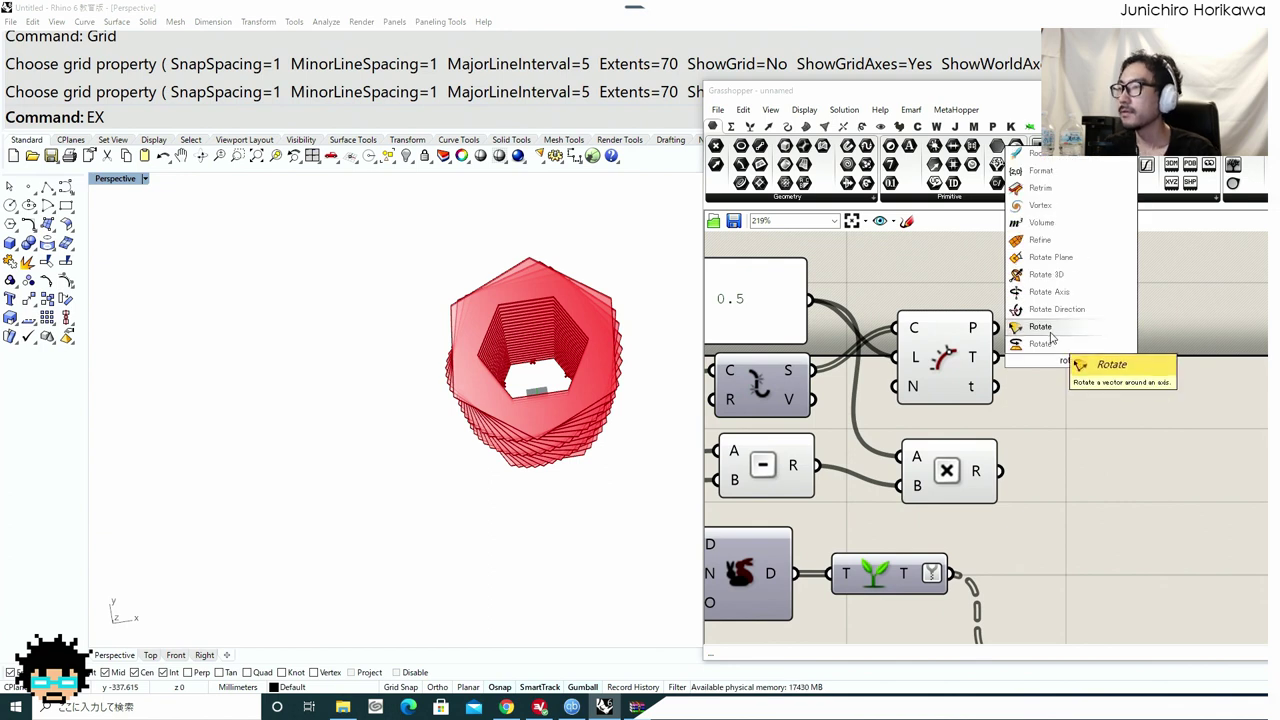
pyautogui.click(1045, 328)
pyautogui.moveTo(1066, 349); pyautogui.dragTo(1141, 346)
# Add a Unit Z component and connect it to the vector Rotate component's X input.
pyautogui.doubleClick(1013, 409)
pyautogui.write('z')
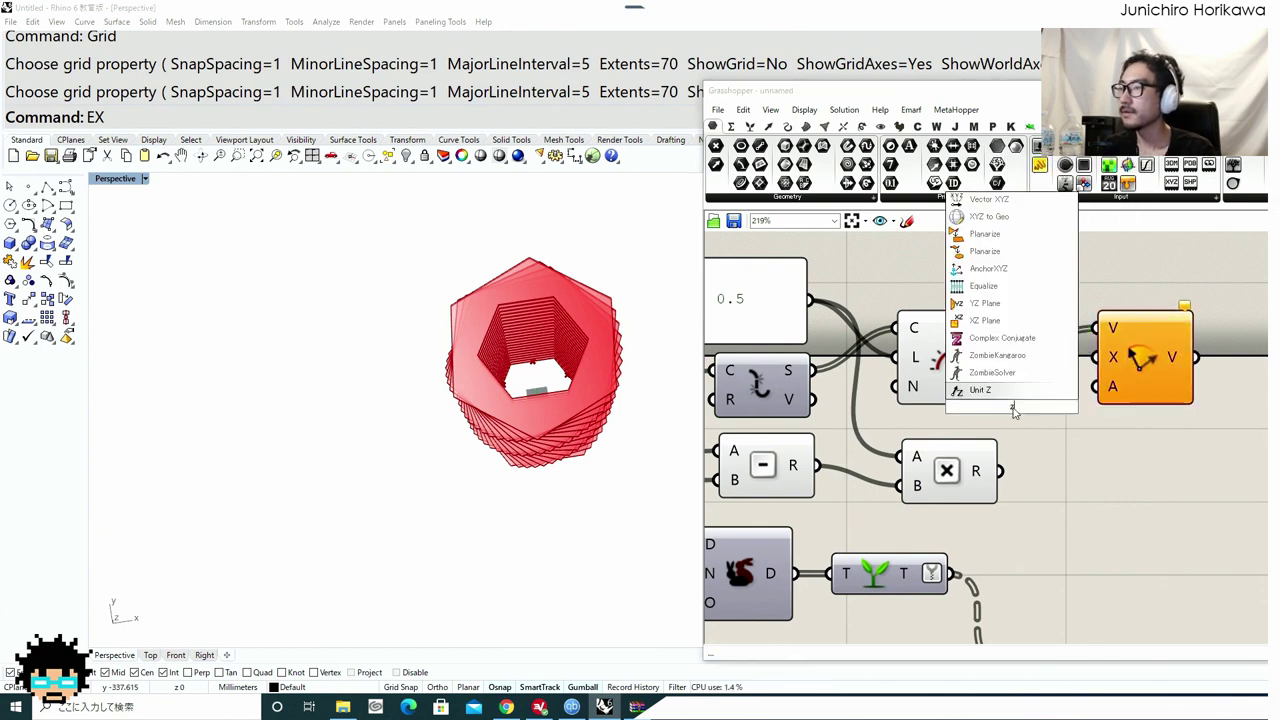
pyautogui.click(1017, 393)
pyautogui.moveTo(1036, 399); pyautogui.dragTo(1053, 391)
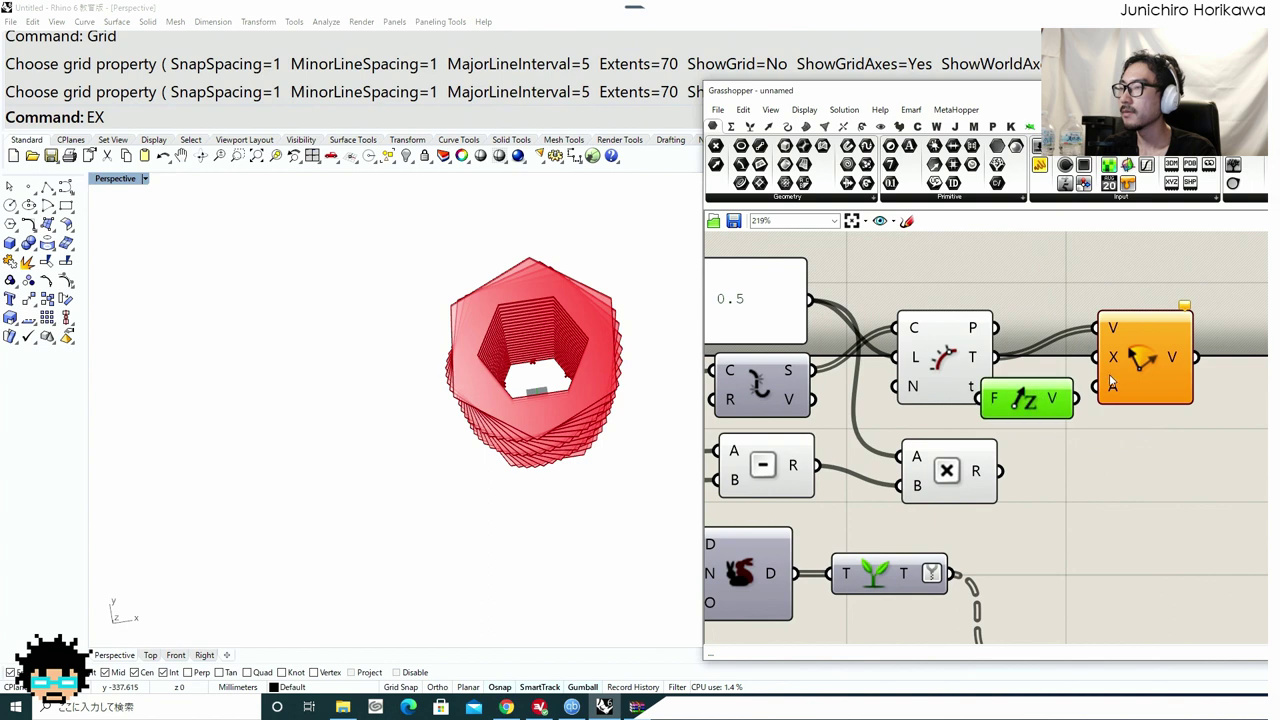
pyautogui.moveTo(1127, 369); pyautogui.dragTo(1194, 375)
pyautogui.moveTo(1065, 393); pyautogui.dragTo(1135, 390)
pyautogui.doubleClick(1107, 458)
pyautogui.write('pane')
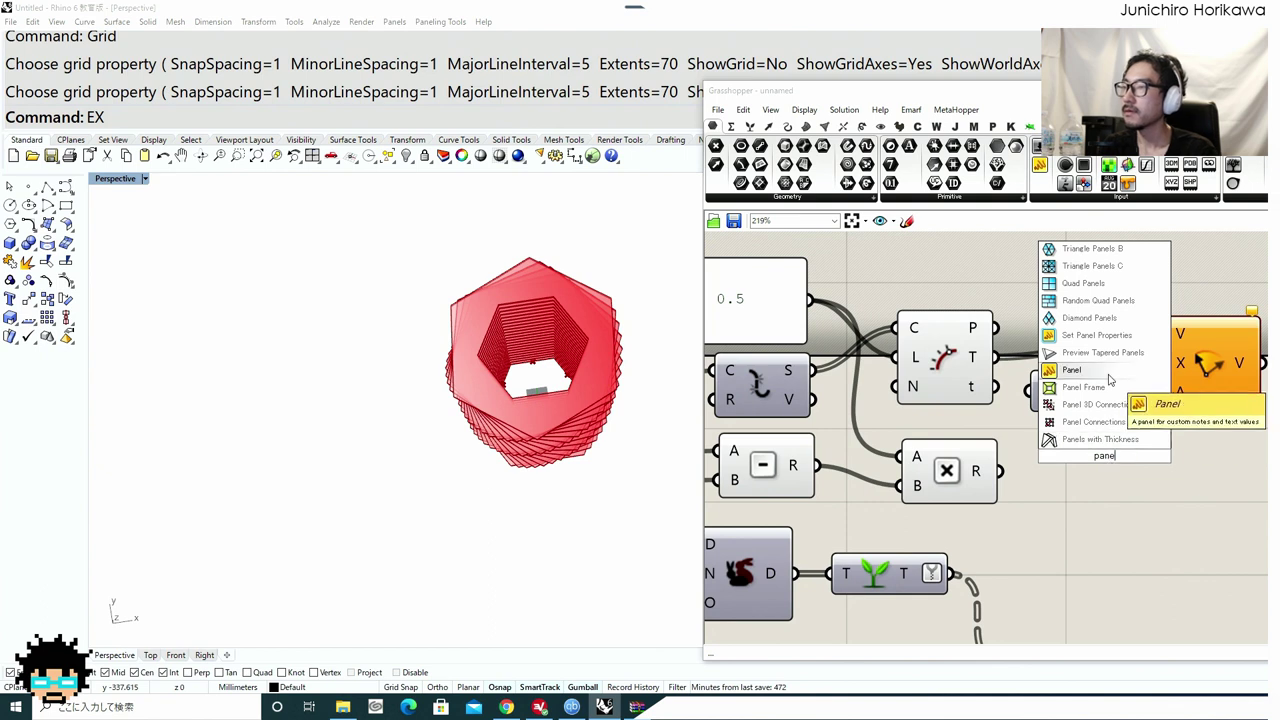
pyautogui.click(1109, 373)
pyautogui.click(1111, 463)
pyautogui.press('Delete')
# Add a Pi component, connect it to vector Rotate's A input, and feed its N input from the 0.5 panel.
pyautogui.doubleClick(1111, 464)
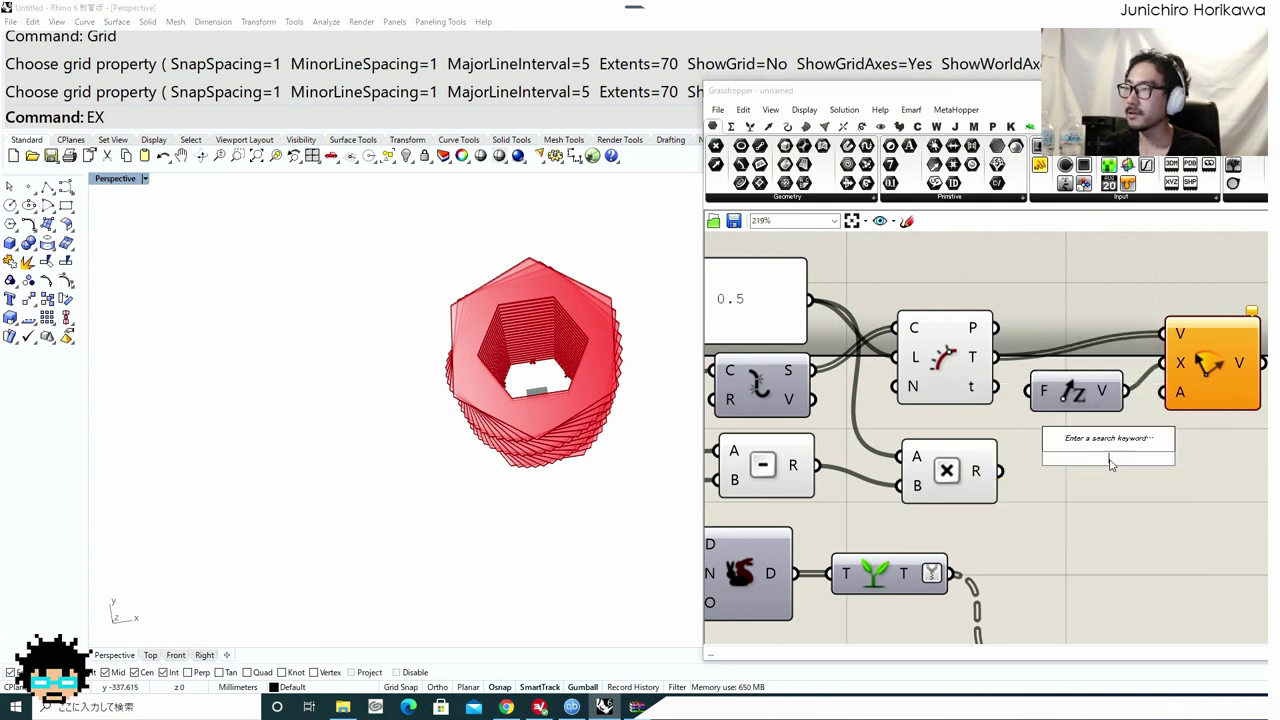
pyautogui.write('pi')
pyautogui.click(1105, 448)
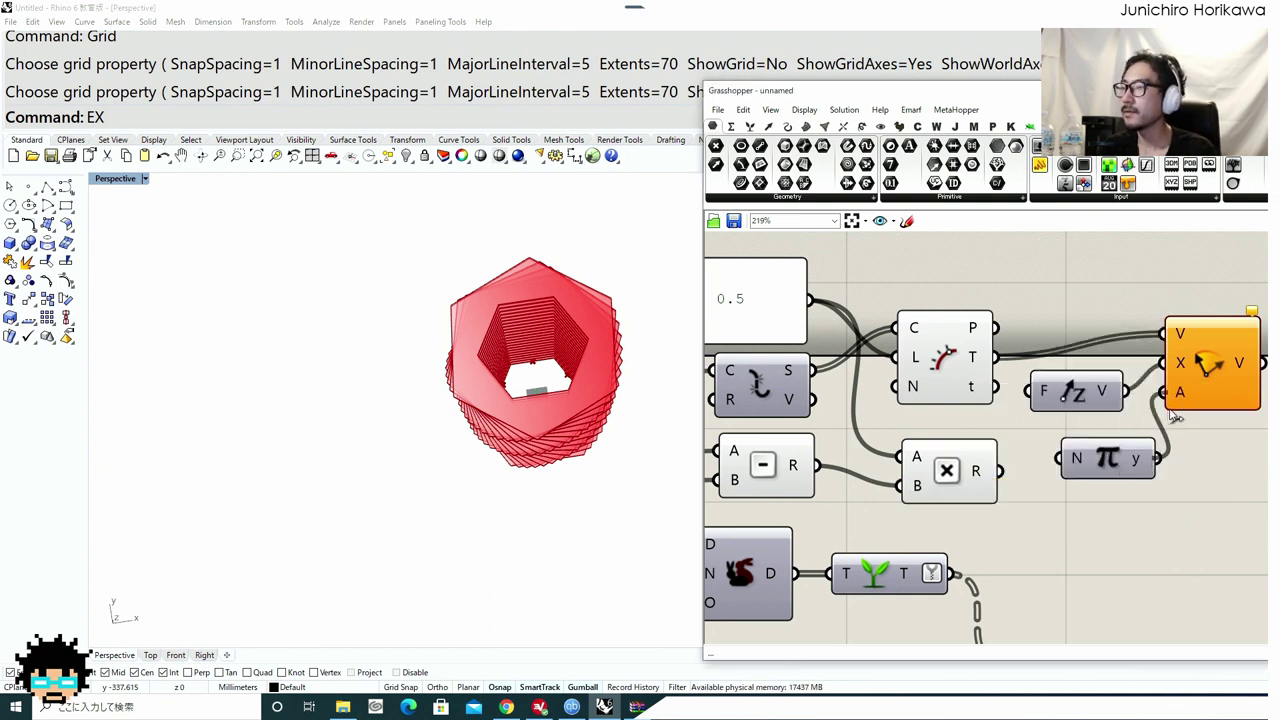
pyautogui.moveTo(1175, 416); pyautogui.dragTo(1172, 410)
pyautogui.moveTo(814, 305); pyautogui.dragTo(1043, 456)
pyautogui.moveTo(1228, 385); pyautogui.dragTo(1230, 408)
pyautogui.moveTo(1248, 409); pyautogui.dragTo(1049, 408, button='right')
pyautogui.doubleClick(1140, 458)
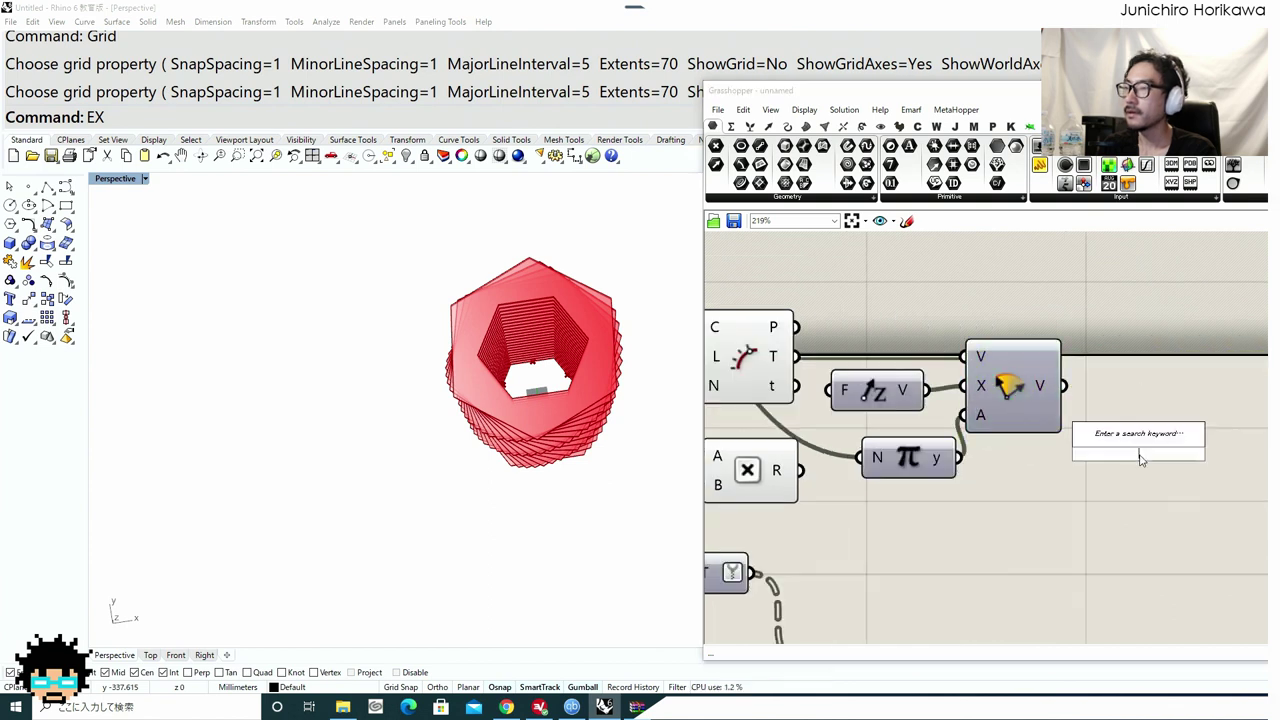
pyautogui.write('line')
pyautogui.click(1115, 397)
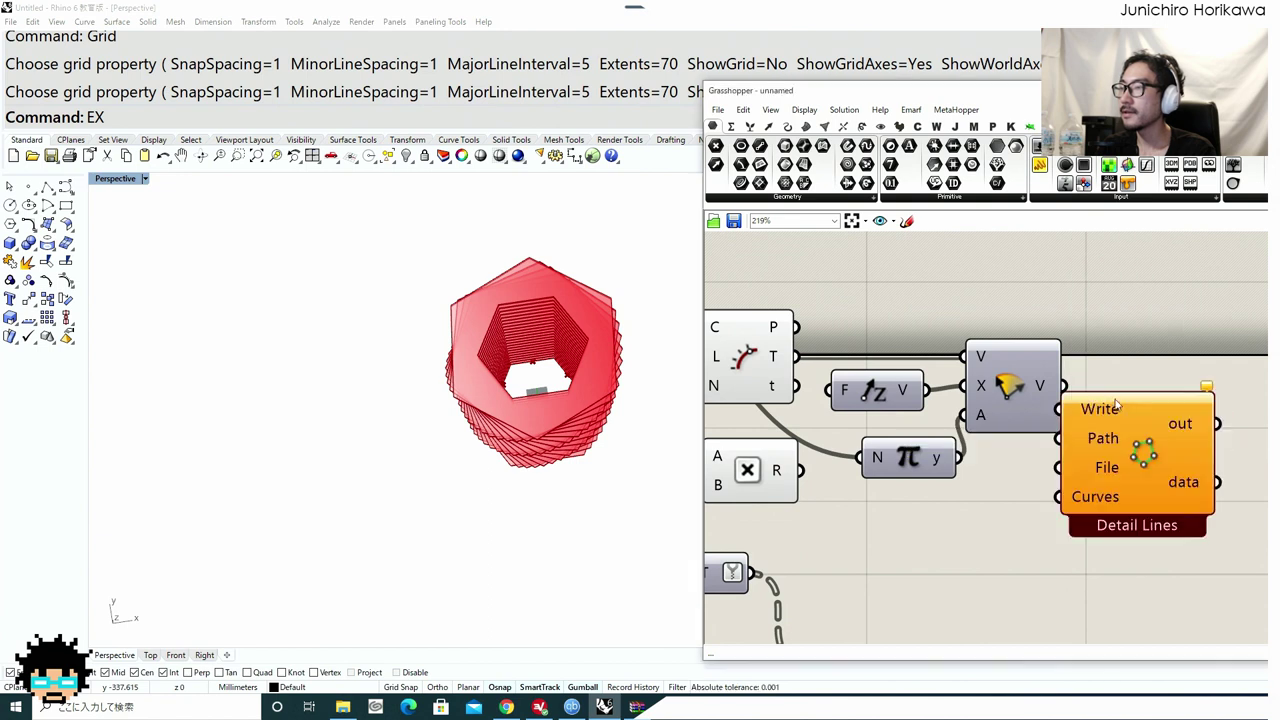
pyautogui.click(1127, 434)
pyautogui.press('Delete')
# Add a Line SDL component and connect vector Rotate's V output to its D input.
pyautogui.doubleClick(1127, 434)
pyautogui.write('line')
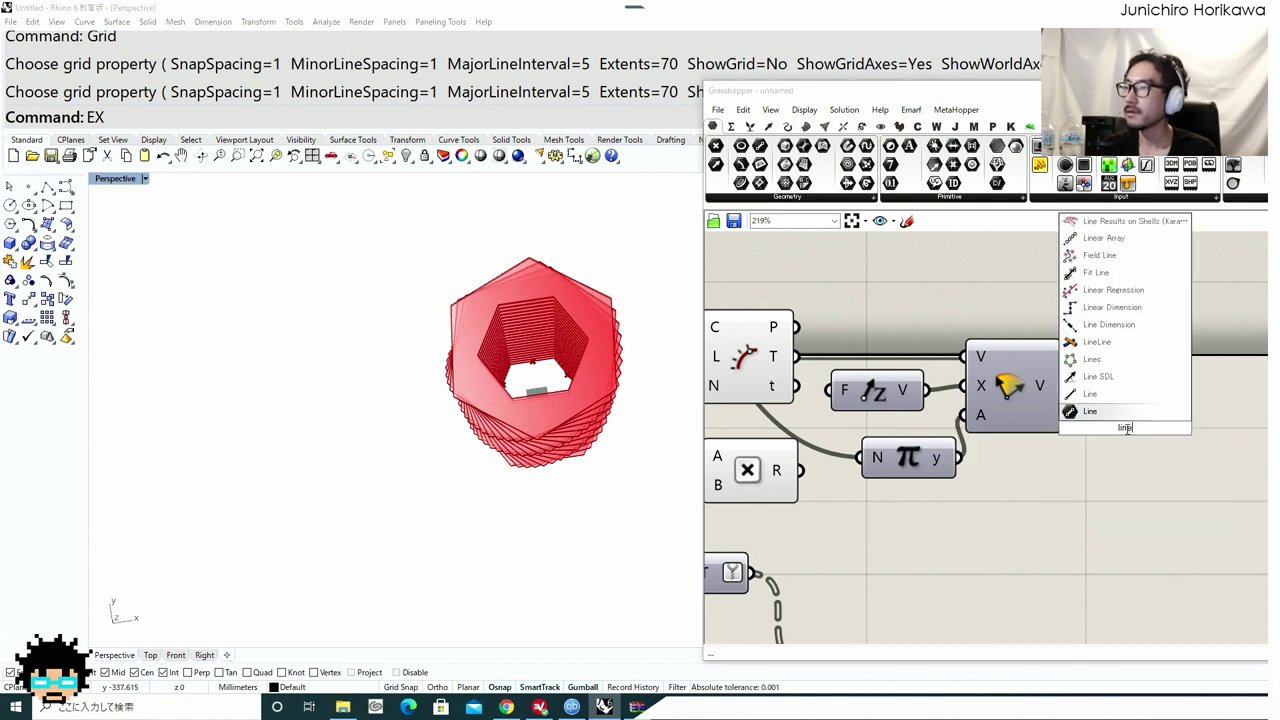
pyautogui.click(1120, 377)
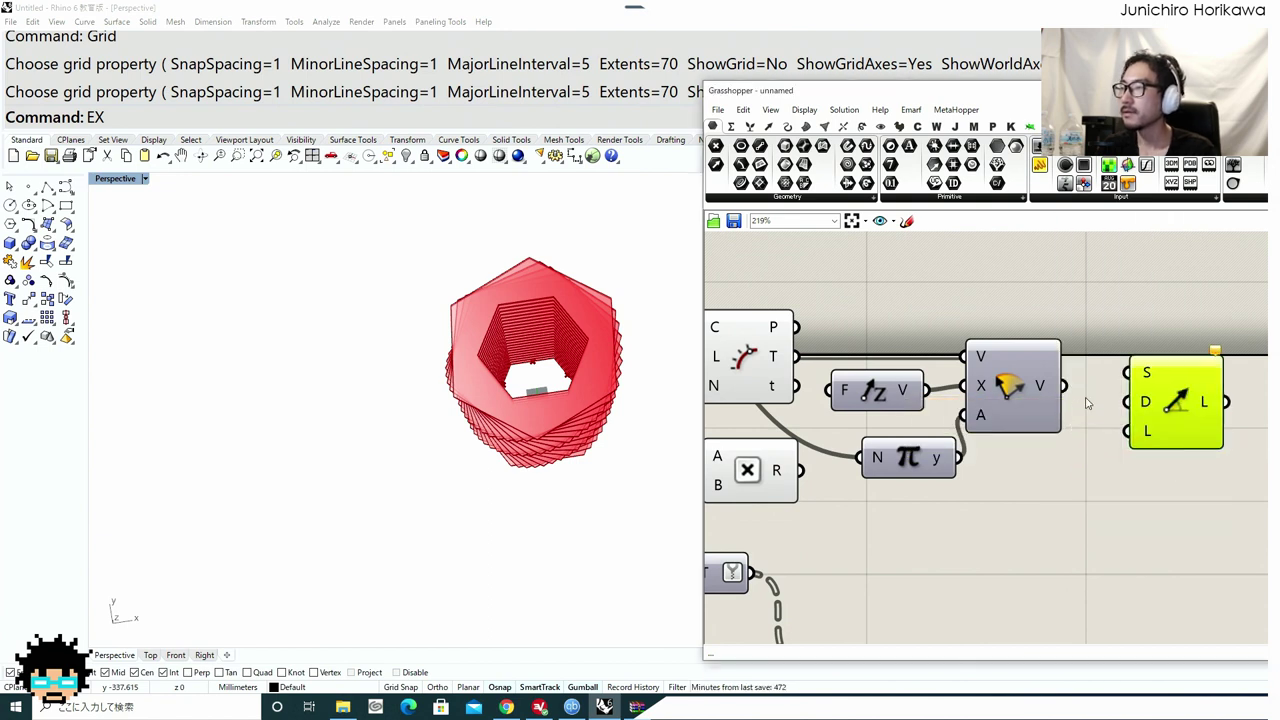
pyautogui.moveTo(1046, 403); pyautogui.dragTo(1059, 420)
# Move Multiplication below vector Rotate, then connect its result to Line SDL's L input and Evaluate Length's P to S.
pyautogui.moveTo(881, 476); pyautogui.dragTo(1001, 416, button='right')
pyautogui.moveTo(889, 421); pyautogui.dragTo(885, 438)
pyautogui.moveTo(1077, 404); pyautogui.dragTo(1244, 374)
pyautogui.moveTo(882, 431); pyautogui.dragTo(1181, 461)
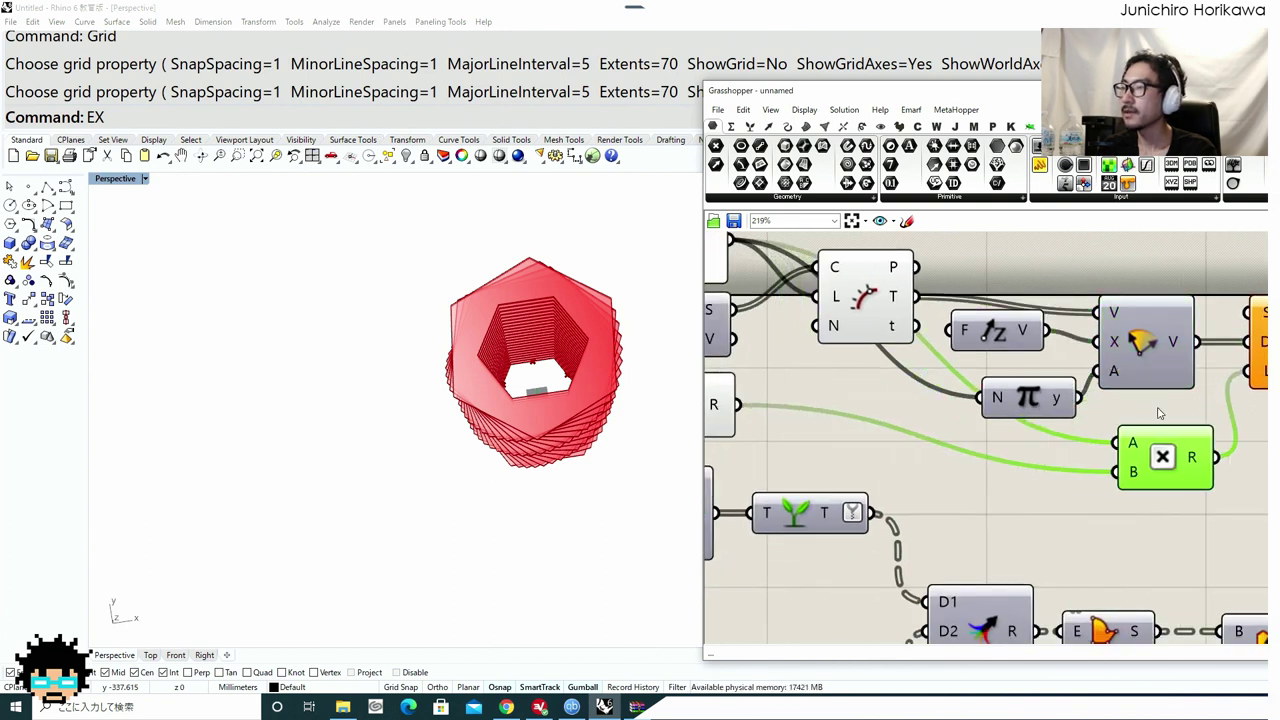
pyautogui.moveTo(1160, 414); pyautogui.dragTo(1112, 473, button='right')
pyautogui.moveTo(1088, 354); pyautogui.dragTo(1230, 359)
# Examine the direction and length of the lines starting at the inner hexagon's edge midpoints in the viewport.
pyautogui.moveTo(530, 340); pyautogui.dragTo(630, 380, button='right')
pyautogui.scroll(4, 534, 350)
pyautogui.scroll(7, 462, 420)
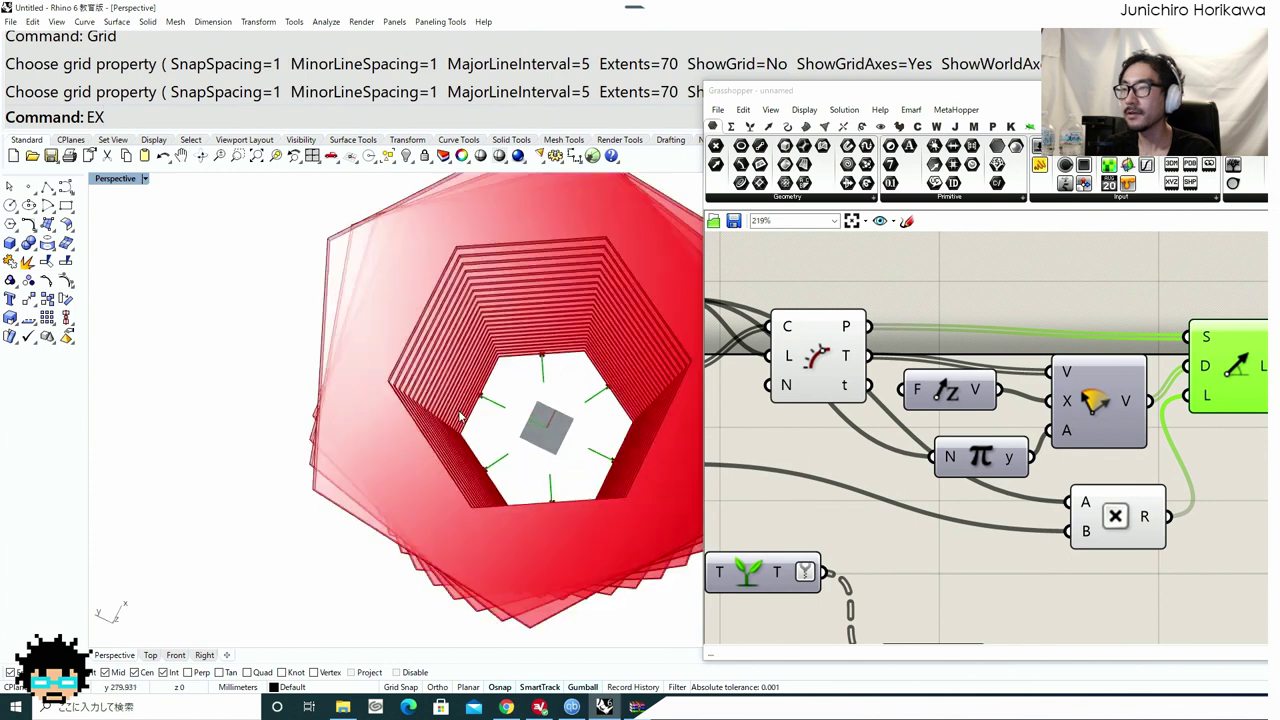
pyautogui.moveTo(480, 417); pyautogui.dragTo(502, 395, button='right')
pyautogui.scroll(-4, 502, 395)
pyautogui.scroll(-3, 502, 395)
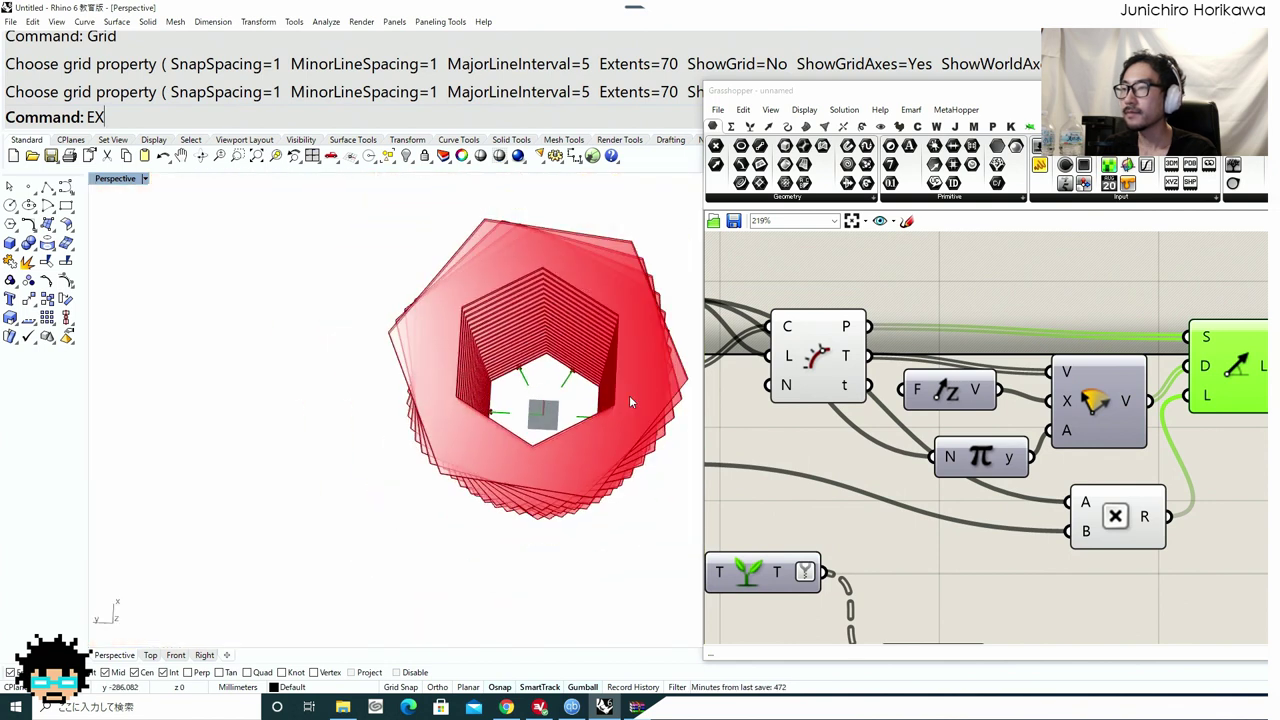
pyautogui.moveTo(977, 410); pyautogui.dragTo(690, 390, button='right')
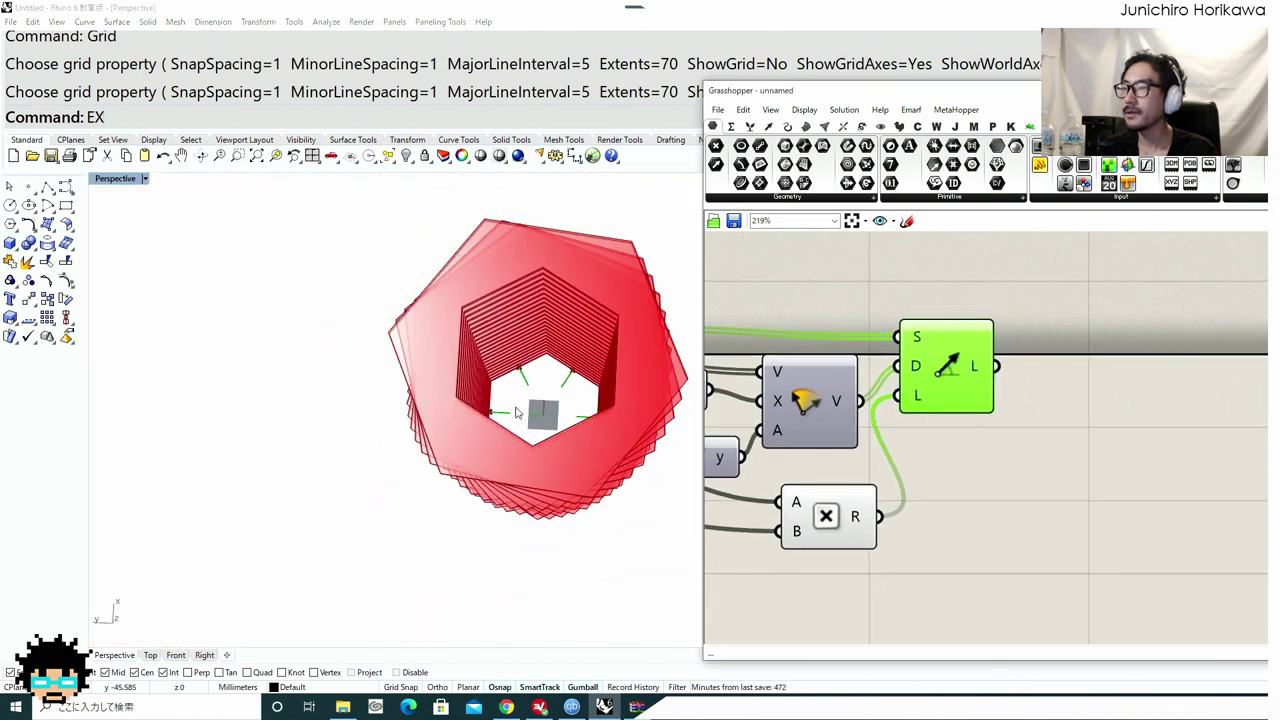
pyautogui.scroll(3, 492, 418)
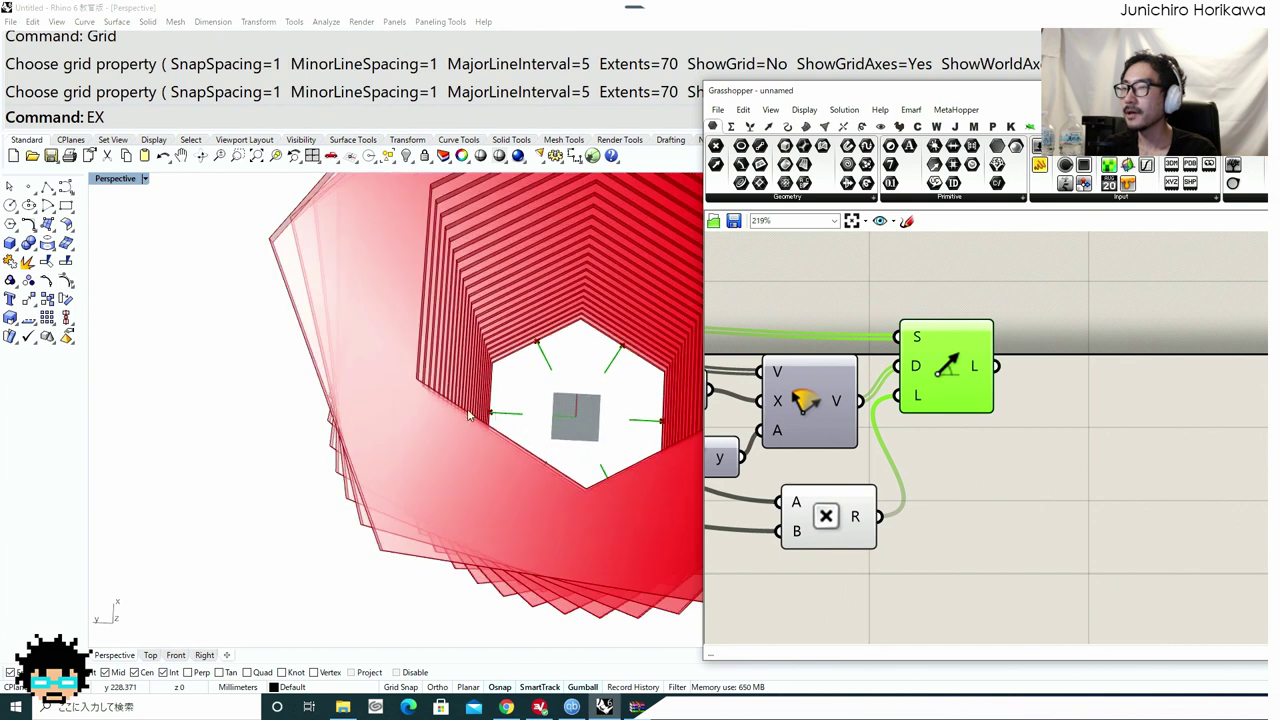
pyautogui.scroll(2, 505, 420)
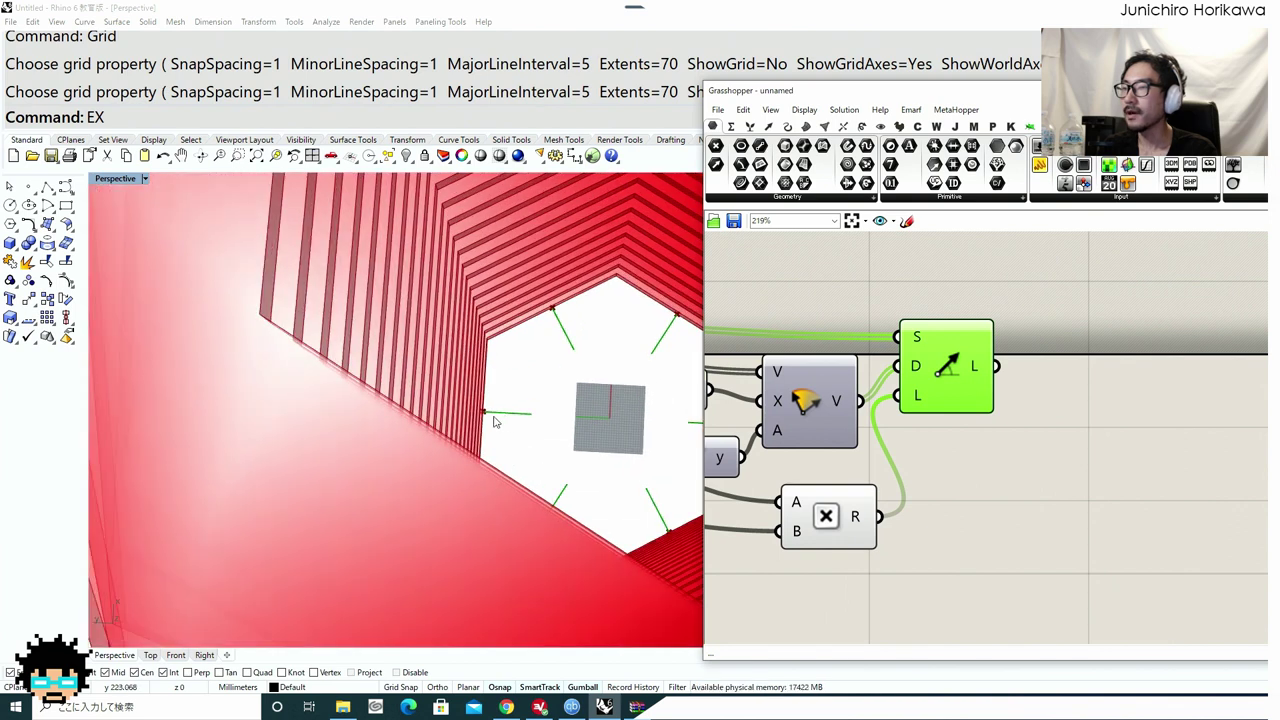
pyautogui.scroll(-2, 493, 422)
pyautogui.scroll(-2, 483, 418)
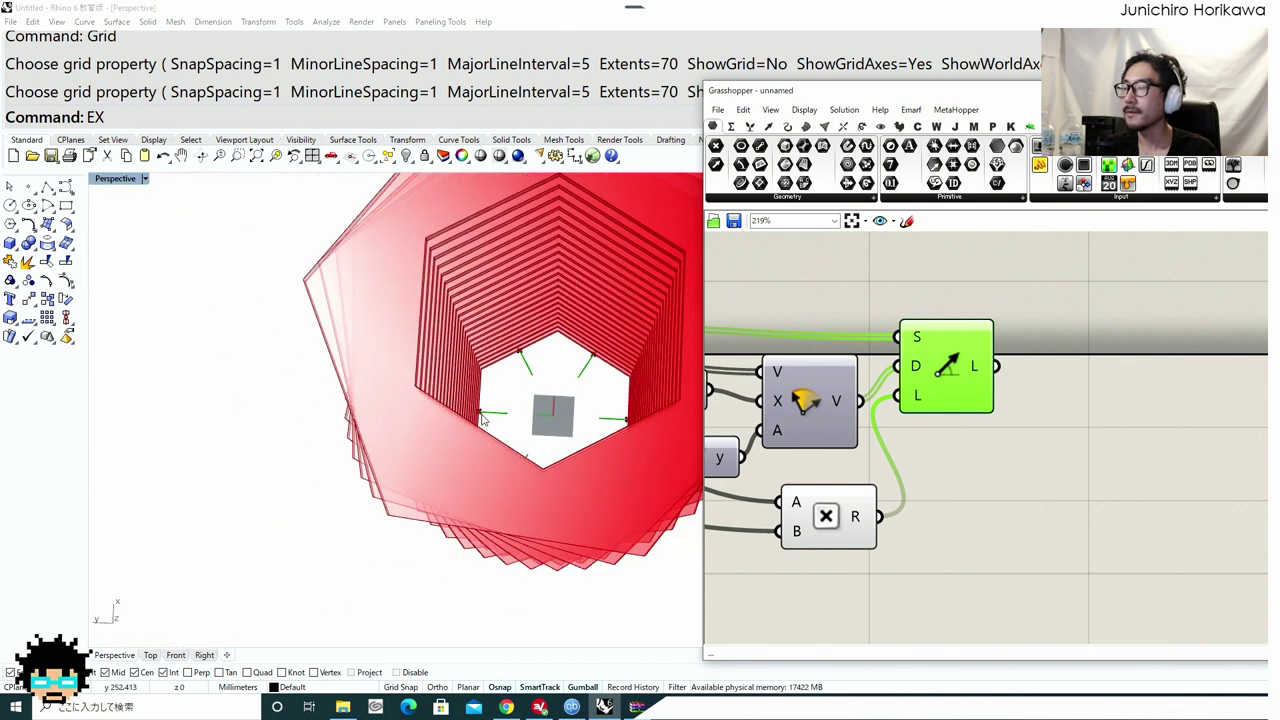
pyautogui.moveTo(692, 436)
pyautogui.mouseDown(button='right')
pyautogui.moveTo(695, 412)
pyautogui.moveTo(698, 450)
pyautogui.mouseUp(button='right')
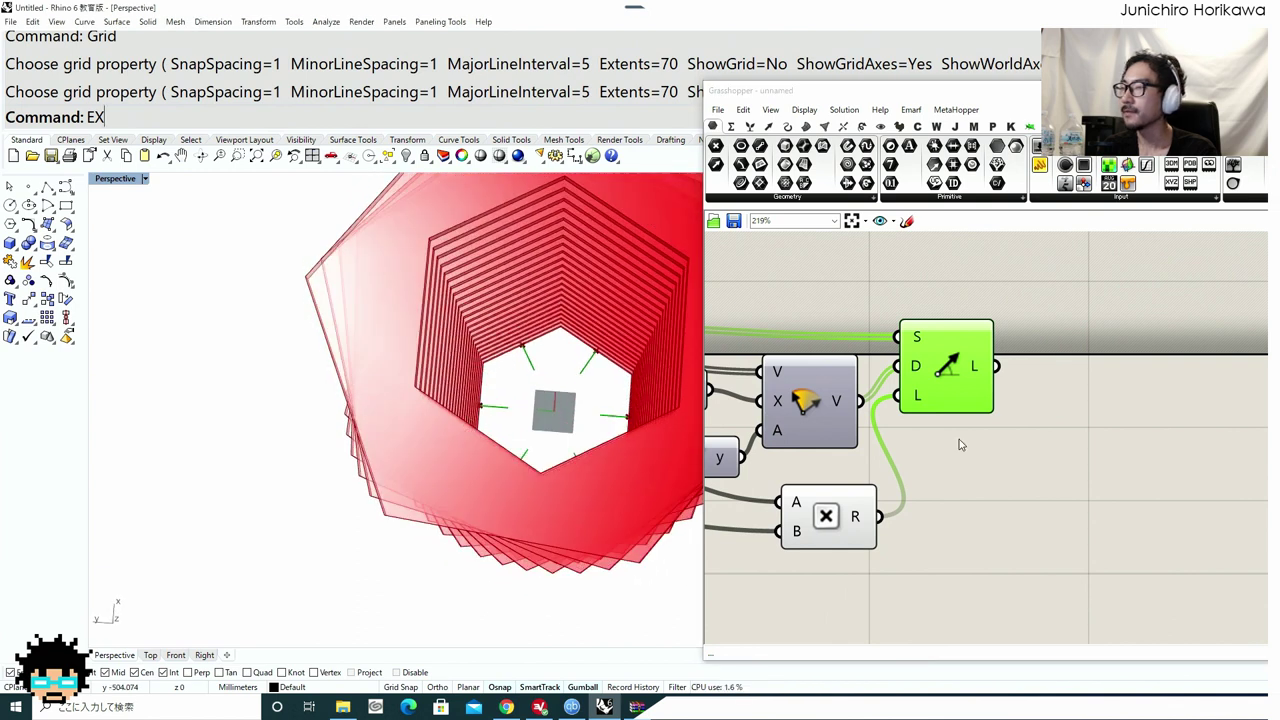
# Add a Move component and connect Line SDL's L output to its G input.
pyautogui.moveTo(959, 444); pyautogui.dragTo(905, 446, button='right')
pyautogui.moveTo(897, 385); pyautogui.dragTo(904, 392)
pyautogui.doubleClick(1018, 427)
pyautogui.write('m')
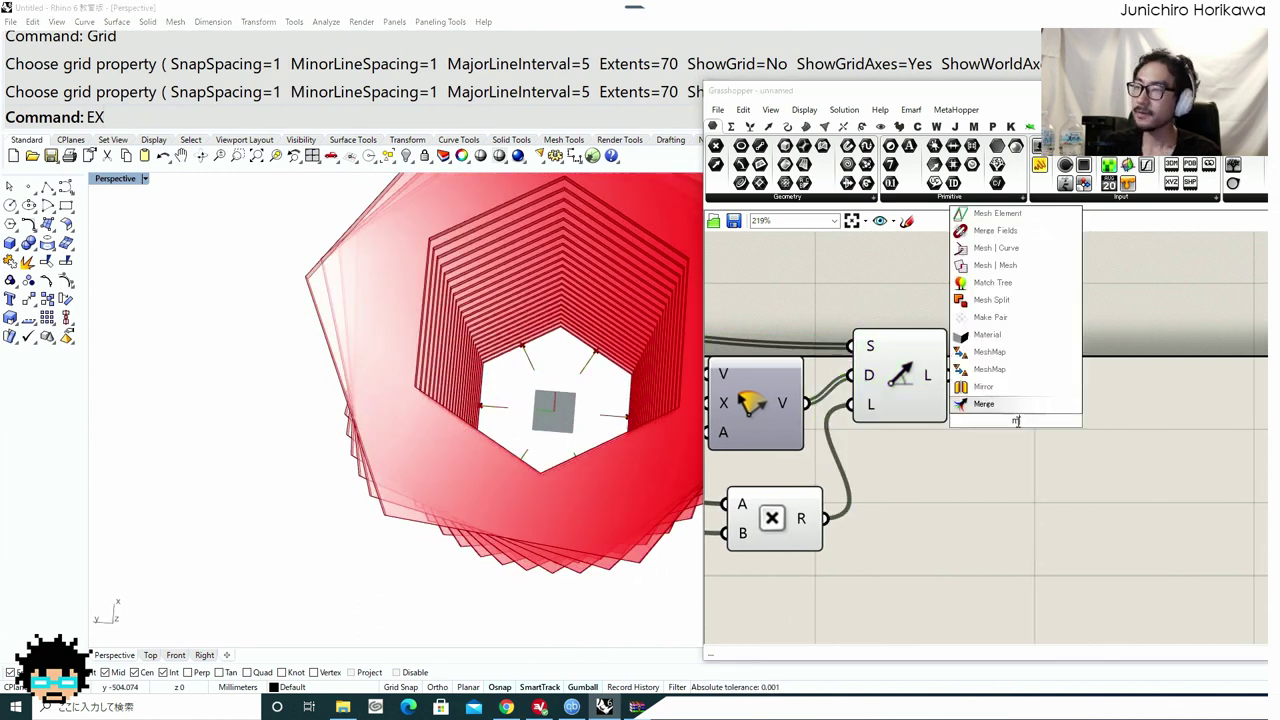
pyautogui.write('ove')
pyautogui.click(1008, 404)
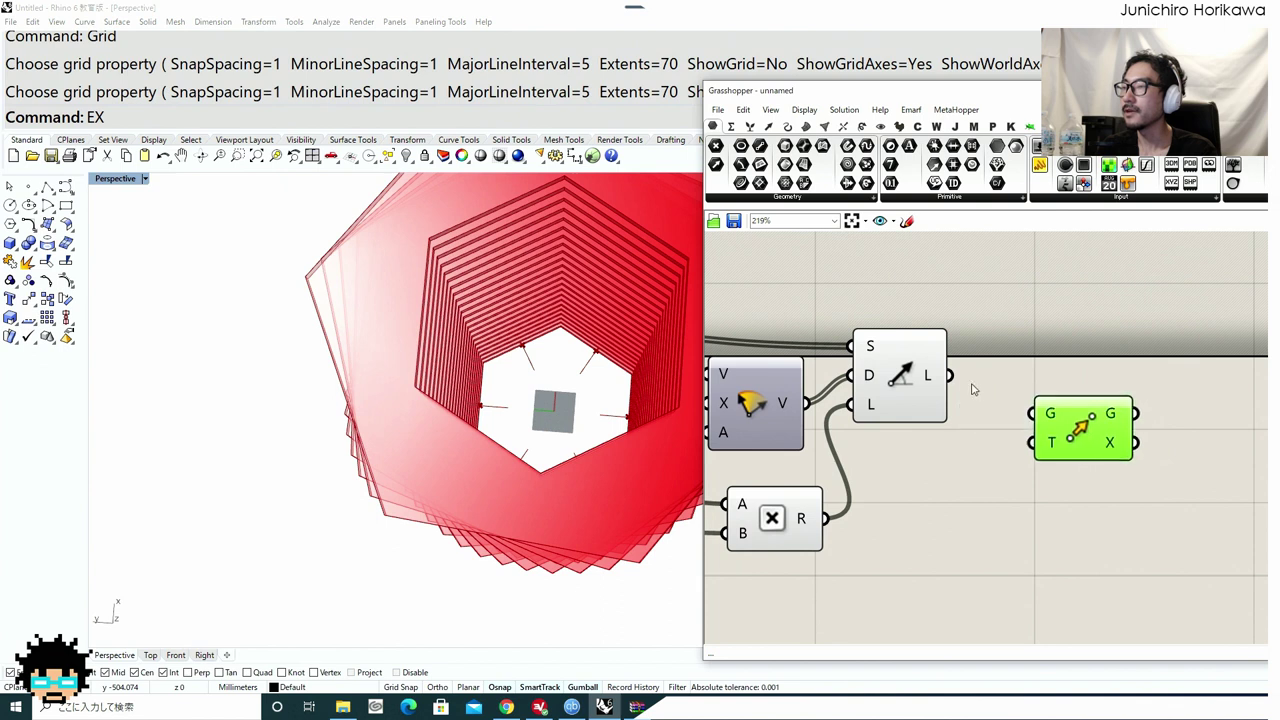
pyautogui.moveTo(1070, 436); pyautogui.dragTo(1115, 432)
pyautogui.moveTo(1058, 462); pyautogui.dragTo(1114, 438, button='right')
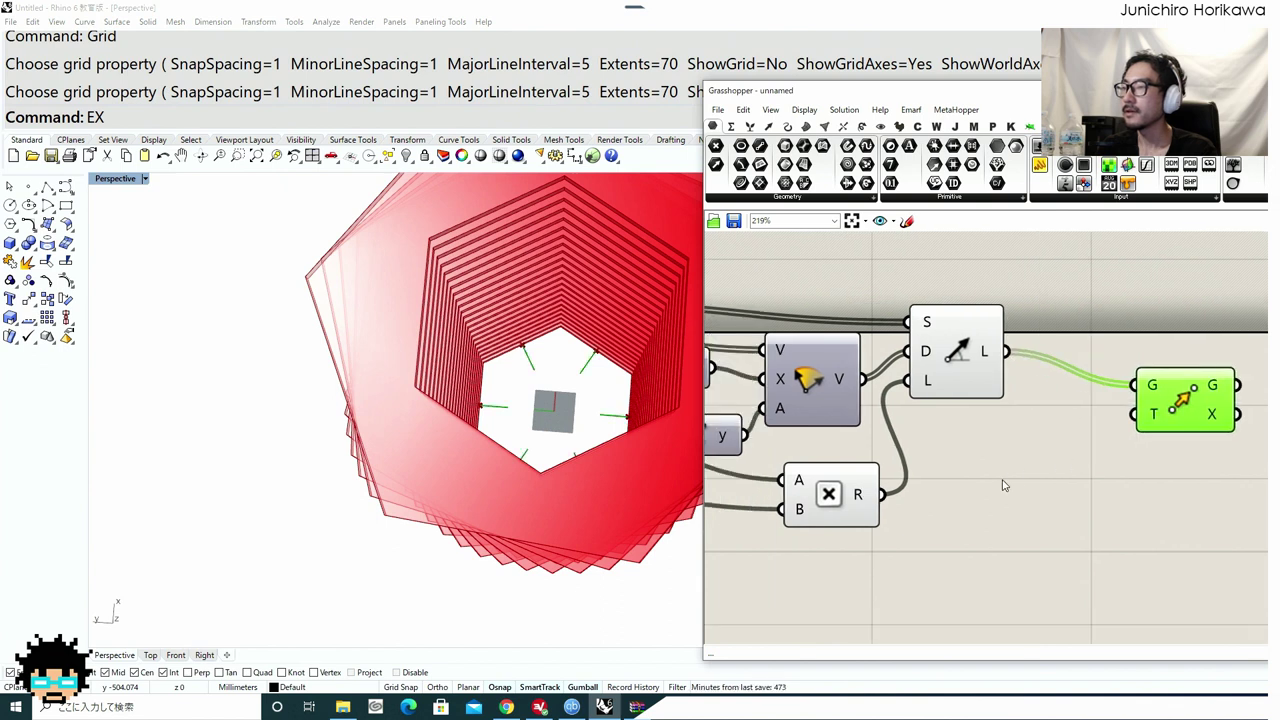
# Add an Amplitude component and connect vector Rotate's V output to its V input.
pyautogui.doubleClick(991, 487)
pyautogui.write('amp')
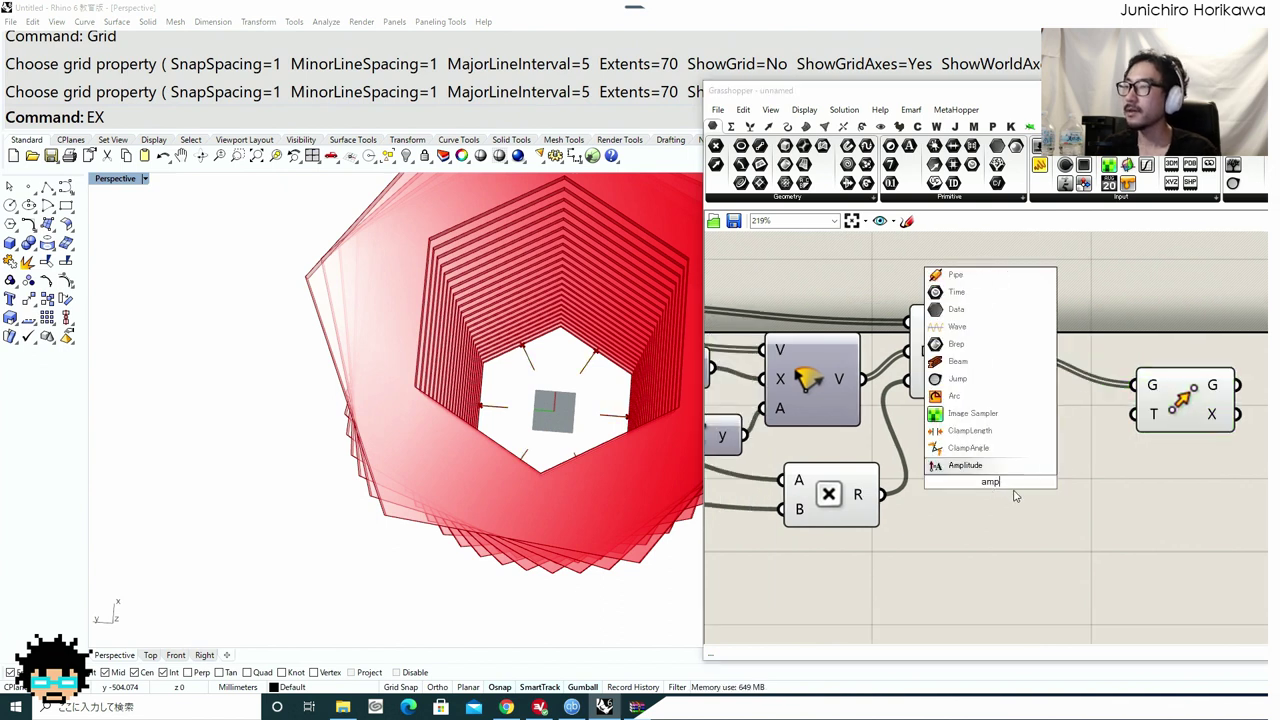
pyautogui.click(998, 472)
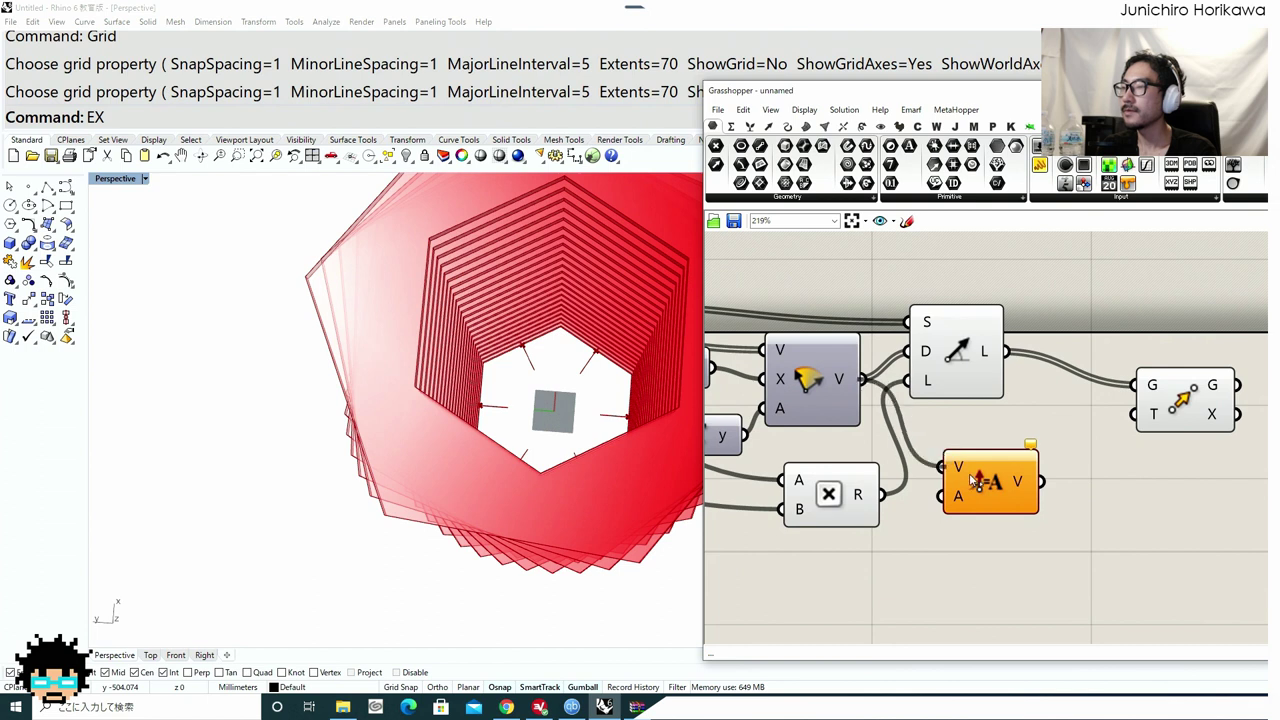
pyautogui.moveTo(973, 482); pyautogui.dragTo(1048, 486)
# Add a second Multiplication component below vector Rotate and connect the first Multiplication's R output to its A input.
pyautogui.doubleClick(958, 539)
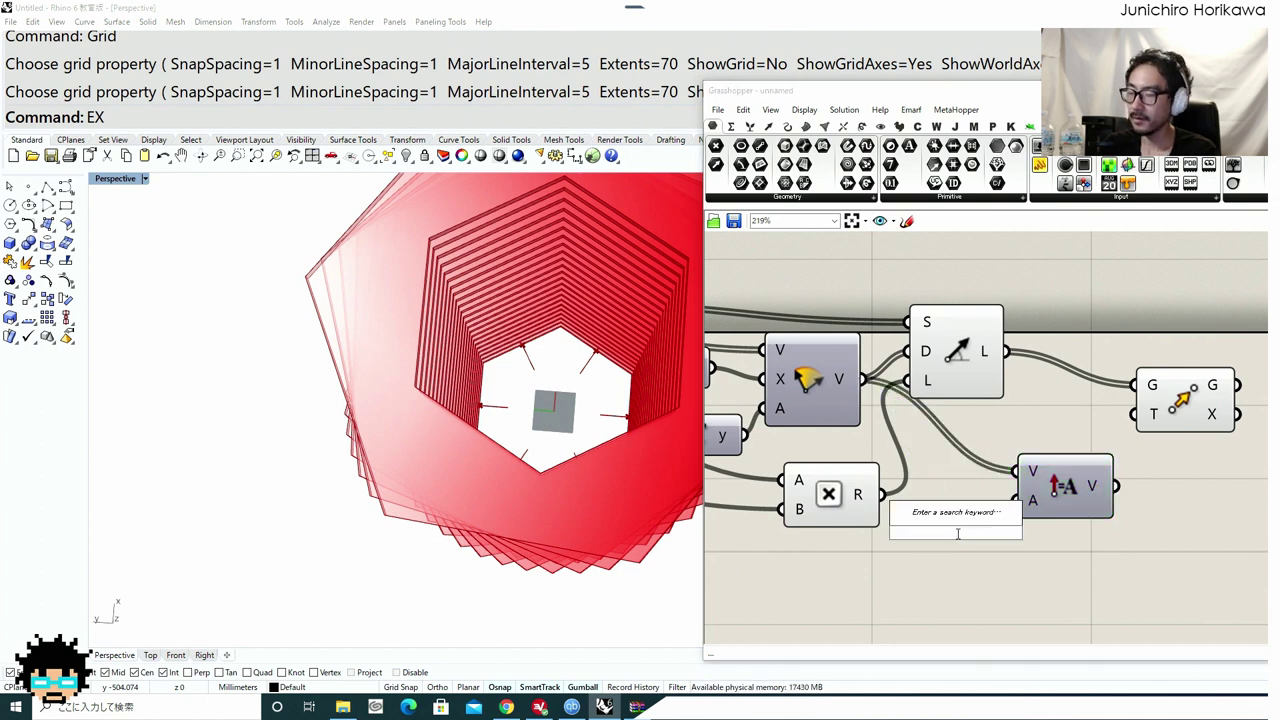
pyautogui.write('mul')
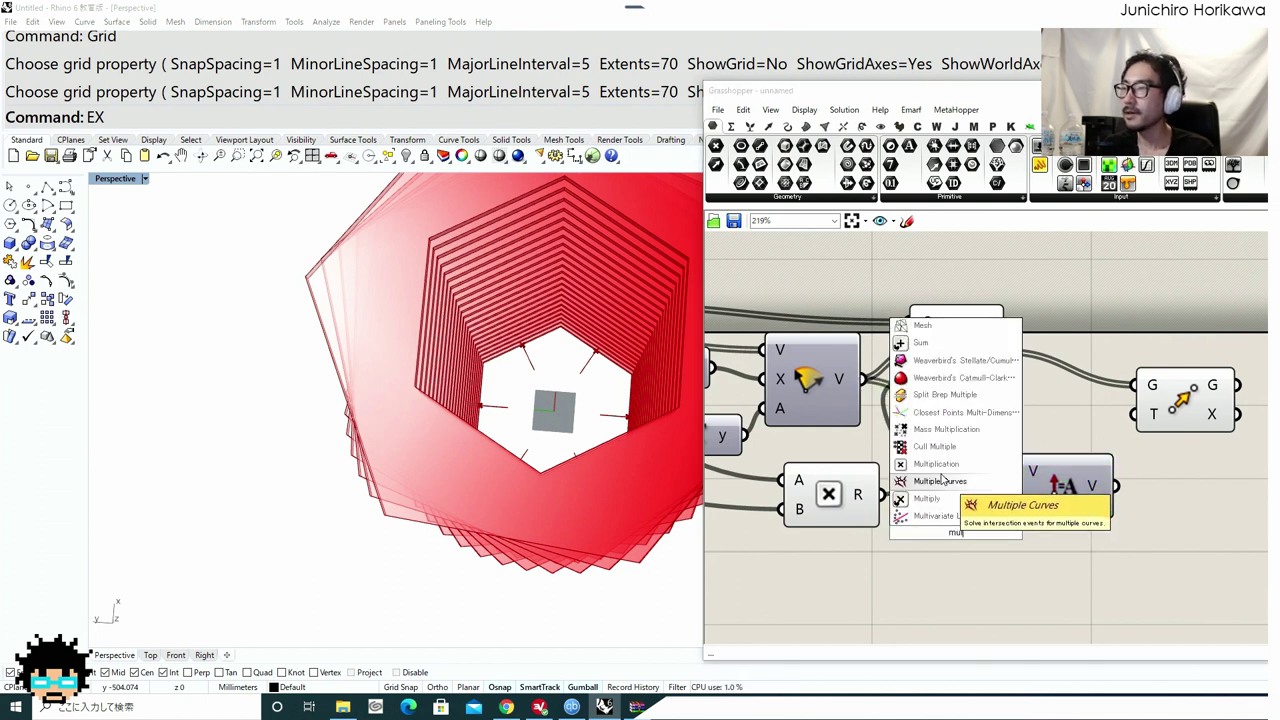
pyautogui.click(941, 465)
pyautogui.moveTo(942, 482); pyautogui.dragTo(1083, 470, button='right')
pyautogui.scroll(-1, 1092, 484)
pyautogui.click(983, 488)
pyautogui.moveTo(983, 491); pyautogui.dragTo(980, 491)
pyautogui.moveTo(1018, 482); pyautogui.dragTo(1032, 504)
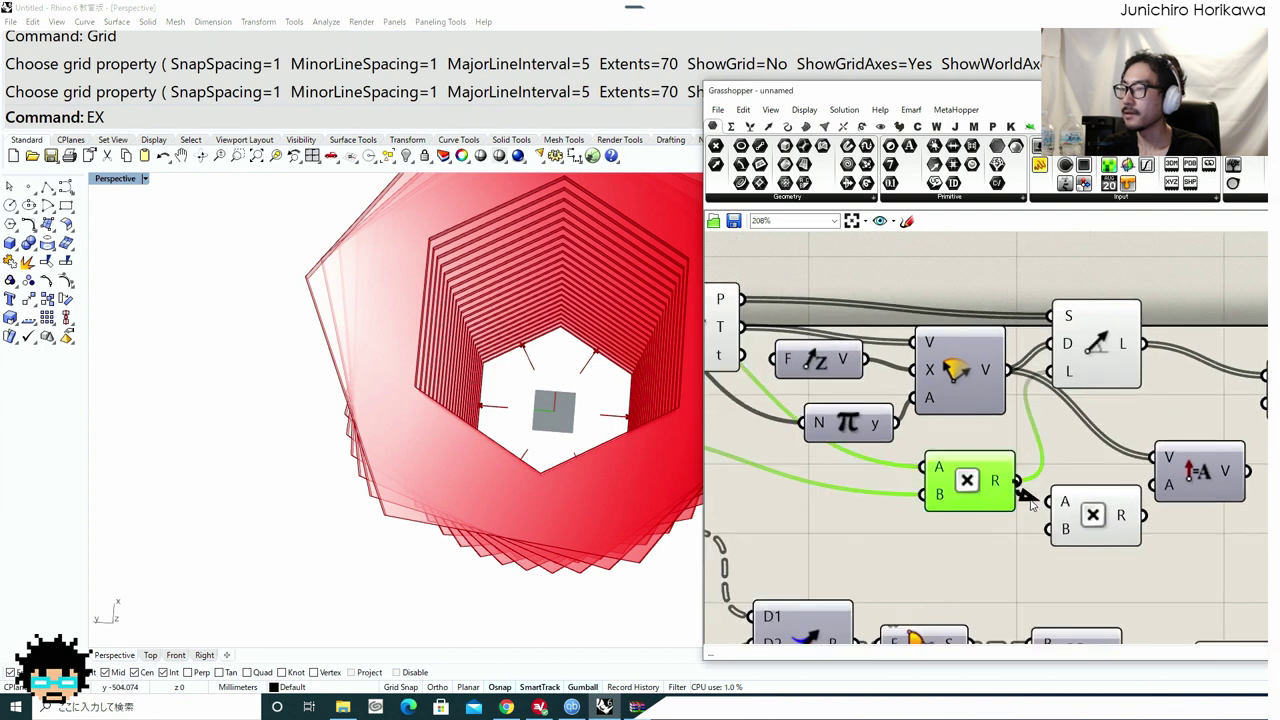
# Connect the 0.5 panel to the second Multiplication's B input.
pyautogui.scroll(-2, 1033, 499)
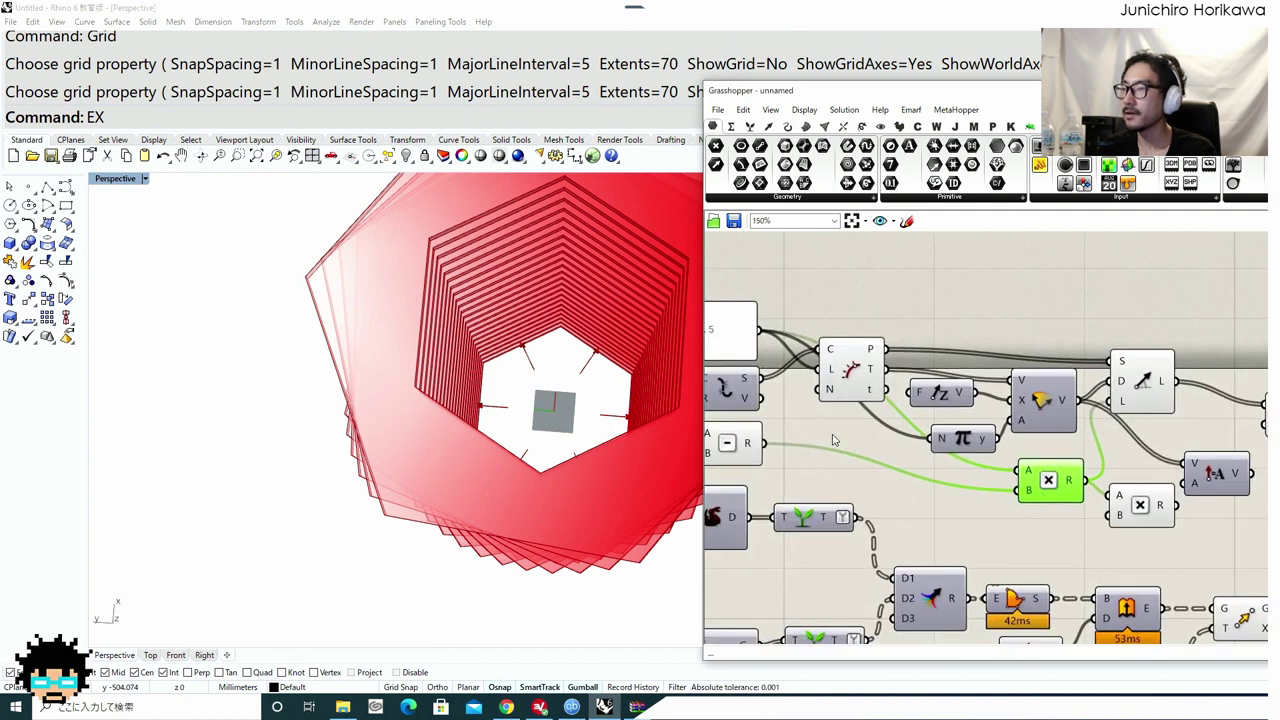
pyautogui.moveTo(1066, 507); pyautogui.dragTo(1129, 521)
pyautogui.moveTo(1189, 493); pyautogui.dragTo(1006, 515, button='right')
# Add a Negative component, connecting the second Multiplication's R output to x and its y output to Amplitude's A input.
pyautogui.moveTo(1035, 490); pyautogui.dragTo(1071, 488)
pyautogui.doubleClick(1051, 532)
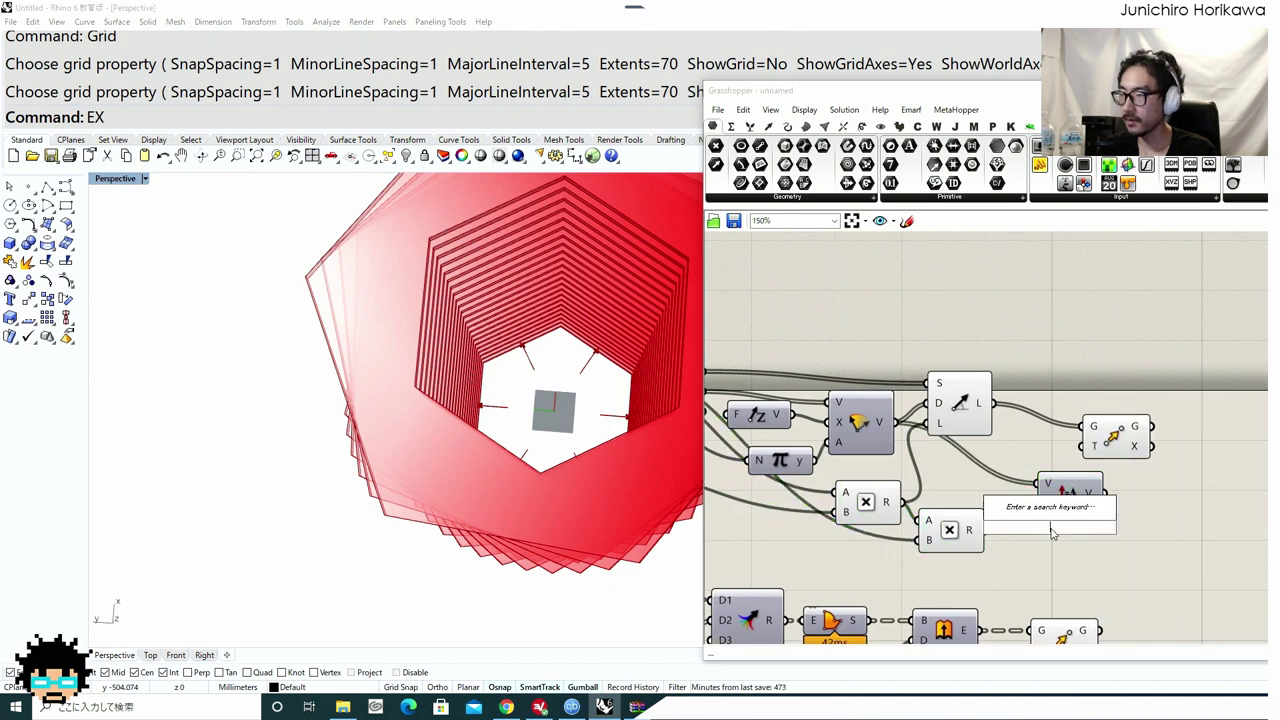
pyautogui.write('ne')
pyautogui.press('Return')
pyautogui.scroll(2, 995, 523)
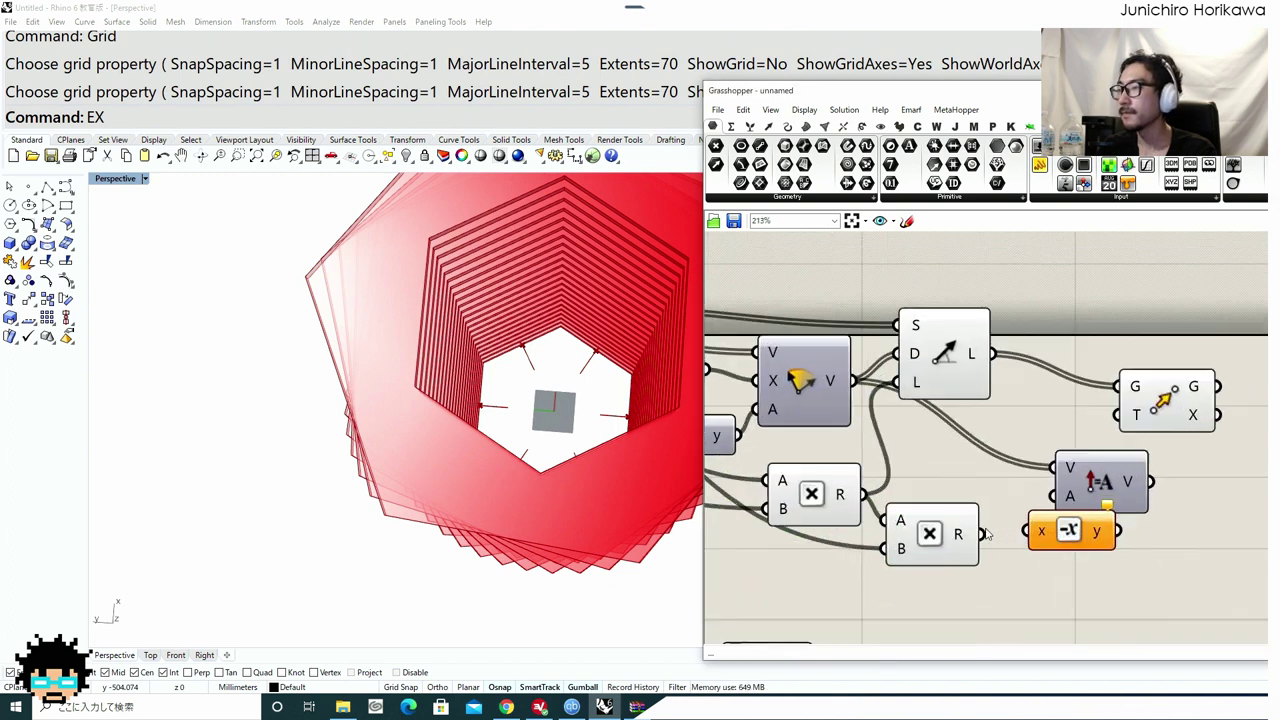
pyautogui.moveTo(981, 534); pyautogui.dragTo(1076, 499)
pyautogui.moveTo(1083, 499); pyautogui.dragTo(1137, 497)
pyautogui.moveTo(1137, 497); pyautogui.dragTo(1020, 548, button='right')
# Connect Amplitude's V output to Move's T input, and turn off the preview of Line SDL.
pyautogui.moveTo(1040, 468); pyautogui.dragTo(1129, 470)
pyautogui.moveTo(1103, 529); pyautogui.dragTo(1106, 475)
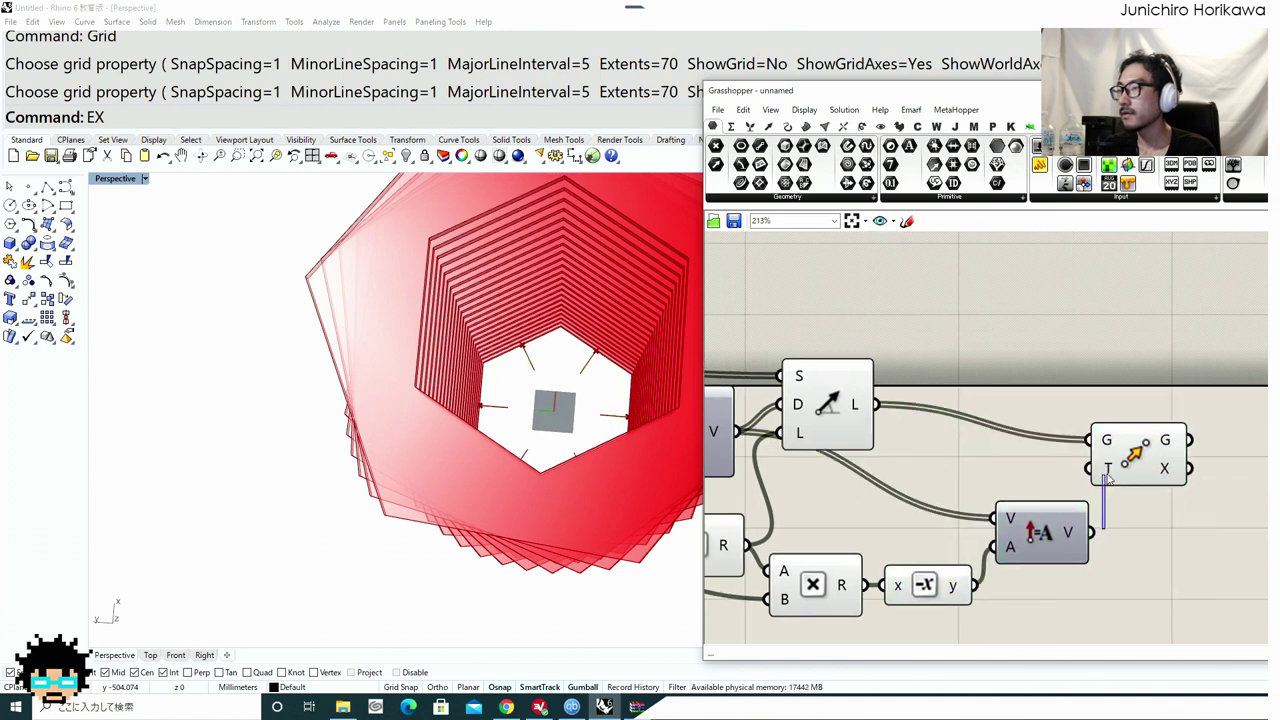
pyautogui.moveTo(1102, 509); pyautogui.dragTo(1000, 499, button='right')
pyautogui.scroll(-4, 883, 509)
pyautogui.scroll(2, 772, 450)
pyautogui.moveTo(945, 539); pyautogui.dragTo(888, 488)
pyautogui.middleClick(887, 490)
pyautogui.click(932, 455)
pyautogui.moveTo(1150, 518); pyautogui.dragTo(987, 475, button='right')
# Add an Extrude component after Move and connect Move's G output to its B input.
pyautogui.scroll(4, 987, 474)
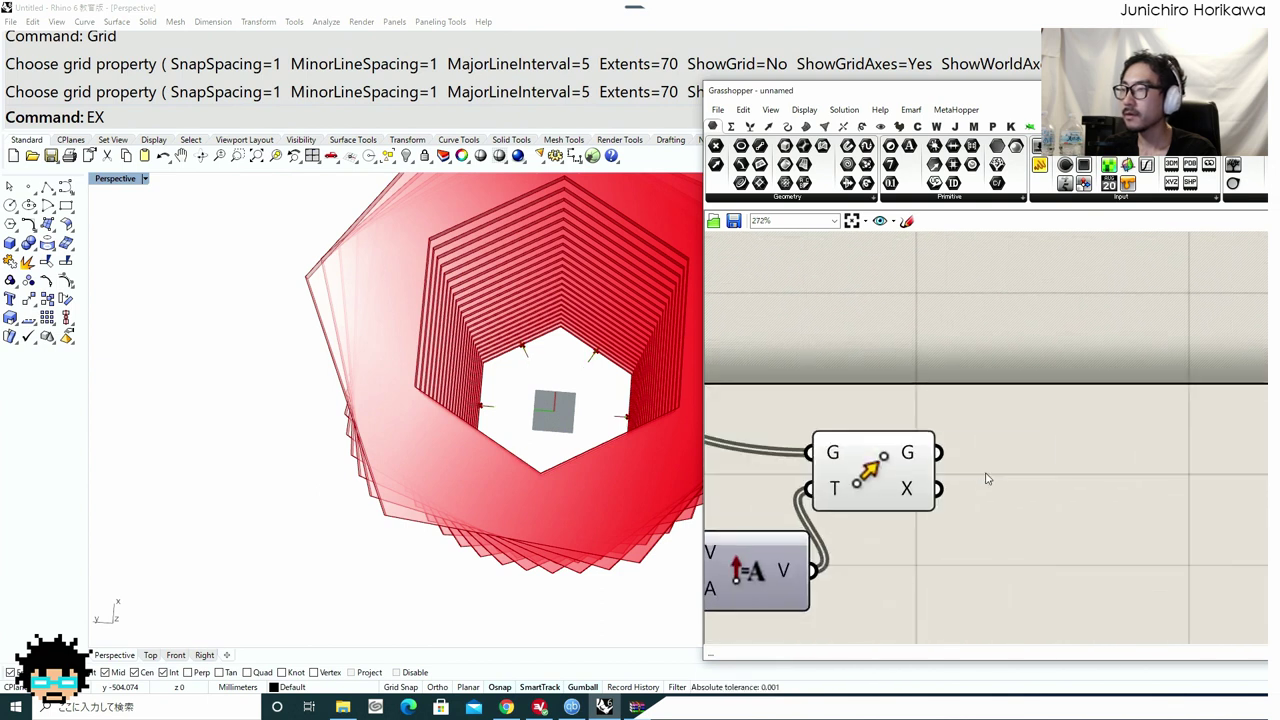
pyautogui.doubleClick(987, 474)
pyautogui.write('extrude')
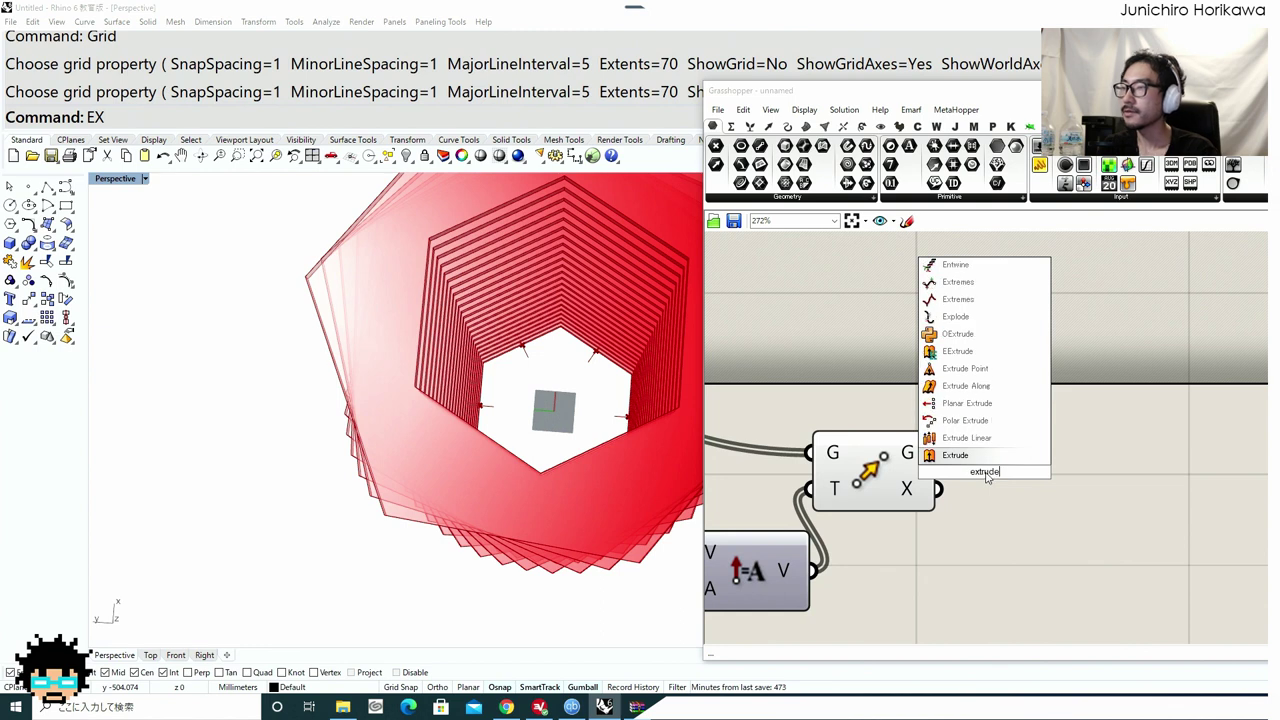
pyautogui.press('Return')
pyautogui.scroll(3, 984, 471)
pyautogui.moveTo(981, 470); pyautogui.dragTo(1047, 478)
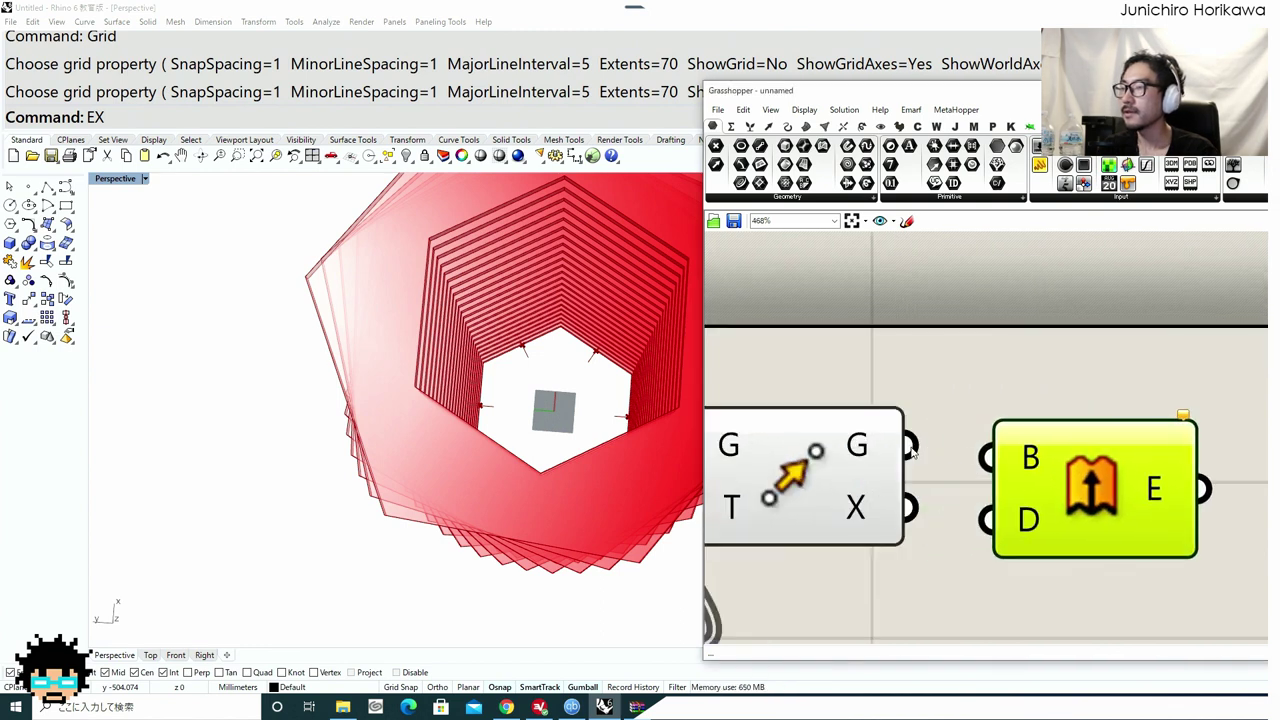
pyautogui.scroll(-7, 912, 452)
# Add a Number parameter near the definition's input sliders and wire an existing slider into it.
pyautogui.moveTo(378, 537); pyautogui.dragTo(349, 517, button='right')
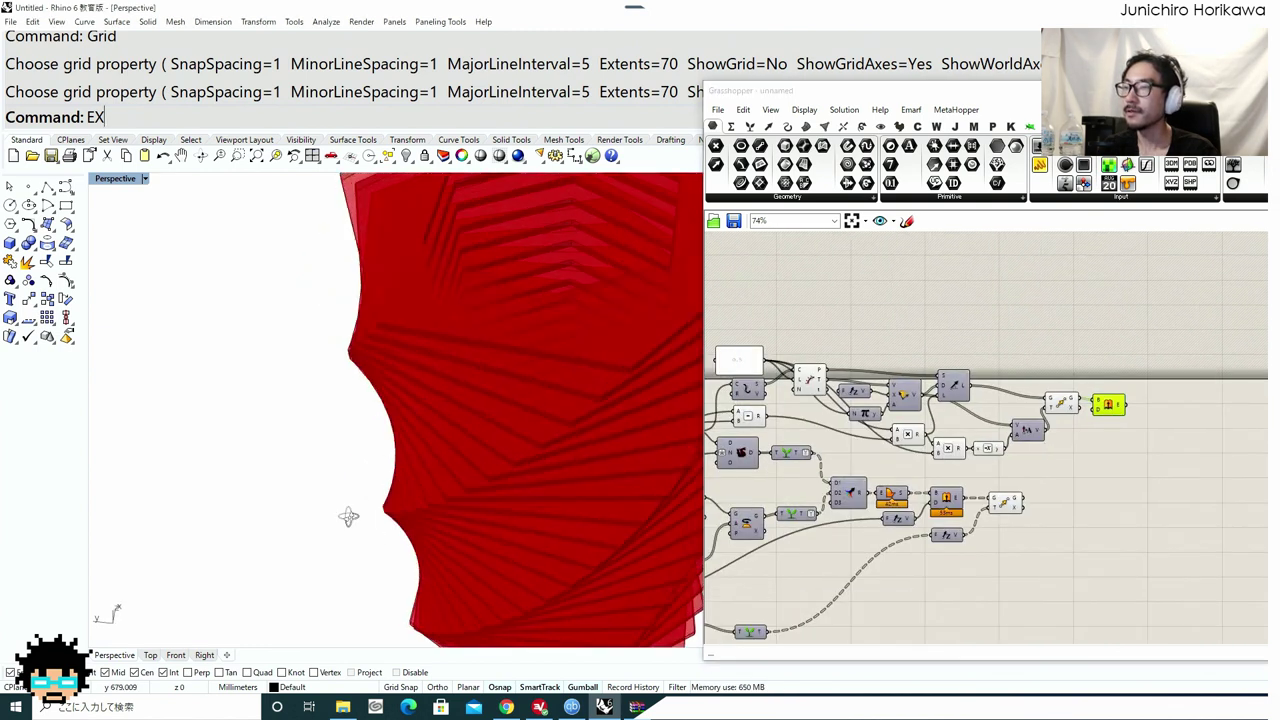
pyautogui.scroll(-6, 550, 460)
pyautogui.scroll(4, 912, 540)
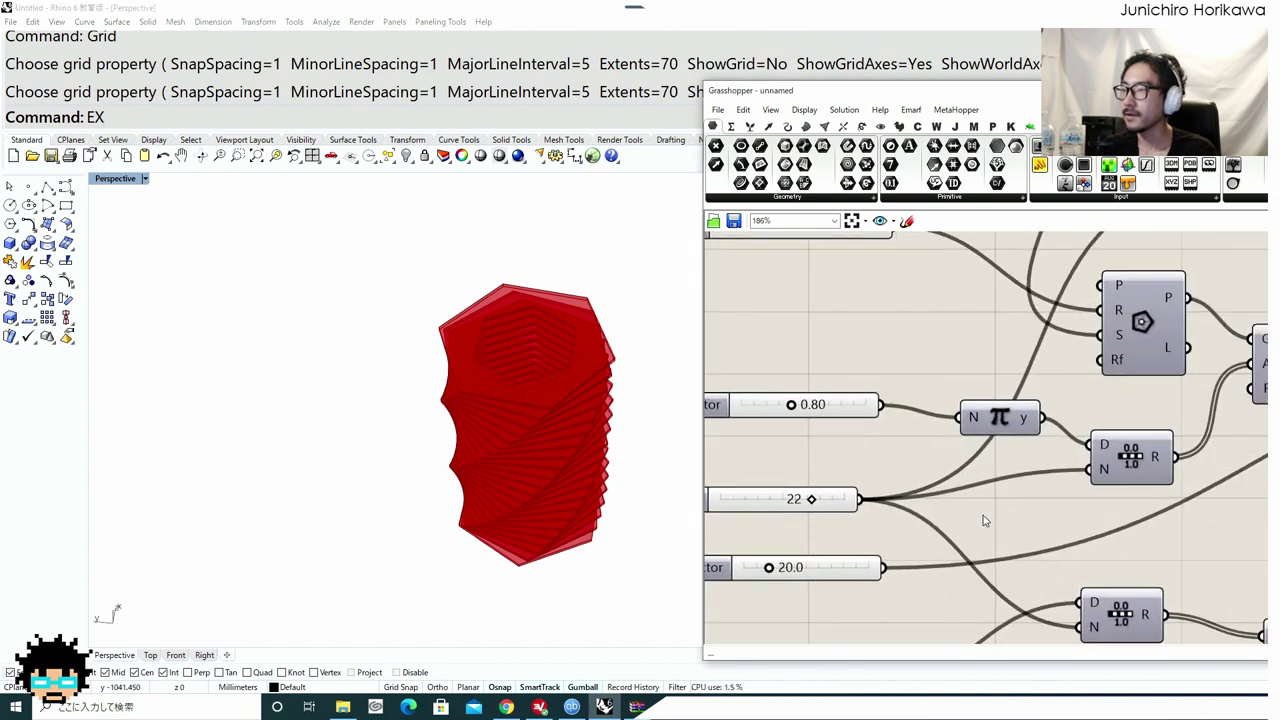
pyautogui.doubleClick(983, 515)
pyautogui.write('num')
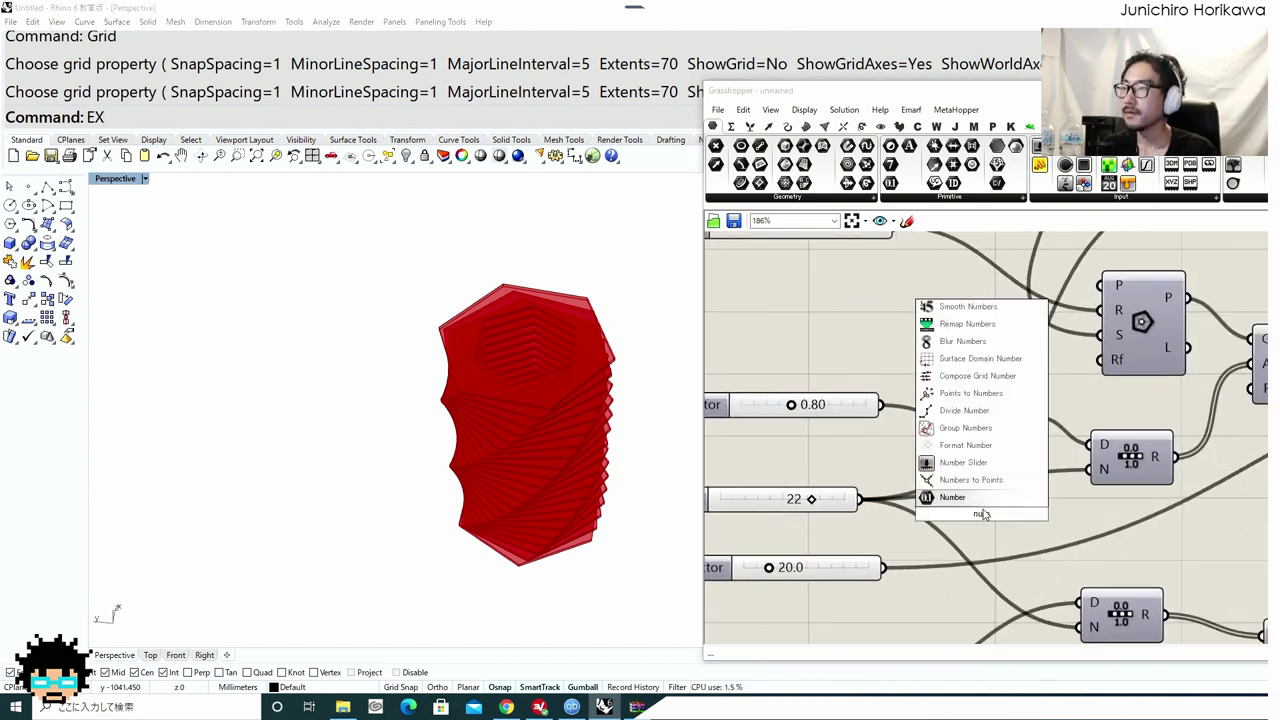
pyautogui.press('Return')
pyautogui.moveTo(941, 514); pyautogui.dragTo(942, 515)
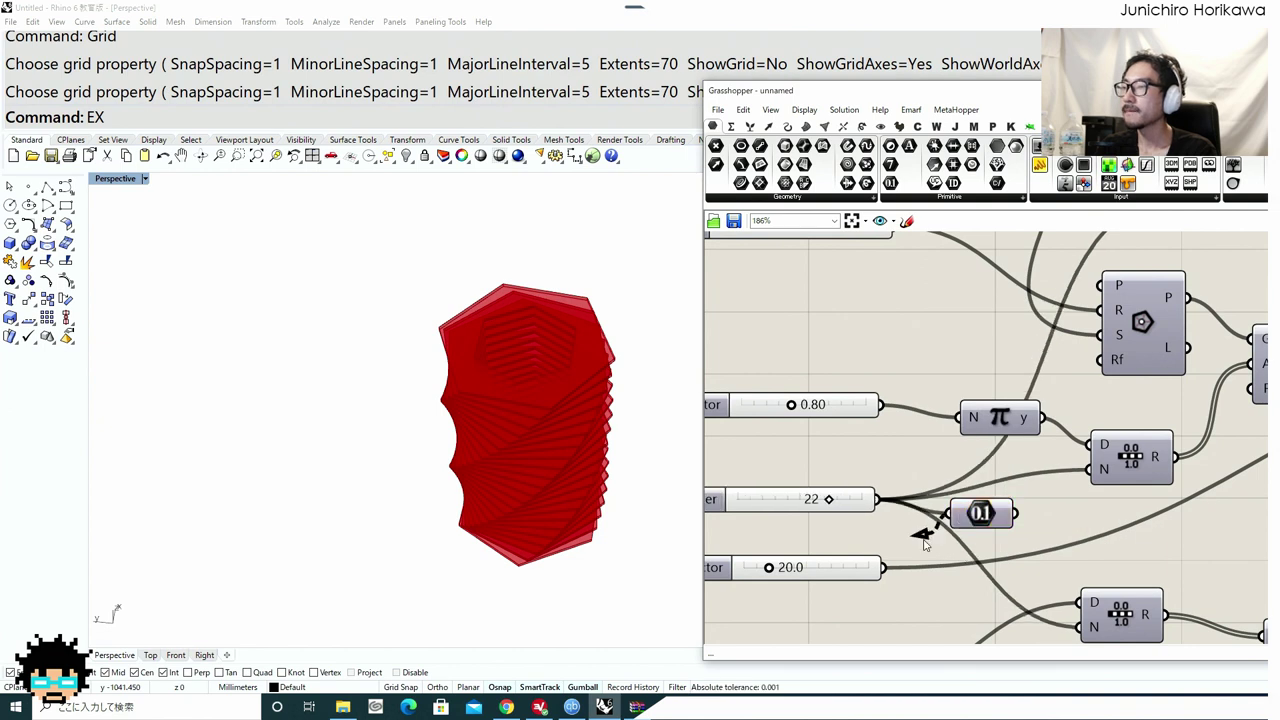
pyautogui.scroll(-3, 938, 548)
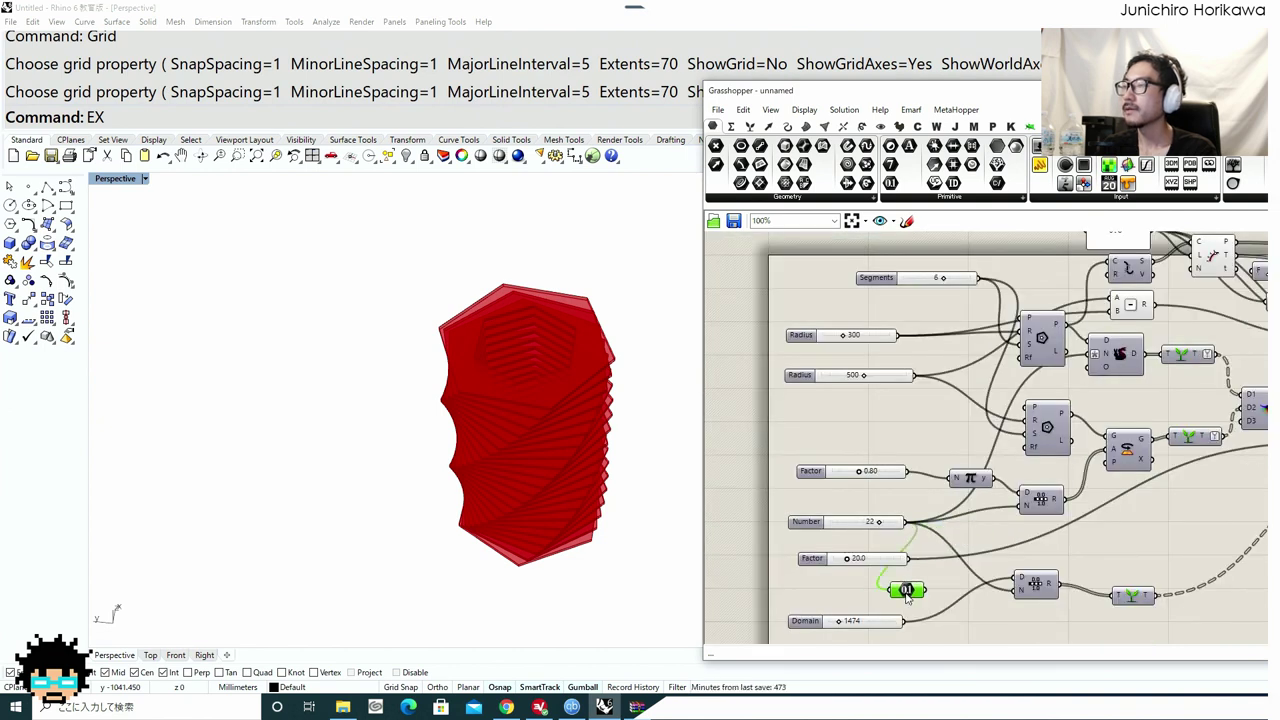
# Move the Number parameter across the definition to the space between Line SDL and Move.
pyautogui.moveTo(906, 597); pyautogui.dragTo(931, 456)
pyautogui.scroll(-5, 1051, 540)
pyautogui.moveTo(931, 456); pyautogui.dragTo(836, 468, button='right')
pyautogui.scroll(5, 846, 477)
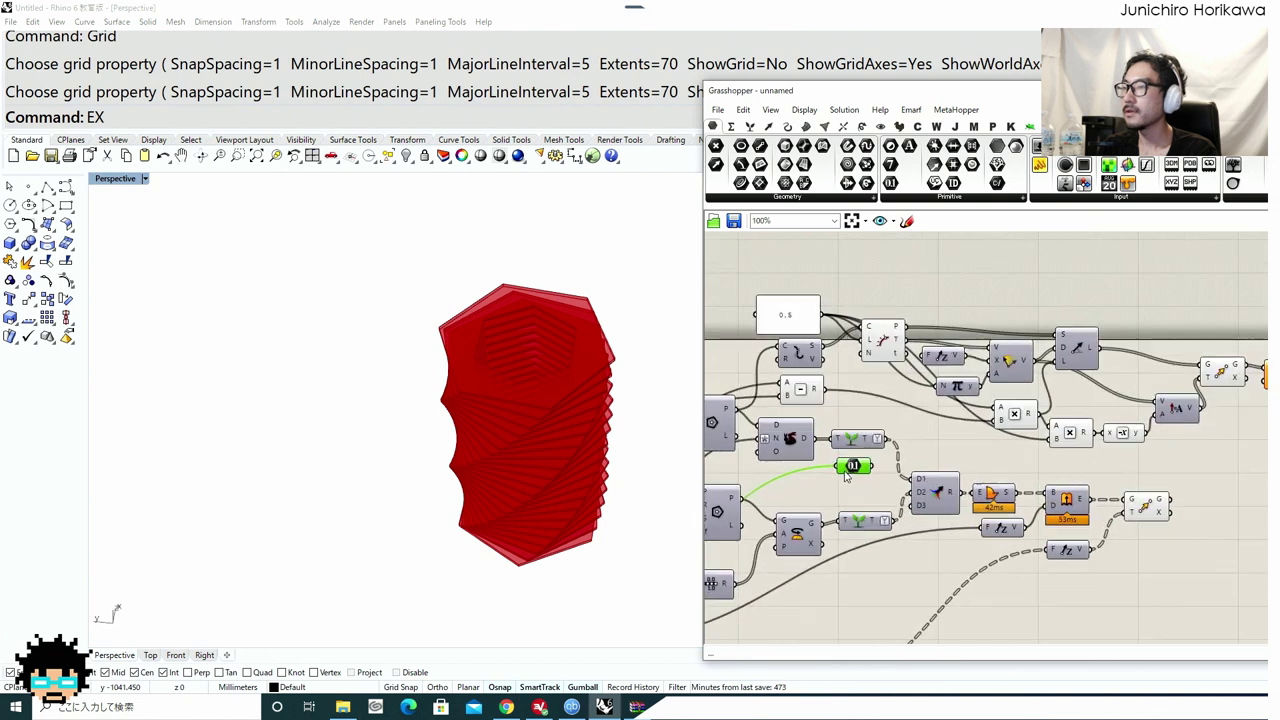
pyautogui.moveTo(847, 475); pyautogui.dragTo(1102, 400)
pyautogui.moveTo(1178, 383); pyautogui.dragTo(948, 416, button='right')
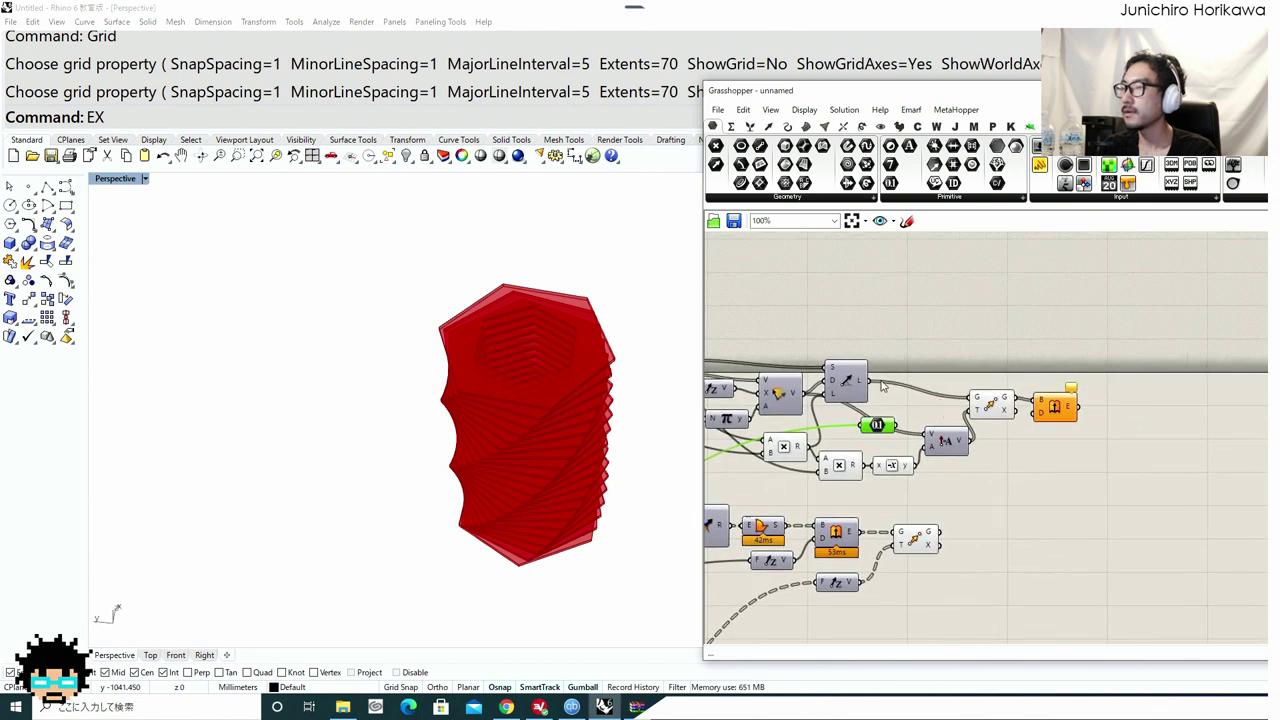
pyautogui.scroll(3, 882, 388)
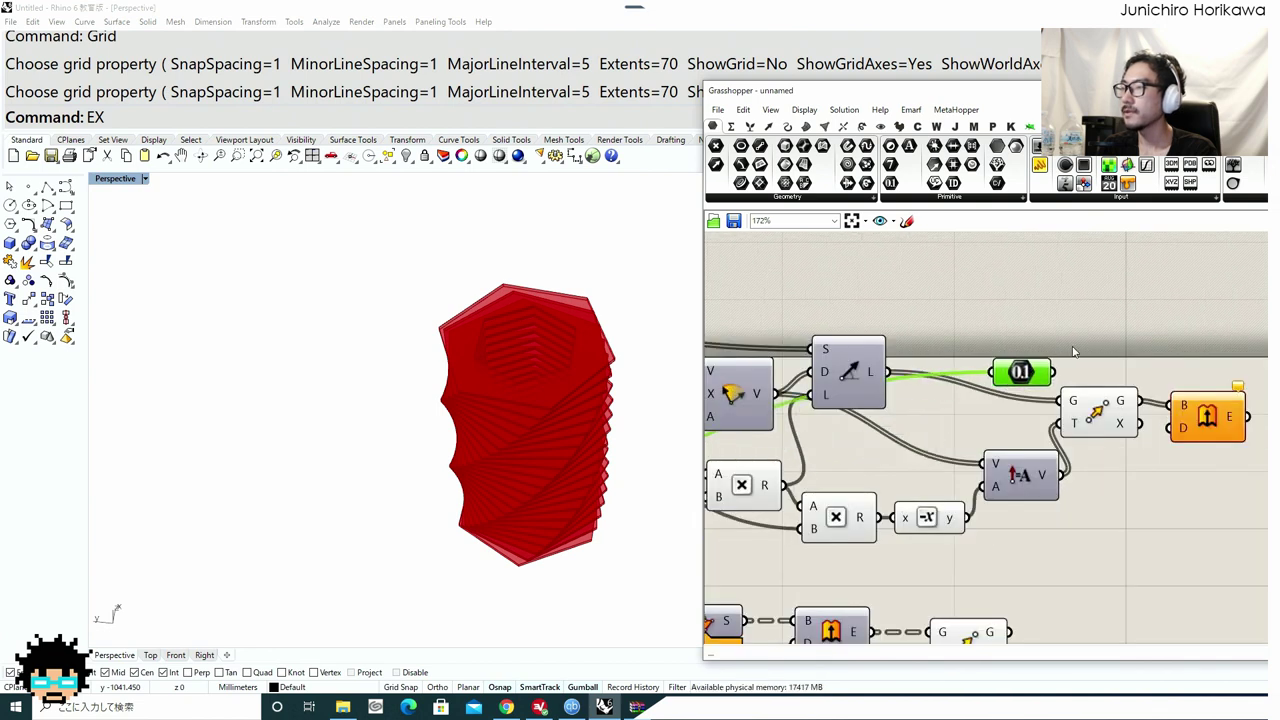
pyautogui.scroll(3, 987, 358)
pyautogui.moveTo(636, 364); pyautogui.dragTo(656, 388, button='right')
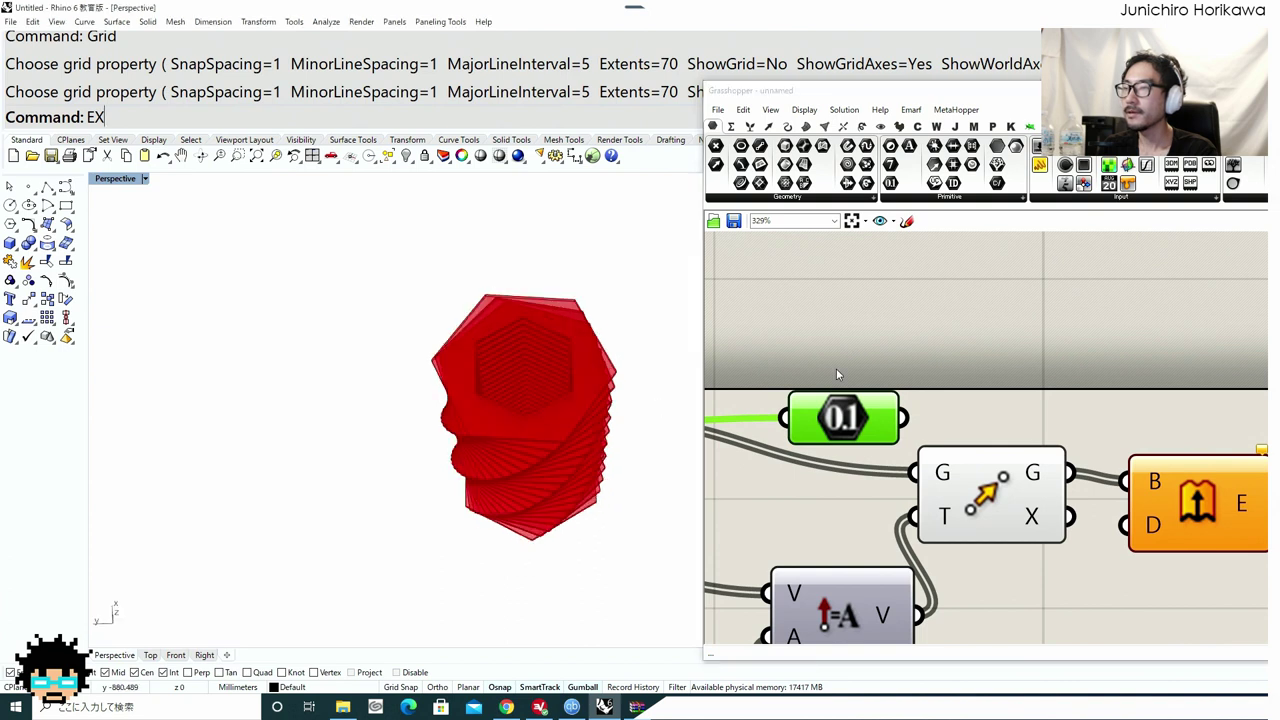
pyautogui.scroll(-4, 1053, 374)
pyautogui.moveTo(813, 384); pyautogui.dragTo(1003, 378, button='right')
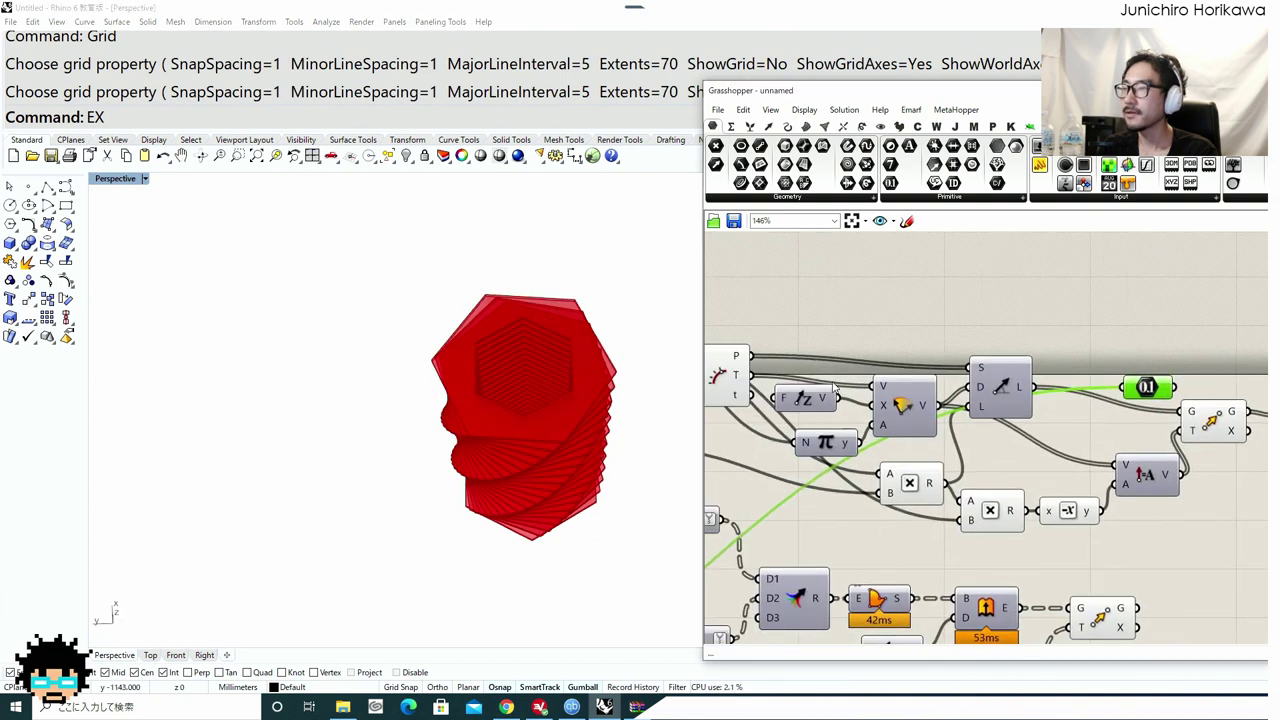
pyautogui.moveTo(784, 374); pyautogui.dragTo(879, 396, button='right')
pyautogui.doubleClick(904, 339)
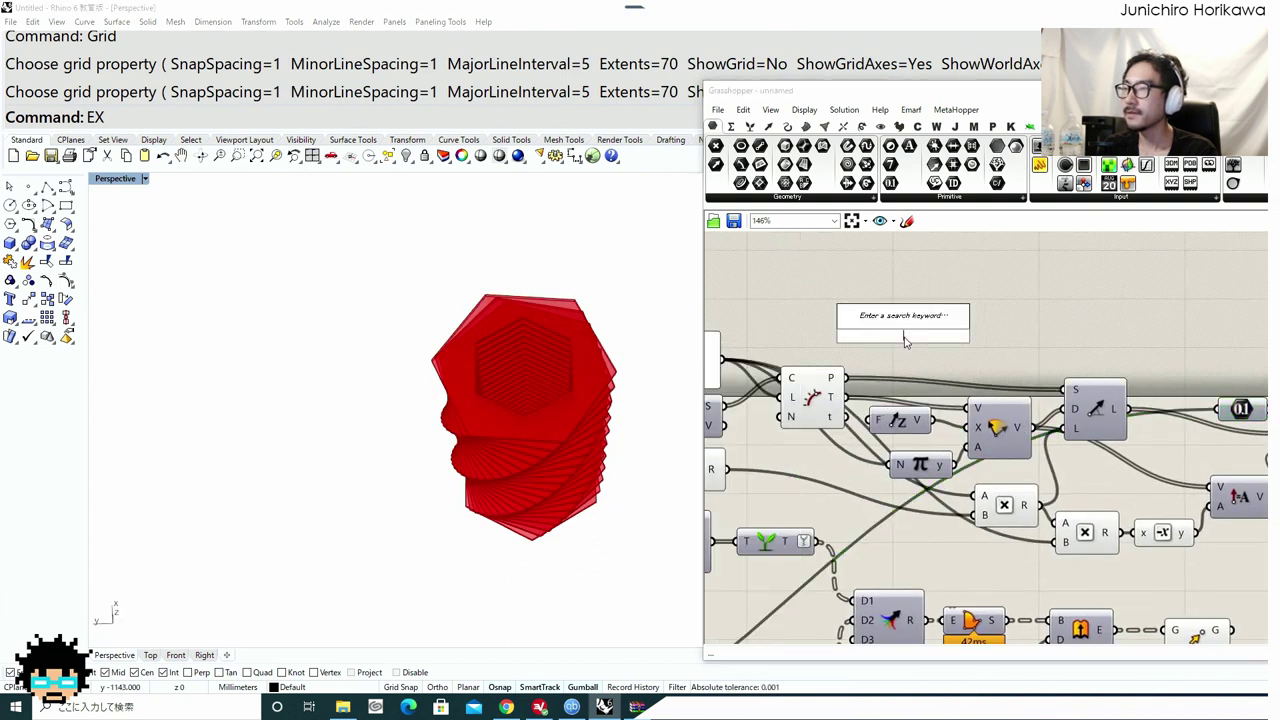
pyautogui.write('ex')
pyautogui.press('BackSpace')
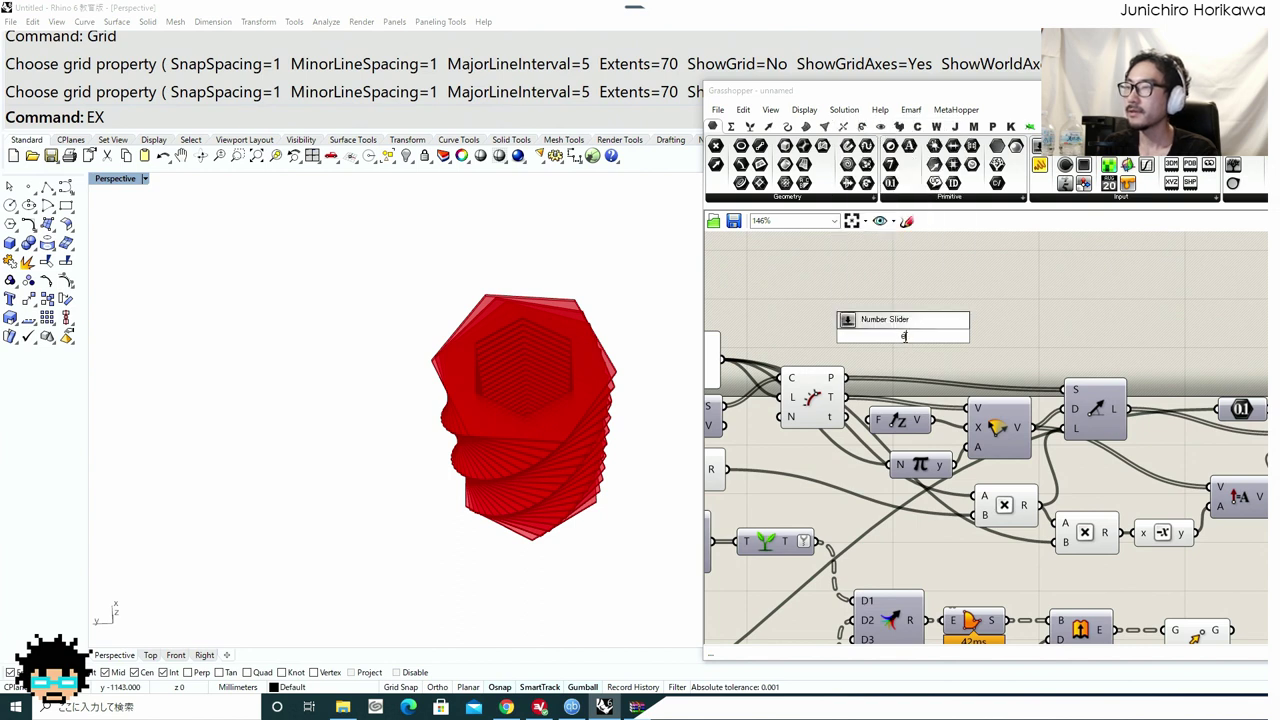
pyautogui.click(925, 363)
pyautogui.doubleClick(915, 364)
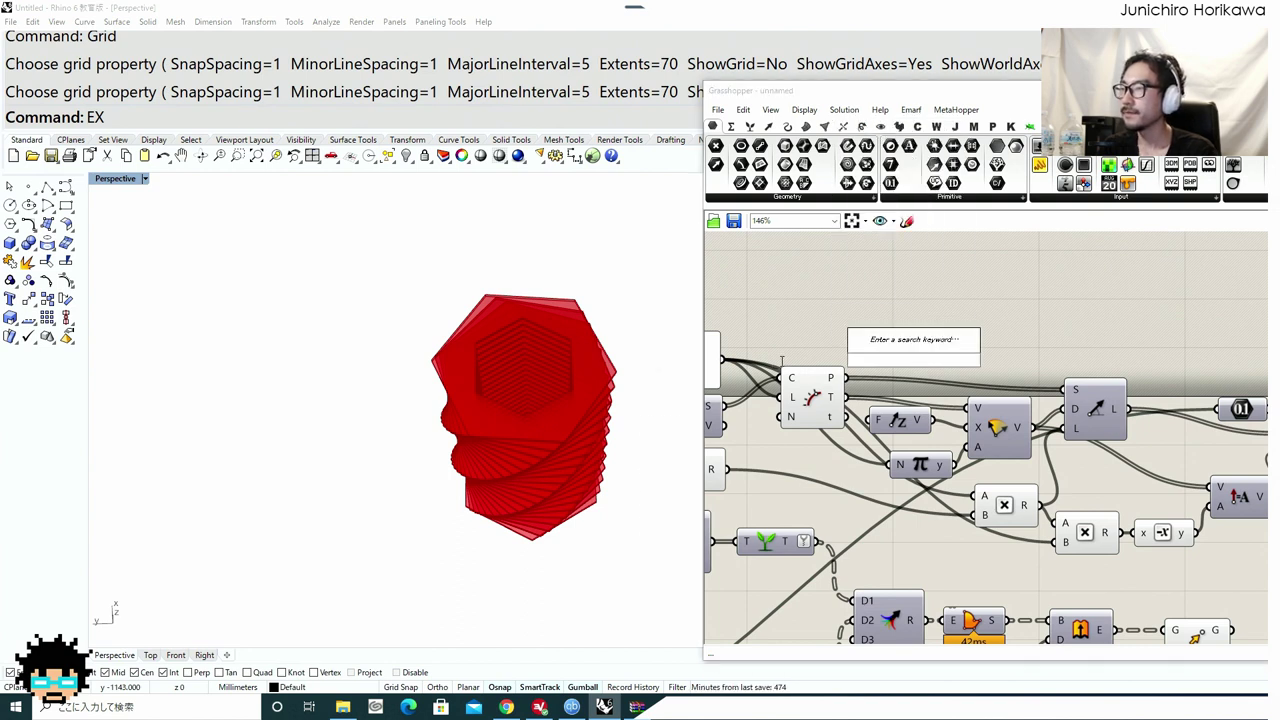
pyautogui.click(904, 382)
pyautogui.moveTo(904, 382); pyautogui.dragTo(846, 391, button='right')
# Add another Amplitude component, connecting Evaluate Length's T output to its V input and the Number parameter to its A input.
pyautogui.doubleClick(881, 337)
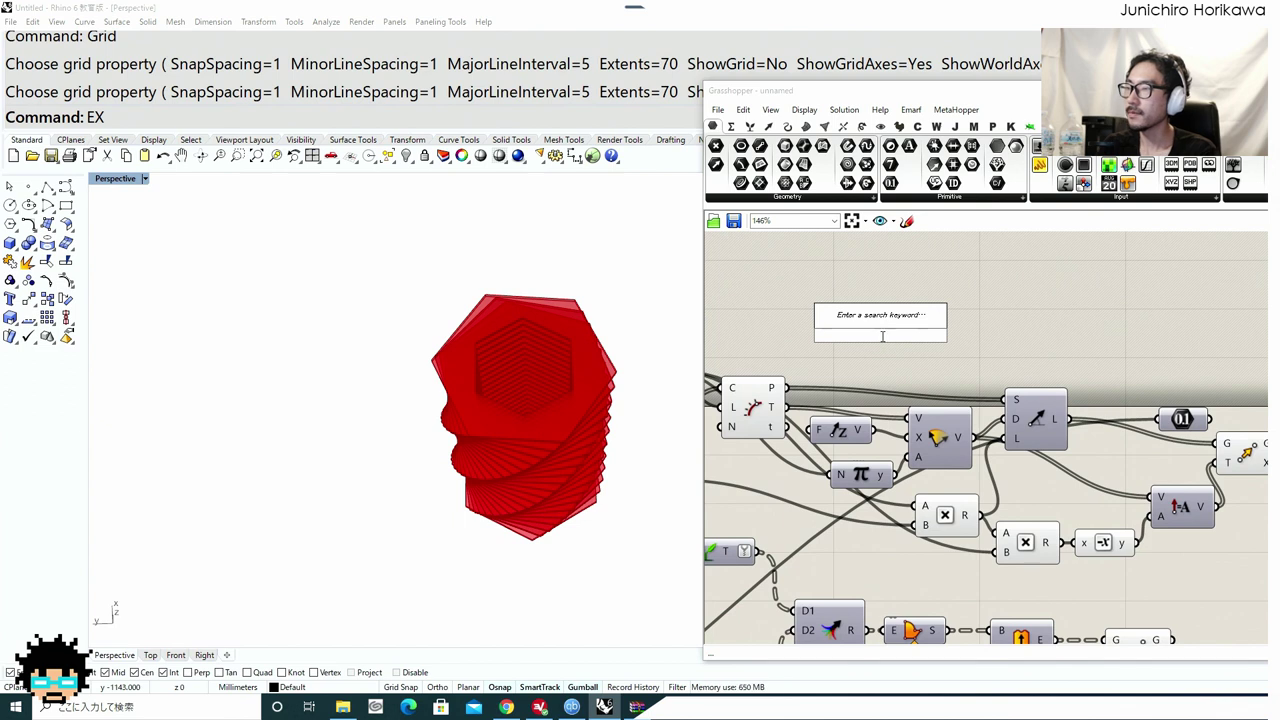
pyautogui.write('amp')
pyautogui.click(877, 322)
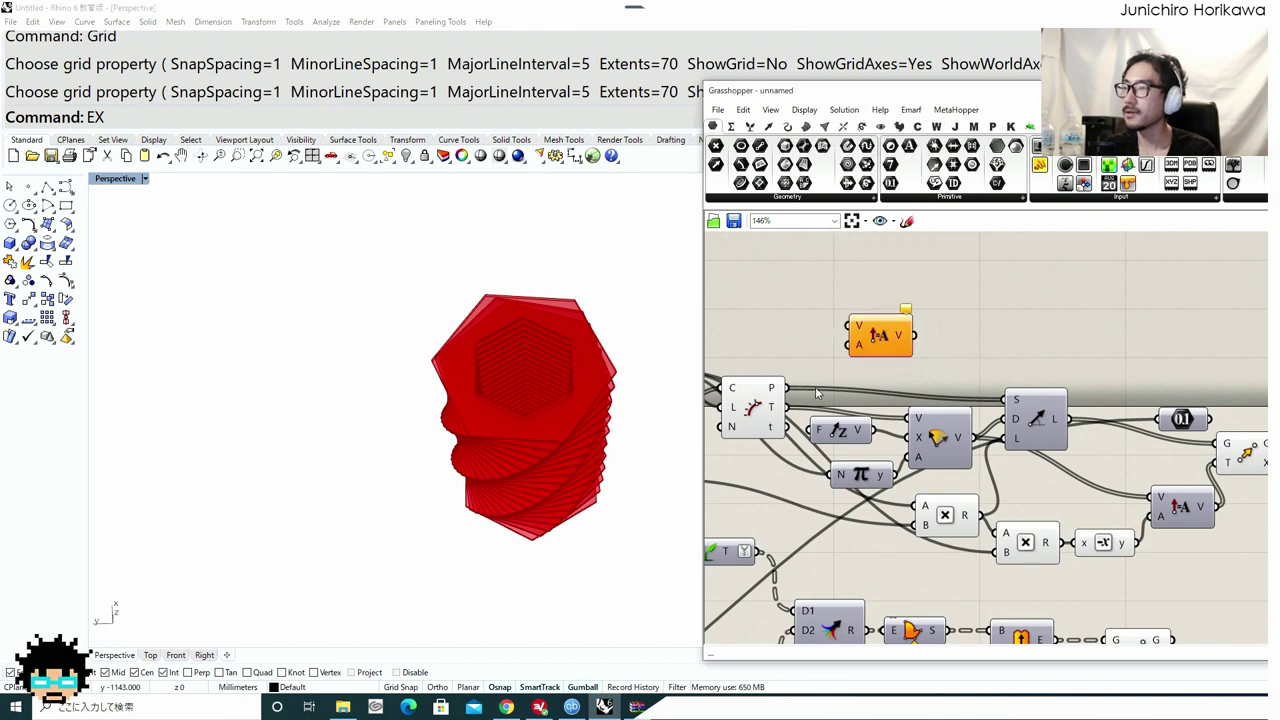
pyautogui.moveTo(848, 330); pyautogui.dragTo(849, 328)
pyautogui.moveTo(878, 346); pyautogui.dragTo(1248, 377)
pyautogui.moveTo(1238, 378); pyautogui.dragTo(1055, 388, button='right')
pyautogui.scroll(1, 1052, 396)
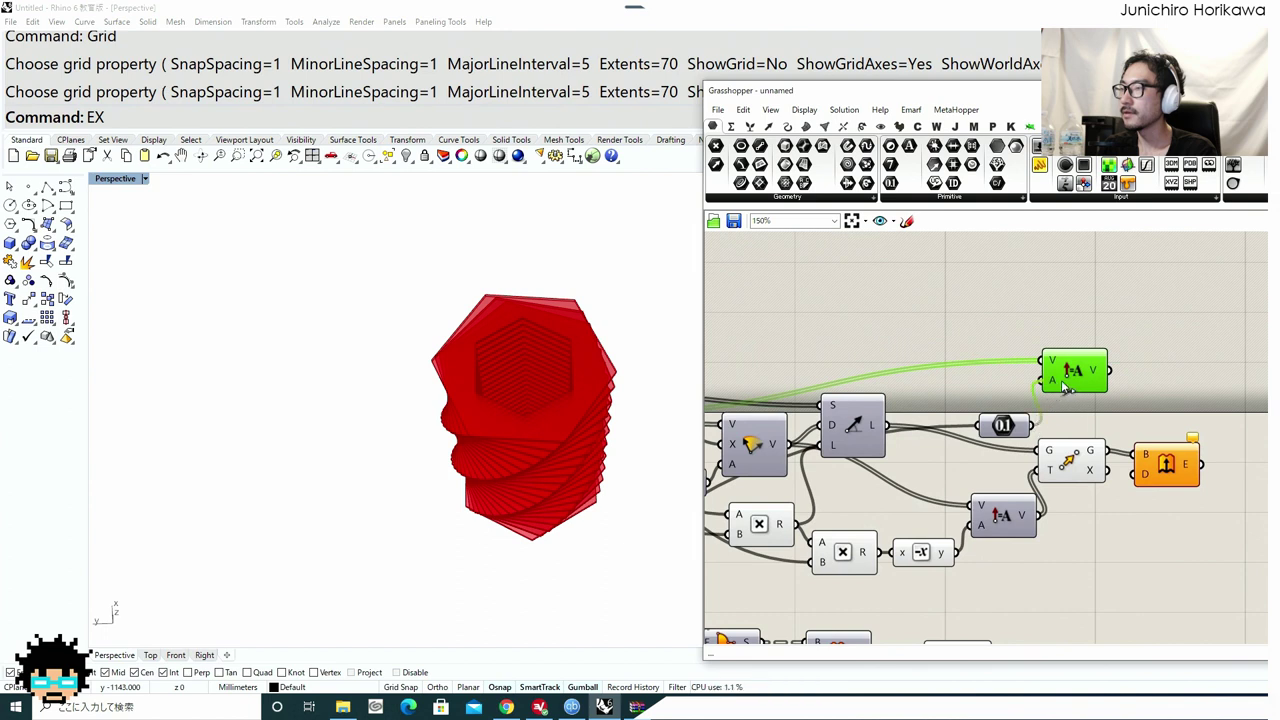
# Place the new Amplitude and the Number parameter below the first Amplitude, and connect the new Amplitude's V output to Extrude's D input.
pyautogui.moveTo(1063, 384); pyautogui.dragTo(1065, 414)
pyautogui.moveTo(1082, 349); pyautogui.dragTo(1006, 436)
pyautogui.moveTo(1072, 394); pyautogui.dragTo(1049, 568)
pyautogui.click(1096, 527)
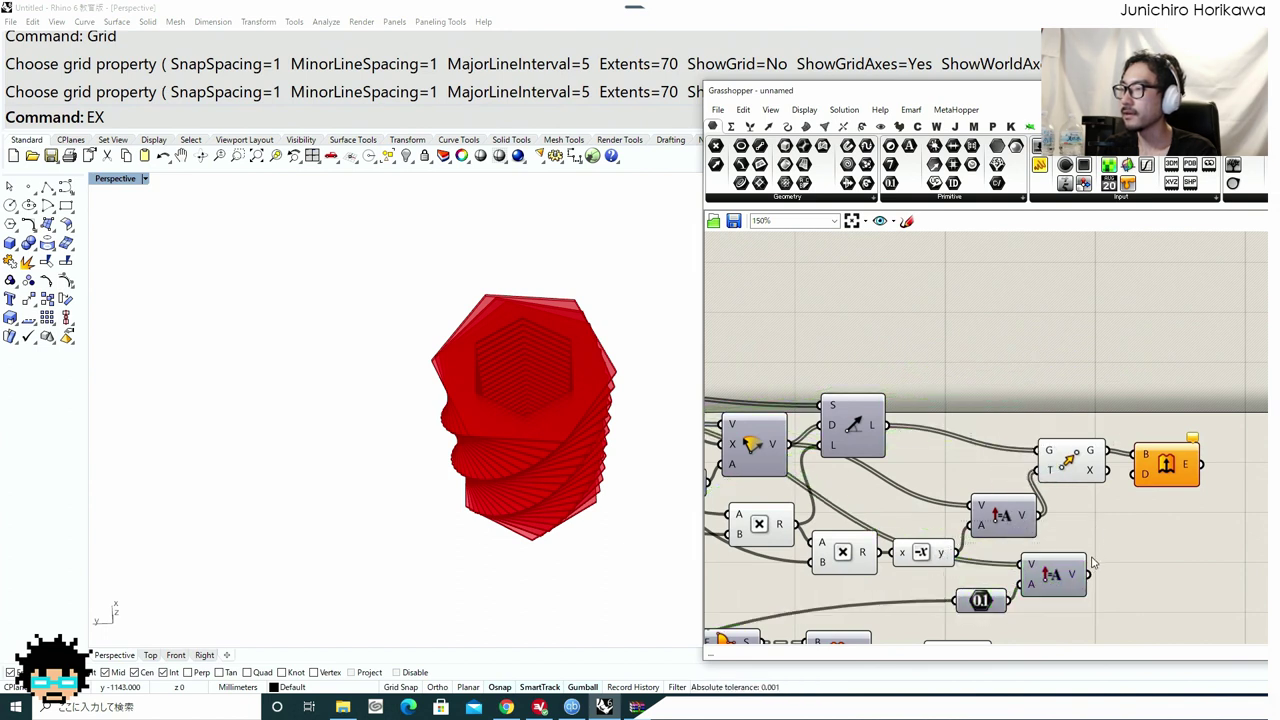
pyautogui.click(1143, 482)
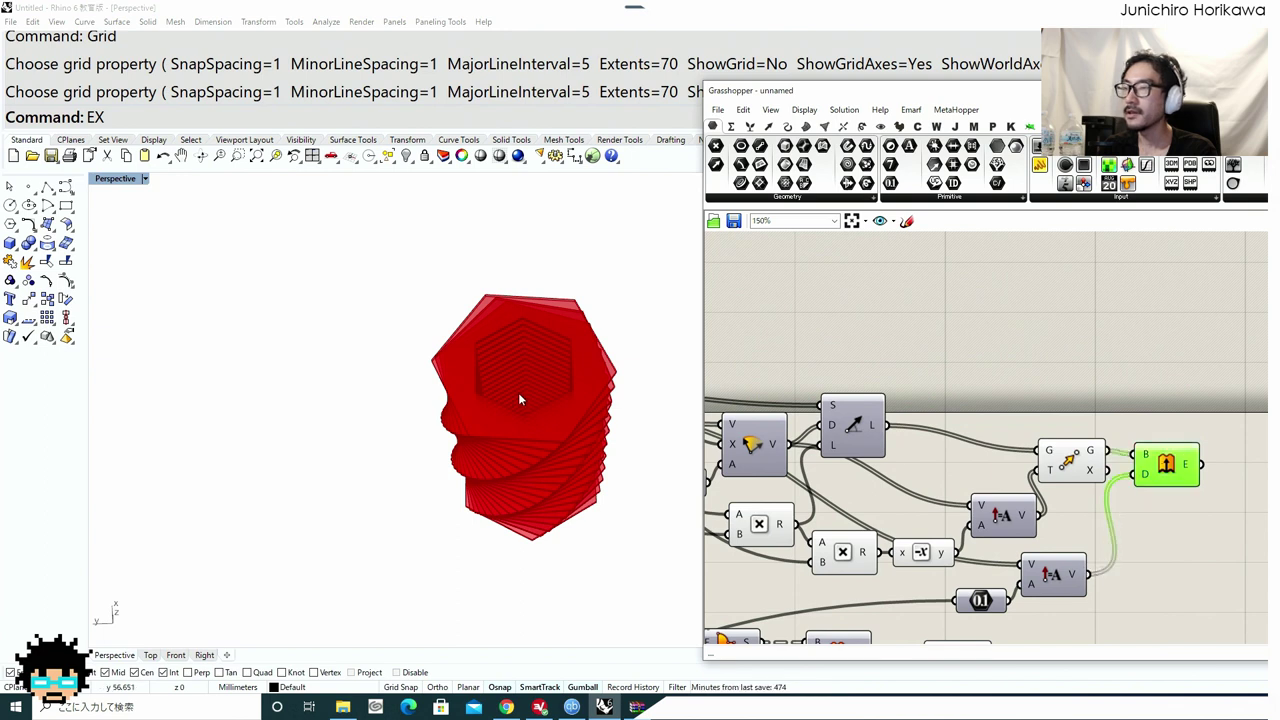
# Add another Move component beyond the Extrude that creates the strips along the inner hexagon.
pyautogui.moveTo(518, 392); pyautogui.dragTo(541, 416, button='right')
pyautogui.scroll(9, 539, 420)
pyautogui.moveTo(1088, 499); pyautogui.dragTo(893, 472, button='right')
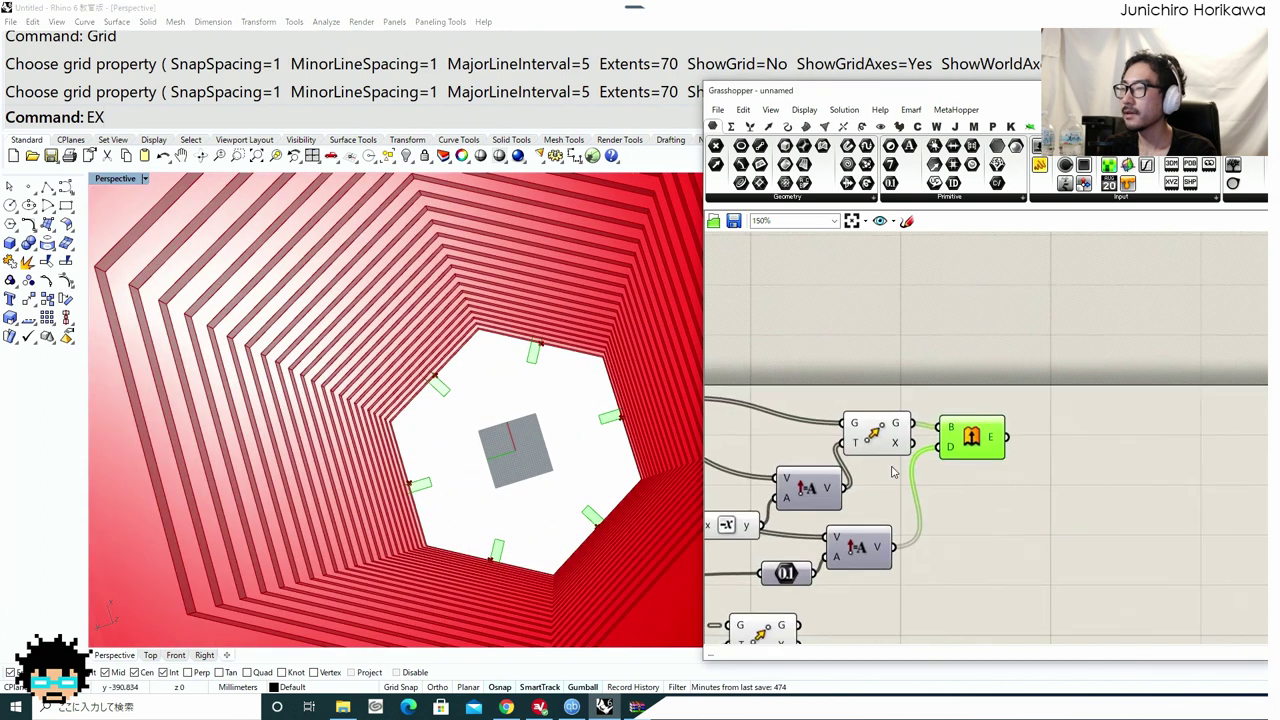
pyautogui.doubleClick(1108, 505)
pyautogui.write('mov')
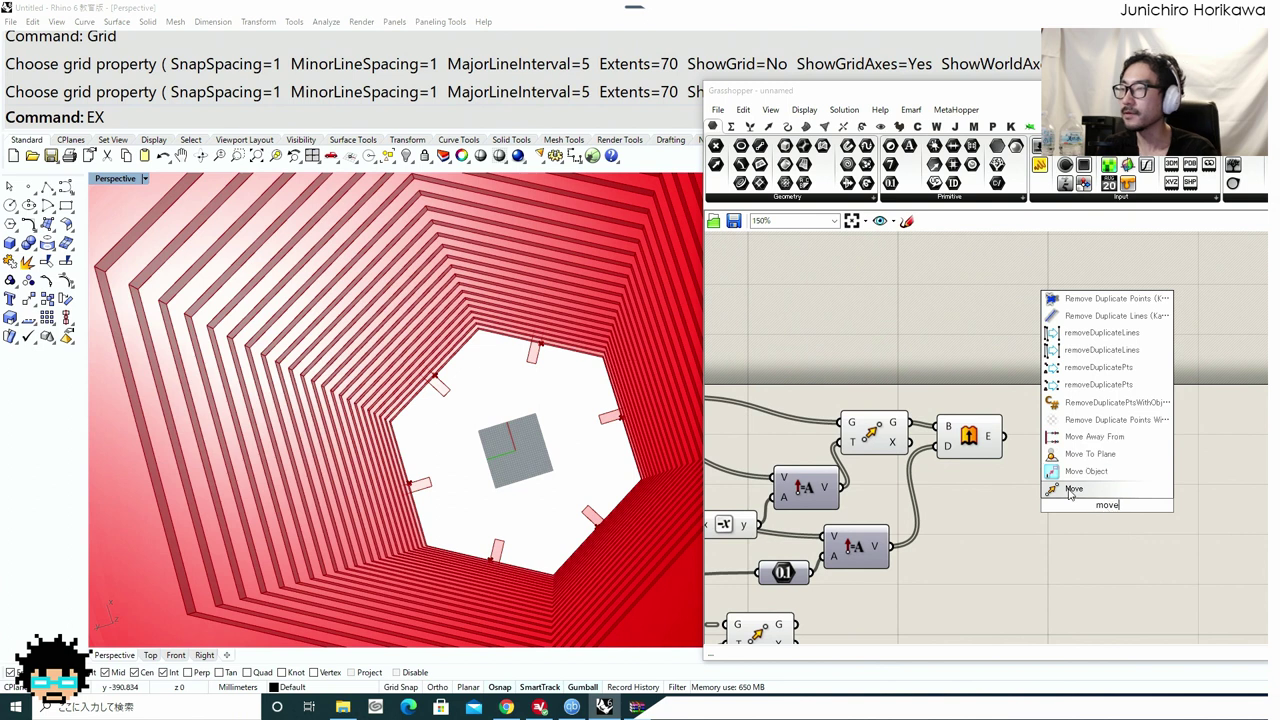
pyautogui.write('e')
pyautogui.click(1072, 489)
pyautogui.scroll(2, 535, 354)
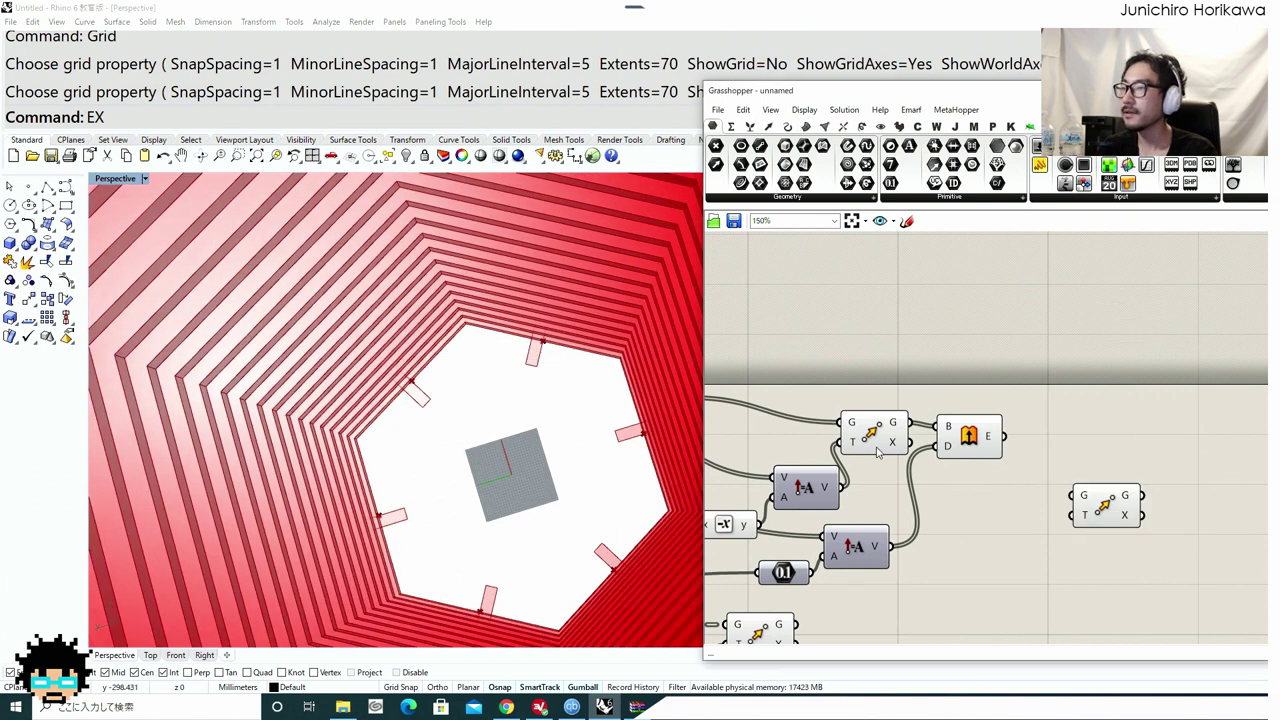
# Add a Multiplication component beside the second Amplitude, connecting the Amplitude's V output to its A input.
pyautogui.moveTo(980, 543); pyautogui.dragTo(1074, 495, button='right')
pyautogui.moveTo(938, 541); pyautogui.dragTo(1007, 516, button='right')
pyautogui.moveTo(1016, 494); pyautogui.dragTo(1036, 491)
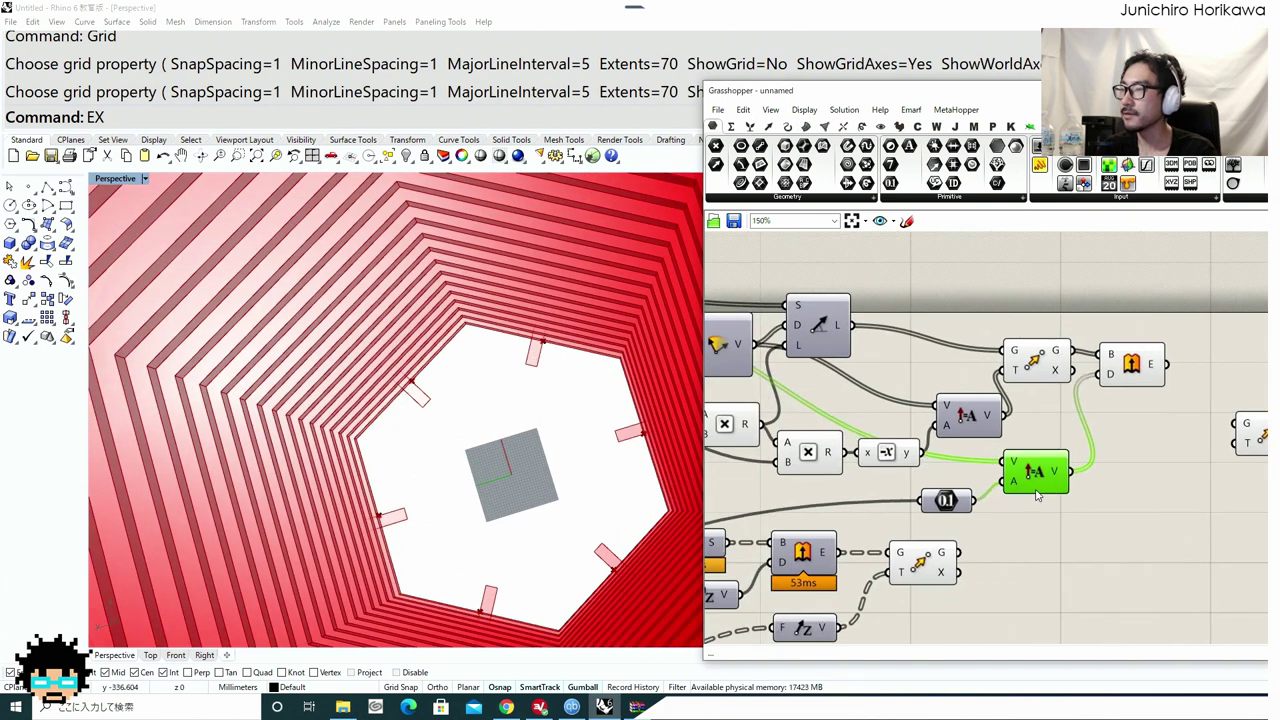
pyautogui.click(1012, 512)
pyautogui.moveTo(1021, 508); pyautogui.dragTo(900, 523, button='right')
pyautogui.doubleClick(974, 528)
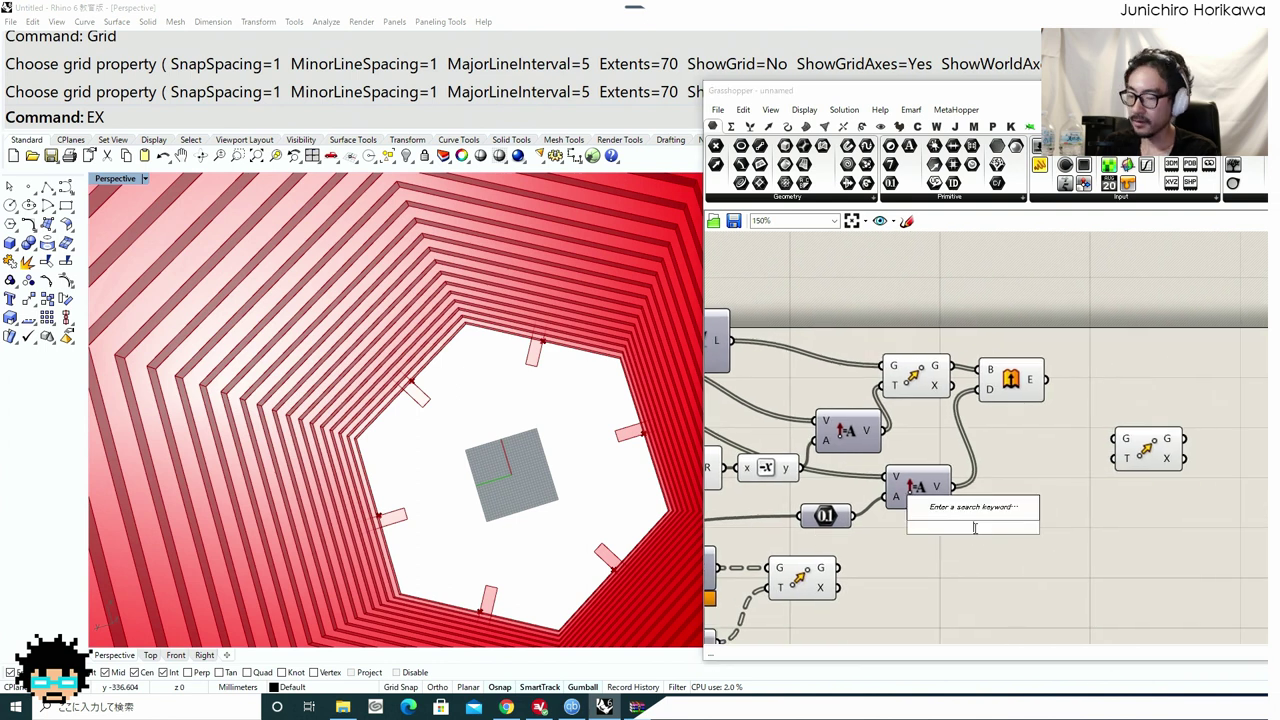
pyautogui.write('mul')
pyautogui.click(982, 461)
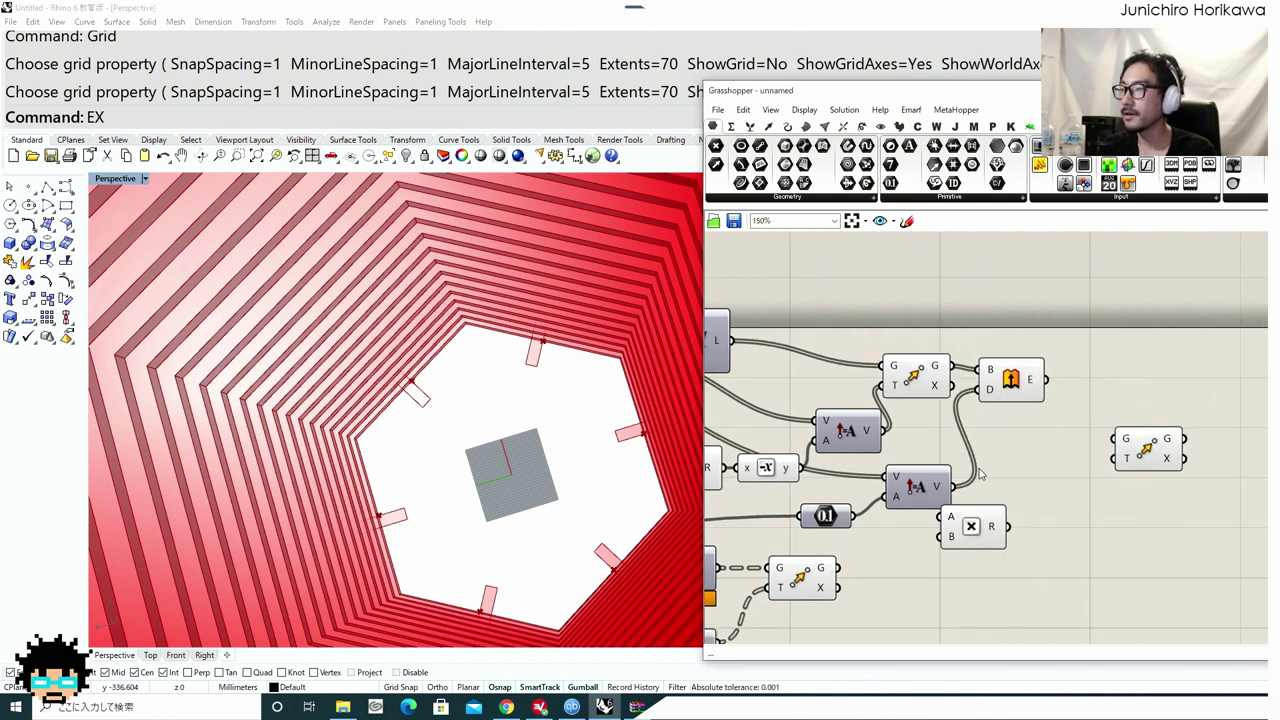
pyautogui.scroll(1, 980, 487)
pyautogui.moveTo(984, 528)
pyautogui.mouseDown()
pyautogui.moveTo(1027, 530)
pyautogui.moveTo(998, 521)
pyautogui.mouseUp()
pyautogui.moveTo(1004, 526); pyautogui.dragTo(994, 503)
# Connect the 0.5 panel to the new Multiplication's B input.
pyautogui.moveTo(904, 422); pyautogui.dragTo(1054, 437, button='right')
pyautogui.moveTo(896, 388)
pyautogui.mouseDown(button='right')
pyautogui.moveTo(972, 398)
pyautogui.moveTo(1008, 383)
pyautogui.moveTo(988, 374)
pyautogui.moveTo(1119, 361)
pyautogui.mouseUp(button='right')
pyautogui.scroll(-3, 865, 421)
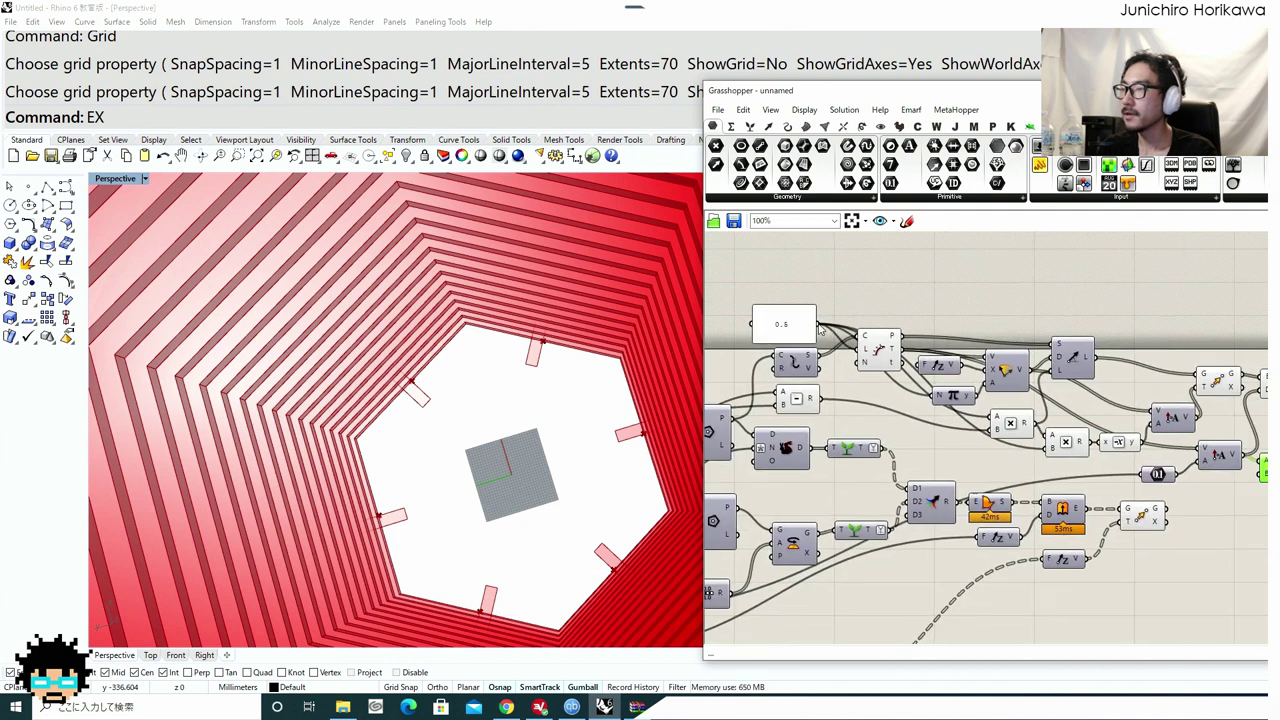
pyautogui.moveTo(819, 326); pyautogui.dragTo(1222, 482)
# Add a Negative component after the new Multiplication and connect the R output to its x input.
pyautogui.scroll(5, 1150, 485)
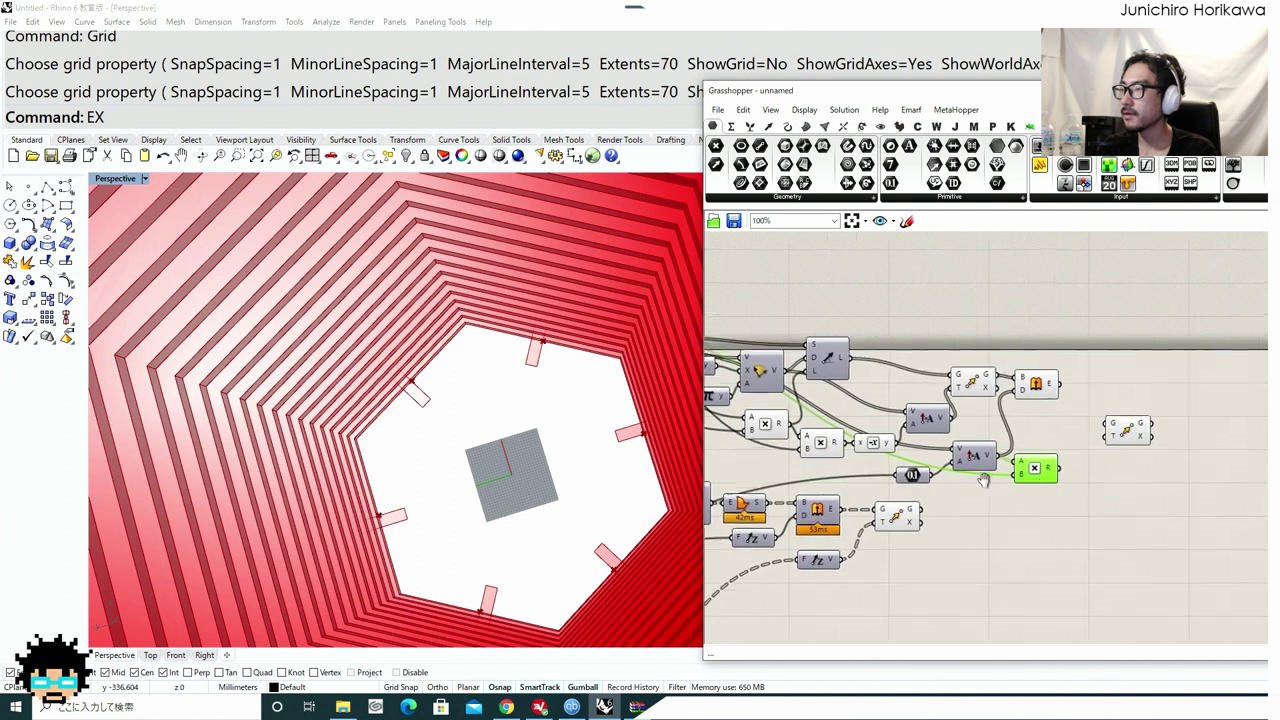
pyautogui.doubleClick(1050, 472)
pyautogui.write('ne')
pyautogui.click(1013, 458)
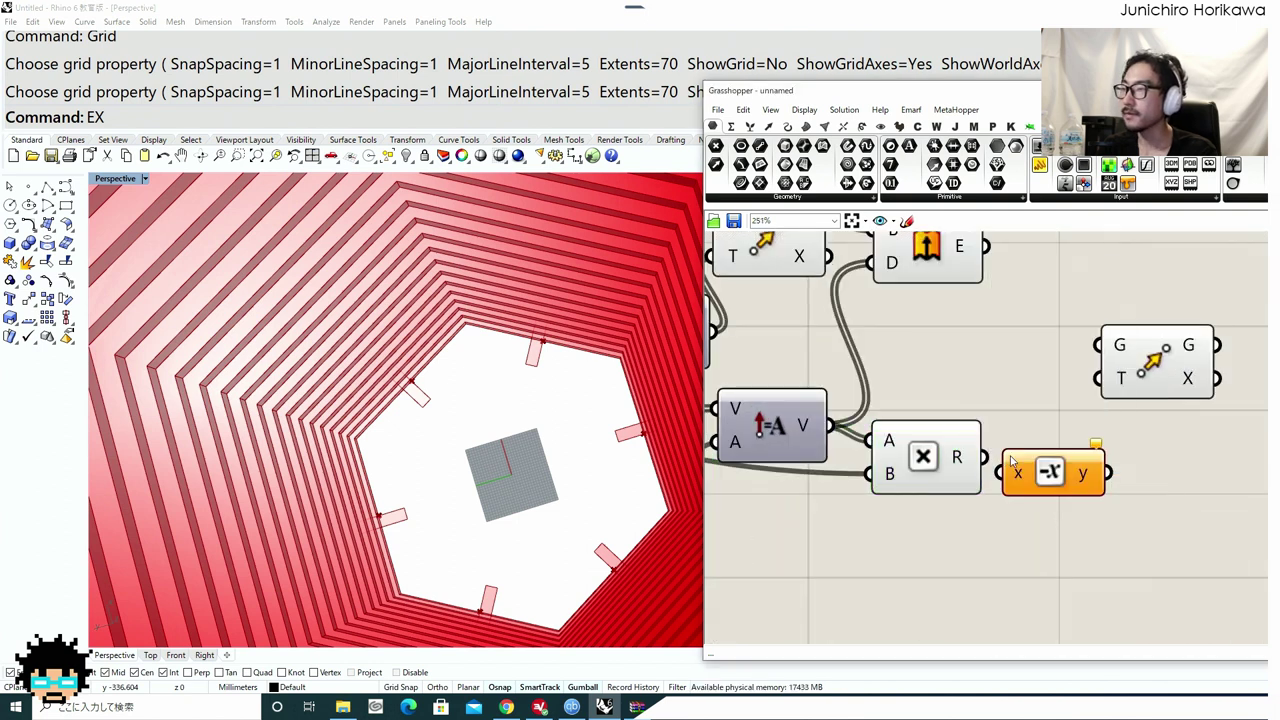
pyautogui.moveTo(1010, 478); pyautogui.dragTo(1012, 478)
pyautogui.moveTo(1050, 479); pyautogui.dragTo(1055, 464)
# Connect Negative's y output to the last Move's T input and the strip Extrude's E output to its G input.
pyautogui.moveTo(1129, 429); pyautogui.dragTo(1018, 482, button='right')
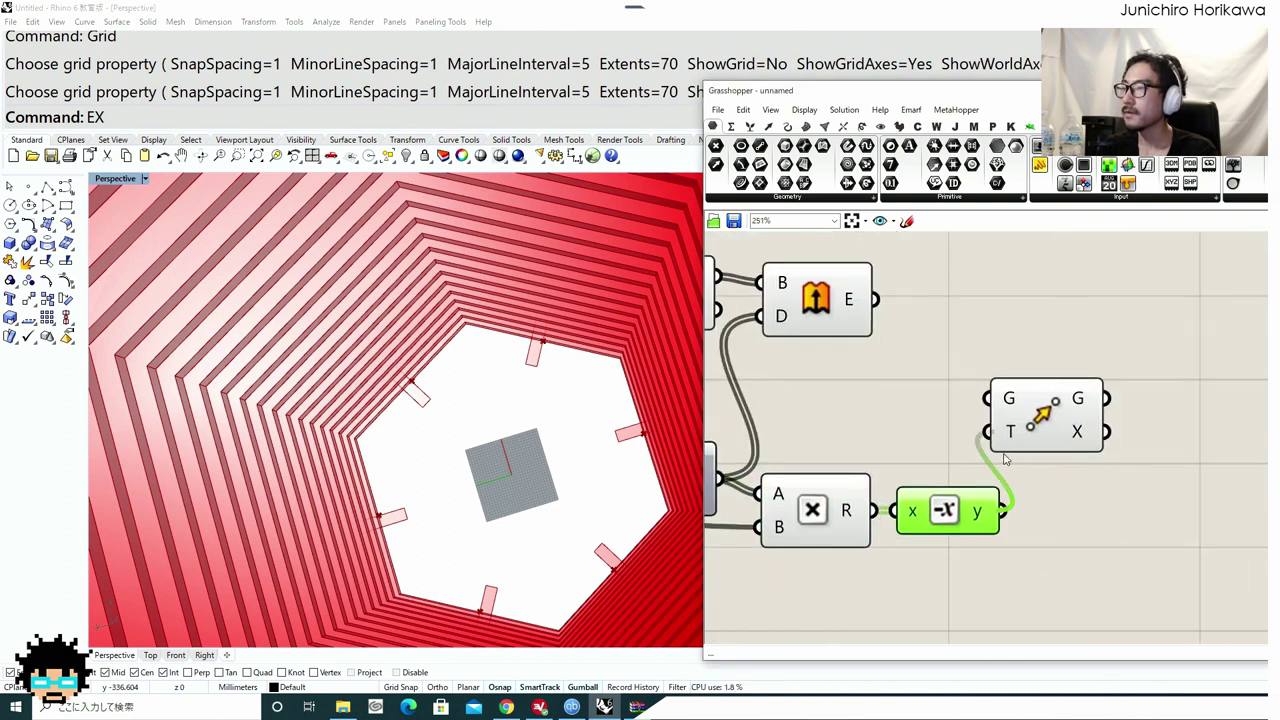
pyautogui.moveTo(1008, 431); pyautogui.dragTo(1059, 416)
pyautogui.moveTo(1046, 362); pyautogui.dragTo(1050, 372)
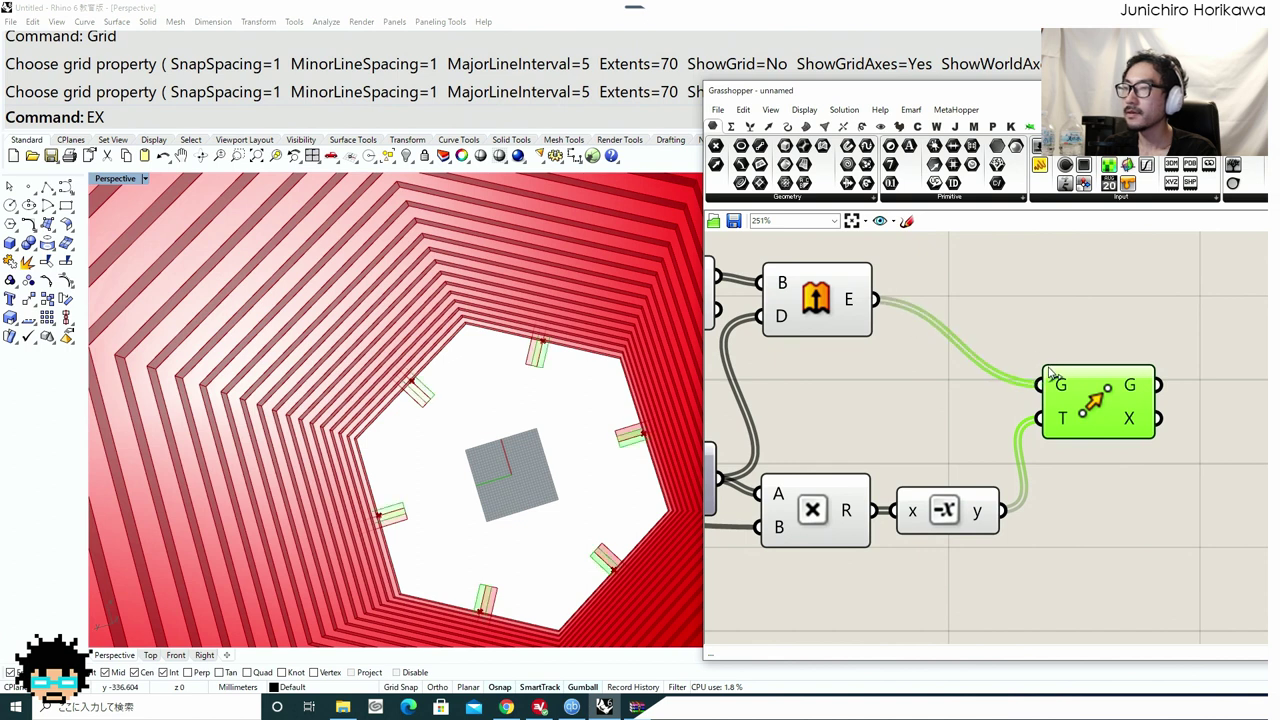
# Turn off the preview of the first strip Move, Extrude, second Amplitude, Multiplication and Negative feeding the last Move.
pyautogui.scroll(-1, 995, 407)
pyautogui.moveTo(995, 407); pyautogui.dragTo(1091, 367, button='right')
pyautogui.moveTo(1046, 499); pyautogui.dragTo(832, 291)
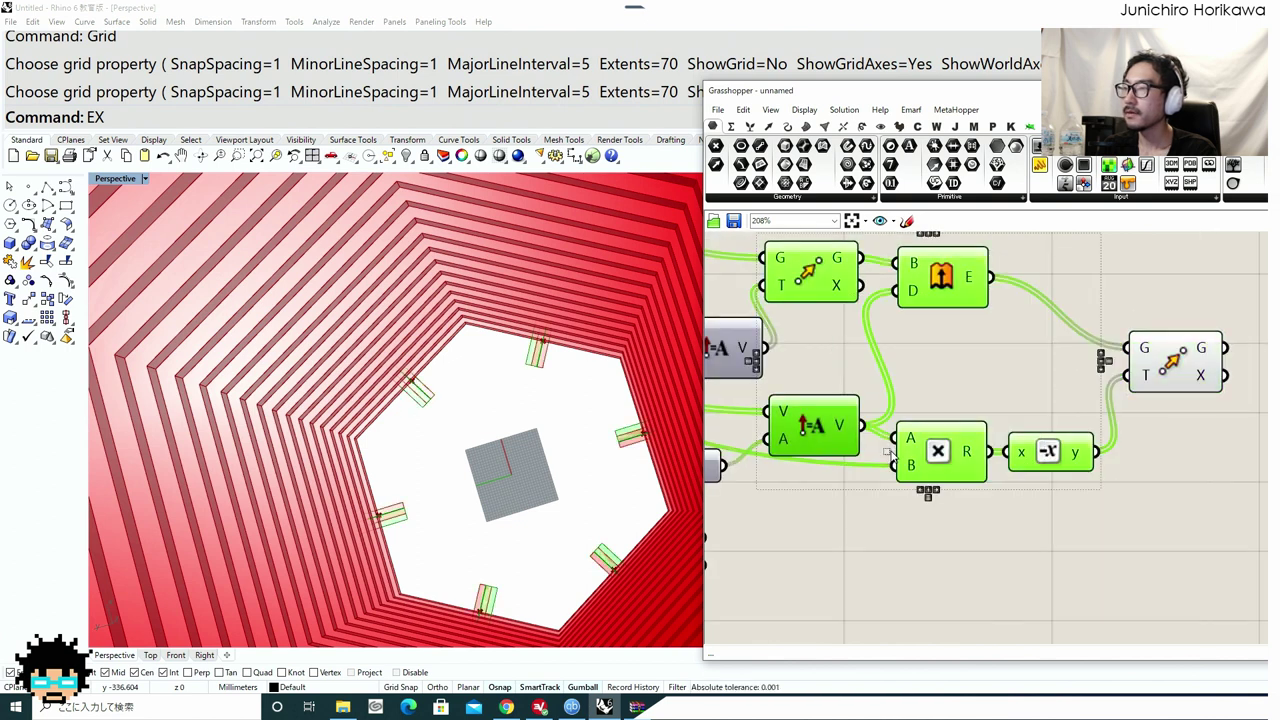
pyautogui.middleClick(890, 450)
pyautogui.click(938, 411)
pyautogui.click(968, 405)
pyautogui.scroll(-4, 968, 406)
# Turn off the preview of the remaining upstream Multiplication and Negative components behind the first Amplitude.
pyautogui.moveTo(868, 418); pyautogui.dragTo(996, 410, button='right')
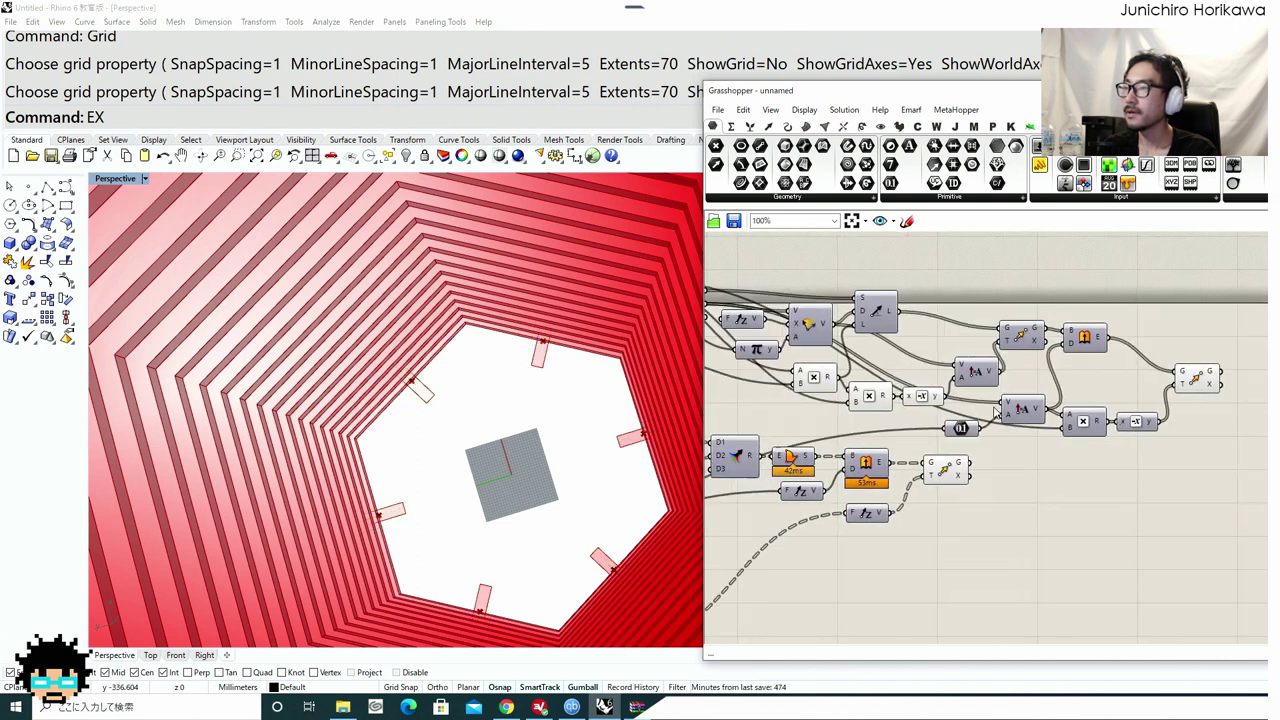
pyautogui.scroll(-3, 942, 396)
pyautogui.moveTo(937, 408); pyautogui.dragTo(738, 316)
pyautogui.middleClick(815, 341)
pyautogui.click(856, 298)
pyautogui.click(896, 299)
# Add an Extrude component beyond the last Move and connect Move's G output to its B input.
pyautogui.moveTo(1101, 381); pyautogui.dragTo(979, 387, button='right')
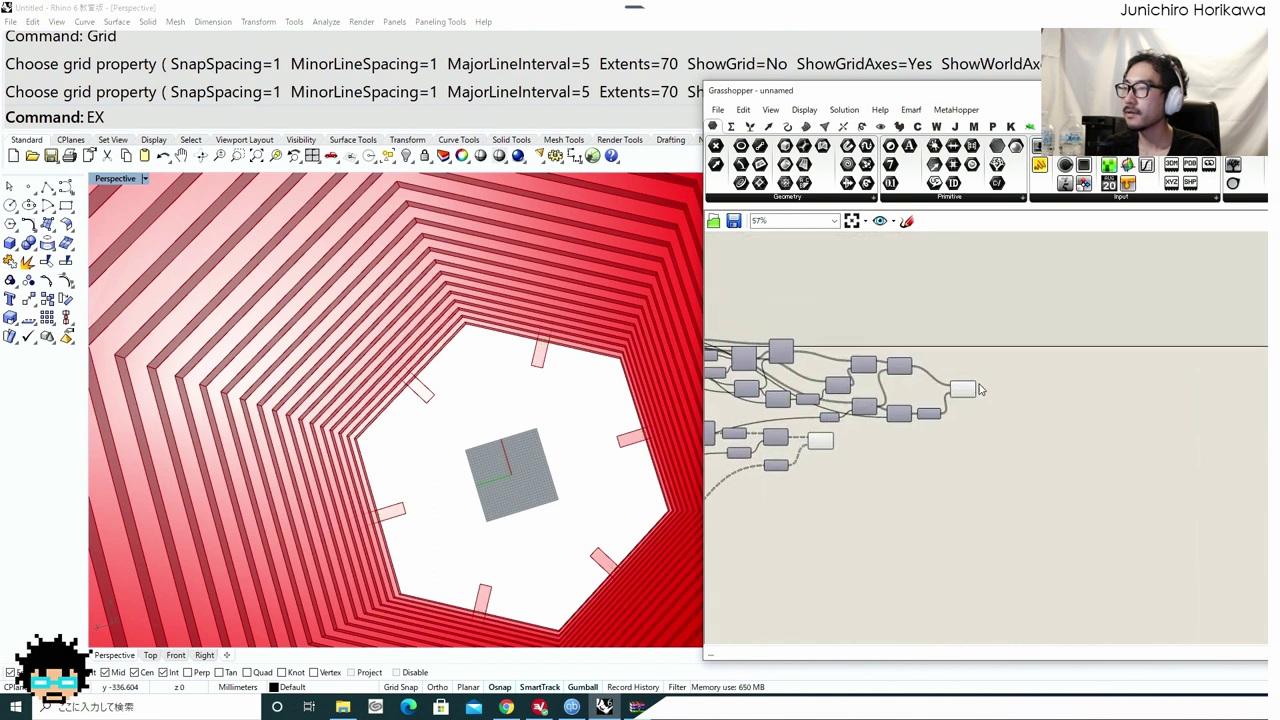
pyautogui.scroll(4, 984, 387)
pyautogui.doubleClick(1031, 391)
pyautogui.write('0xtrude')
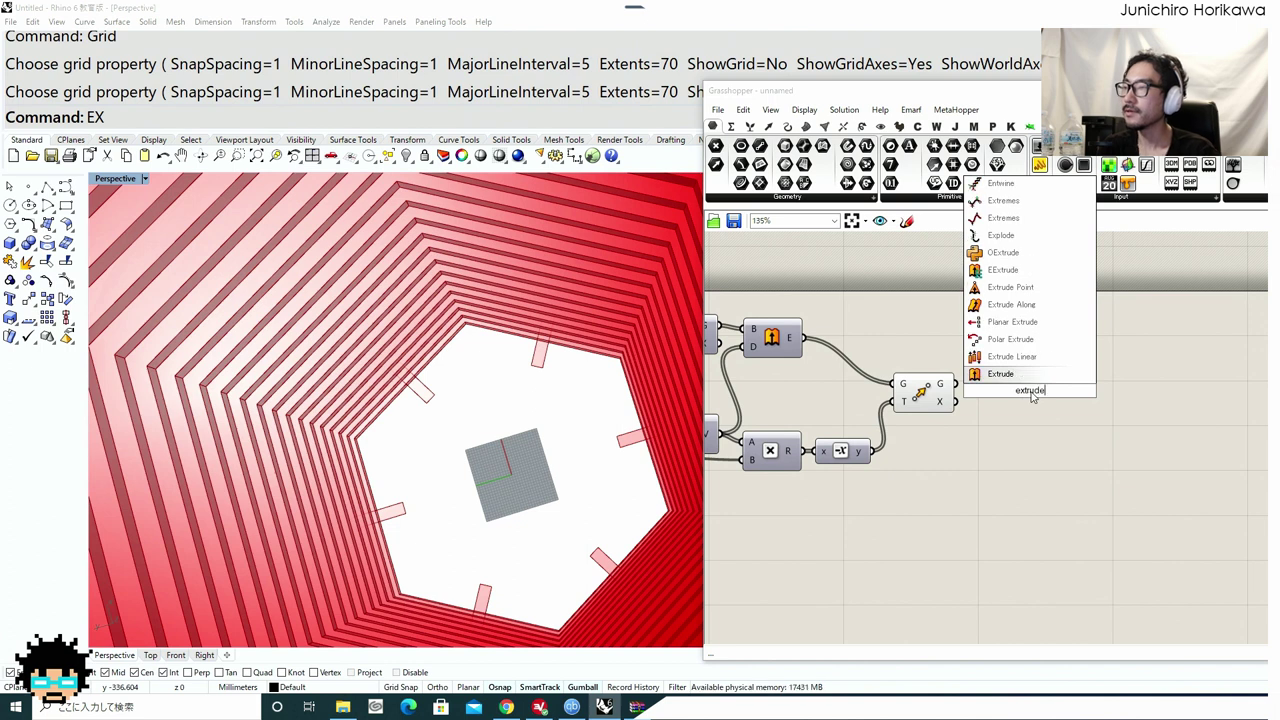
pyautogui.click(1023, 377)
pyautogui.scroll(3, 969, 396)
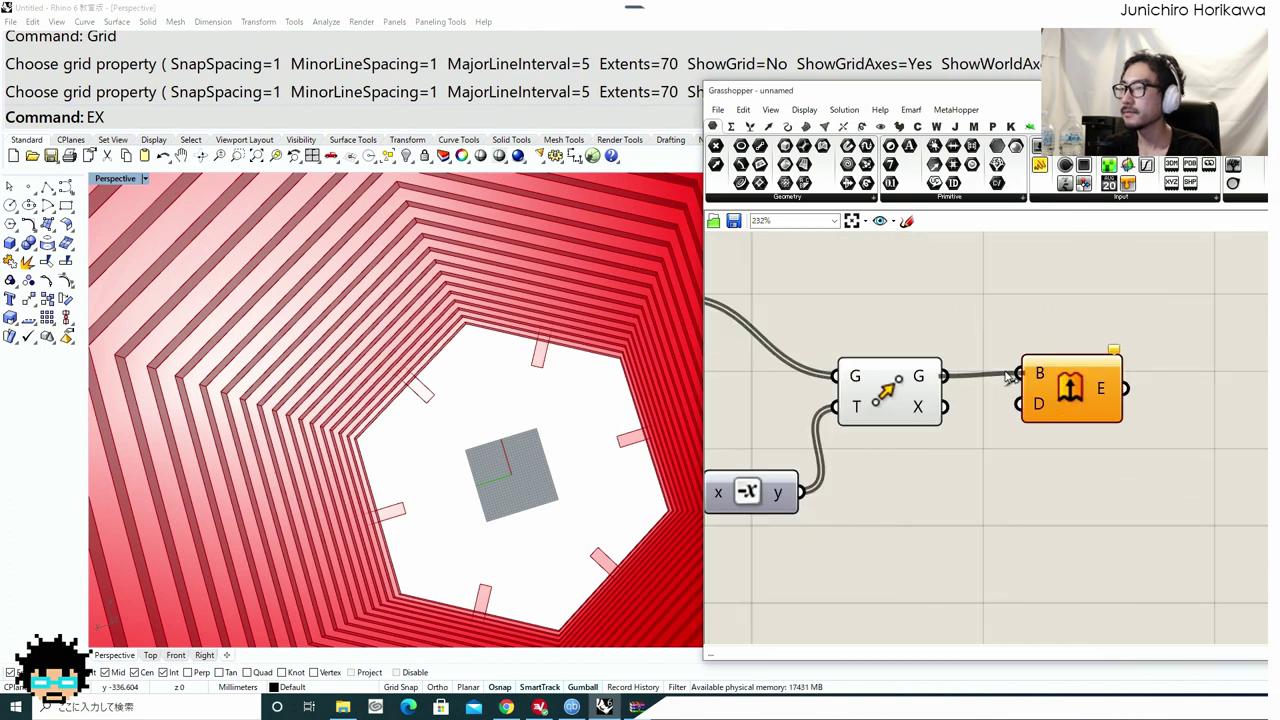
pyautogui.moveTo(1077, 400); pyautogui.dragTo(1116, 408)
# Add a Unit Z component below the last Move and connect its V output to the new Extrude's D input.
pyautogui.scroll(-1, 1054, 443)
pyautogui.doubleClick(1004, 488)
pyautogui.write('z')
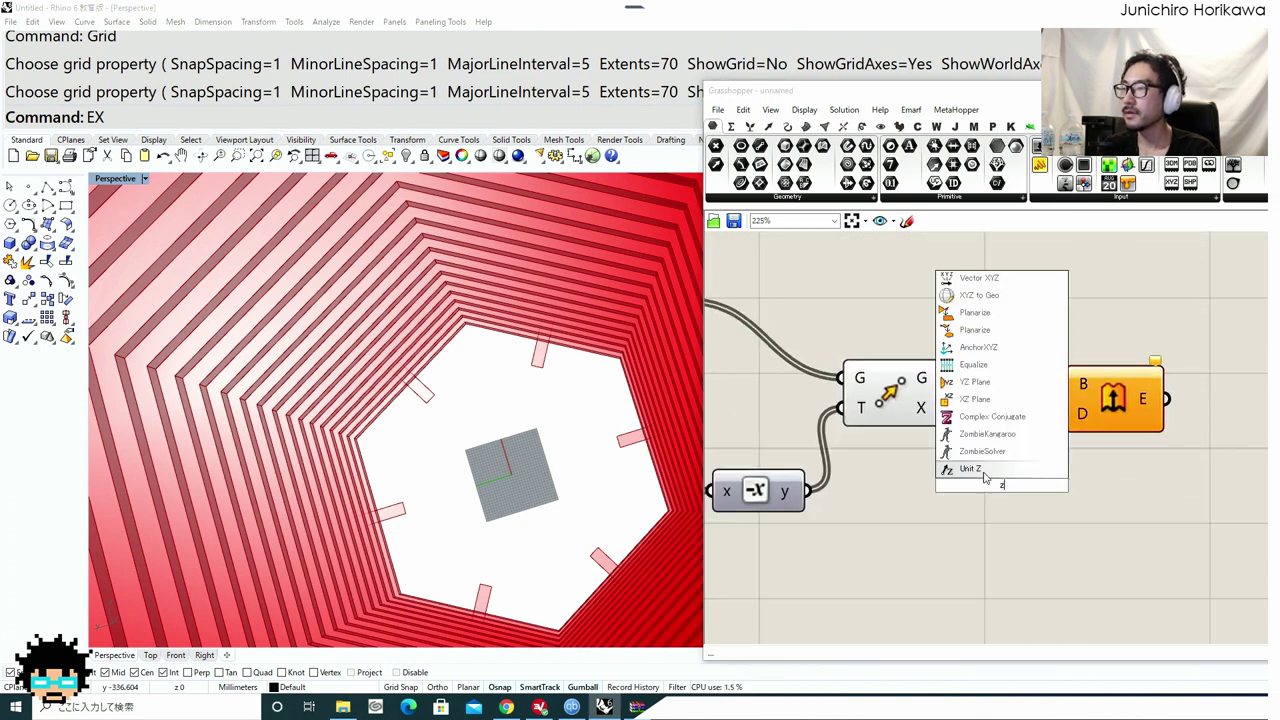
pyautogui.click(986, 473)
pyautogui.moveTo(988, 486); pyautogui.dragTo(1062, 415)
# Move the Domain slider up closer to the 20.0 Factor slider.
pyautogui.scroll(-4, 1054, 490)
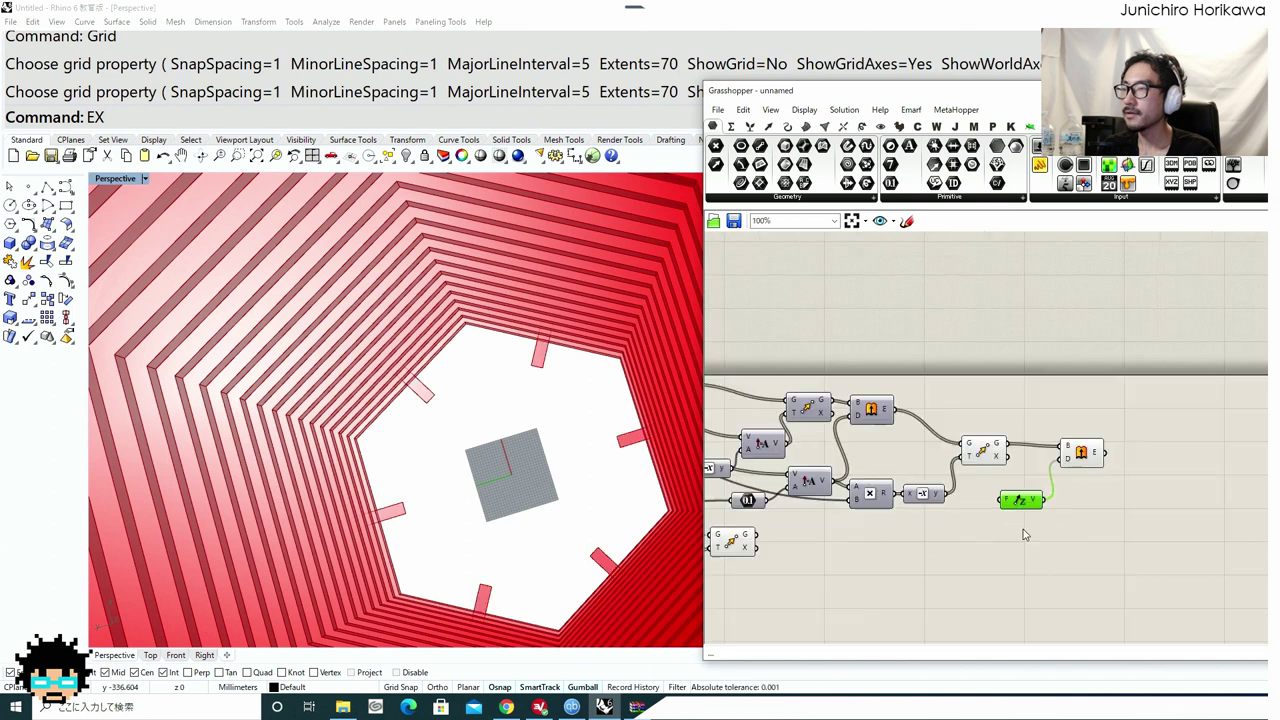
pyautogui.moveTo(859, 599); pyautogui.dragTo(986, 507, button='right')
pyautogui.moveTo(770, 540); pyautogui.dragTo(1130, 470, button='right')
pyautogui.moveTo(716, 496); pyautogui.dragTo(885, 418, button='right')
pyautogui.scroll(3, 946, 477)
pyautogui.moveTo(846, 514); pyautogui.dragTo(857, 505)
pyautogui.moveTo(883, 406); pyautogui.dragTo(873, 493, button='right')
pyautogui.moveTo(949, 504)
pyautogui.mouseDown(button='right')
pyautogui.moveTo(871, 526)
pyautogui.moveTo(936, 511)
pyautogui.moveTo(950, 527)
pyautogui.moveTo(951, 511)
pyautogui.mouseUp(button='right')
pyautogui.scroll(-2, 952, 510)
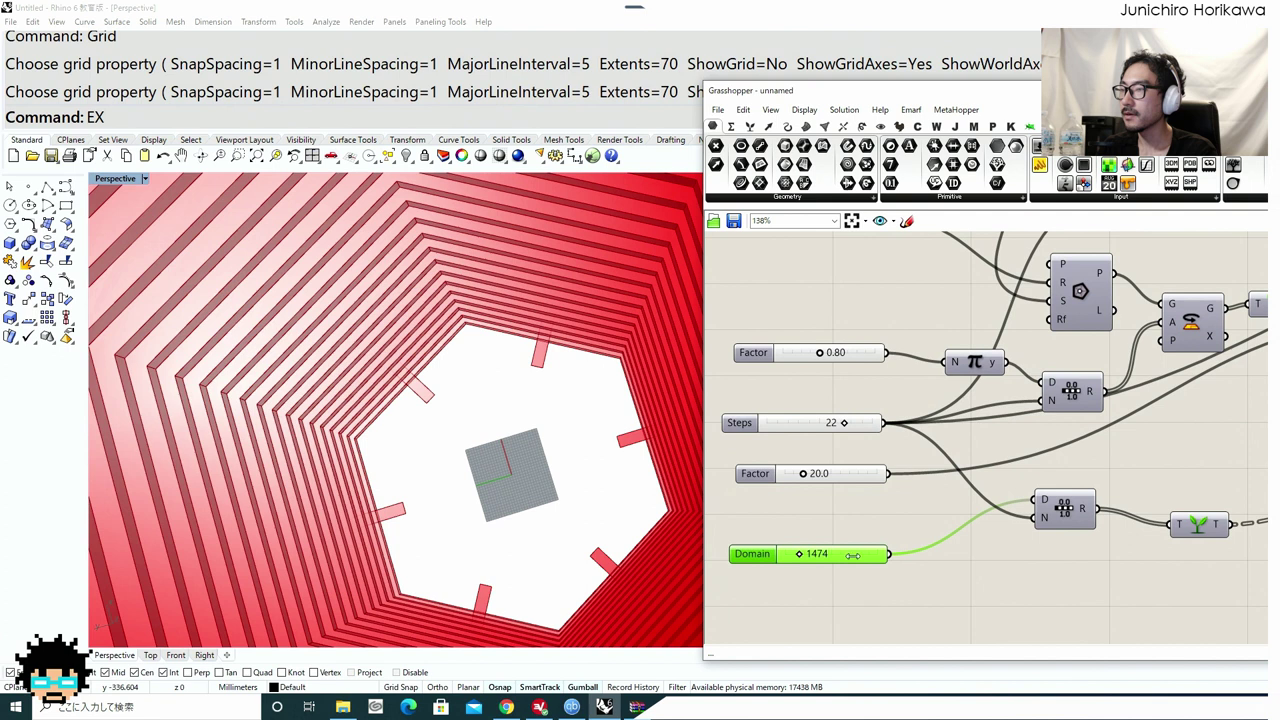
pyautogui.moveTo(832, 557)
pyautogui.mouseDown()
pyautogui.moveTo(850, 549)
pyautogui.moveTo(835, 547)
pyautogui.mouseUp()
# Move the Range and Graft components fed by the Domain slider up, just below the rotation Range component.
pyautogui.moveTo(932, 541); pyautogui.dragTo(757, 522, button='right')
pyautogui.scroll(-1, 952, 504)
pyautogui.moveTo(945, 508); pyautogui.dragTo(836, 540, button='right')
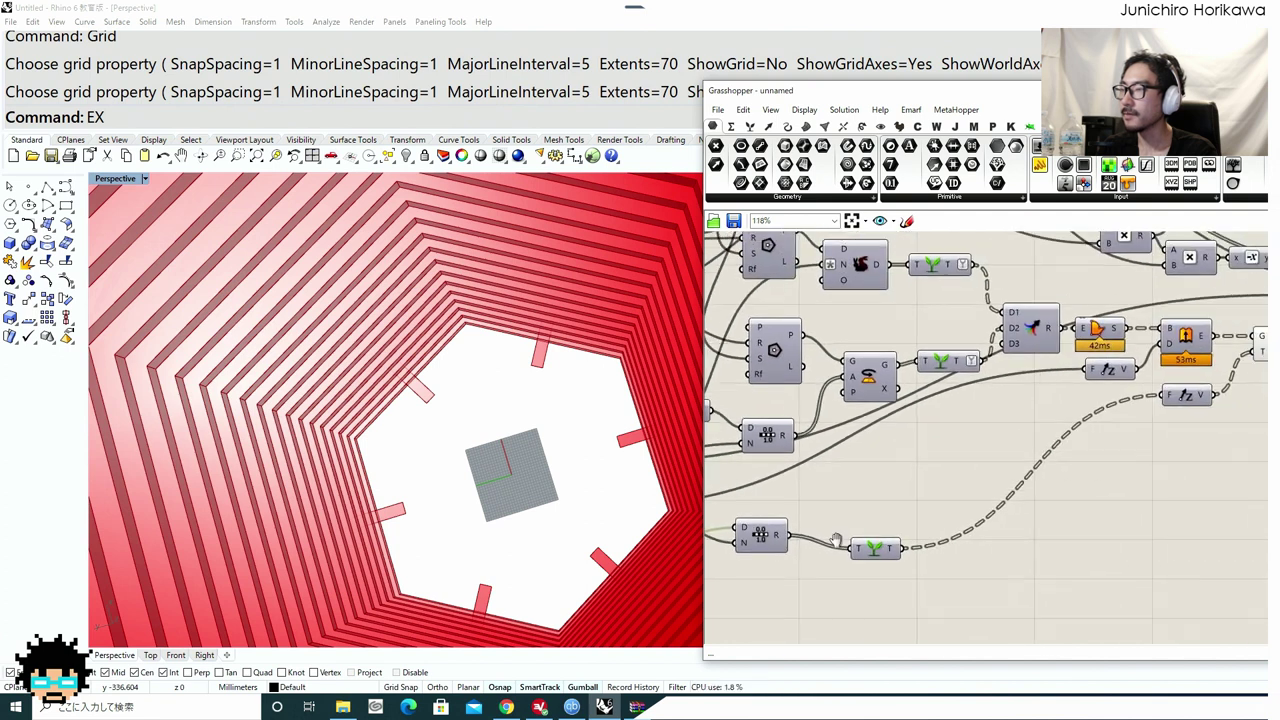
pyautogui.scroll(-1, 840, 538)
pyautogui.moveTo(780, 527); pyautogui.dragTo(793, 487)
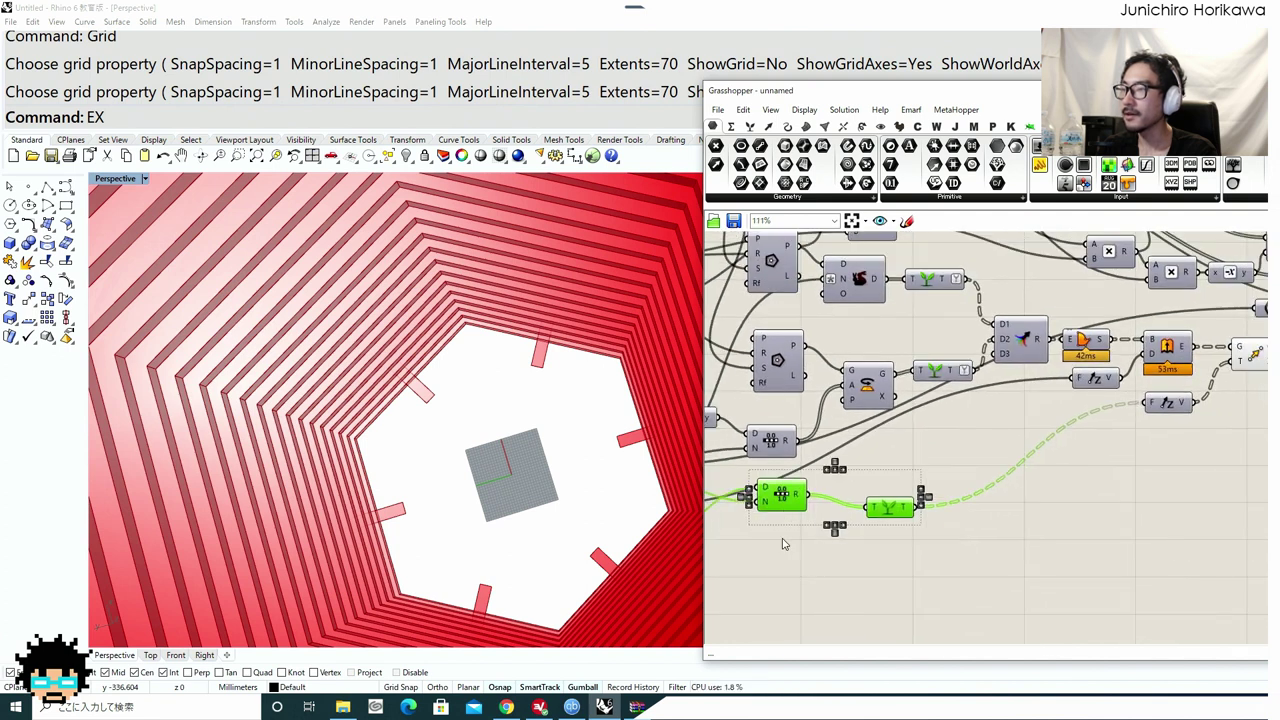
pyautogui.moveTo(783, 543); pyautogui.dragTo(971, 530, button='right')
pyautogui.scroll(1, 971, 534)
pyautogui.click(881, 504)
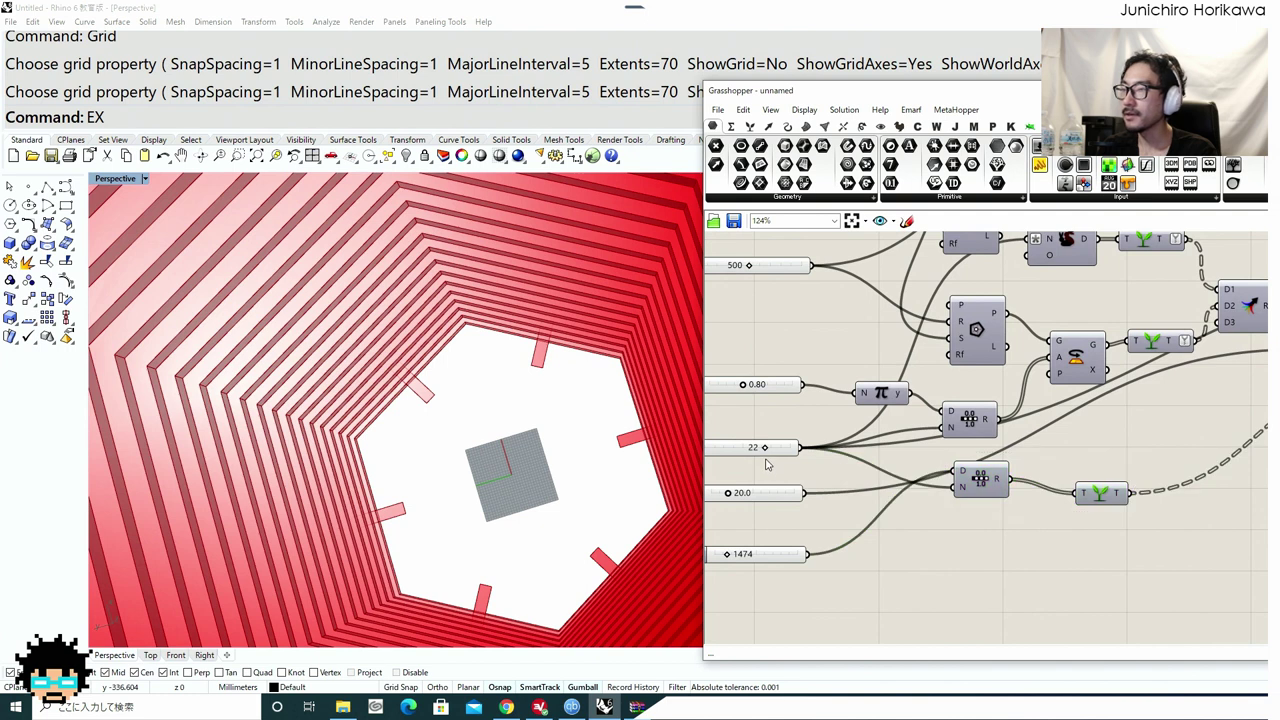
# Adjust the placement of the Steps slider and the 20.0 Factor slider to space the slider column evenly.
pyautogui.scroll(5, 800, 458)
pyautogui.moveTo(837, 445); pyautogui.dragTo(840, 444)
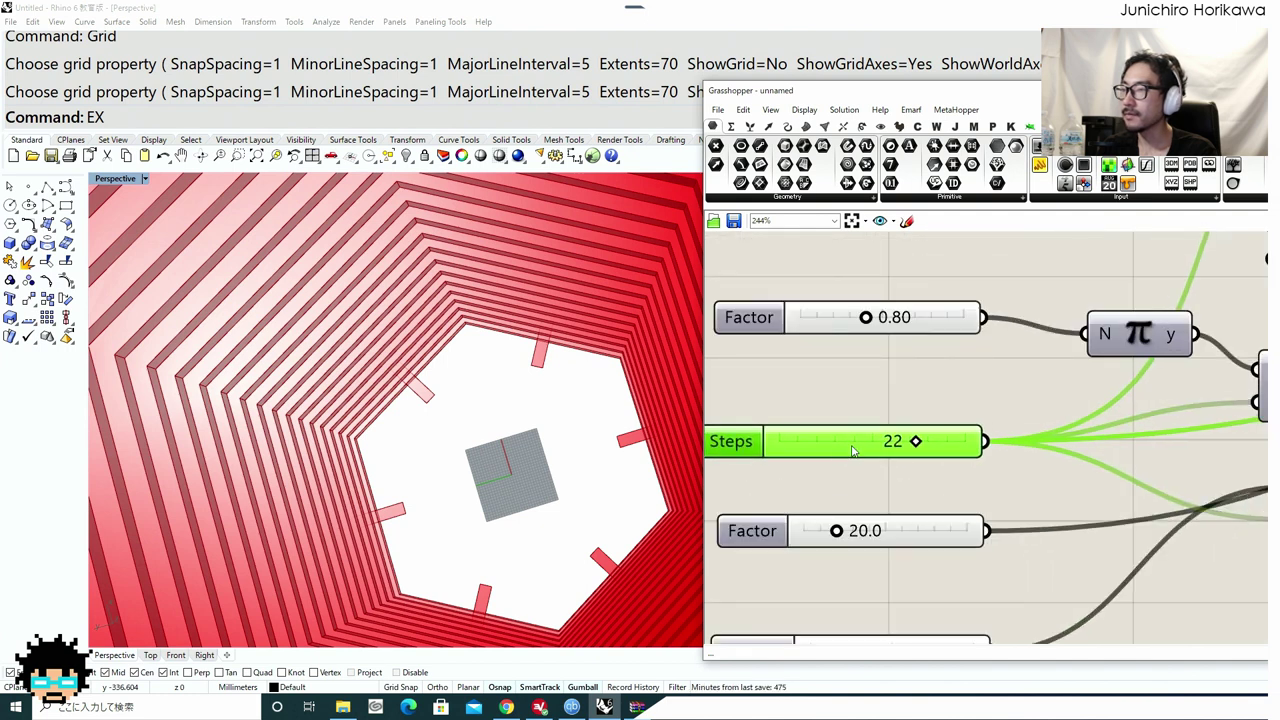
pyautogui.scroll(-3, 852, 446)
pyautogui.scroll(1, 856, 466)
pyautogui.moveTo(882, 496)
pyautogui.mouseDown()
pyautogui.moveTo(859, 498)
pyautogui.moveTo(877, 507)
pyautogui.mouseUp()
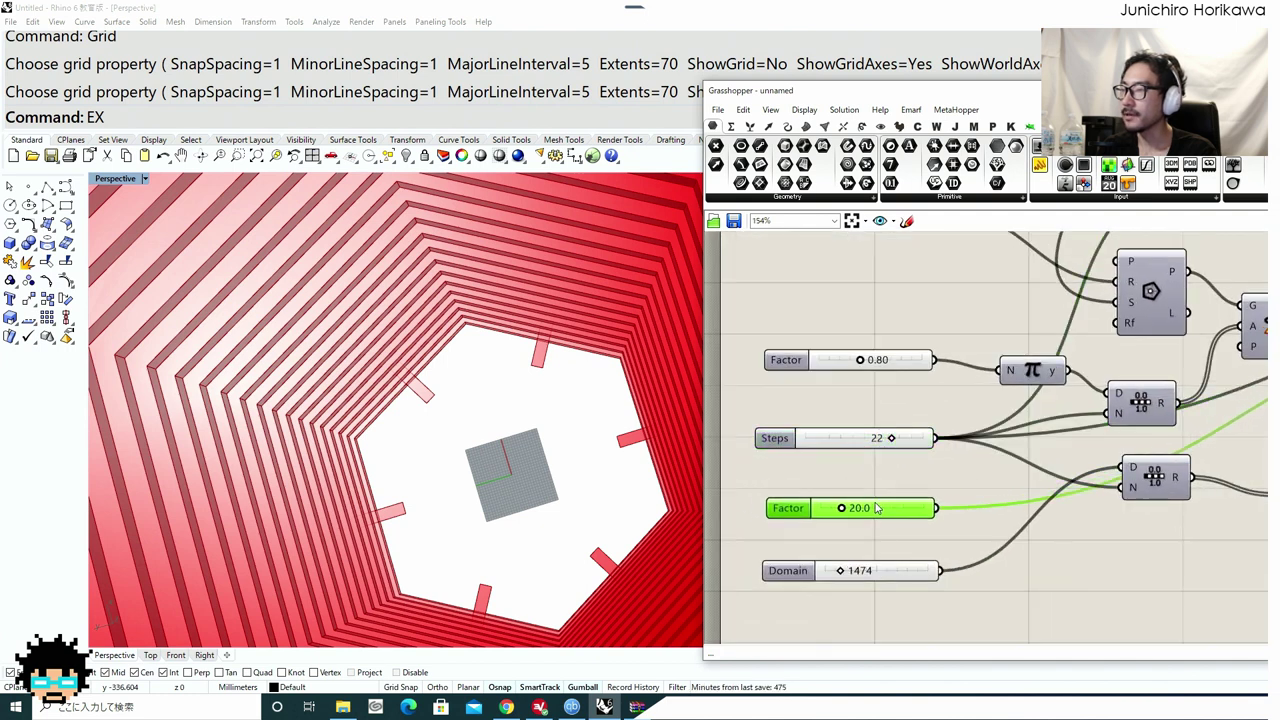
# Add a Subtraction component beside the Domain slider, connecting the Domain slider to A and the 20.0 Factor slider to B.
pyautogui.moveTo(1016, 560); pyautogui.dragTo(958, 552, button='right')
pyautogui.doubleClick(958, 552)
pyautogui.write('subt')
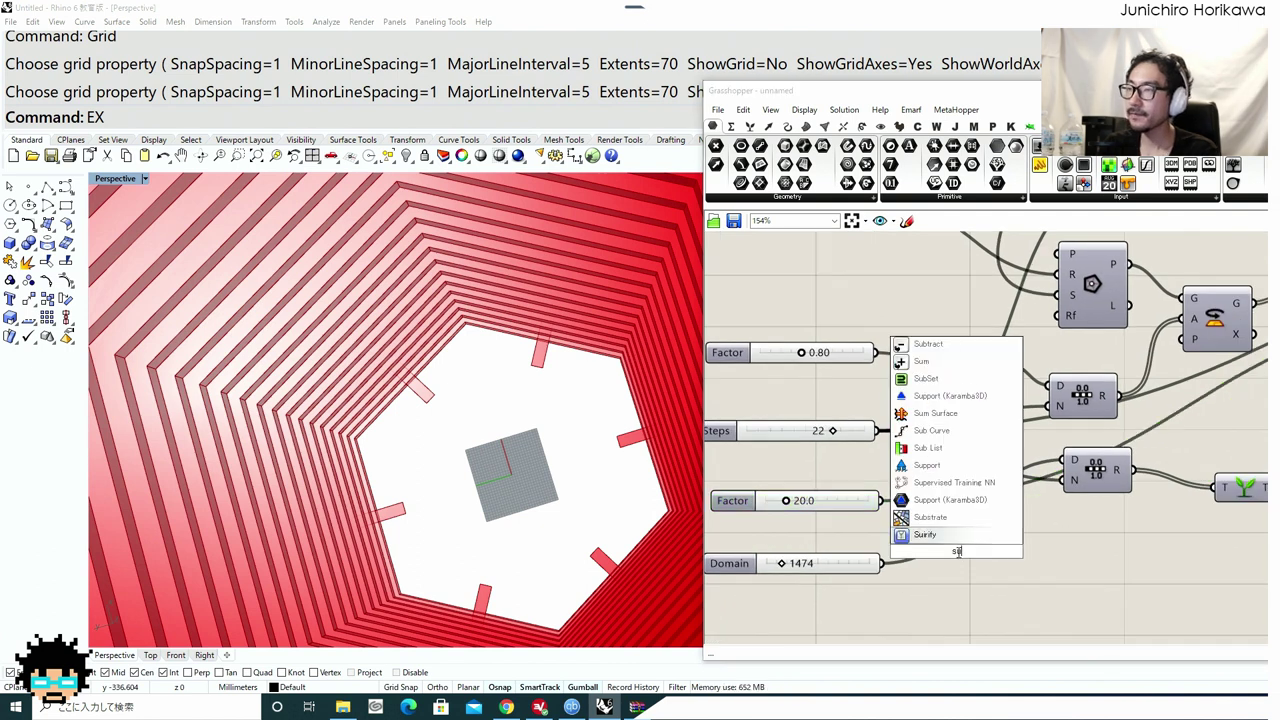
pyautogui.click(922, 519)
pyautogui.scroll(1, 890, 572)
pyautogui.scroll(2, 890, 572)
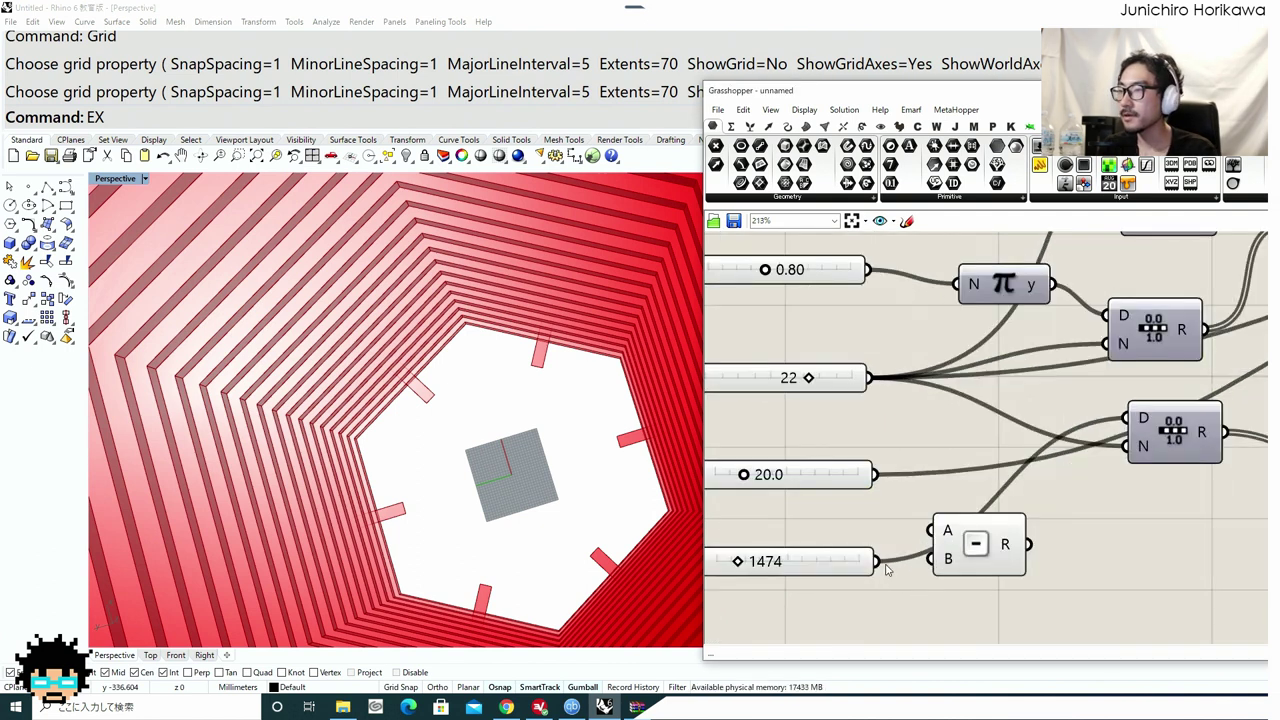
pyautogui.moveTo(983, 547)
pyautogui.mouseDown()
pyautogui.moveTo(1027, 538)
pyautogui.moveTo(974, 550)
pyautogui.mouseUp()
# Connect Subtraction's R output to the height Range's D input and place the Range and Subtraction side by side.
pyautogui.moveTo(1053, 543); pyautogui.dragTo(946, 552, button='right')
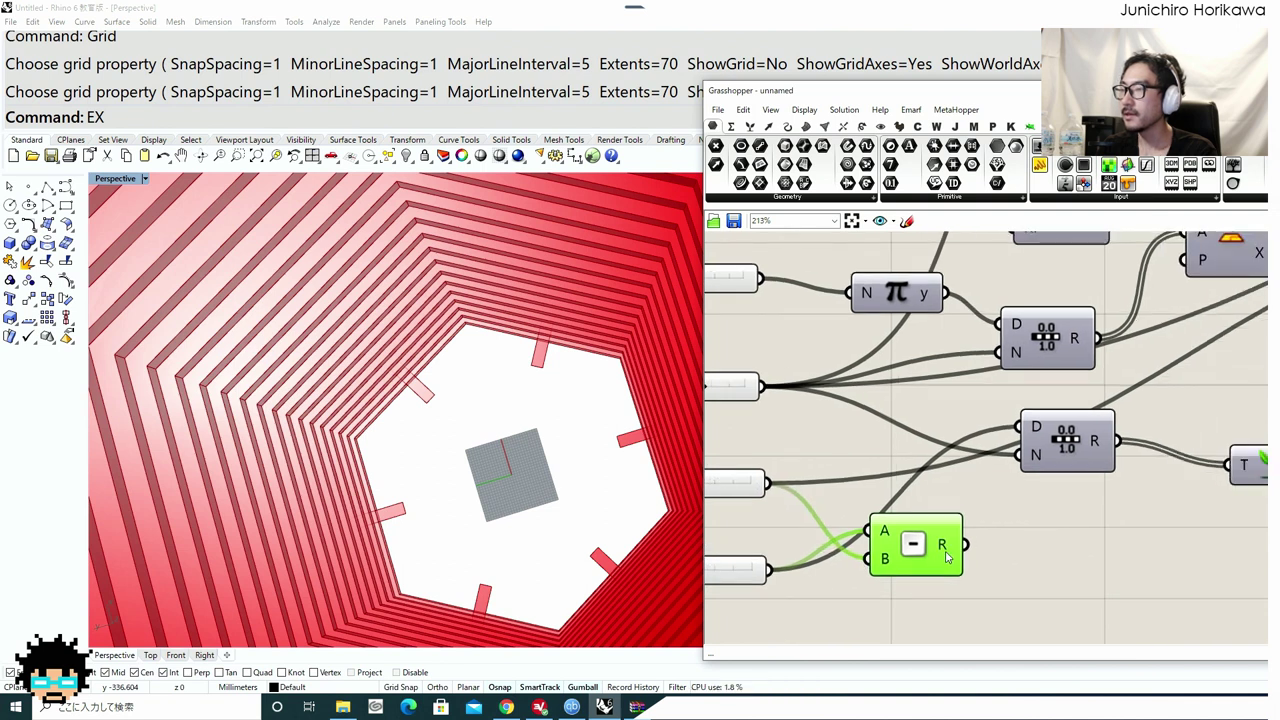
pyautogui.moveTo(1050, 427); pyautogui.dragTo(1051, 428)
pyautogui.moveTo(1064, 438); pyautogui.dragTo(1074, 501)
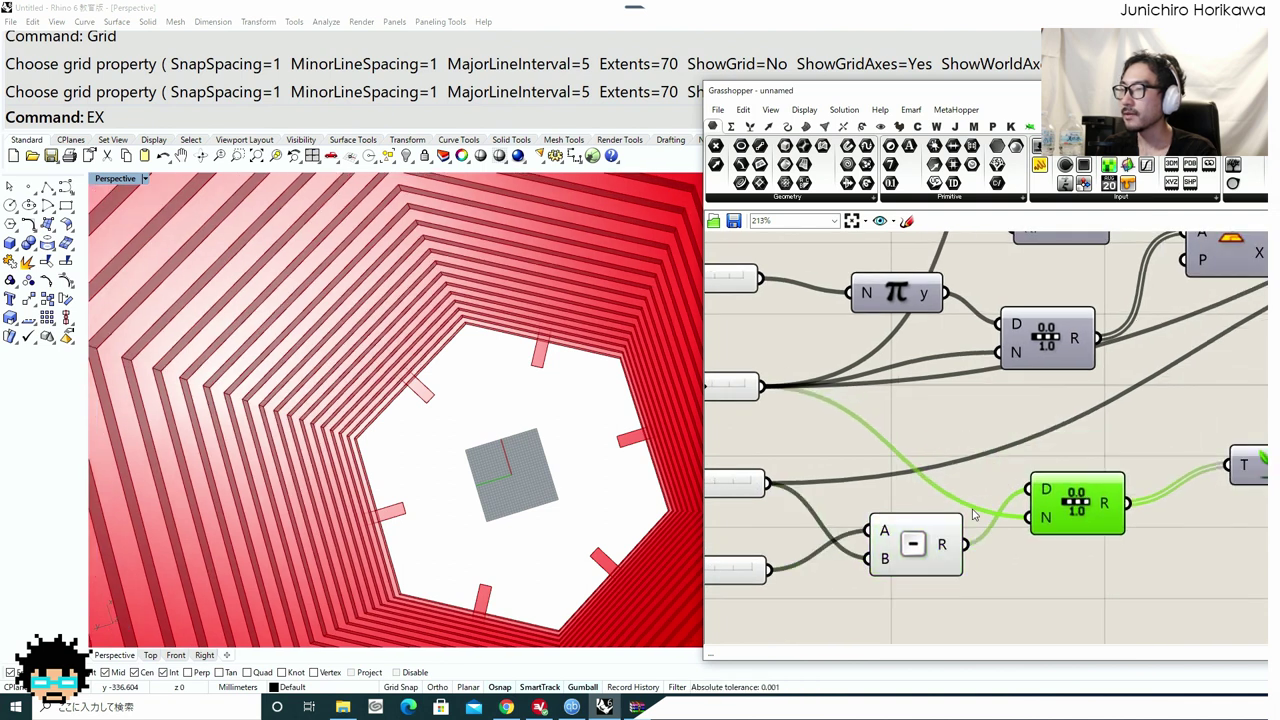
pyautogui.moveTo(935, 533); pyautogui.dragTo(946, 523)
# Add a Number parameter below the Subtraction and connect the Domain slider to it.
pyautogui.scroll(-4, 976, 505)
pyautogui.scroll(3, 902, 543)
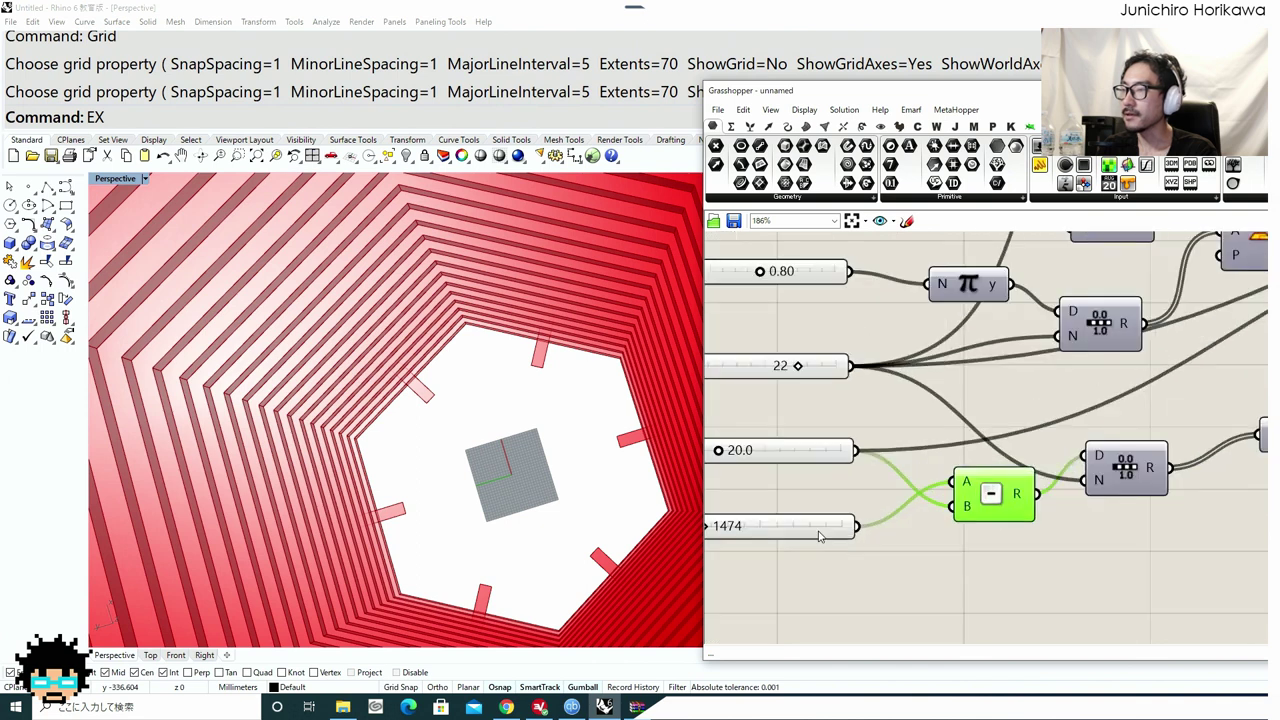
pyautogui.click(813, 533)
pyautogui.doubleClick(908, 571)
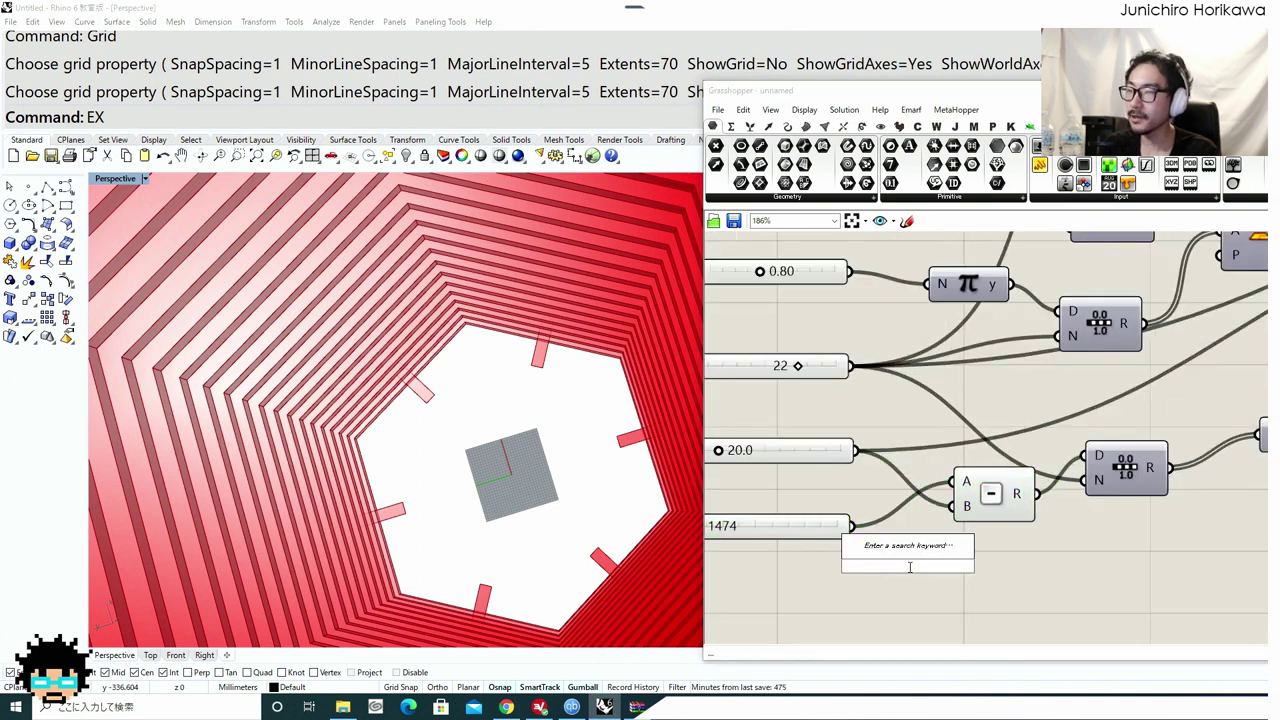
pyautogui.write('num')
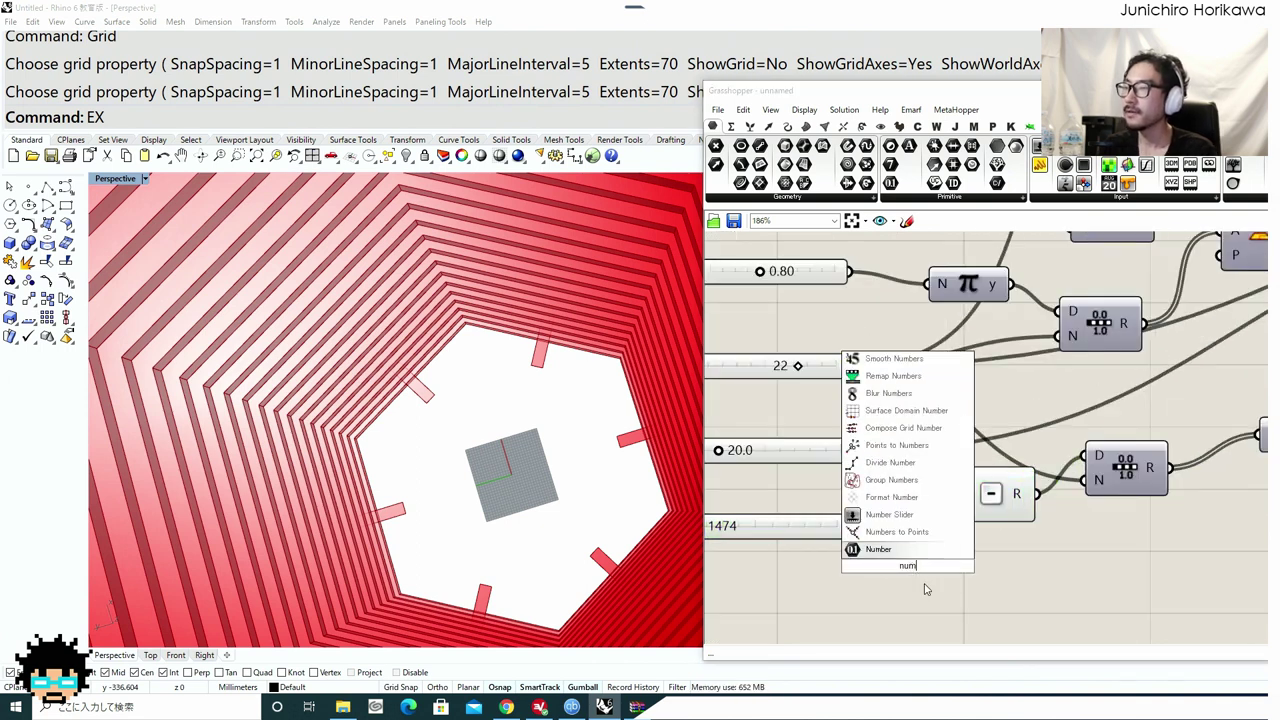
pyautogui.click(908, 551)
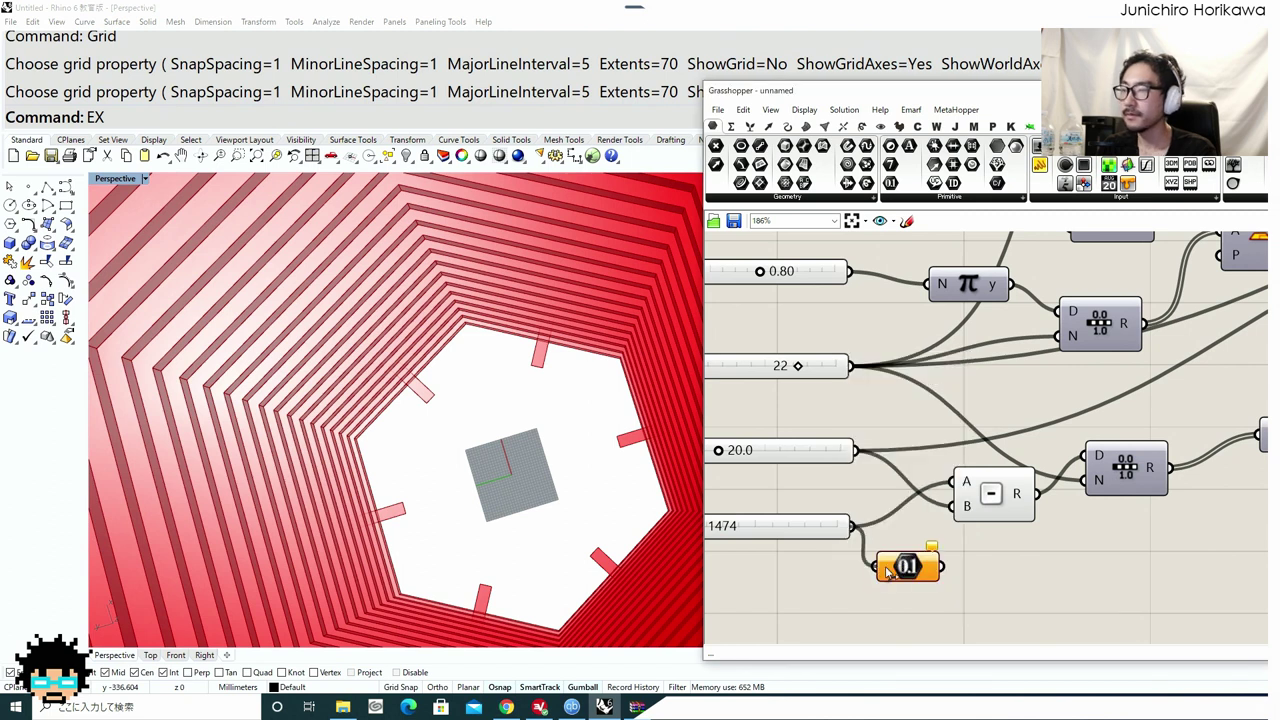
pyautogui.click(890, 568)
# Move the Number parameter across the definition next to the last Unit Z and connect it to the F input.
pyautogui.scroll(-6, 920, 572)
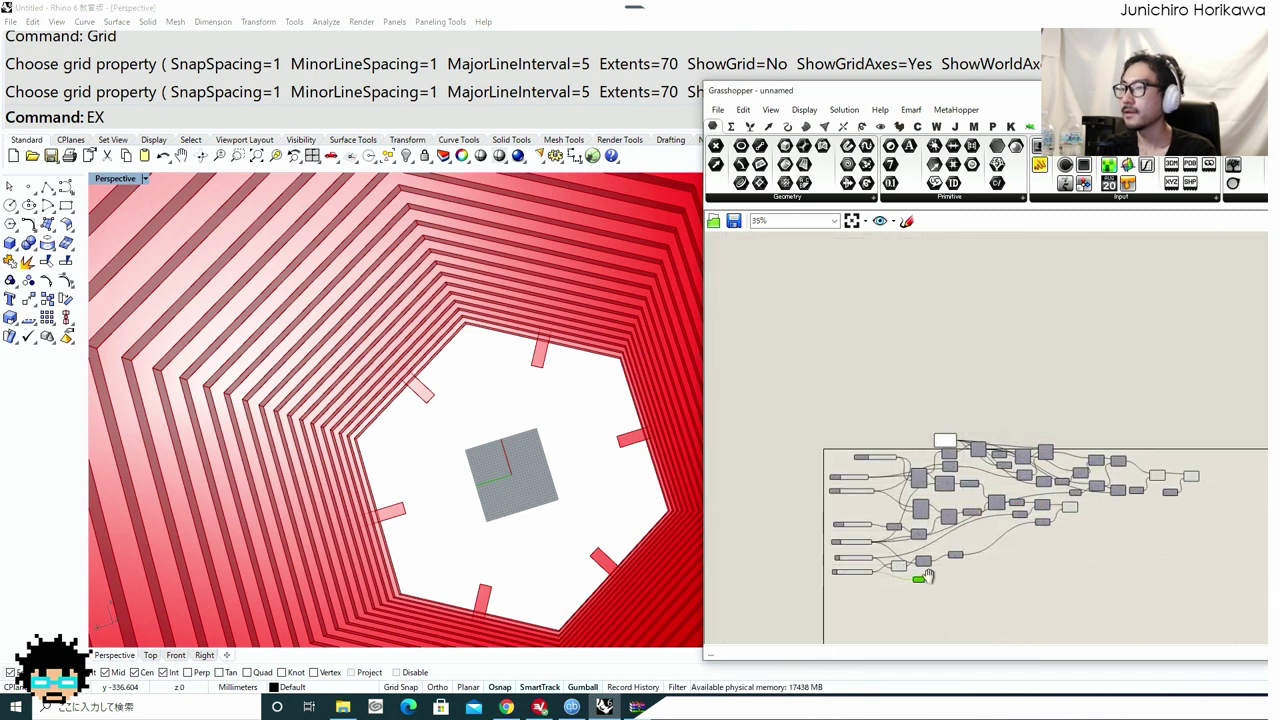
pyautogui.moveTo(1138, 494); pyautogui.dragTo(1152, 500)
pyautogui.scroll(4, 1151, 500)
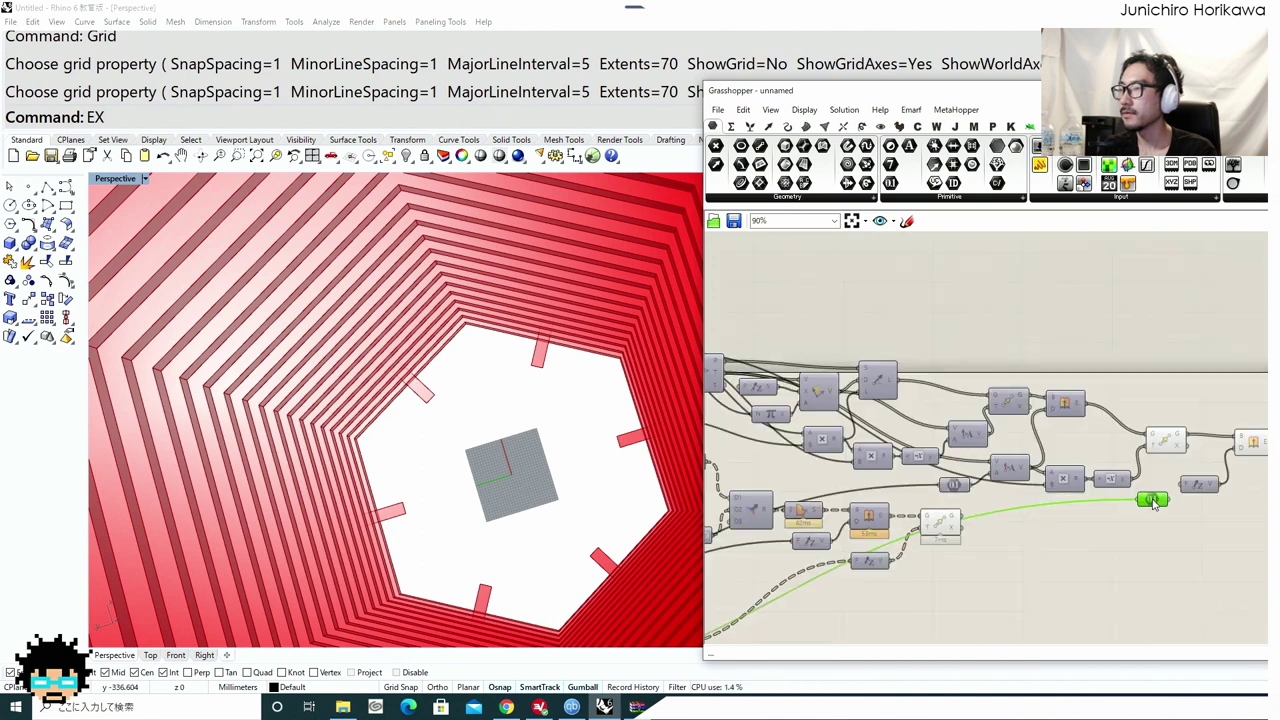
pyautogui.moveTo(1178, 506); pyautogui.dragTo(1016, 515, button='right')
pyautogui.scroll(6, 1013, 514)
pyautogui.moveTo(994, 504); pyautogui.dragTo(1031, 451)
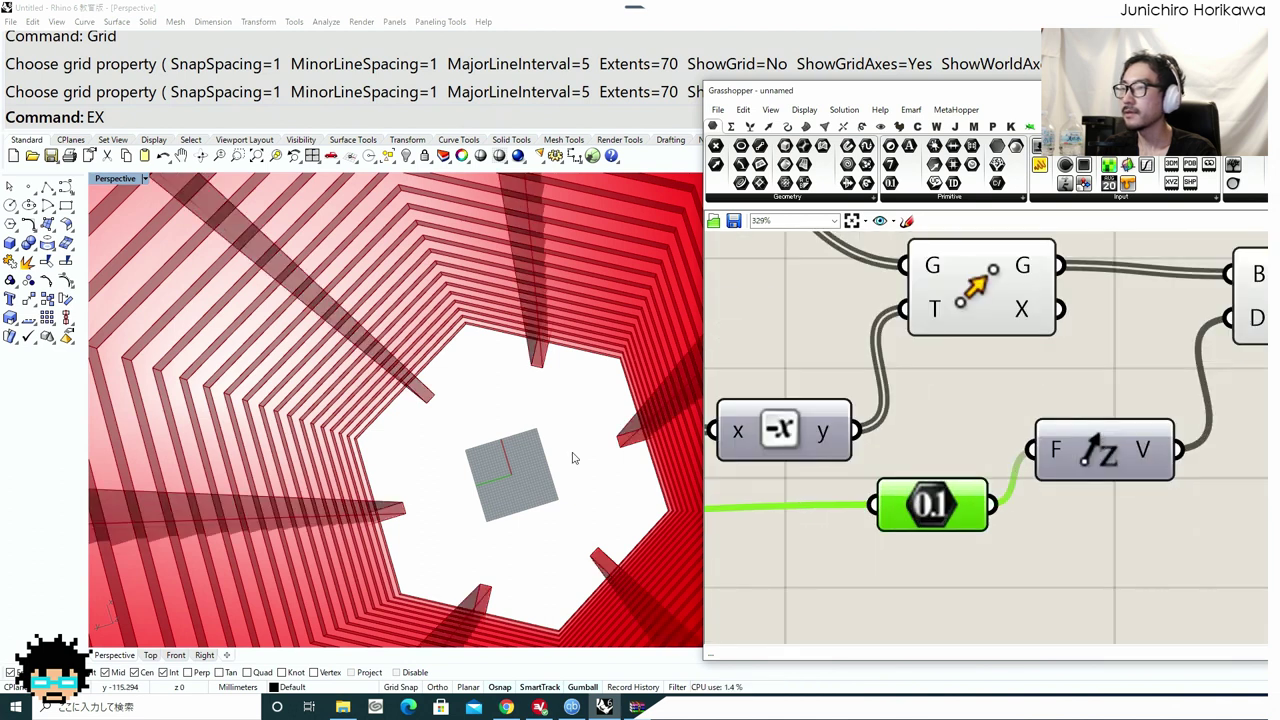
# Turn off the preview of the components leading into the final Extrude, including the last Move, and select that Extrude.
pyautogui.scroll(-6, 568, 446)
pyautogui.moveTo(558, 430); pyautogui.dragTo(662, 301, button='right')
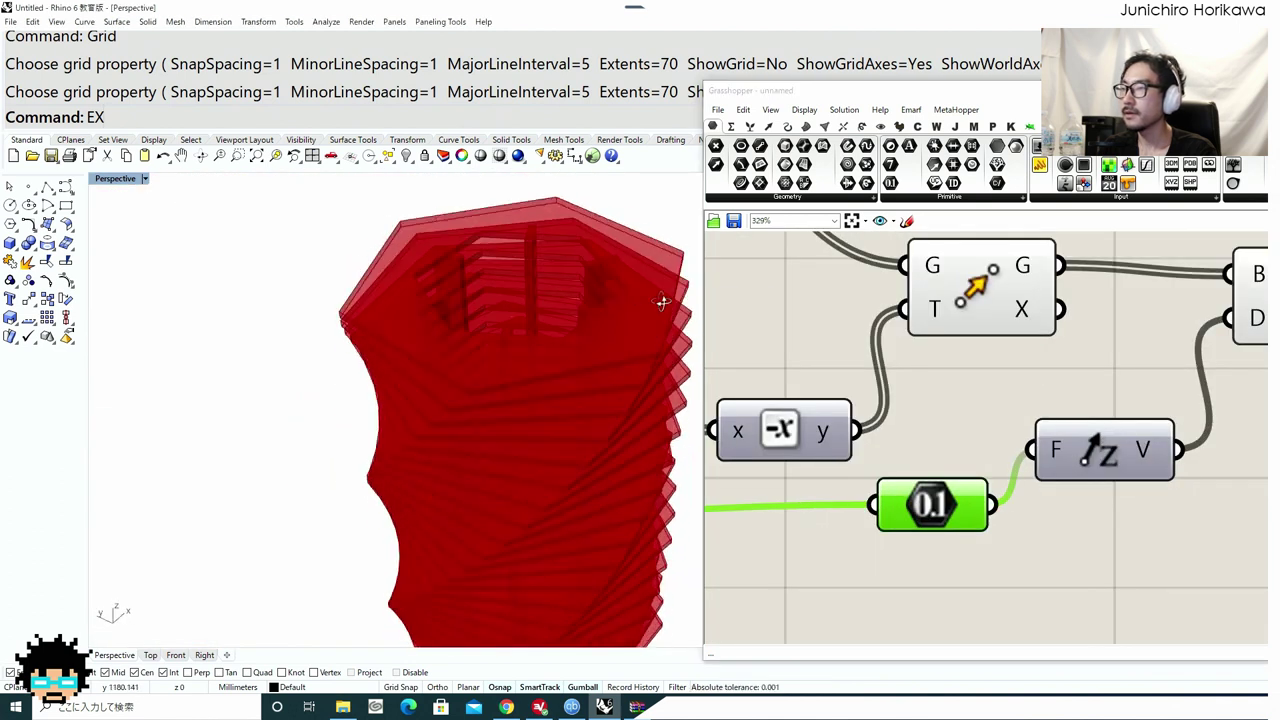
pyautogui.scroll(-5, 725, 317)
pyautogui.moveTo(800, 348); pyautogui.dragTo(965, 388, button='right')
pyautogui.moveTo(1012, 490); pyautogui.dragTo(850, 285)
pyautogui.middleClick(902, 439)
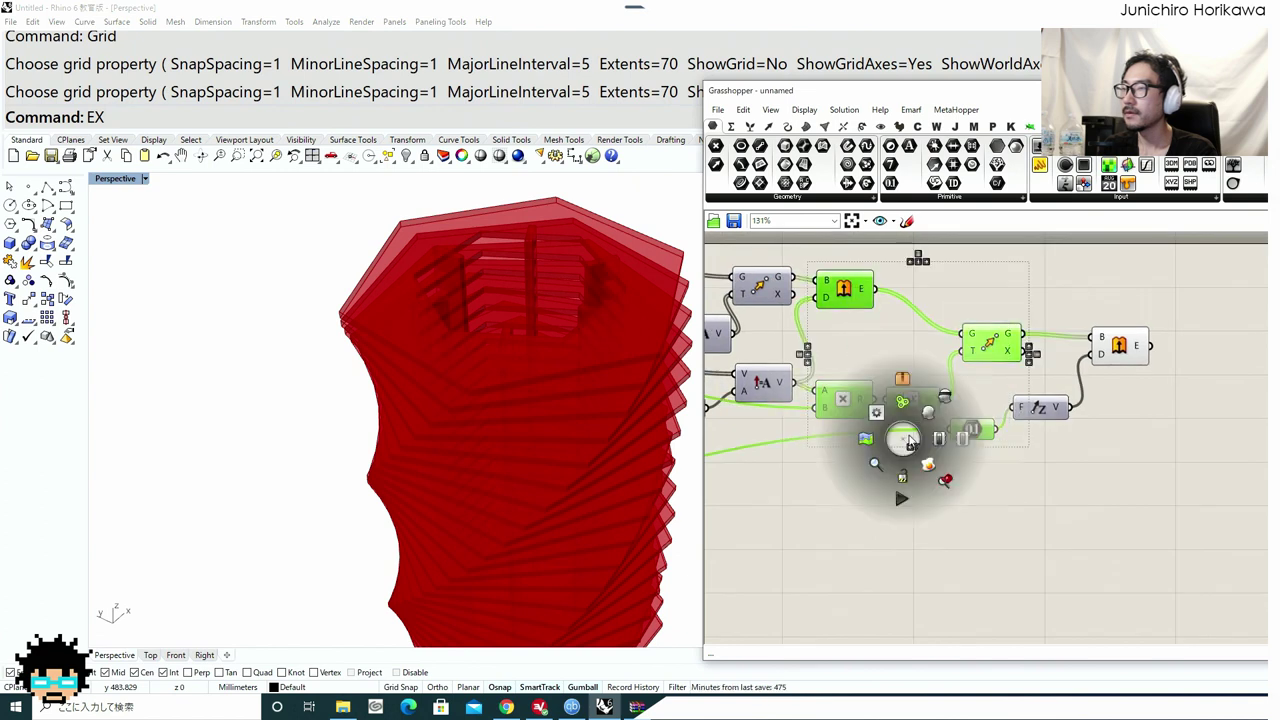
pyautogui.click(945, 400)
pyautogui.click(1112, 358)
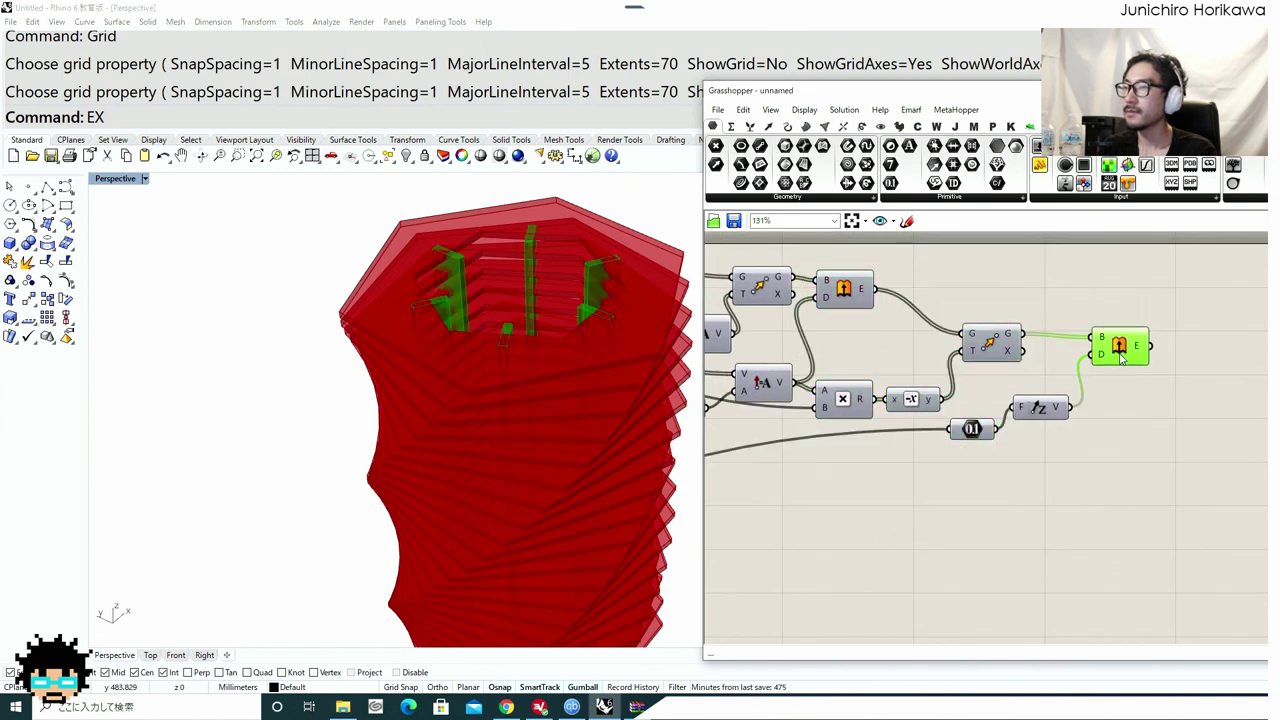
# Relocate the rings' Move component across the definition so it sits below the final Extrude.
pyautogui.scroll(-4, 1112, 358)
pyautogui.moveTo(880, 432); pyautogui.dragTo(946, 383, button='right')
pyautogui.scroll(5, 1103, 390)
pyautogui.click(902, 358)
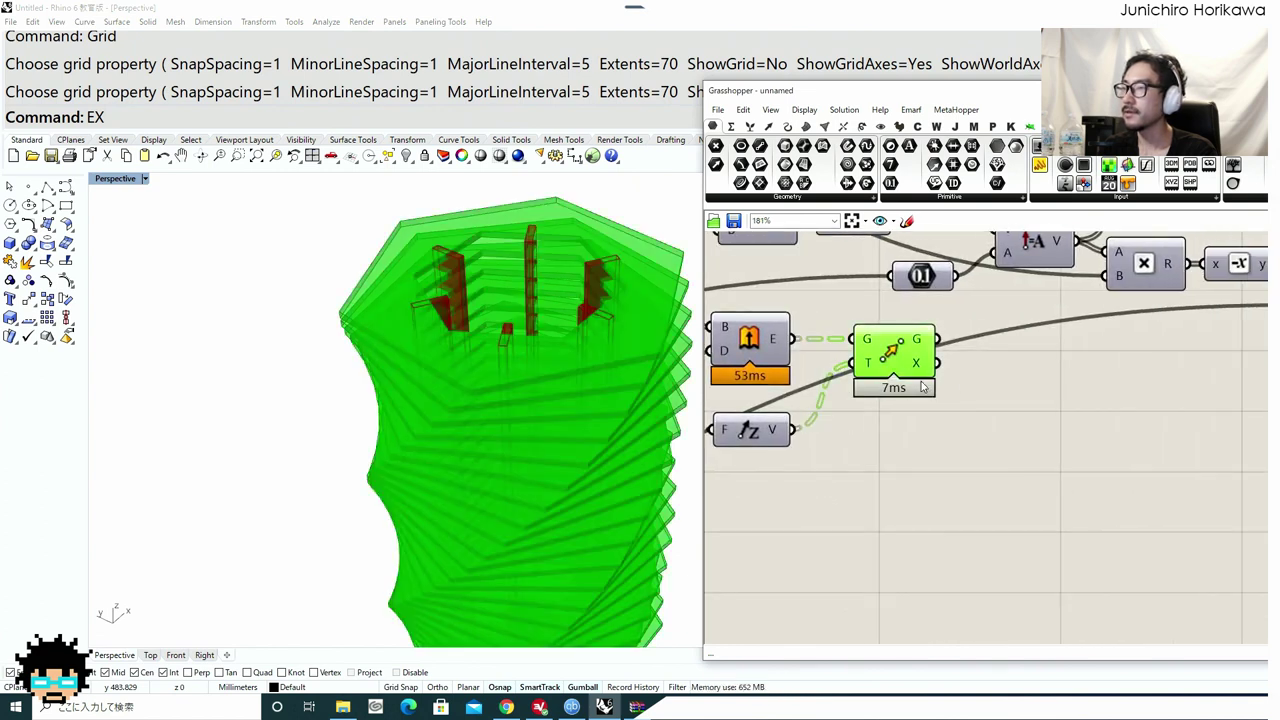
pyautogui.scroll(-5, 919, 384)
pyautogui.moveTo(919, 383); pyautogui.dragTo(1177, 395)
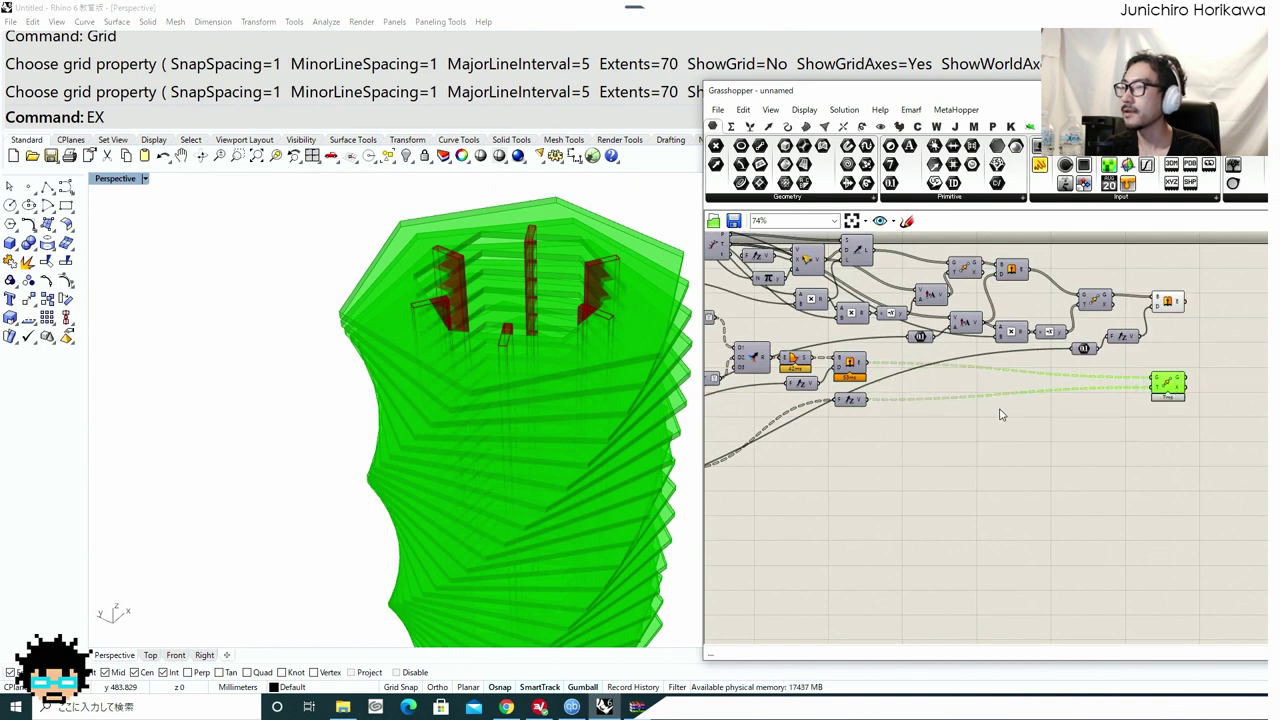
pyautogui.moveTo(888, 430); pyautogui.dragTo(842, 362)
pyautogui.moveTo(1112, 444); pyautogui.dragTo(970, 468, button='right')
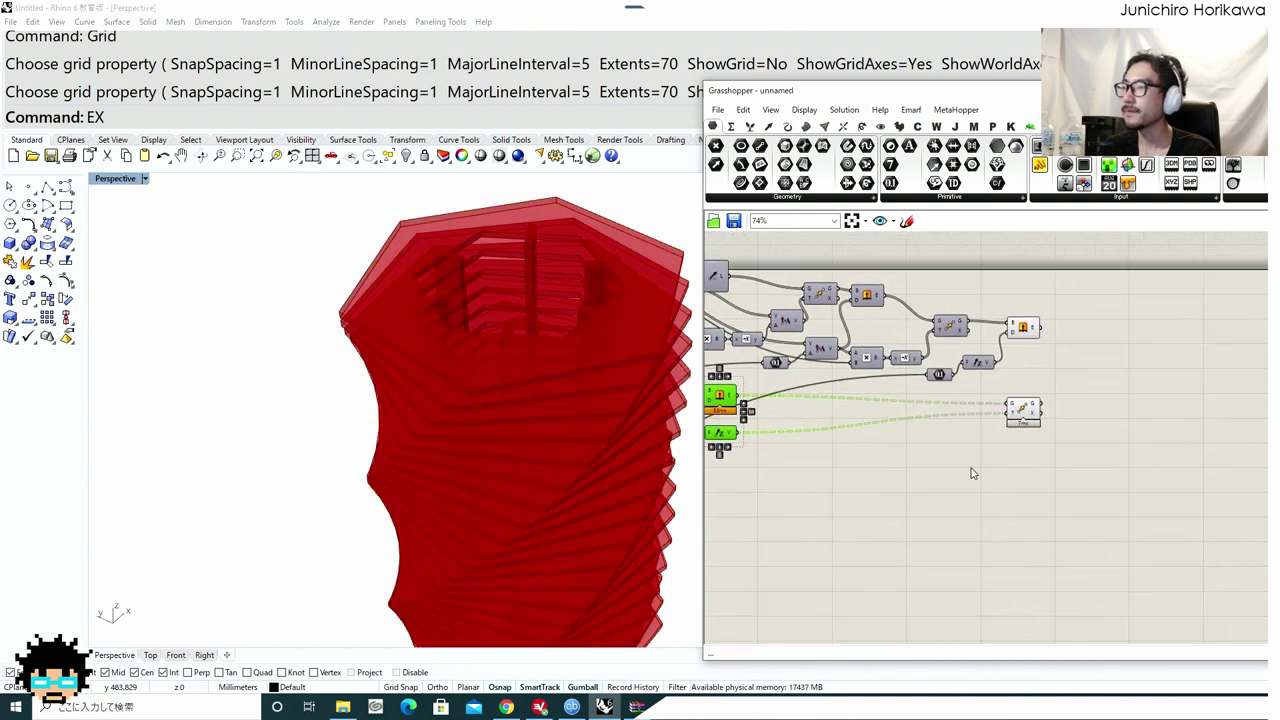
pyautogui.click(971, 469)
# Turn off the preview of the rings' Move component and place it below the last Unit Z.
pyautogui.scroll(3, 1034, 446)
pyautogui.click(1018, 380)
pyautogui.moveTo(1018, 380); pyautogui.dragTo(991, 467, button='right')
pyautogui.middleClick(991, 467)
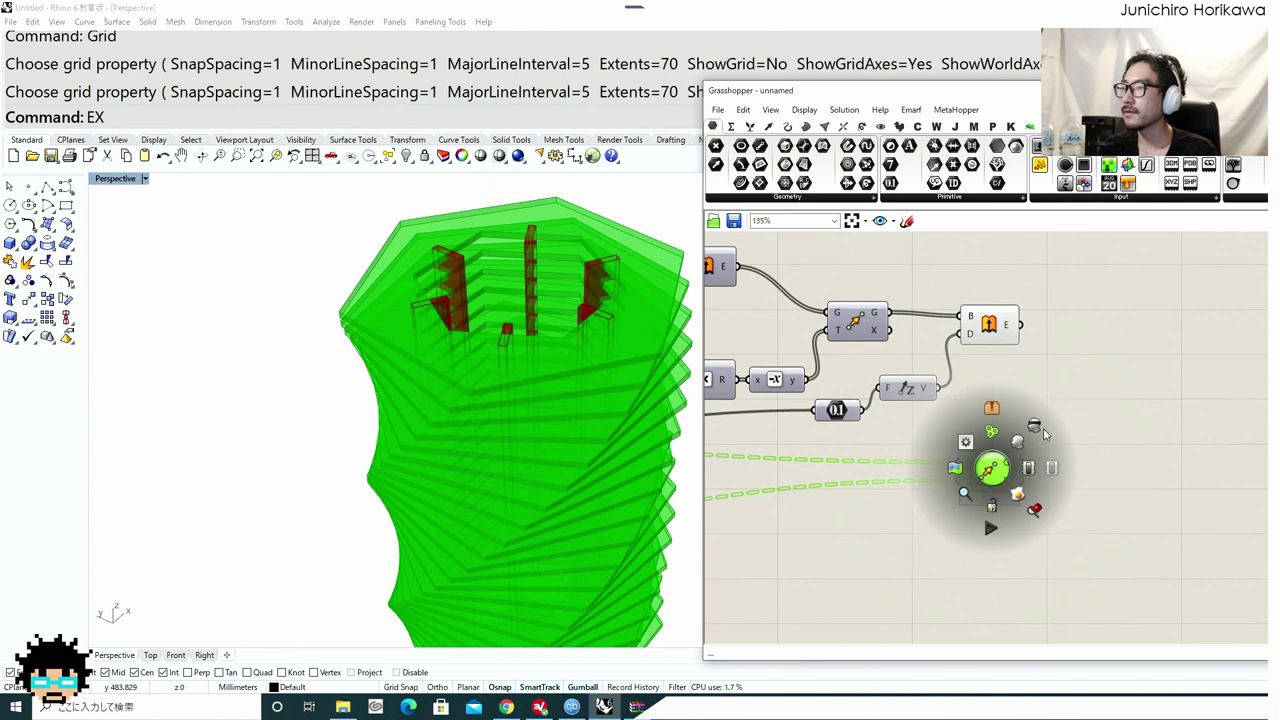
pyautogui.click(1042, 431)
pyautogui.scroll(1, 1030, 409)
pyautogui.moveTo(992, 488); pyautogui.dragTo(868, 490)
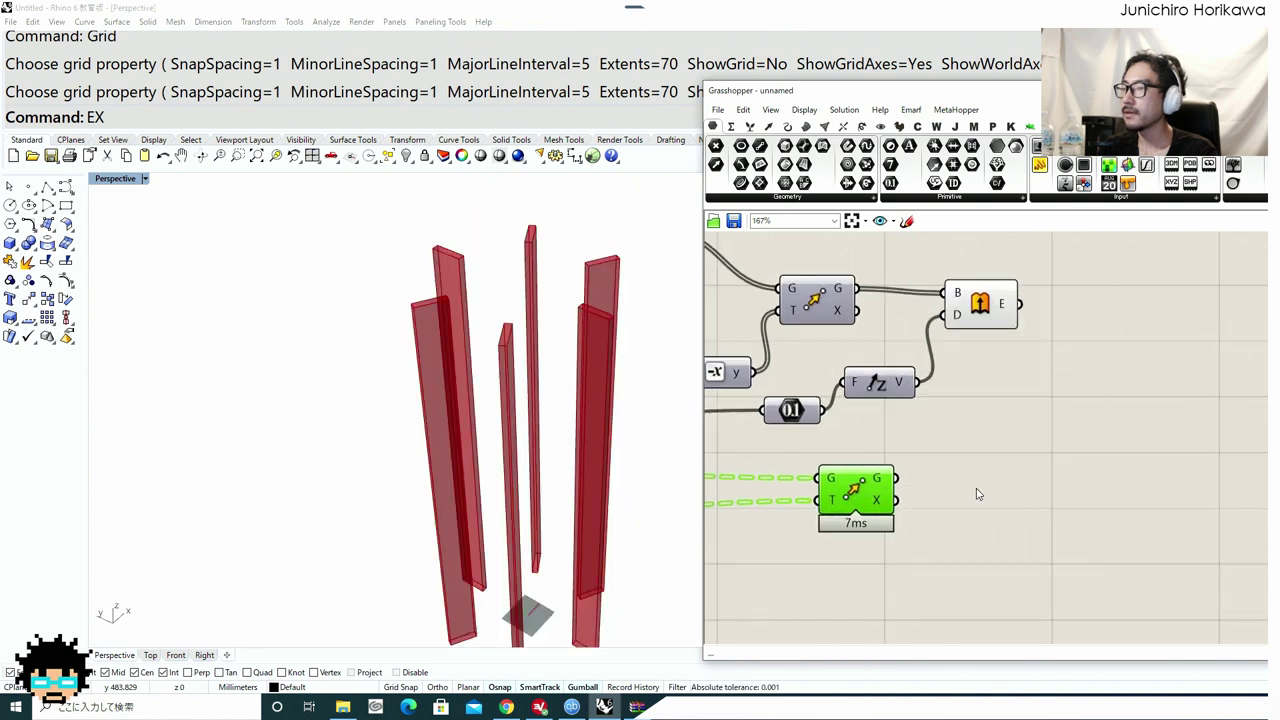
# Add a Flatten Tree component beside the rings' Move and connect the Move's G output to its T input.
pyautogui.doubleClick(977, 490)
pyautogui.write('fla')
pyautogui.click(970, 474)
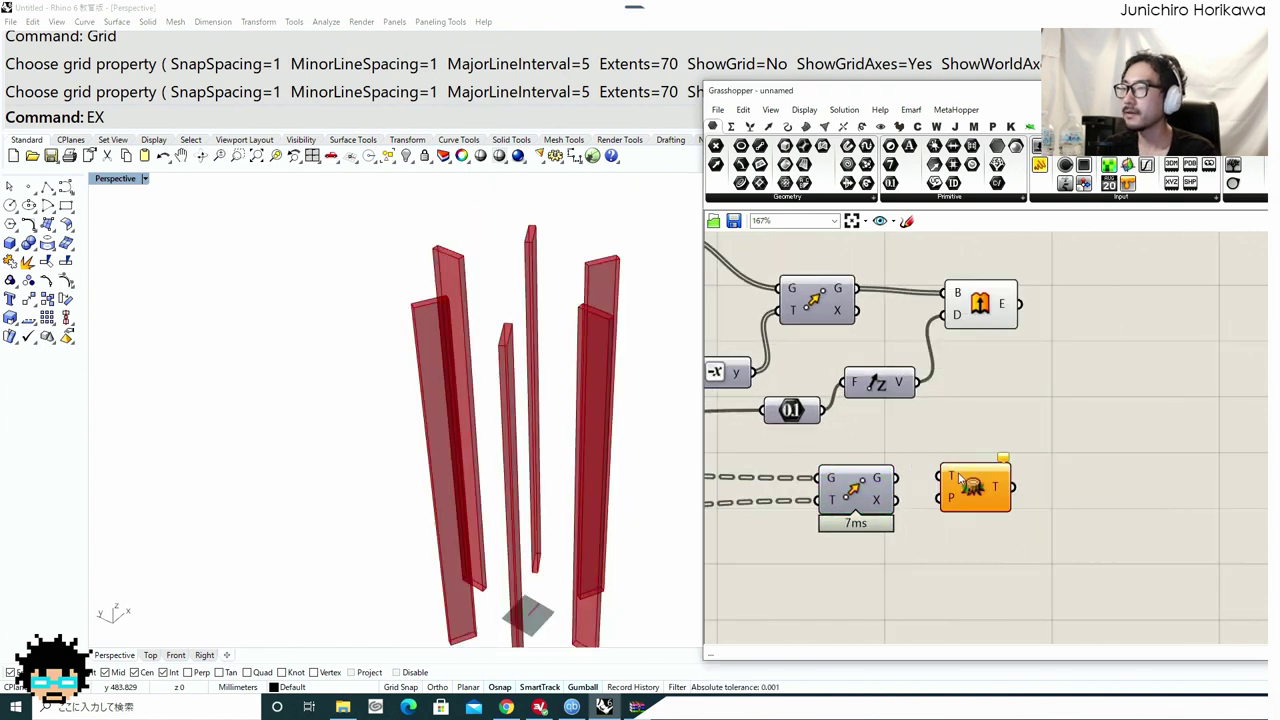
pyautogui.moveTo(897, 478); pyautogui.dragTo(938, 477)
pyautogui.moveTo(973, 490); pyautogui.dragTo(964, 492)
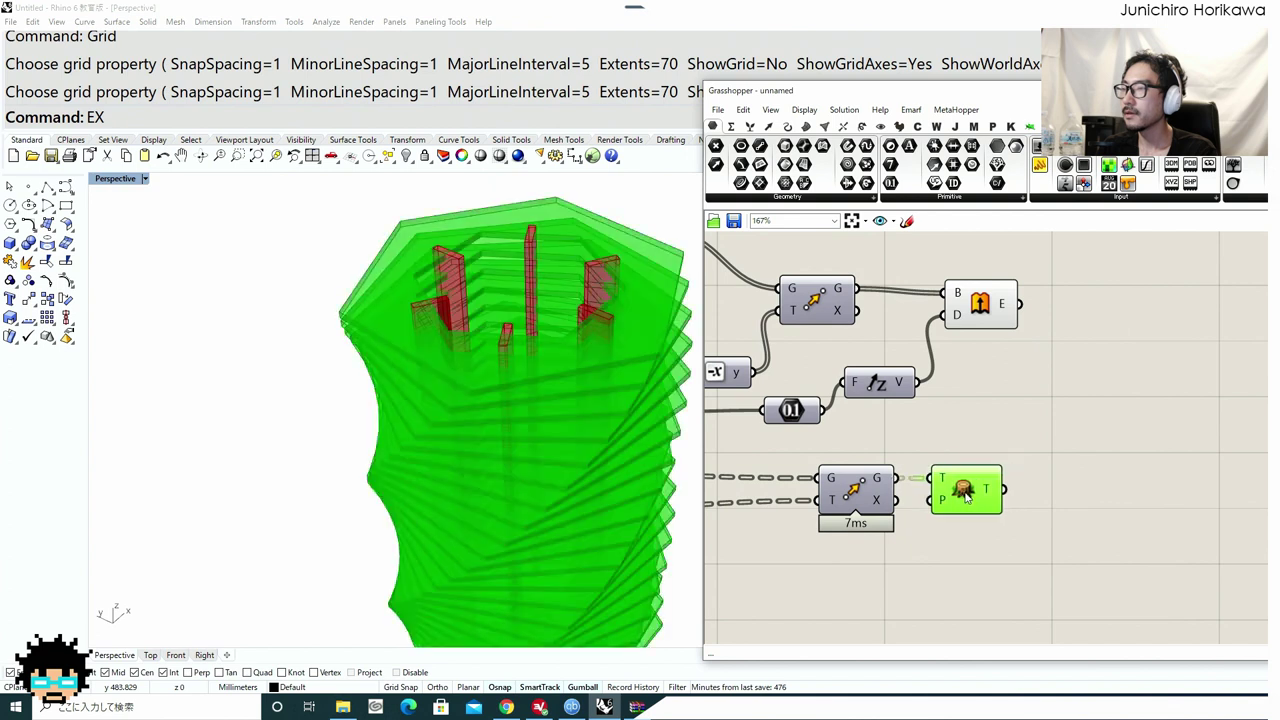
# Shift the final Extrude closer to its inputs, flatten its E output and turn off its preview.
pyautogui.moveTo(986, 314); pyautogui.dragTo(958, 310)
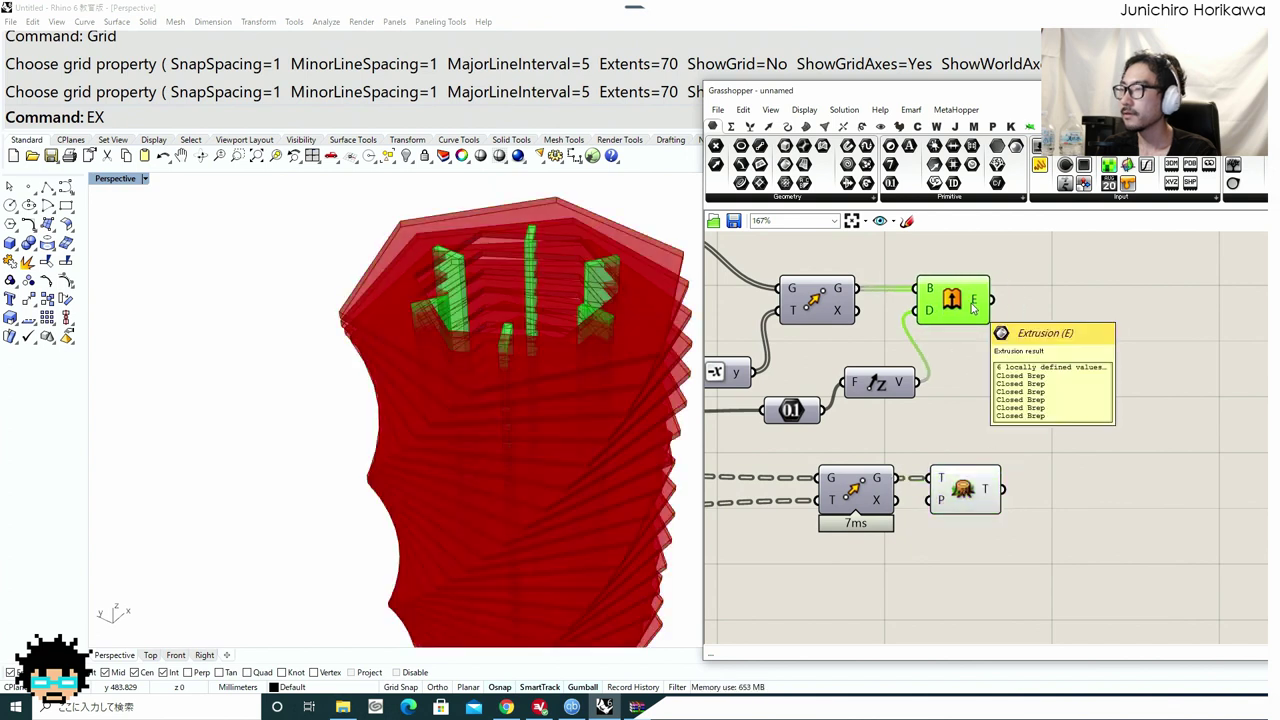
pyautogui.rightClick(973, 306)
pyautogui.click(1012, 355)
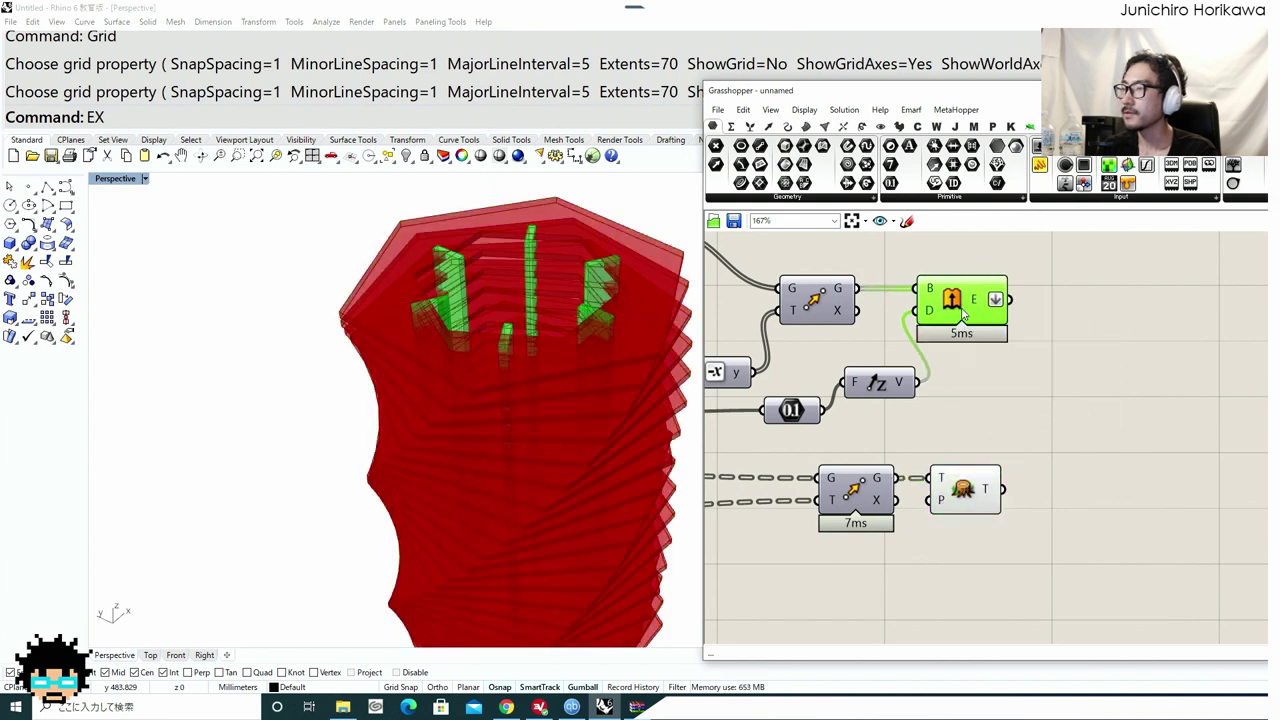
pyautogui.middleClick(960, 309)
pyautogui.click(1002, 281)
pyautogui.scroll(-1, 1040, 317)
pyautogui.moveTo(1047, 349); pyautogui.dragTo(971, 353, button='right')
pyautogui.doubleClick(1013, 381)
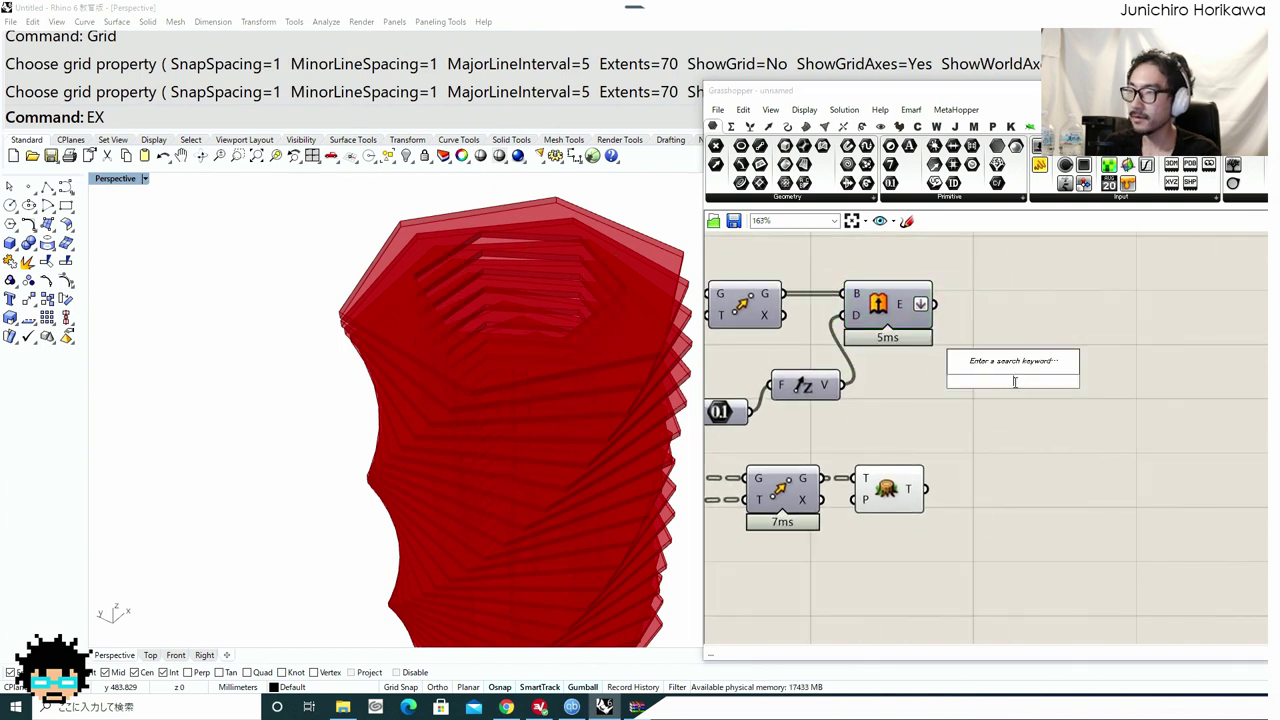
pyautogui.write('boolean')
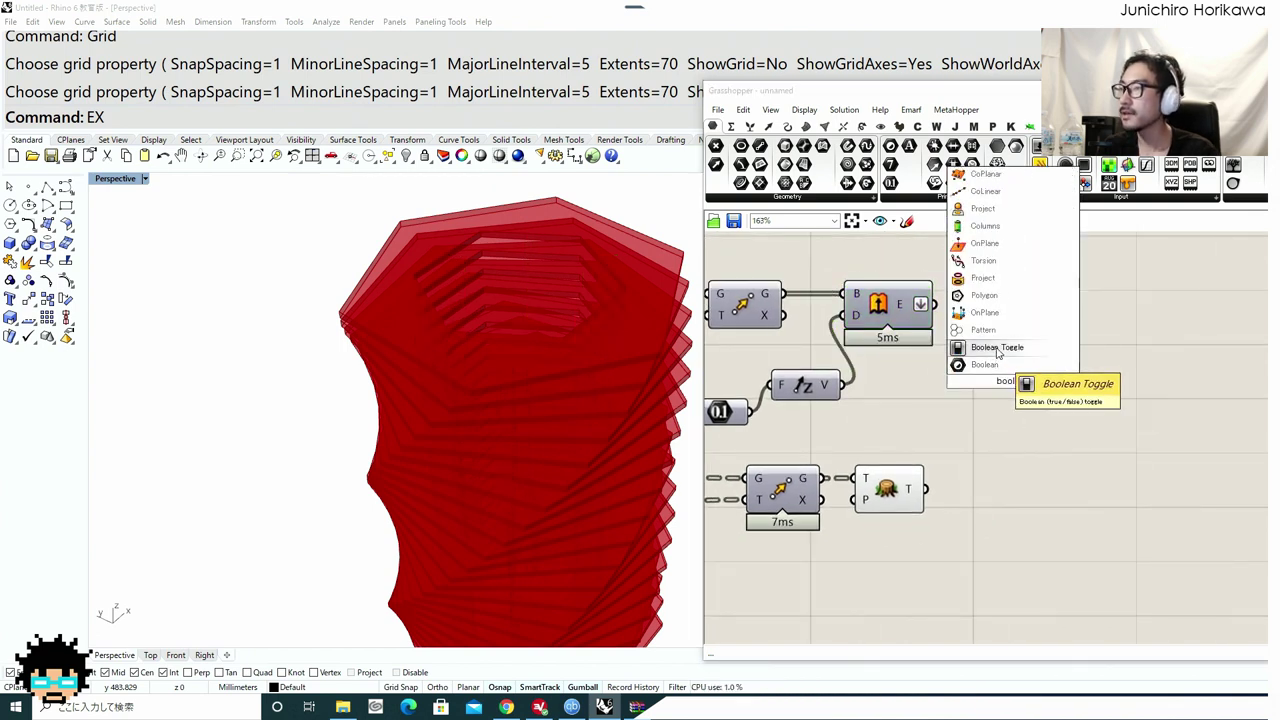
pyautogui.press('BackSpace')
pyautogui.press('BackSpace')
pyautogui.press('BackSpace')
pyautogui.press('BackSpace')
pyautogui.press('BackSpace')
pyautogui.press('BackSpace')
pyautogui.press('BackSpace')
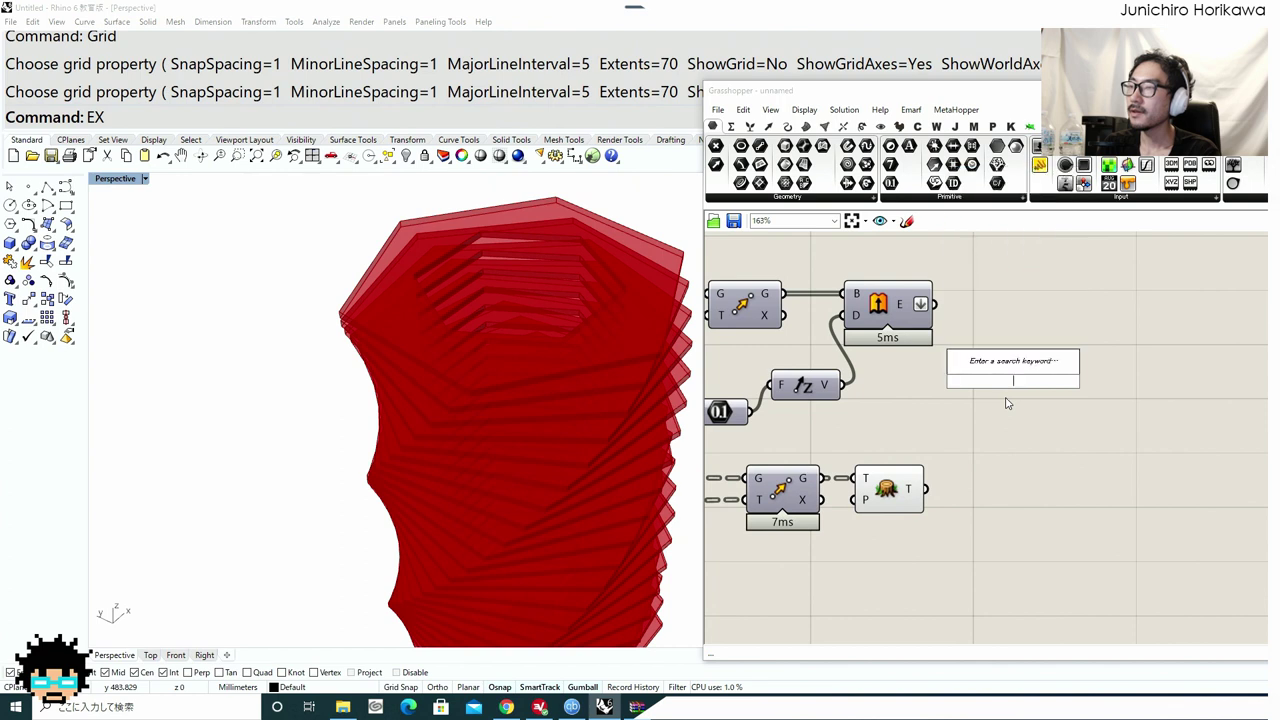
# Add a Solid Difference component, connecting the final Extrude's E output to A and the Flatten Tree output to B.
pyautogui.write('solid diff')
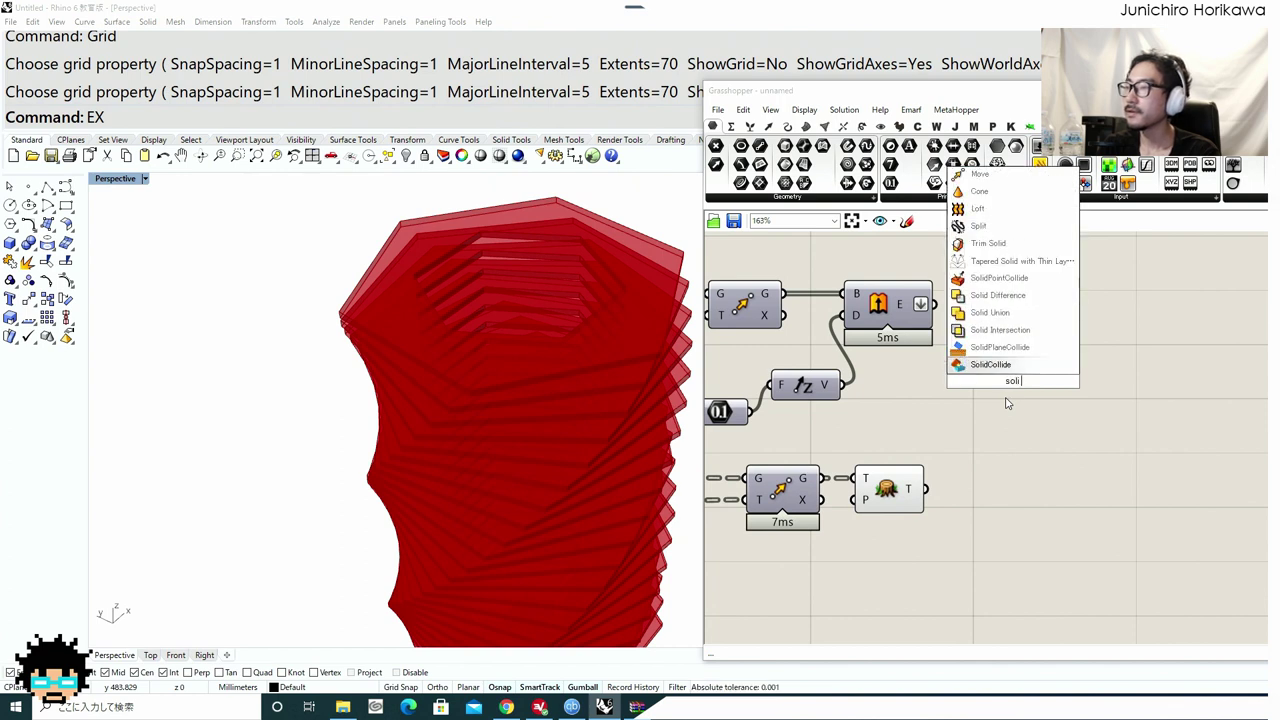
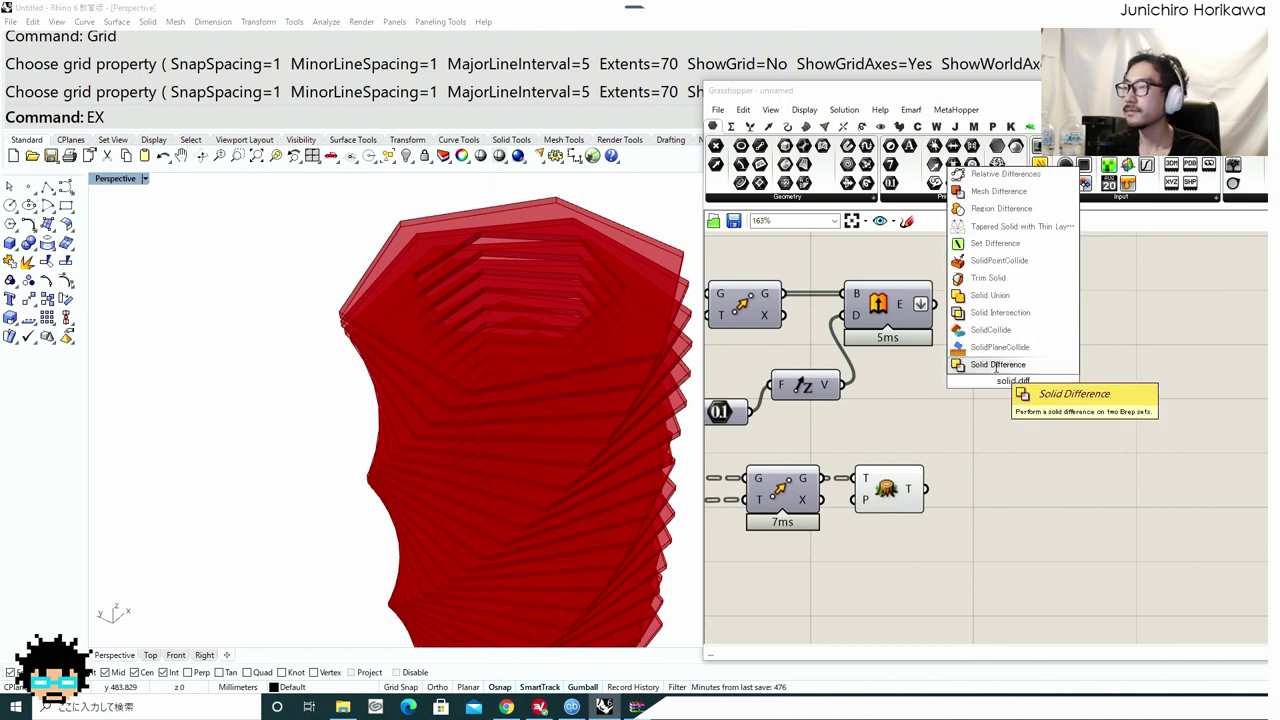
pyautogui.click(995, 366)
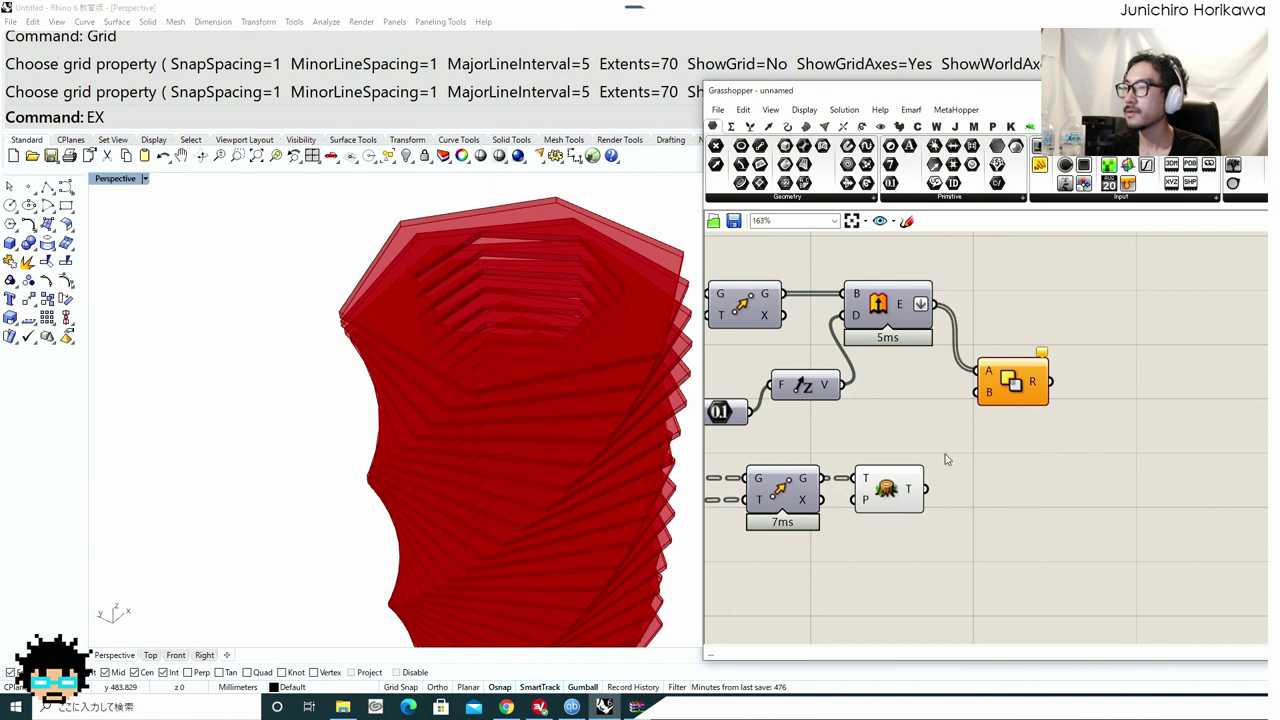
pyautogui.moveTo(926, 488); pyautogui.dragTo(986, 394)
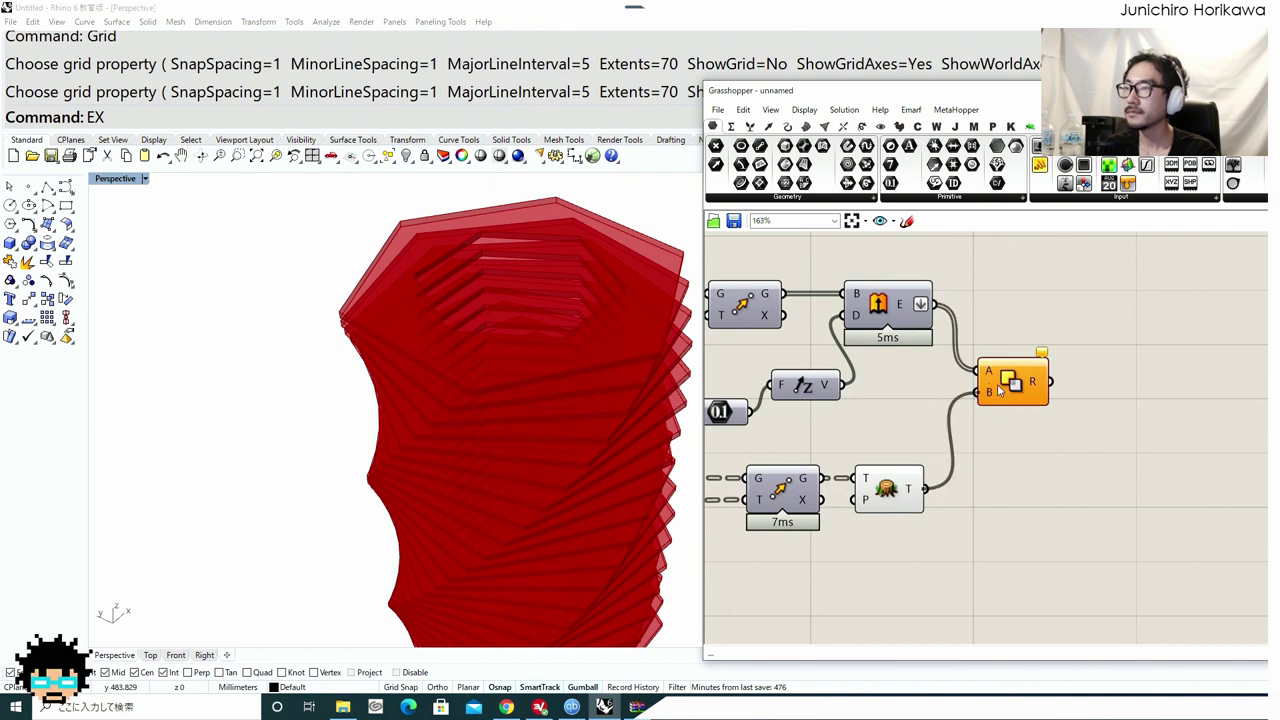
pyautogui.moveTo(1012, 390); pyautogui.dragTo(1021, 379)
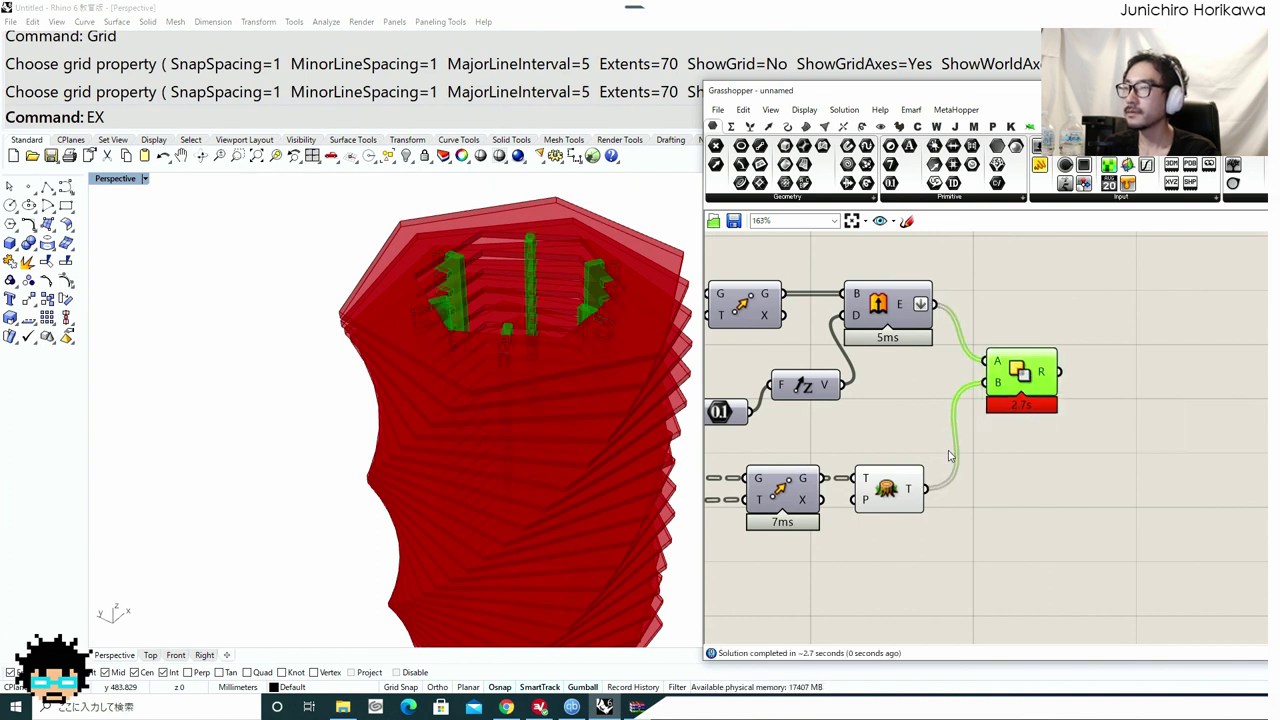
# Turn off the preview of the components feeding the Solid Difference, including both Moves, the Extrude and the Flatten Tree.
pyautogui.scroll(-1, 972, 441)
pyautogui.moveTo(945, 542); pyautogui.dragTo(715, 257)
pyautogui.middleClick(778, 388)
pyautogui.click(819, 348)
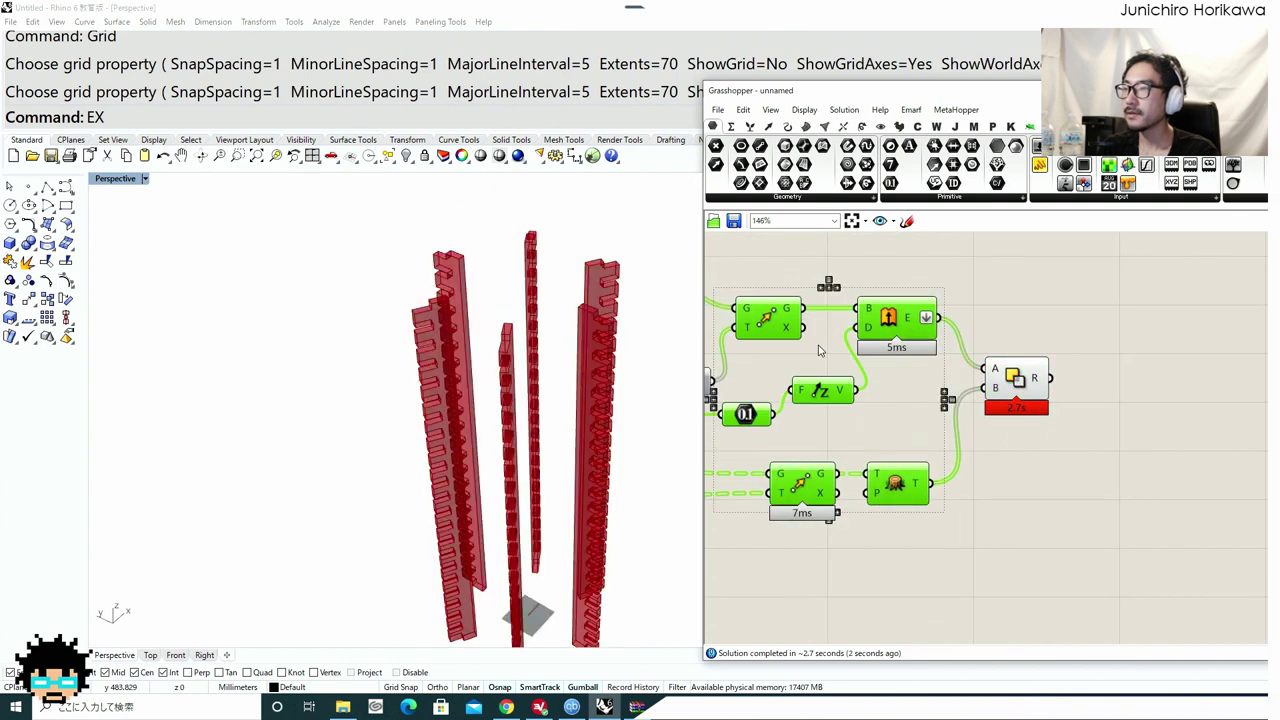
# Examine the columns produced by the Solid Difference for the notches cut by the rings.
pyautogui.moveTo(567, 383); pyautogui.dragTo(567, 457, button='right')
pyautogui.scroll(-6, 523, 280)
pyautogui.scroll(8, 545, 400)
pyautogui.scroll(-5, 567, 440)
pyautogui.moveTo(917, 413); pyautogui.dragTo(921, 408, button='right')
pyautogui.click(914, 413)
pyautogui.click(983, 422)
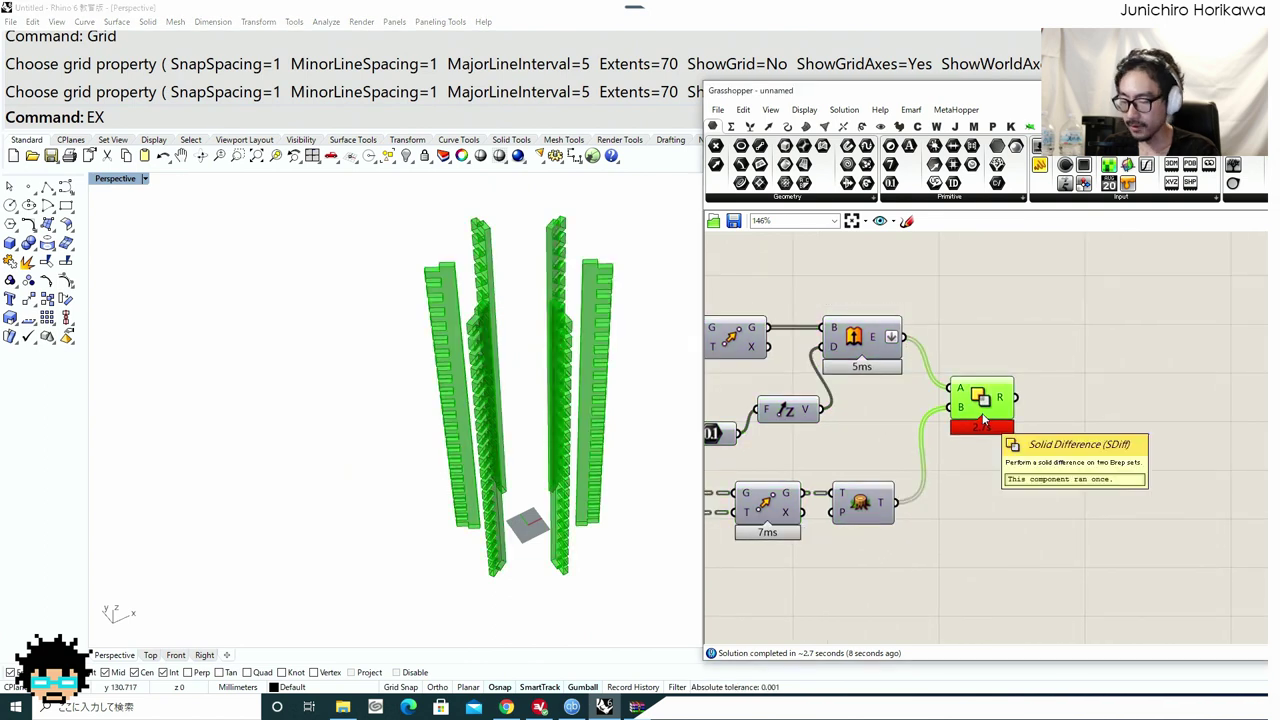
# Add a second Solid Difference below the first, connecting the Flatten Tree output to A and the final Extrude's E to B.
pyautogui.doubleClick(983, 478)
pyautogui.write('solid')
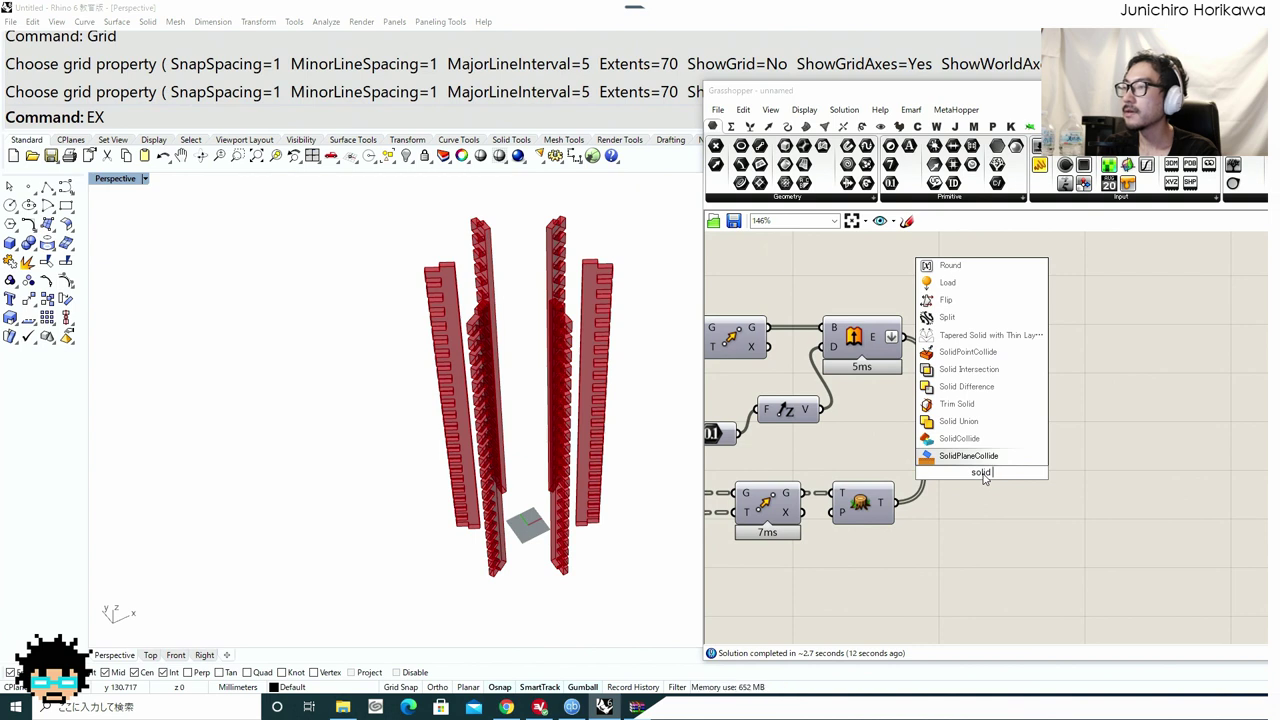
pyautogui.write(' diff')
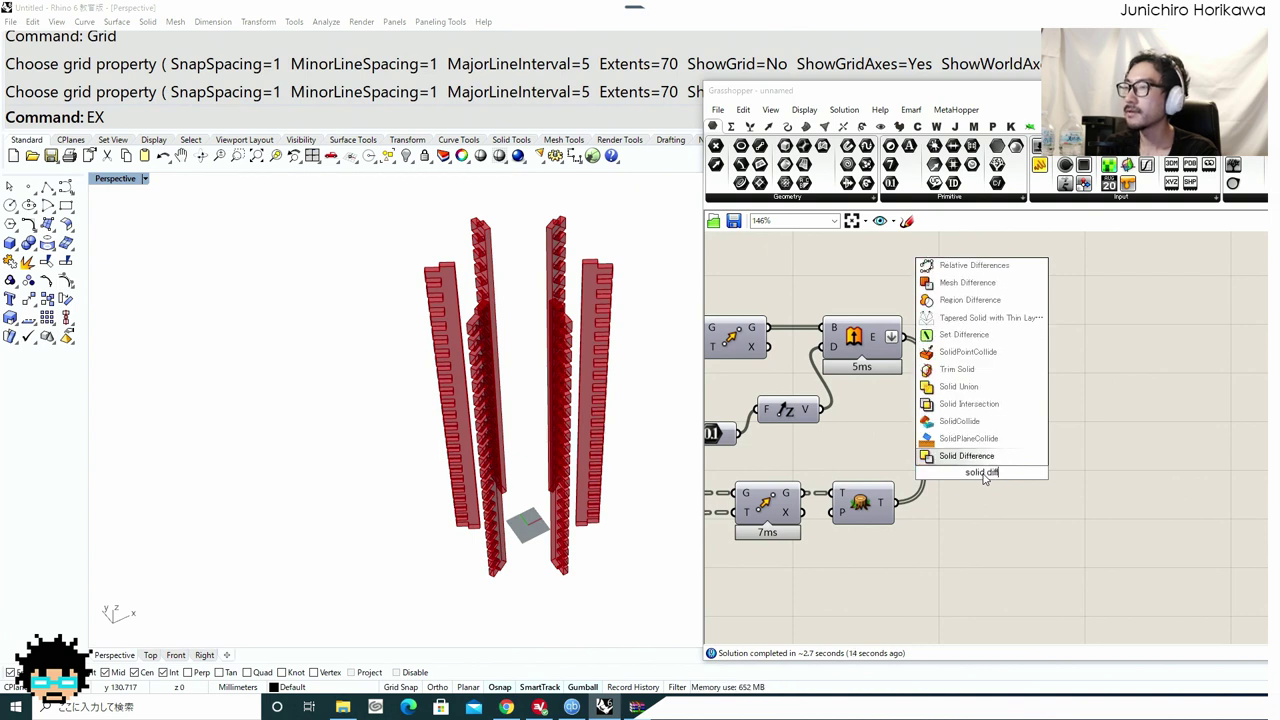
pyautogui.press('Return')
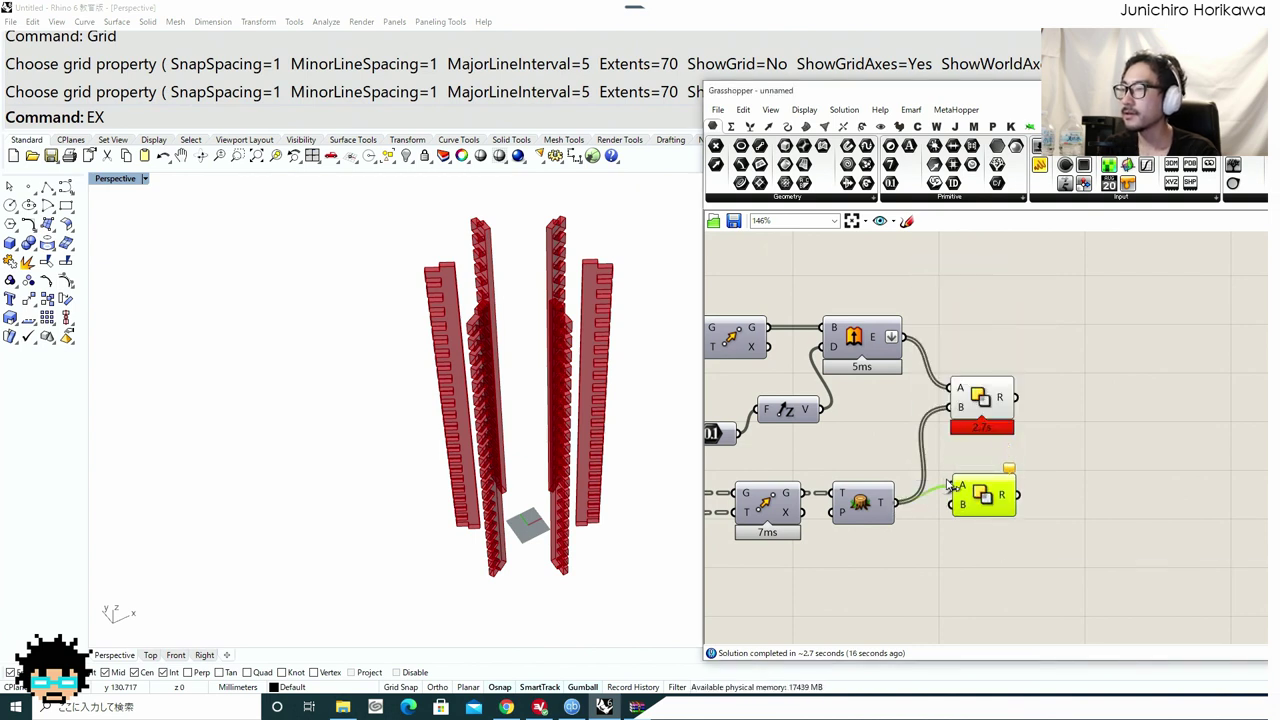
pyautogui.moveTo(976, 492)
pyautogui.mouseDown()
pyautogui.moveTo(976, 481)
pyautogui.moveTo(958, 490)
pyautogui.mouseUp()
pyautogui.click(928, 356)
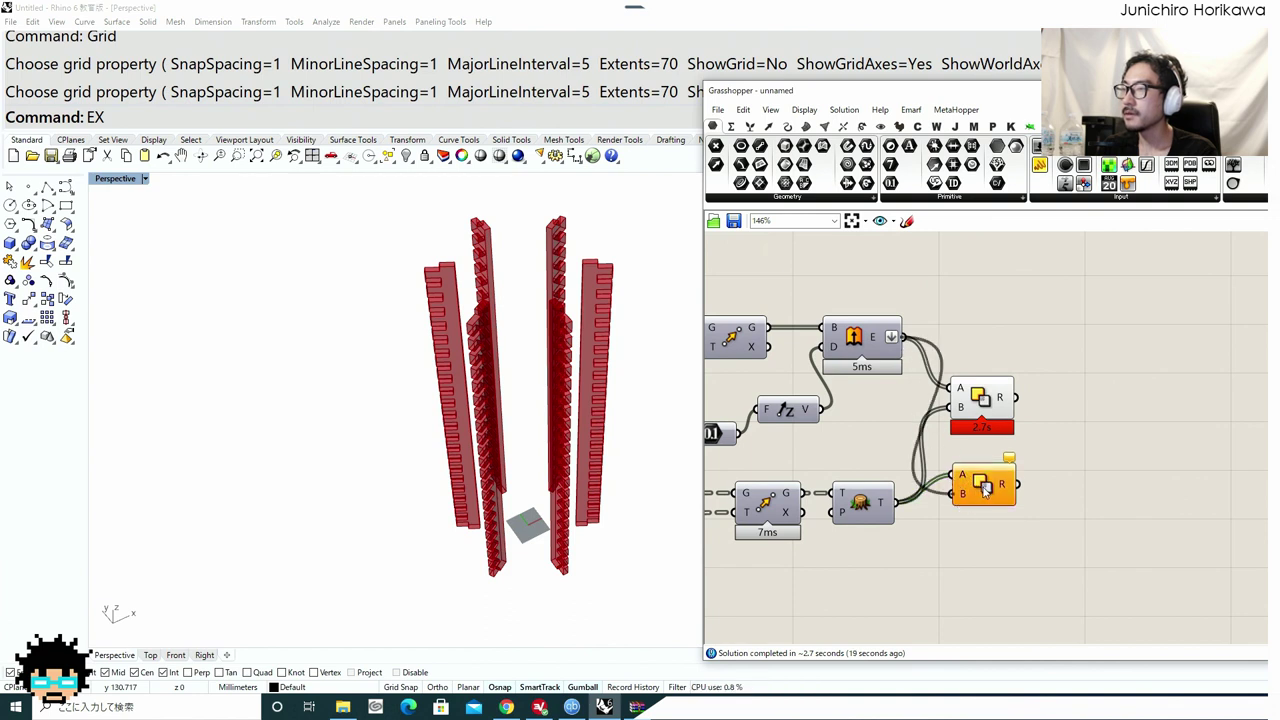
pyautogui.click(985, 490)
pyautogui.moveTo(982, 404); pyautogui.dragTo(988, 398)
pyautogui.click(982, 486)
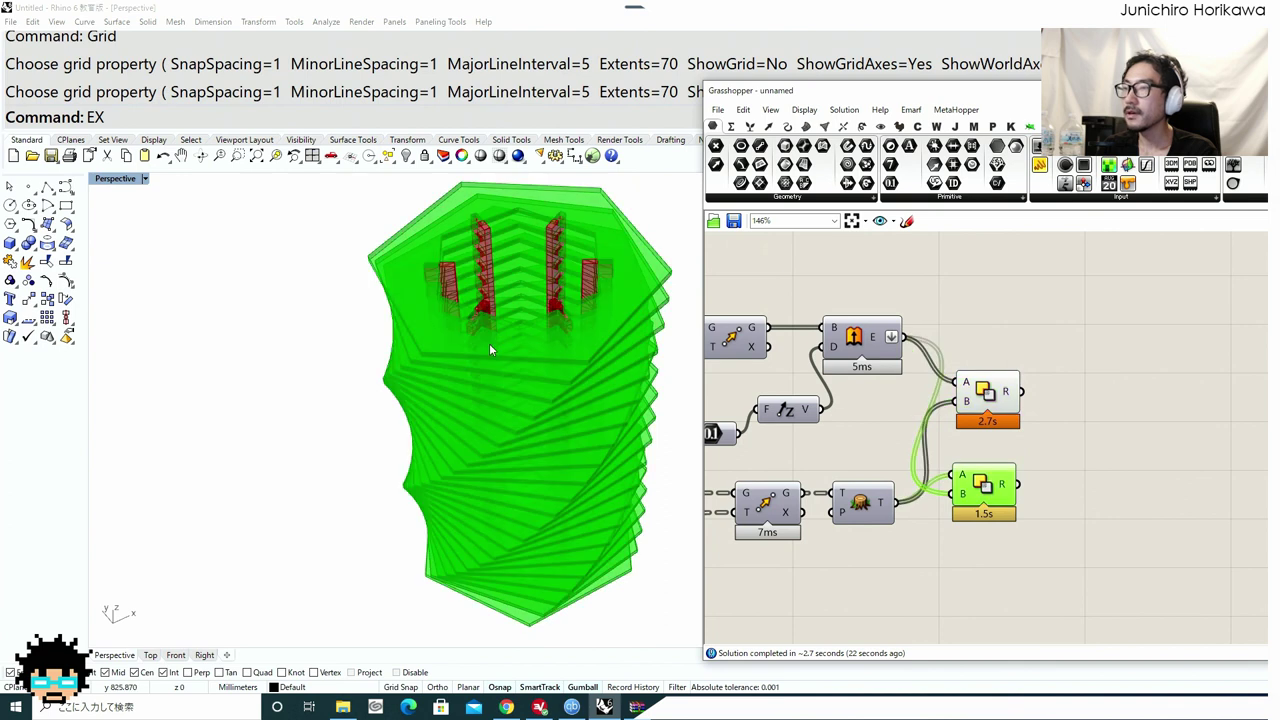
# Examine how the notched columns fit into the slotted rings, from outside and inside the tower.
pyautogui.moveTo(490, 350); pyautogui.dragTo(415, 262, button='right')
pyautogui.moveTo(764, 398); pyautogui.dragTo(799, 417, button='right')
pyautogui.moveTo(597, 357); pyautogui.dragTo(626, 414, button='right')
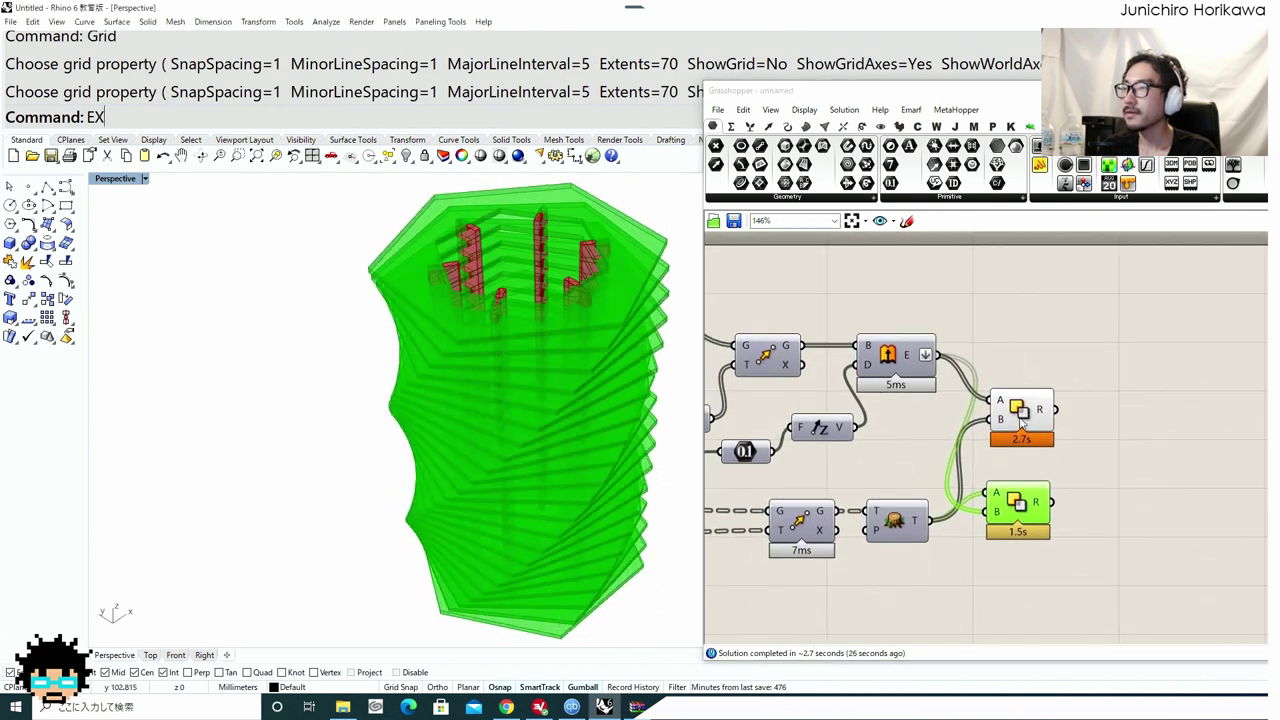
pyautogui.moveTo(1024, 416); pyautogui.dragTo(1028, 417)
pyautogui.moveTo(620, 295); pyautogui.dragTo(510, 300, button='right')
pyautogui.scroll(6, 512, 313)
pyautogui.scroll(-7, 556, 332)
pyautogui.scroll(6, 568, 330)
# Add a Move component after the first Solid Difference and connect that difference's R output to its G input.
pyautogui.doubleClick(1132, 430)
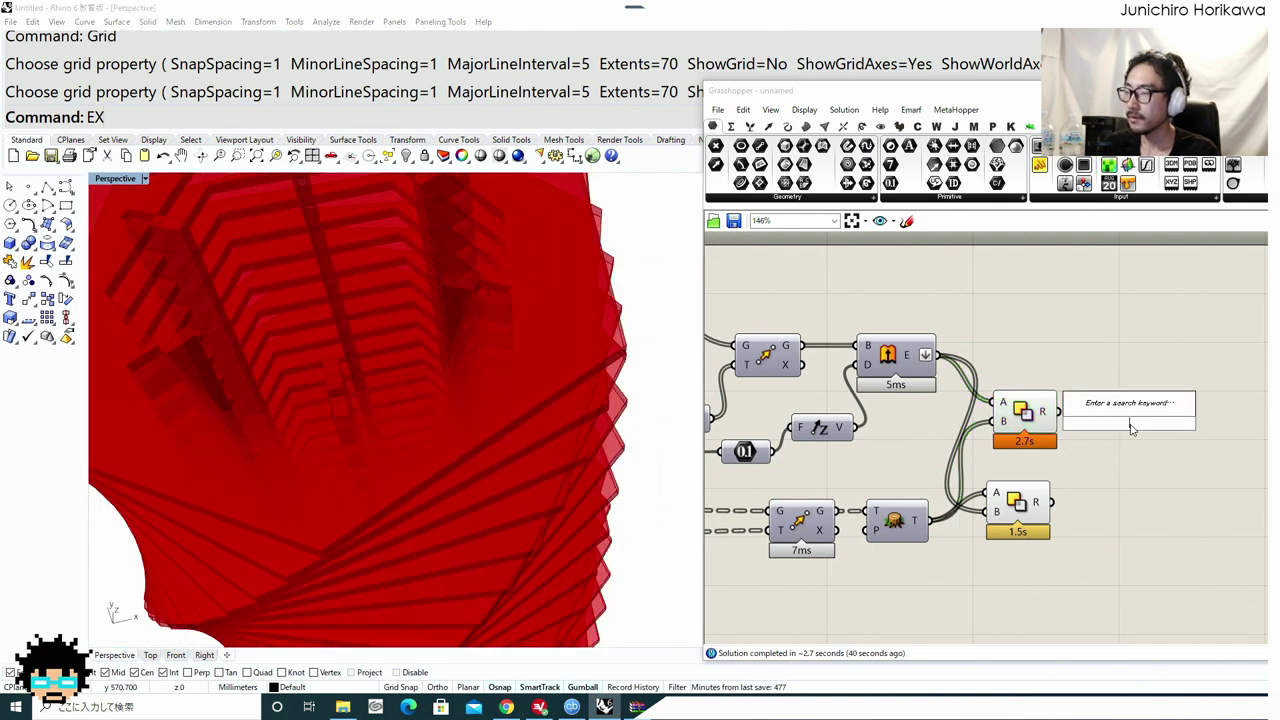
pyautogui.write('move')
pyautogui.click(1095, 408)
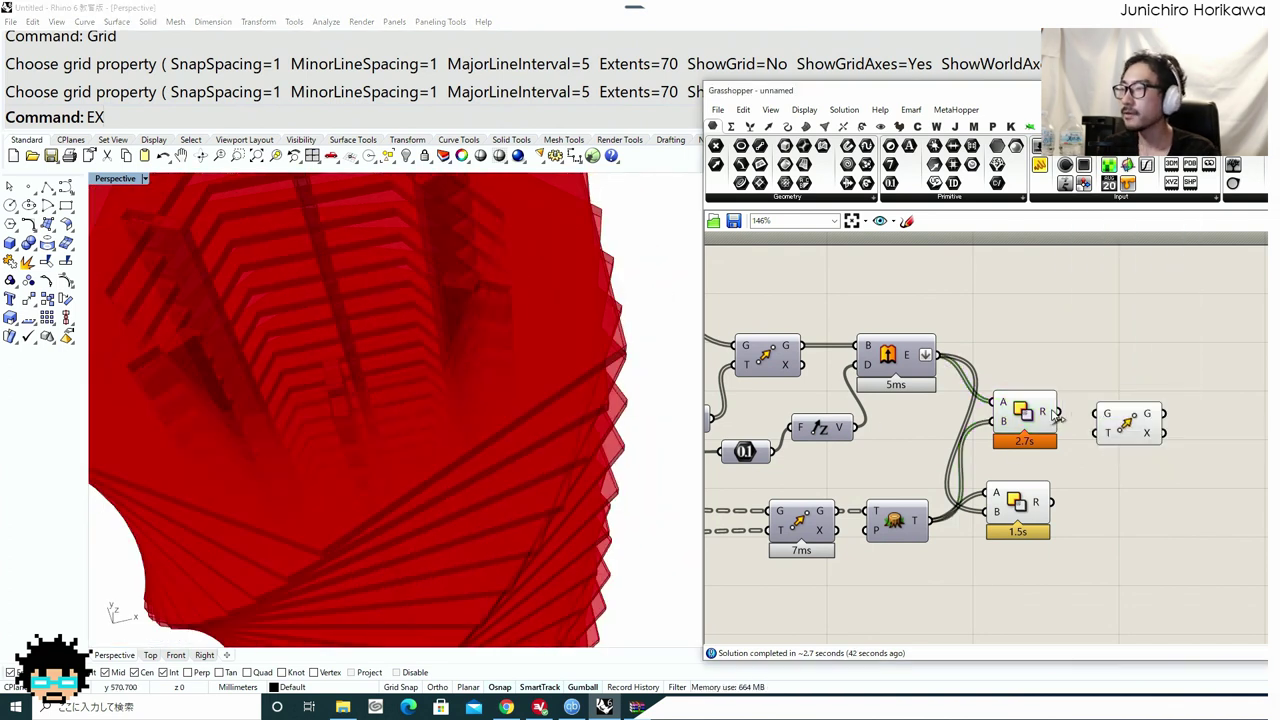
pyautogui.moveTo(1059, 412); pyautogui.dragTo(1133, 431)
# Add a Negative component above the final Extrude and connect the y output of the last existing Negative to its x input.
pyautogui.moveTo(950, 397); pyautogui.dragTo(1107, 401, button='right')
pyautogui.moveTo(856, 397); pyautogui.dragTo(997, 405, button='right')
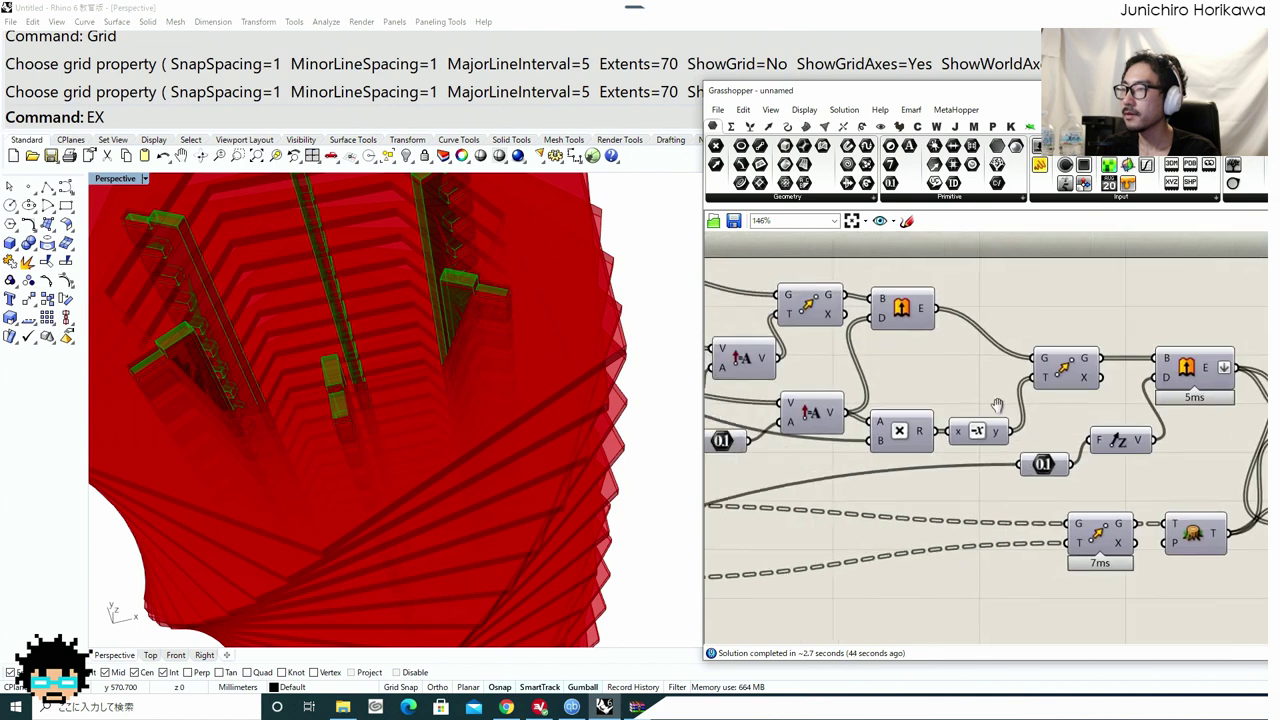
pyautogui.moveTo(984, 428); pyautogui.dragTo(990, 422)
pyautogui.moveTo(1123, 302); pyautogui.dragTo(1040, 346, button='right')
pyautogui.doubleClick(1040, 346)
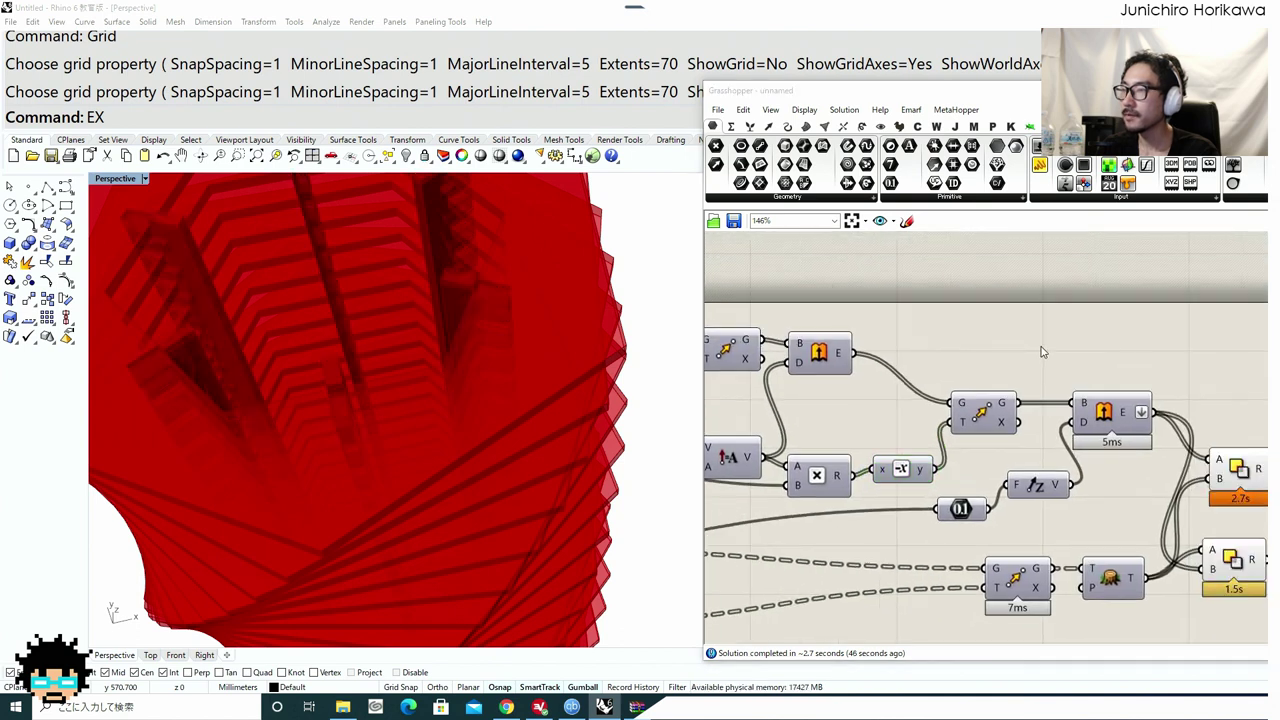
pyautogui.write('ne')
pyautogui.press('Return')
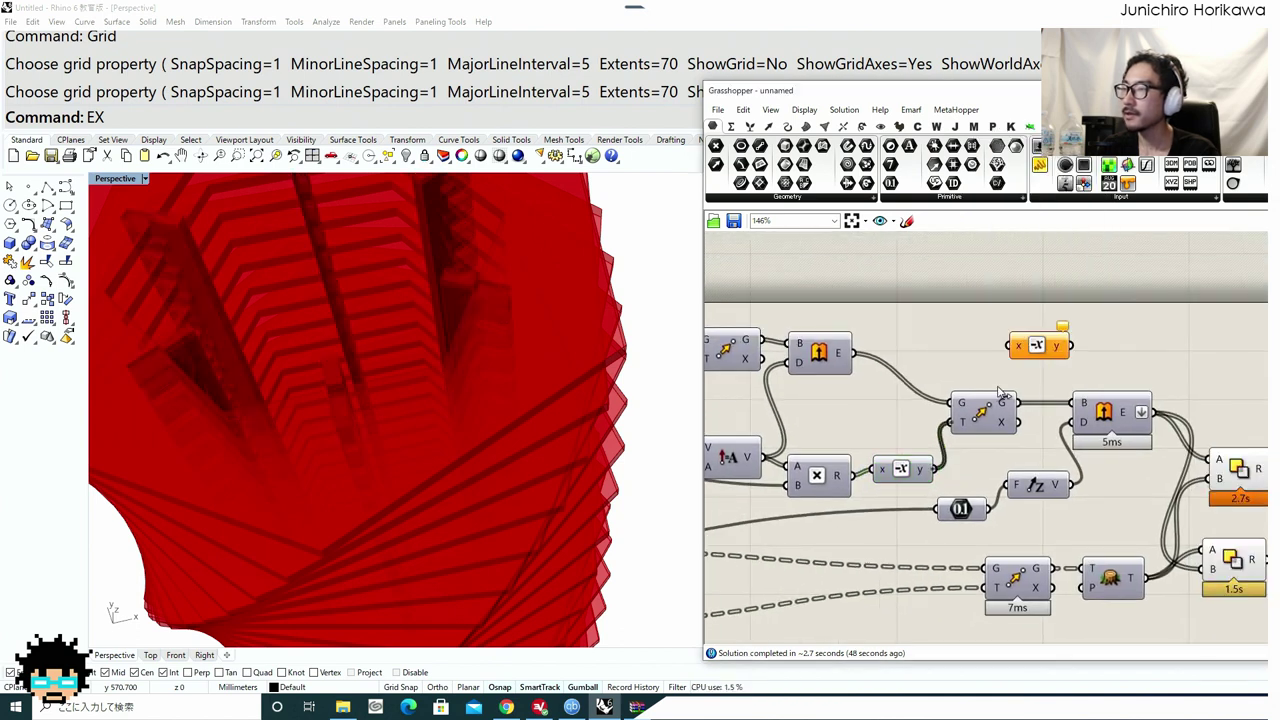
pyautogui.moveTo(998, 388); pyautogui.dragTo(1007, 345)
# Place the new Negative above the first Solid Difference, connect its y output to the new Move's T input and select the Move.
pyautogui.moveTo(1073, 379); pyautogui.dragTo(831, 306, button='right')
pyautogui.scroll(-1, 831, 306)
pyautogui.moveTo(811, 284); pyautogui.dragTo(1001, 331)
pyautogui.moveTo(1063, 414); pyautogui.dragTo(1064, 414)
pyautogui.click(1072, 400)
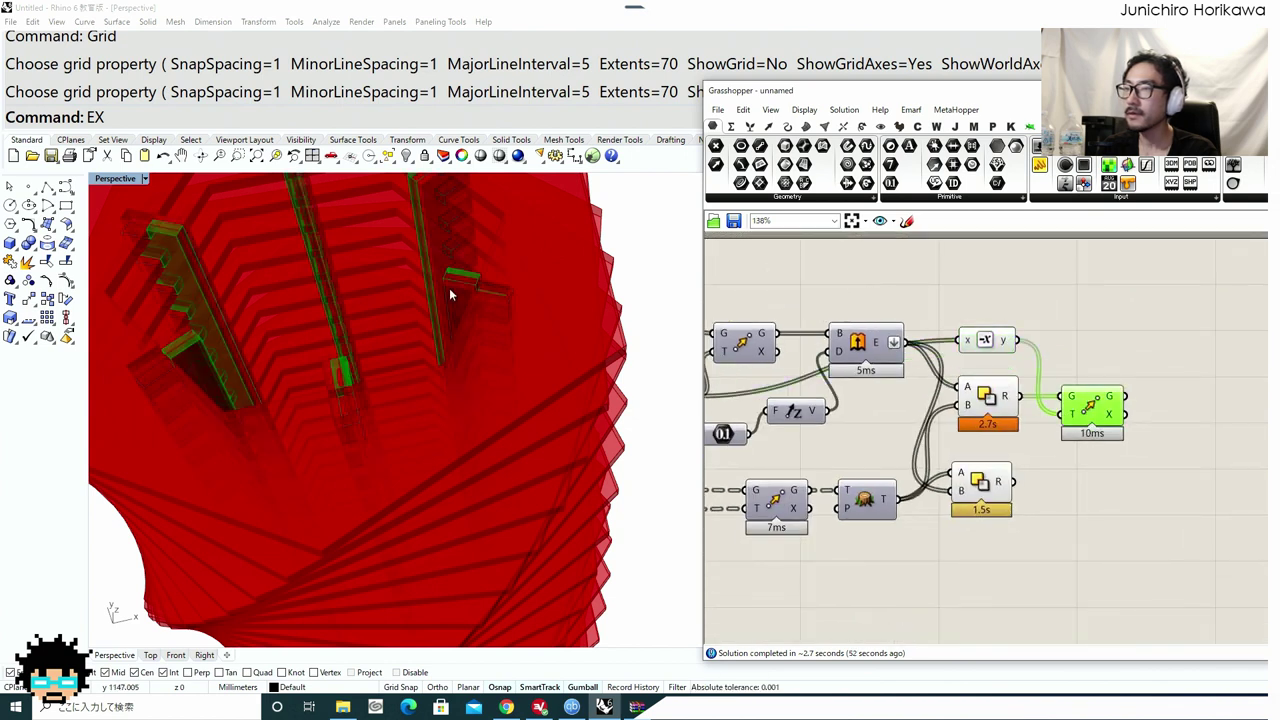
# Examine the moved columns against the rings inside the tower, and select the upstream Negative that follows the earlier Multiplication.
pyautogui.scroll(-4, 450, 293)
pyautogui.moveTo(450, 293); pyautogui.dragTo(488, 368, button='right')
pyautogui.scroll(5, 464, 352)
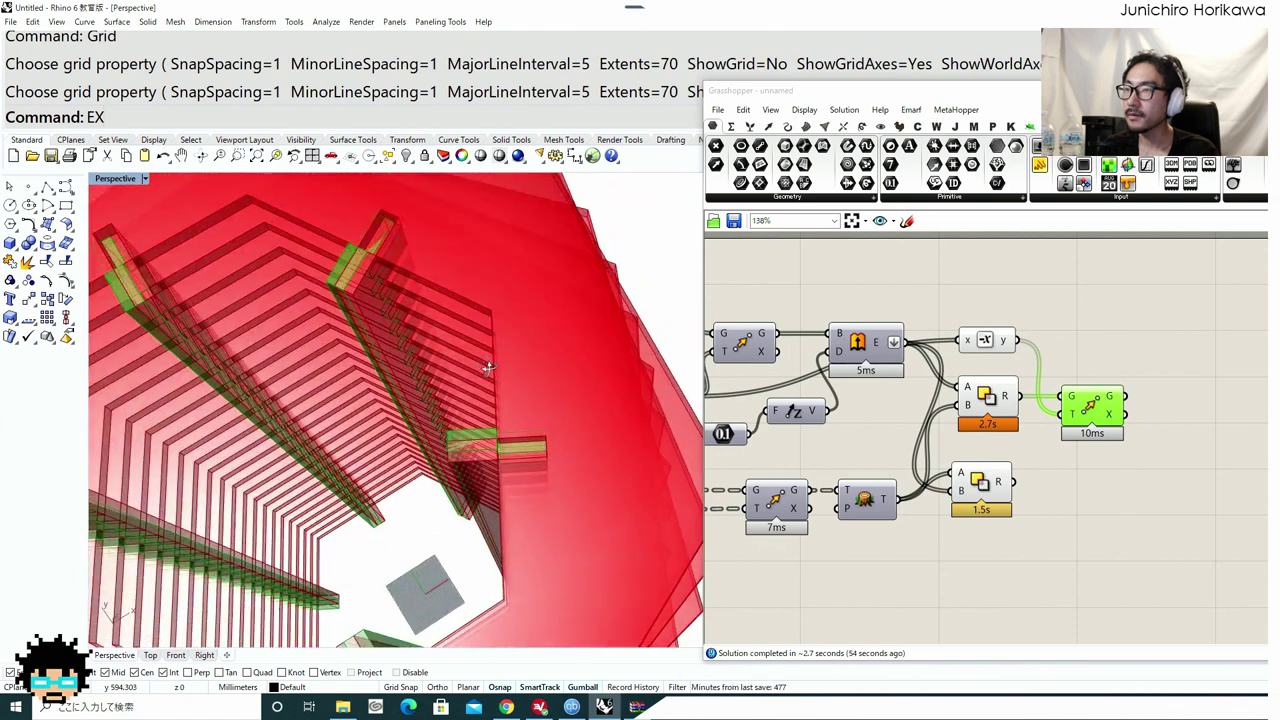
pyautogui.scroll(-3, 951, 402)
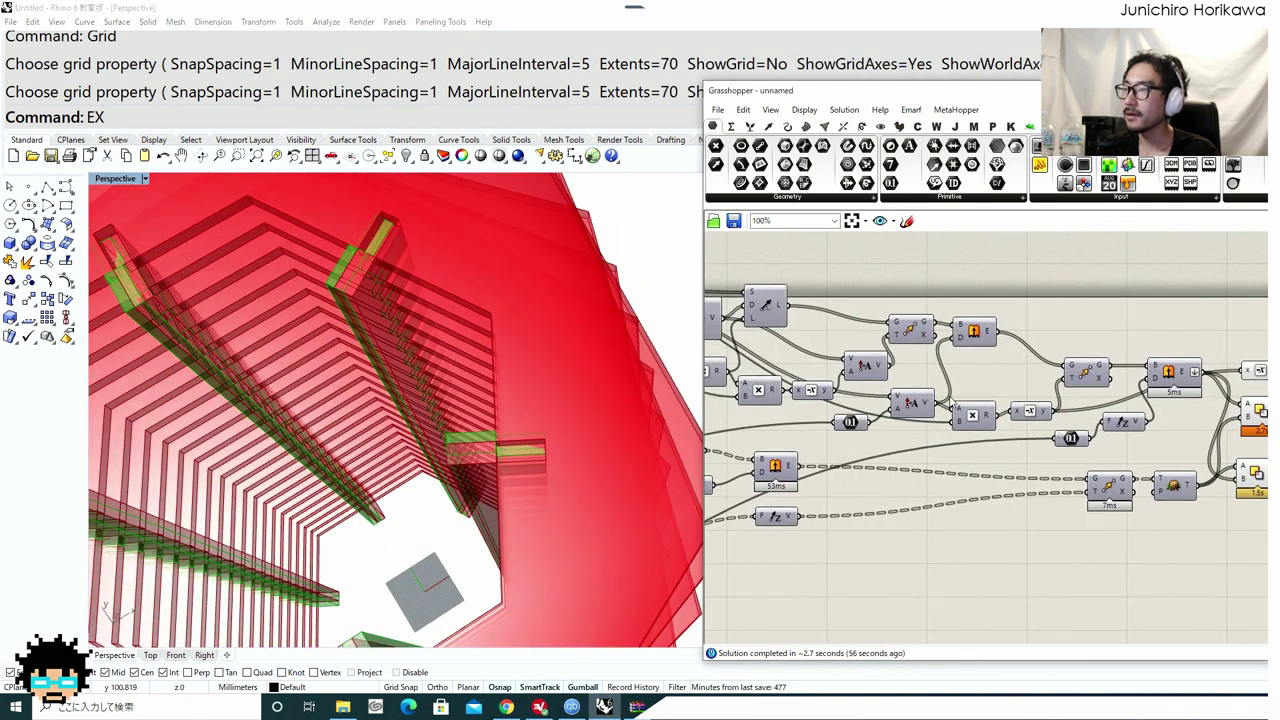
pyautogui.moveTo(951, 401); pyautogui.dragTo(1042, 408, button='right')
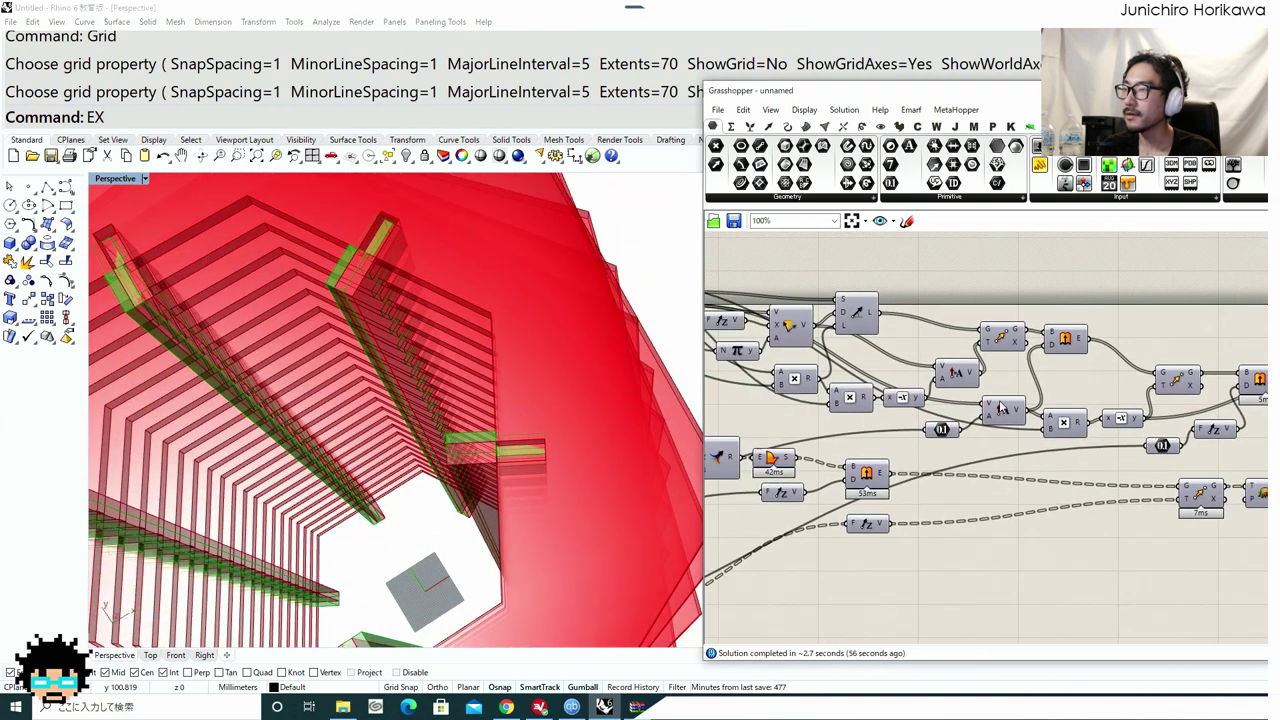
pyautogui.click(916, 403)
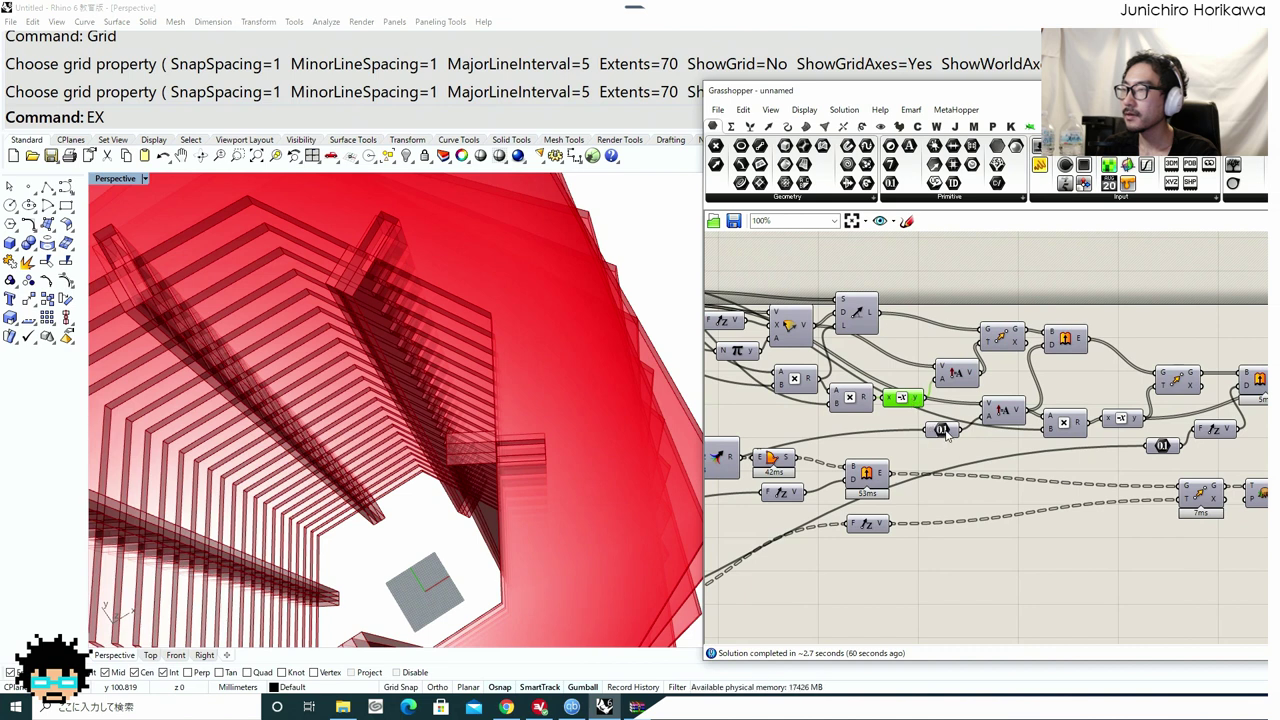
# Toggle the lower Amplitude component's preview on and back off.
pyautogui.moveTo(945, 431); pyautogui.dragTo(940, 434)
pyautogui.middleClick(936, 437)
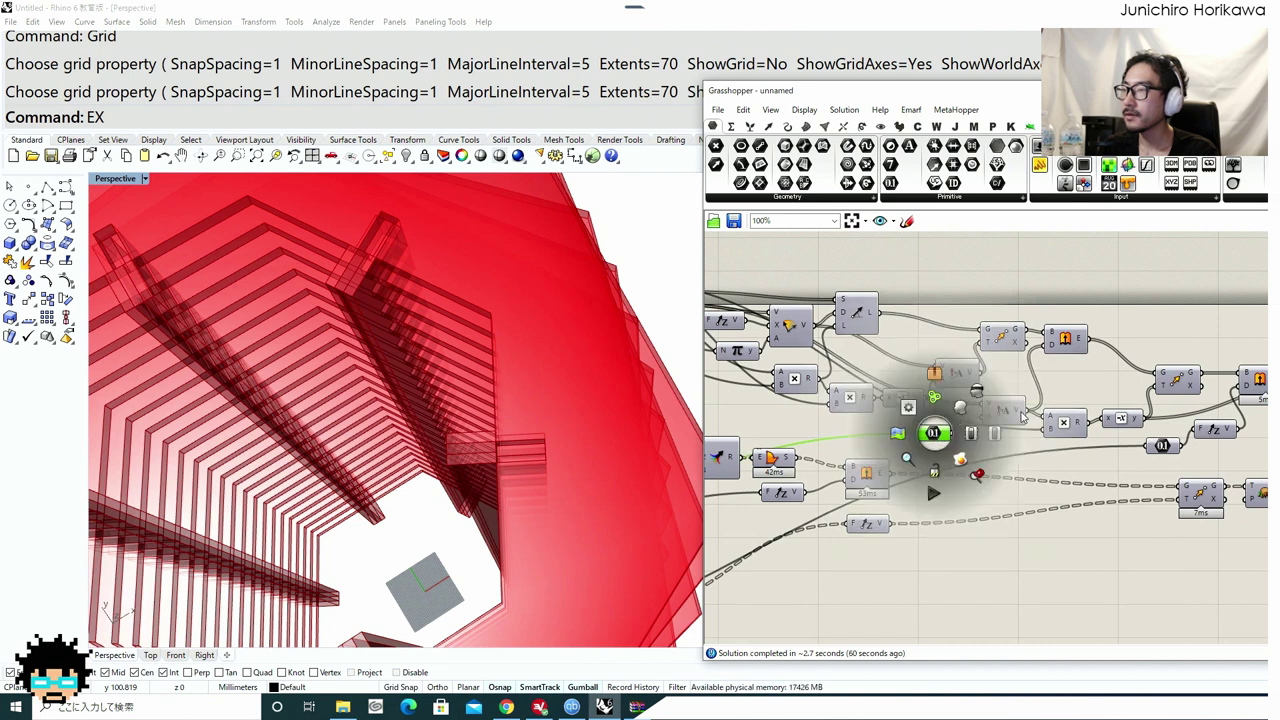
pyautogui.click(1006, 415)
pyautogui.middleClick(1005, 414)
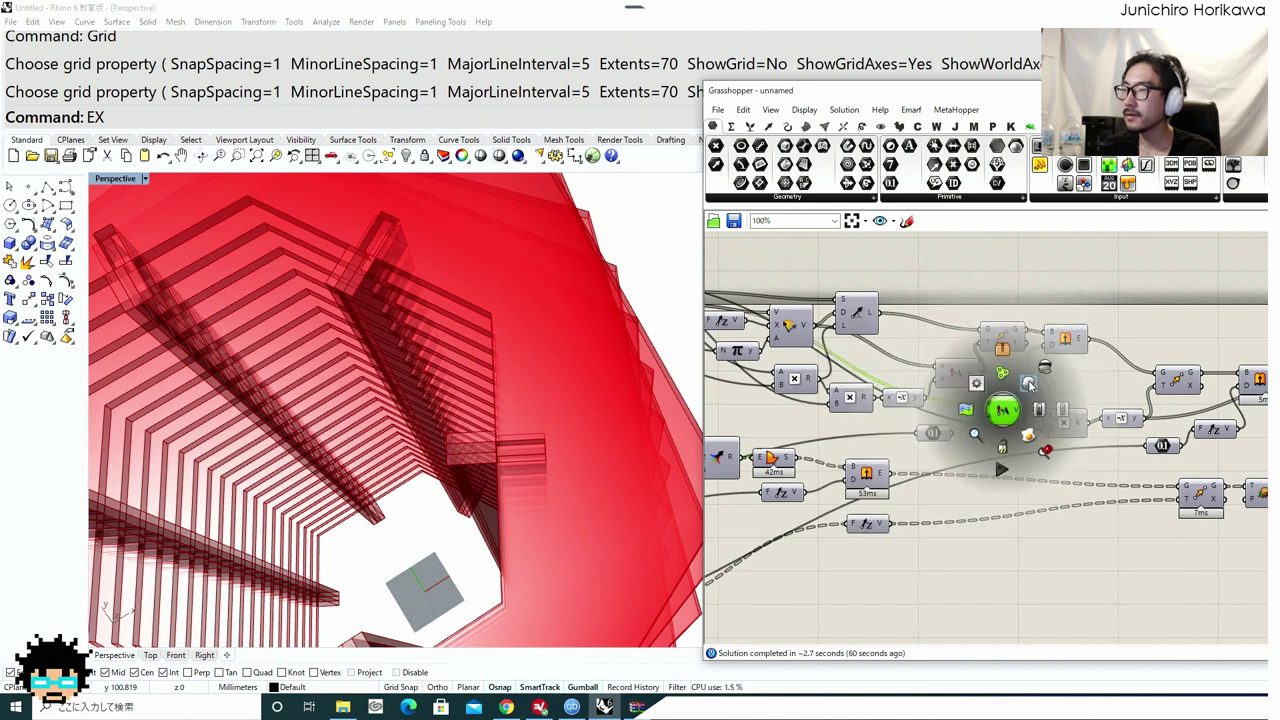
pyautogui.click(1030, 386)
pyautogui.middleClick(1007, 407)
pyautogui.click(1051, 370)
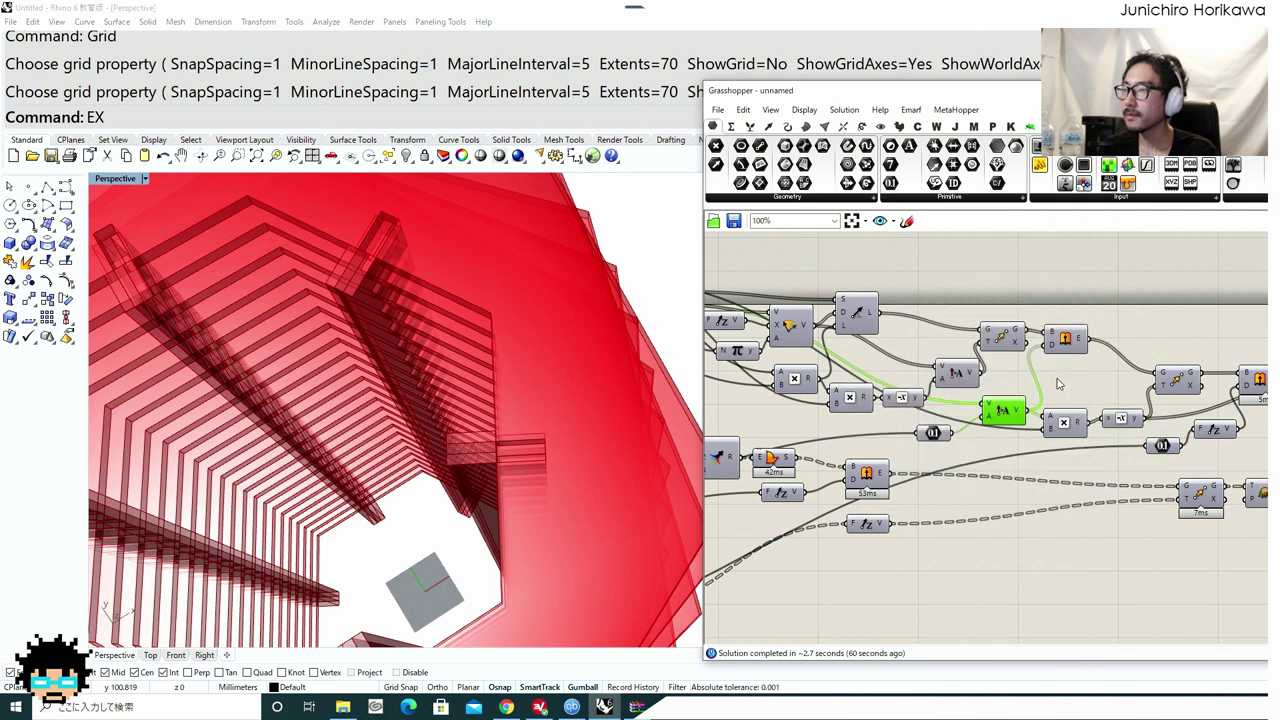
# Connect the upper Amplitude's V output to the x input of the Negative above the first Solid Difference.
pyautogui.moveTo(1057, 381); pyautogui.dragTo(863, 369, button='right')
pyautogui.scroll(-3, 863, 369)
pyautogui.scroll(1, 836, 393)
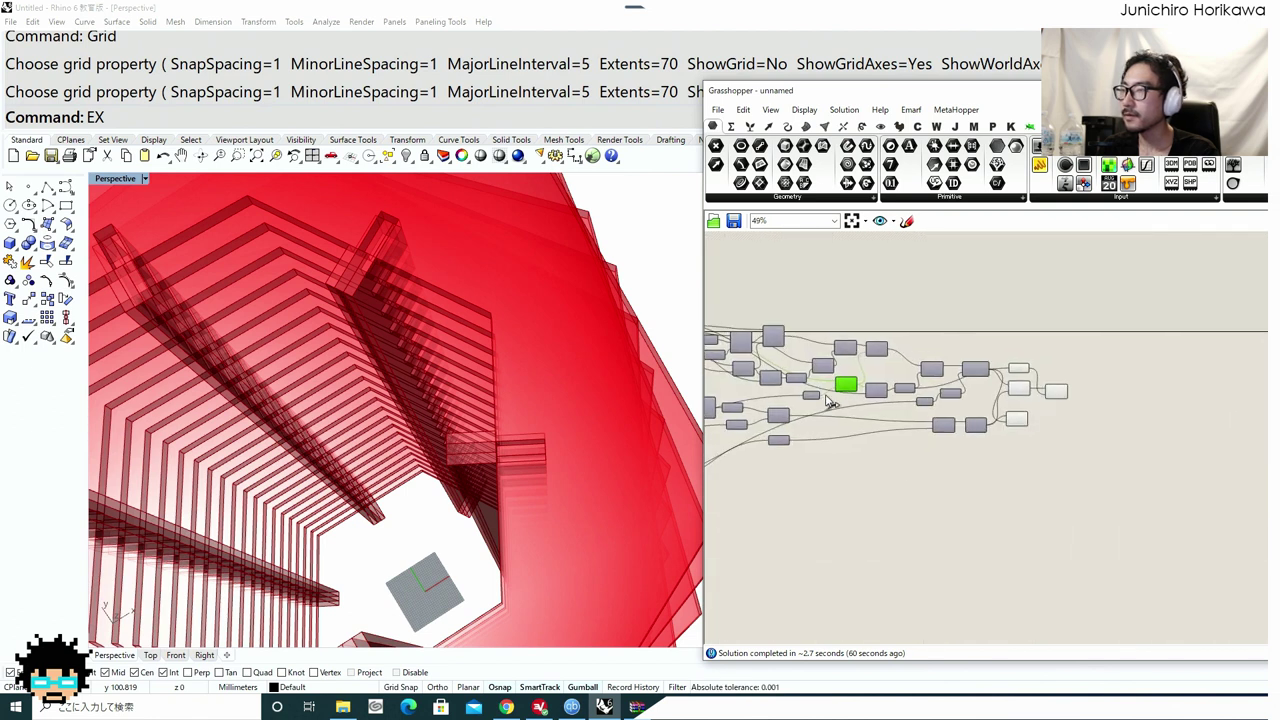
pyautogui.moveTo(995, 405); pyautogui.dragTo(1010, 369)
pyautogui.scroll(7, 1015, 370)
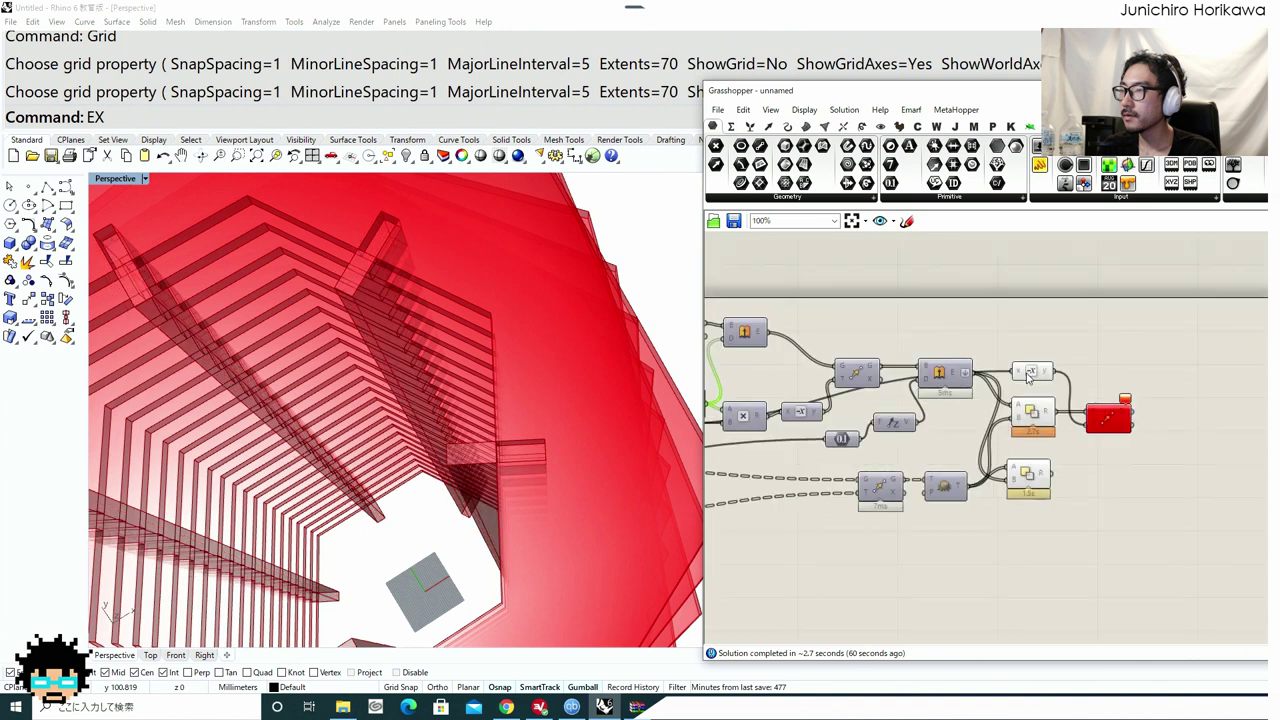
pyautogui.scroll(-4, 1038, 374)
pyautogui.moveTo(774, 394); pyautogui.dragTo(1137, 379, button='right')
pyautogui.moveTo(994, 394); pyautogui.dragTo(1004, 392, button='right')
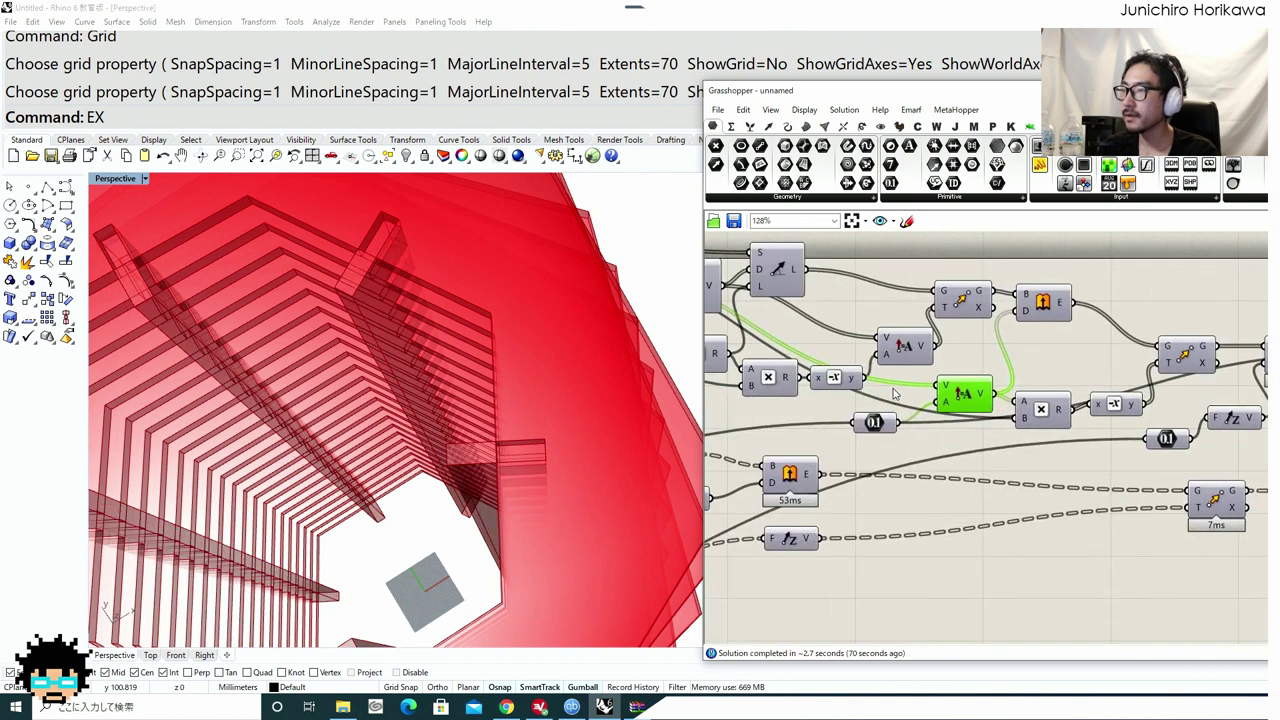
pyautogui.moveTo(895, 396); pyautogui.dragTo(795, 322, button='right')
pyautogui.scroll(-1, 855, 391)
pyautogui.scroll(-2, 832, 377)
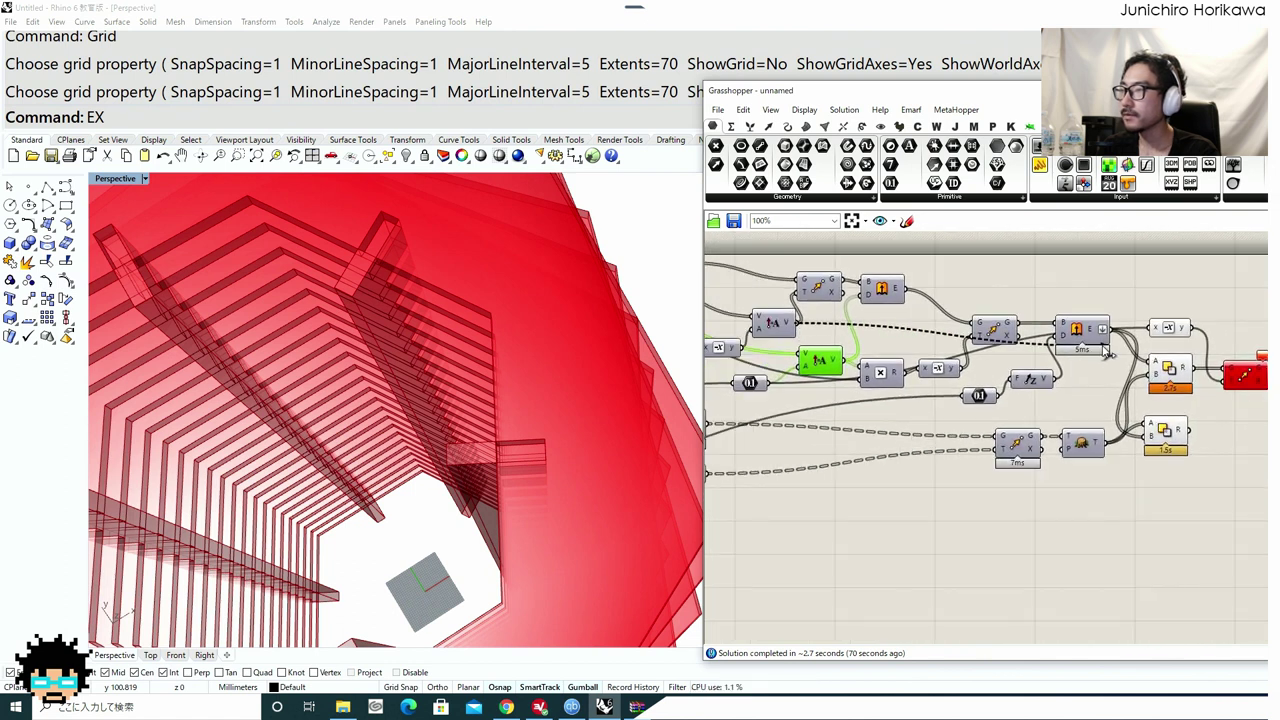
pyautogui.moveTo(1104, 350); pyautogui.dragTo(1161, 329)
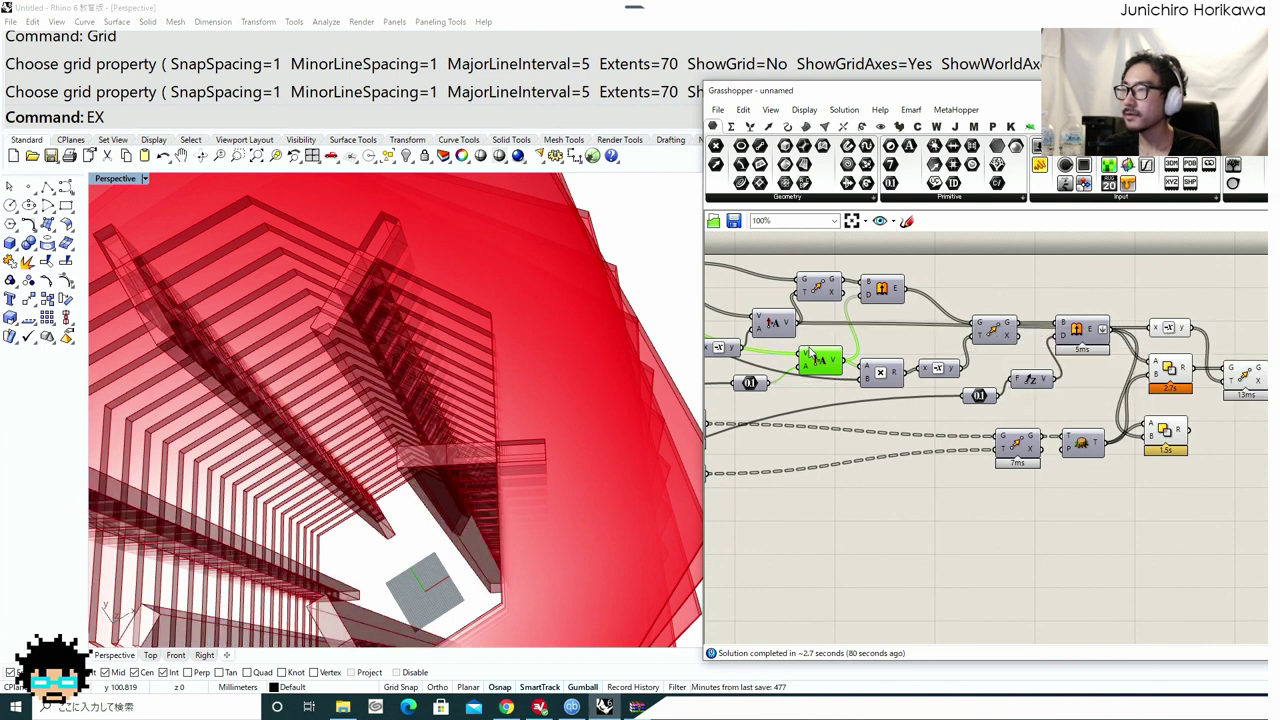
# Connect the upper Amplitude's V output directly to the T input of the Move after the first Solid Difference, and delete the Negative above it.
pyautogui.moveTo(810, 353); pyautogui.dragTo(826, 355, button='right')
pyautogui.moveTo(1011, 360); pyautogui.dragTo(1244, 386)
pyautogui.click(1254, 379)
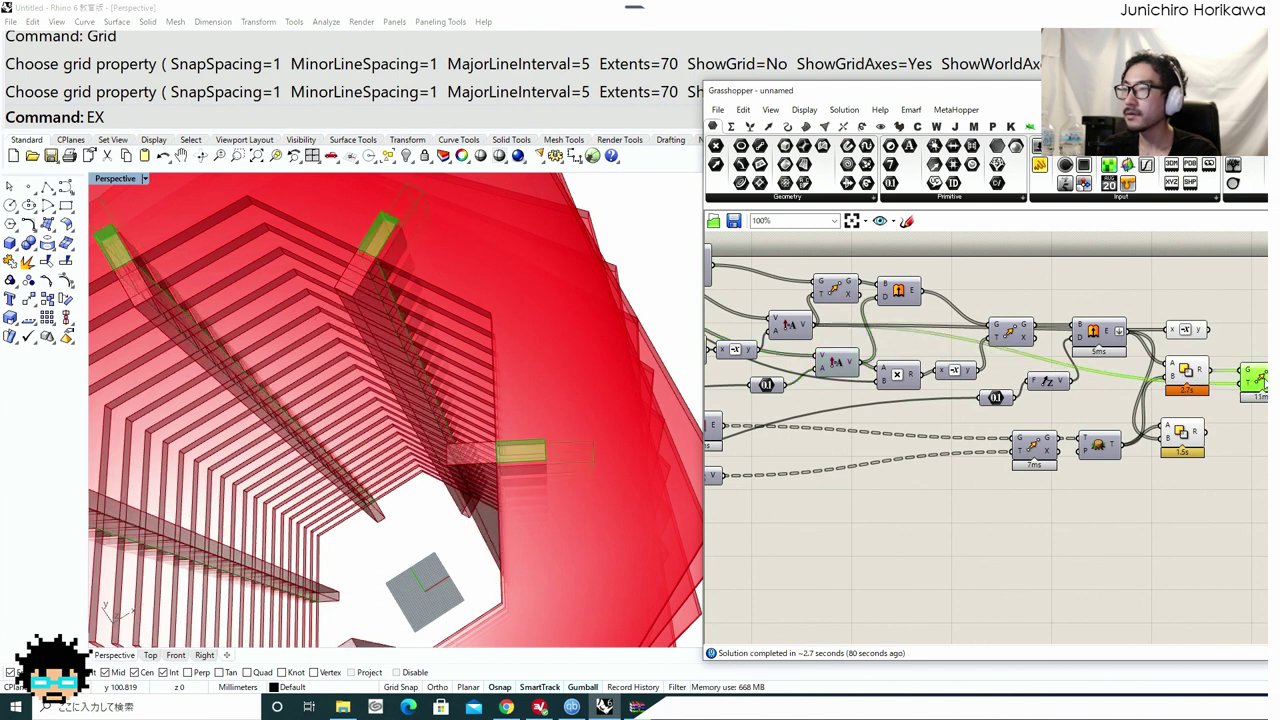
pyautogui.moveTo(1267, 380); pyautogui.dragTo(1253, 379, button='right')
pyautogui.moveTo(418, 292); pyautogui.dragTo(393, 304, button='right')
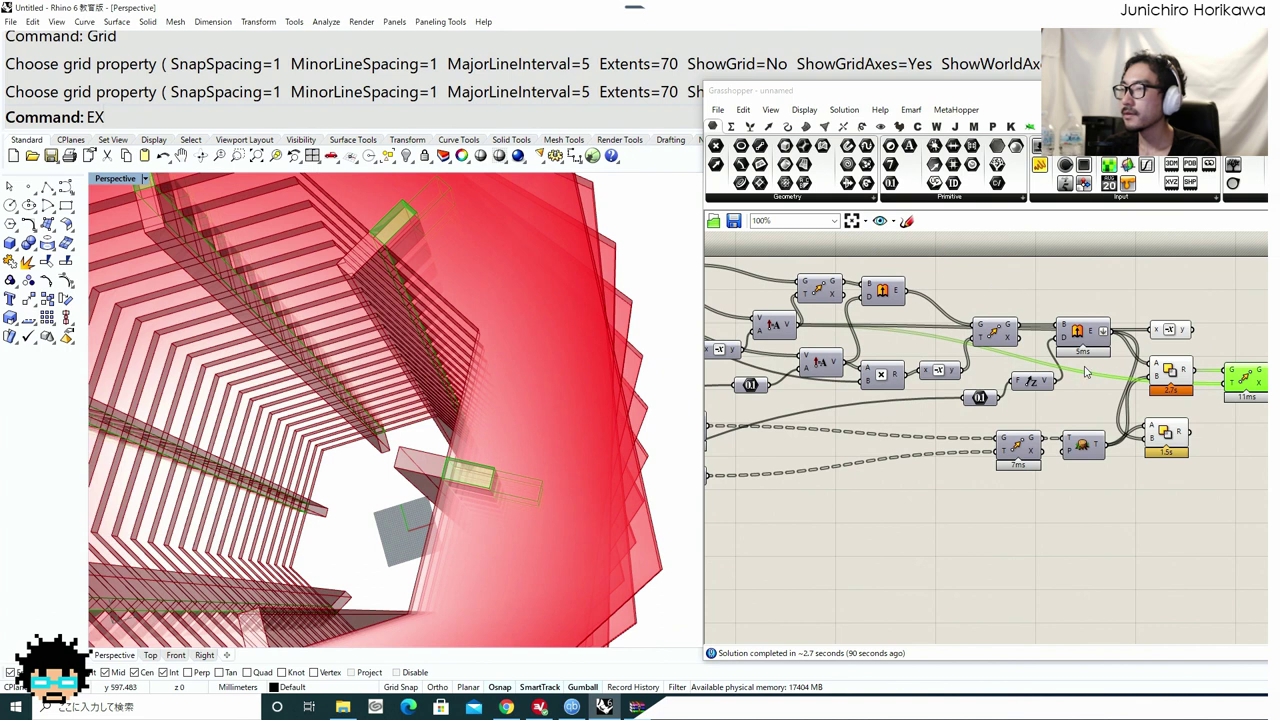
pyautogui.click(1174, 333)
pyautogui.press('Delete')
# Turn off the preview of the first Solid Difference and view the whole tower from the side.
pyautogui.click(1168, 362)
pyautogui.middleClick(1168, 362)
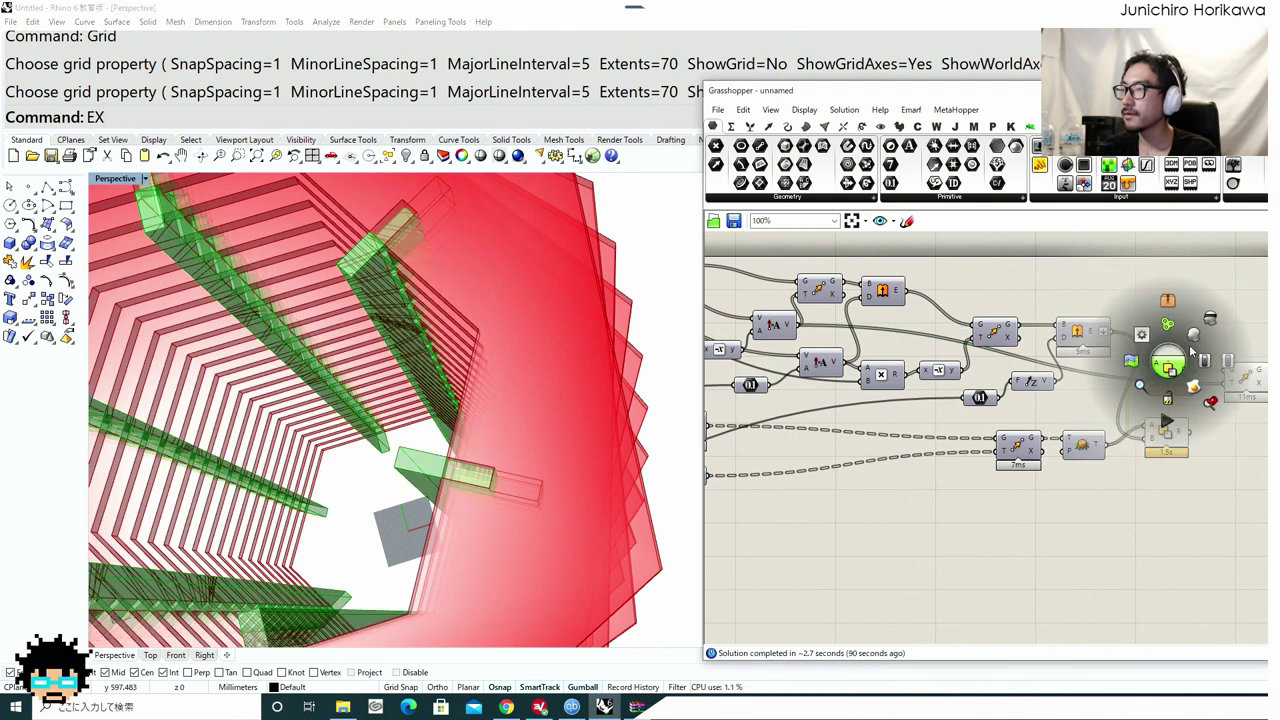
pyautogui.click(1209, 320)
pyautogui.scroll(-5, 625, 404)
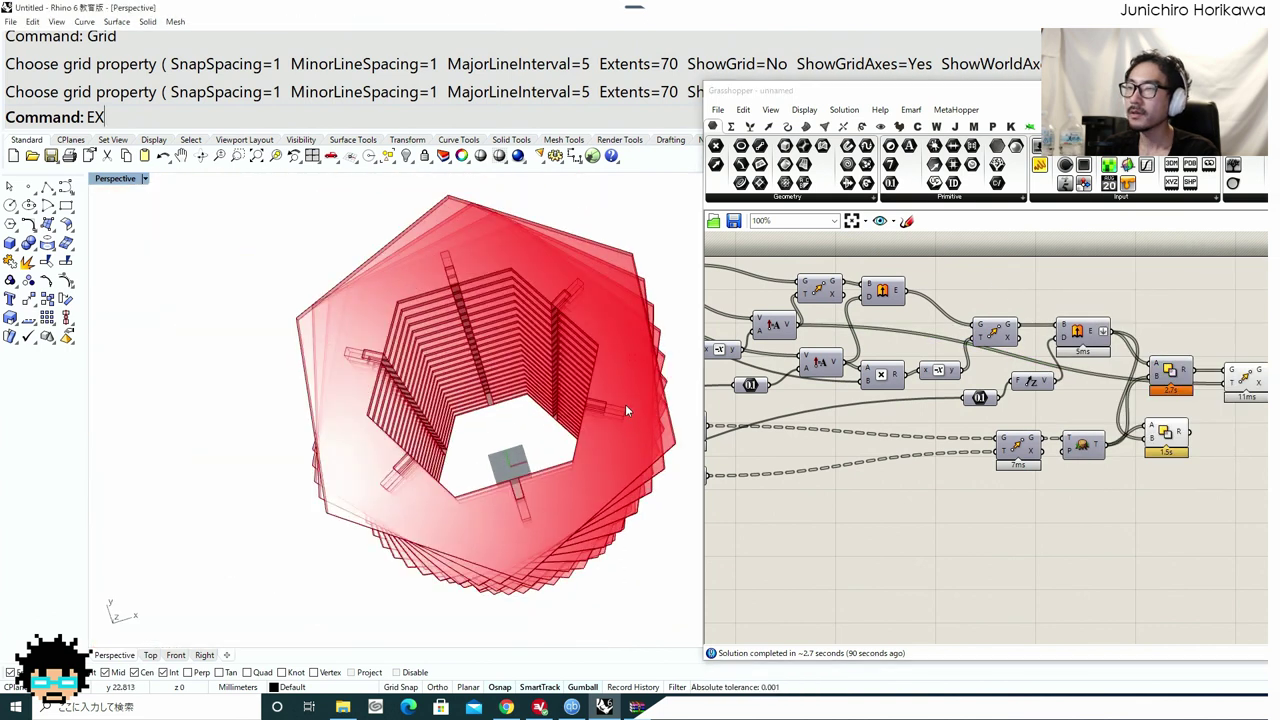
pyautogui.moveTo(625, 404); pyautogui.dragTo(517, 326, button='right')
# Add a Custom Preview component after the last Move and connect the Move's G output to its G input.
pyautogui.moveTo(1046, 406); pyautogui.dragTo(930, 412, button='right')
pyautogui.scroll(3, 1120, 457)
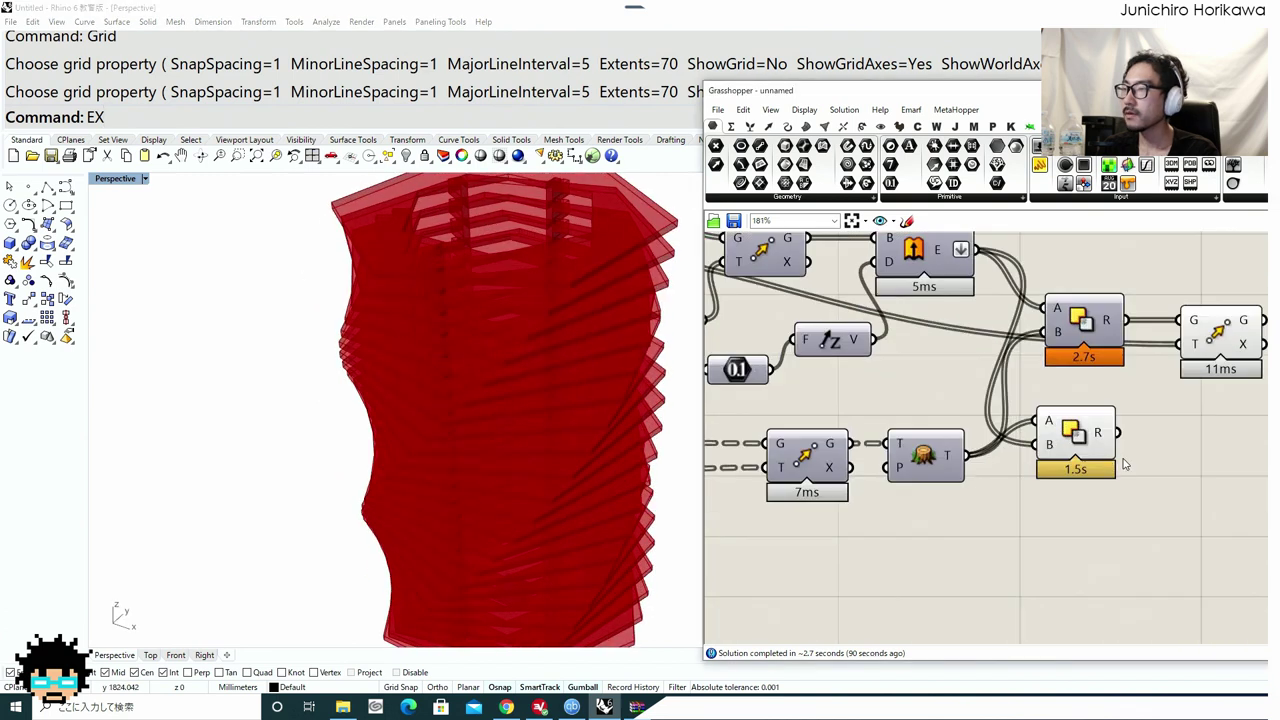
pyautogui.doubleClick(1183, 468)
pyautogui.write('previe')
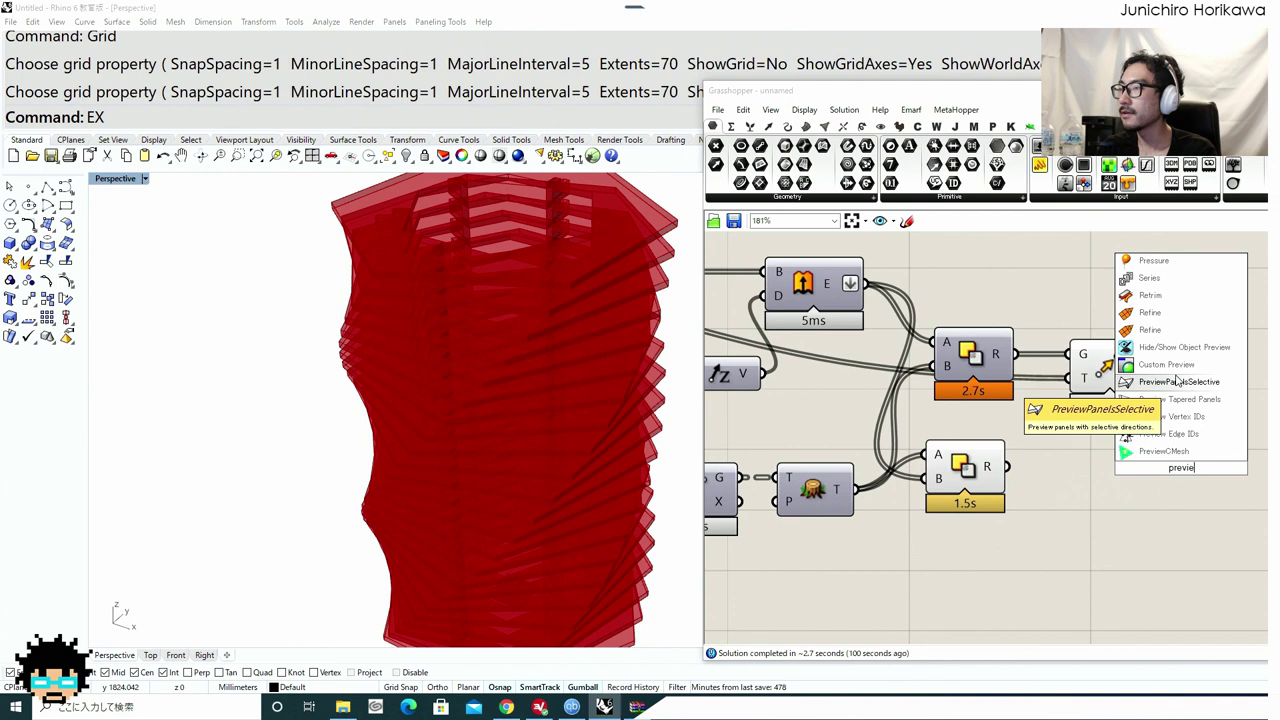
pyautogui.click(1177, 367)
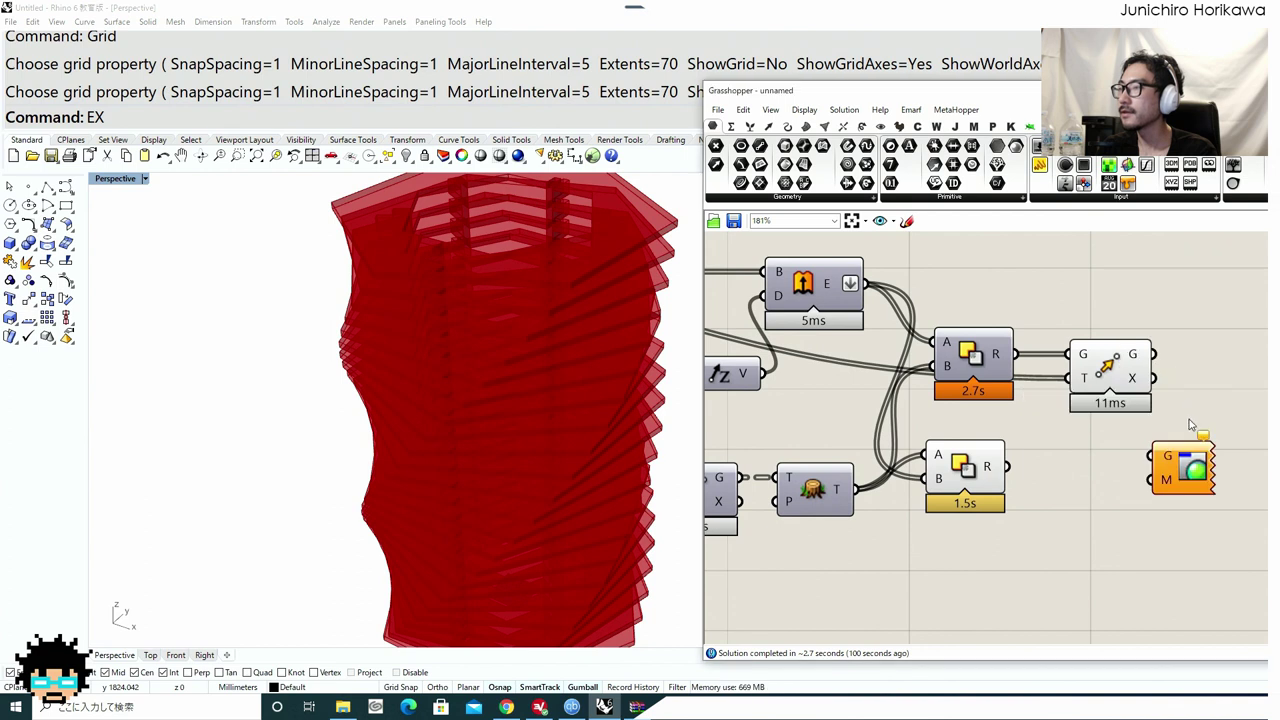
pyautogui.moveTo(1152, 370); pyautogui.dragTo(1045, 411, button='right')
pyautogui.moveTo(872, 507); pyautogui.dragTo(996, 542)
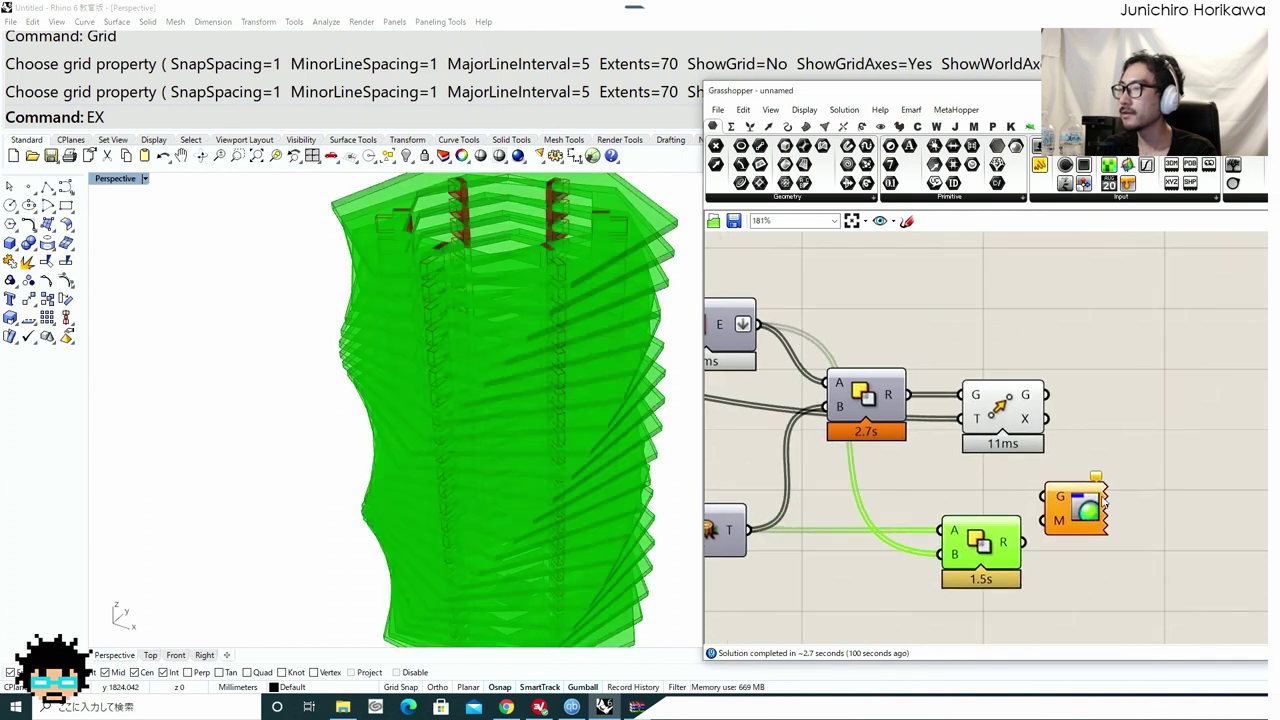
pyautogui.moveTo(1102, 502); pyautogui.dragTo(1170, 415)
# Turn off the preview of the Move that feeds the Custom Preview.
pyautogui.click(1001, 415)
pyautogui.middleClick(999, 413)
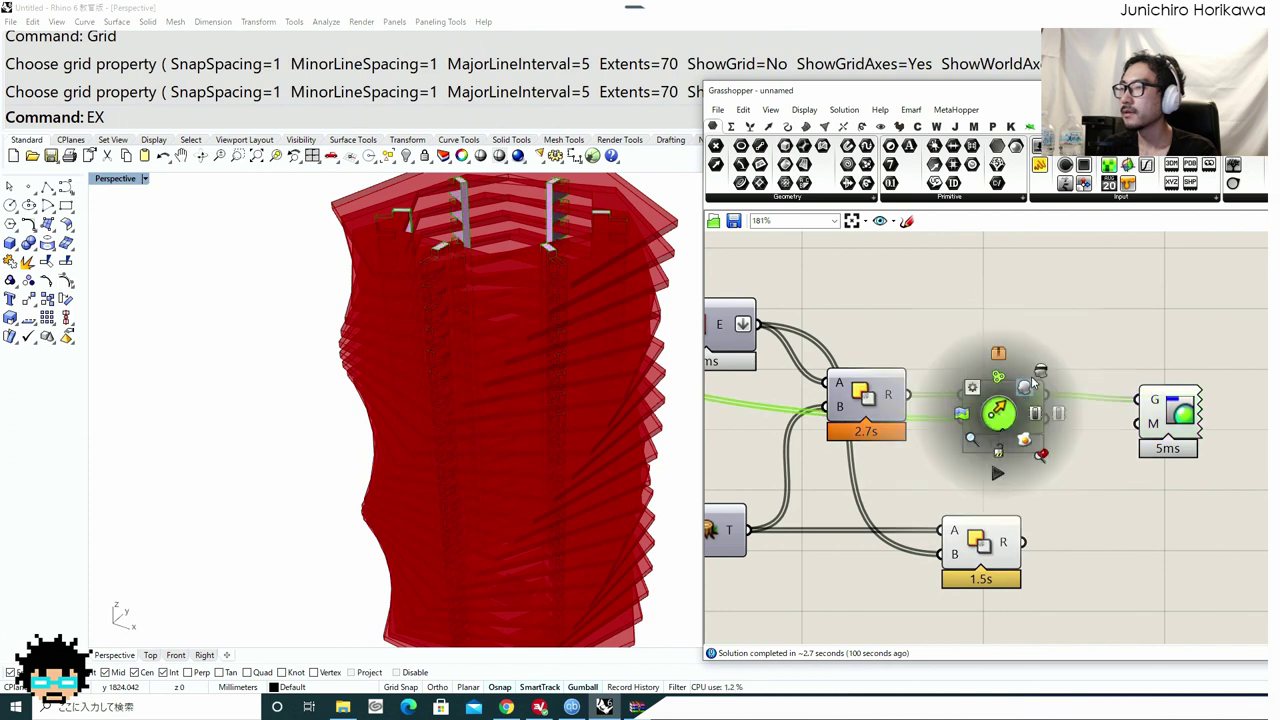
pyautogui.click(1039, 373)
# Add a Colour Swatch above the last Move and connect it to the Custom Preview's M input.
pyautogui.doubleClick(1037, 371)
pyautogui.write('swa')
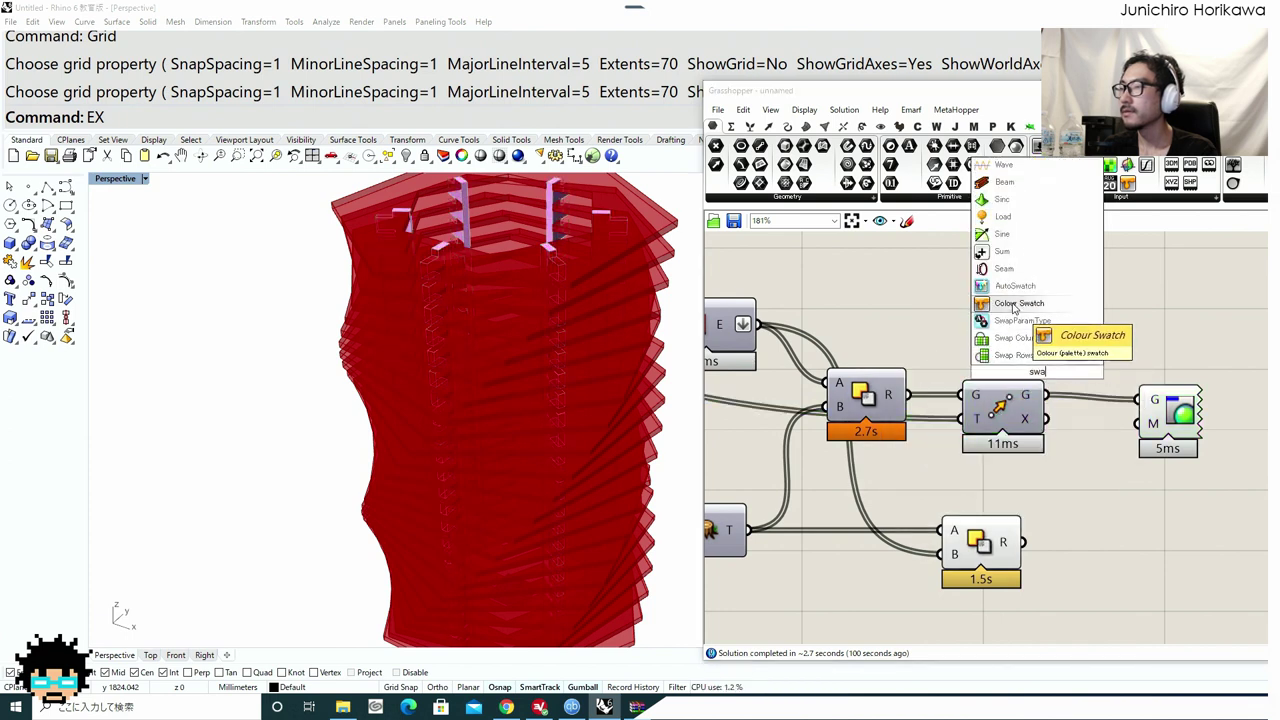
pyautogui.click(1013, 308)
pyautogui.moveTo(1034, 374); pyautogui.dragTo(1022, 342)
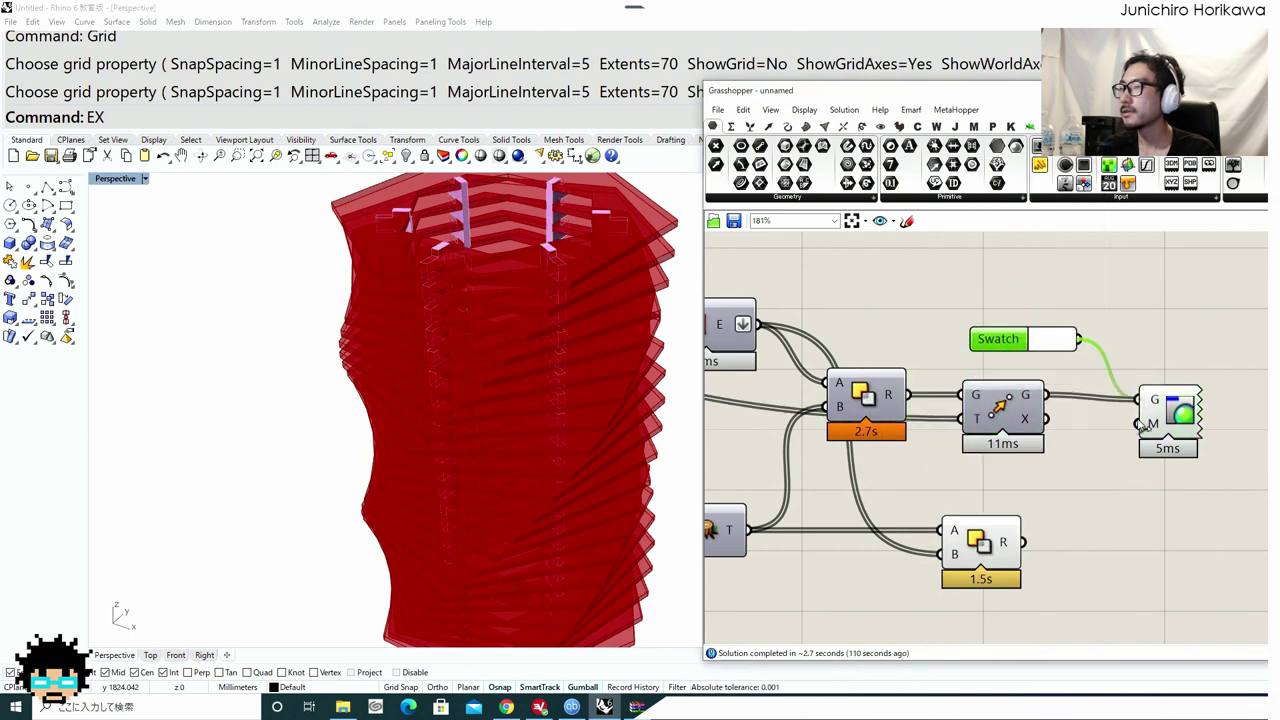
# Set the Colour Swatch to a green tone.
pyautogui.click(1053, 343)
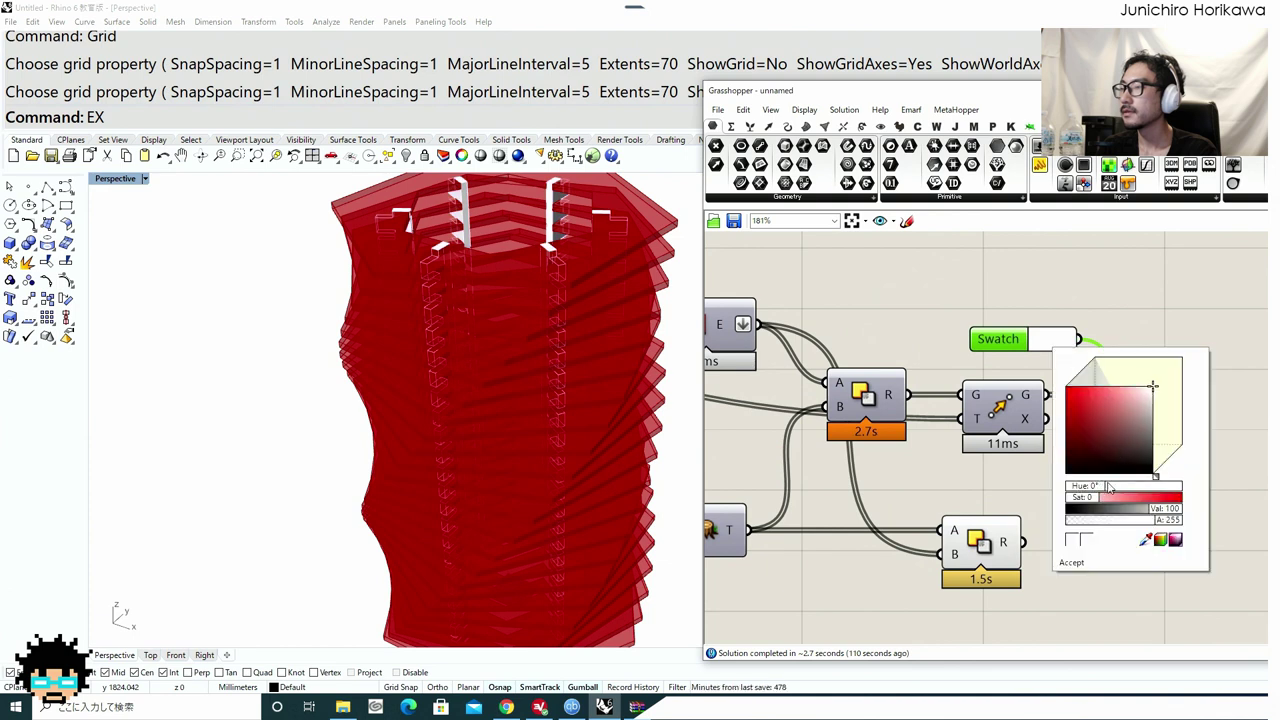
pyautogui.doubleClick(1111, 487)
pyautogui.moveTo(1110, 417); pyautogui.dragTo(1078, 370)
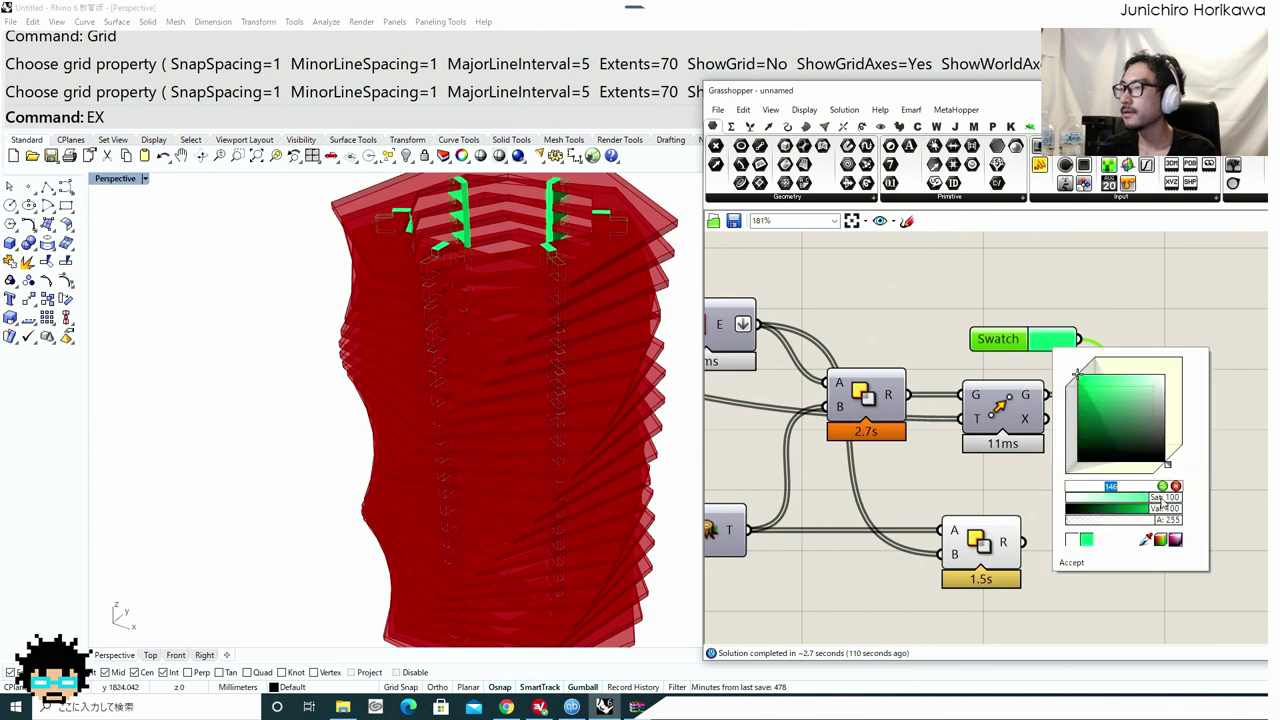
pyautogui.moveTo(1149, 501); pyautogui.dragTo(1125, 499)
pyautogui.click(1212, 482)
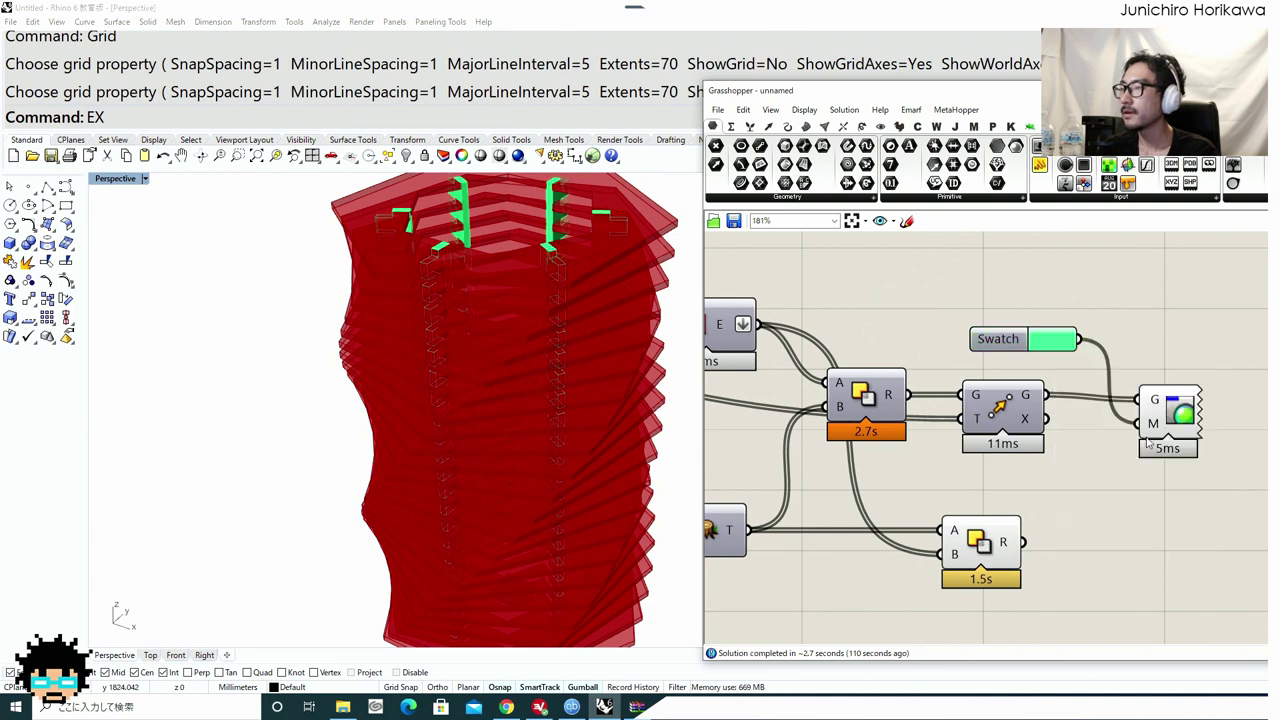
# Set the Colour Swatch to a semi-transparent blue with hue 211° and alpha 171.
pyautogui.click(1038, 341)
pyautogui.moveTo(1103, 476); pyautogui.dragTo(976, 334)
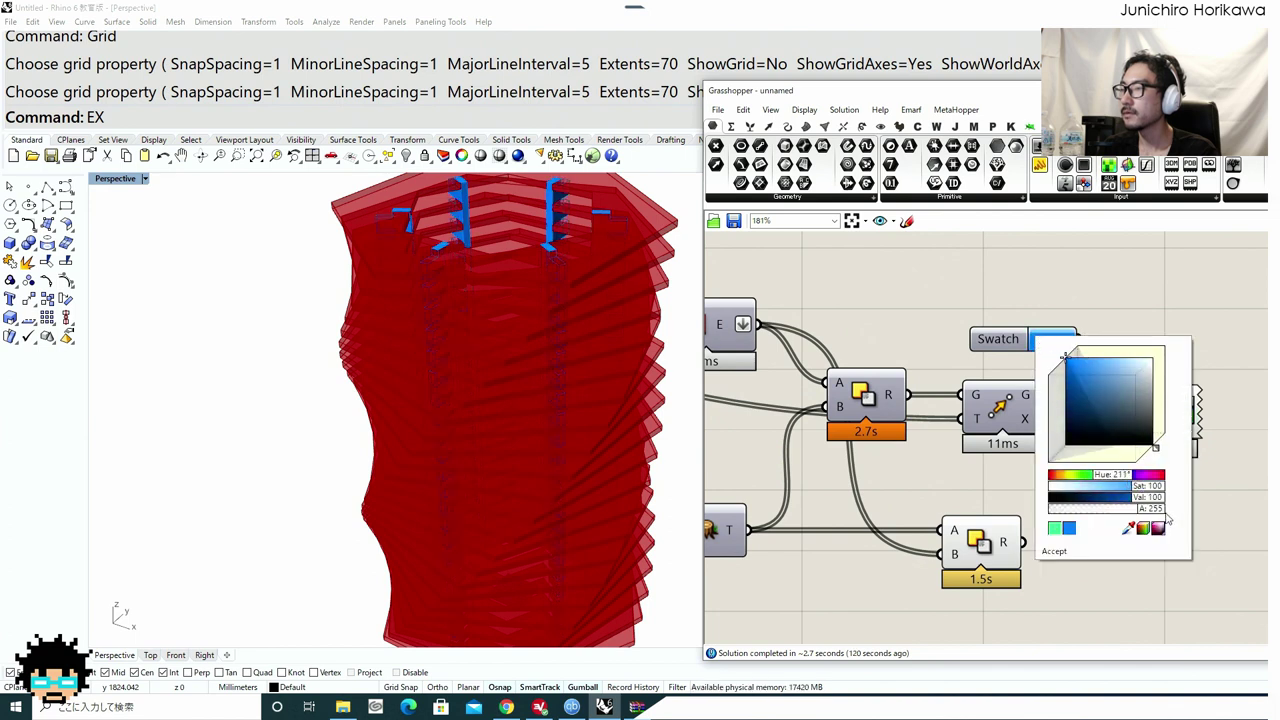
pyautogui.moveTo(1157, 510)
pyautogui.mouseDown()
pyautogui.moveTo(1115, 508)
pyautogui.moveTo(1133, 509)
pyautogui.mouseUp()
pyautogui.click(1213, 395)
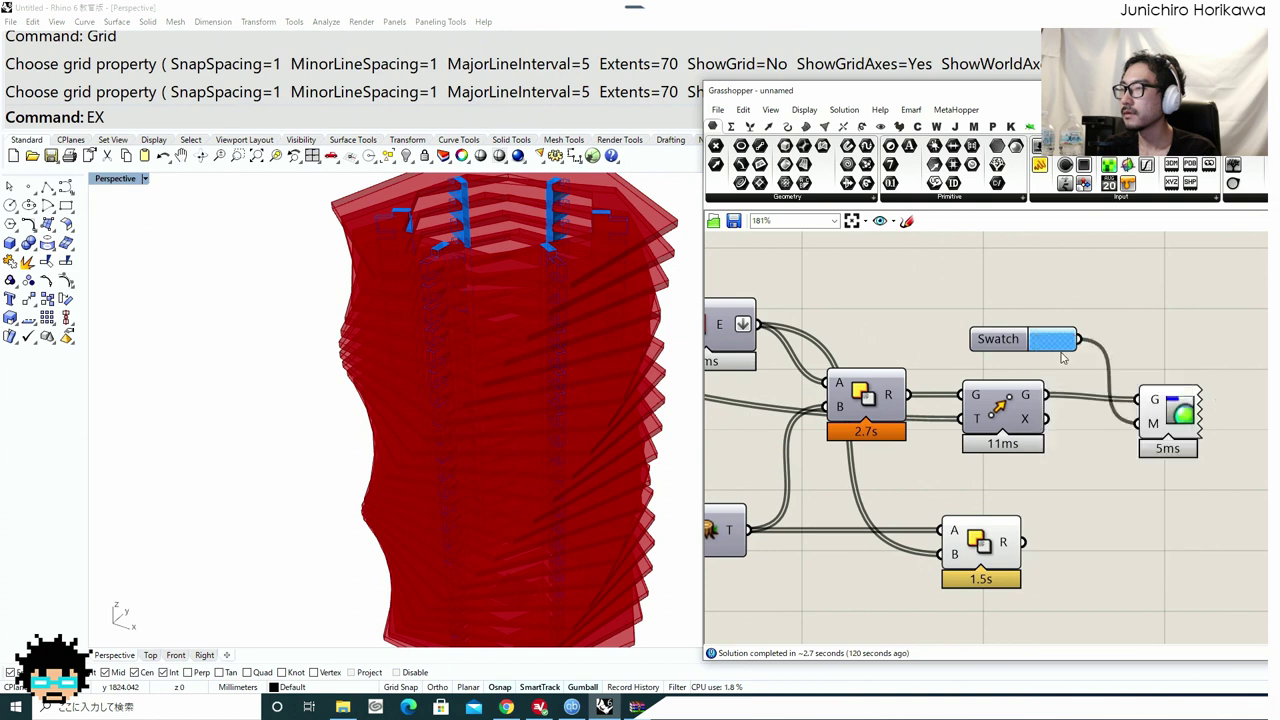
# Duplicate the Colour Swatch together with its Custom Preview and place the copies beside the second Solid Difference.
pyautogui.moveTo(1019, 342); pyautogui.dragTo(1021, 339)
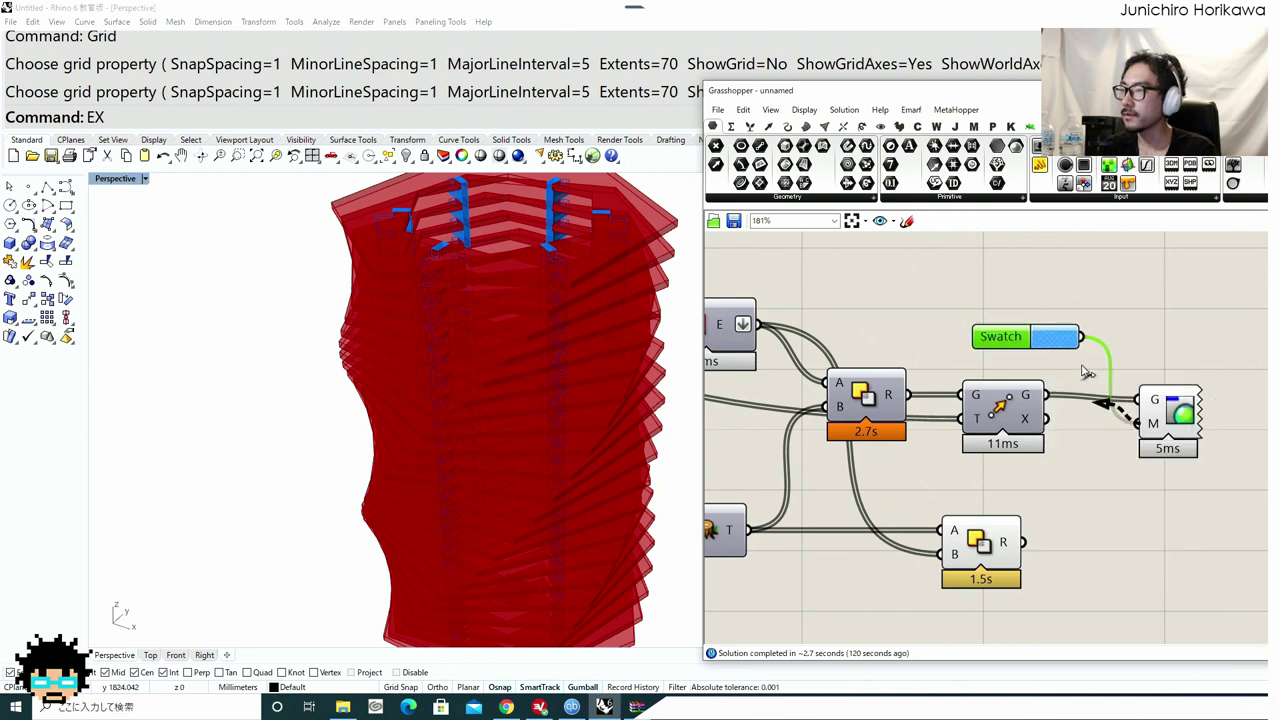
pyautogui.moveTo(1112, 432); pyautogui.dragTo(1036, 285)
pyautogui.moveTo(1195, 473); pyautogui.dragTo(1069, 308)
pyautogui.hotkey('ctrl', 'c')
pyautogui.hotkey('ctrl', 'v')
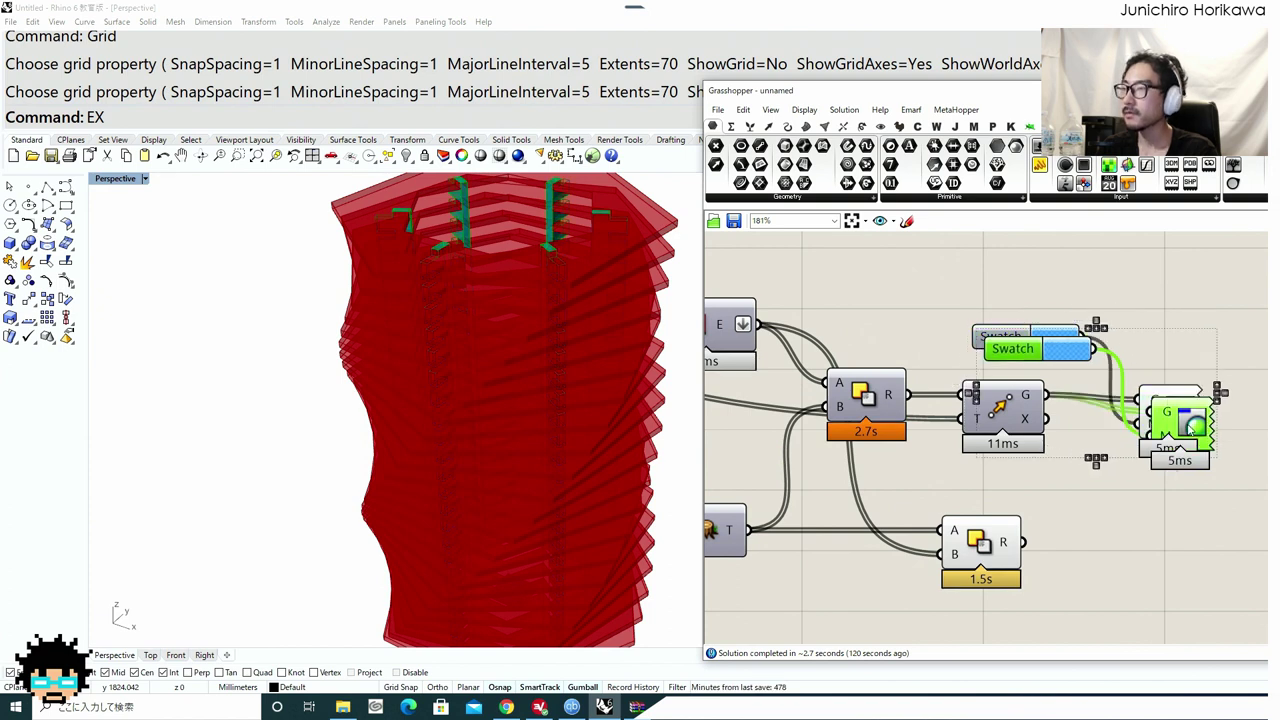
pyautogui.moveTo(1187, 446); pyautogui.dragTo(1159, 601)
pyautogui.moveTo(1163, 501); pyautogui.dragTo(1170, 456, button='right')
pyautogui.click(1169, 457)
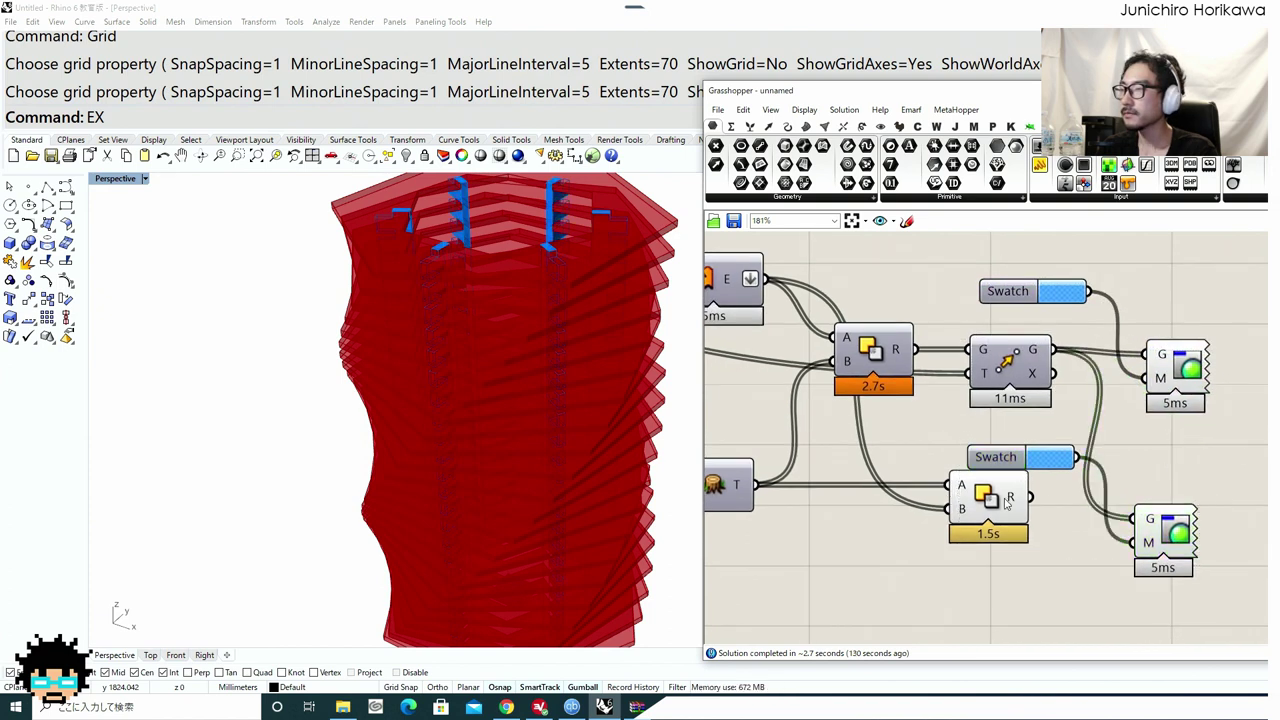
# Connect the second Solid Difference's R output to the copied Custom Preview's G input, and move the copied swatch below that difference.
pyautogui.moveTo(1008, 496); pyautogui.dragTo(1023, 496)
pyautogui.moveTo(1117, 512); pyautogui.dragTo(1121, 516)
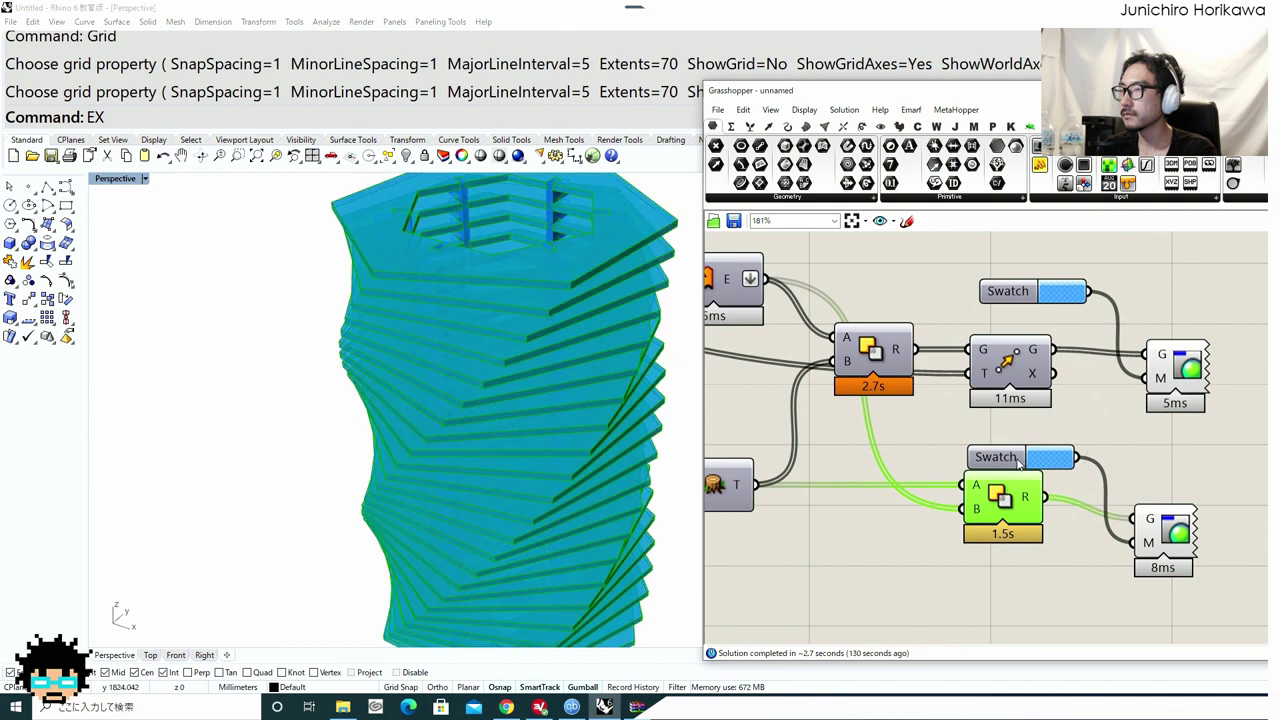
pyautogui.moveTo(1017, 459); pyautogui.dragTo(985, 575)
# Shift the second Solid Difference closer to its Custom Preview and turn off the difference's own preview.
pyautogui.moveTo(1023, 497); pyautogui.dragTo(1028, 497)
pyautogui.middleClick(1029, 497)
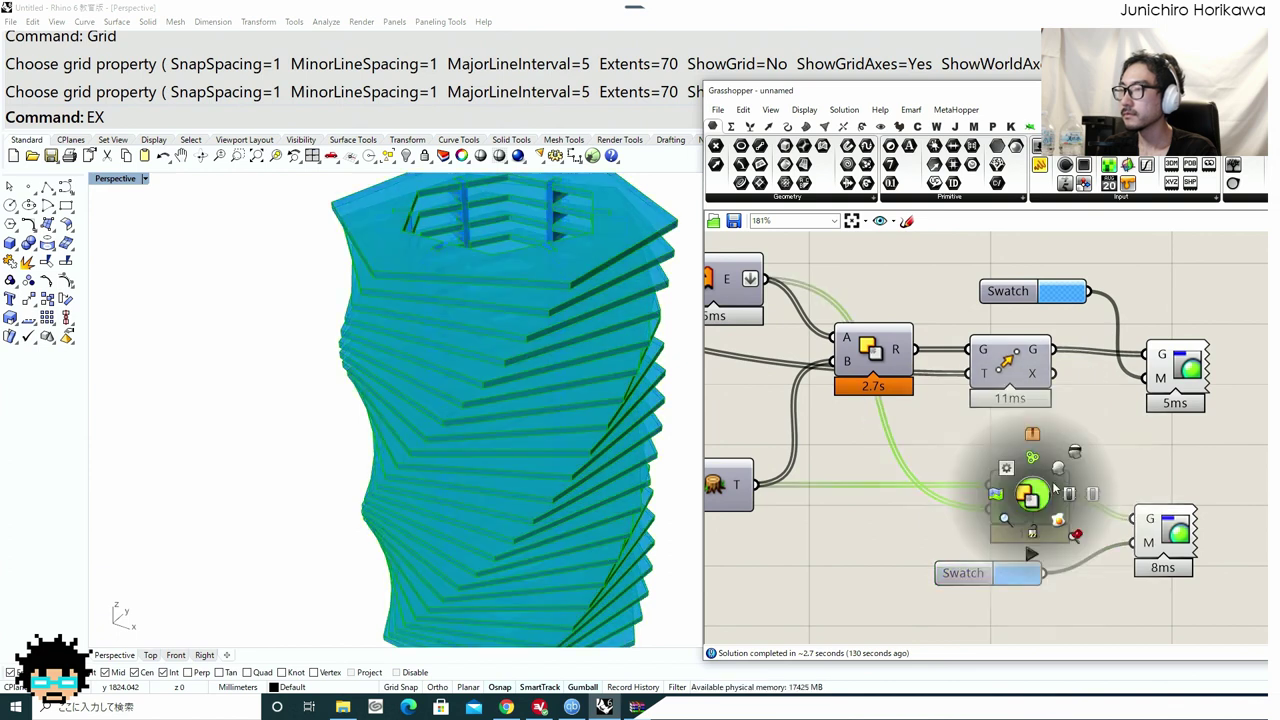
pyautogui.click(1075, 453)
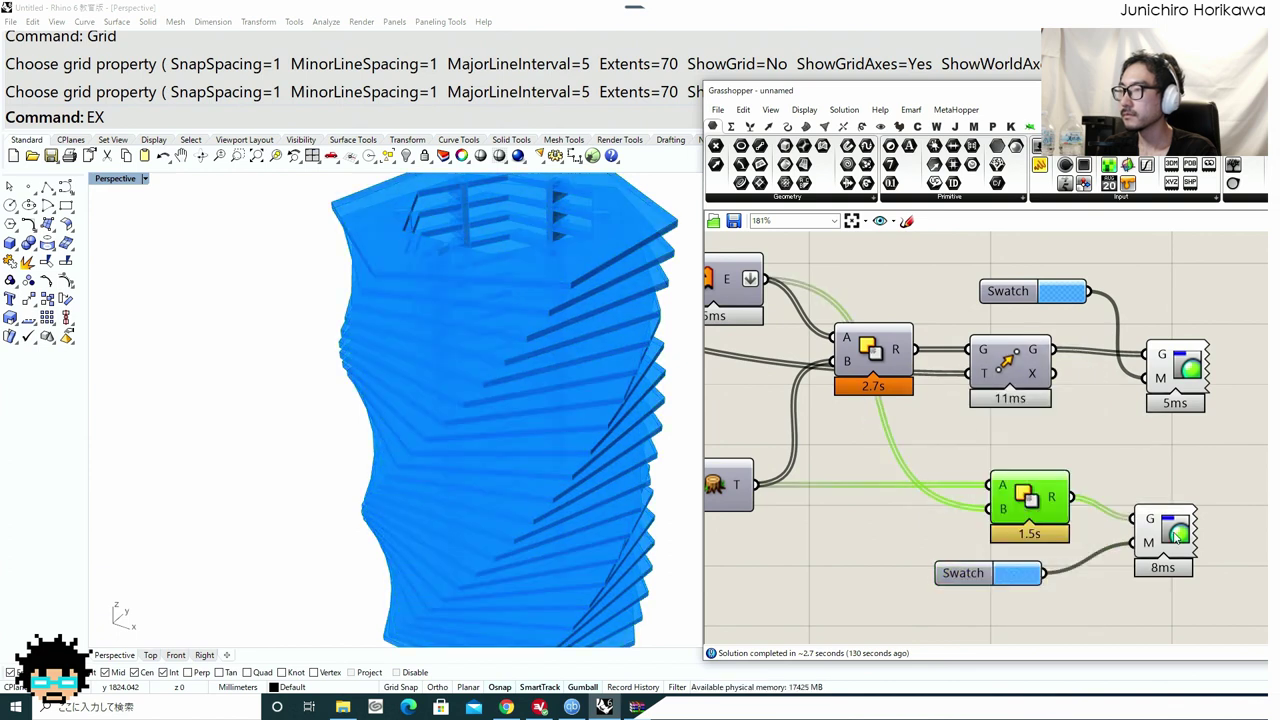
# Set the copied Colour Swatch for the rings to red with hue 9°.
pyautogui.click(1013, 576)
pyautogui.moveTo(1088, 610); pyautogui.dragTo(1044, 610)
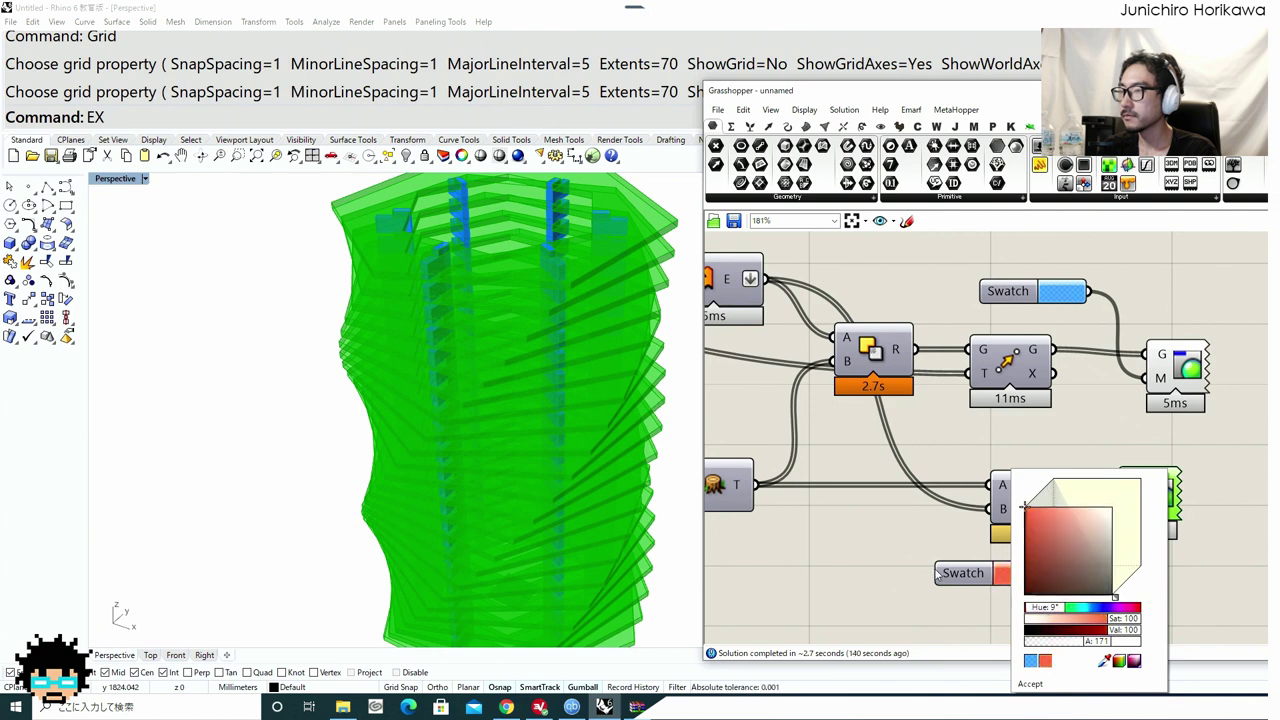
pyautogui.click(908, 562)
# Examine the coloured tower from above and close up, checking the blue columns against the red rings.
pyautogui.moveTo(538, 392); pyautogui.dragTo(500, 298, button='right')
pyautogui.scroll(-6, 490, 397)
pyautogui.scroll(8, 490, 400)
pyautogui.scroll(-8, 526, 330)
pyautogui.scroll(8, 538, 371)
pyautogui.scroll(-8, 513, 252)
pyautogui.scroll(5, 500, 298)
pyautogui.scroll(3, 843, 469)
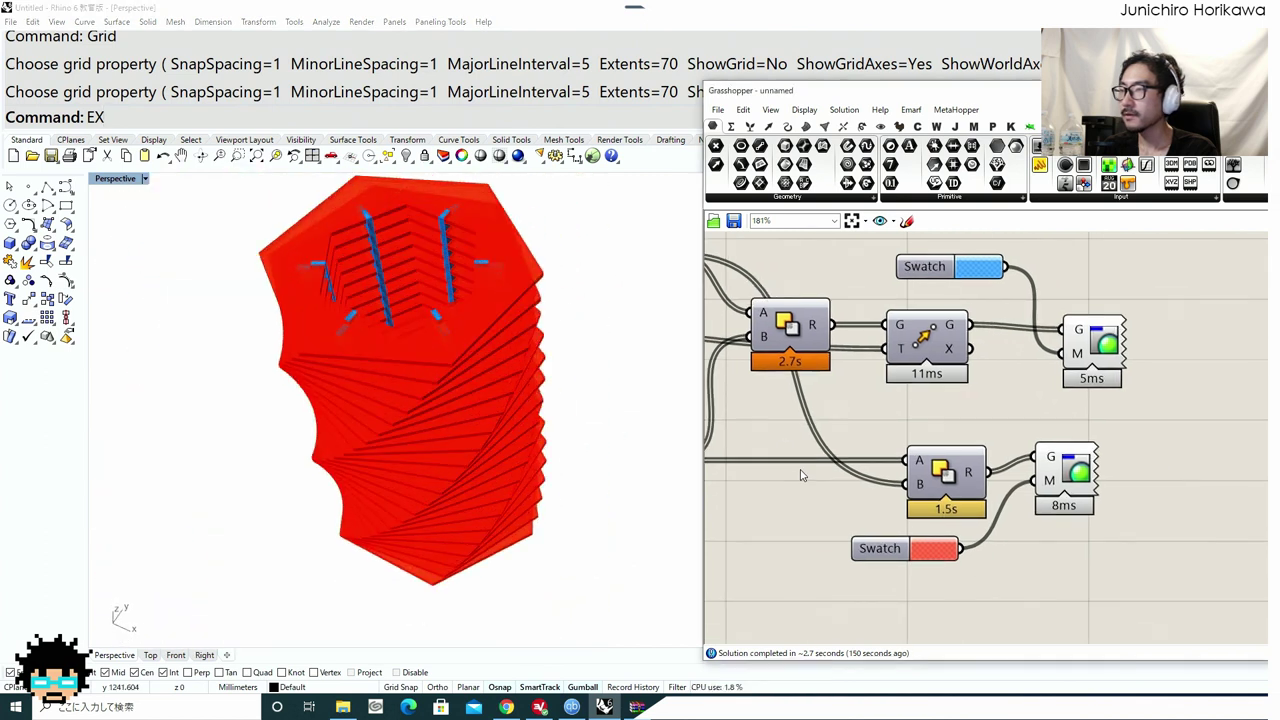
# Tidy the layout by placing the red swatch directly below the second Solid Difference and moving the Custom Previews farther from their sources.
pyautogui.click(909, 538)
pyautogui.scroll(-5, 909, 538)
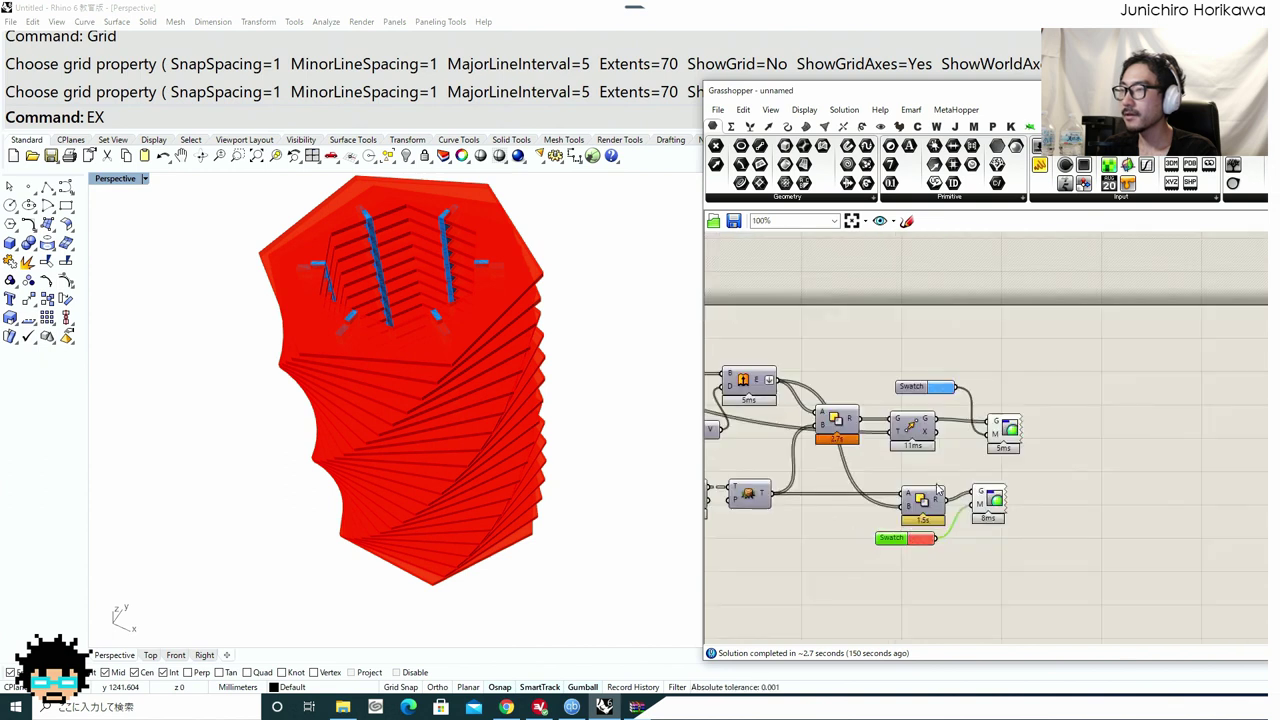
pyautogui.moveTo(936, 484); pyautogui.dragTo(919, 528, button='right')
pyautogui.scroll(1, 919, 528)
pyautogui.click(893, 545)
pyautogui.moveTo(876, 598); pyautogui.dragTo(873, 582)
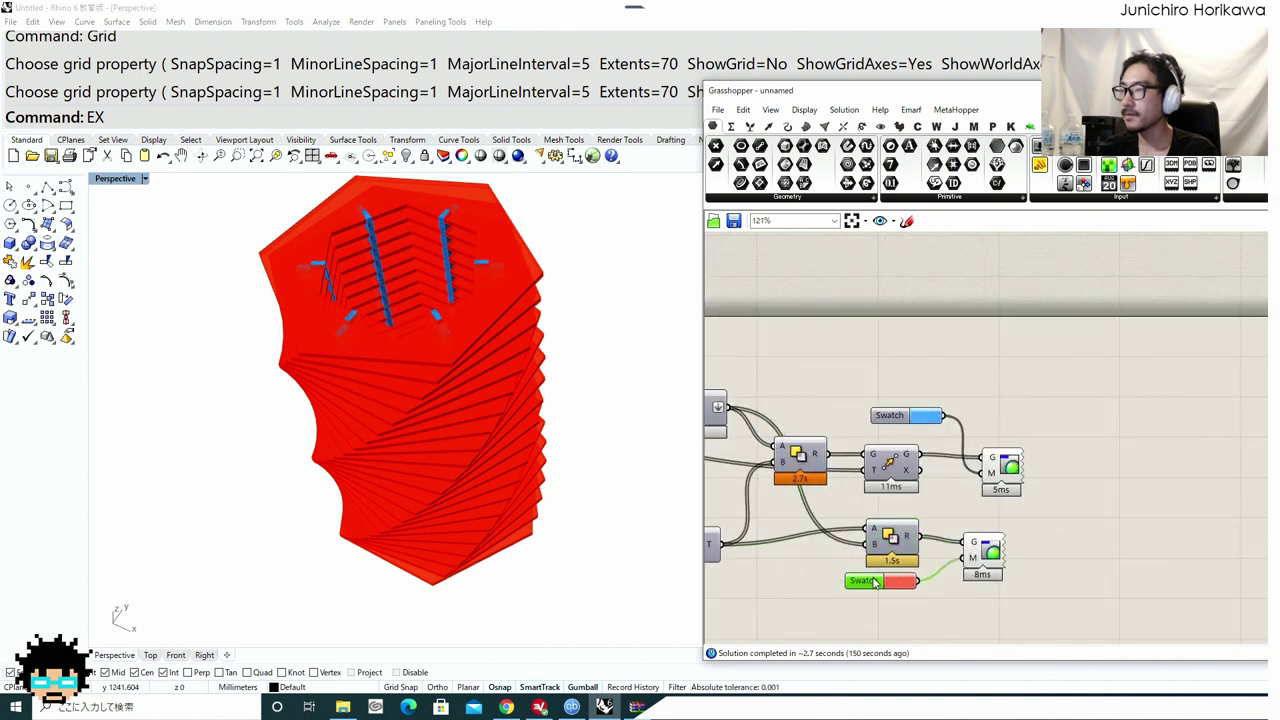
pyautogui.scroll(1, 998, 555)
pyautogui.moveTo(994, 548); pyautogui.dragTo(1079, 450)
pyautogui.click(994, 493)
pyautogui.moveTo(955, 511); pyautogui.dragTo(962, 422, button='right')
pyautogui.scroll(5, 923, 463)
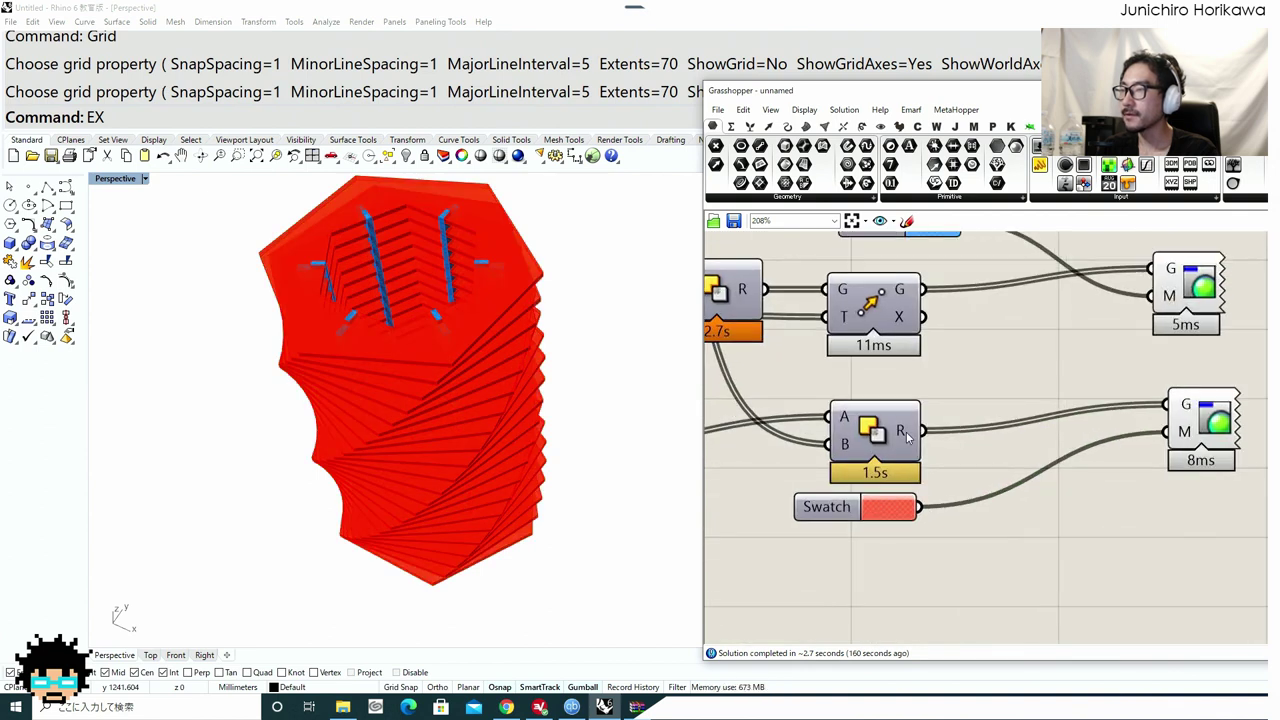
# Add a Bounding Box component and feed it the result of the rings' Solid Difference.
pyautogui.moveTo(906, 436)
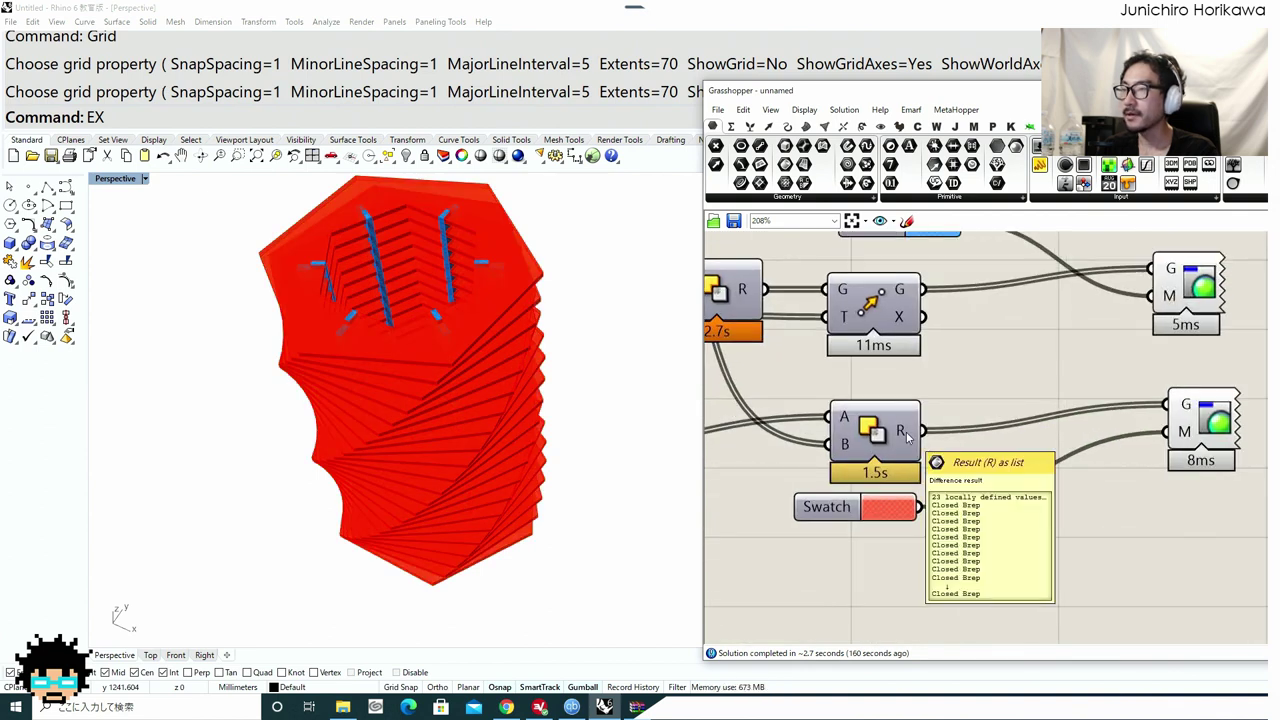
pyautogui.moveTo(498, 370); pyautogui.dragTo(460, 406, button='right')
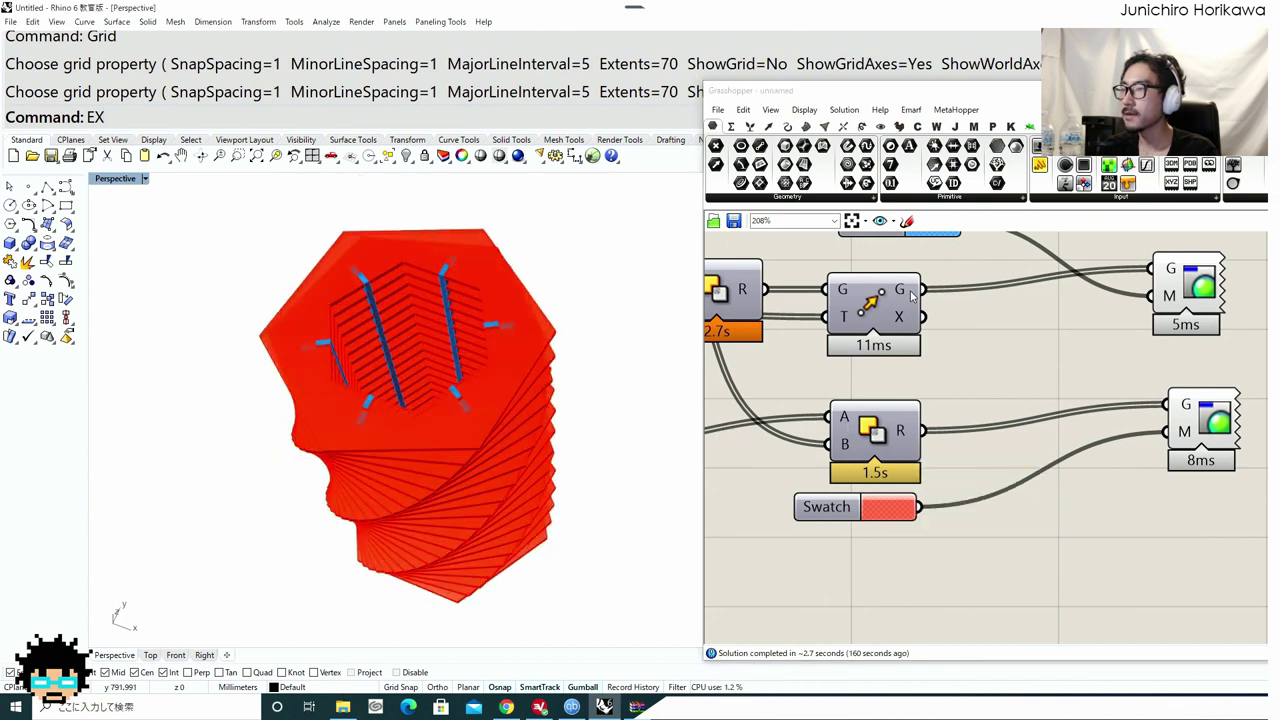
pyautogui.moveTo(911, 296)
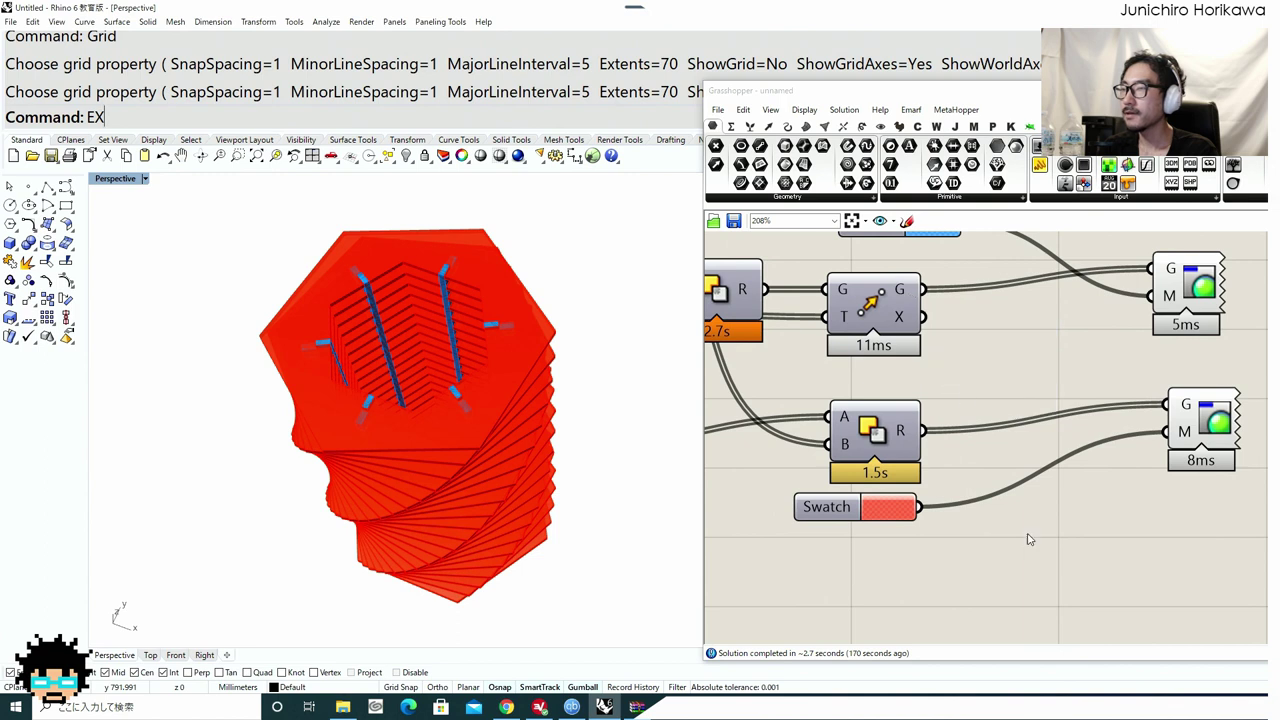
pyautogui.doubleClick(1038, 585)
pyautogui.write('bou')
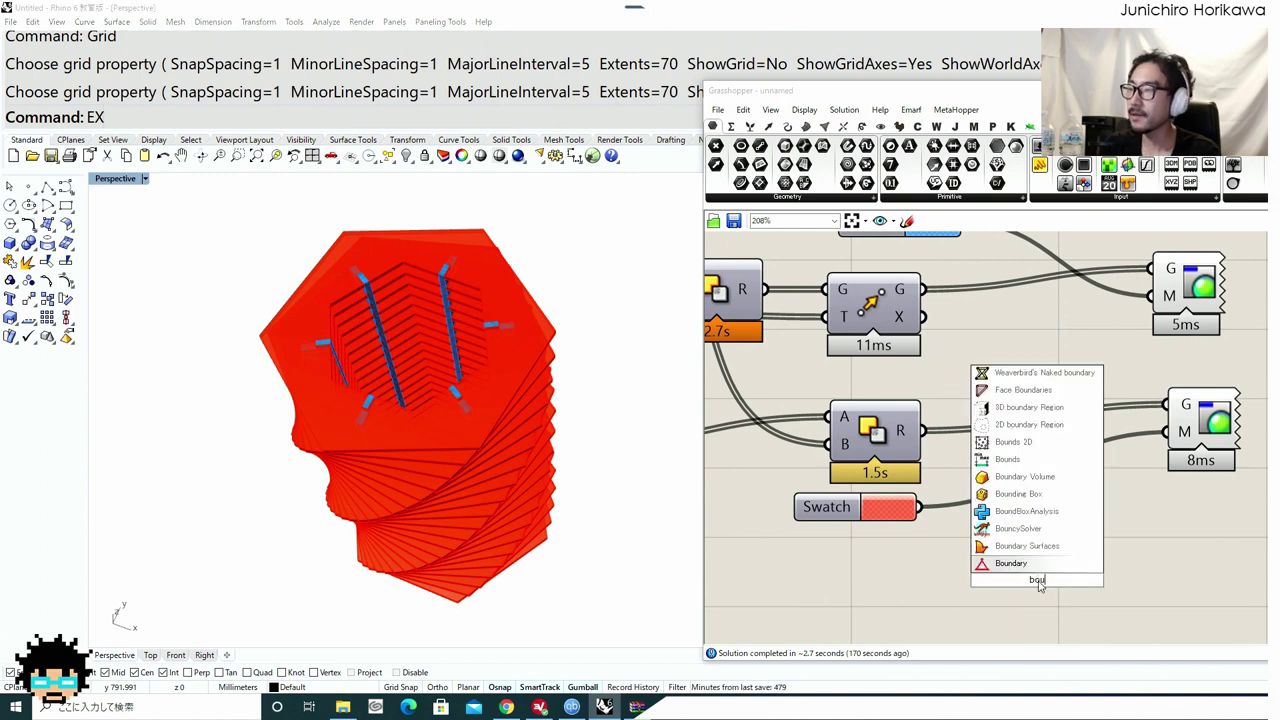
pyautogui.press('BackSpace')
pyautogui.press('BackSpace')
pyautogui.press('BackSpace')
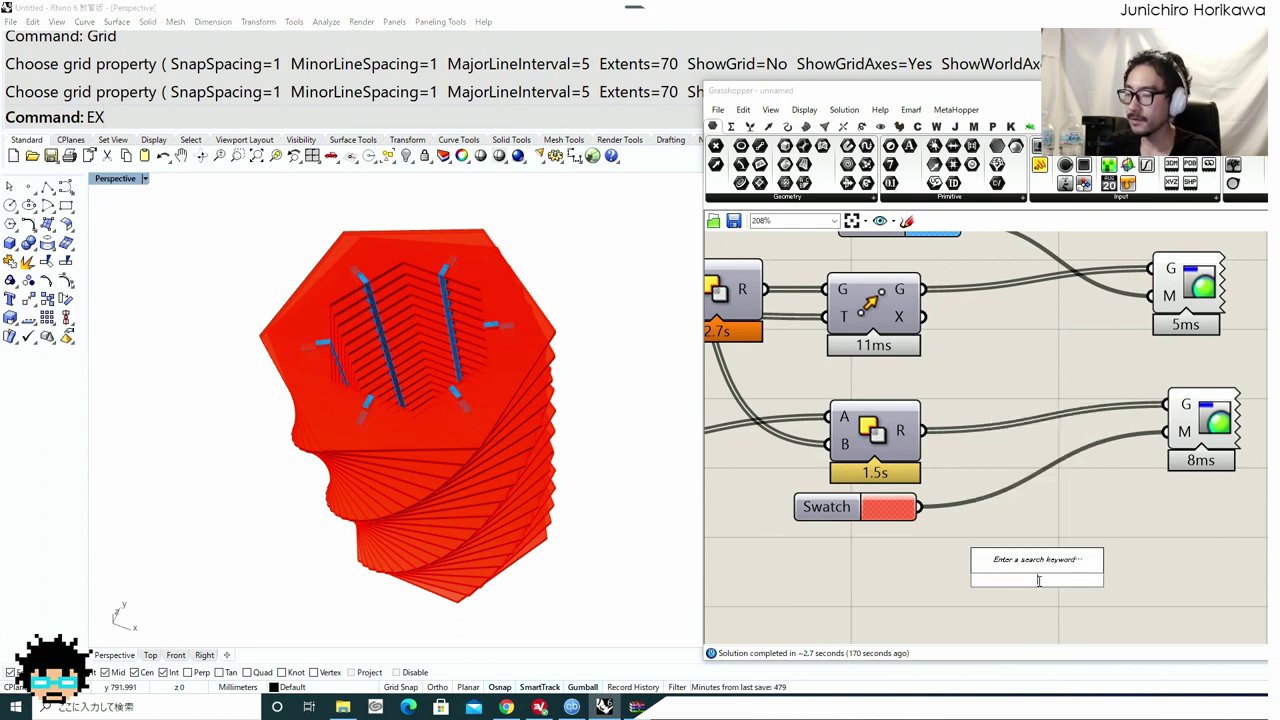
pyautogui.write('bound')
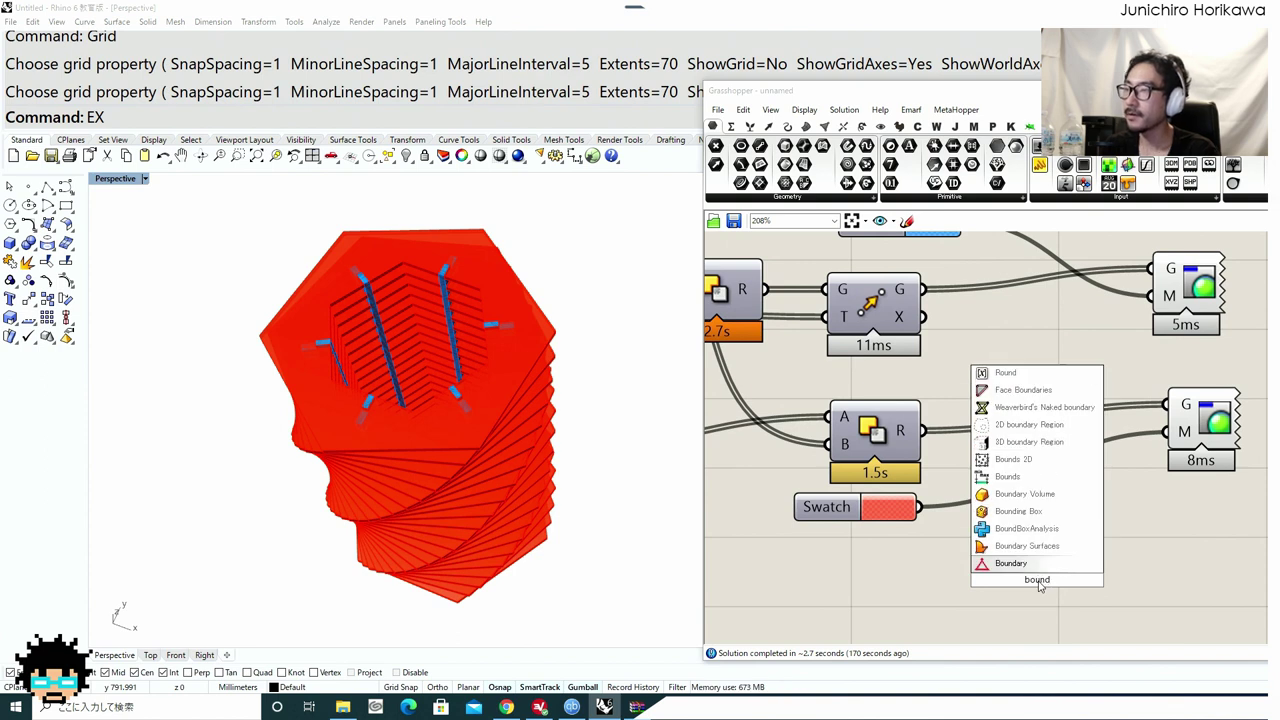
pyautogui.click(1015, 514)
pyautogui.moveTo(974, 533); pyautogui.dragTo(1003, 566)
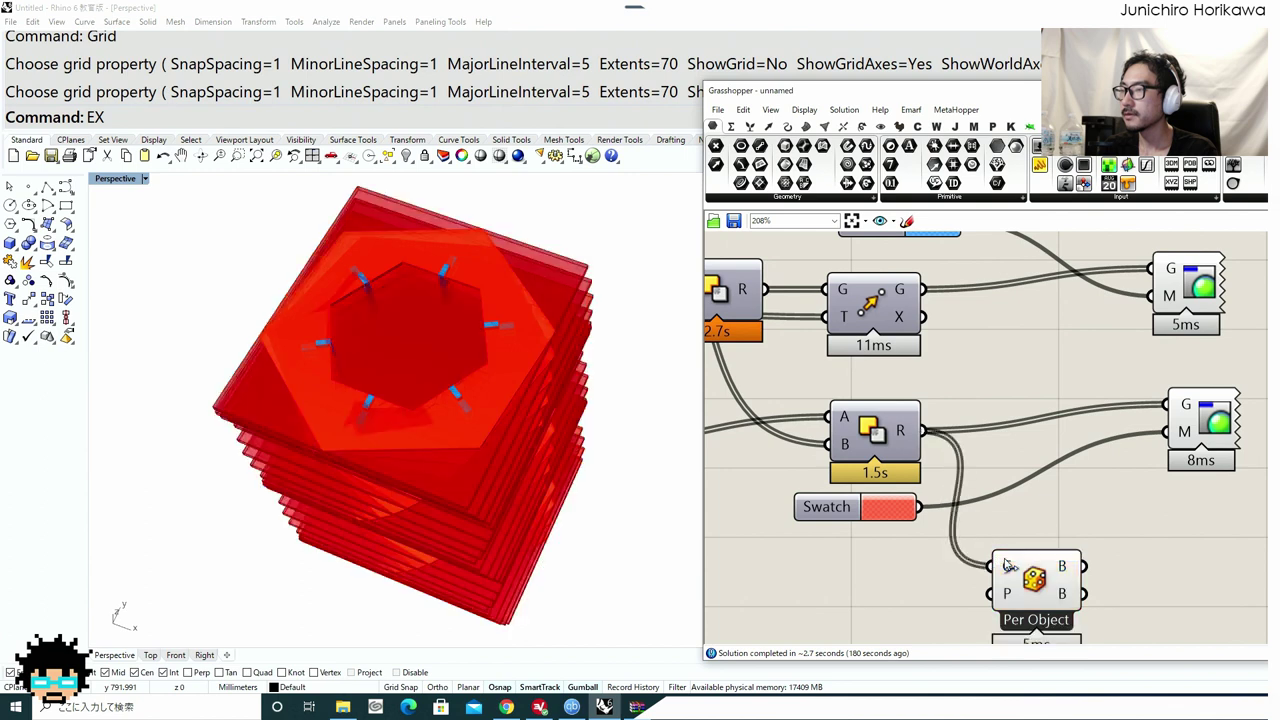
# Place the Bounding Box component below the red swatch and check the boxes around the rings from the side.
pyautogui.moveTo(1028, 538); pyautogui.dragTo(1006, 474, button='right')
pyautogui.scroll(-1, 1006, 474)
pyautogui.moveTo(1011, 515); pyautogui.dragTo(989, 551)
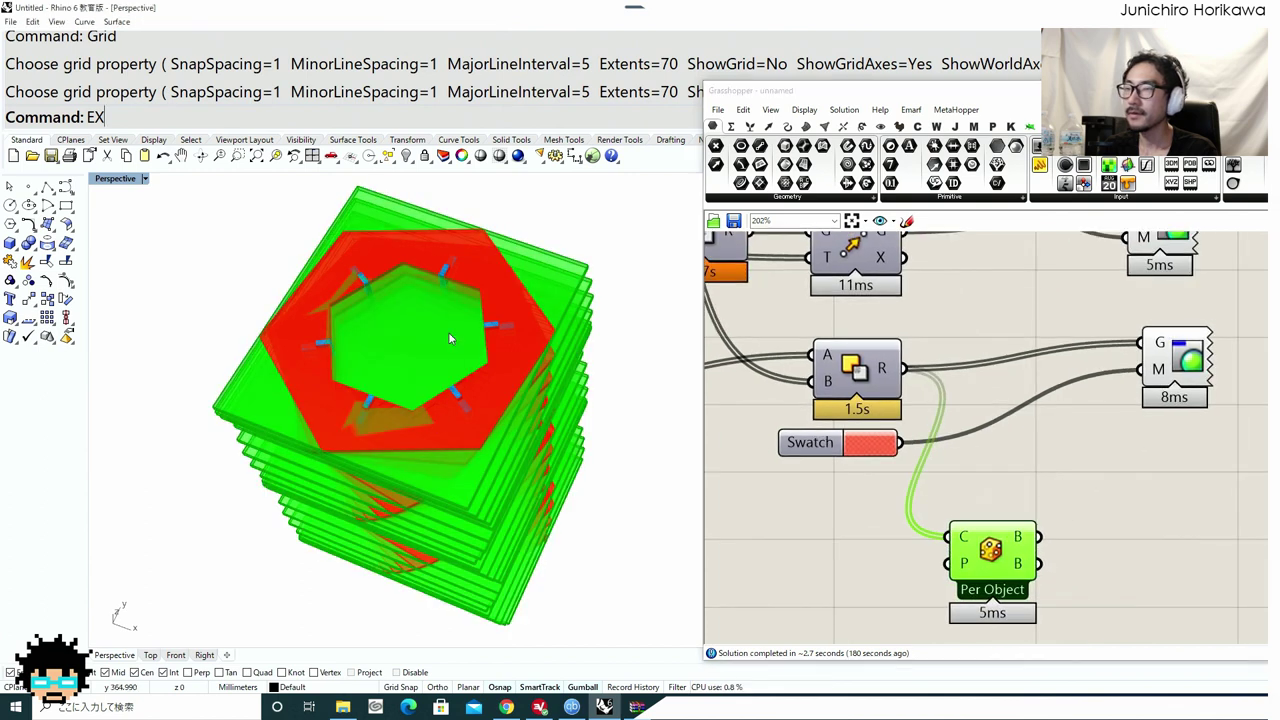
pyautogui.moveTo(448, 334); pyautogui.dragTo(460, 357, button='right')
pyautogui.moveTo(861, 378); pyautogui.dragTo(826, 378)
pyautogui.moveTo(826, 378); pyautogui.dragTo(833, 450, button='right')
pyautogui.click(839, 338)
pyautogui.moveTo(826, 436); pyautogui.dragTo(845, 436)
pyautogui.moveTo(901, 519); pyautogui.dragTo(939, 431, button='right')
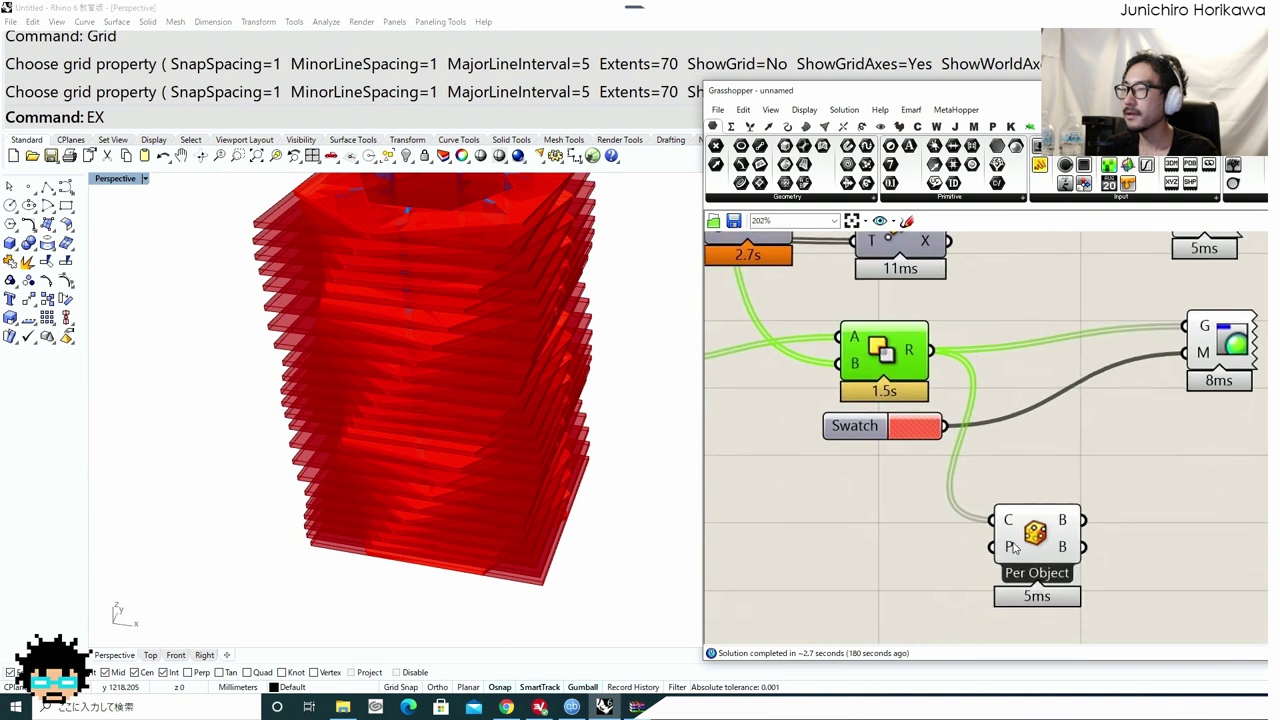
pyautogui.moveTo(1014, 545); pyautogui.dragTo(941, 547)
pyautogui.click(1084, 554)
pyautogui.write('Ex')
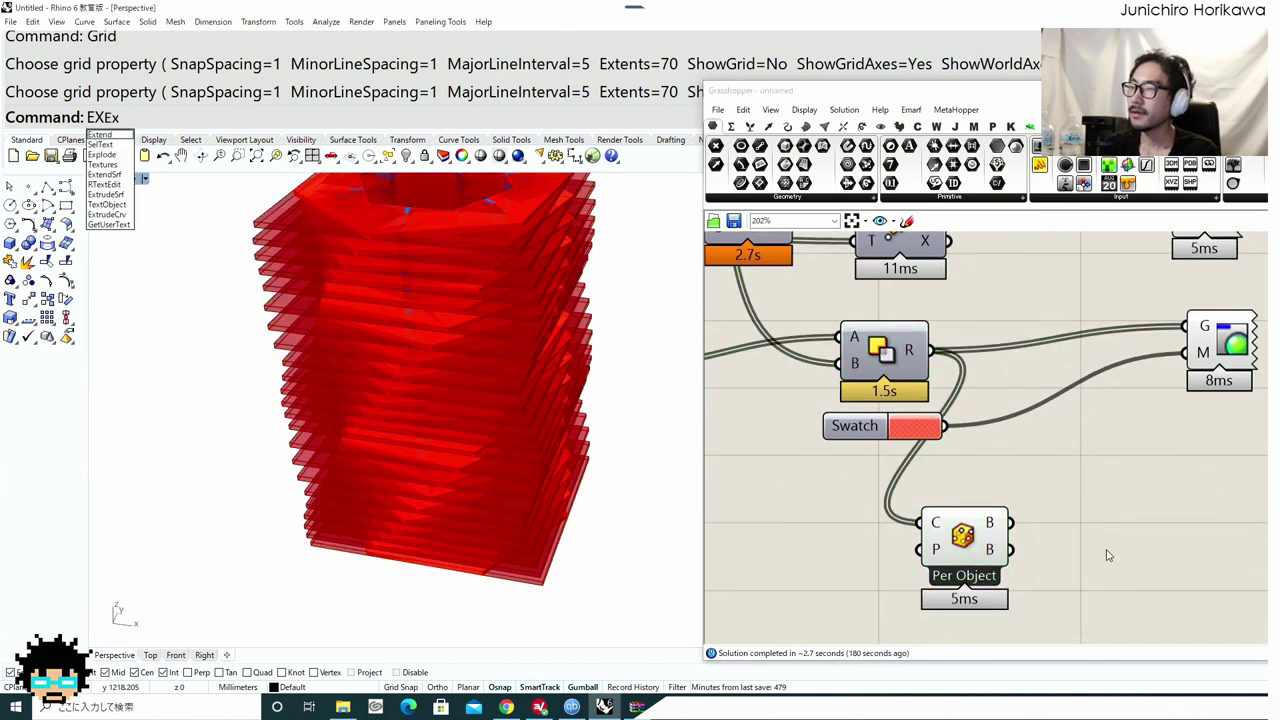
pyautogui.press('Escape')
pyautogui.doubleClick(1107, 555)
pyautogui.write('explod')
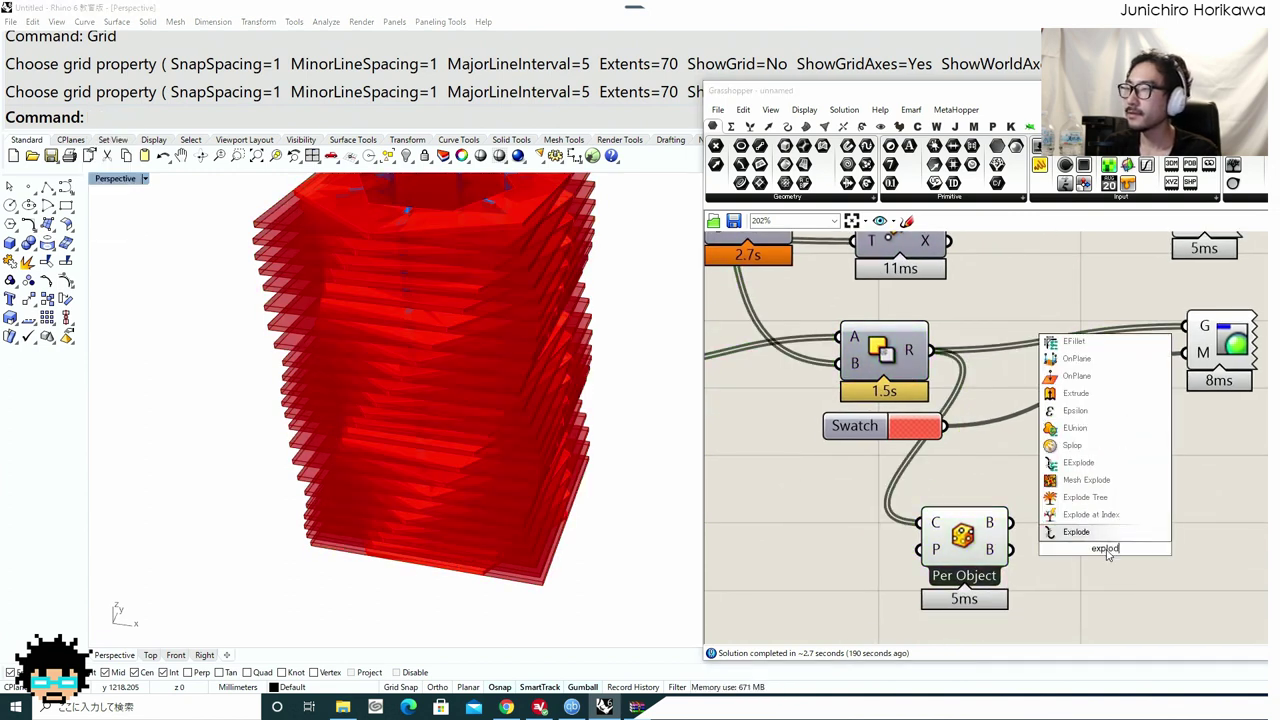
pyautogui.write('e')
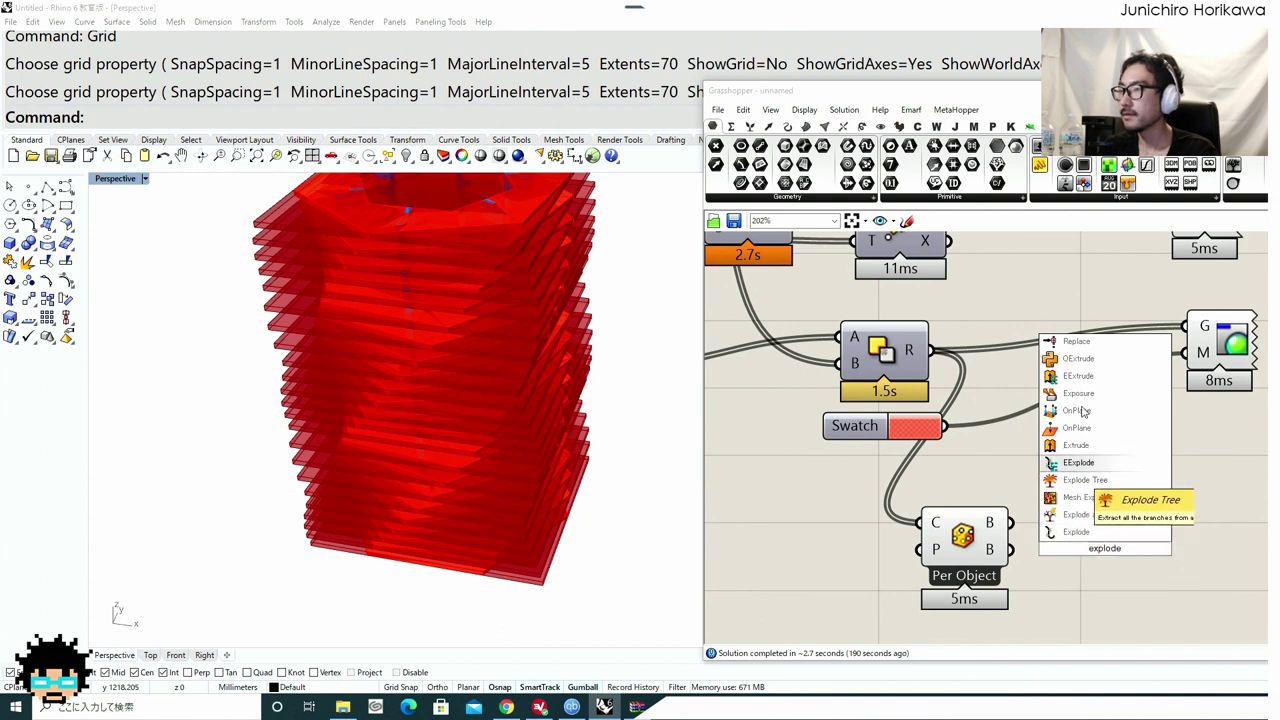
# Add a Deconstruct Brep component beside the Bounding Box and connect the boxes to its brep input.
pyautogui.doubleClick(1085, 609)
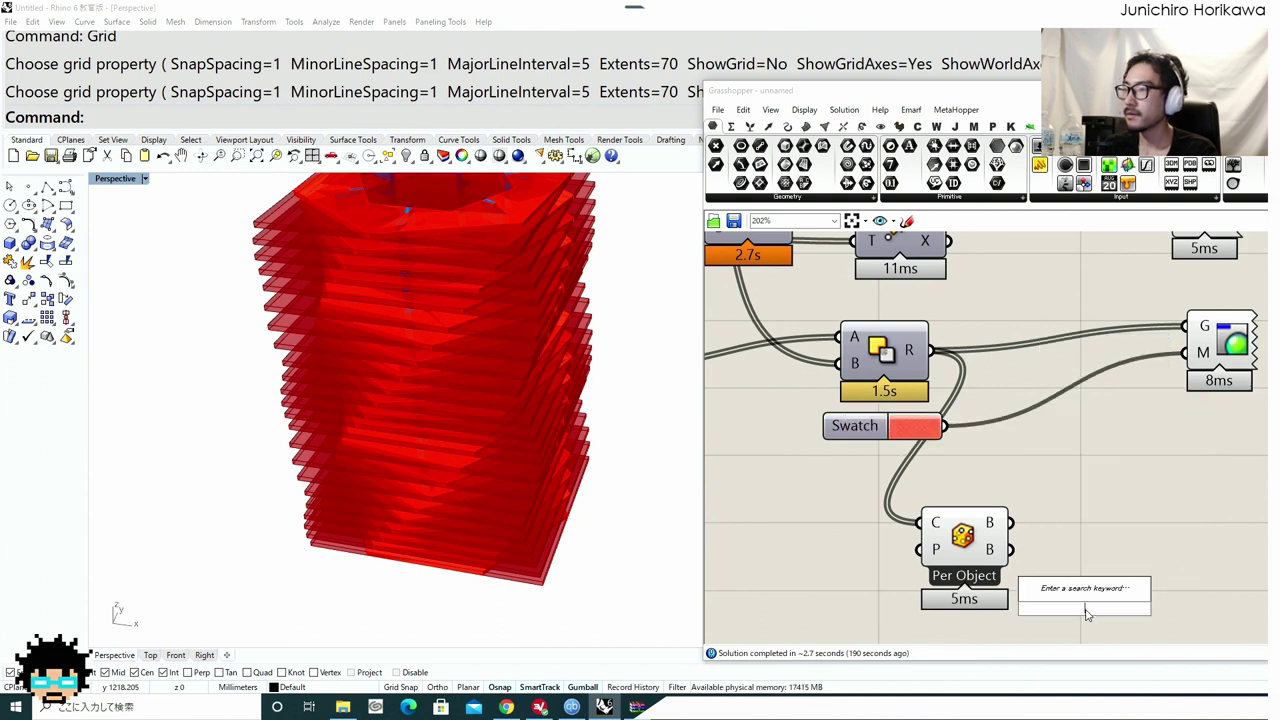
pyautogui.write('deconstruct')
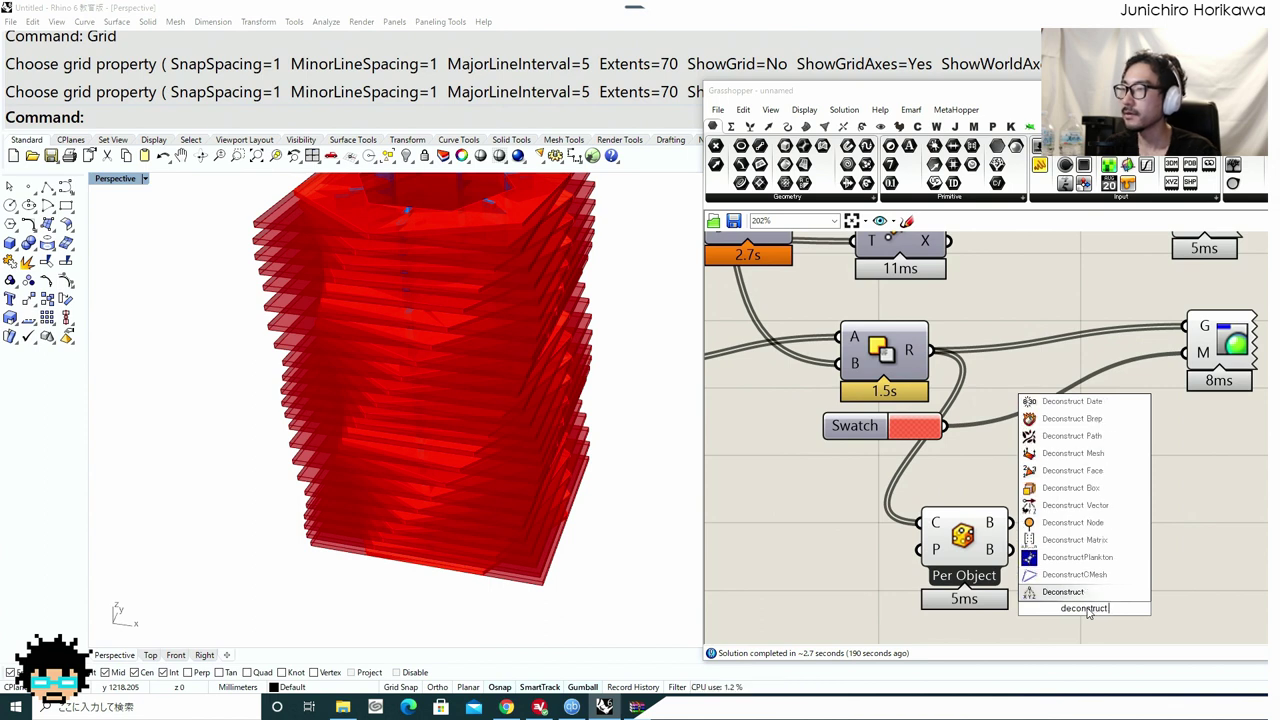
pyautogui.click(1072, 418)
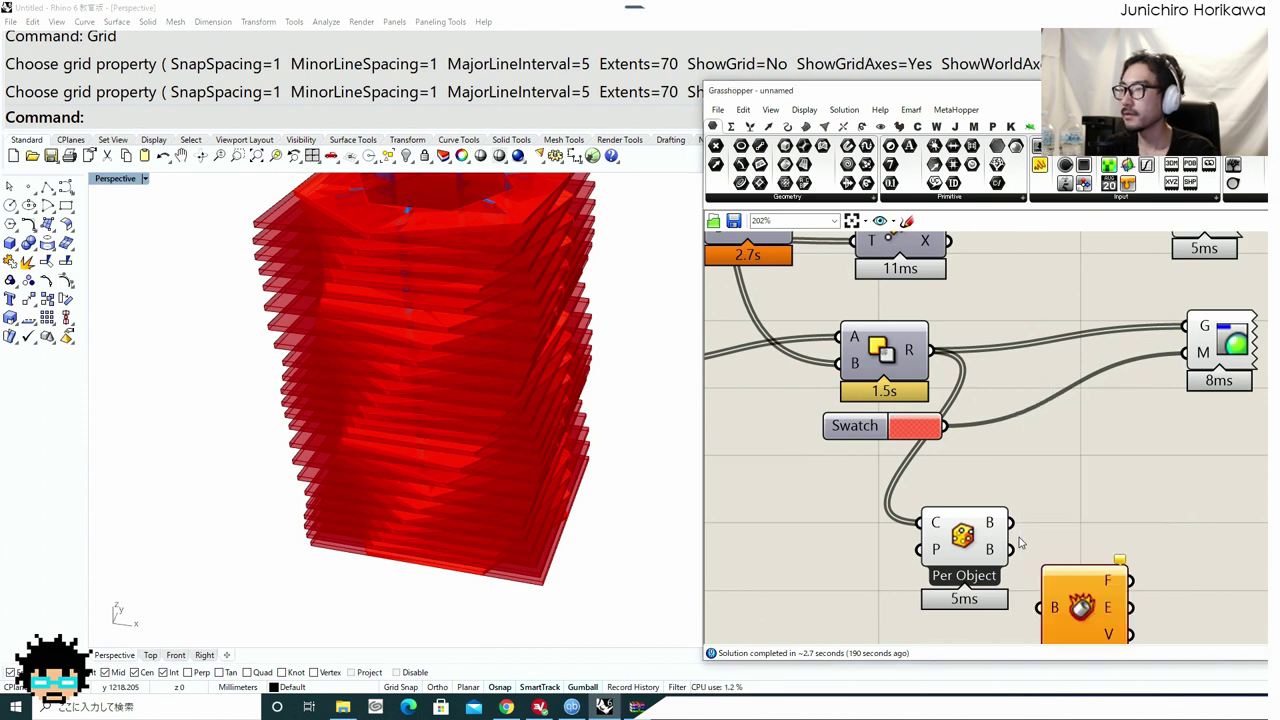
pyautogui.moveTo(1045, 578); pyautogui.dragTo(1062, 533)
pyautogui.scroll(-2, 1061, 533)
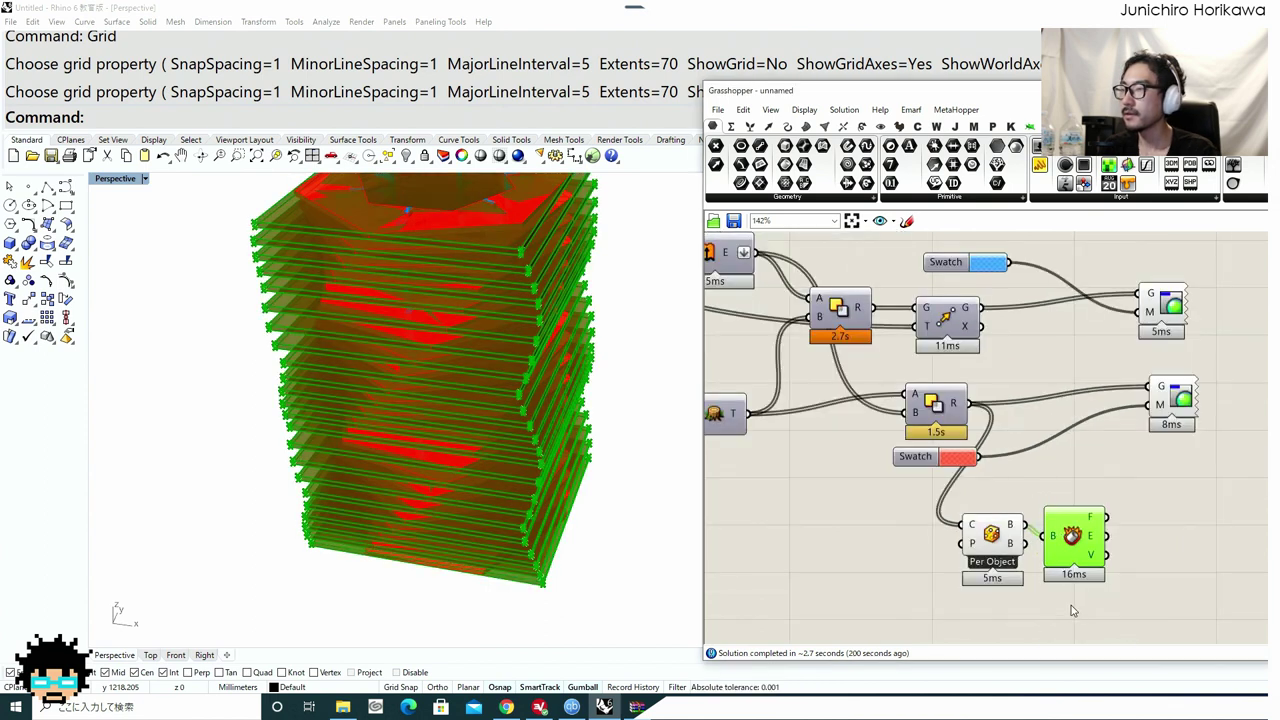
# Add an Area component fed by the Deconstruct Brep faces and shift the bounding box component chain down and to the left.
pyautogui.moveTo(1071, 605); pyautogui.dragTo(1142, 529)
pyautogui.doubleClick(1183, 529)
pyautogui.write('area')
pyautogui.click(1167, 513)
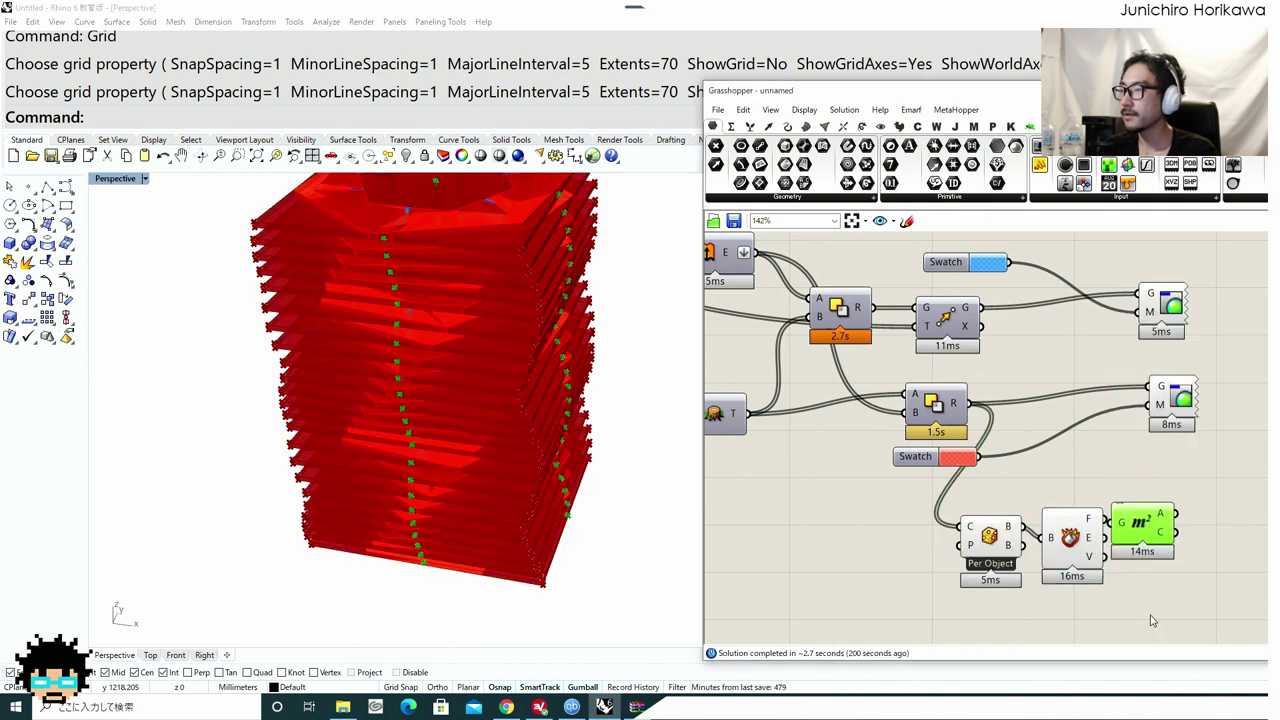
pyautogui.moveTo(1149, 615); pyautogui.dragTo(980, 508)
pyautogui.moveTo(1070, 538); pyautogui.dragTo(967, 568)
# Add a Sort List component beside the Area component.
pyautogui.doubleClick(1132, 559)
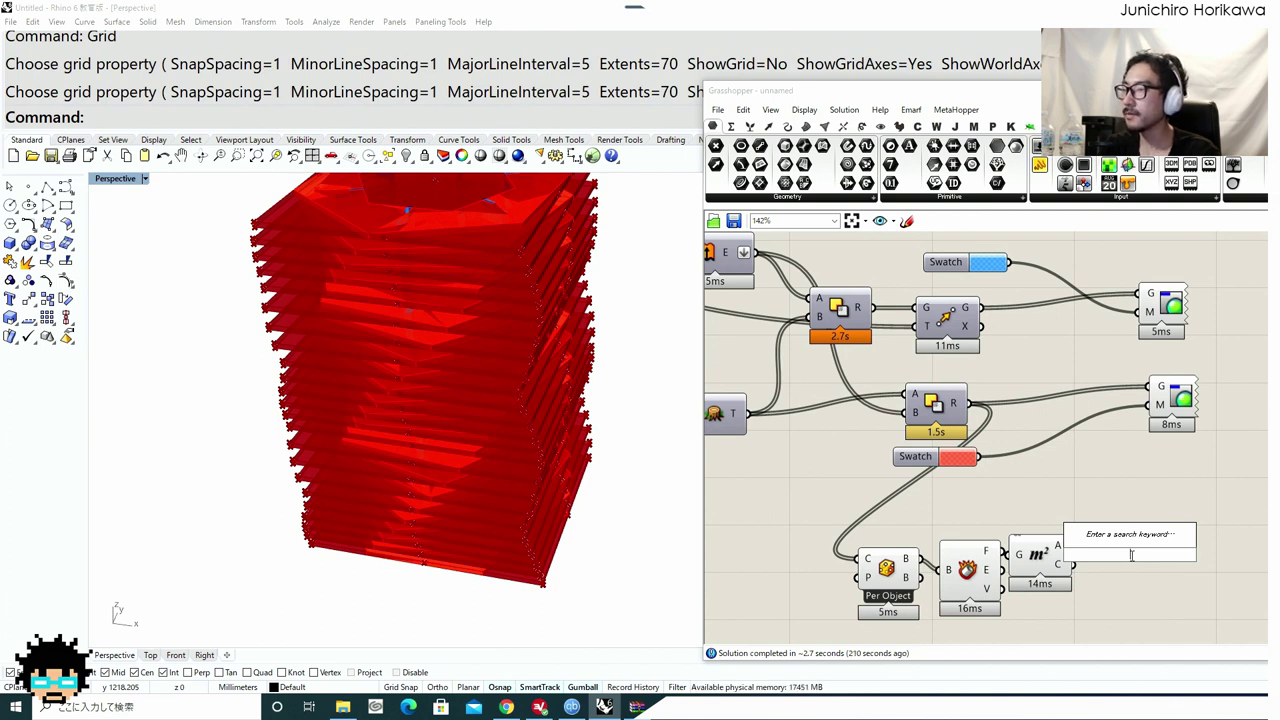
pyautogui.write('sort')
pyautogui.click(1124, 539)
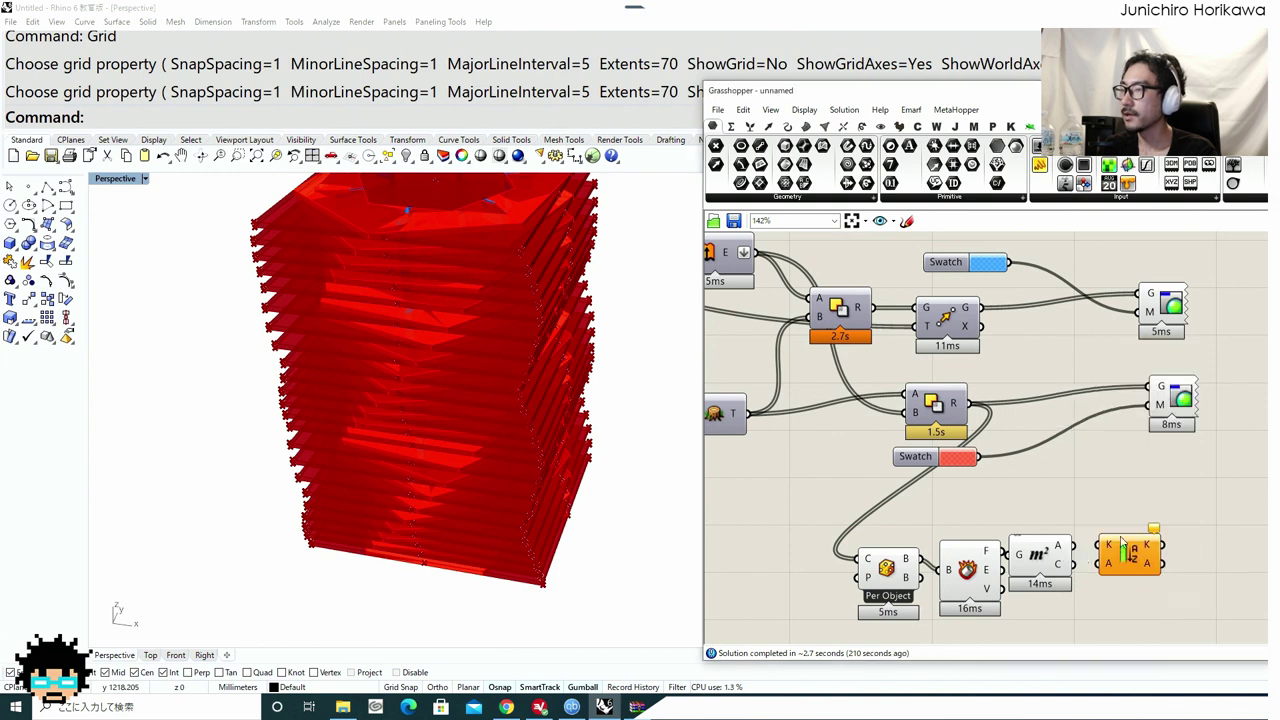
pyautogui.scroll(1, 1066, 558)
pyautogui.moveTo(1059, 568); pyautogui.dragTo(1081, 575)
# Move both Custom Previews and their blue and red swatches up, placing each swatch directly before its preview.
pyautogui.scroll(-4, 1140, 552)
pyautogui.moveTo(1163, 492); pyautogui.dragTo(1165, 532, button='right')
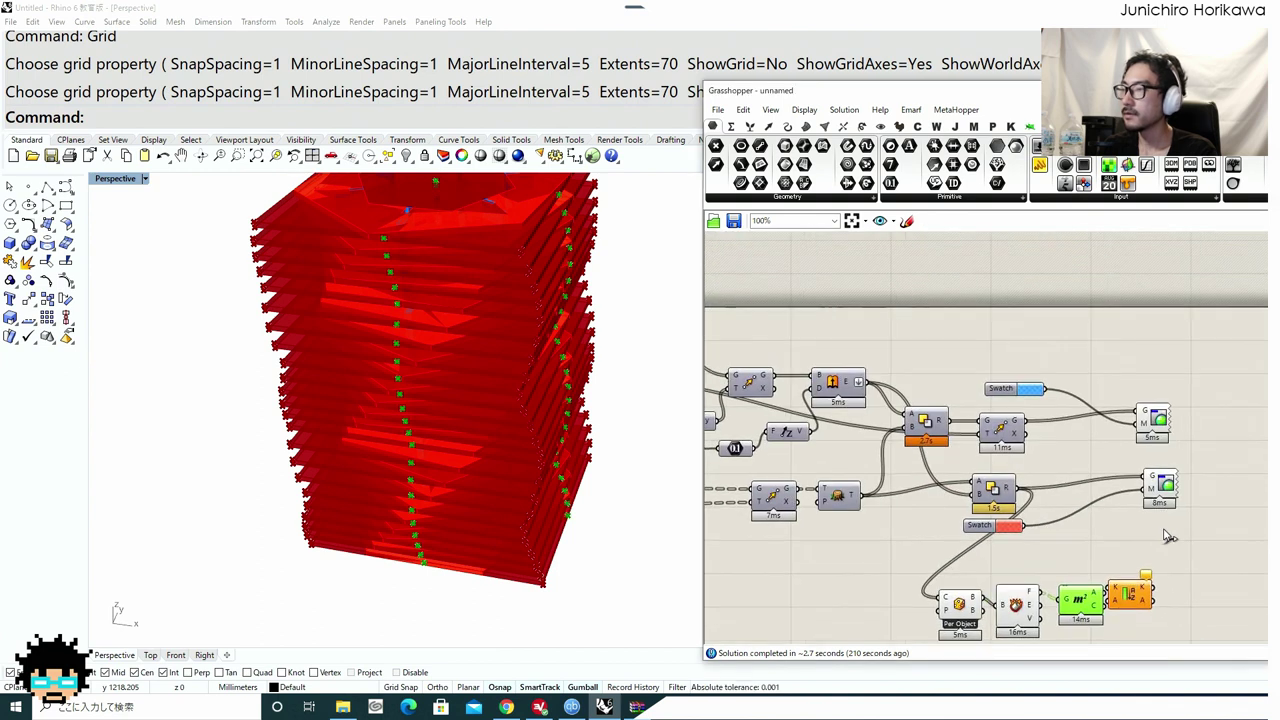
pyautogui.moveTo(1203, 515); pyautogui.dragTo(1156, 346)
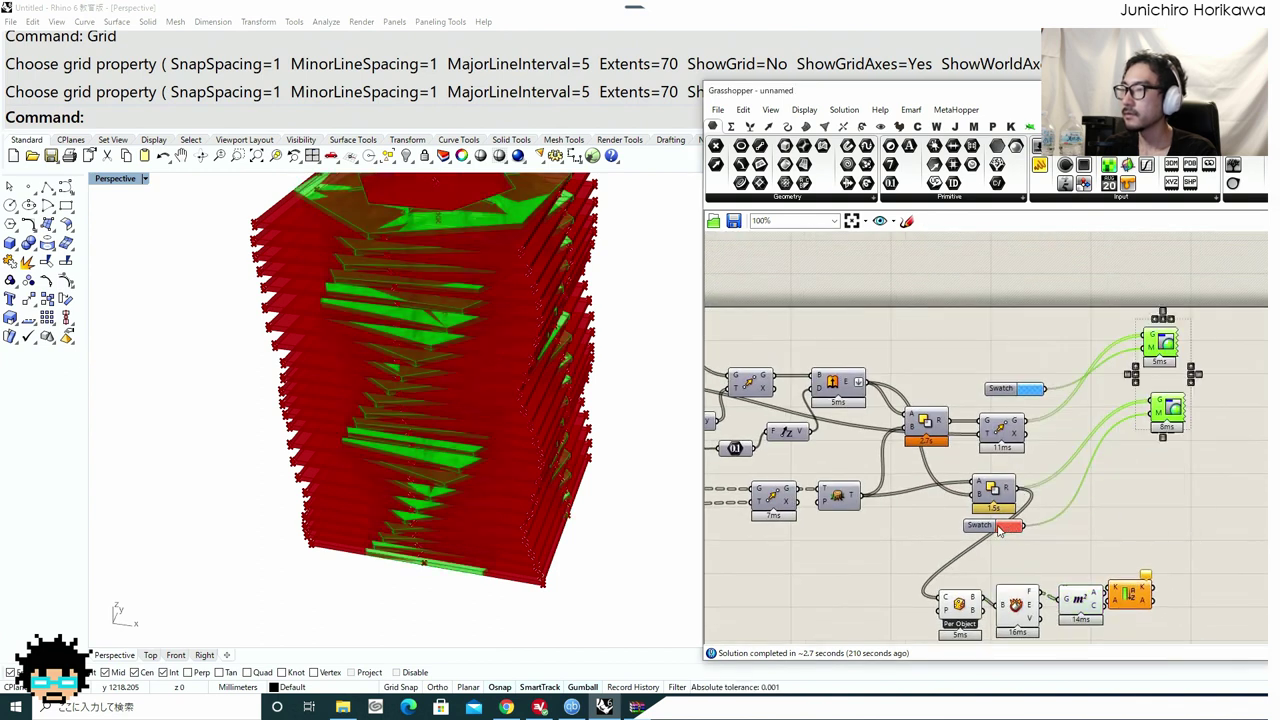
pyautogui.moveTo(998, 530); pyautogui.dragTo(1058, 344)
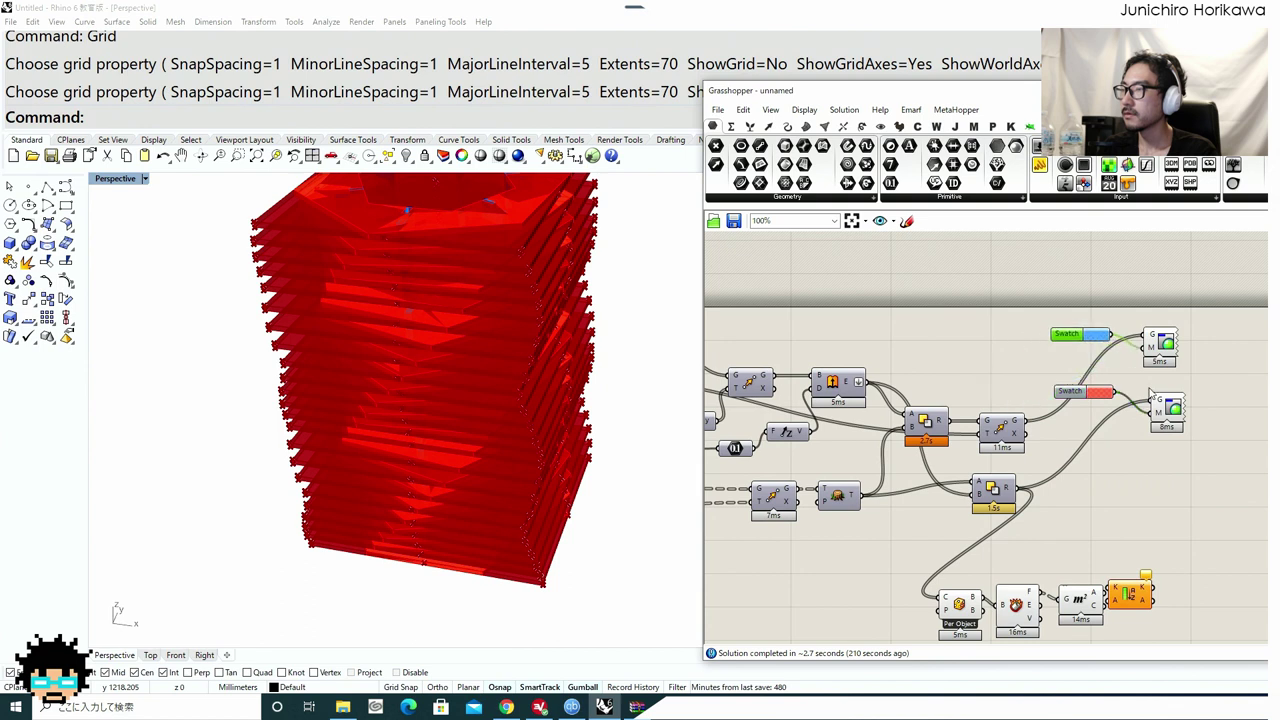
pyautogui.moveTo(1169, 408); pyautogui.dragTo(1162, 397)
# Line up the Sort List with the Area component and connect the face areas to its keys input.
pyautogui.moveTo(1154, 556); pyautogui.dragTo(1129, 460, button='right')
pyautogui.scroll(4, 1112, 498)
pyautogui.moveTo(1100, 501); pyautogui.dragTo(1124, 515)
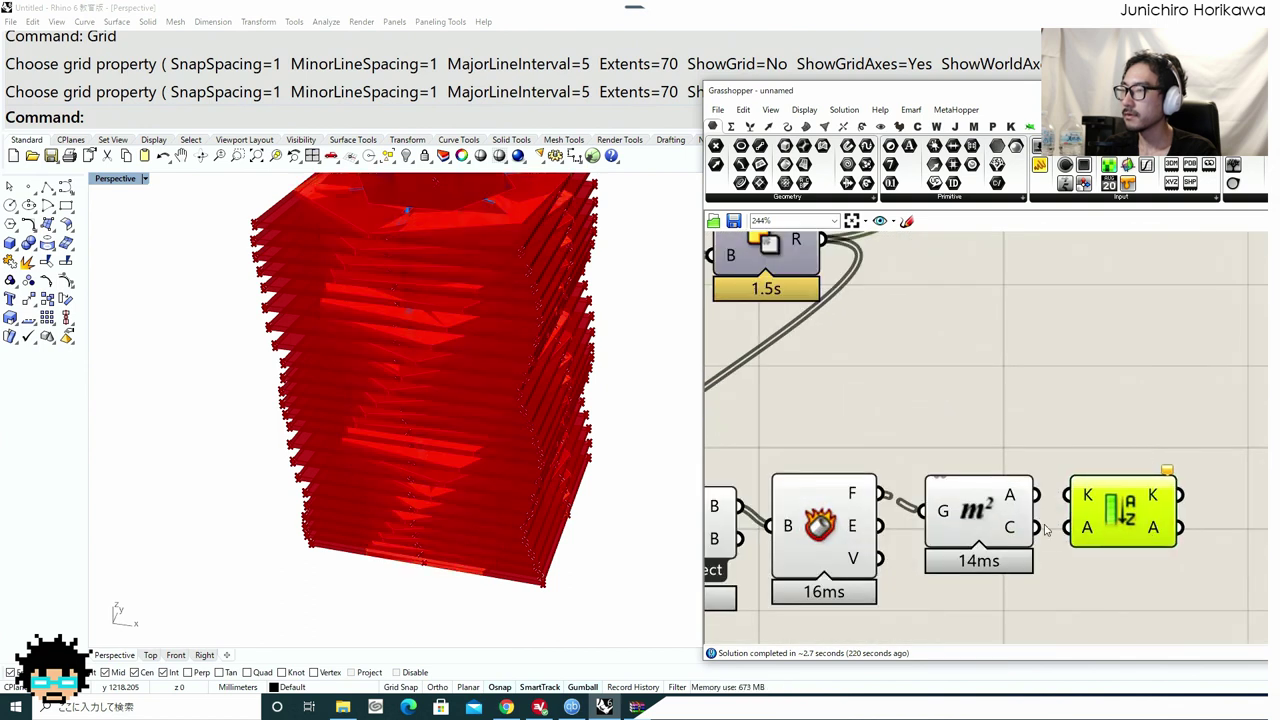
pyautogui.scroll(2, 1046, 530)
pyautogui.moveTo(1032, 487); pyautogui.dragTo(1147, 518)
pyautogui.scroll(-5, 1146, 518)
pyautogui.moveTo(1085, 541); pyautogui.dragTo(1091, 526, button='right')
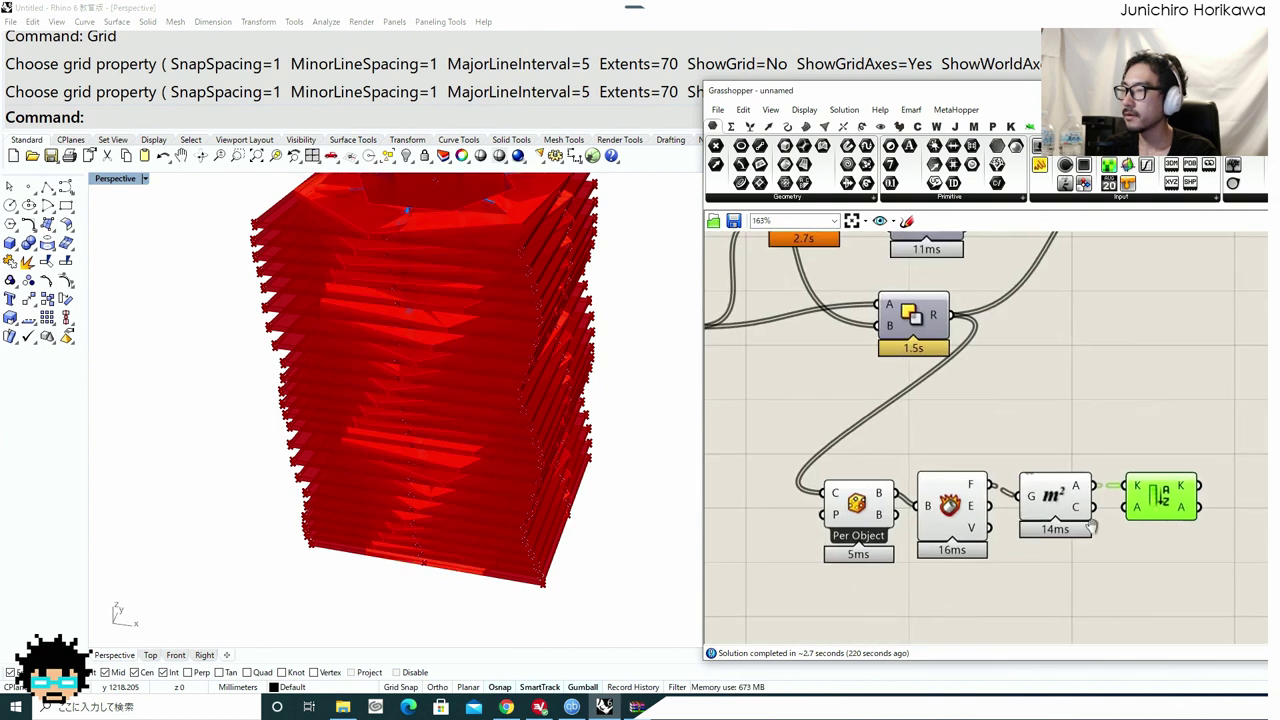
# Connect the Deconstruct Brep faces to the Sort List's A input and reverse its sorted A output.
pyautogui.moveTo(1091, 527); pyautogui.dragTo(1094, 558)
pyautogui.scroll(5, 1136, 513)
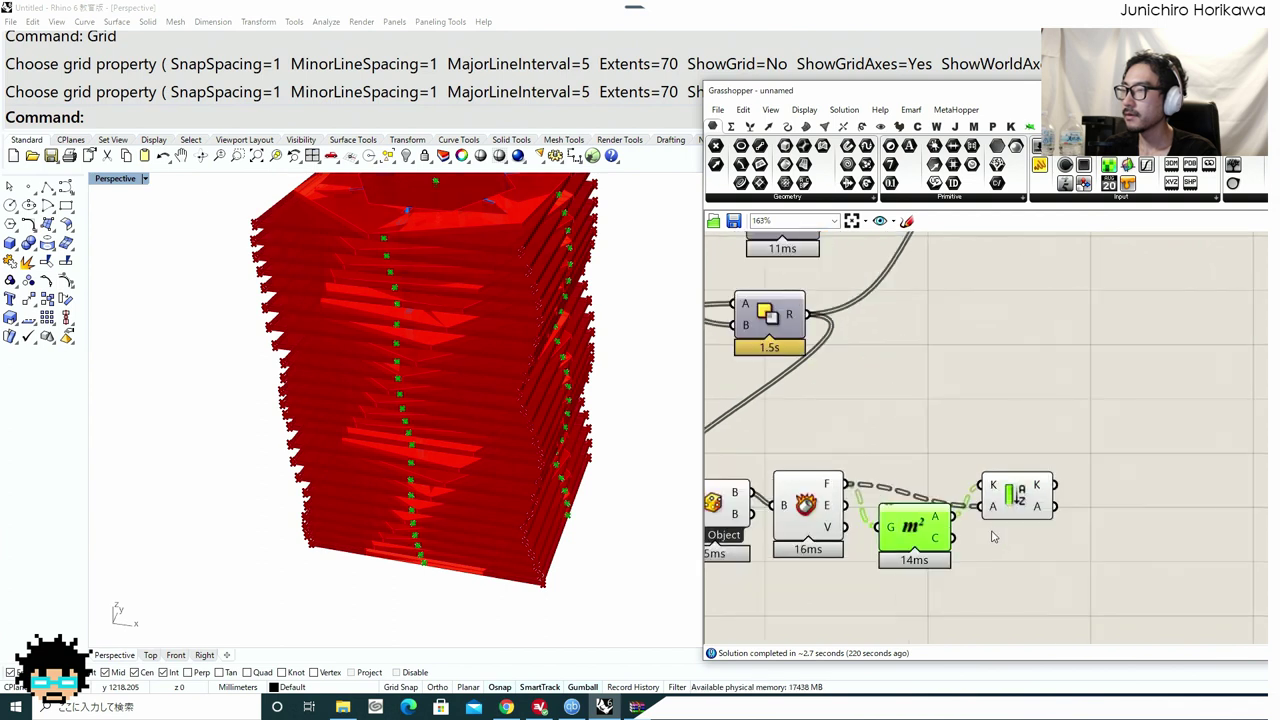
pyautogui.rightClick(1008, 500)
pyautogui.click(1038, 540)
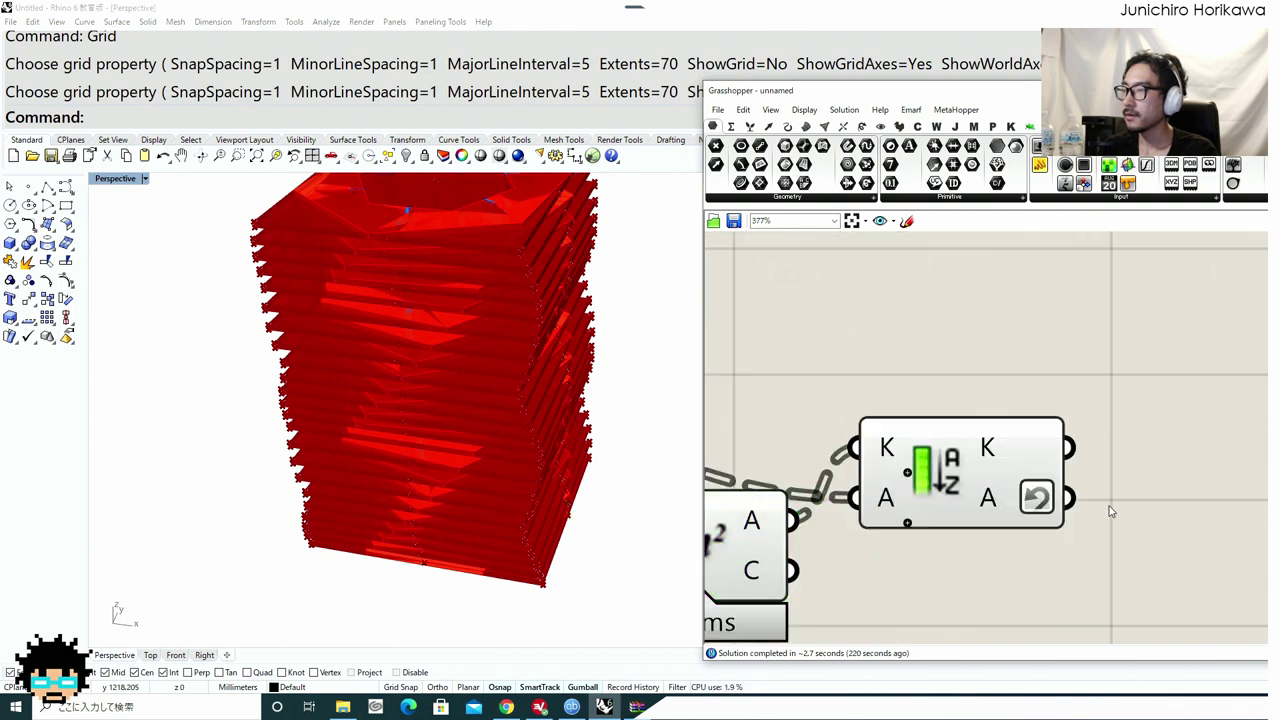
# Add a List Item component and connect the reversed, sorted faces to its list input.
pyautogui.doubleClick(1108, 506)
pyautogui.write('item')
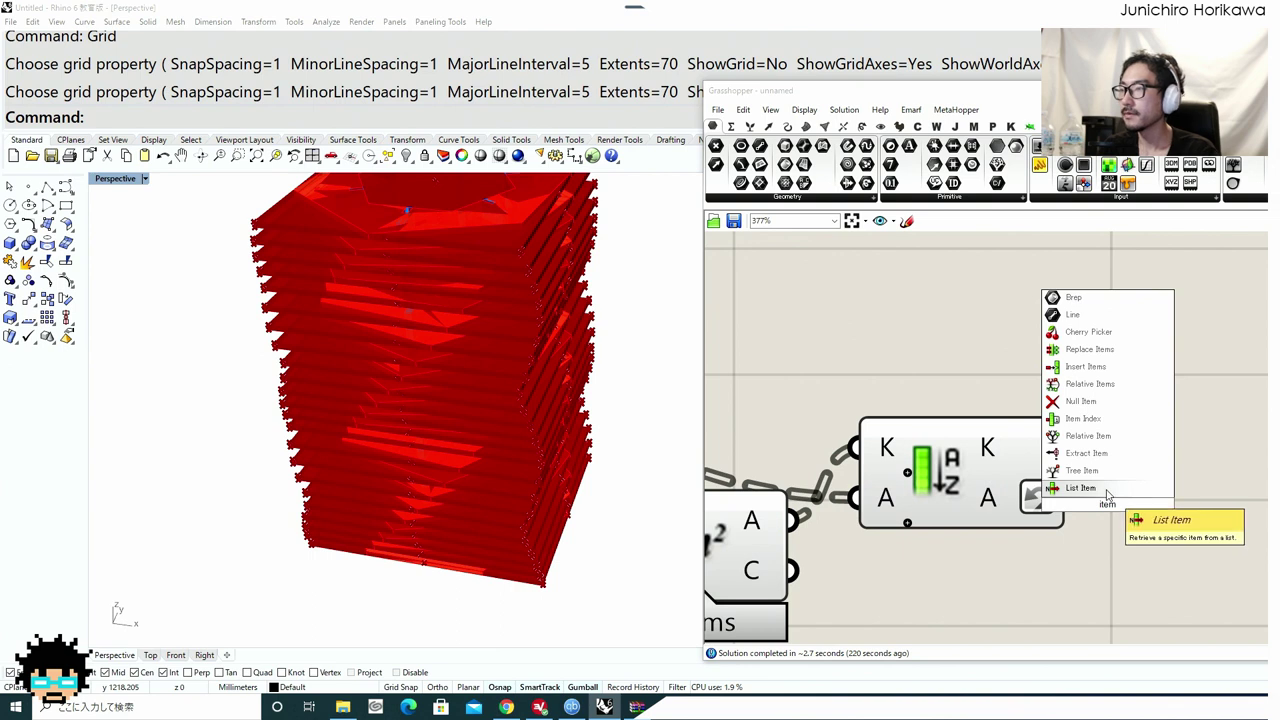
pyautogui.click(1108, 489)
pyautogui.moveTo(1109, 492); pyautogui.dragTo(1197, 512)
pyautogui.moveTo(1072, 498); pyautogui.dragTo(1118, 479)
pyautogui.scroll(-4, 1138, 490)
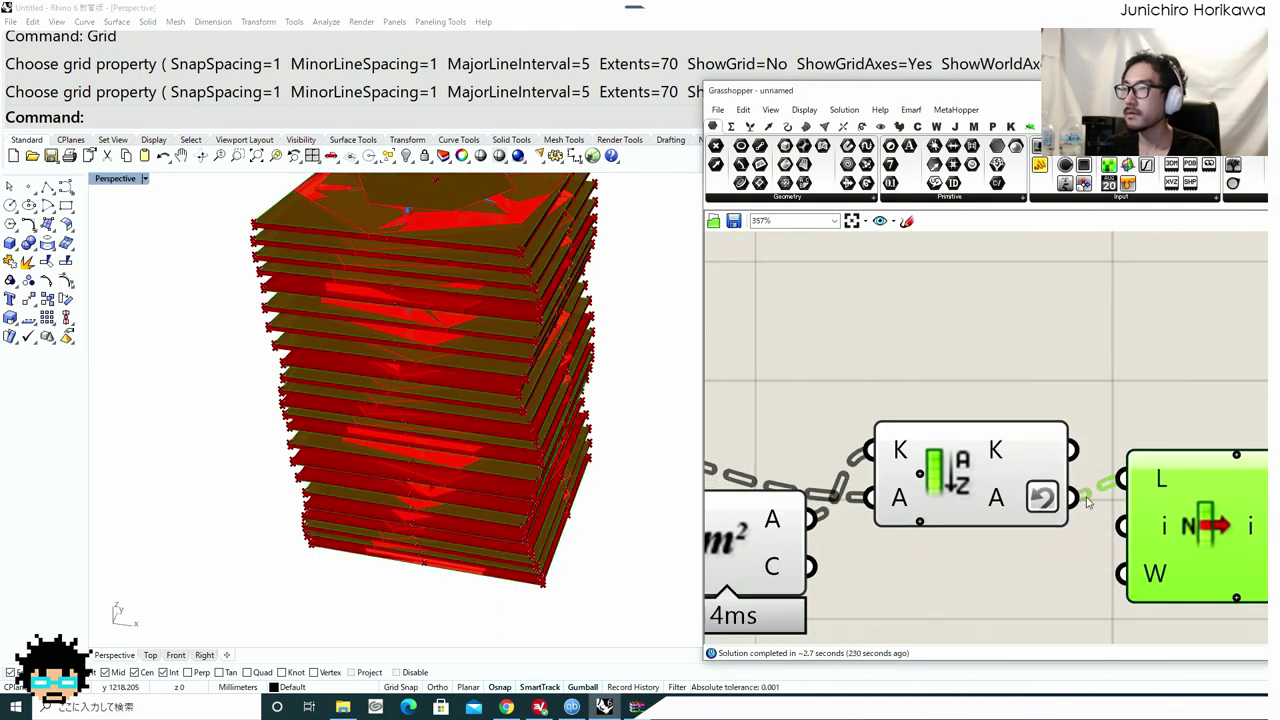
pyautogui.doubleClick(1098, 500)
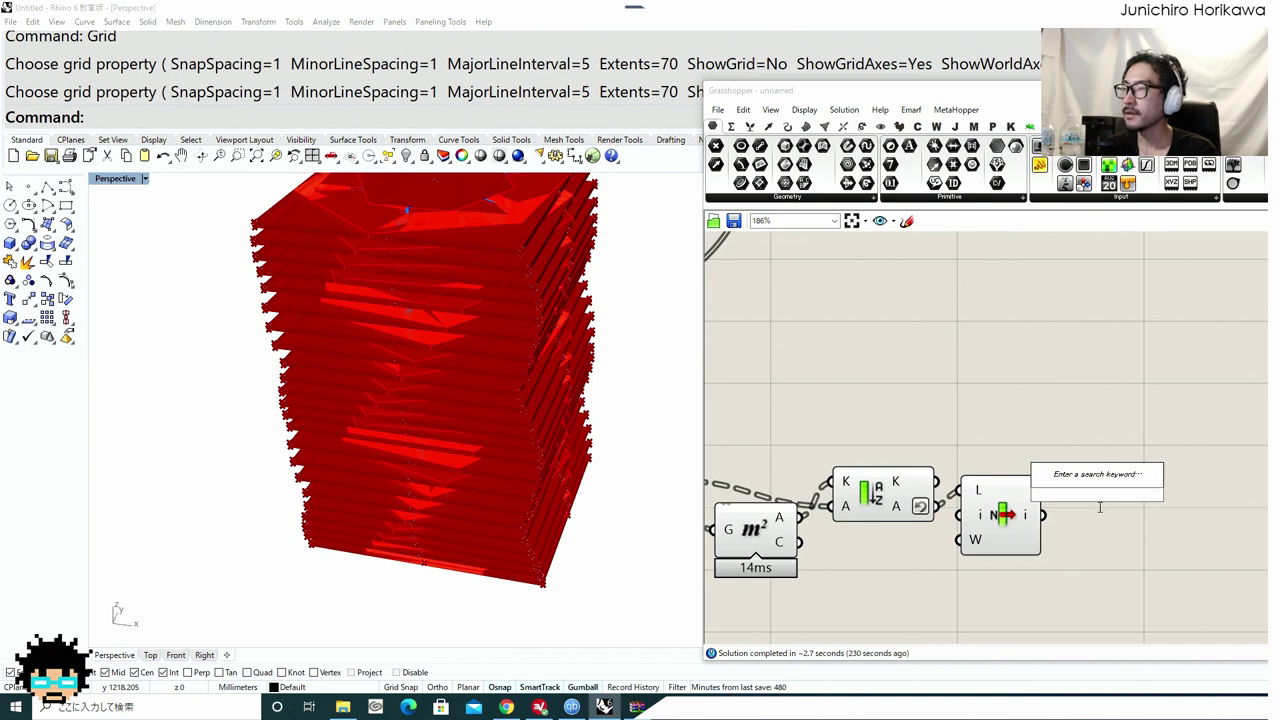
pyautogui.moveTo(1059, 507); pyautogui.dragTo(1028, 510, button='right')
pyautogui.moveTo(889, 480); pyautogui.dragTo(922, 497, button='right')
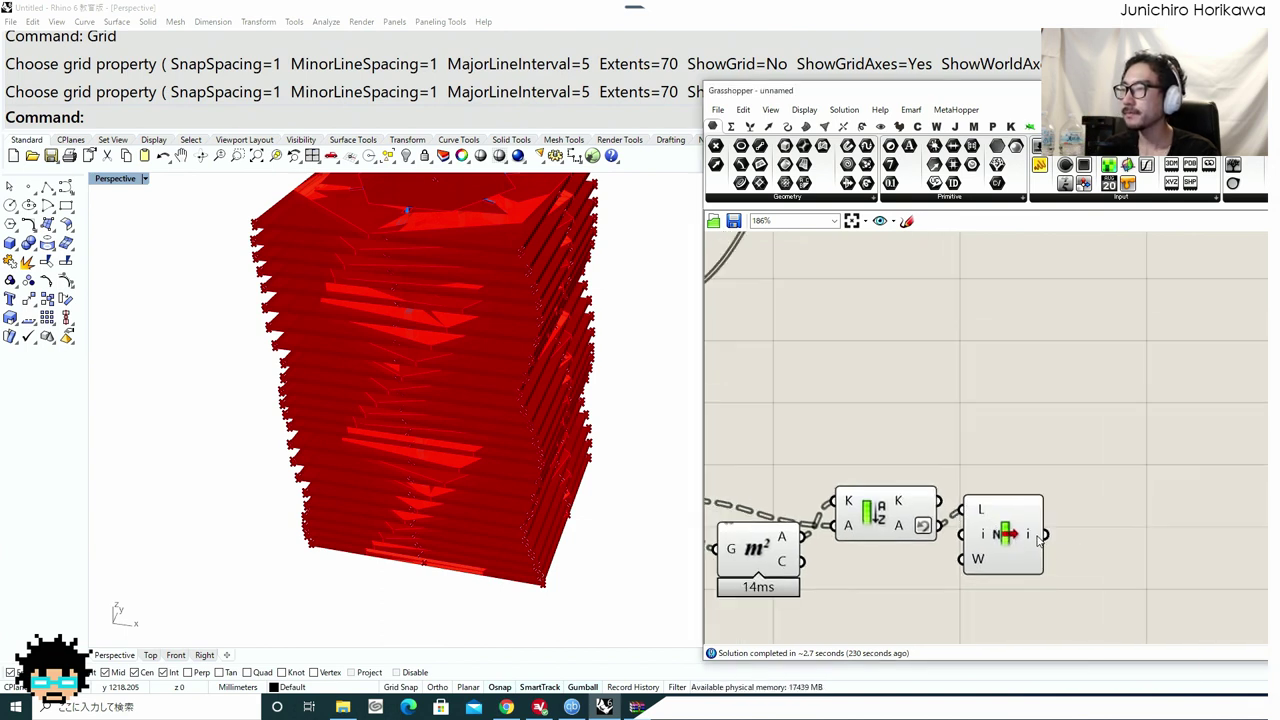
# Add an Evaluate Surface component and connect the List Item's face to its surface input.
pyautogui.doubleClick(1125, 532)
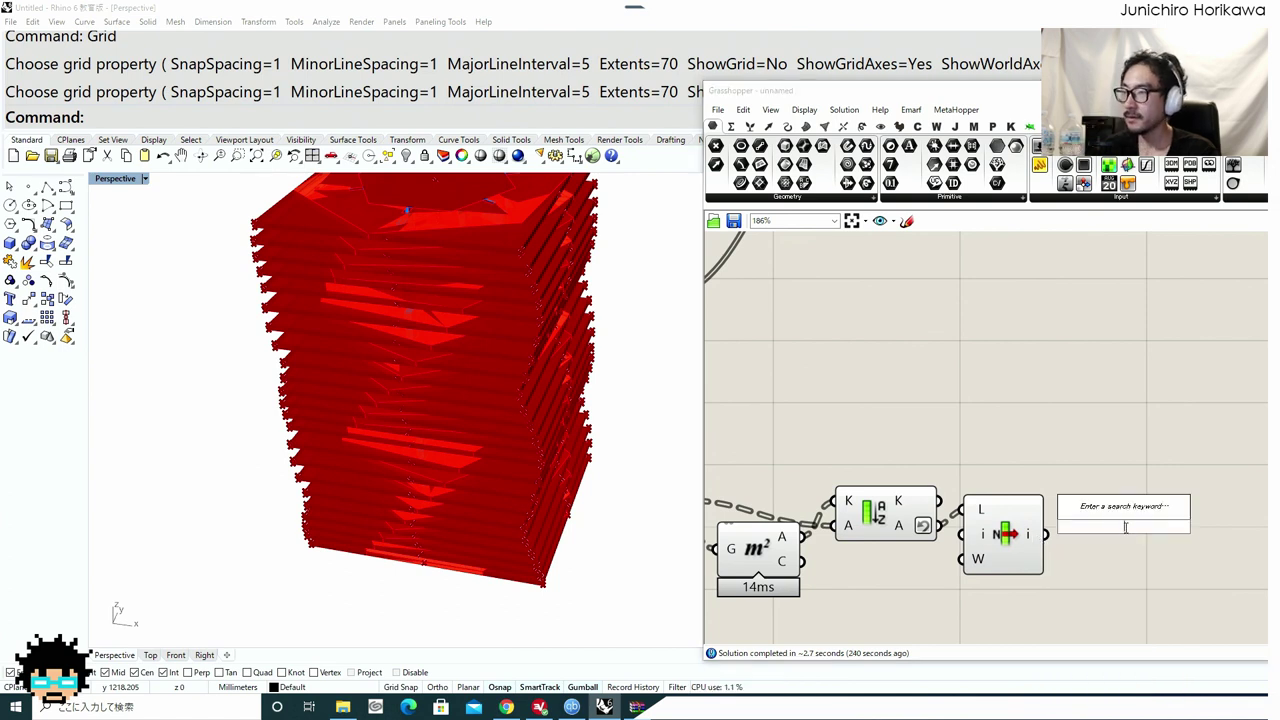
pyautogui.write('evalu')
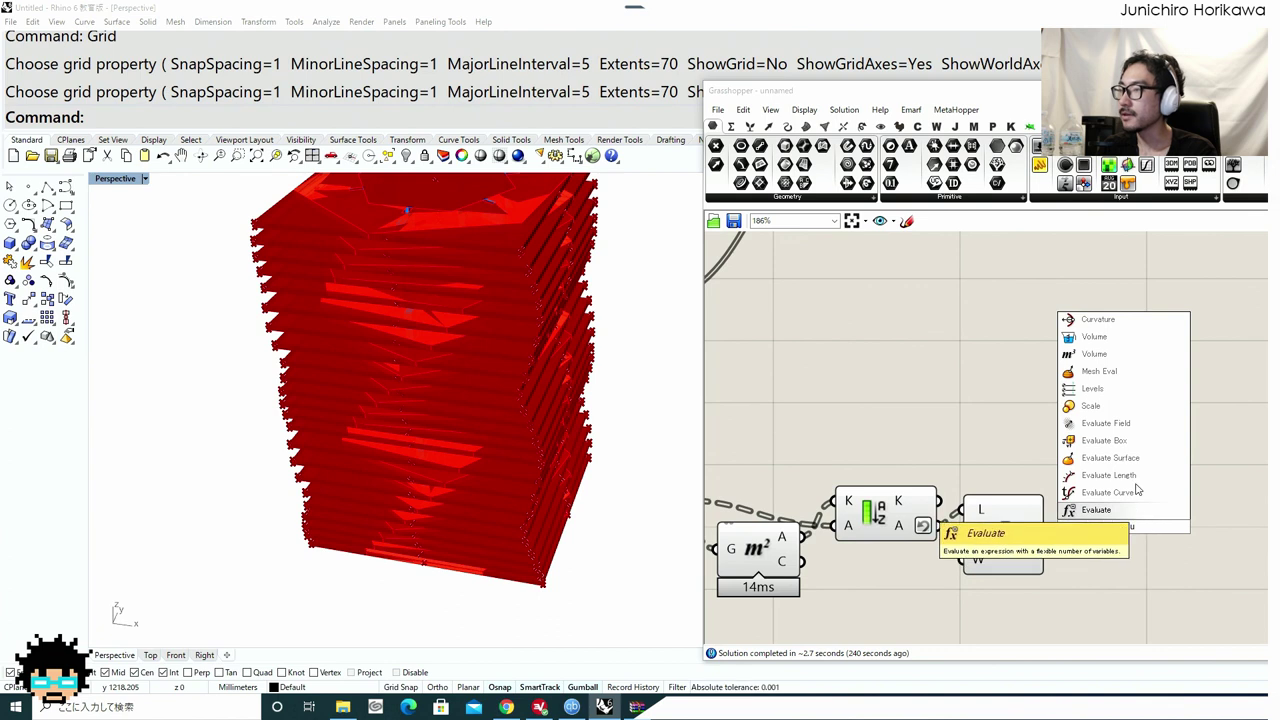
pyautogui.click(1129, 462)
pyautogui.moveTo(1115, 522); pyautogui.dragTo(1193, 584)
pyautogui.click(1063, 533)
pyautogui.moveTo(1143, 505); pyautogui.dragTo(1049, 485, button='right')
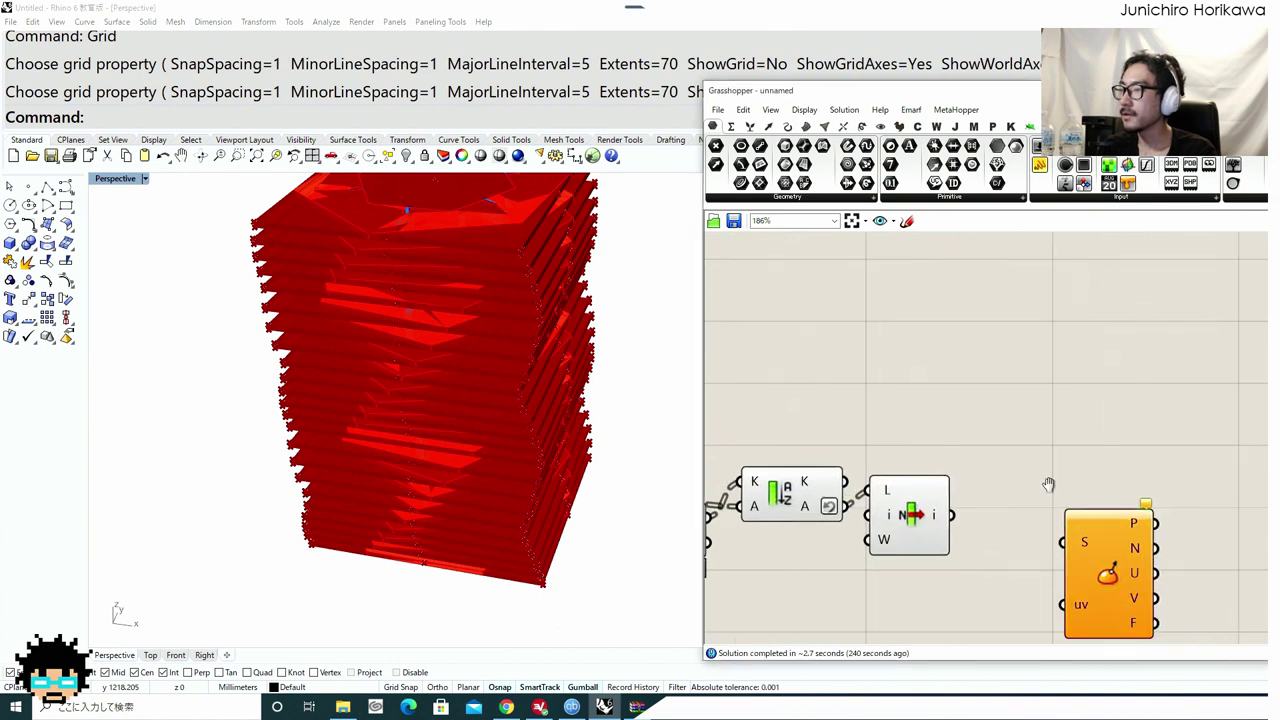
pyautogui.doubleClick(1044, 483)
pyautogui.click(1008, 543)
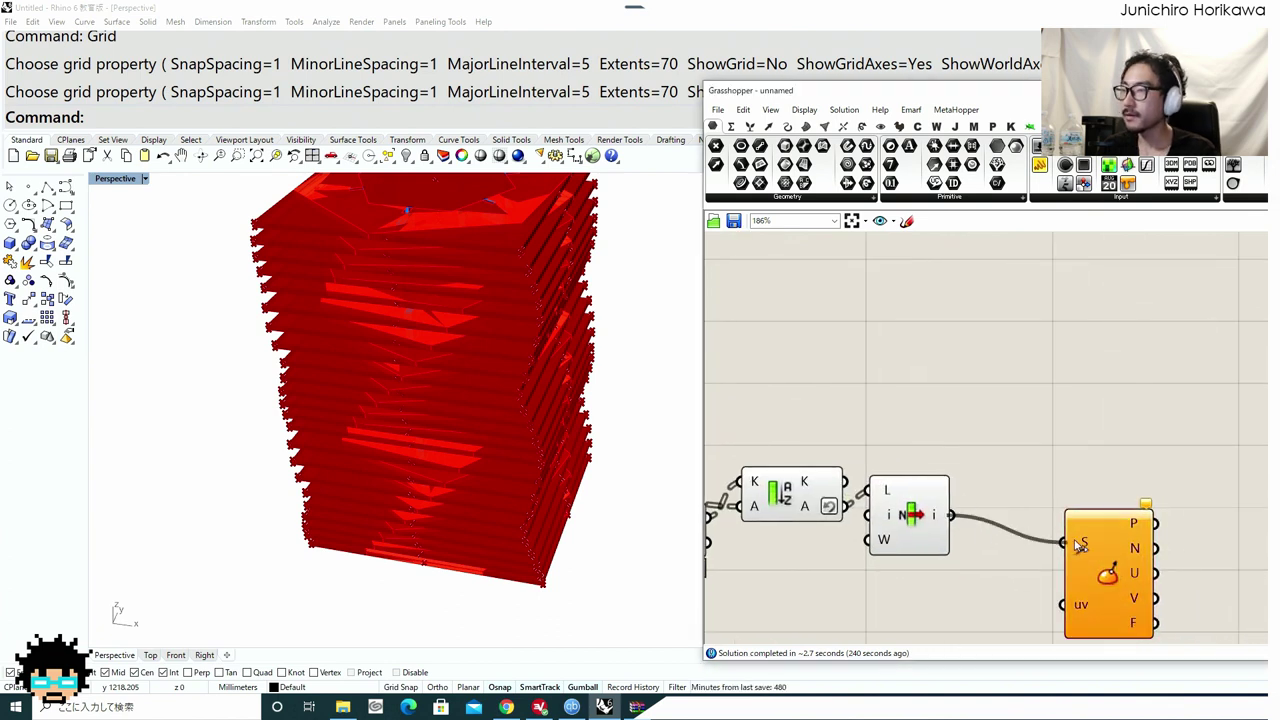
# Move the Evaluate Surface component closer to the List Item component and reparameterize its surface input.
pyautogui.moveTo(1104, 561); pyautogui.dragTo(1032, 528)
pyautogui.rightClick(1010, 511)
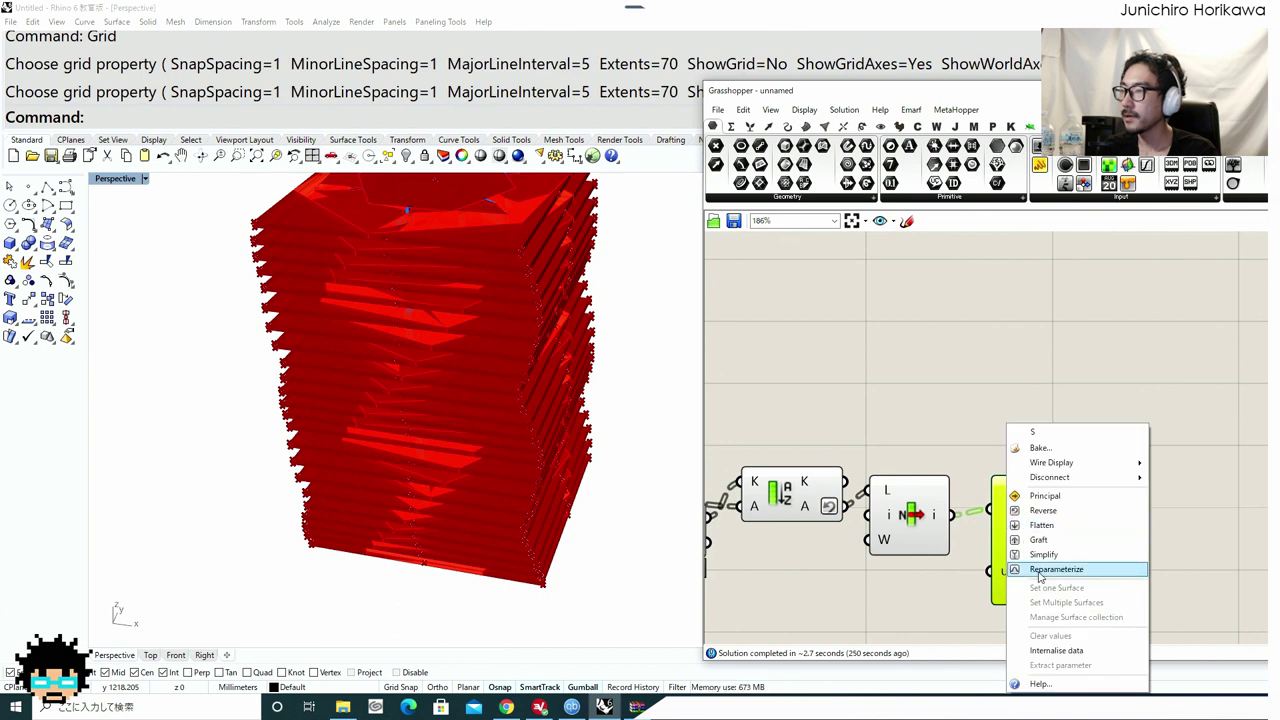
pyautogui.click(1042, 570)
pyautogui.doubleClick(931, 604)
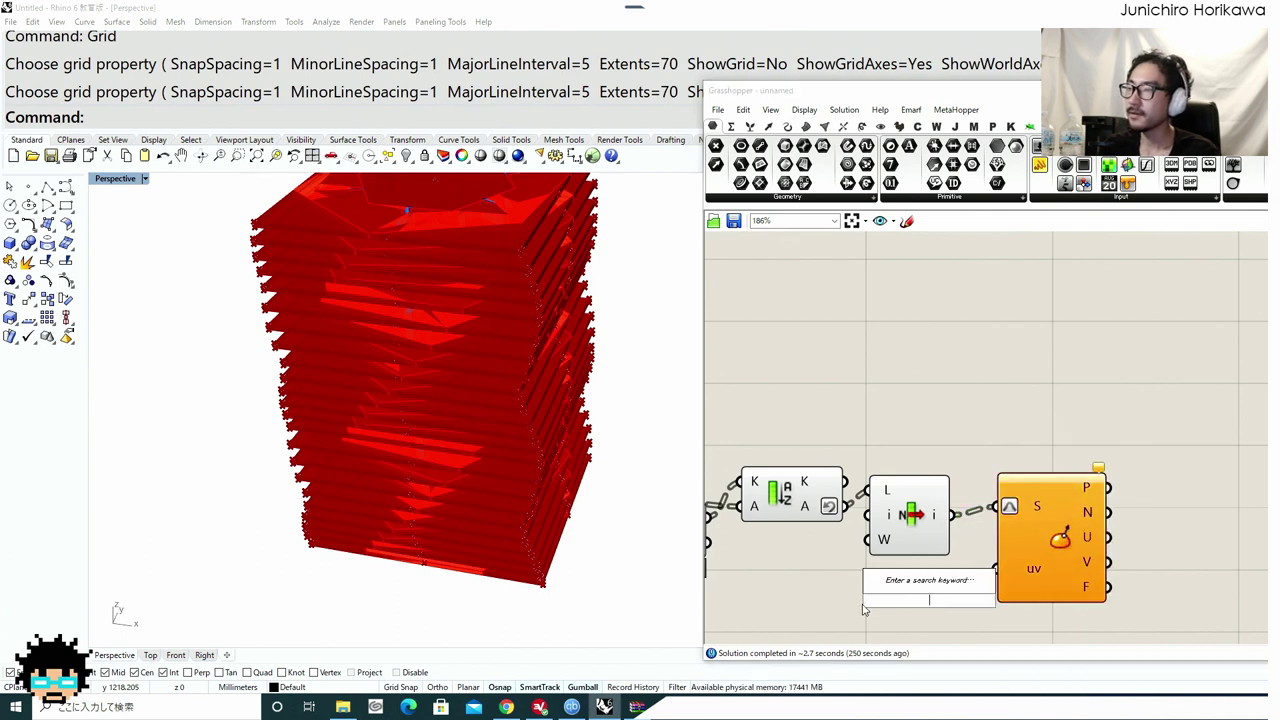
pyautogui.write('a')
pyautogui.press('BackSpace')
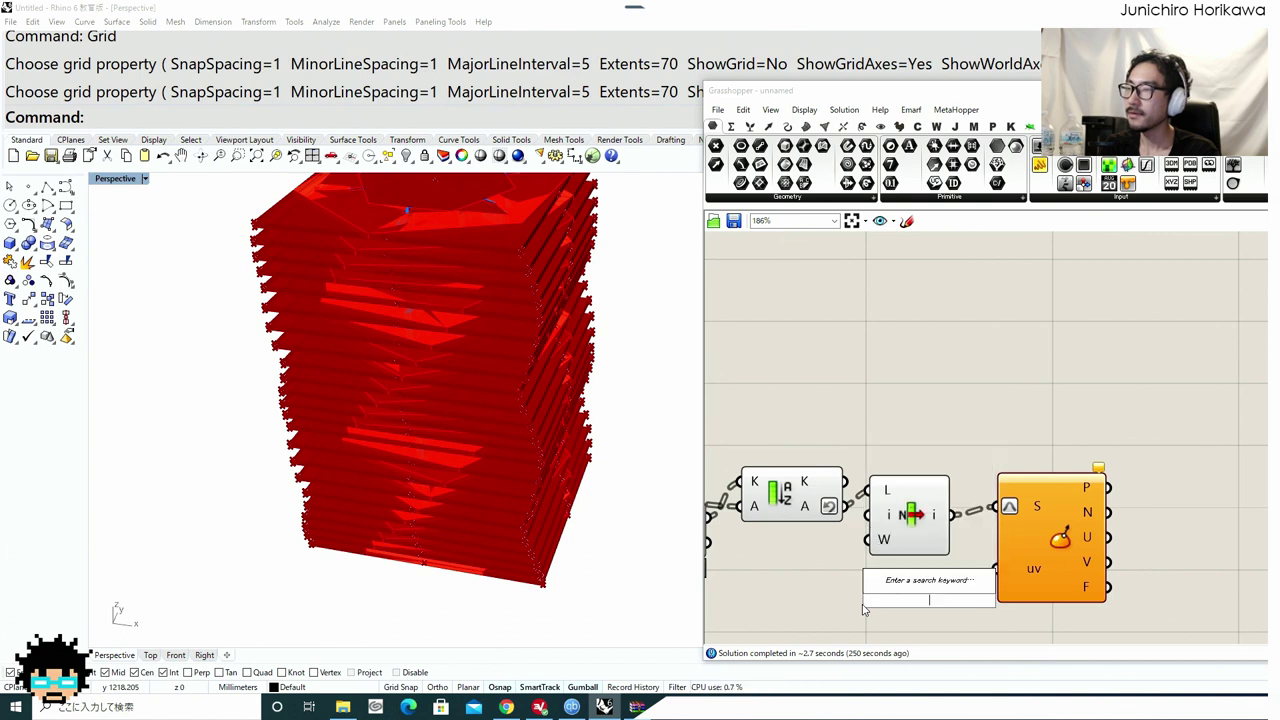
pyautogui.write('co')
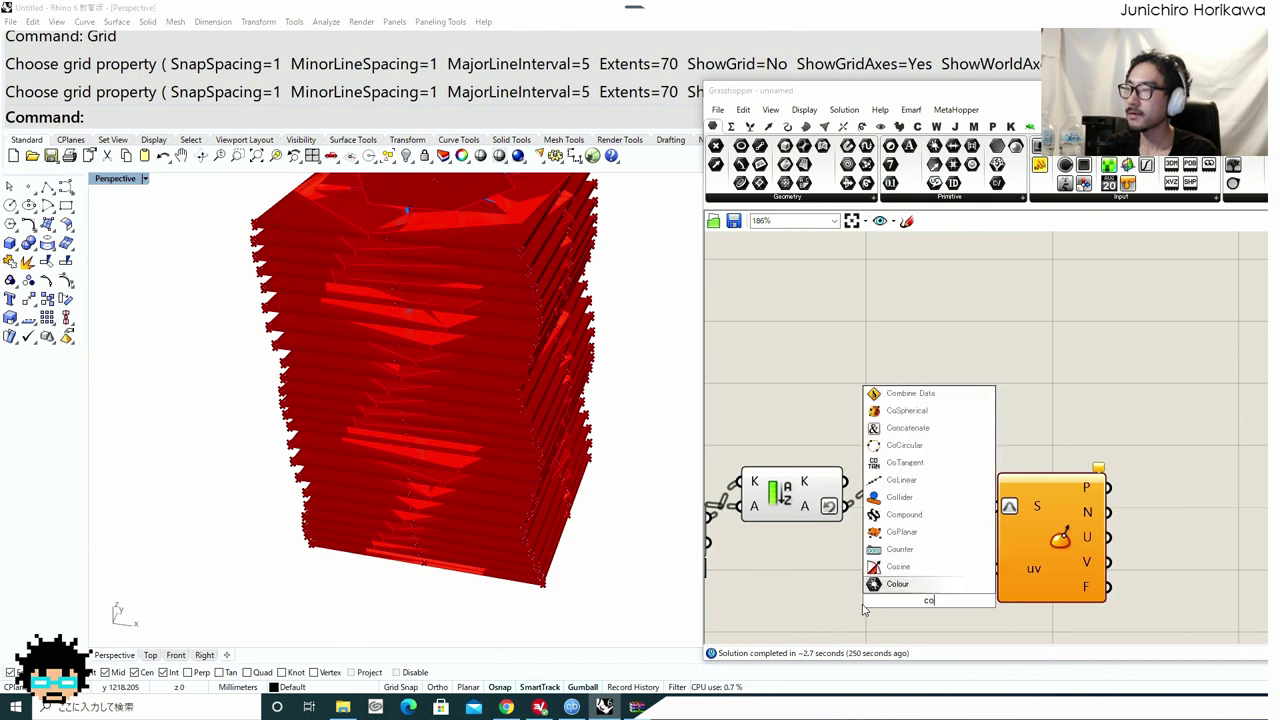
pyautogui.write('nstruct point')
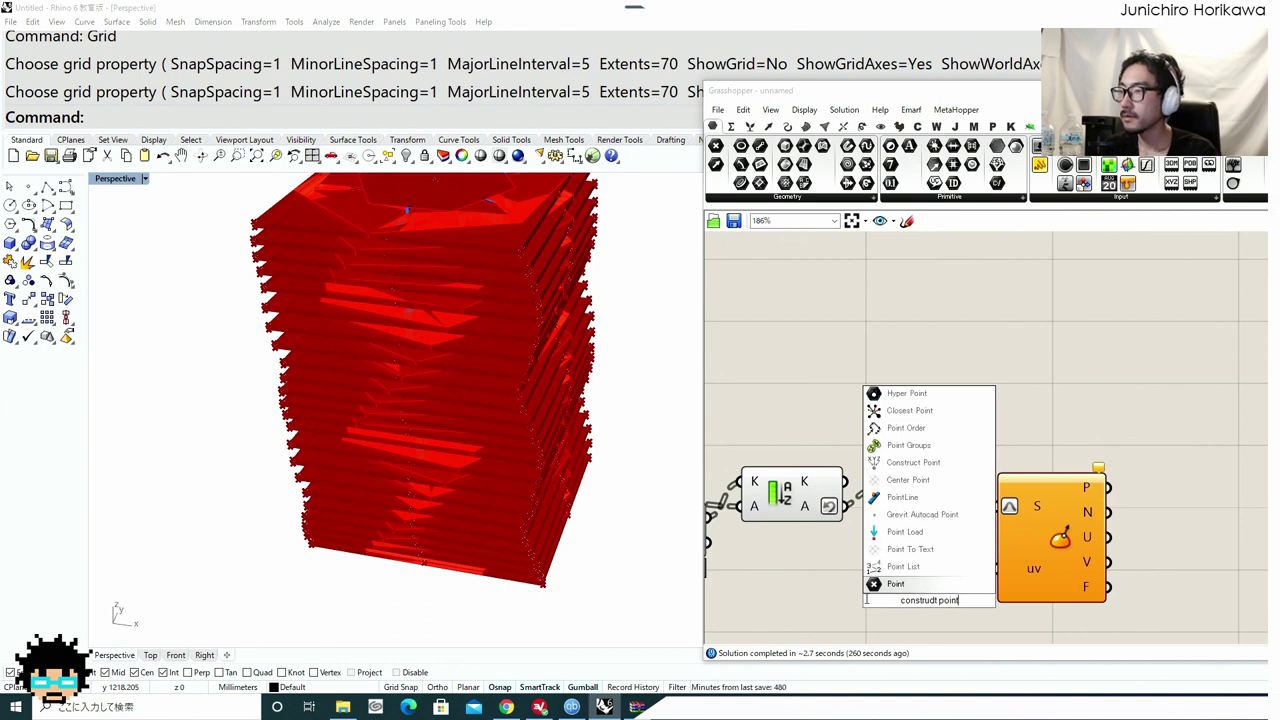
pyautogui.press('Return')
pyautogui.rightClick(871, 621)
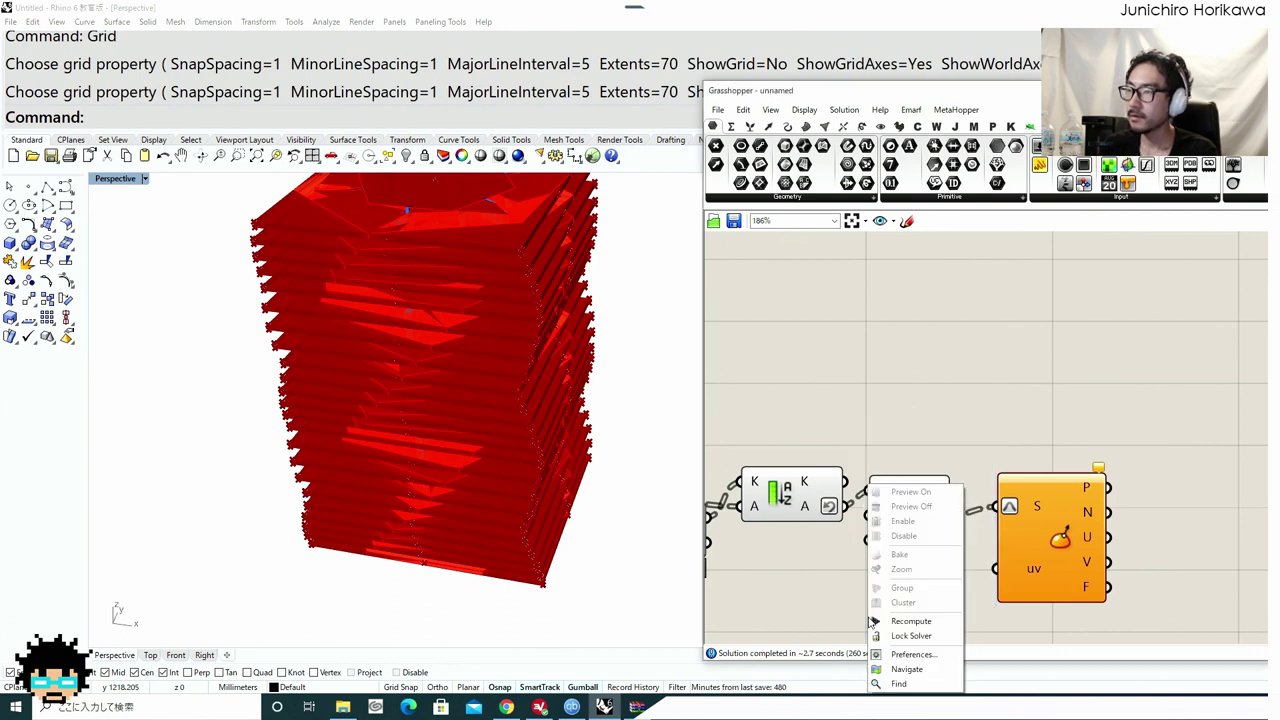
pyautogui.click(850, 567)
# Add a Construct Point component below List Item and connect its point output to Evaluate Surface's uv input.
pyautogui.doubleClick(849, 567)
pyautogui.write('constr')
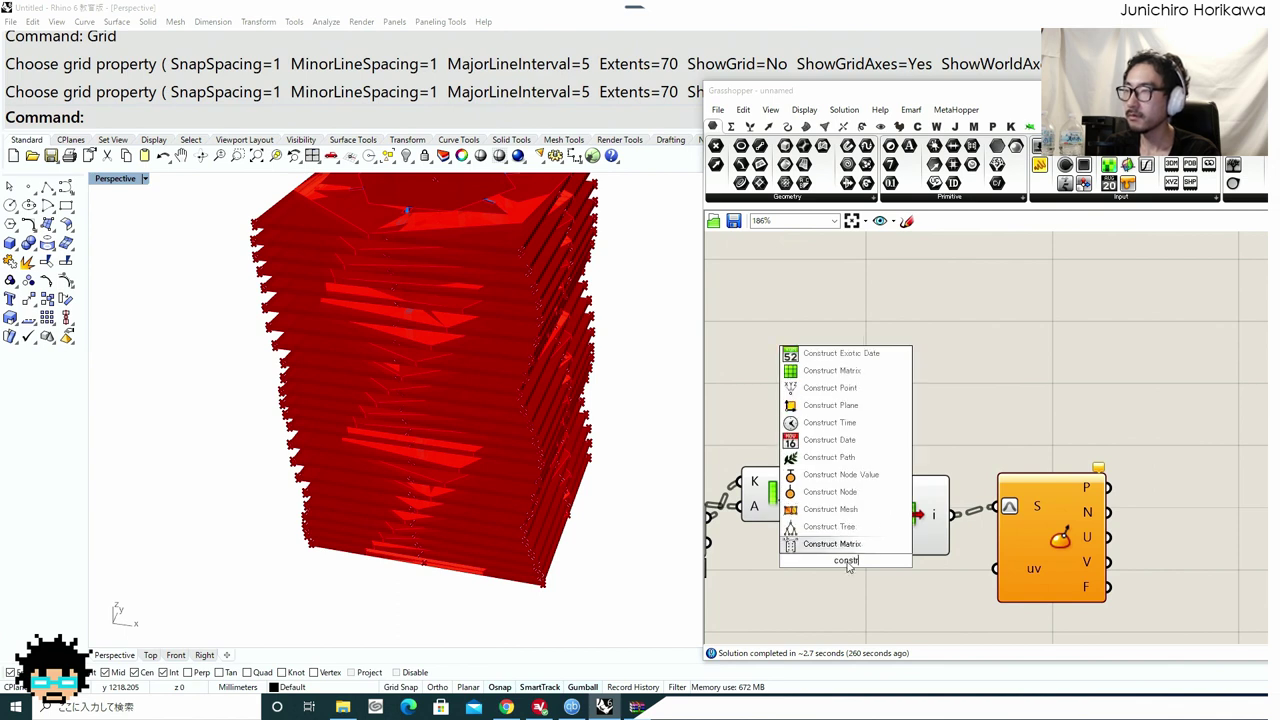
pyautogui.write('uct point')
pyautogui.click(859, 545)
pyautogui.moveTo(869, 576); pyautogui.dragTo(880, 512, button='right')
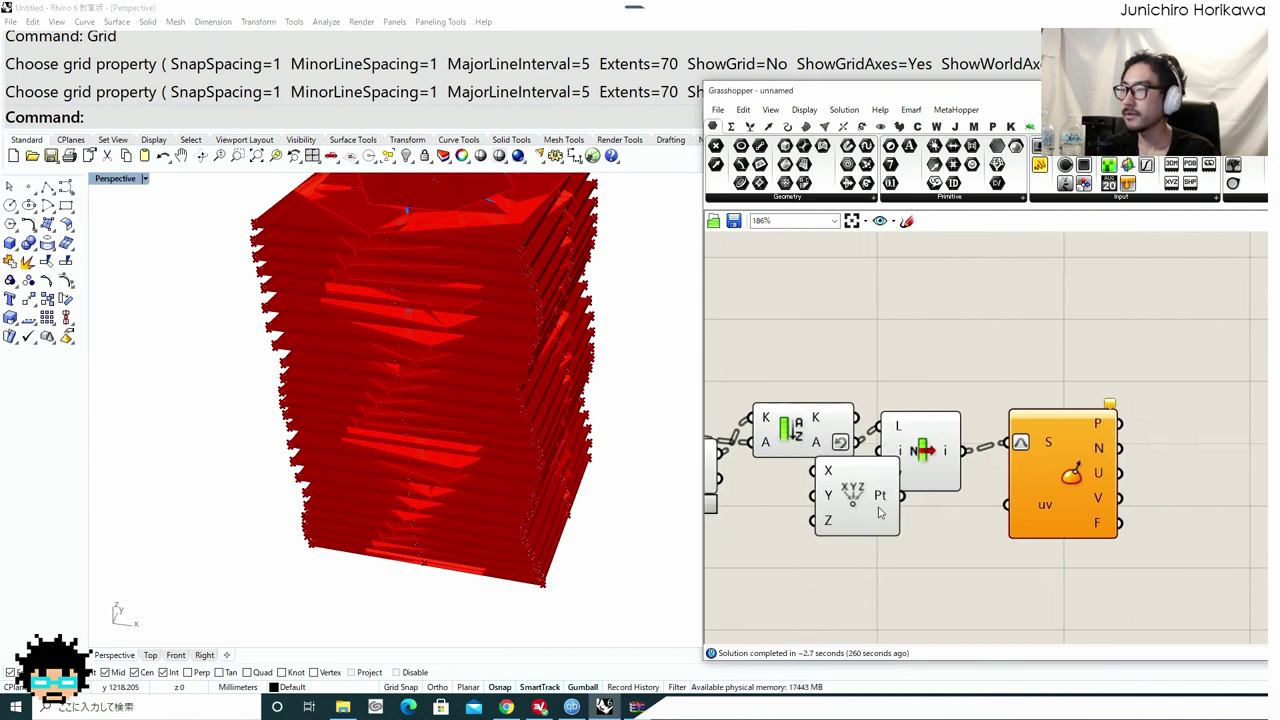
pyautogui.moveTo(864, 513); pyautogui.dragTo(1006, 505)
pyautogui.click(767, 564)
# Add a compact panel containing 0.5 and connect it to the X and Y inputs of Construct Point.
pyautogui.moveTo(766, 564); pyautogui.dragTo(901, 539, button='right')
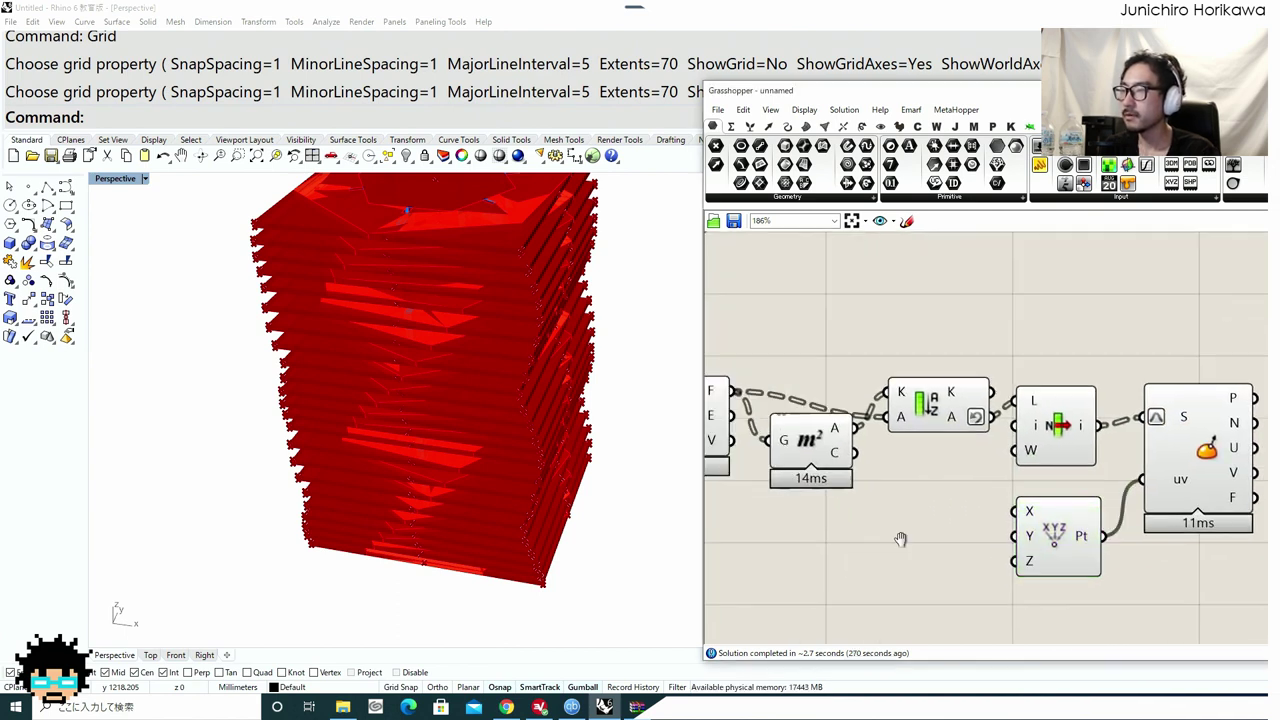
pyautogui.doubleClick(901, 541)
pyautogui.write('panel')
pyautogui.press('Return')
pyautogui.doubleClick(903, 546)
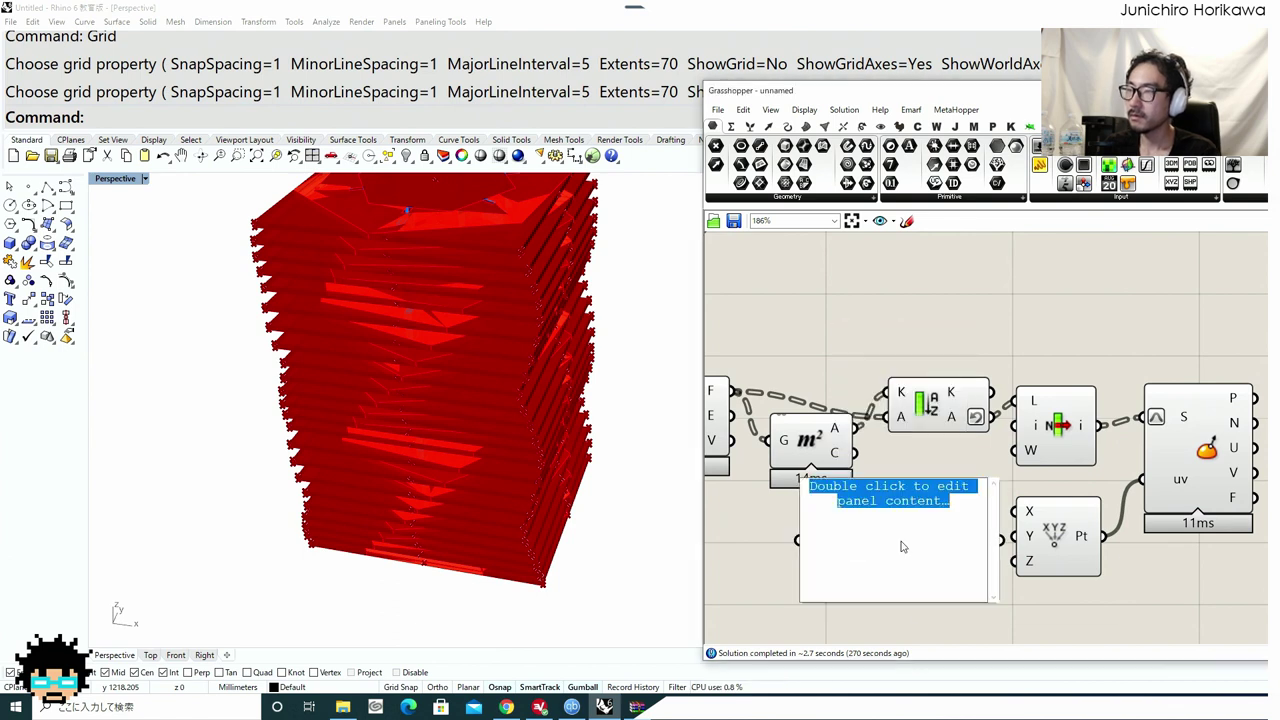
pyautogui.write('0.5')
pyautogui.click(1003, 599)
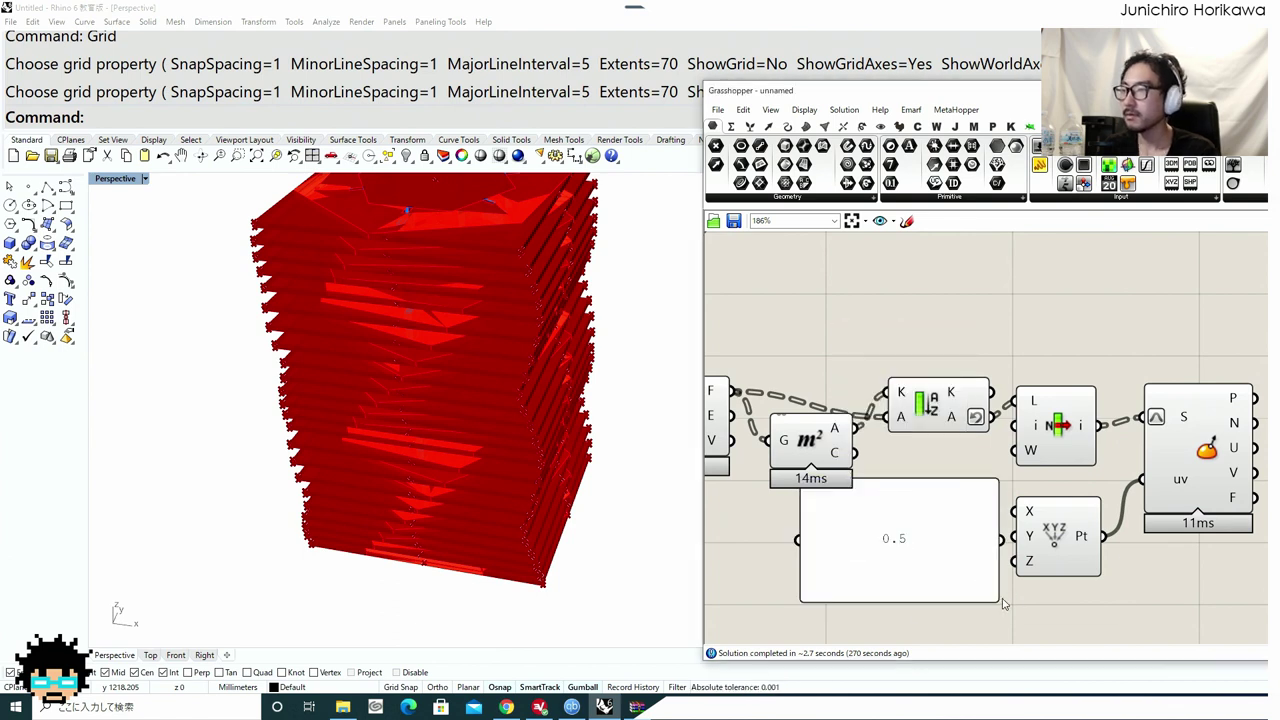
pyautogui.moveTo(984, 591); pyautogui.dragTo(933, 530)
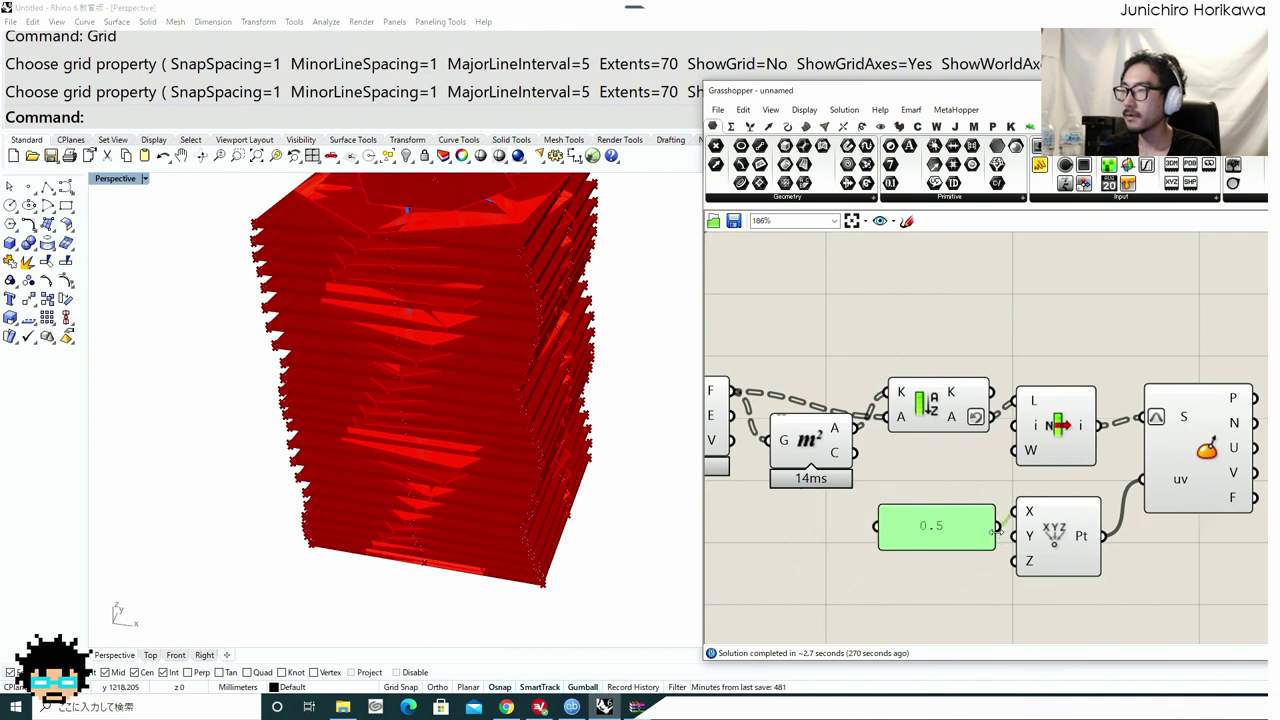
pyautogui.click(1199, 485)
# Add an Orient component and feed its geometry input with the Boolean result that drives the red preview.
pyautogui.scroll(-3, 1199, 485)
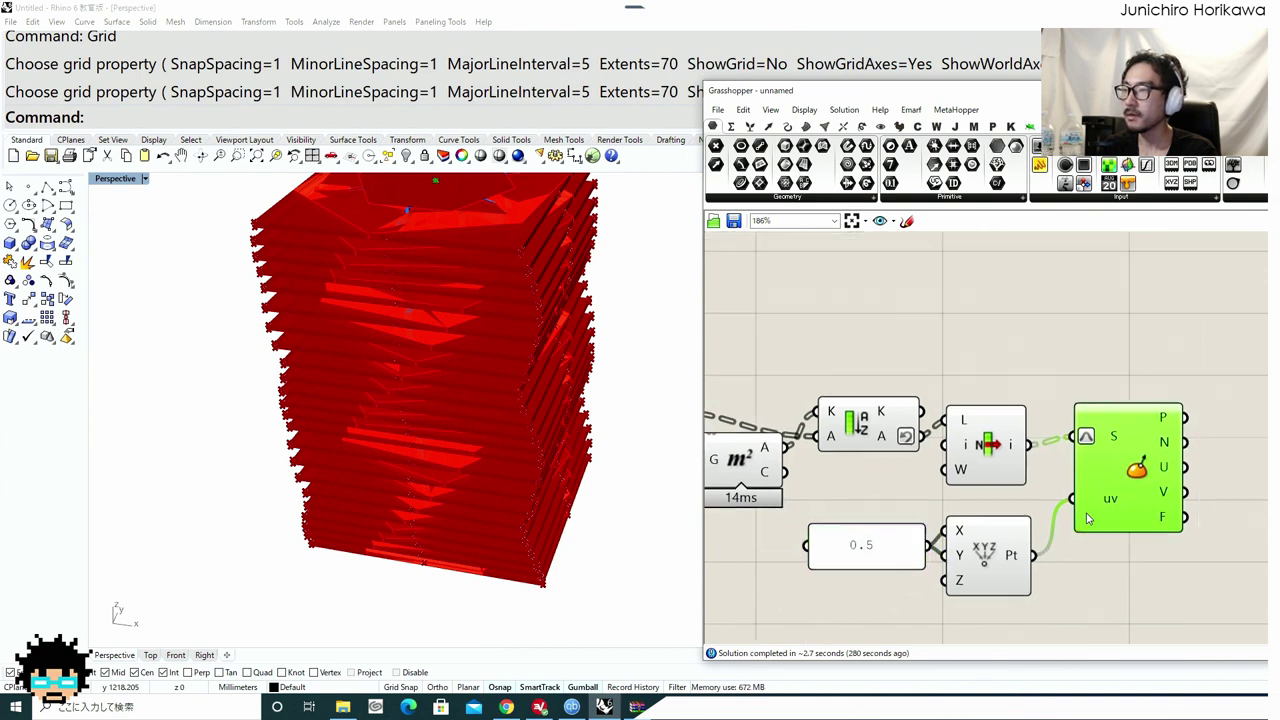
pyautogui.scroll(-3, 1103, 530)
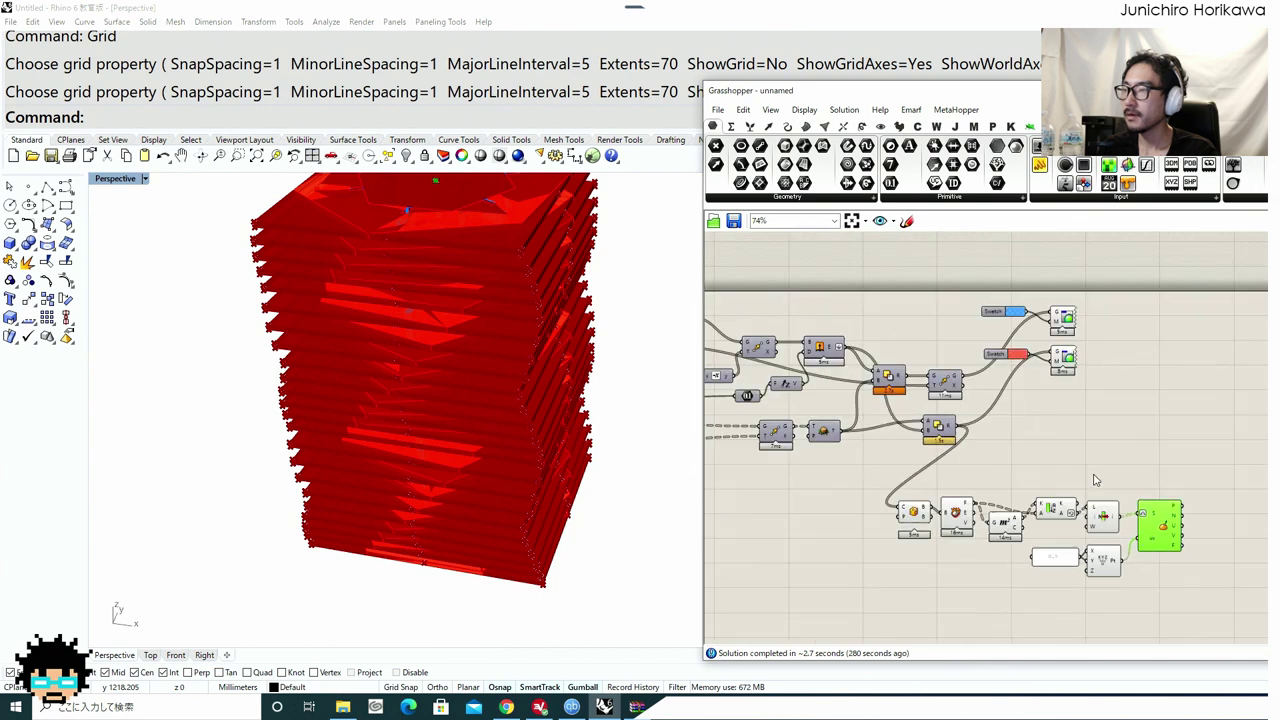
pyautogui.moveTo(1106, 490); pyautogui.dragTo(1029, 486, button='right')
pyautogui.scroll(1, 1010, 446)
pyautogui.doubleClick(1011, 450)
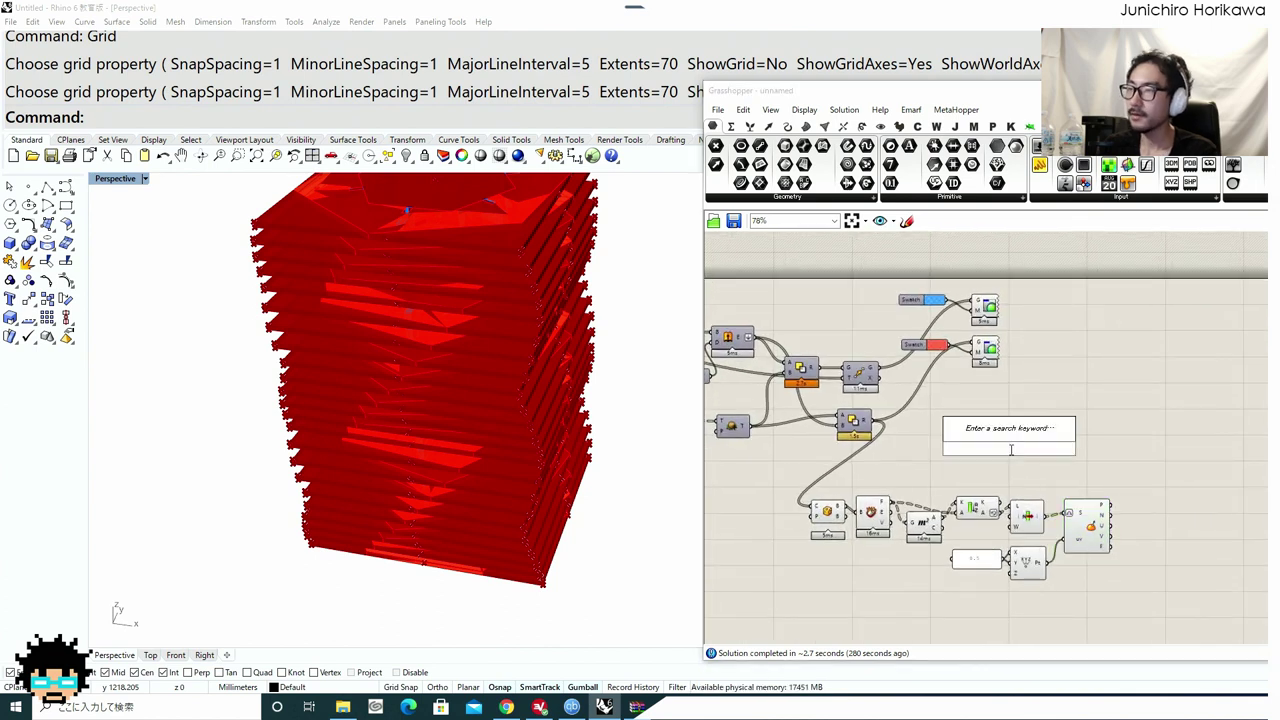
pyautogui.write('orient')
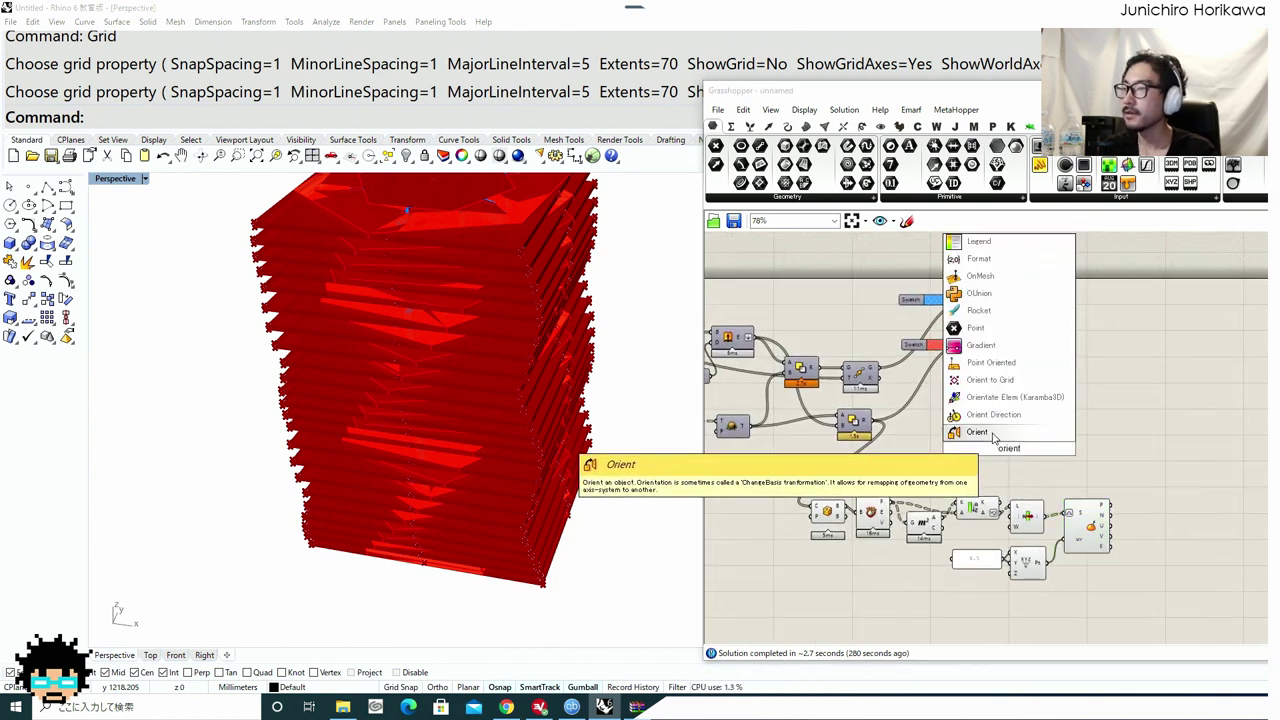
pyautogui.click(993, 433)
pyautogui.scroll(1, 855, 425)
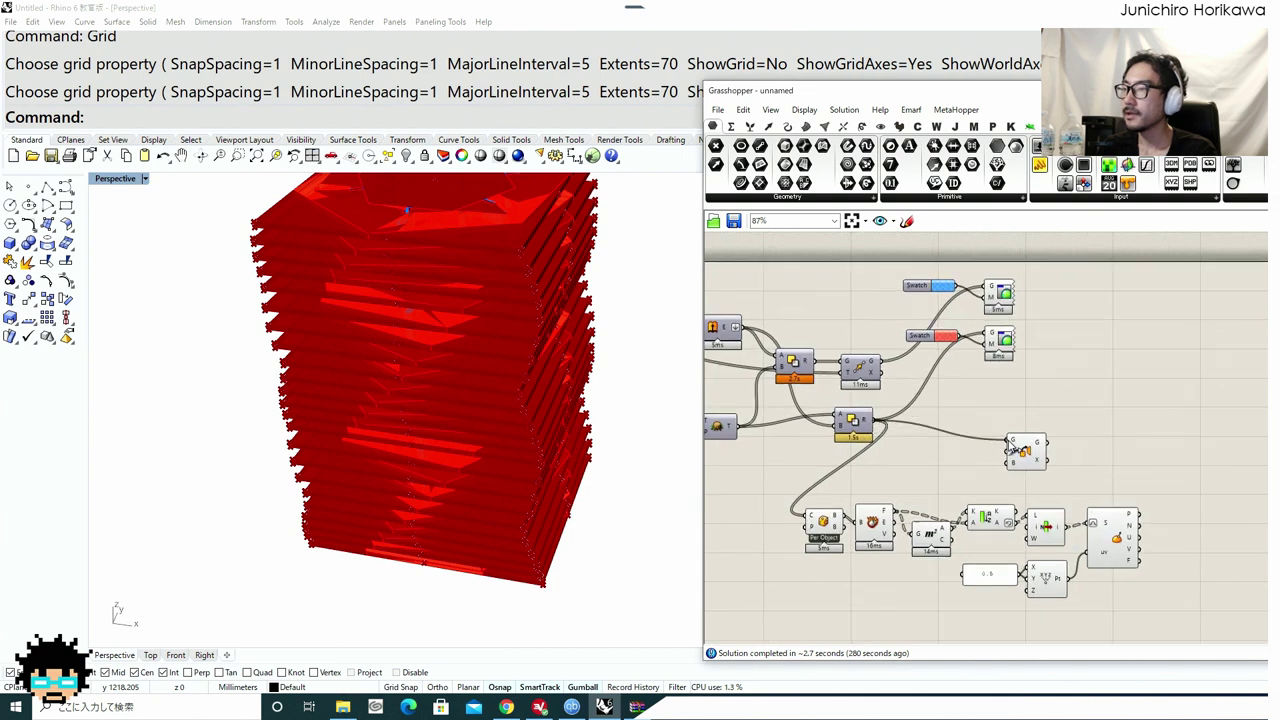
pyautogui.moveTo(1010, 449); pyautogui.dragTo(1083, 459)
# Connect Evaluate Surface's frame output to the A plane input of Orient.
pyautogui.scroll(7, 1014, 491)
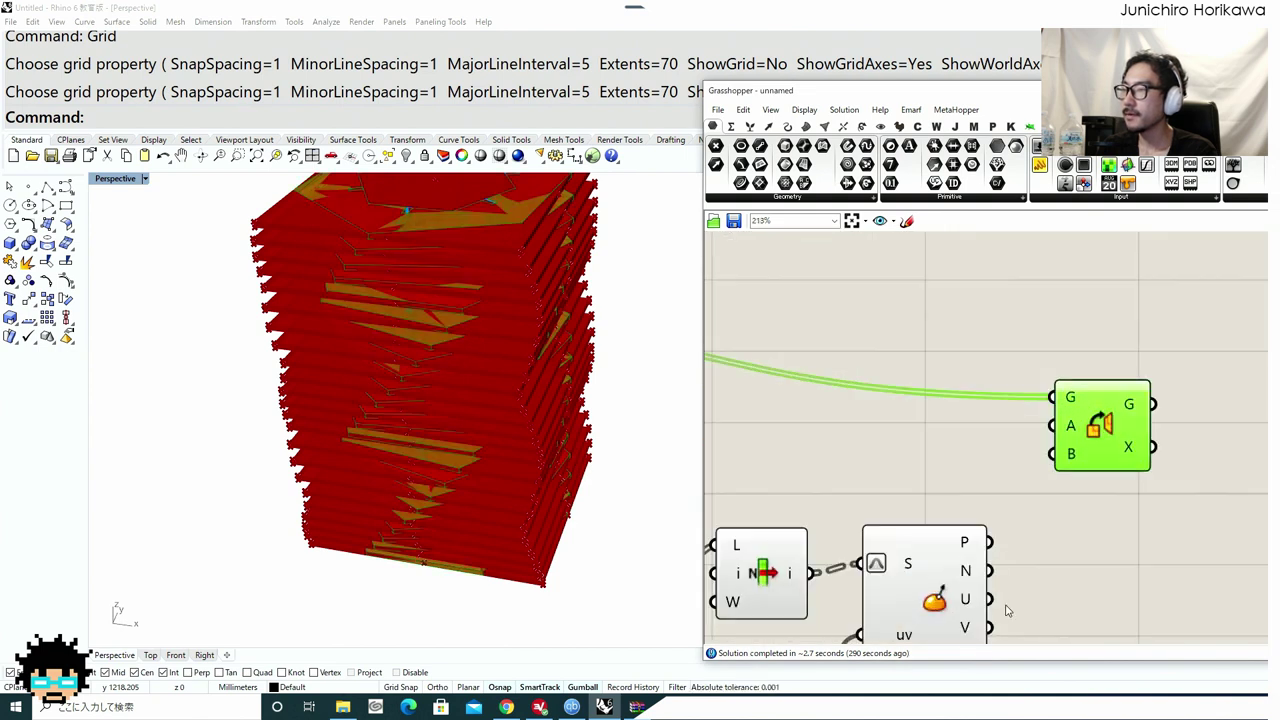
pyautogui.moveTo(1008, 611); pyautogui.dragTo(984, 508, button='right')
pyautogui.moveTo(1052, 388); pyautogui.dragTo(1027, 322)
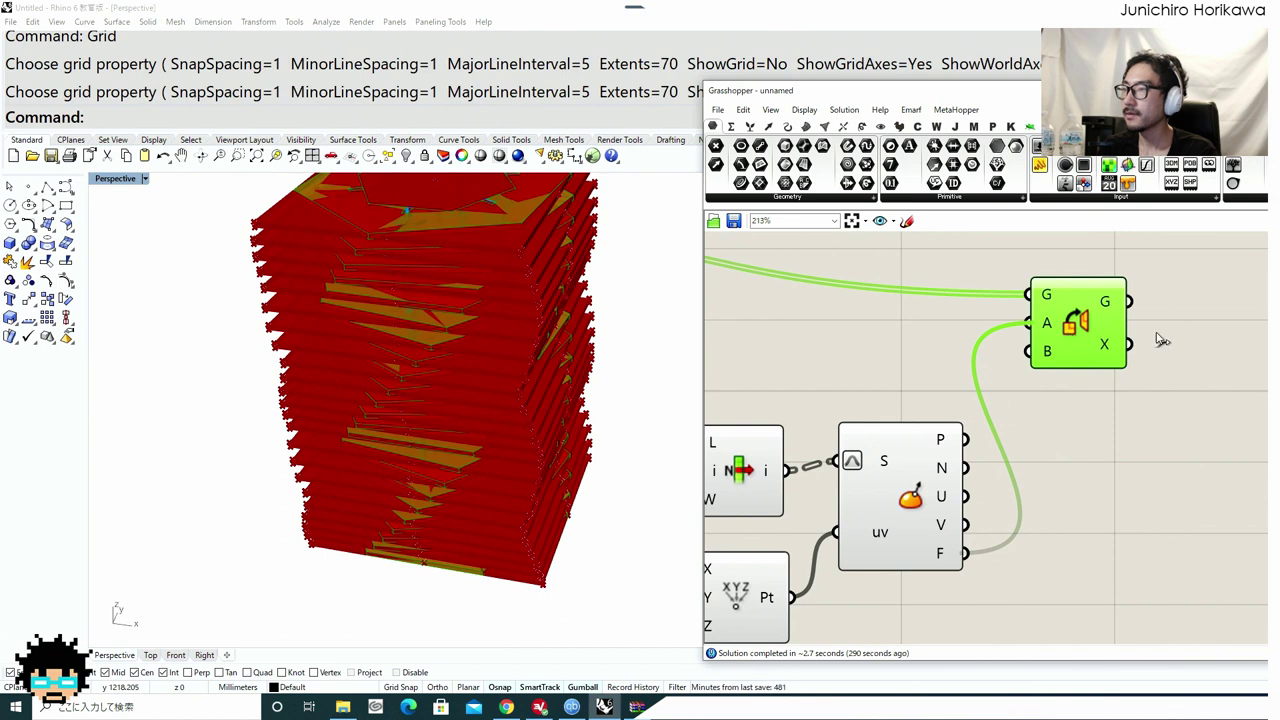
# Shift the Orient component away from Evaluate Surface, add an XY Plane component and connect it to Orient's B input.
pyautogui.scroll(-2, 1073, 358)
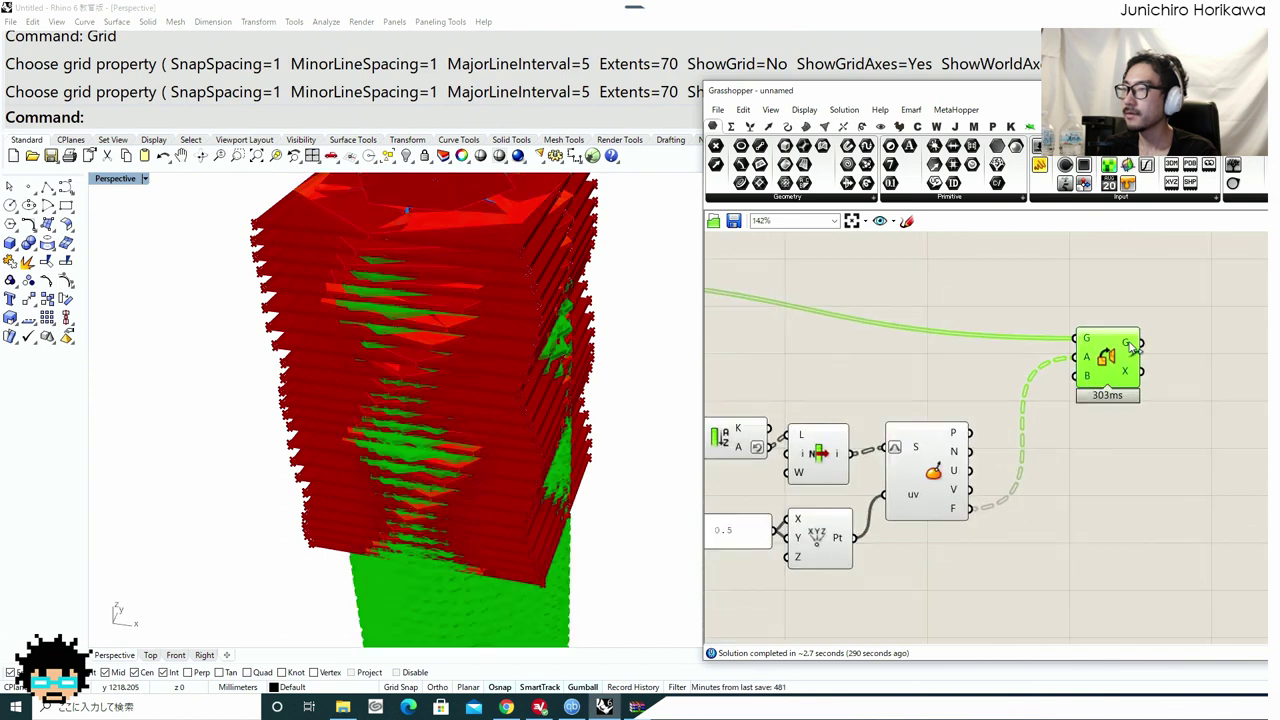
pyautogui.moveTo(1130, 343); pyautogui.dragTo(1192, 339)
pyautogui.scroll(1, 1103, 405)
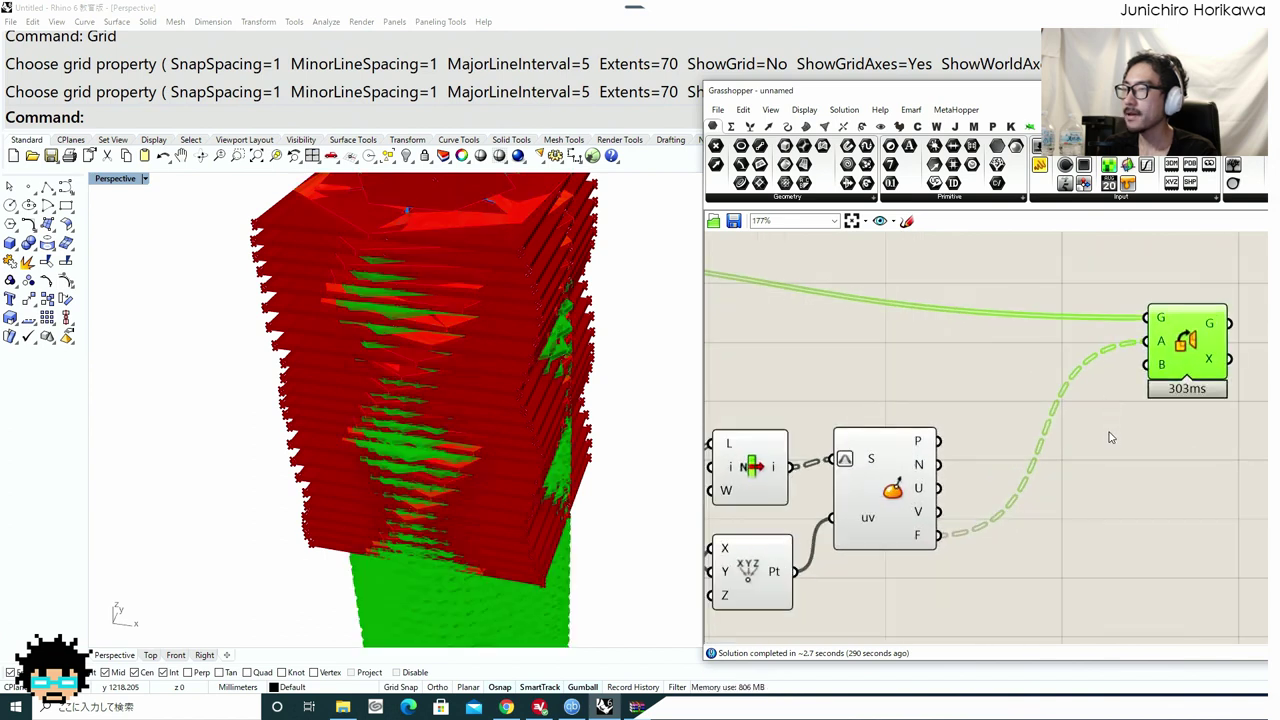
pyautogui.doubleClick(1098, 470)
pyautogui.write('xy')
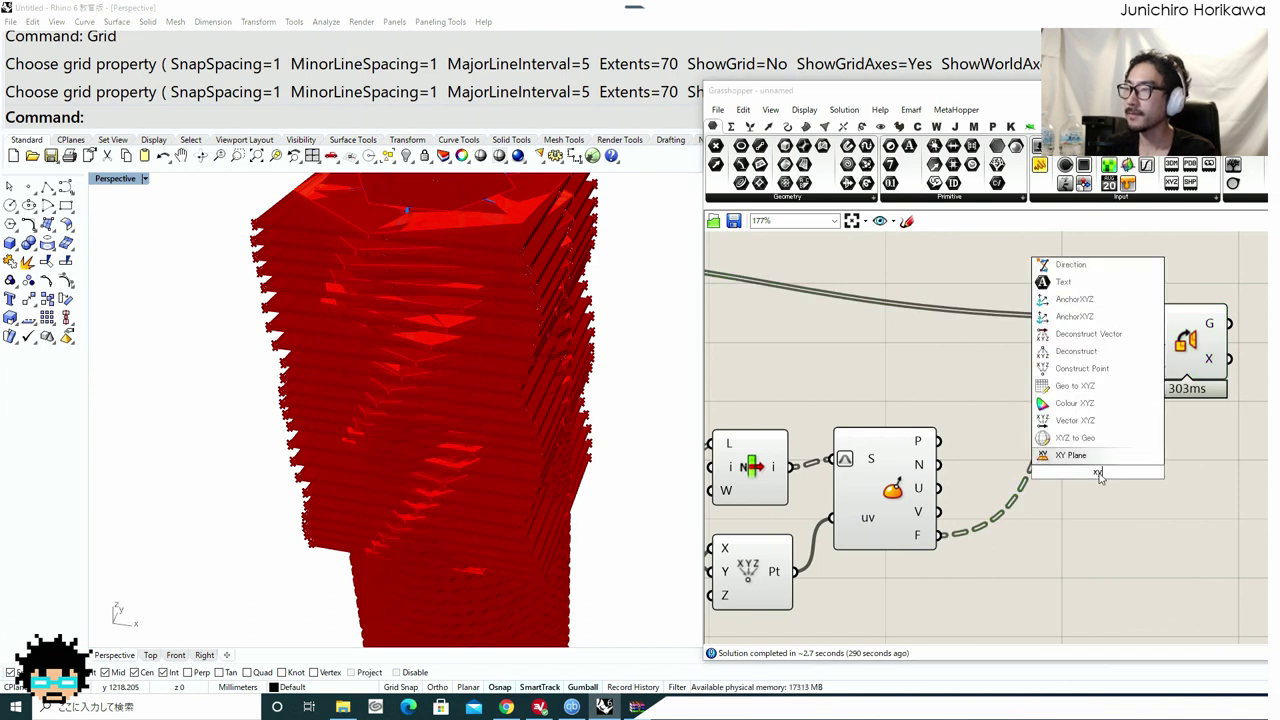
pyautogui.click(1095, 462)
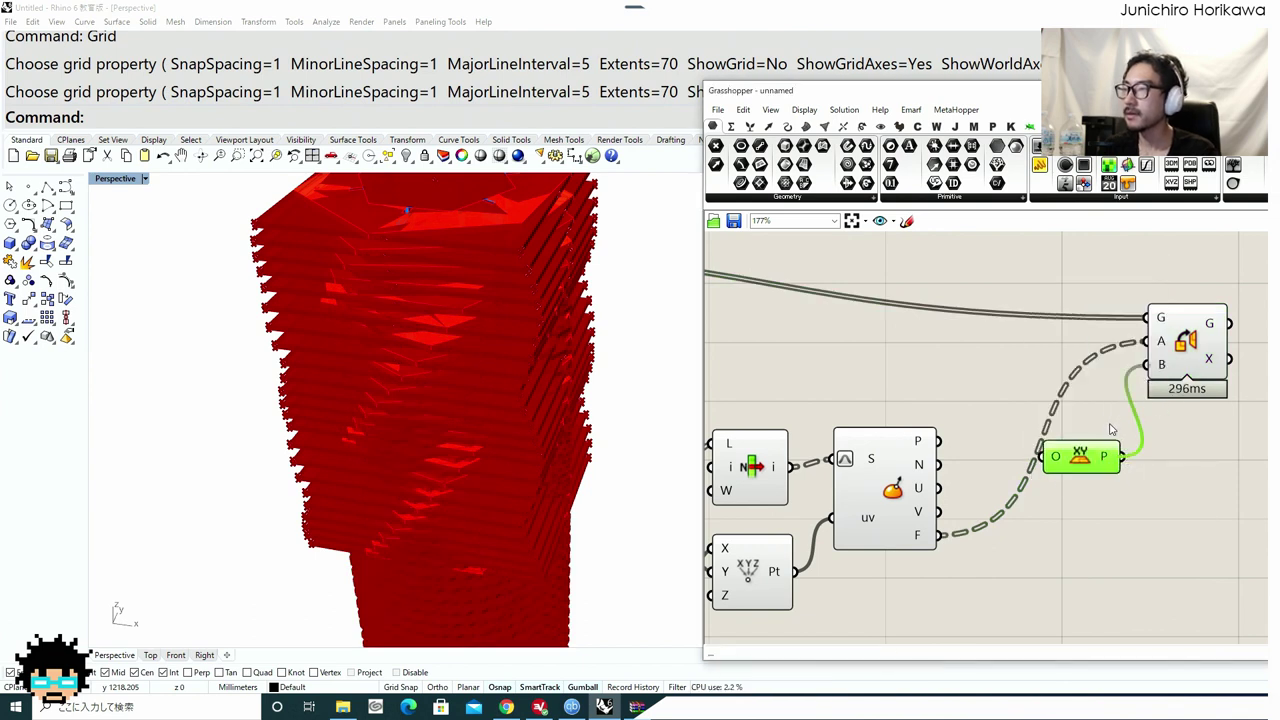
# Turn off the preview of the components in the lower chain up to XY Plane, leaving Orient out of the selection.
pyautogui.scroll(-3, 1108, 432)
pyautogui.moveTo(1071, 467); pyautogui.dragTo(1175, 448, button='right')
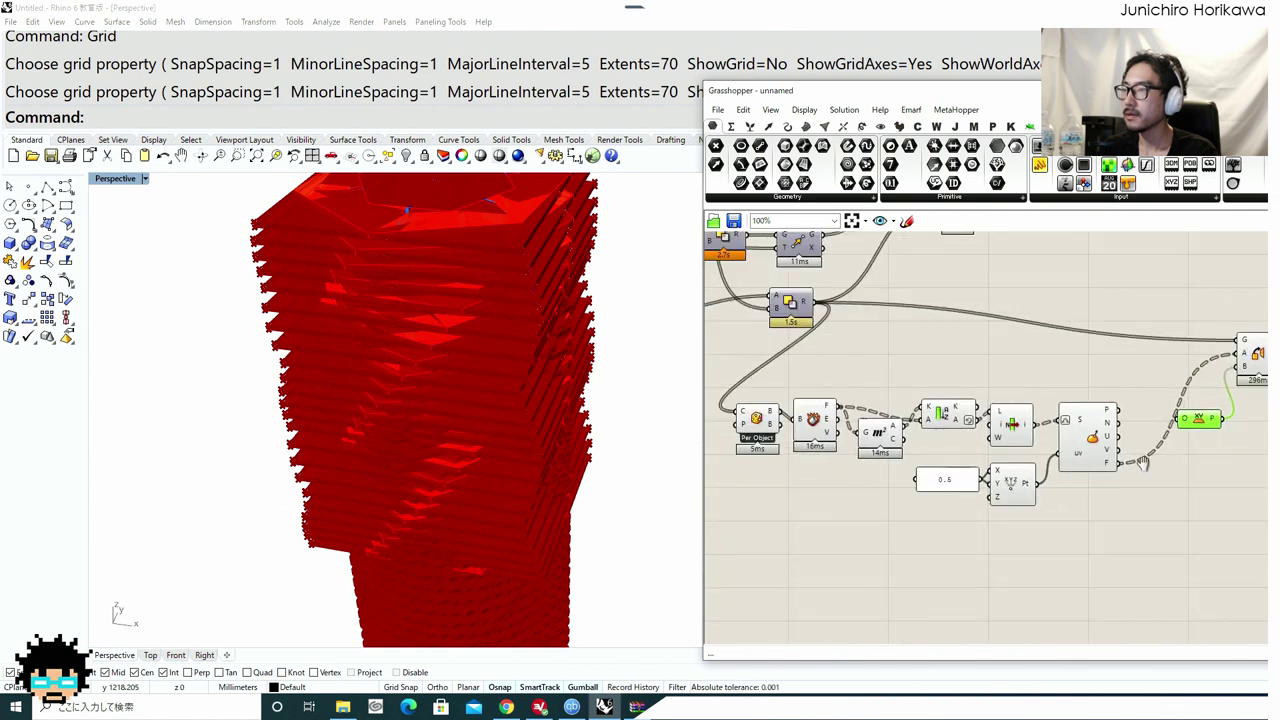
pyautogui.scroll(-1, 1140, 457)
pyautogui.moveTo(1189, 497); pyautogui.dragTo(820, 391)
pyautogui.middleClick(820, 391)
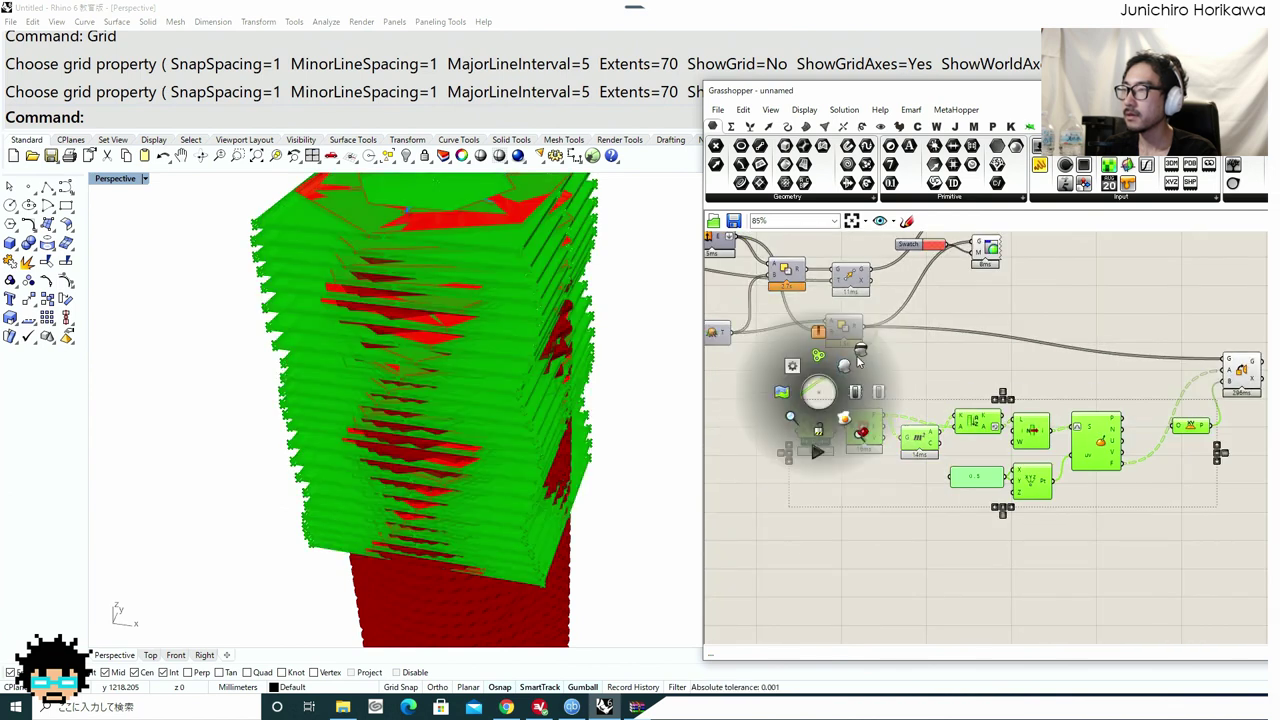
pyautogui.click(862, 360)
pyautogui.click(837, 514)
# Examine the oriented slab copies in the viewport and the component chain that feeds Orient.
pyautogui.scroll(-6, 490, 494)
pyautogui.moveTo(490, 494); pyautogui.dragTo(490, 402, button='right')
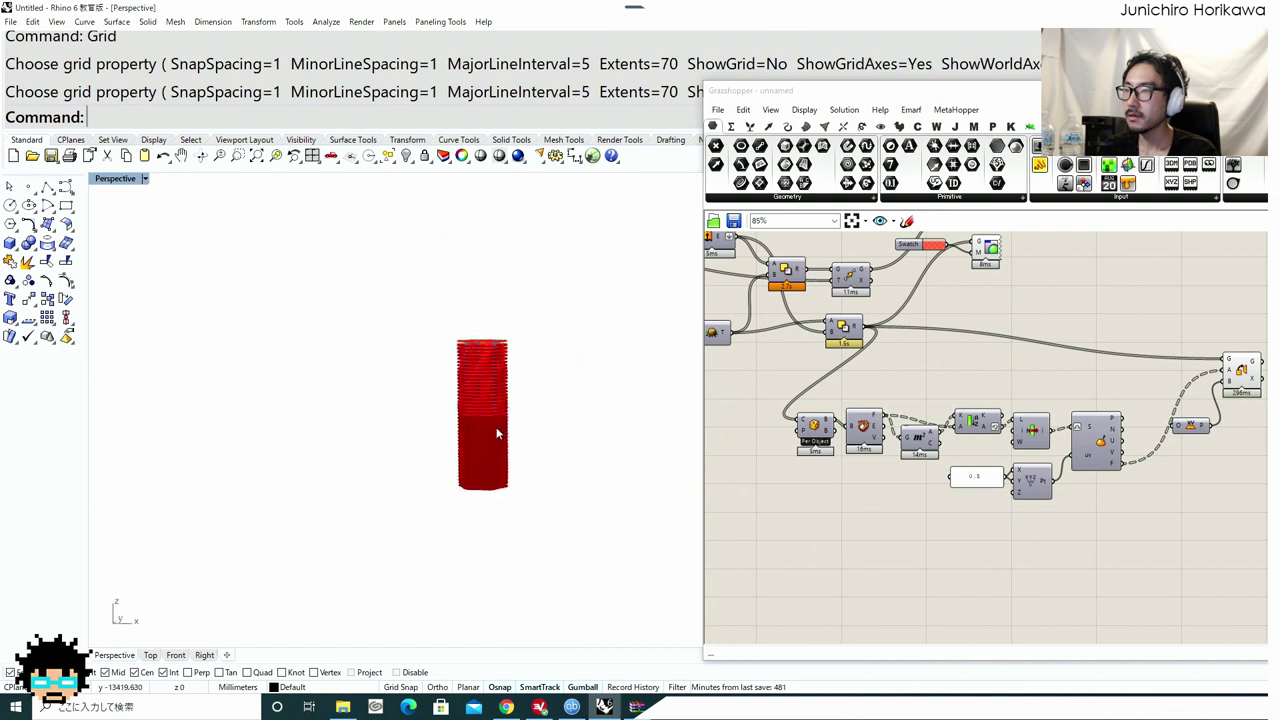
pyautogui.scroll(6, 497, 430)
pyautogui.moveTo(975, 460); pyautogui.dragTo(795, 471, button='right')
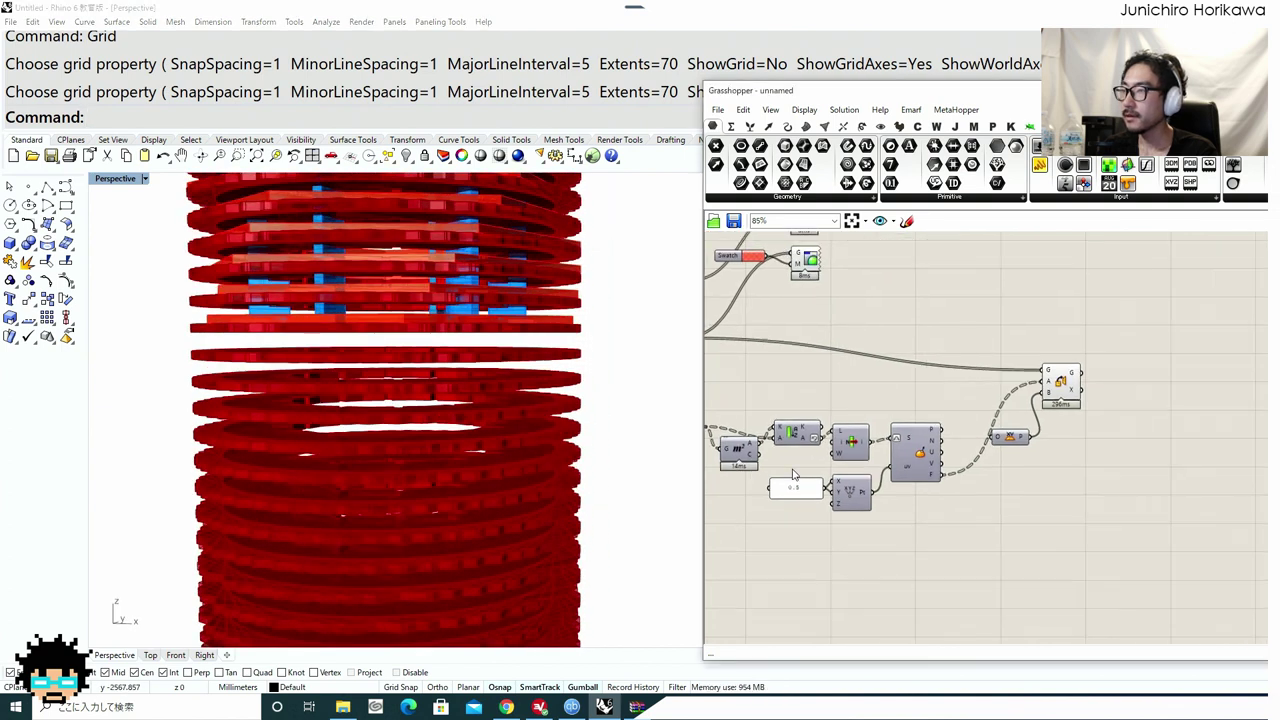
pyautogui.scroll(4, 997, 451)
pyautogui.moveTo(815, 365); pyautogui.dragTo(998, 424, button='right')
pyautogui.scroll(-5, 998, 424)
pyautogui.scroll(5, 1032, 465)
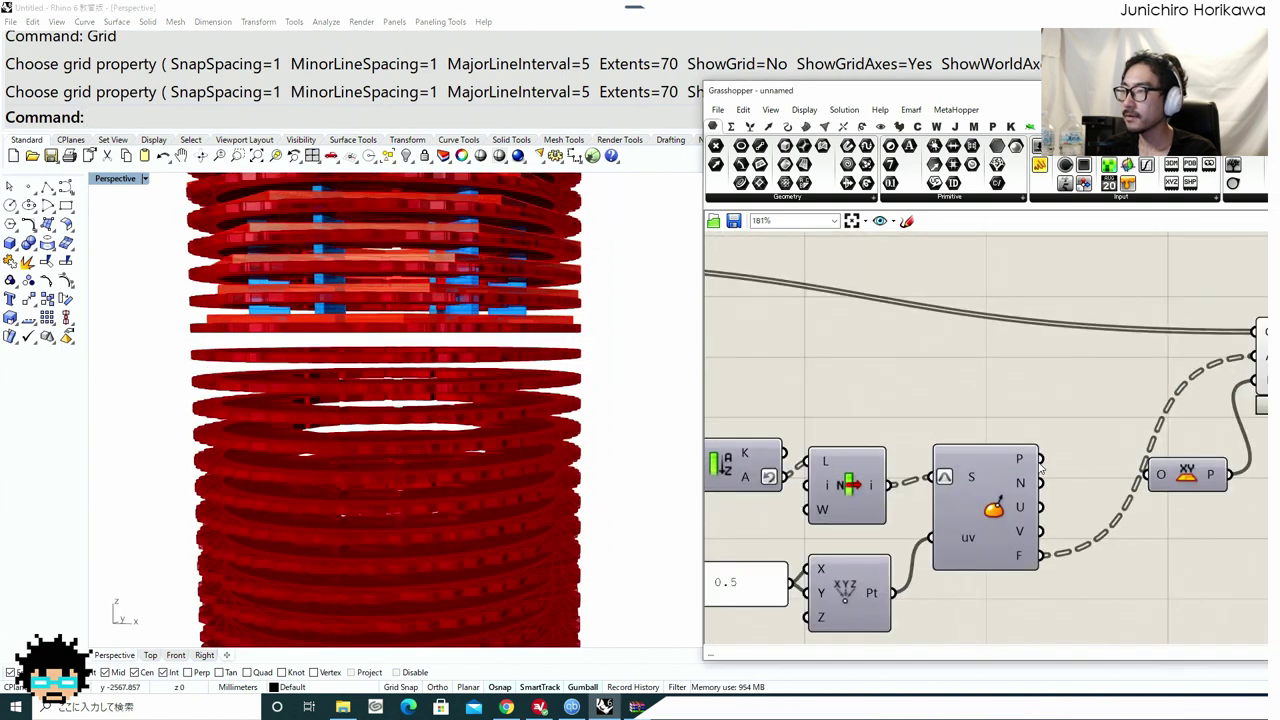
# Check the data structure of Evaluate Surface's frame output and flatten that output.
pyautogui.moveTo(1026, 579)
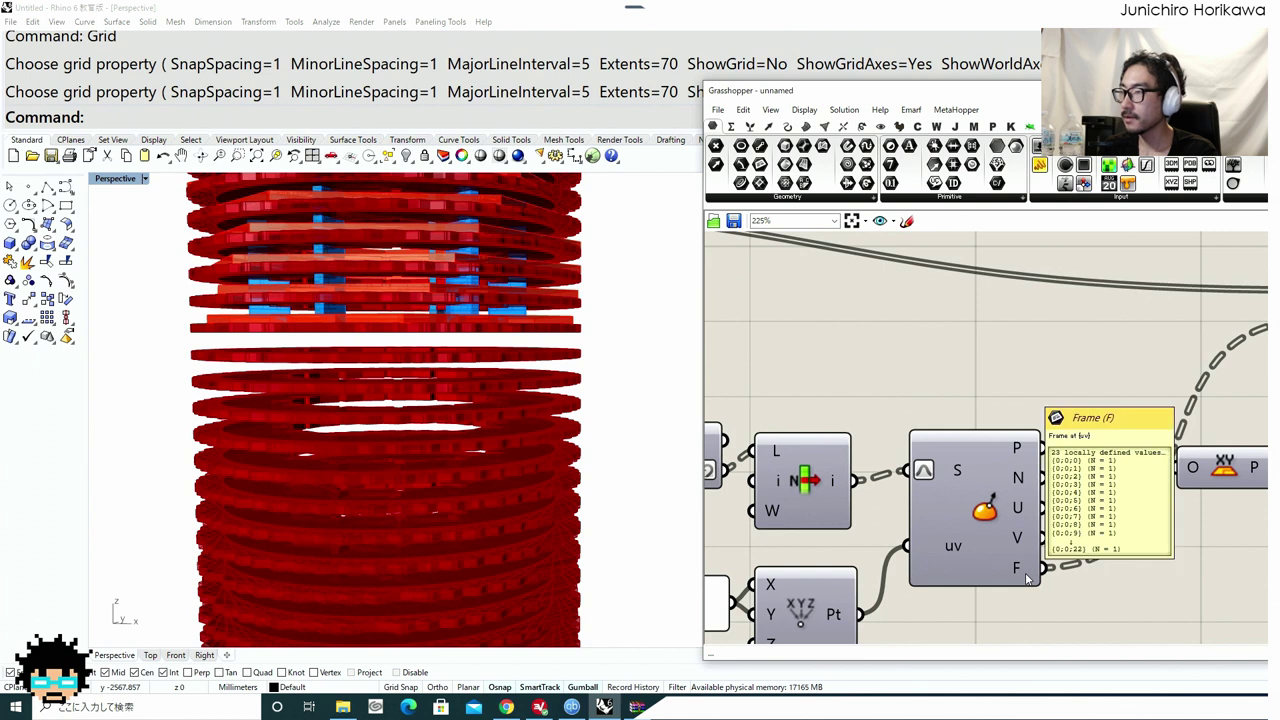
pyautogui.scroll(-1, 1026, 579)
pyautogui.scroll(1, 1025, 579)
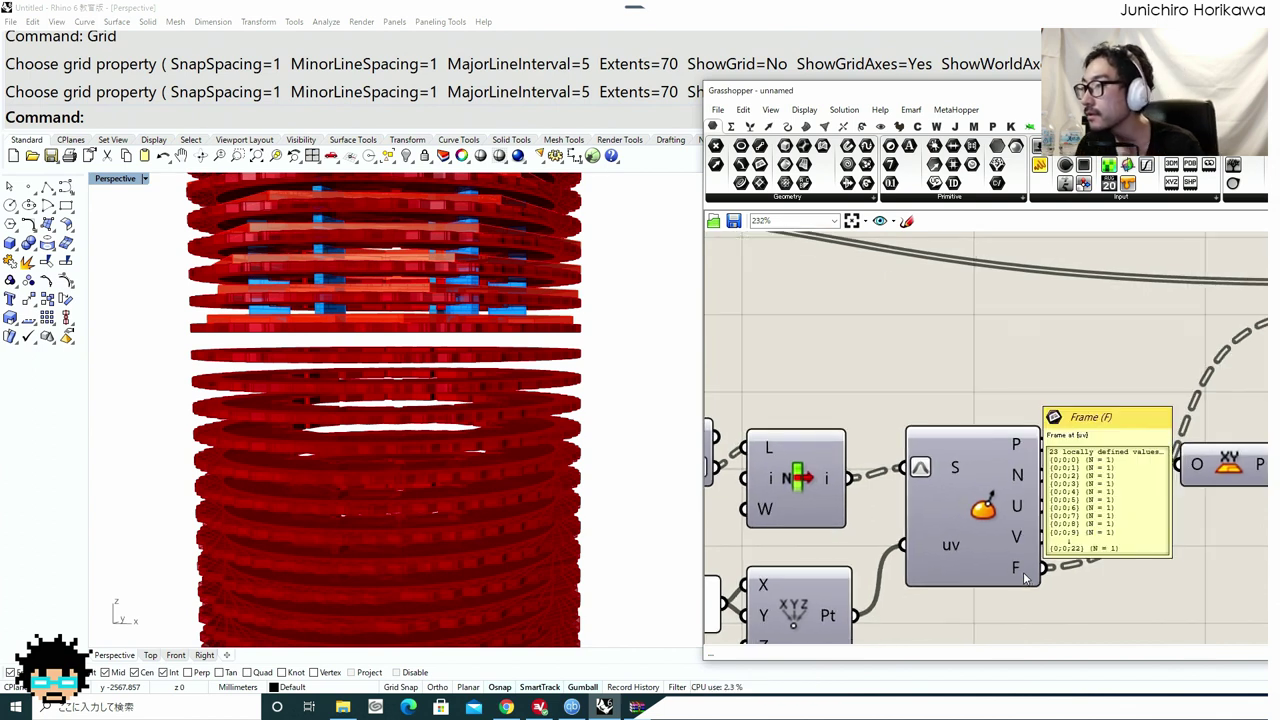
pyautogui.scroll(-5, 1025, 579)
pyautogui.scroll(1, 1026, 578)
pyautogui.rightClick(1025, 574)
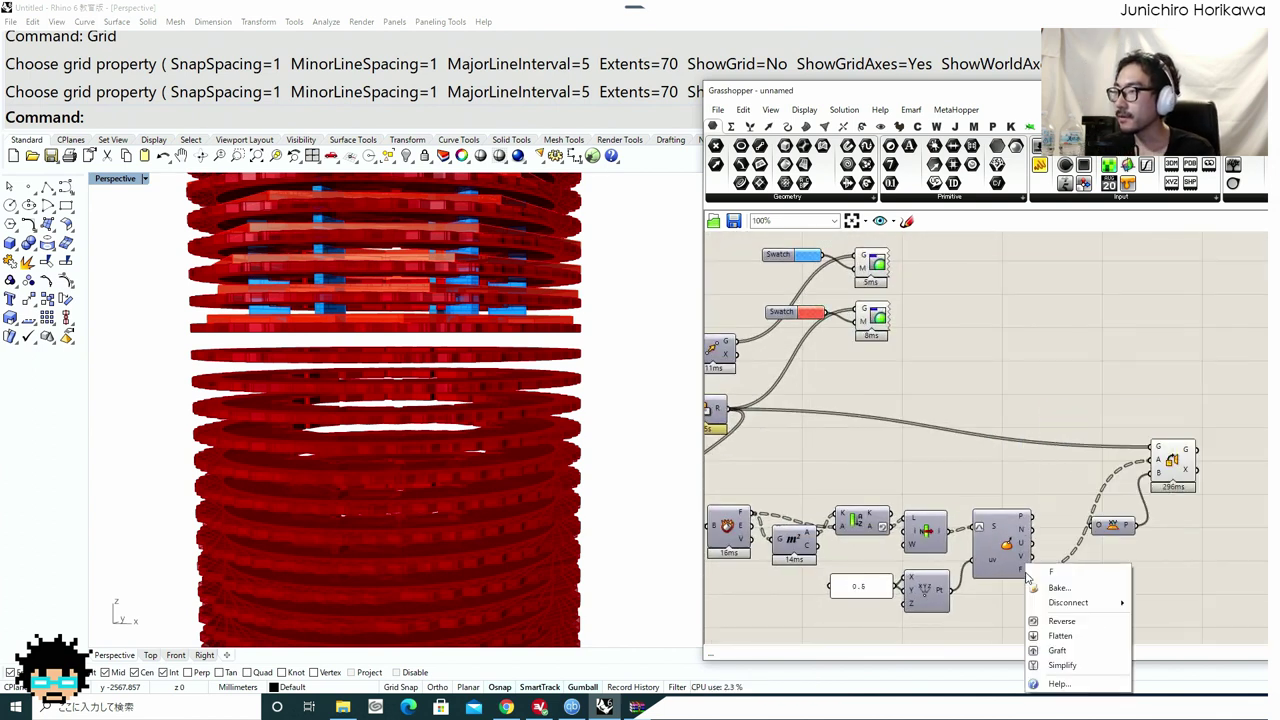
pyautogui.click(1070, 635)
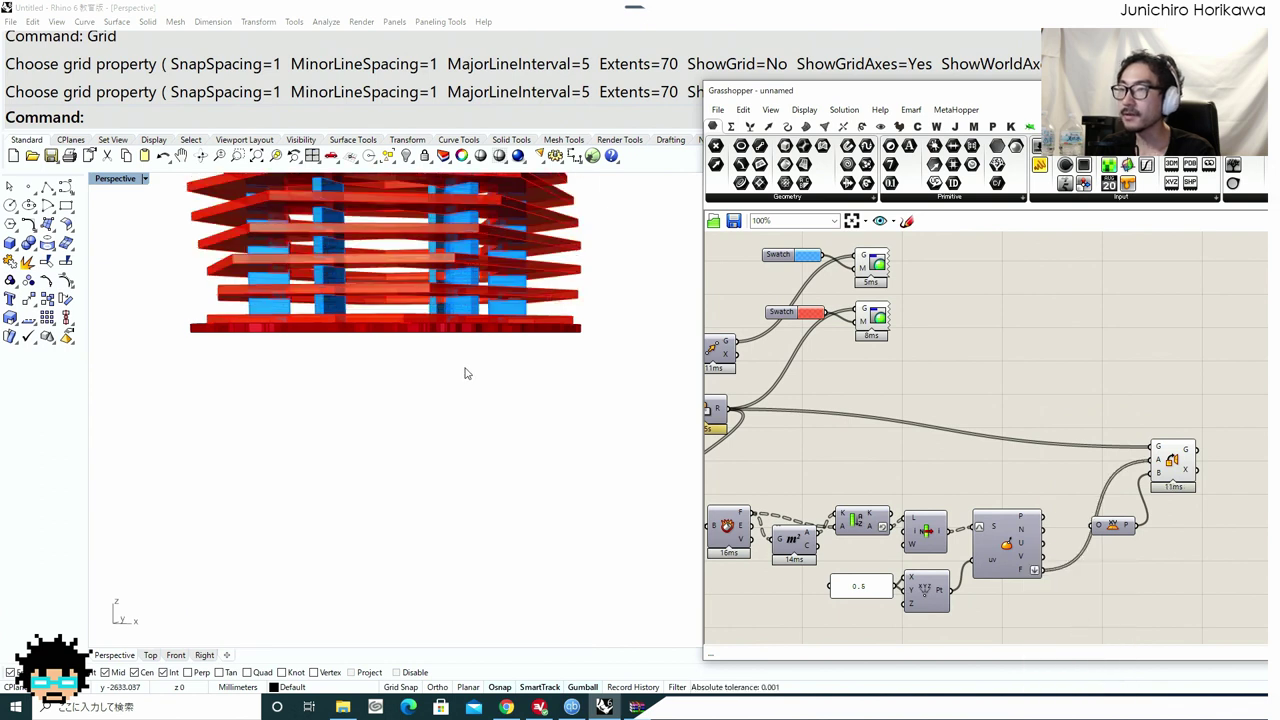
# Highlight the Orient component's geometry and examine where the oriented slabs lie at the tower's base.
pyautogui.moveTo(464, 373); pyautogui.dragTo(426, 331, button='right')
pyautogui.click(1172, 461)
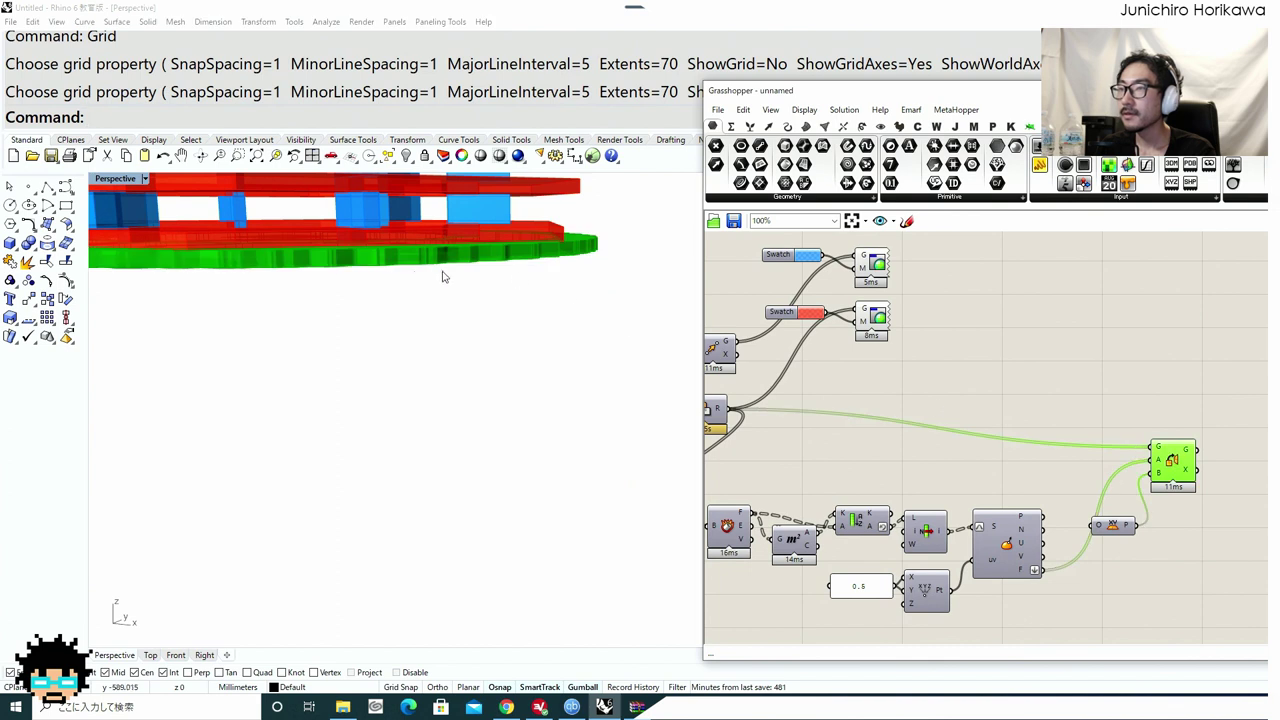
pyautogui.moveTo(441, 282); pyautogui.dragTo(668, 390, button='right')
pyautogui.scroll(-4, 570, 337)
pyautogui.scroll(-2, 862, 447)
# Move Bounding Box, Deconstruct Brep and Area farther away from Sort List in the component chain.
pyautogui.scroll(4, 883, 458)
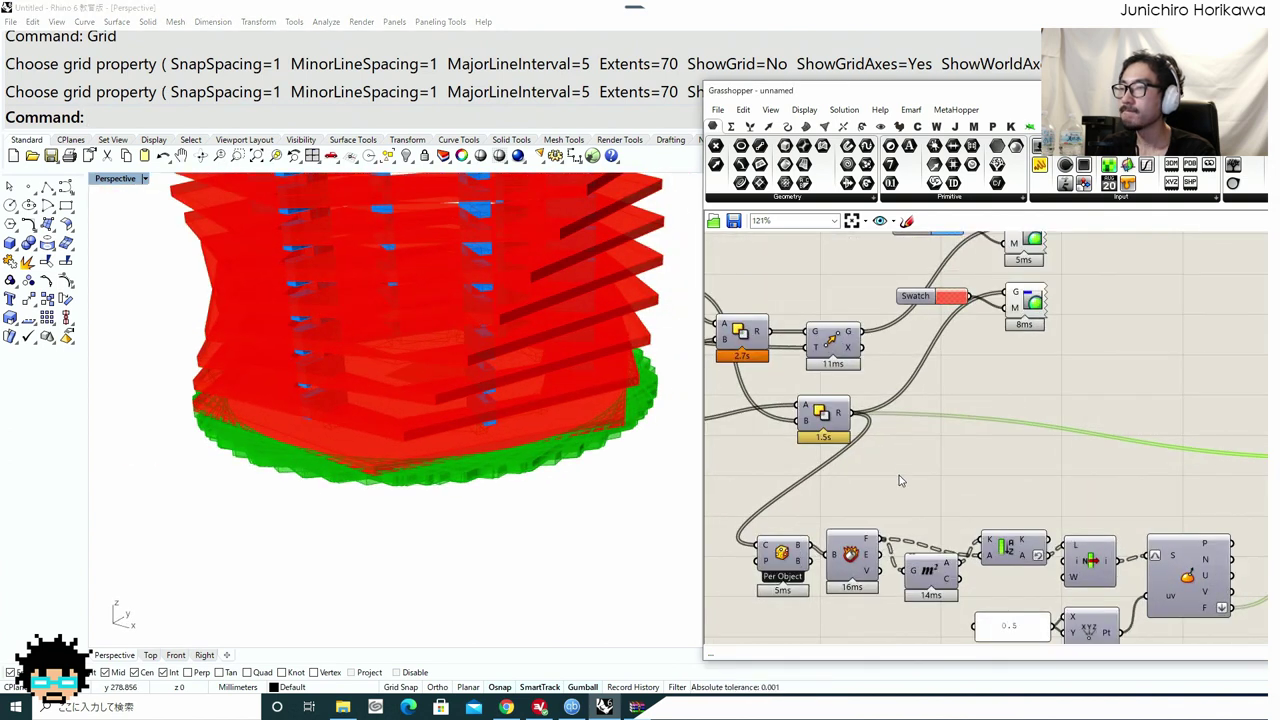
pyautogui.doubleClick(924, 468)
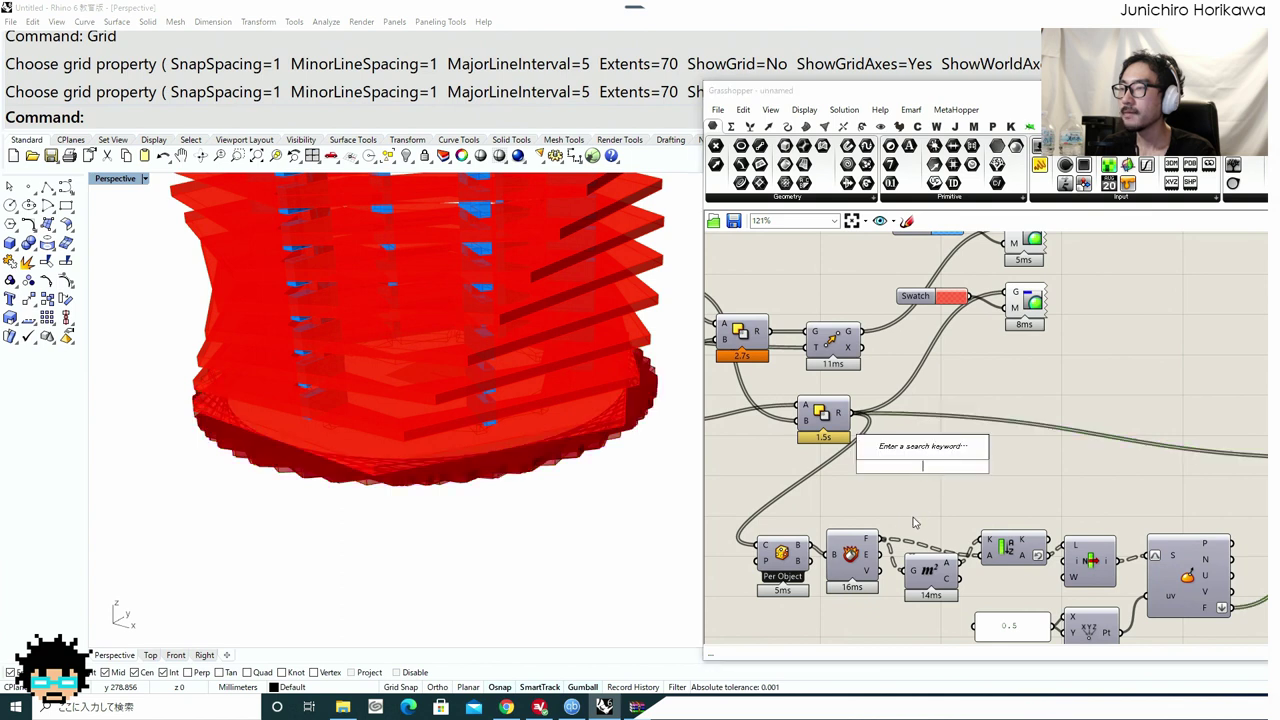
pyautogui.click(921, 518)
pyautogui.moveTo(924, 551); pyautogui.dragTo(907, 483, button='right')
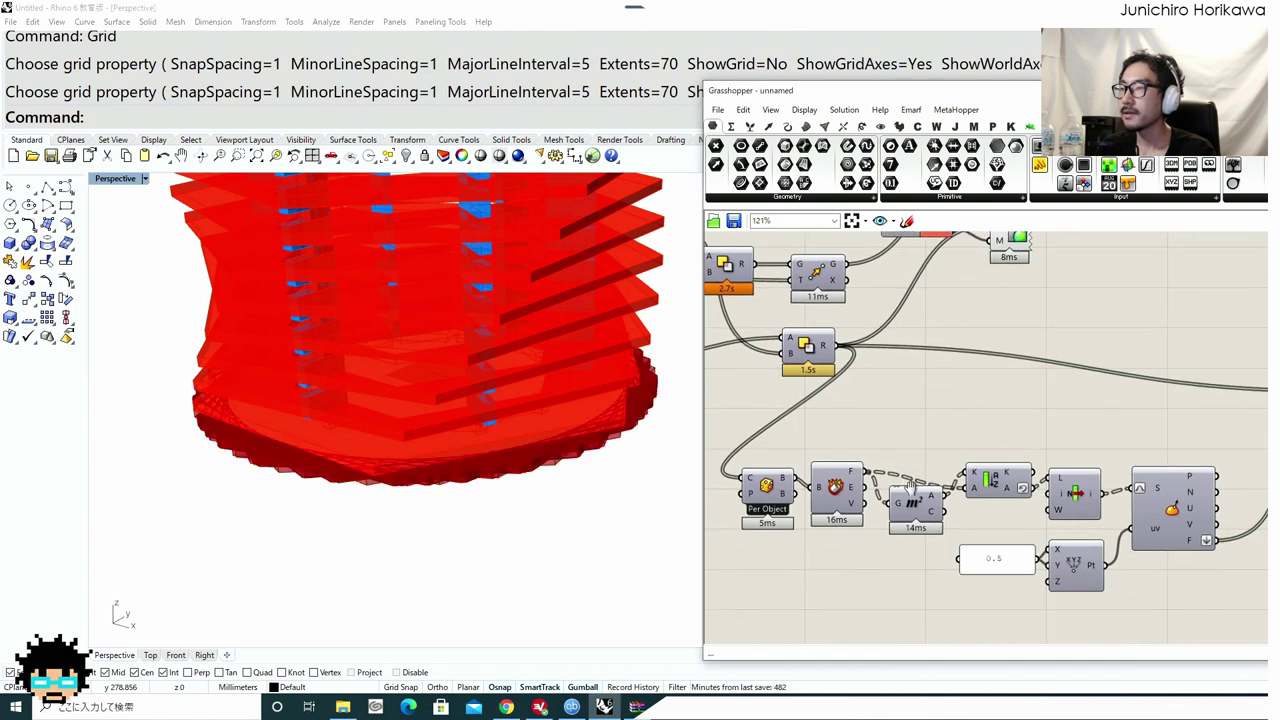
pyautogui.scroll(2, 917, 518)
pyautogui.moveTo(914, 505); pyautogui.dragTo(913, 509)
pyautogui.moveTo(764, 512); pyautogui.dragTo(901, 491, button='right')
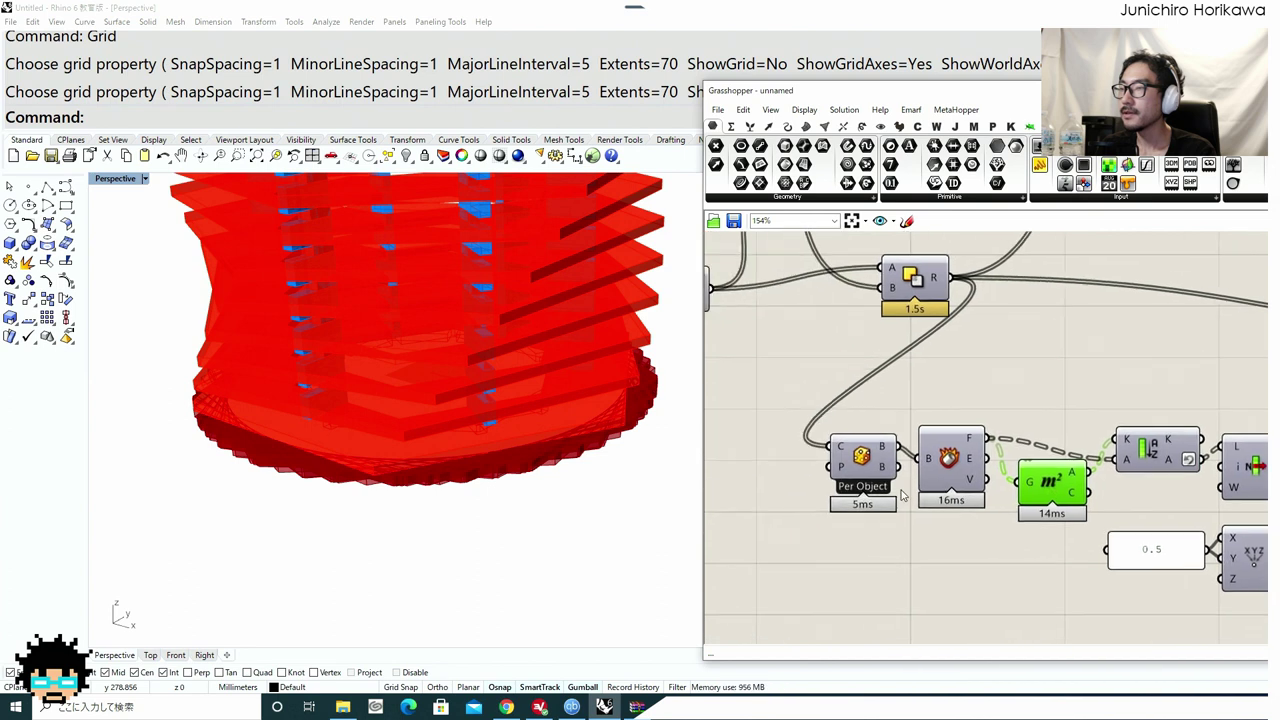
pyautogui.moveTo(928, 548); pyautogui.dragTo(872, 468)
pyautogui.click(929, 539)
pyautogui.doubleClick(963, 531)
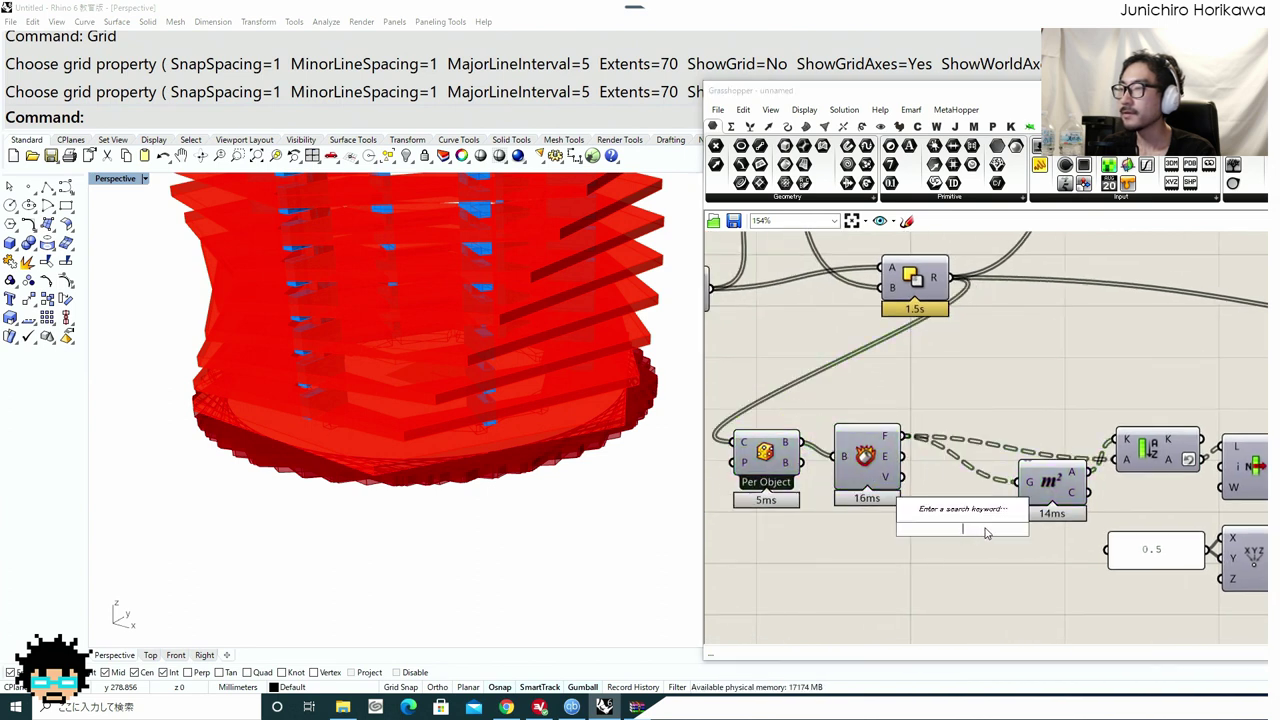
pyautogui.moveTo(1051, 478); pyautogui.dragTo(978, 479)
pyautogui.scroll(1, 1010, 482)
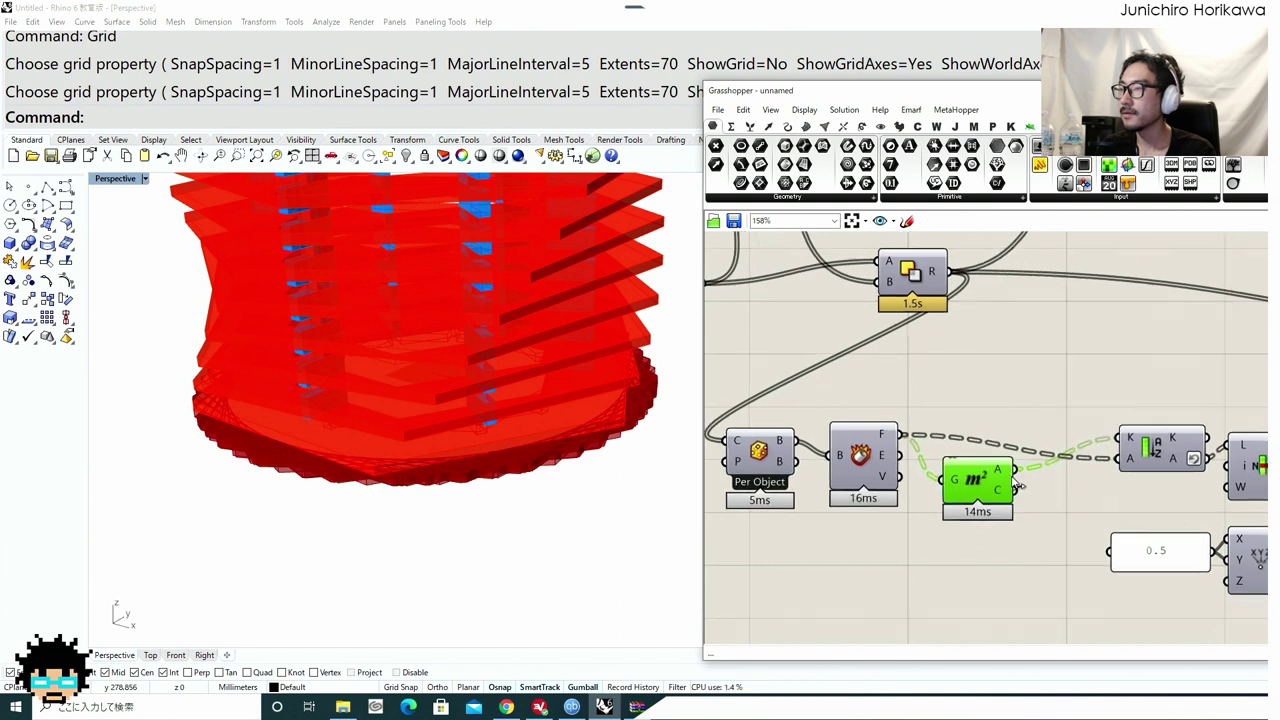
# Move Sort List and List Item closer to Area to make room before Evaluate Surface.
pyautogui.moveTo(1011, 482); pyautogui.dragTo(916, 476, button='right')
pyautogui.scroll(1, 920, 475)
pyautogui.doubleClick(963, 558)
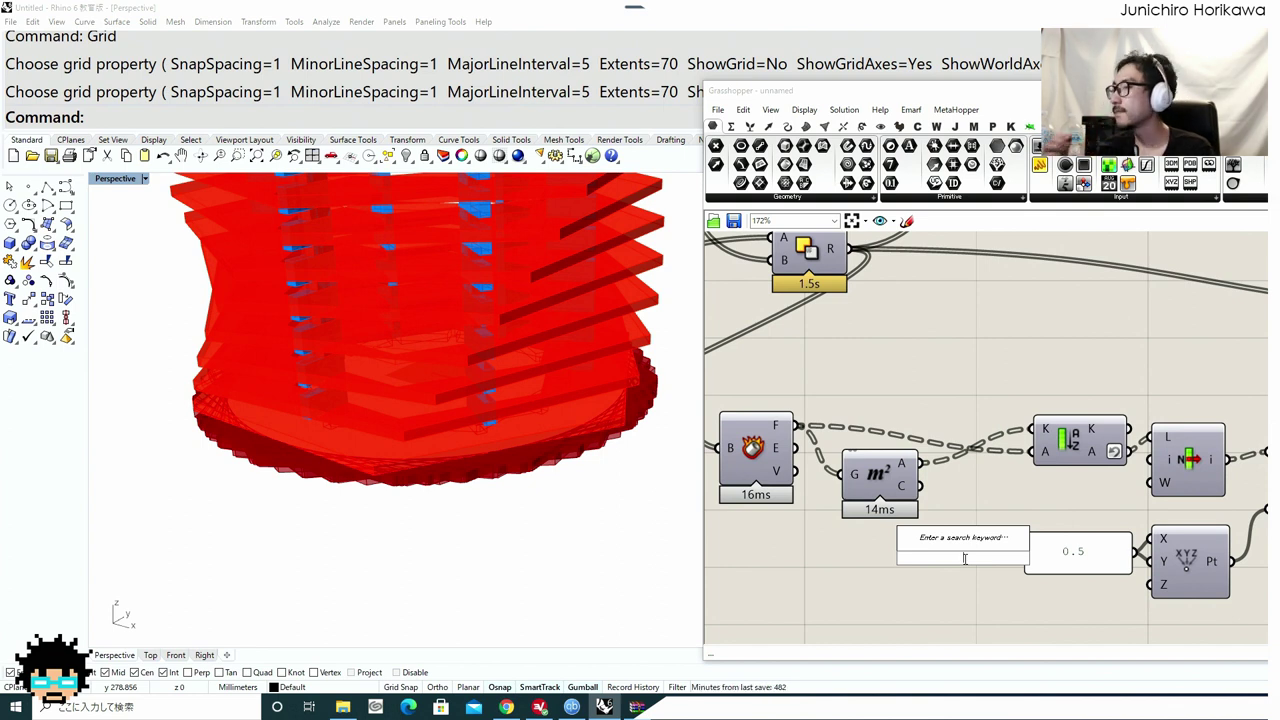
pyautogui.press('Escape')
pyautogui.moveTo(1063, 514); pyautogui.dragTo(928, 505, button='right')
pyautogui.scroll(-4, 928, 503)
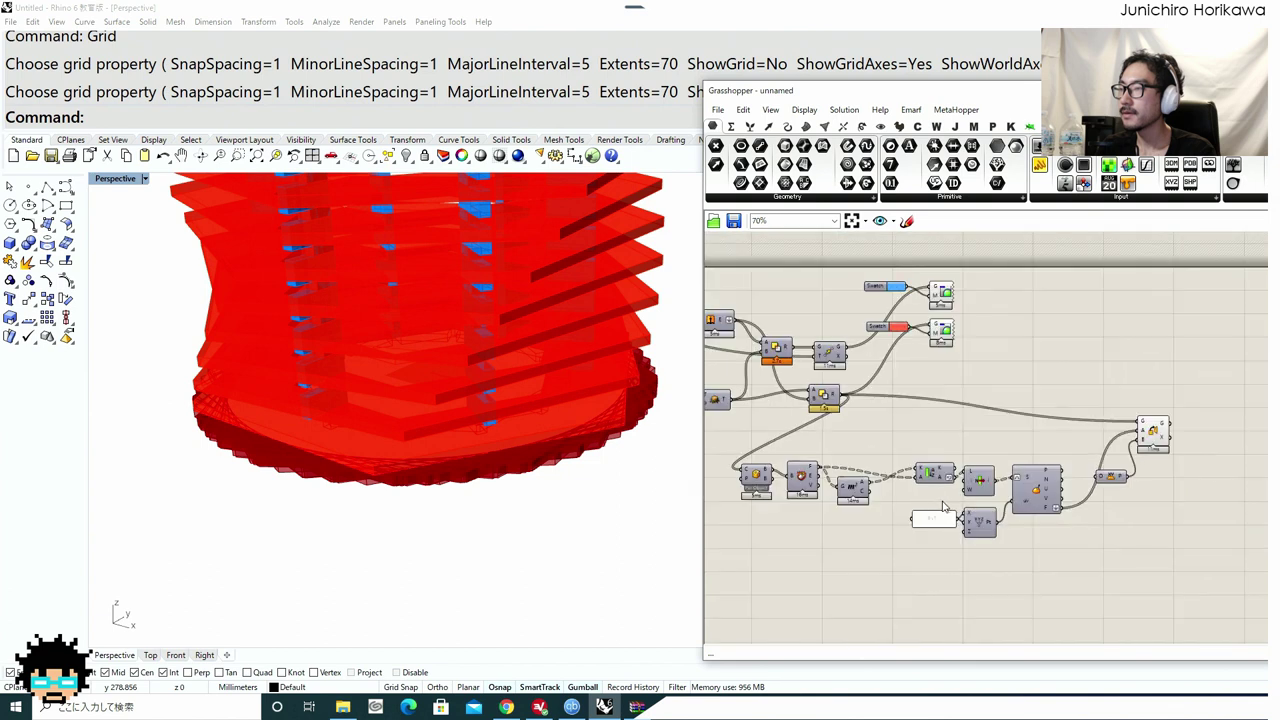
pyautogui.scroll(2, 965, 503)
pyautogui.moveTo(922, 472); pyautogui.dragTo(873, 468)
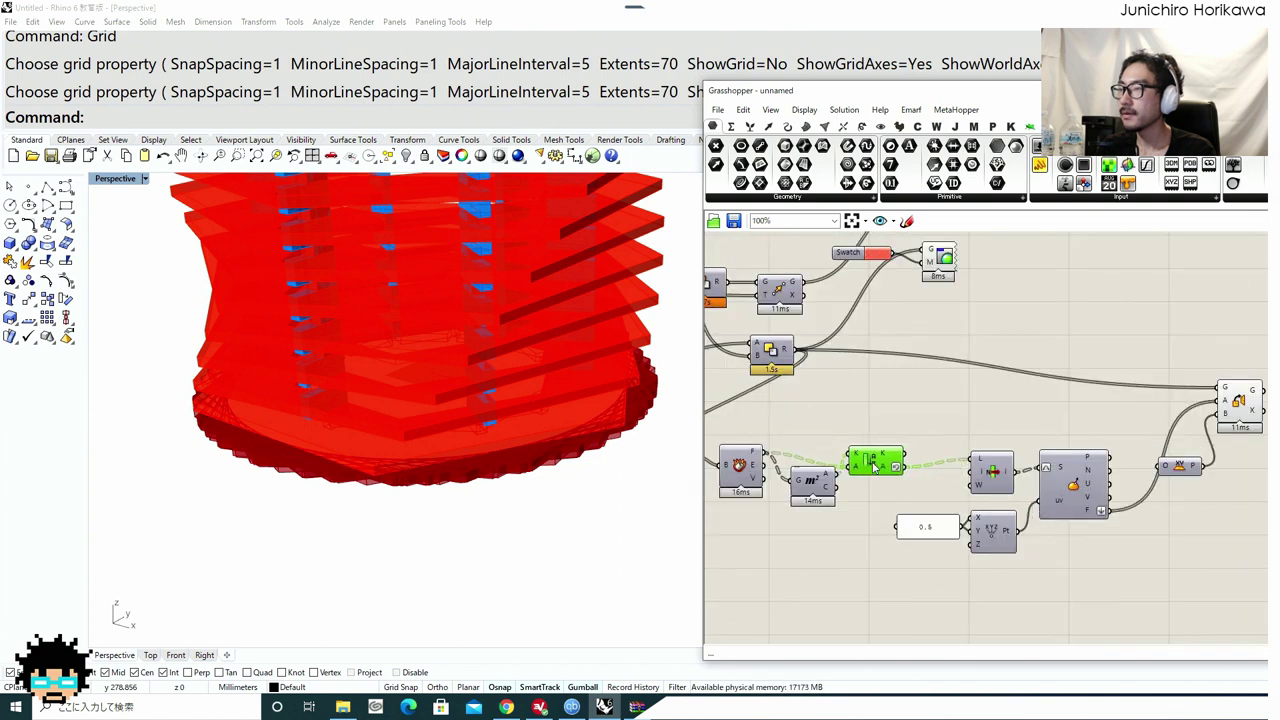
pyautogui.moveTo(993, 477); pyautogui.dragTo(939, 473)
# Move the 0.5 panel with Construct Point nearer the chain and Evaluate Surface below List Item.
pyautogui.moveTo(930, 482); pyautogui.dragTo(848, 481, button='right')
pyautogui.moveTo(986, 567); pyautogui.dragTo(822, 496)
pyautogui.moveTo(986, 491); pyautogui.dragTo(972, 552)
# Add a Plane parameter above Evaluate Surface and feed it from List Item's output.
pyautogui.click(965, 466)
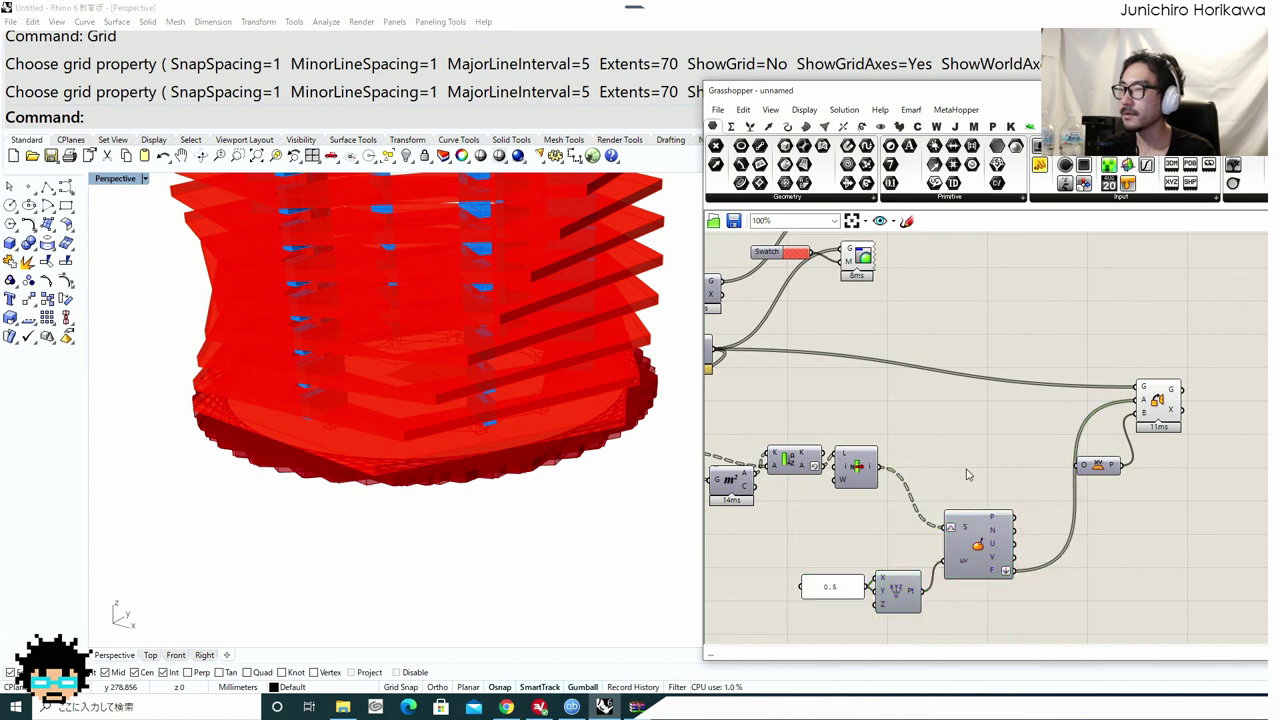
pyautogui.doubleClick(966, 469)
pyautogui.write('plane')
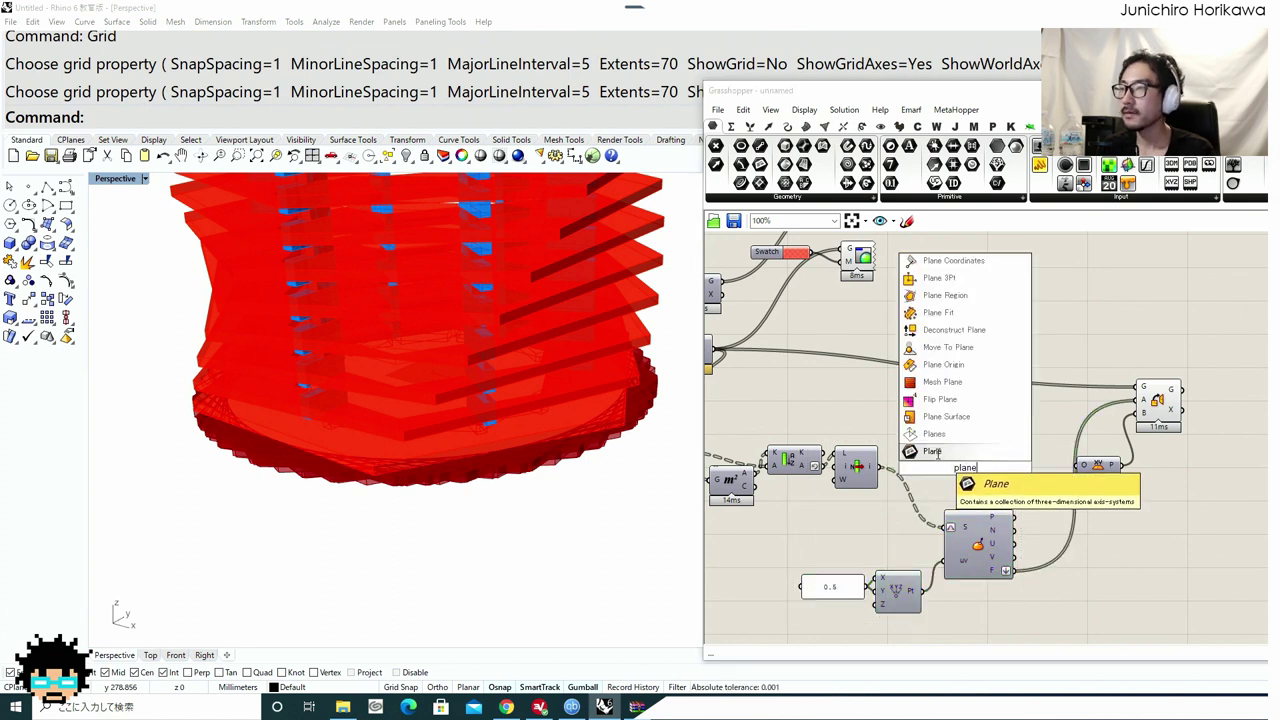
pyautogui.click(936, 452)
pyautogui.moveTo(869, 474); pyautogui.dragTo(960, 462)
pyautogui.scroll(-6, 573, 421)
pyautogui.moveTo(573, 421); pyautogui.dragTo(572, 408, button='right')
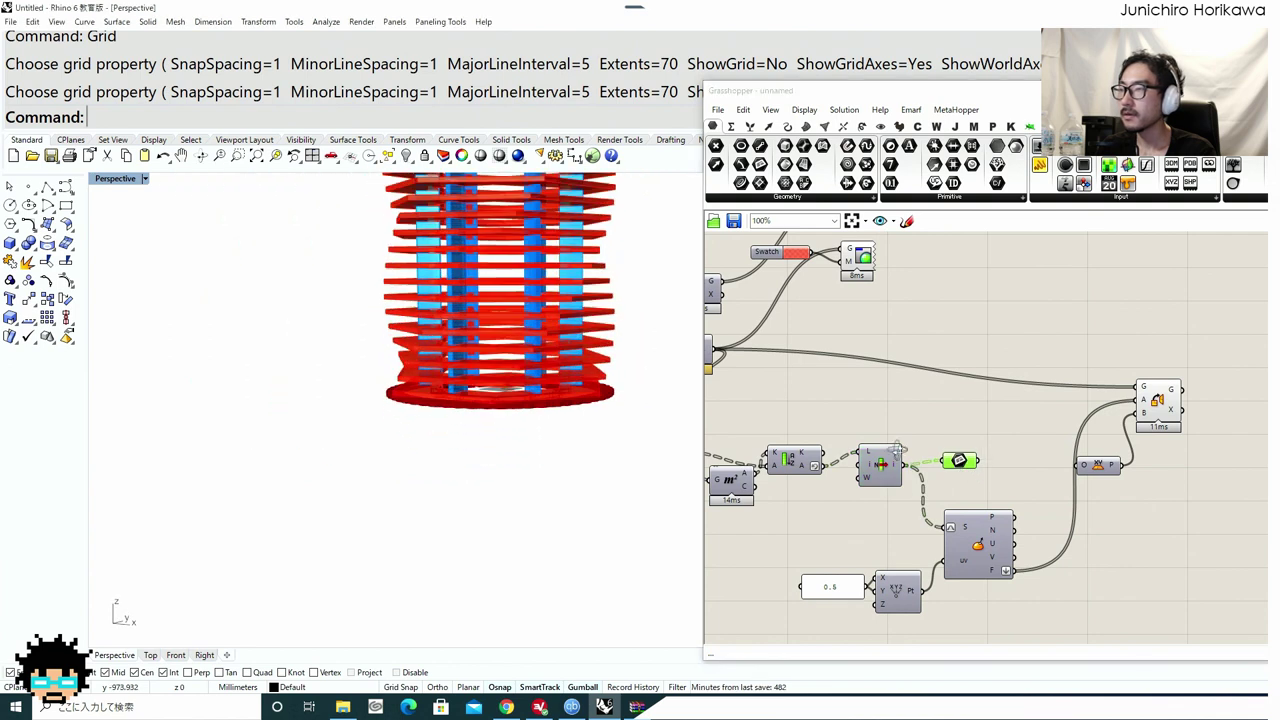
# Add a Flatten Tree component after the Plane parameter and connect its output to Orient's A input.
pyautogui.scroll(2, 907, 477)
pyautogui.scroll(2, 907, 478)
pyautogui.moveTo(1050, 454); pyautogui.dragTo(860, 479, button='right')
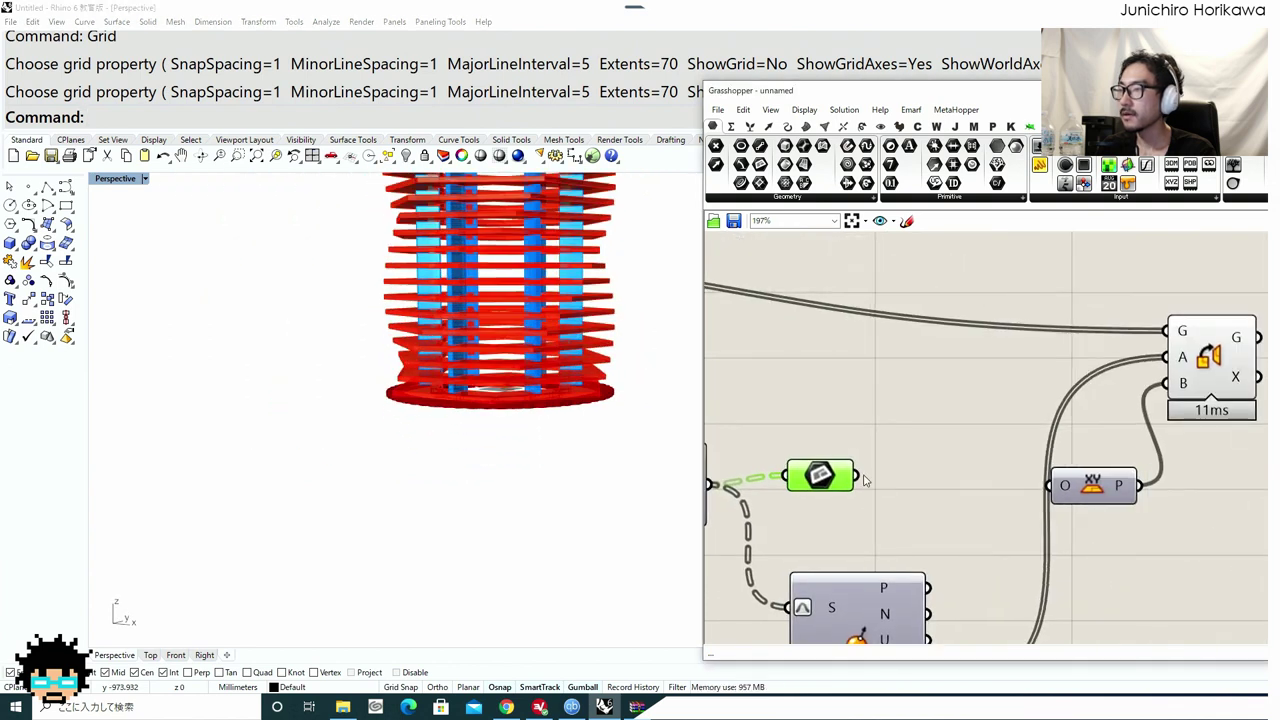
pyautogui.doubleClick(914, 480)
pyautogui.write('flat')
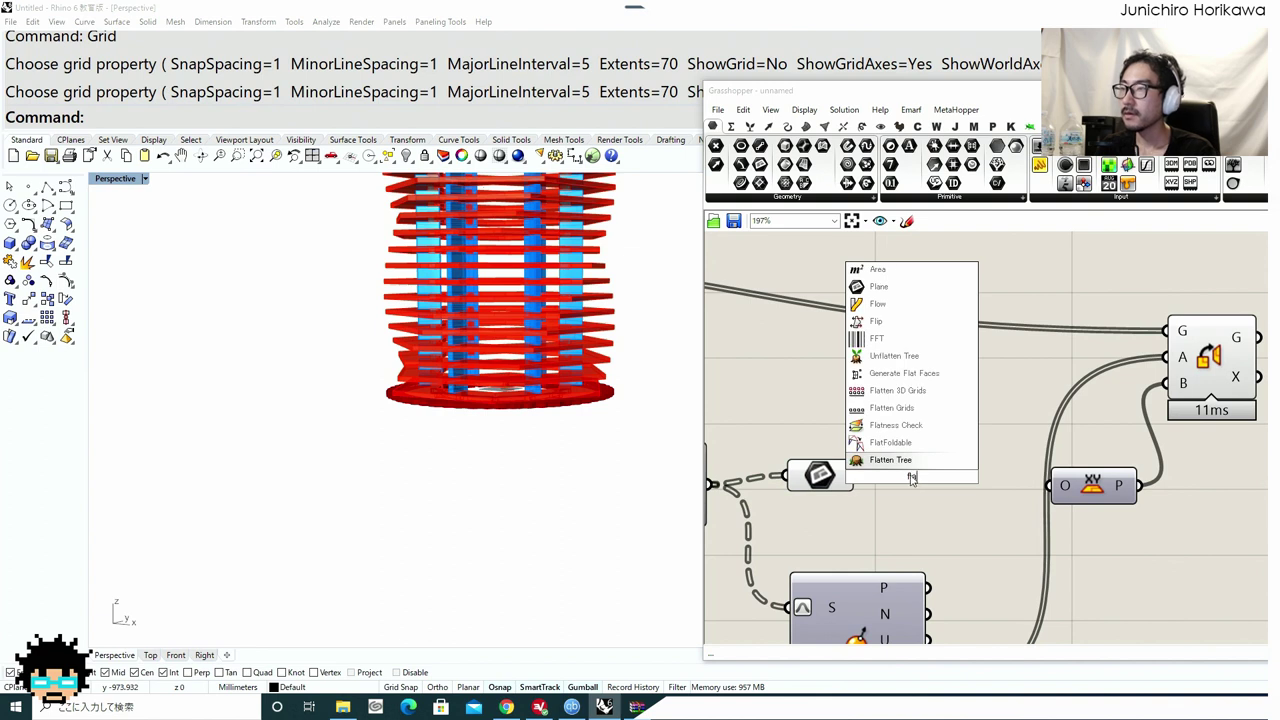
pyautogui.press('Return')
pyautogui.moveTo(908, 470)
pyautogui.mouseDown()
pyautogui.moveTo(929, 478)
pyautogui.moveTo(888, 472)
pyautogui.mouseUp()
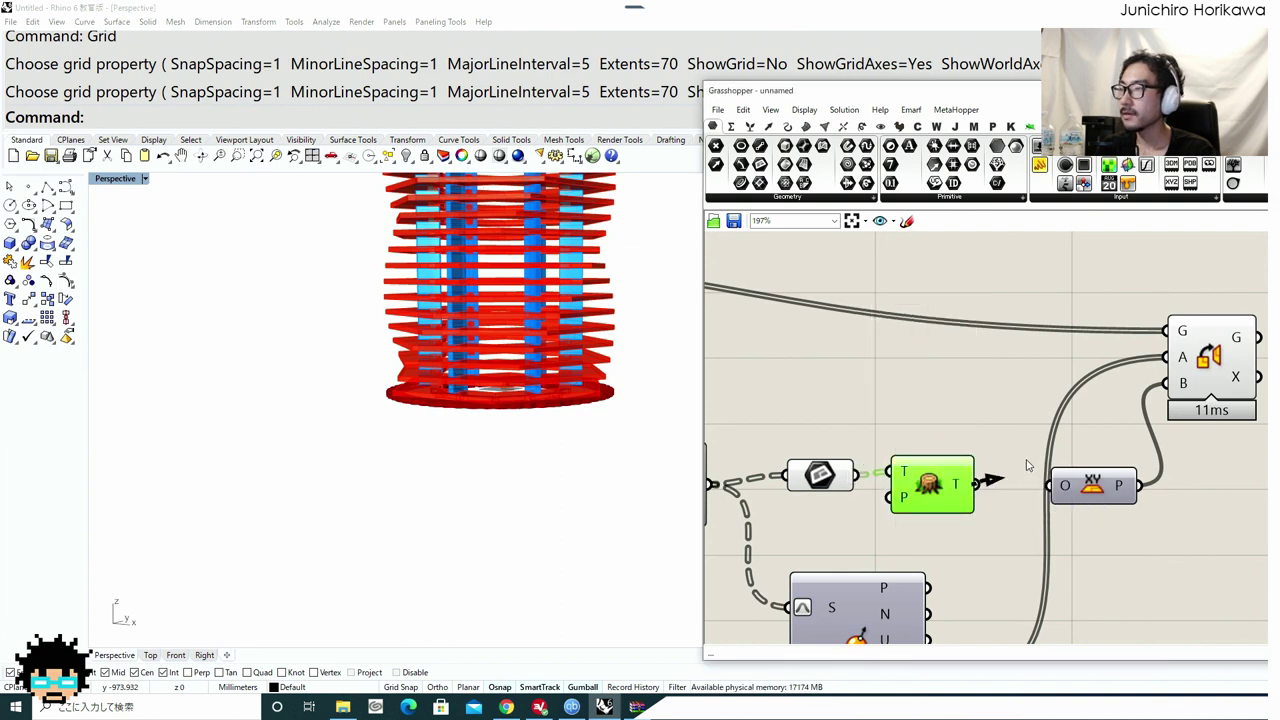
pyautogui.moveTo(1028, 466); pyautogui.dragTo(1168, 358)
# Highlight the Orient component's geometry and examine the oriented slabs beside the tower's base.
pyautogui.click(1205, 366)
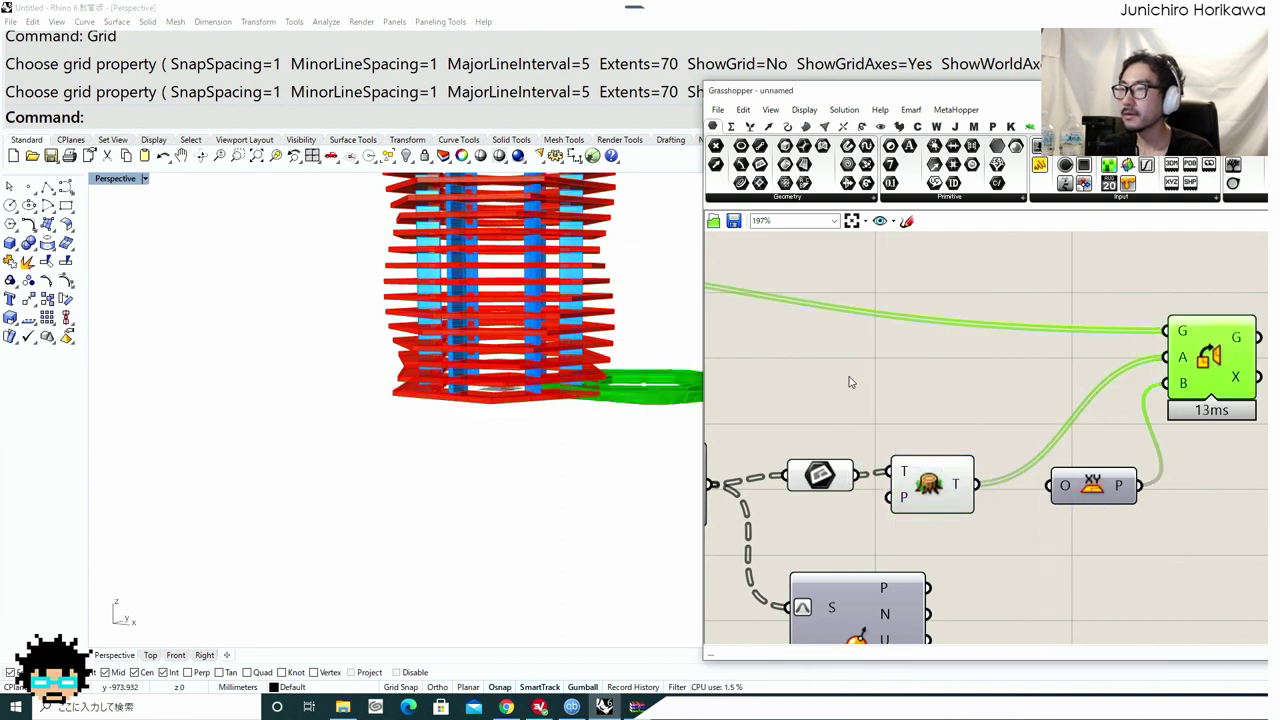
pyautogui.scroll(6, 551, 396)
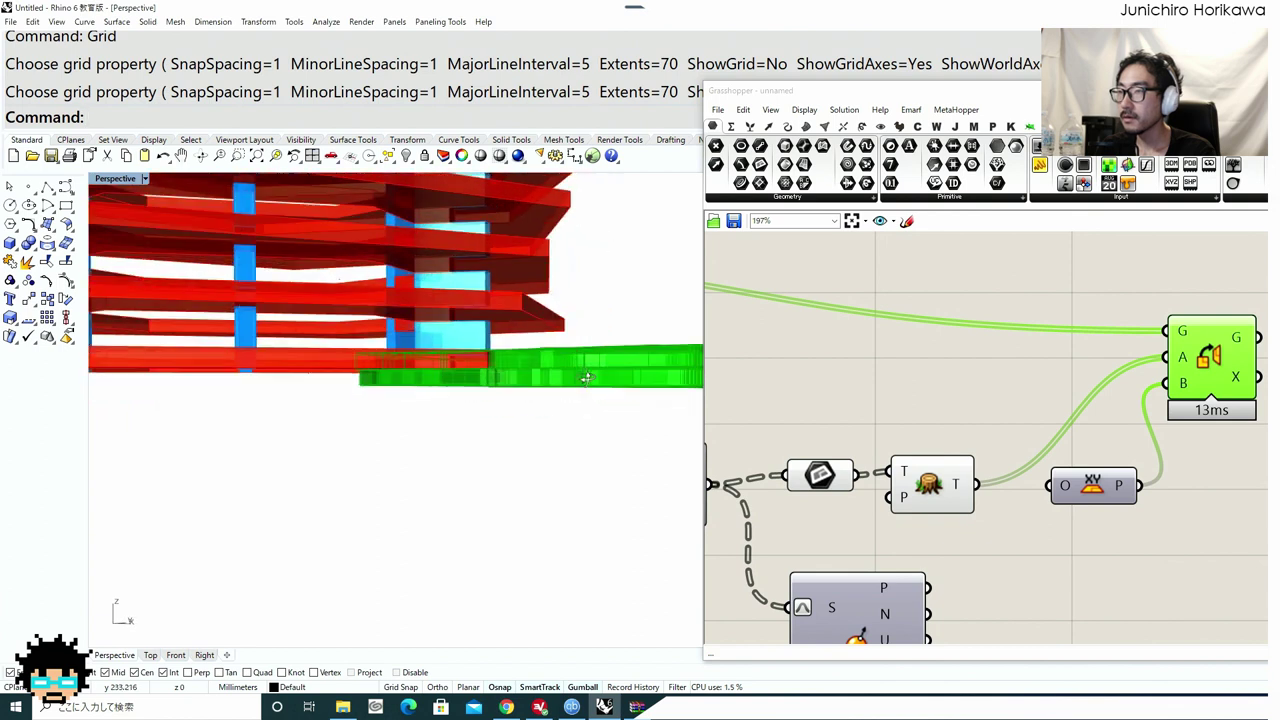
pyautogui.moveTo(580, 382); pyautogui.dragTo(608, 385, button='right')
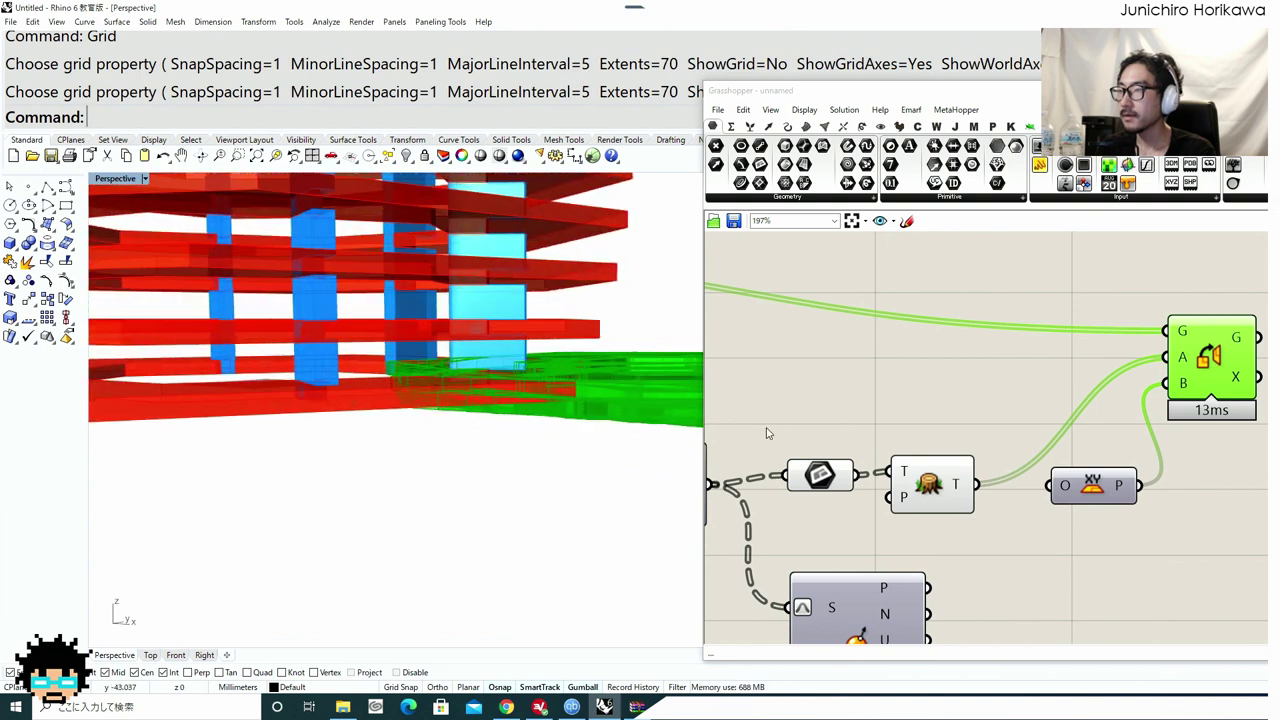
# Feed the Plane parameter from Evaluate Surface's frame output instead of List Item, and space out Flatten Tree and Evaluate Surface.
pyautogui.scroll(-2, 838, 467)
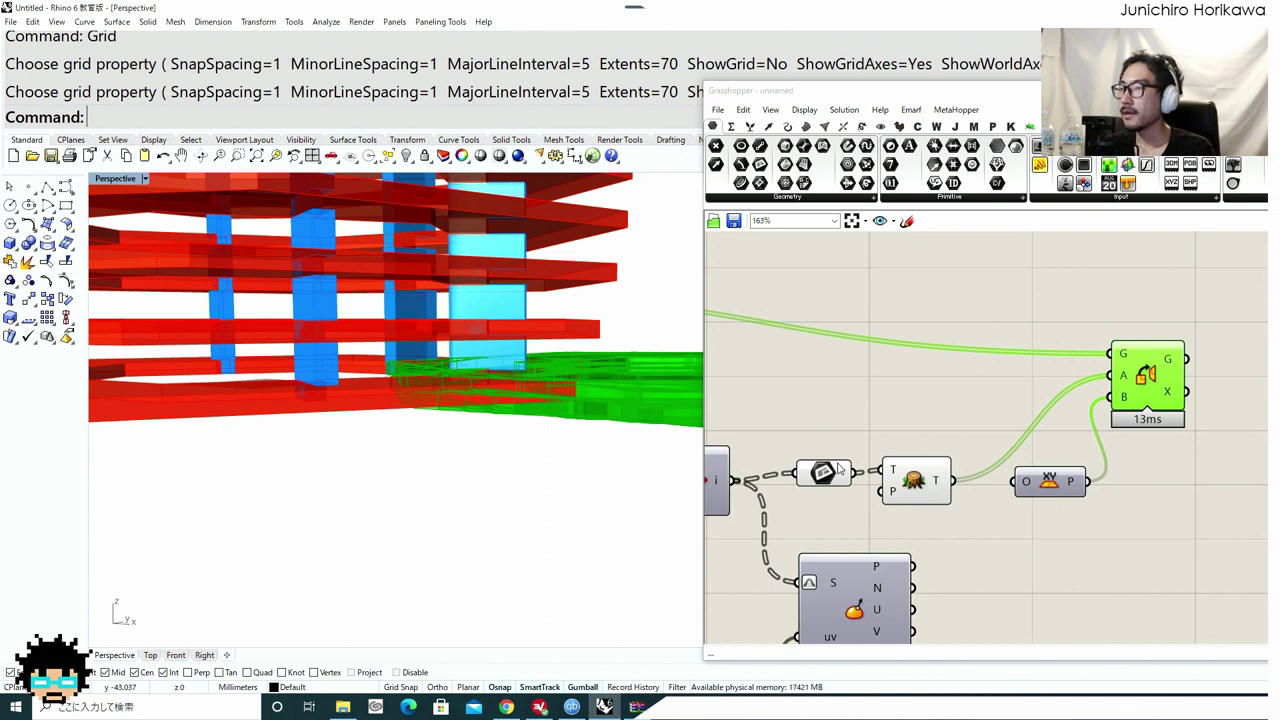
pyautogui.moveTo(840, 468); pyautogui.dragTo(927, 457, button='right')
pyautogui.moveTo(924, 457); pyautogui.dragTo(936, 461)
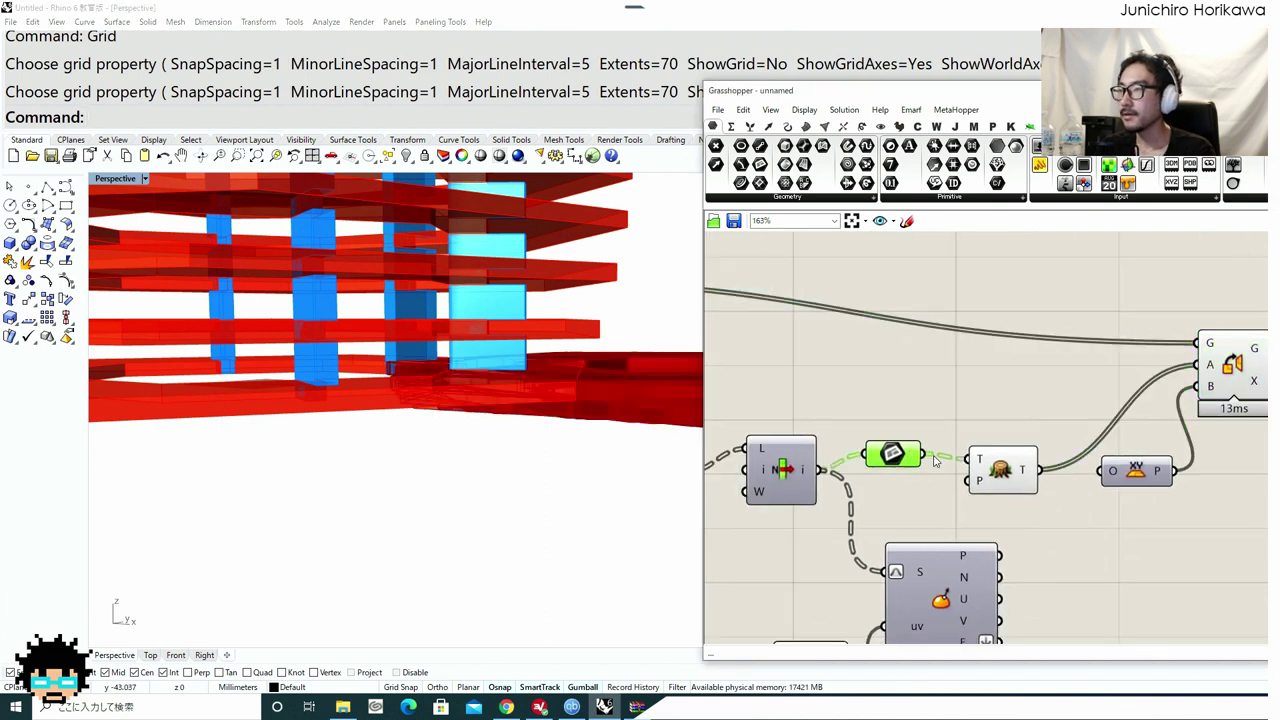
pyautogui.moveTo(878, 486); pyautogui.dragTo(1030, 461, button='right')
pyautogui.moveTo(1075, 549); pyautogui.dragTo(944, 496, button='right')
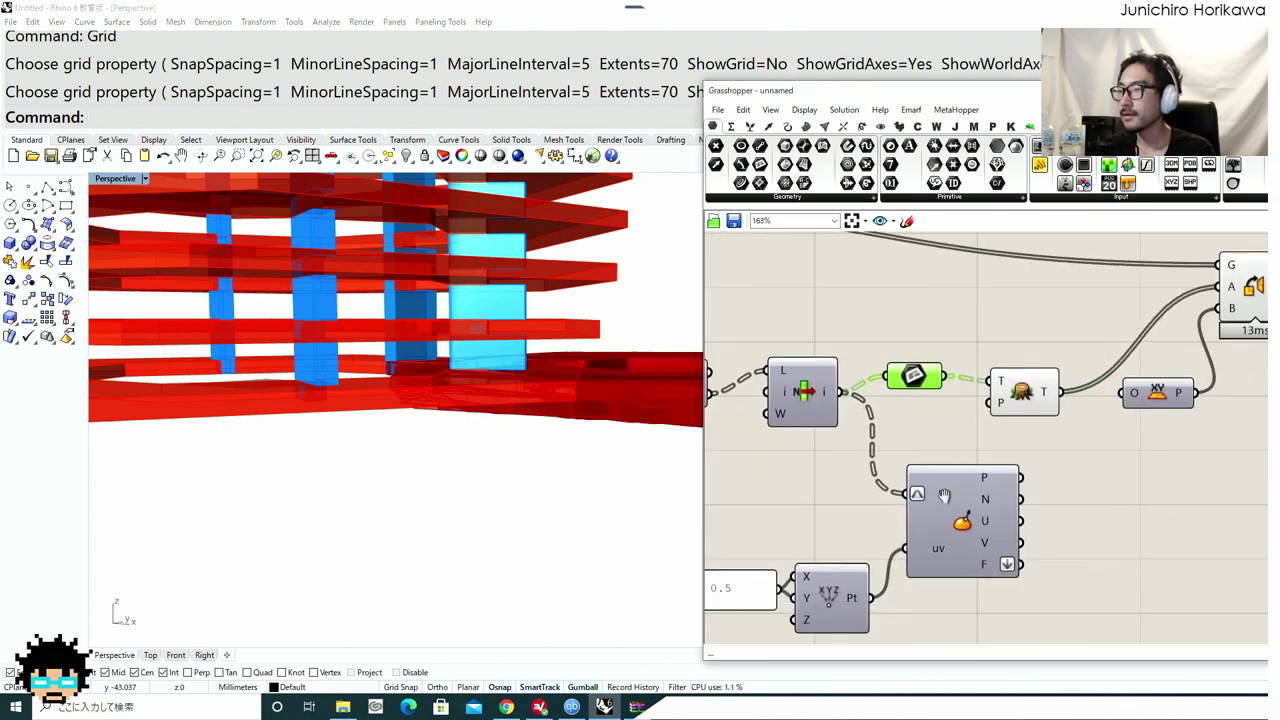
pyautogui.moveTo(1005, 433); pyautogui.dragTo(941, 384)
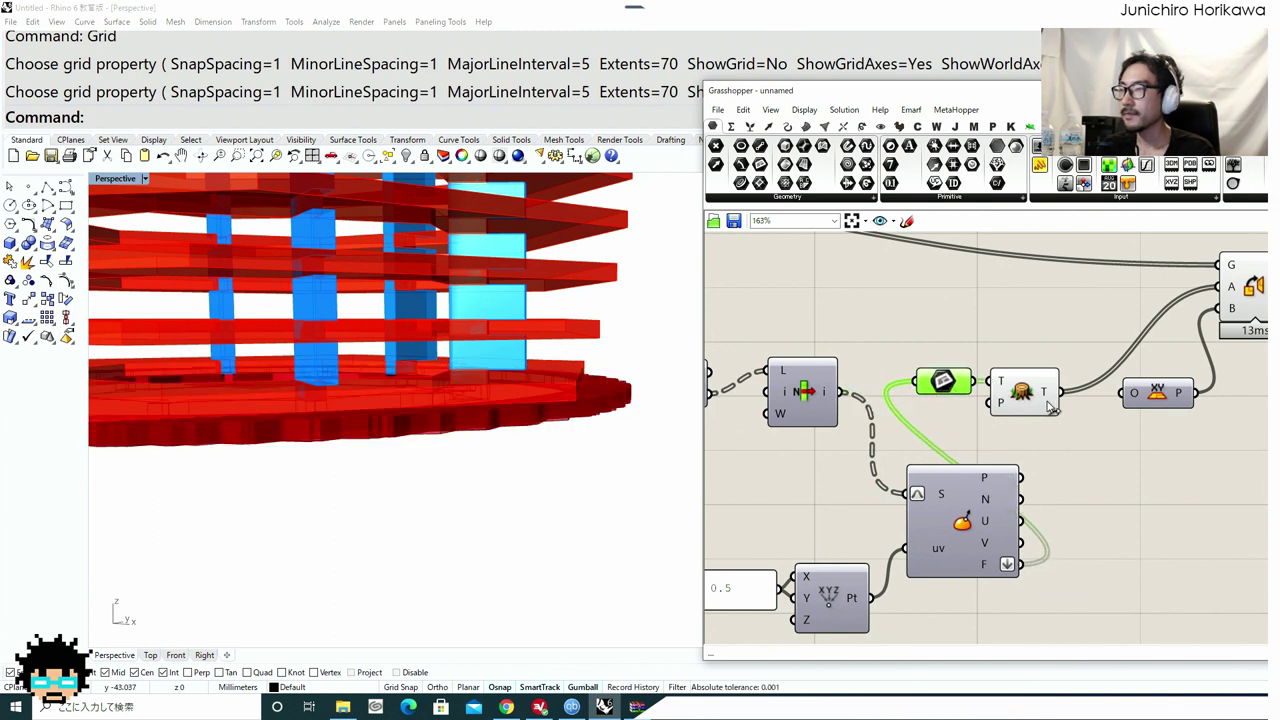
pyautogui.moveTo(1048, 406); pyautogui.dragTo(1064, 406)
pyautogui.moveTo(988, 540); pyautogui.dragTo(945, 525)
pyautogui.doubleClick(1105, 567)
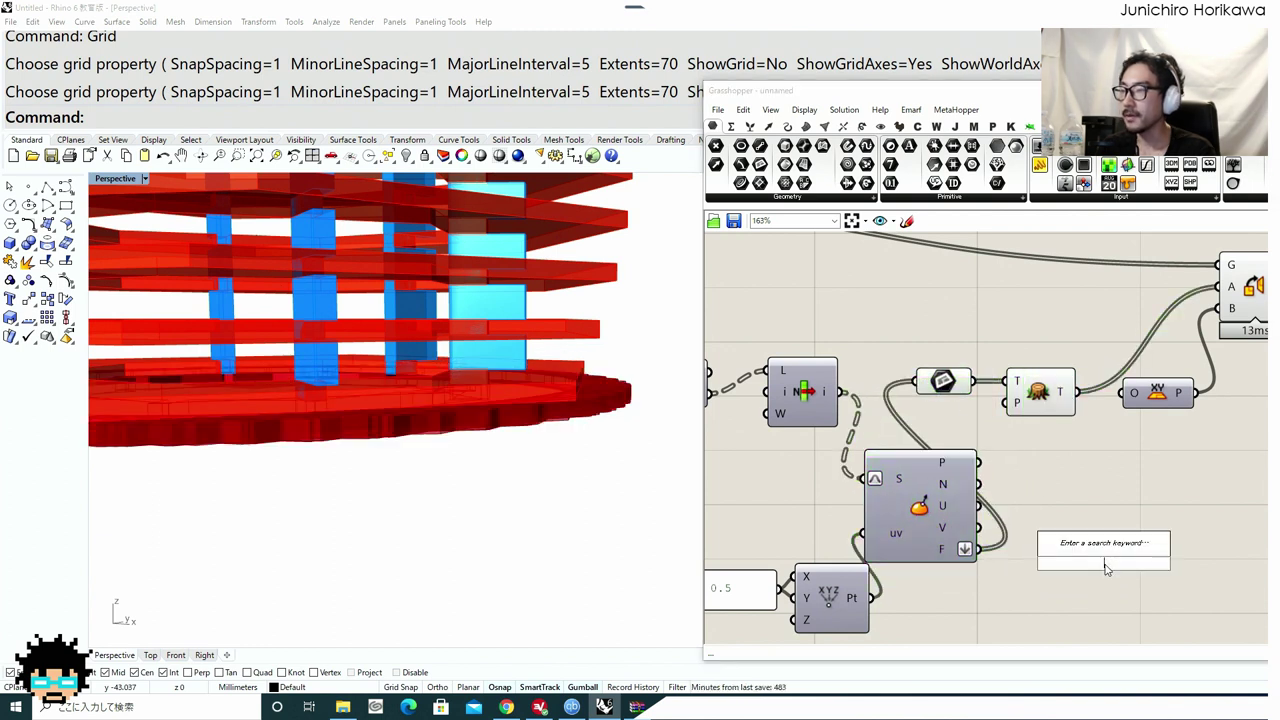
pyautogui.write('flip')
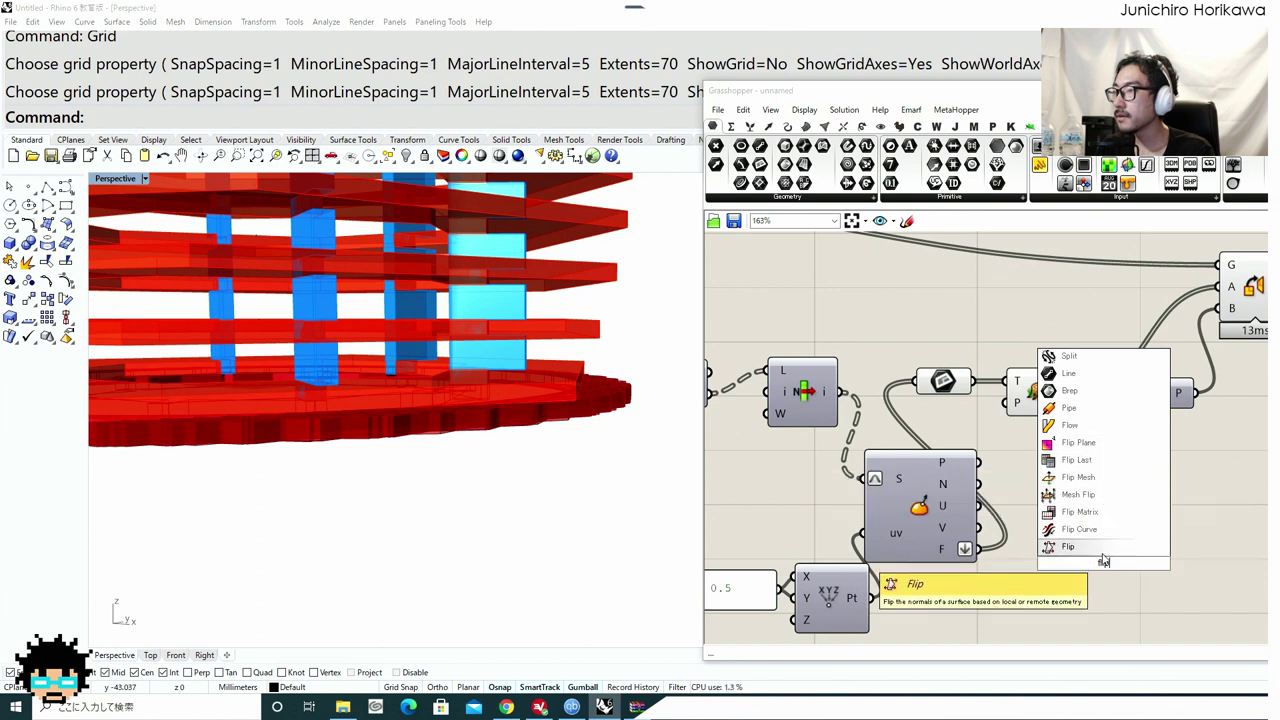
pyautogui.write('plane')
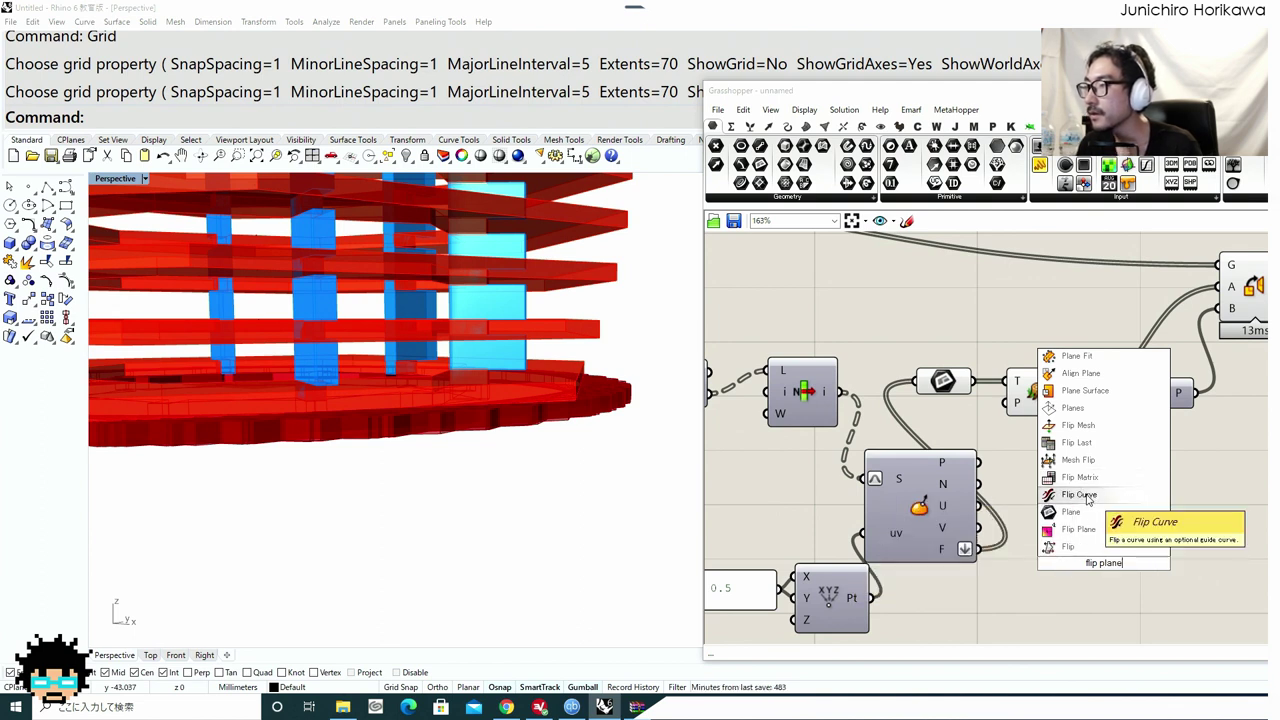
# Add a Deconstruct Plane component beside Evaluate Surface and connect the frame output to it.
pyautogui.doubleClick(1046, 602)
pyautogui.write('dec')
pyautogui.press('BackSpace')
pyautogui.press('BackSpace')
pyautogui.press('BackSpace')
pyautogui.press('BackSpace')
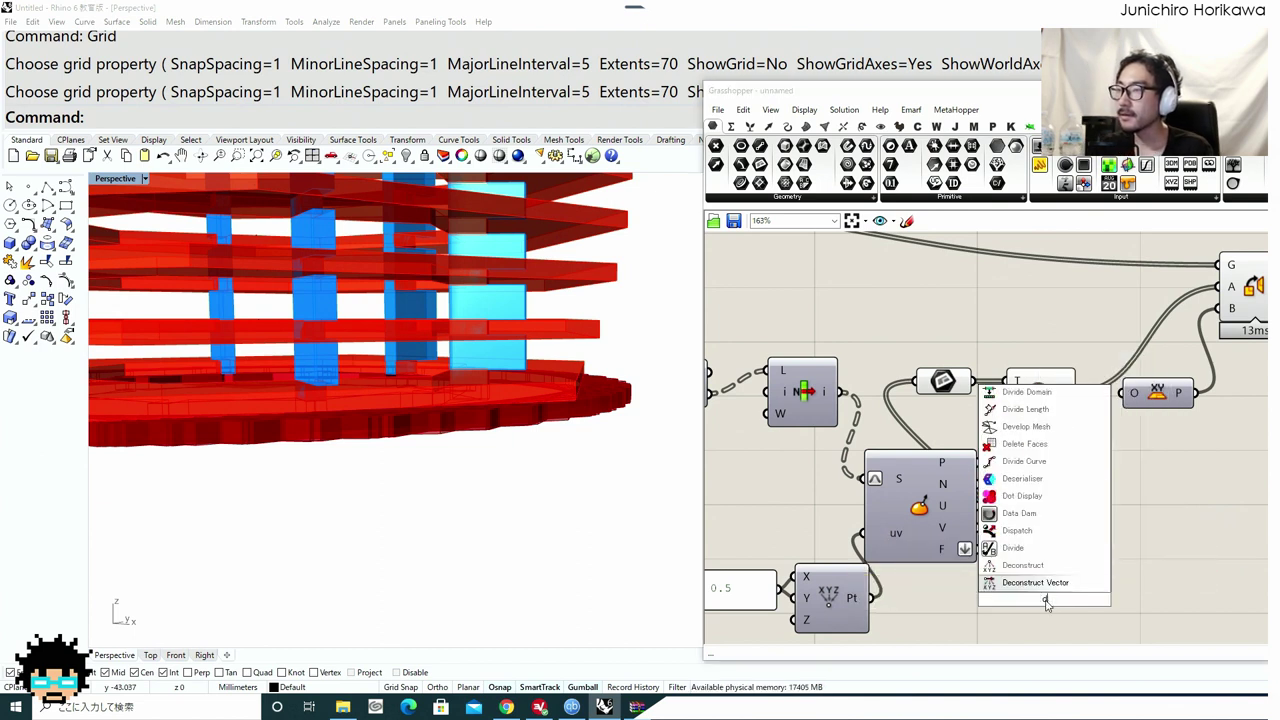
pyautogui.write('deco')
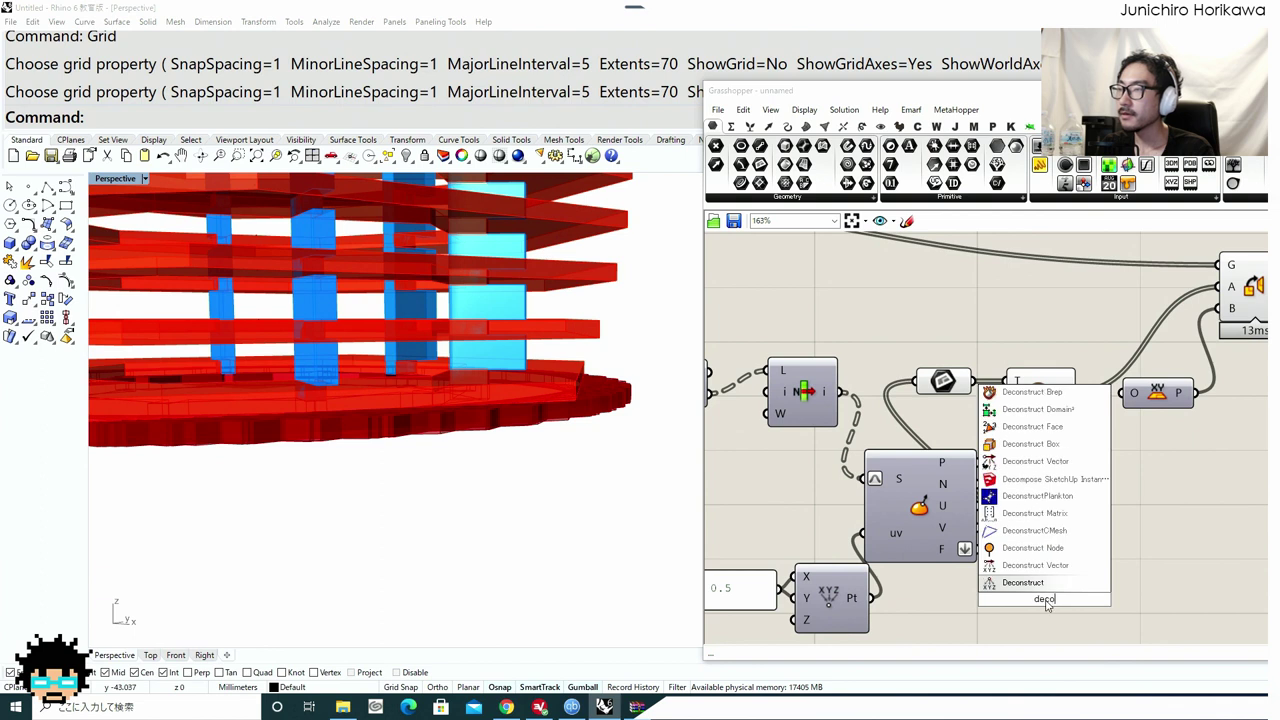
pyautogui.write('nstruct plane')
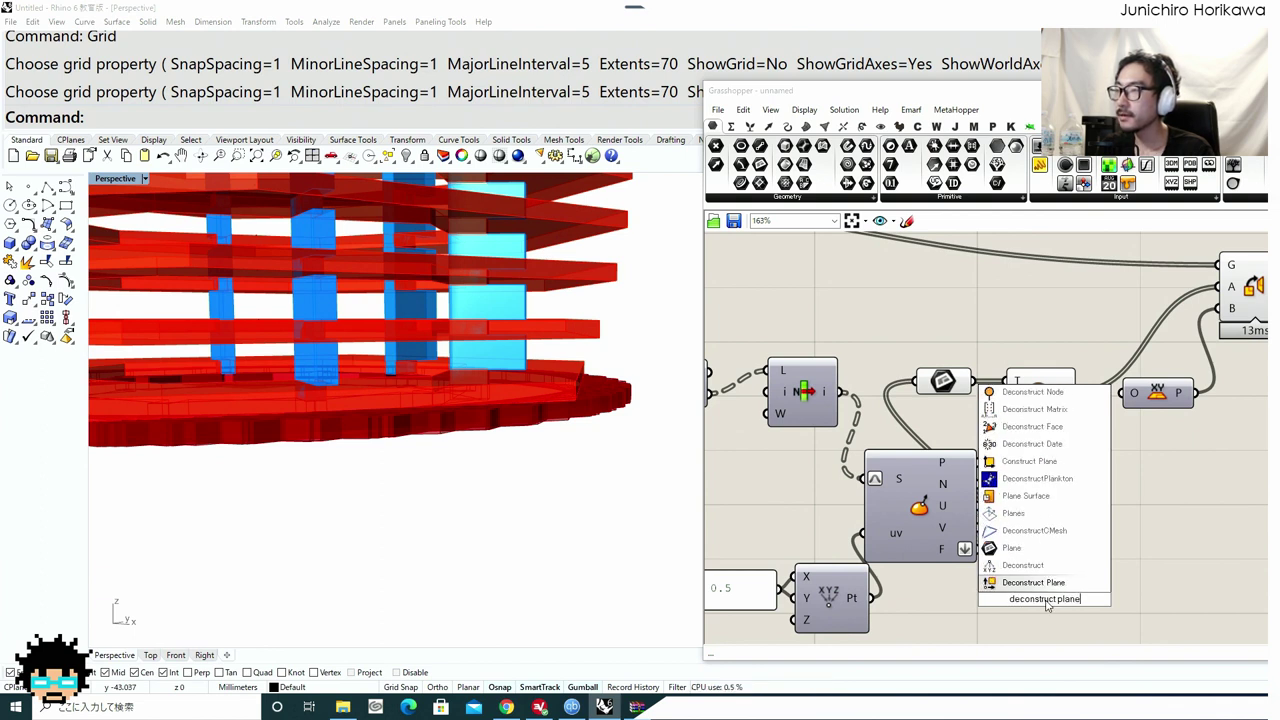
pyautogui.click(1046, 588)
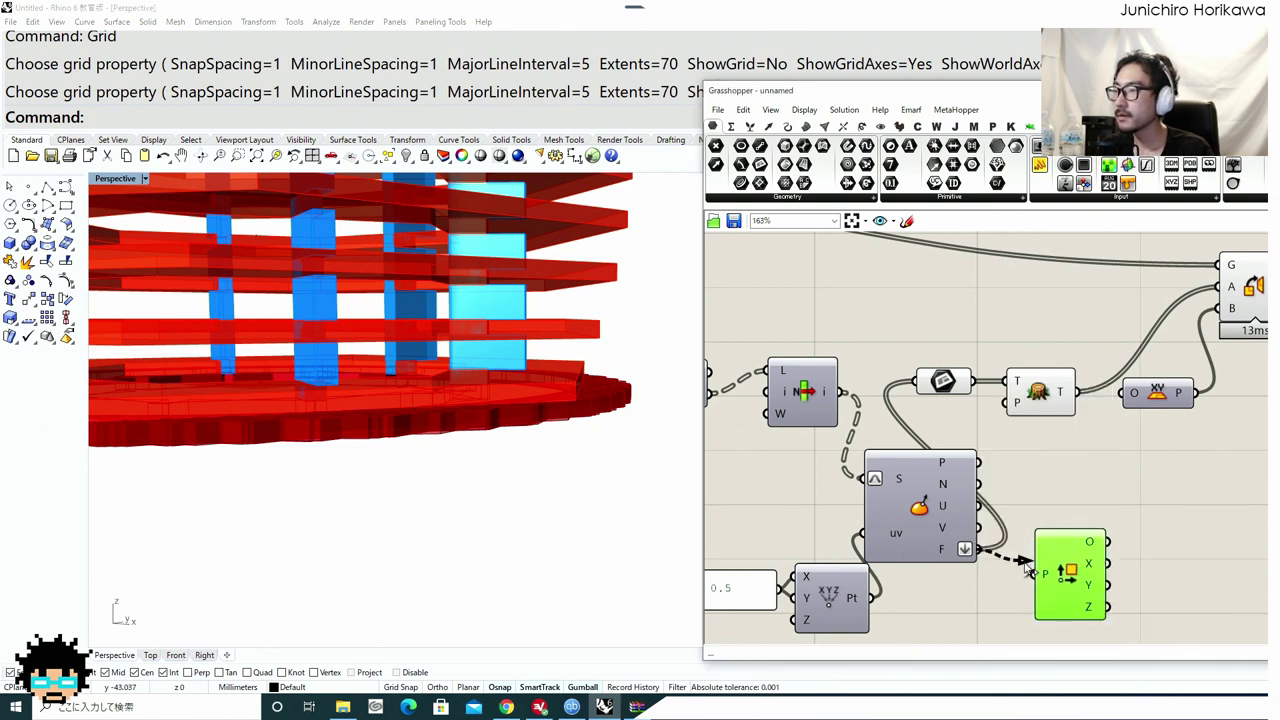
pyautogui.moveTo(1025, 567); pyautogui.dragTo(1034, 573)
pyautogui.moveTo(1085, 560); pyautogui.dragTo(1048, 529)
# Add a Construct Plane component and connect Deconstruct Plane's origin and X axis to its matching inputs.
pyautogui.doubleClick(1134, 531)
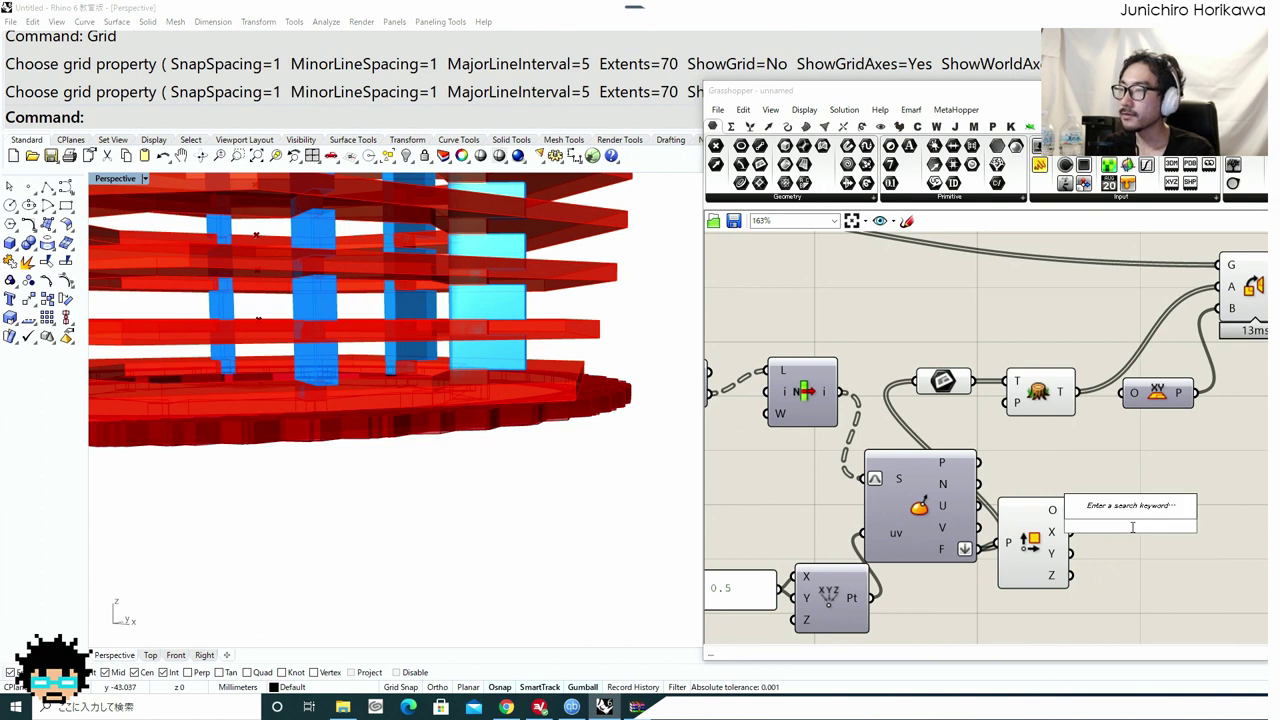
pyautogui.write('contruct pl')
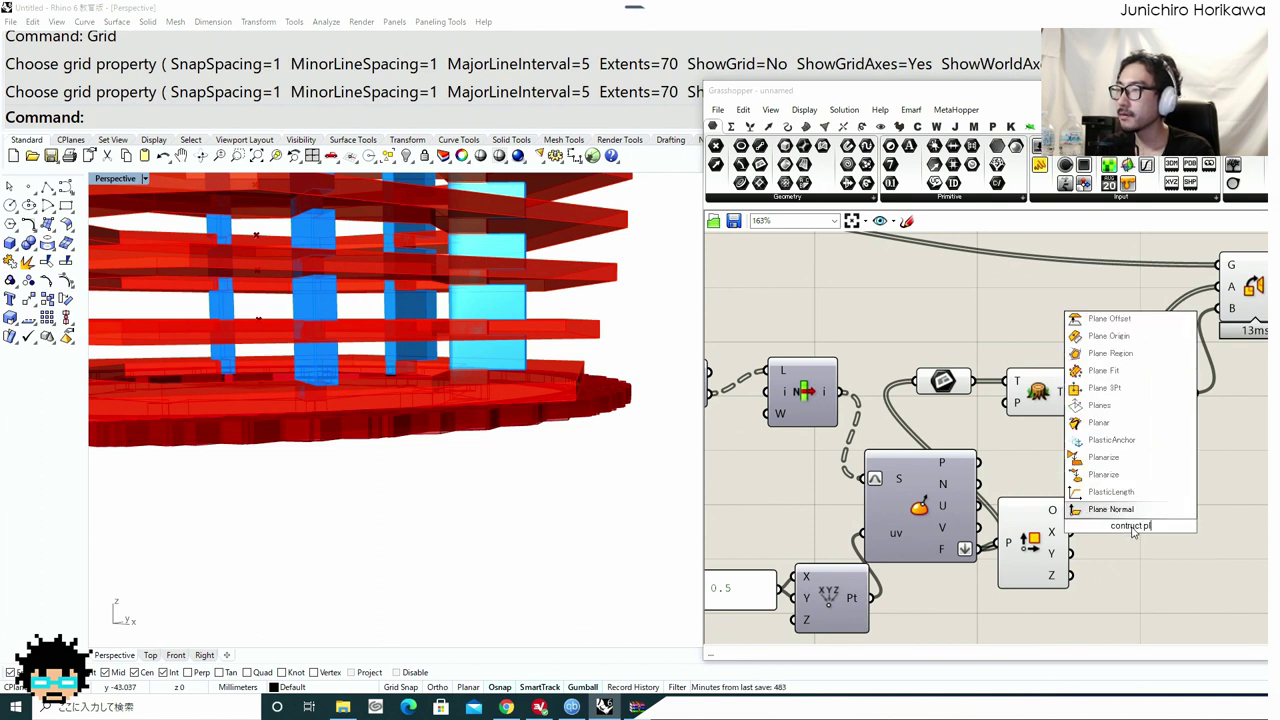
pyautogui.write('ane')
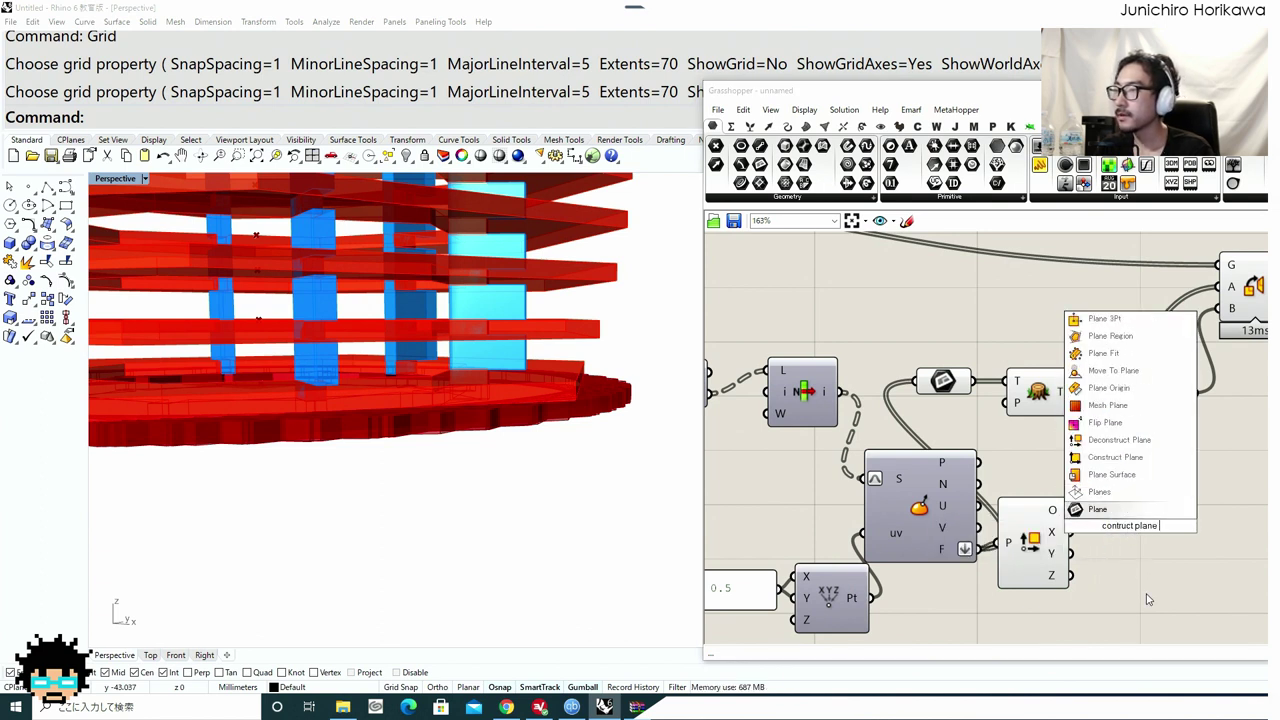
pyautogui.doubleClick(1146, 592)
pyautogui.write('constru')
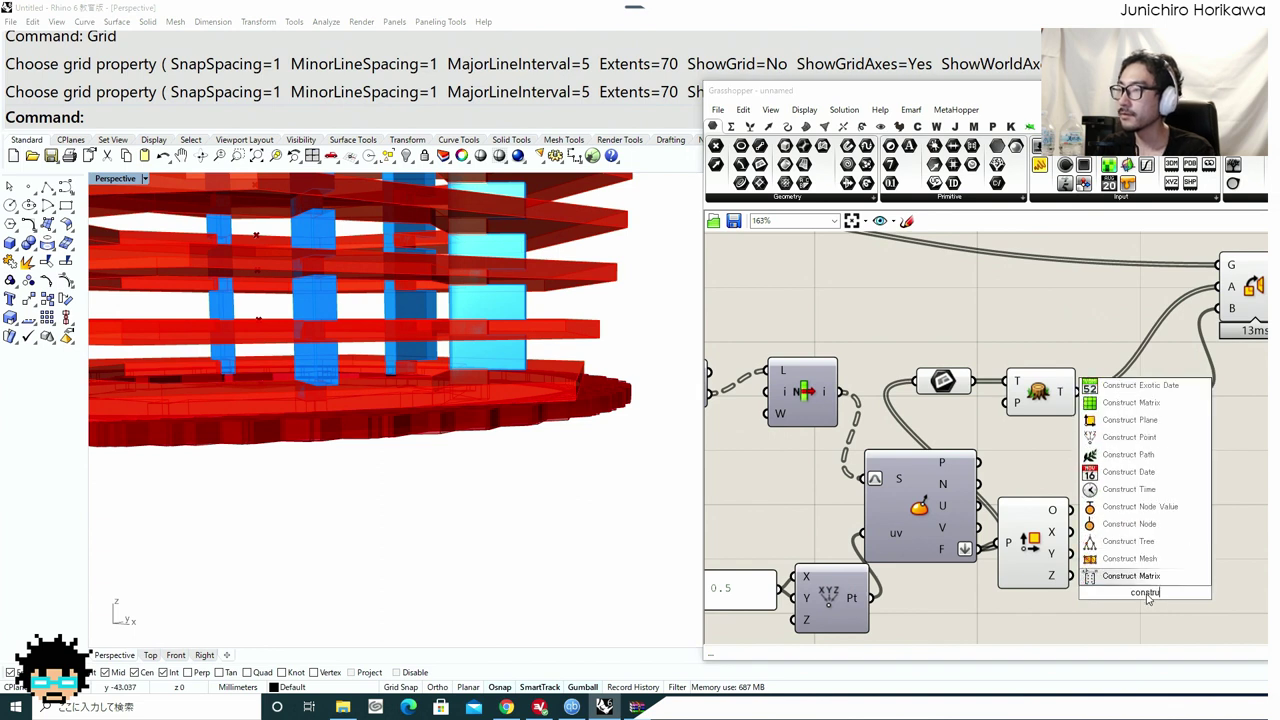
pyautogui.write('ct plane')
pyautogui.click(1138, 578)
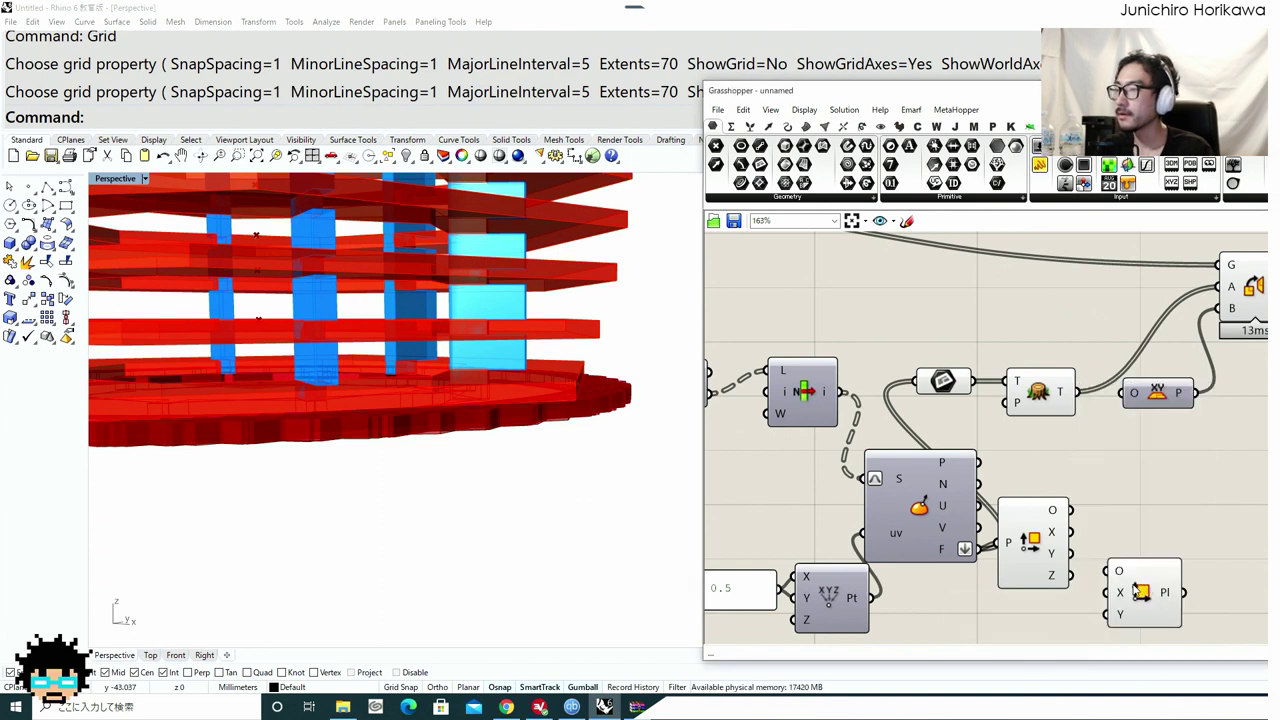
pyautogui.moveTo(1132, 586); pyautogui.dragTo(1210, 548)
pyautogui.scroll(1, 1115, 510)
# Add a Negative component between Deconstruct Plane and Construct Plane.
pyautogui.doubleClick(1134, 604)
pyautogui.write('ne')
pyautogui.click(1112, 583)
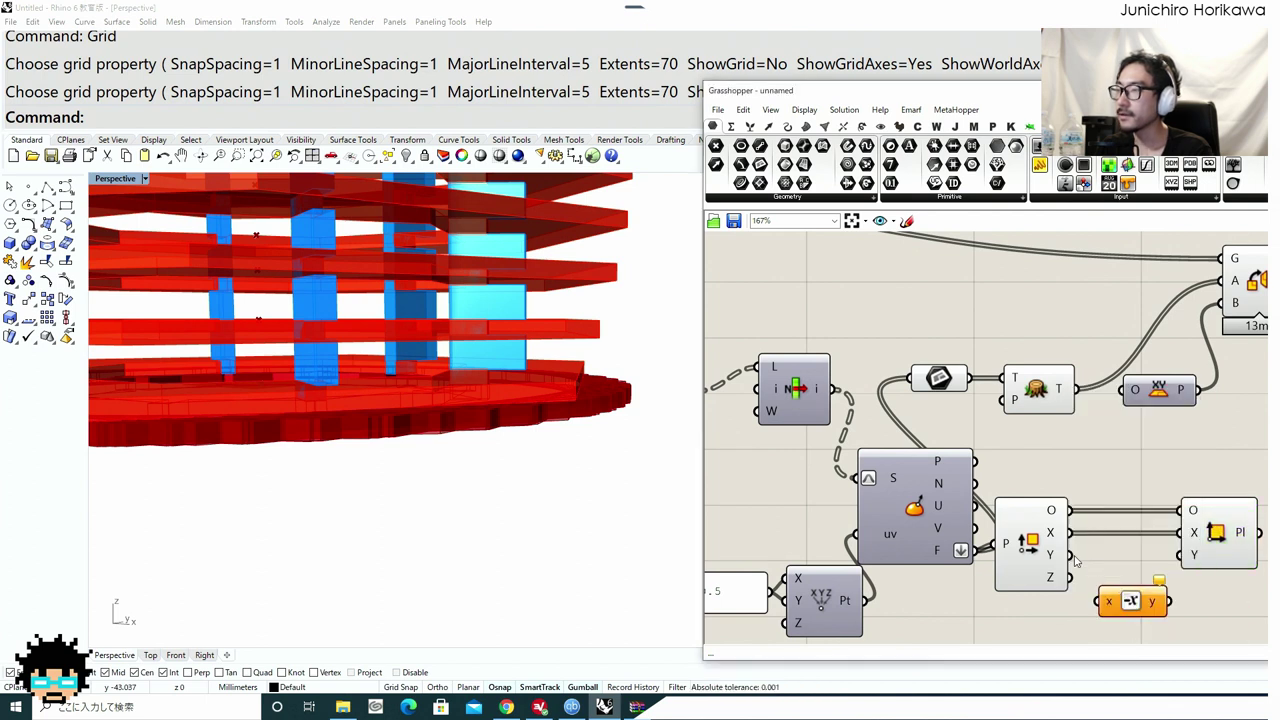
# Route Deconstruct Plane's Y axis through Negative into Construct Plane's Y input, and feed the constructed plane into Flatten Tree.
pyautogui.moveTo(1098, 592); pyautogui.dragTo(1100, 601)
pyautogui.moveTo(1131, 604); pyautogui.dragTo(1116, 567)
pyautogui.moveTo(1153, 565); pyautogui.dragTo(1183, 555)
pyautogui.moveTo(1256, 532); pyautogui.dragTo(1110, 564, button='right')
pyautogui.moveTo(1117, 567); pyautogui.dragTo(895, 419)
pyautogui.moveTo(587, 429); pyautogui.dragTo(586, 429, button='right')
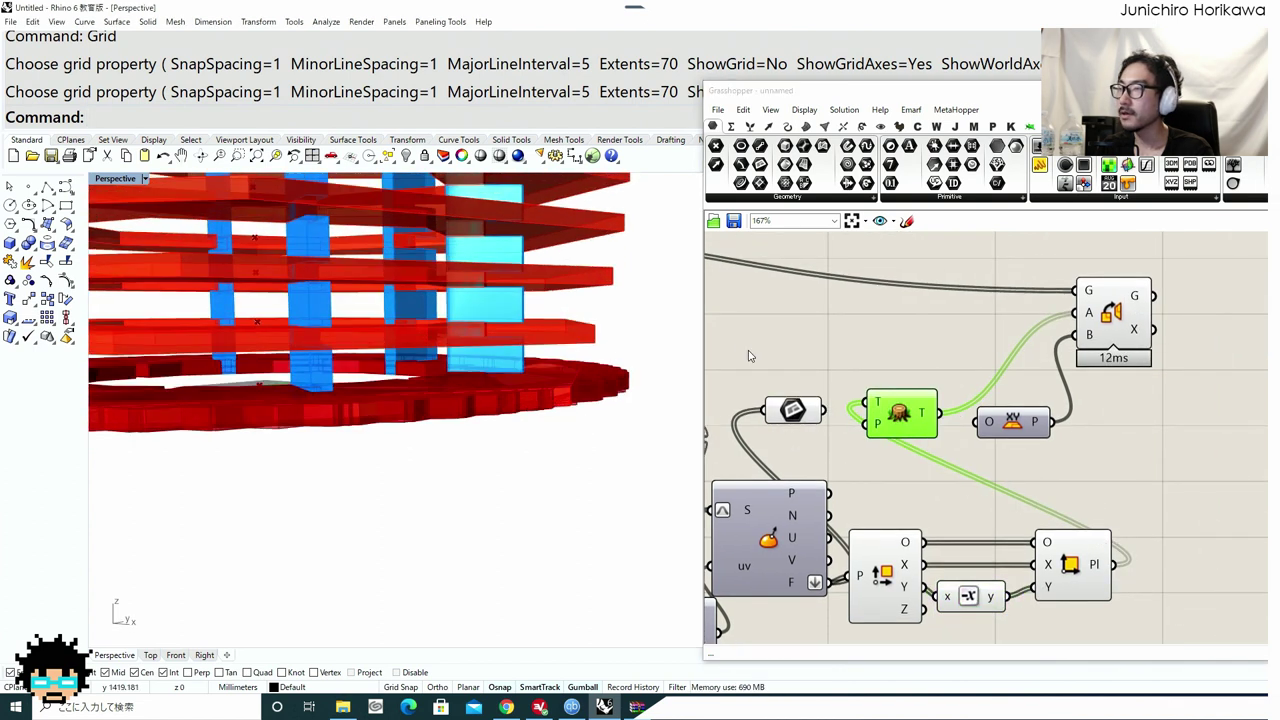
# Move Flatten Tree beside Construct Plane.
pyautogui.scroll(-2, 748, 354)
pyautogui.moveTo(849, 393); pyautogui.dragTo(1020, 481)
pyautogui.moveTo(969, 532); pyautogui.dragTo(1046, 519, button='right')
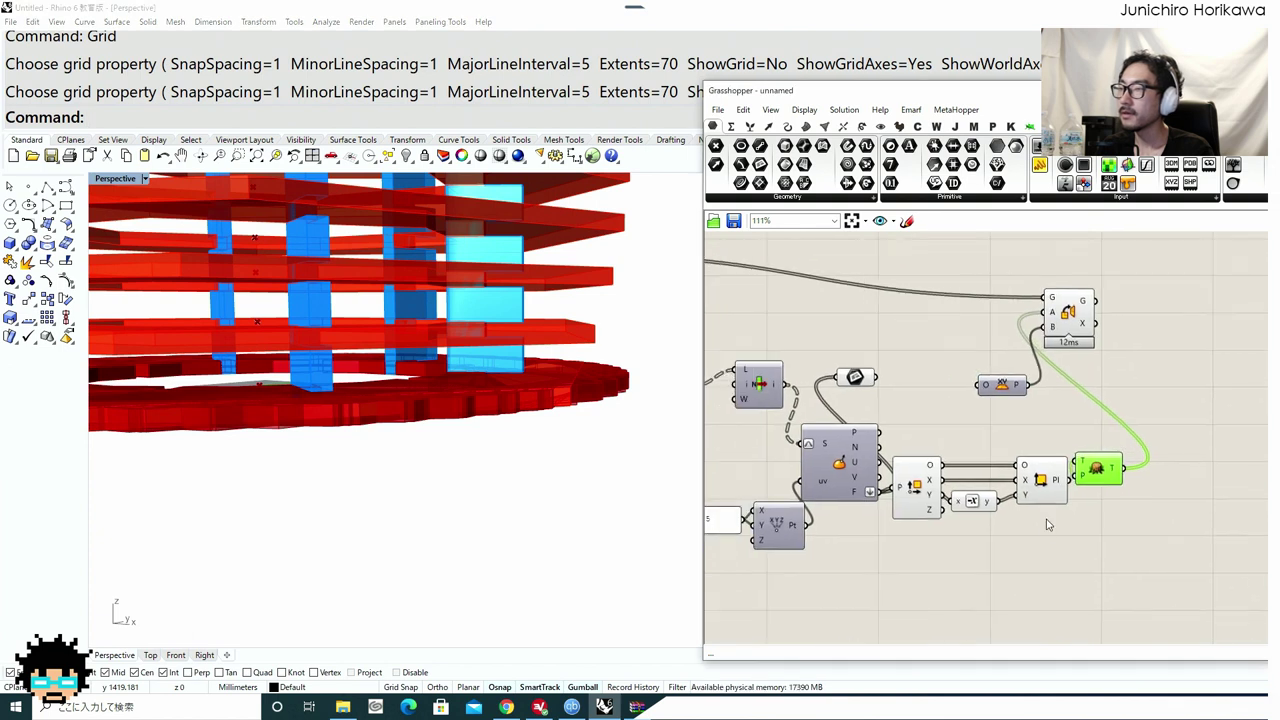
# Turn off the preview of Deconstruct Plane, Negative, Construct Plane and the Plane parameter.
pyautogui.moveTo(1050, 558); pyautogui.dragTo(932, 471)
pyautogui.middleClick(934, 535)
pyautogui.click(981, 495)
pyautogui.moveTo(940, 388); pyautogui.dragTo(871, 439)
pyautogui.middleClick(886, 429)
pyautogui.click(928, 391)
# Move Orient and XY Plane next to Flatten Tree at the end of the plane chain.
pyautogui.moveTo(1067, 313); pyautogui.dragTo(1162, 428)
pyautogui.moveTo(1179, 415); pyautogui.dragTo(1041, 418, button='right')
pyautogui.scroll(3, 1041, 418)
pyautogui.moveTo(724, 363); pyautogui.dragTo(893, 449)
pyautogui.moveTo(989, 449); pyautogui.dragTo(1006, 475)
pyautogui.scroll(-2, 1003, 440)
pyautogui.scroll(-2, 1005, 447)
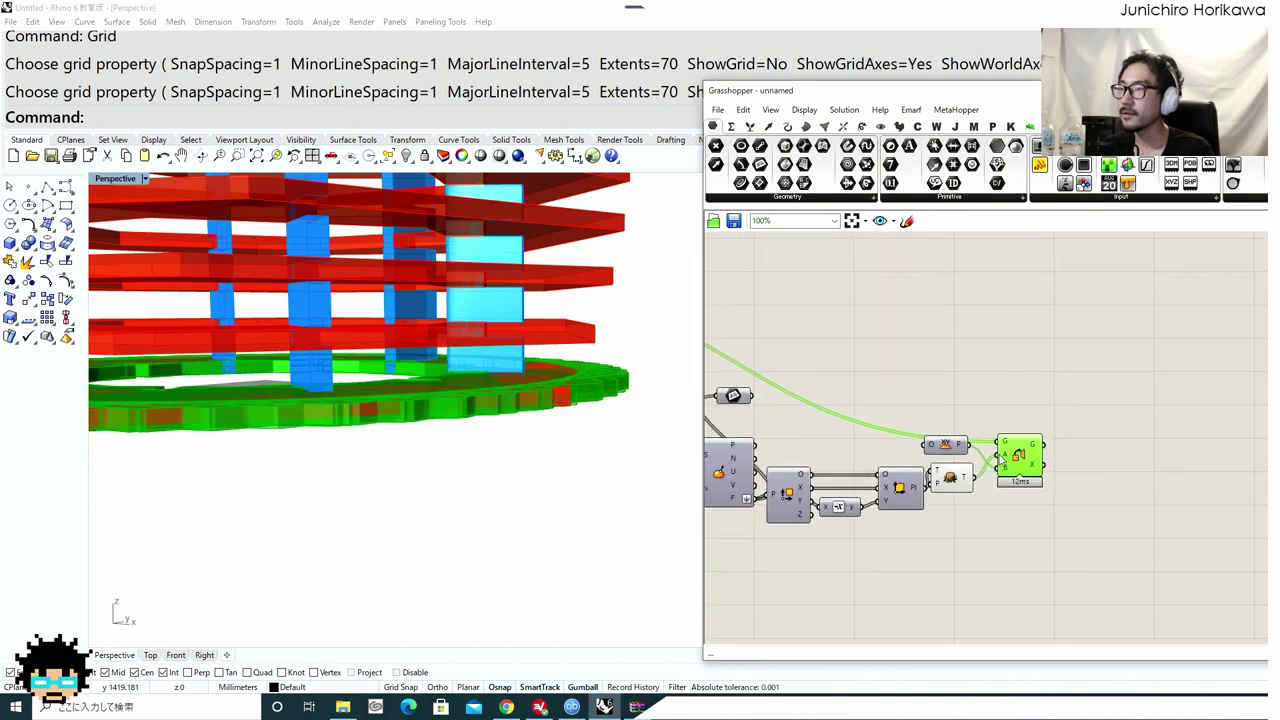
pyautogui.scroll(-8, 440, 417)
pyautogui.moveTo(403, 374); pyautogui.dragTo(463, 420, button='right')
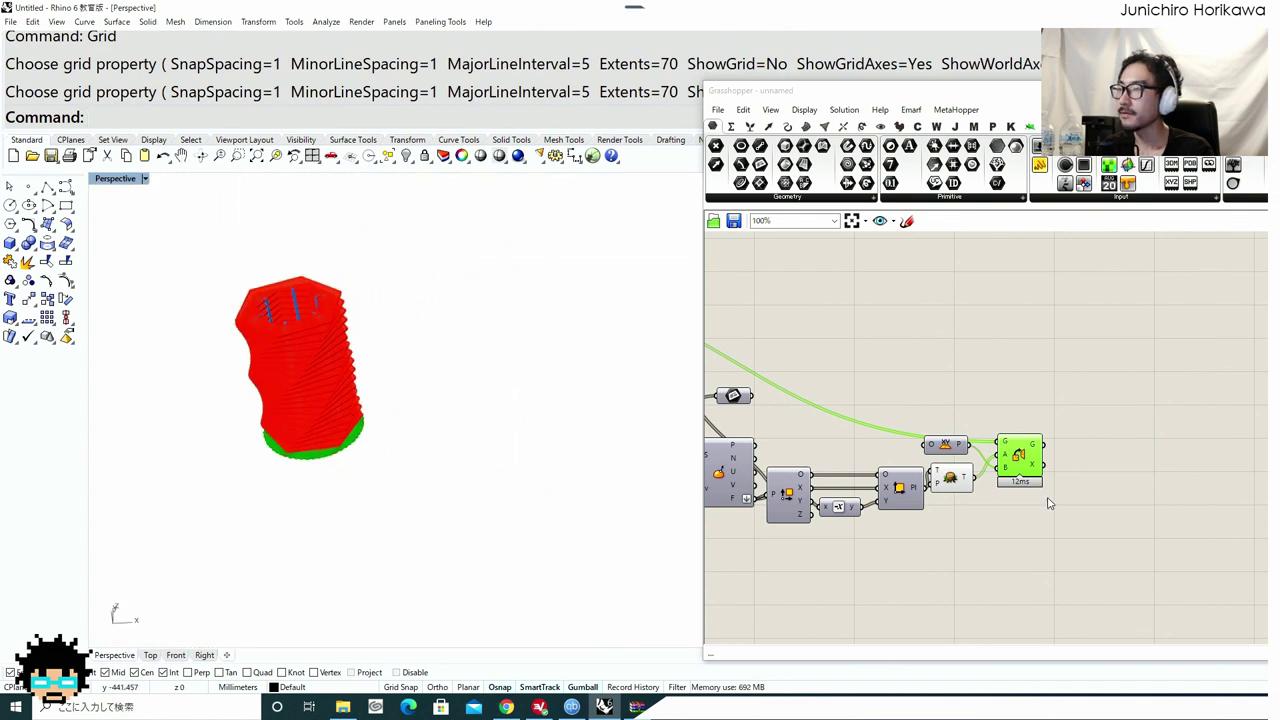
# Space out XY Plane, Flatten Tree and Orient so their wires are easy to follow.
pyautogui.moveTo(1028, 477); pyautogui.dragTo(942, 480, button='right')
pyautogui.scroll(3, 942, 480)
pyautogui.moveTo(814, 422); pyautogui.dragTo(824, 431)
pyautogui.moveTo(817, 478); pyautogui.dragTo(816, 507)
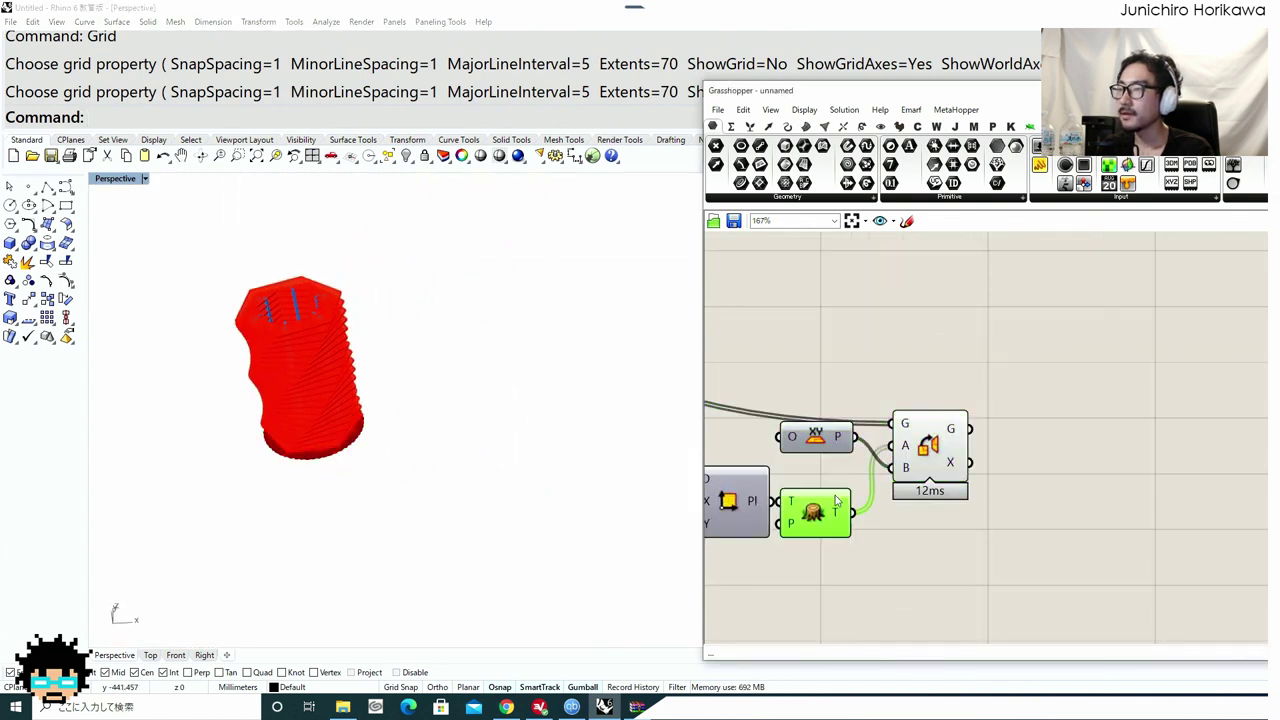
pyautogui.moveTo(851, 442); pyautogui.dragTo(853, 453)
pyautogui.moveTo(930, 456); pyautogui.dragTo(950, 443)
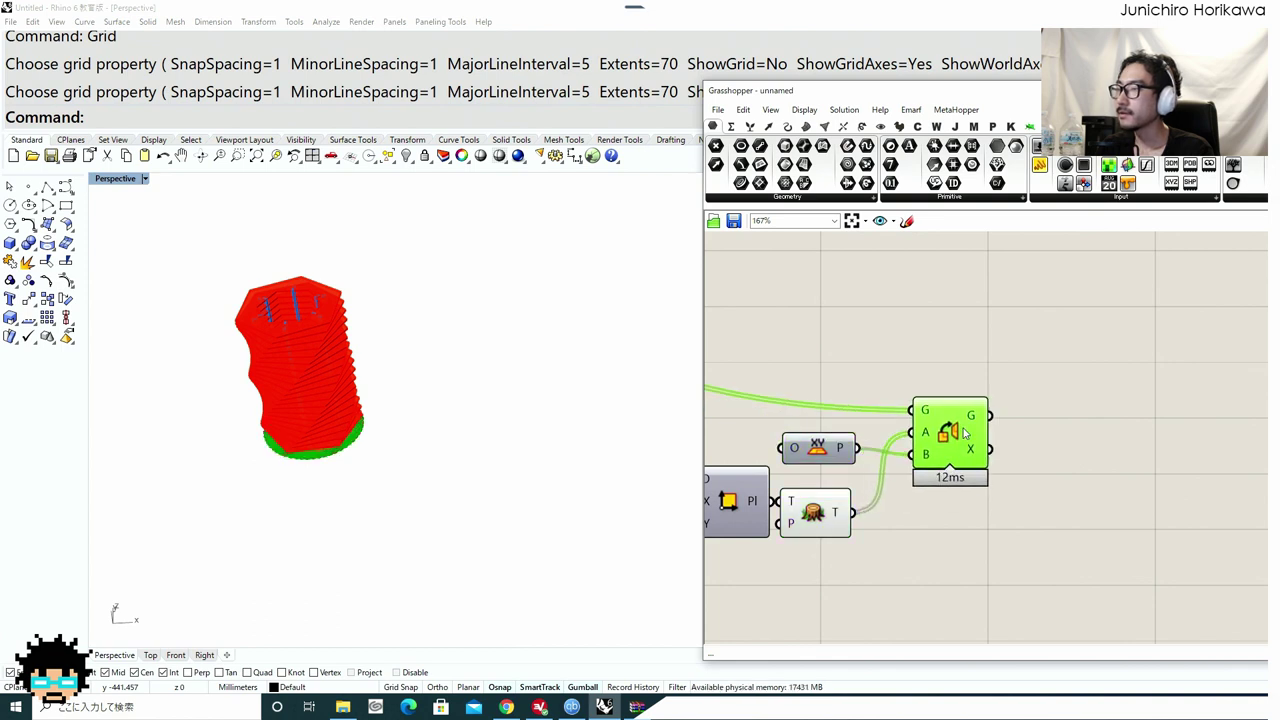
pyautogui.doubleClick(1091, 477)
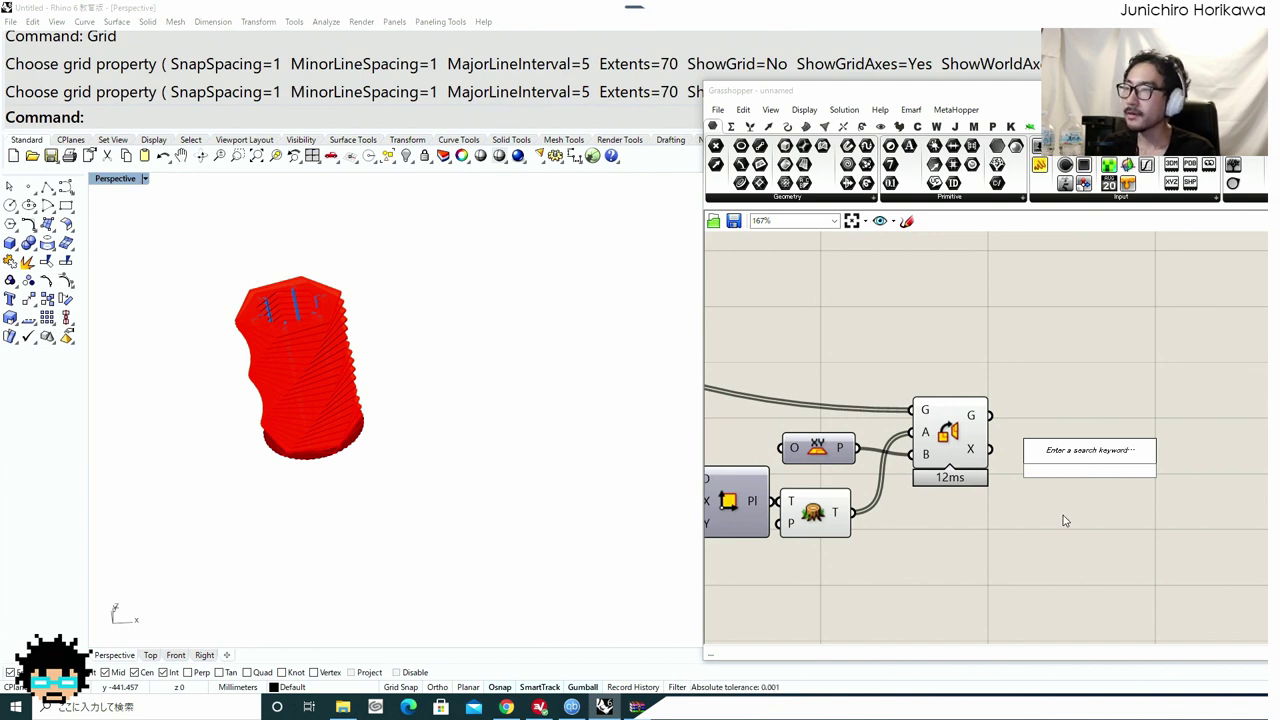
pyautogui.click(1046, 546)
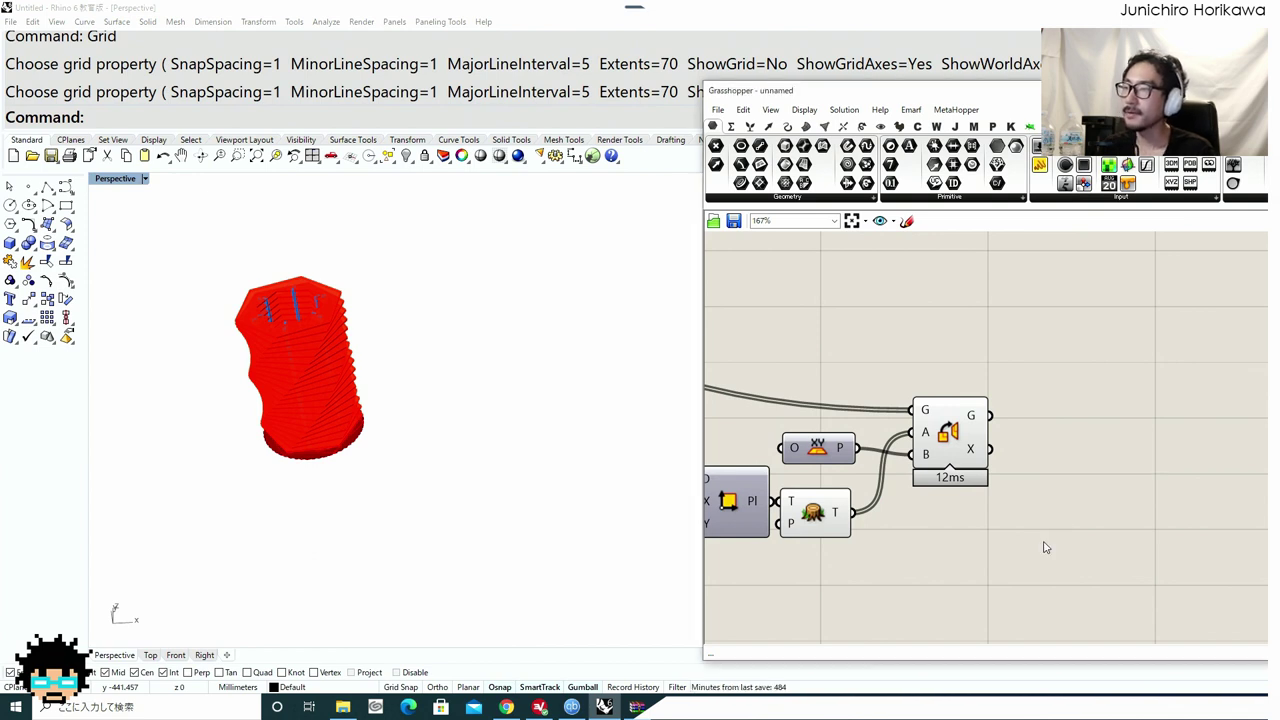
pyautogui.scroll(-6, 1126, 517)
pyautogui.moveTo(1155, 487); pyautogui.dragTo(912, 503, button='right')
pyautogui.scroll(6, 880, 498)
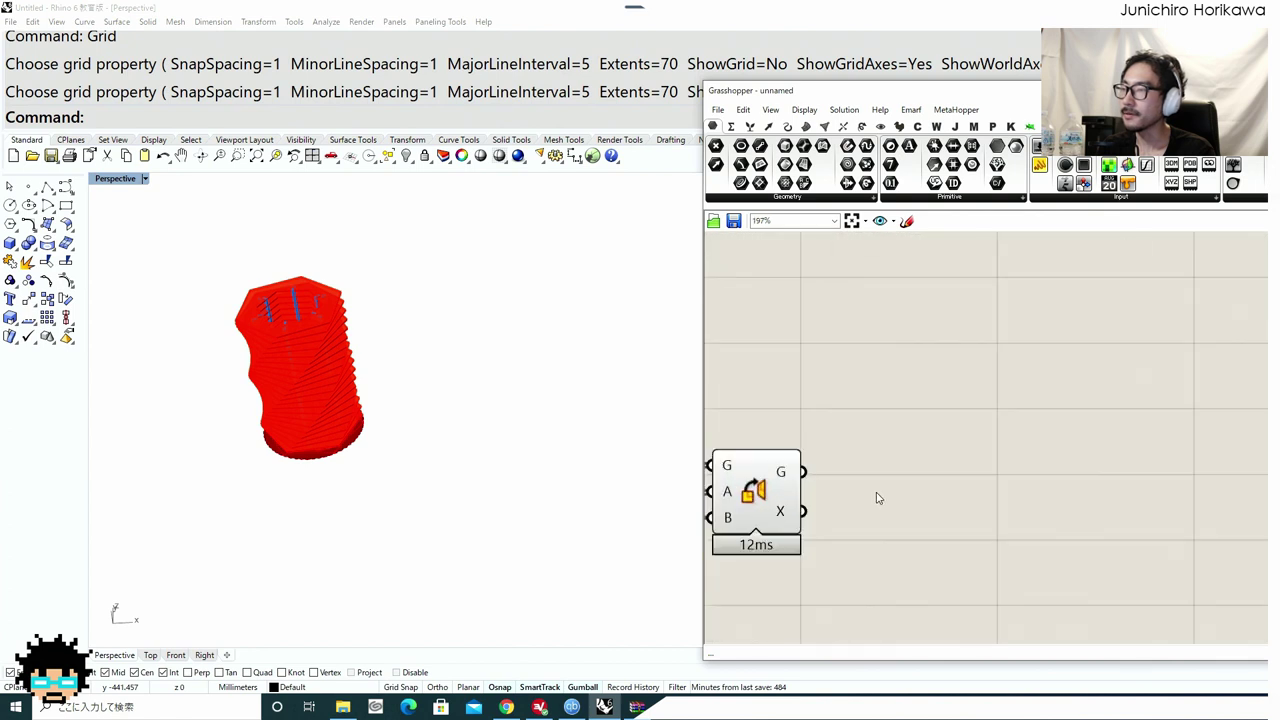
pyautogui.moveTo(760, 490); pyautogui.dragTo(832, 488, button='right')
pyautogui.moveTo(866, 469)
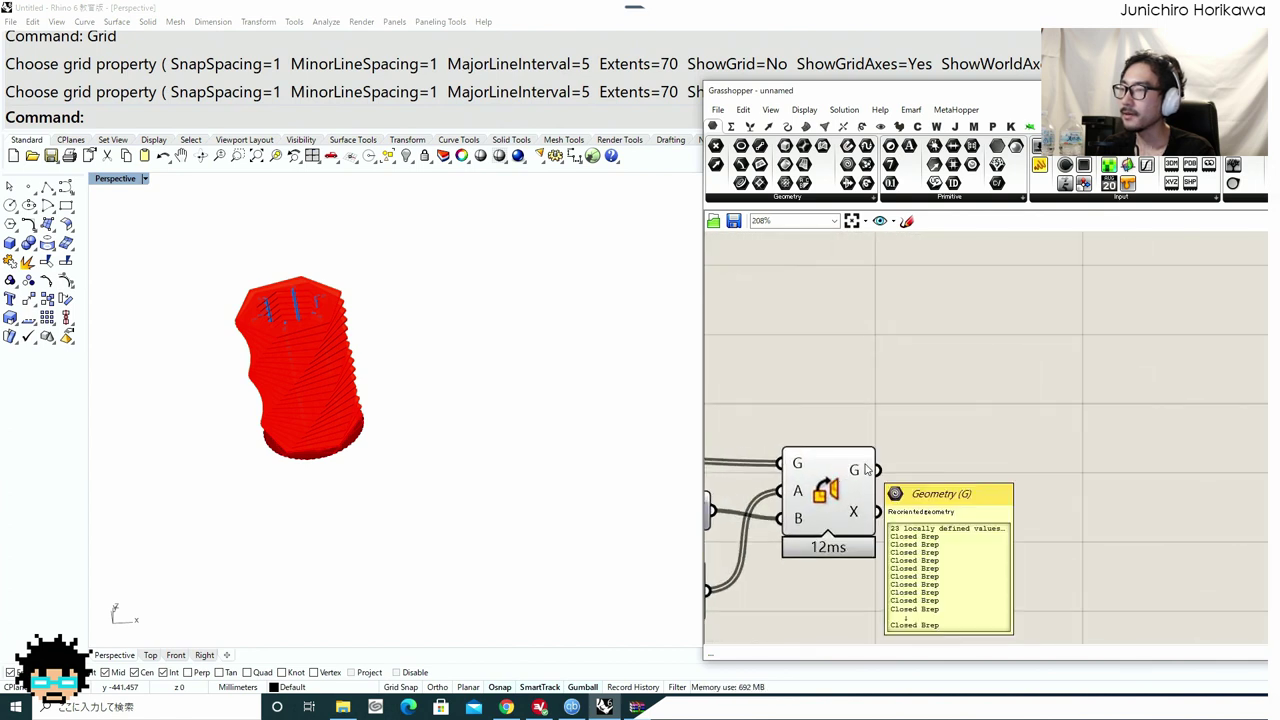
pyautogui.doubleClick(982, 474)
pyautogui.write('bounding')
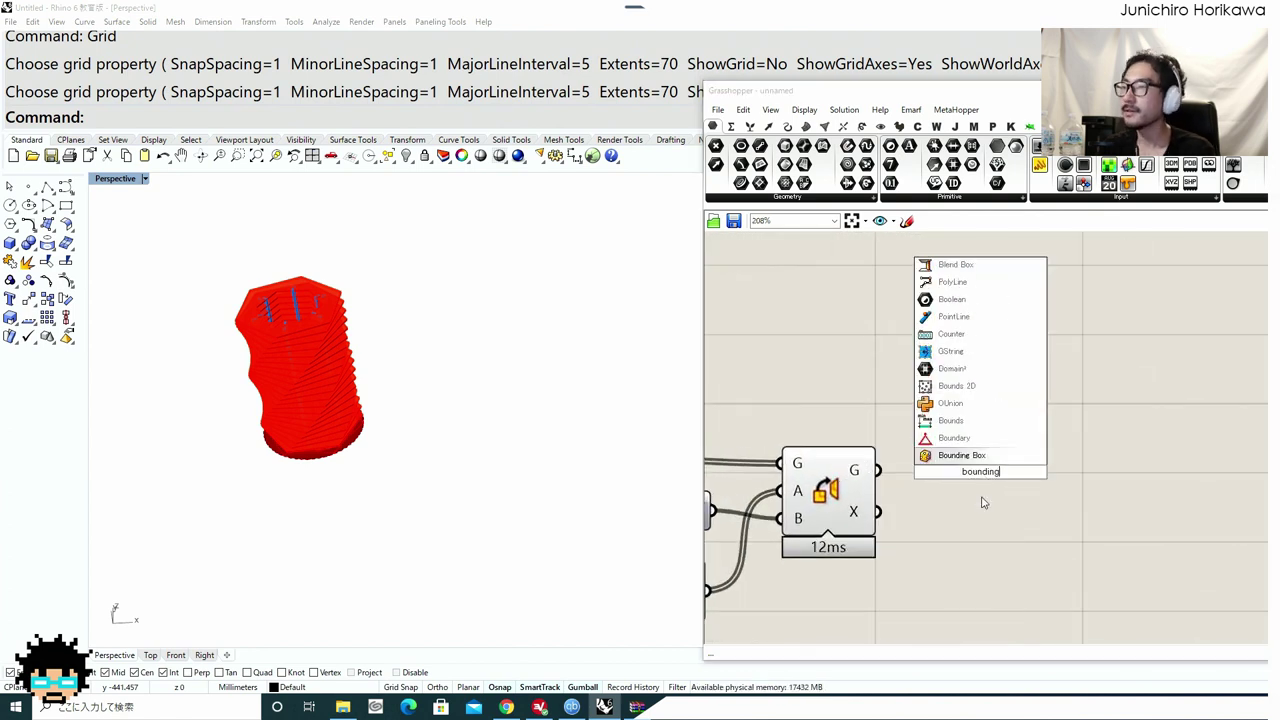
# Add a Box Corners component beside Orient and connect Orient's geometry output to its box input.
pyautogui.doubleClick(971, 515)
pyautogui.write('boundi')
pyautogui.press('BackSpace')
pyautogui.press('BackSpace')
pyautogui.press('BackSpace')
pyautogui.press('BackSpace')
pyautogui.press('BackSpace')
pyautogui.press('BackSpace')
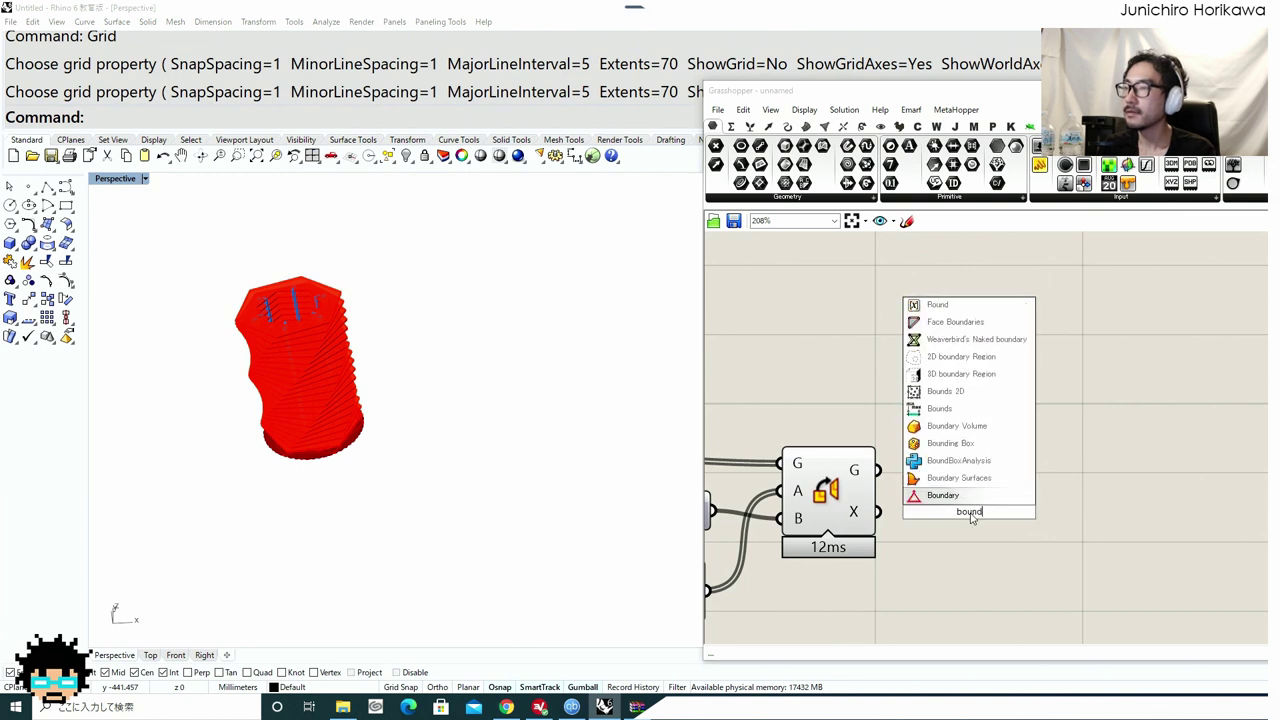
pyautogui.write('box')
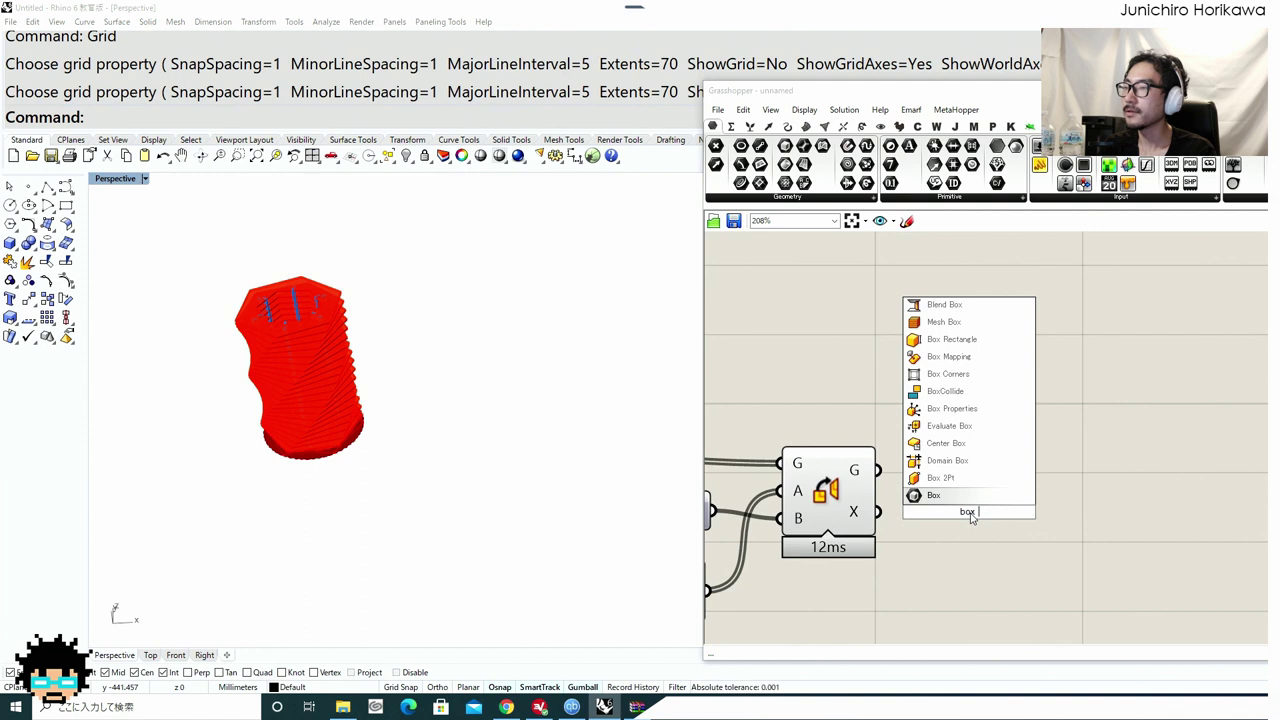
pyautogui.write(' conr')
pyautogui.press('BackSpace')
pyautogui.press('BackSpace')
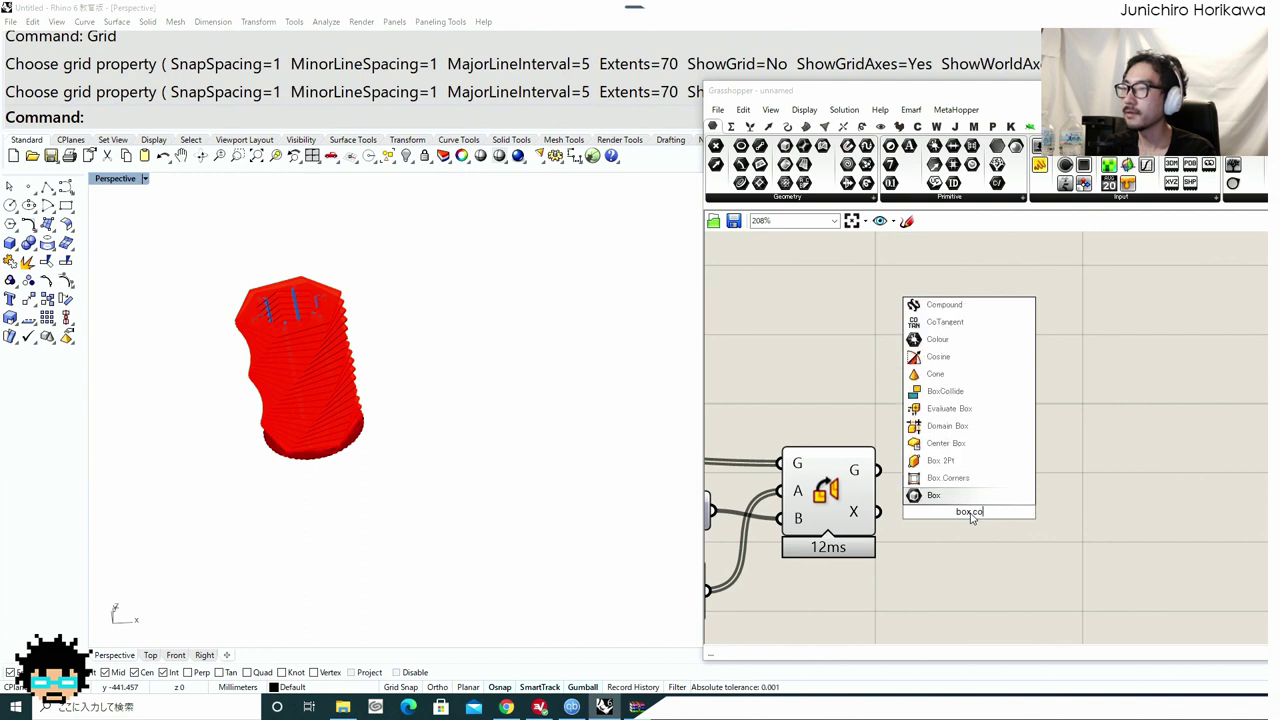
pyautogui.write('rner')
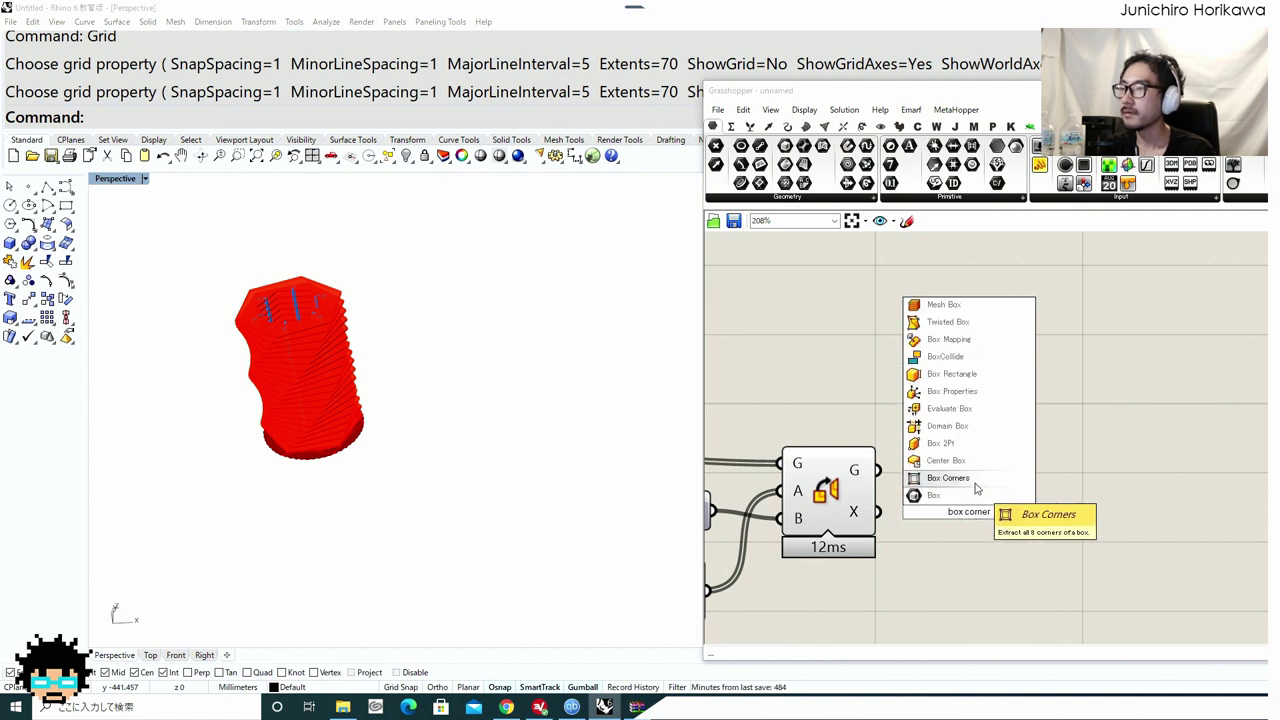
pyautogui.click(960, 478)
pyautogui.moveTo(877, 470); pyautogui.dragTo(920, 513)
pyautogui.moveTo(992, 421)
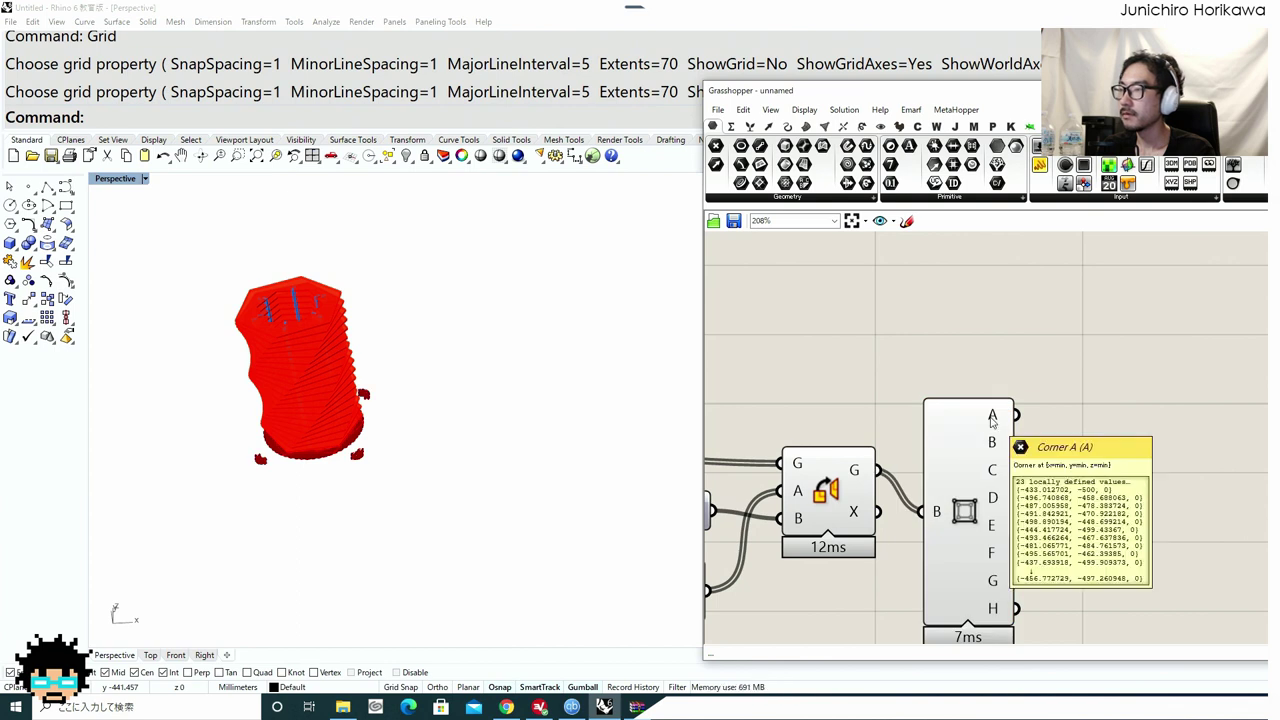
pyautogui.moveTo(978, 596); pyautogui.dragTo(972, 573)
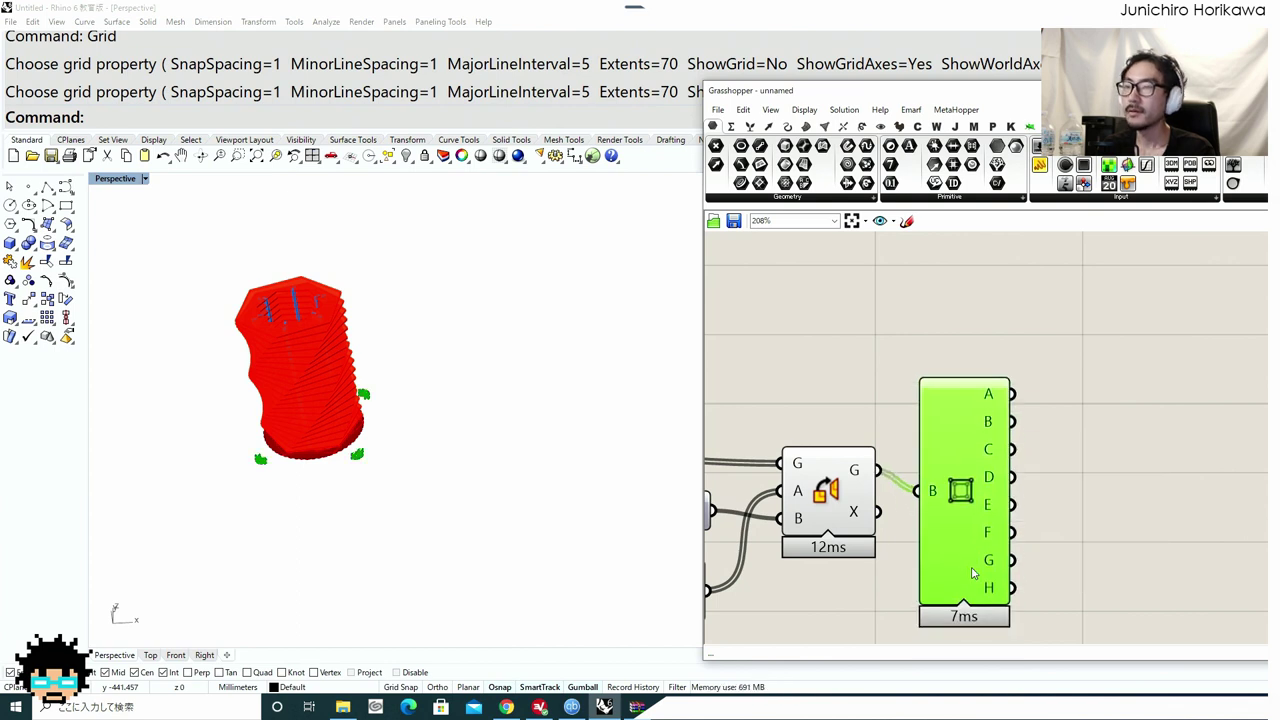
# Add a Distance component beside Box Corners and connect corners A and B to its two point inputs.
pyautogui.moveTo(1132, 513); pyautogui.dragTo(1049, 514, button='right')
pyautogui.doubleClick(1049, 515)
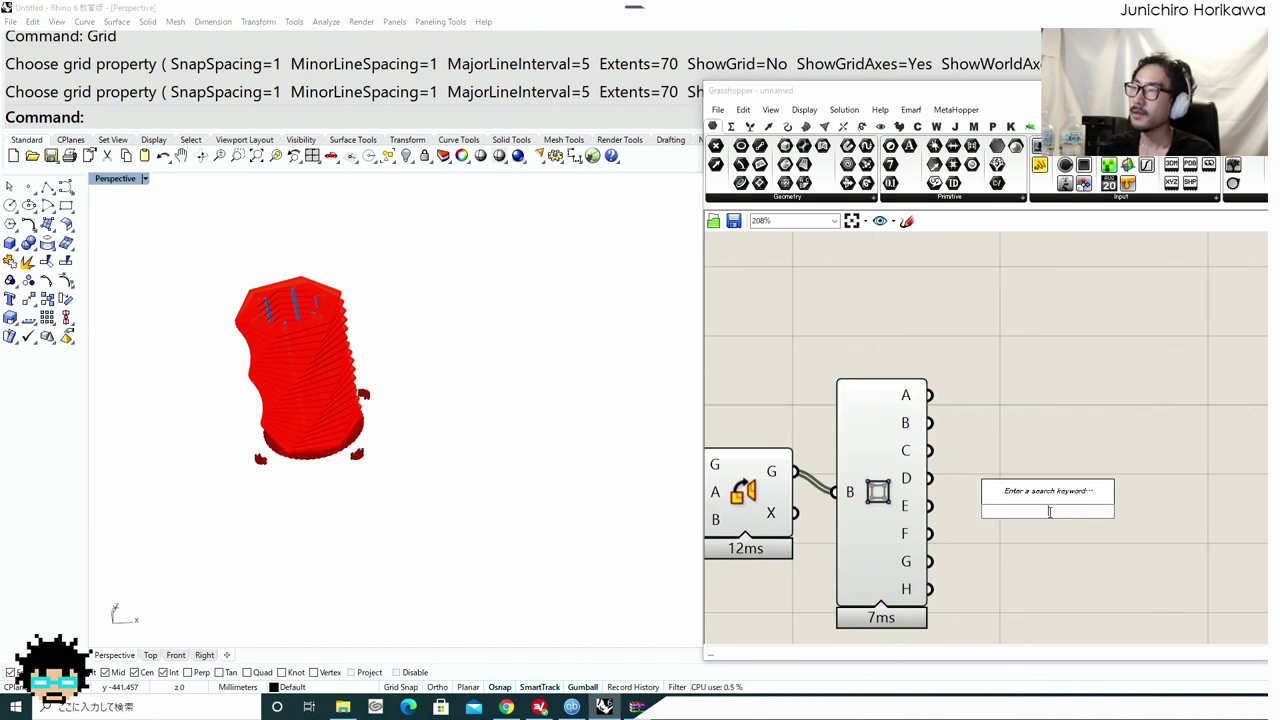
pyautogui.write('distace')
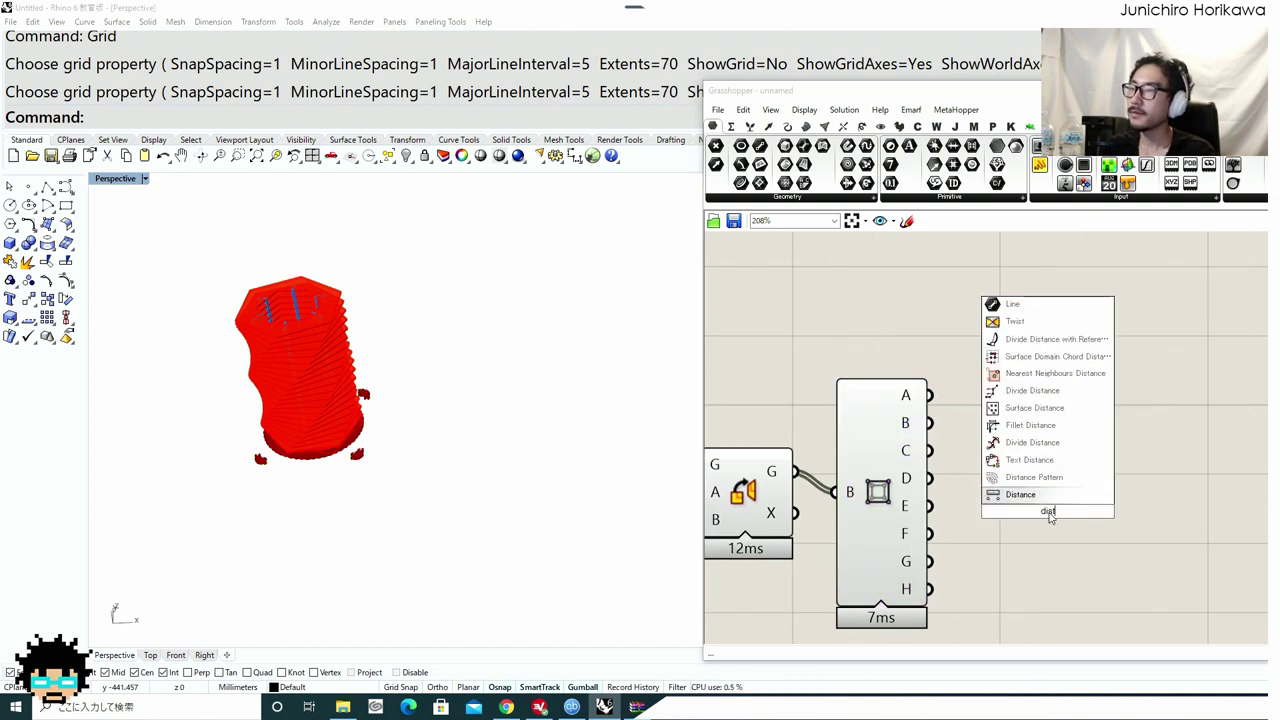
pyautogui.click(1037, 496)
pyautogui.moveTo(1045, 505); pyautogui.dragTo(1038, 444)
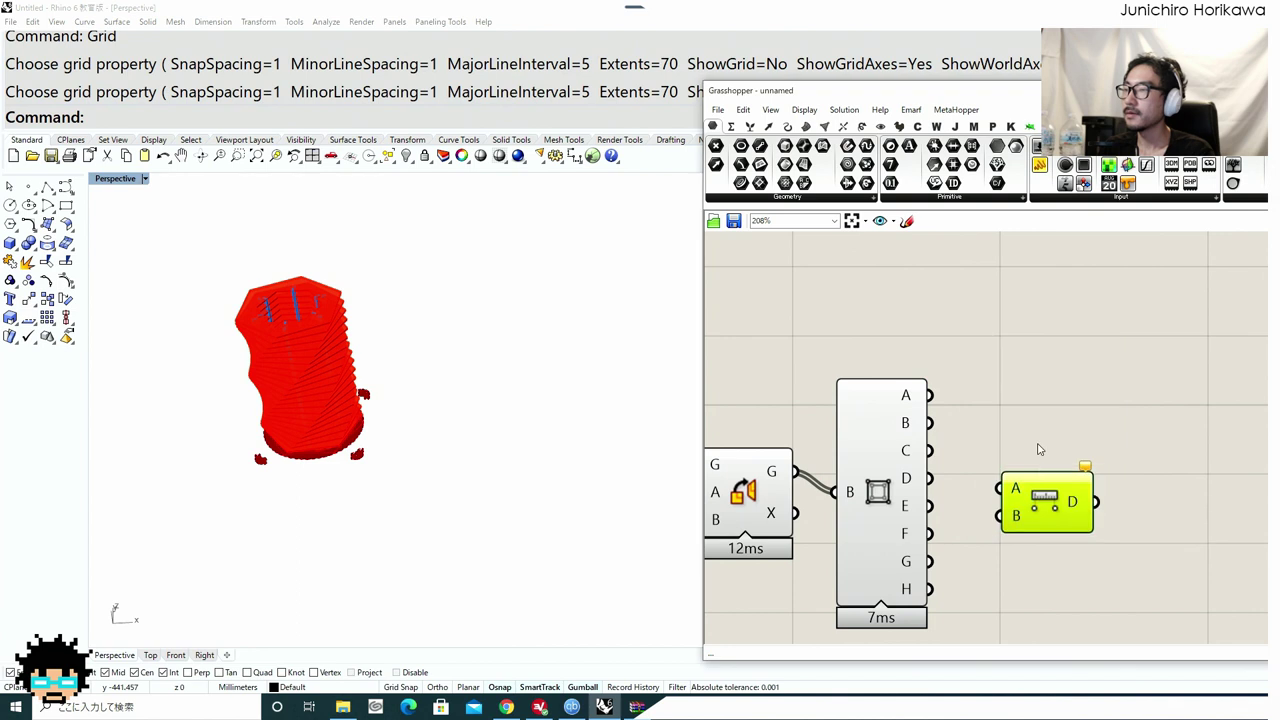
pyautogui.moveTo(916, 397); pyautogui.dragTo(979, 423)
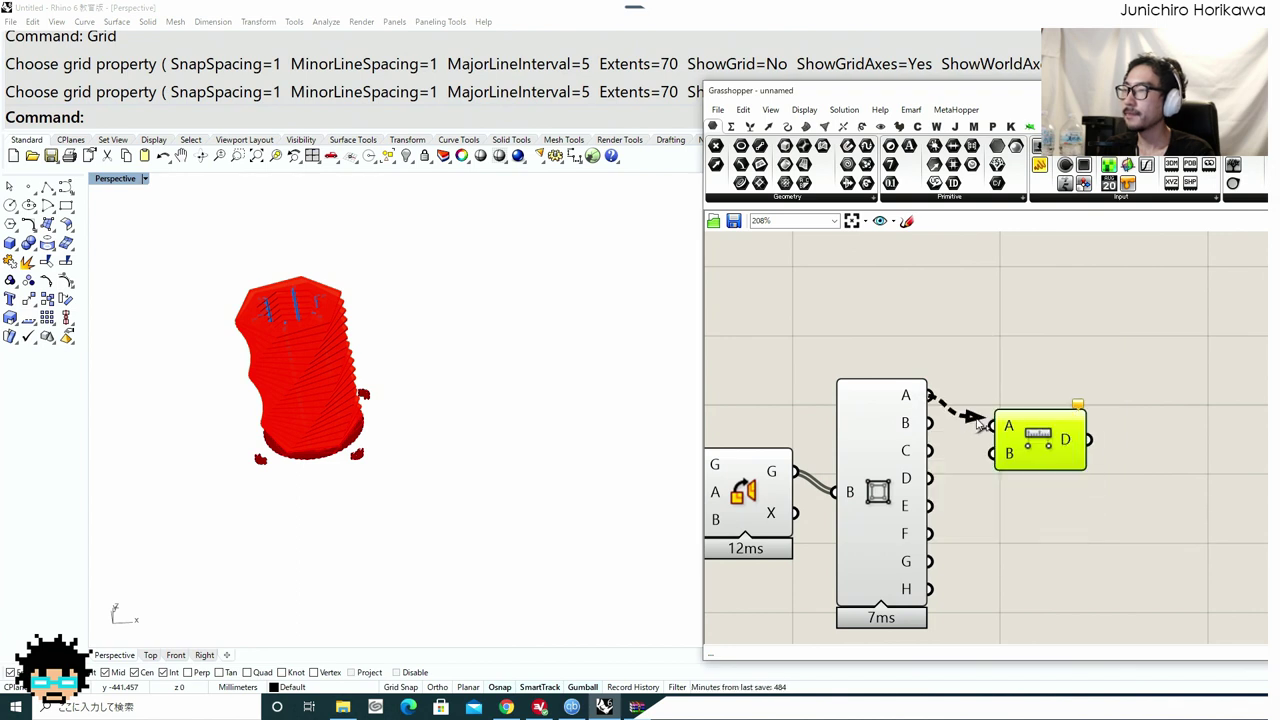
pyautogui.moveTo(914, 432)
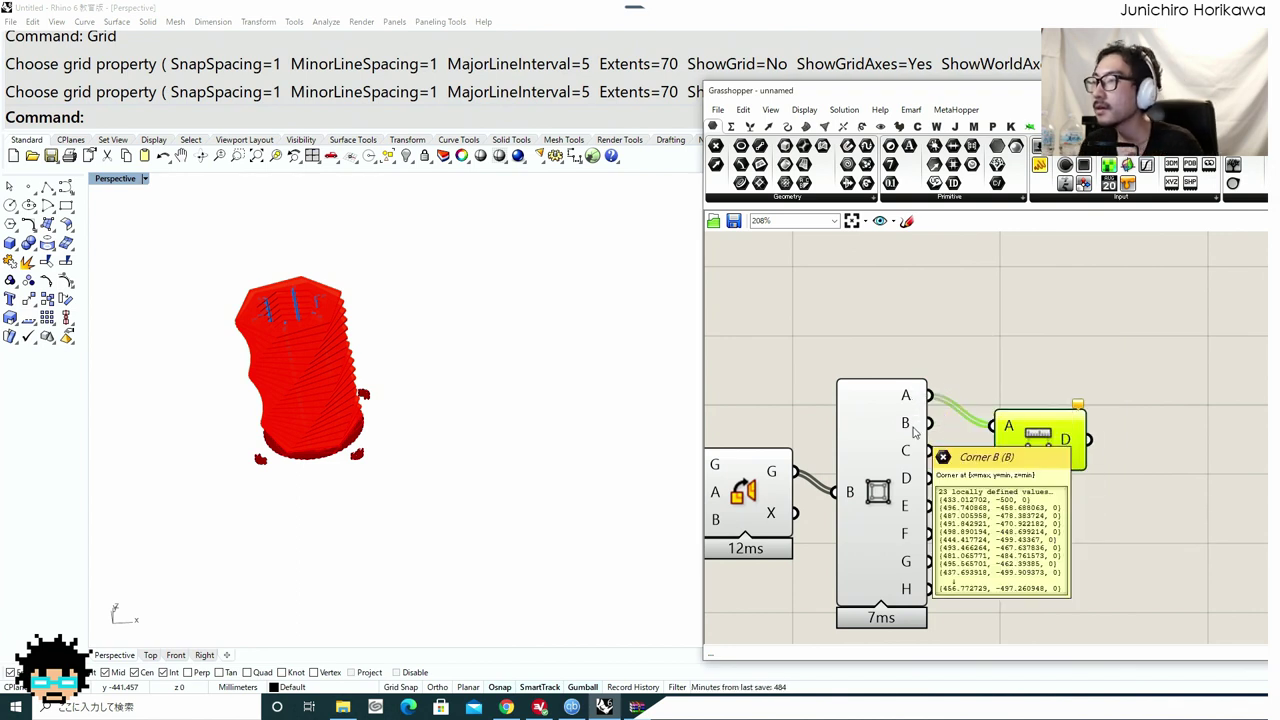
pyautogui.moveTo(930, 424); pyautogui.dragTo(1001, 425)
pyautogui.moveTo(1040, 413)
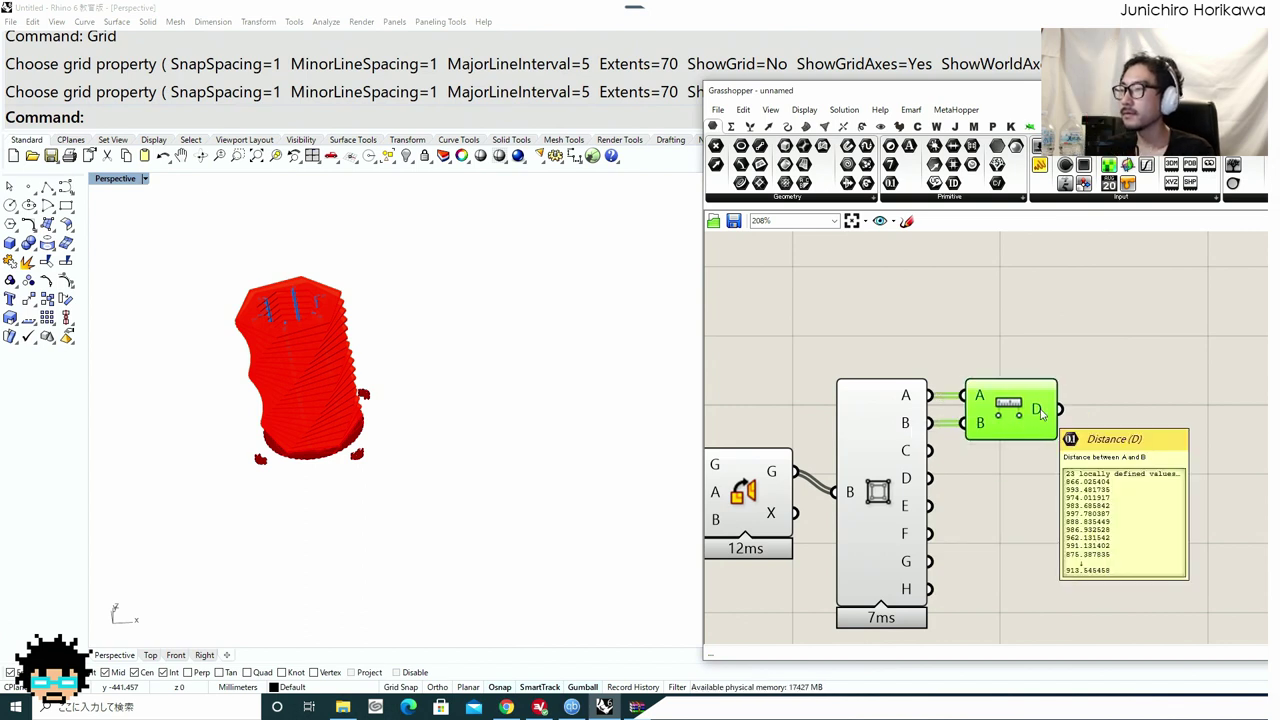
# Add a Consecutive Domains component to the canvas above Distance.
pyautogui.moveTo(1043, 302); pyautogui.dragTo(948, 358, button='right')
pyautogui.doubleClick(949, 358)
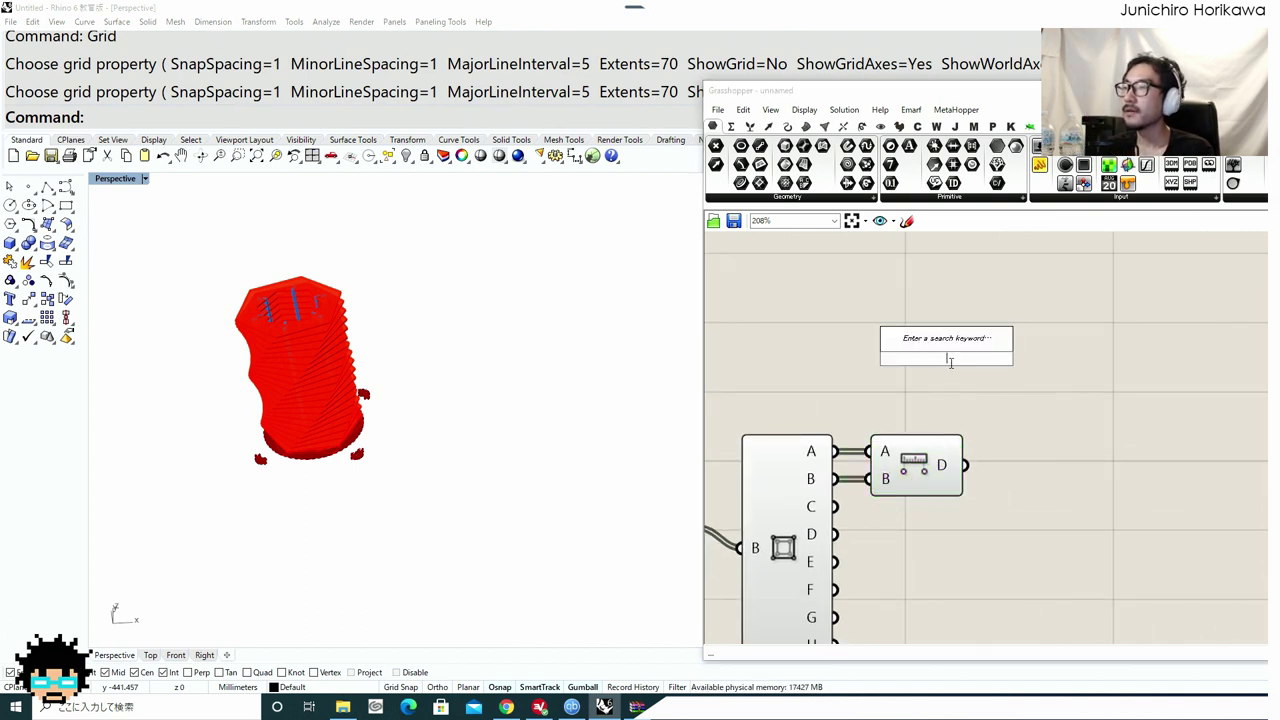
pyautogui.press('Escape')
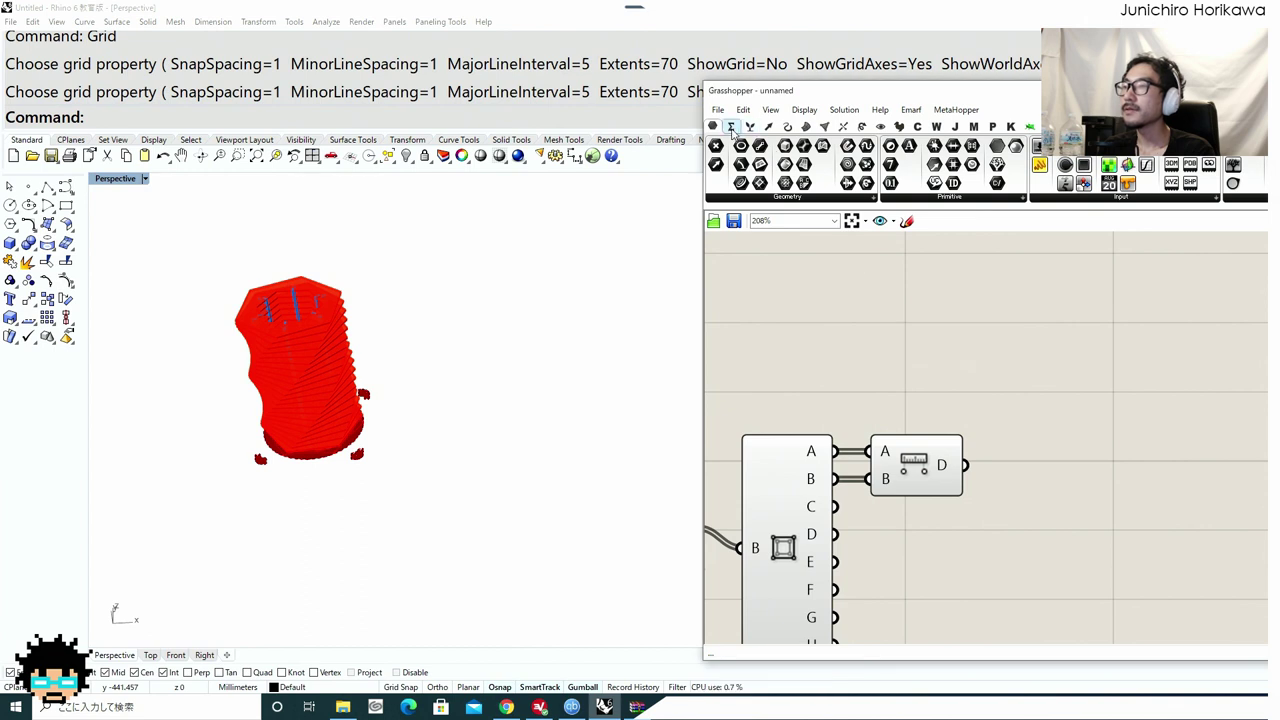
pyautogui.click(731, 128)
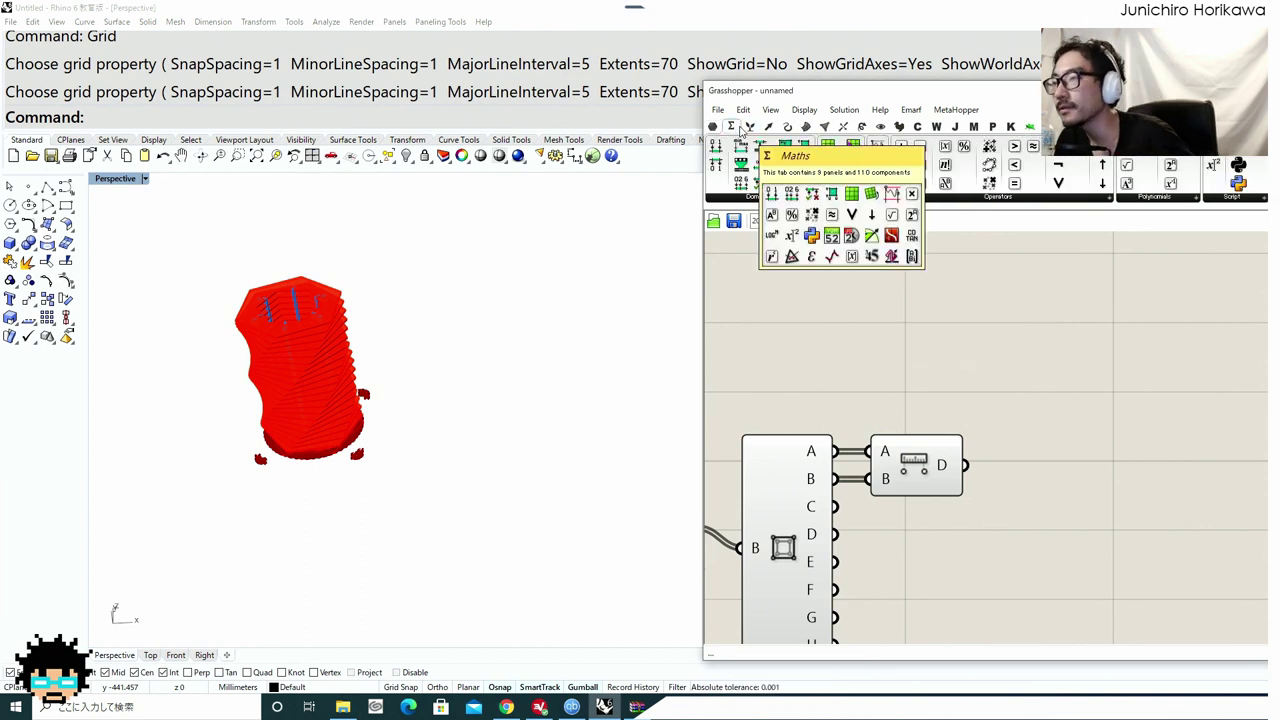
pyautogui.click(760, 196)
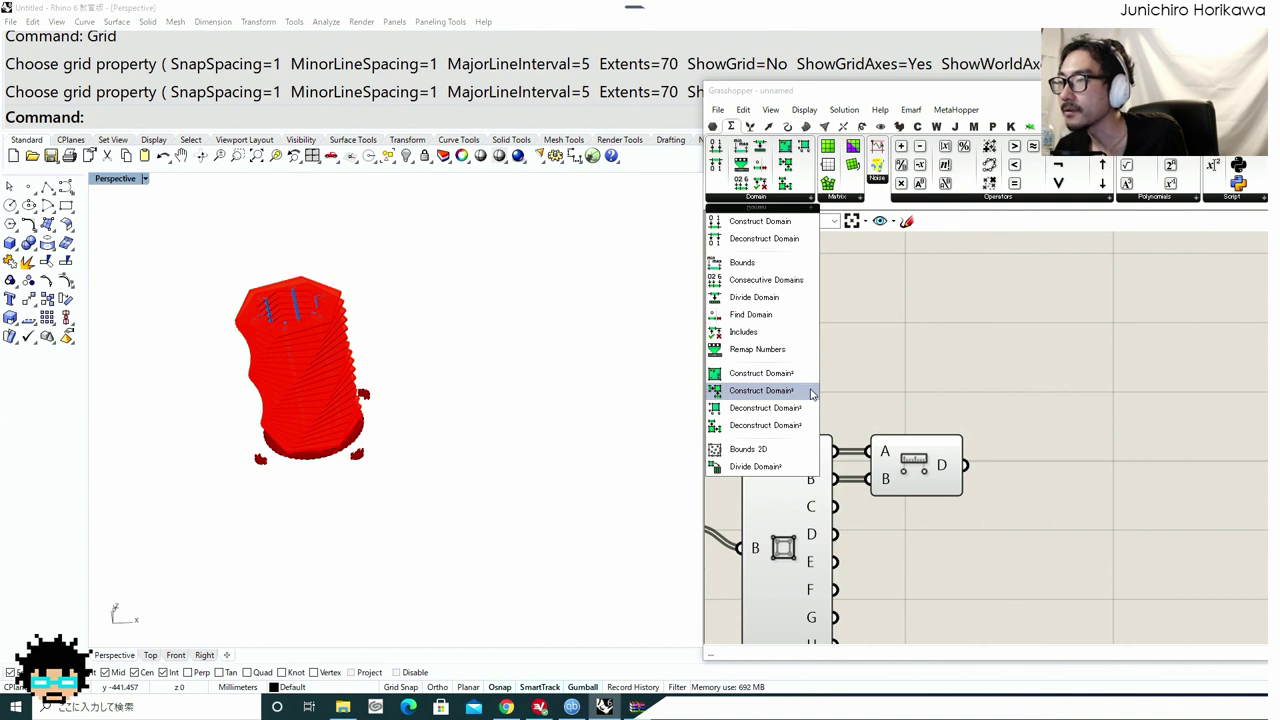
pyautogui.click(761, 289)
pyautogui.click(843, 329)
pyautogui.moveTo(847, 331); pyautogui.dragTo(1022, 358)
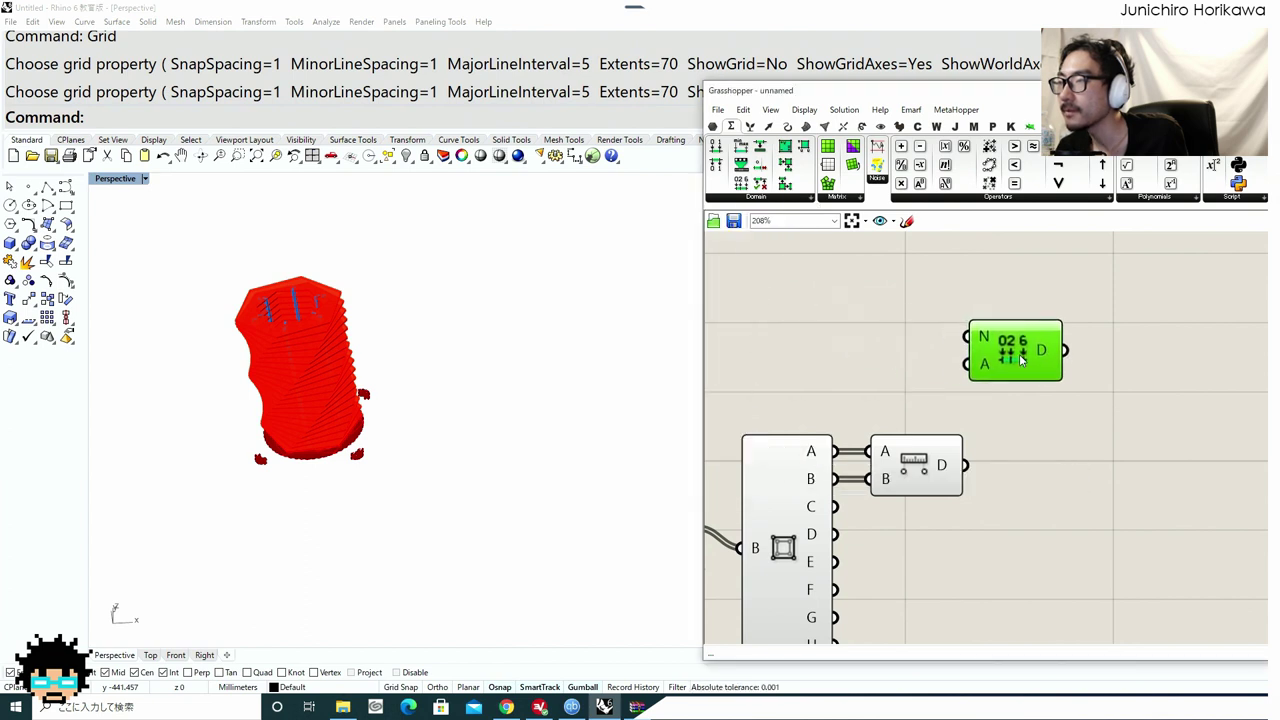
pyautogui.moveTo(985, 371)
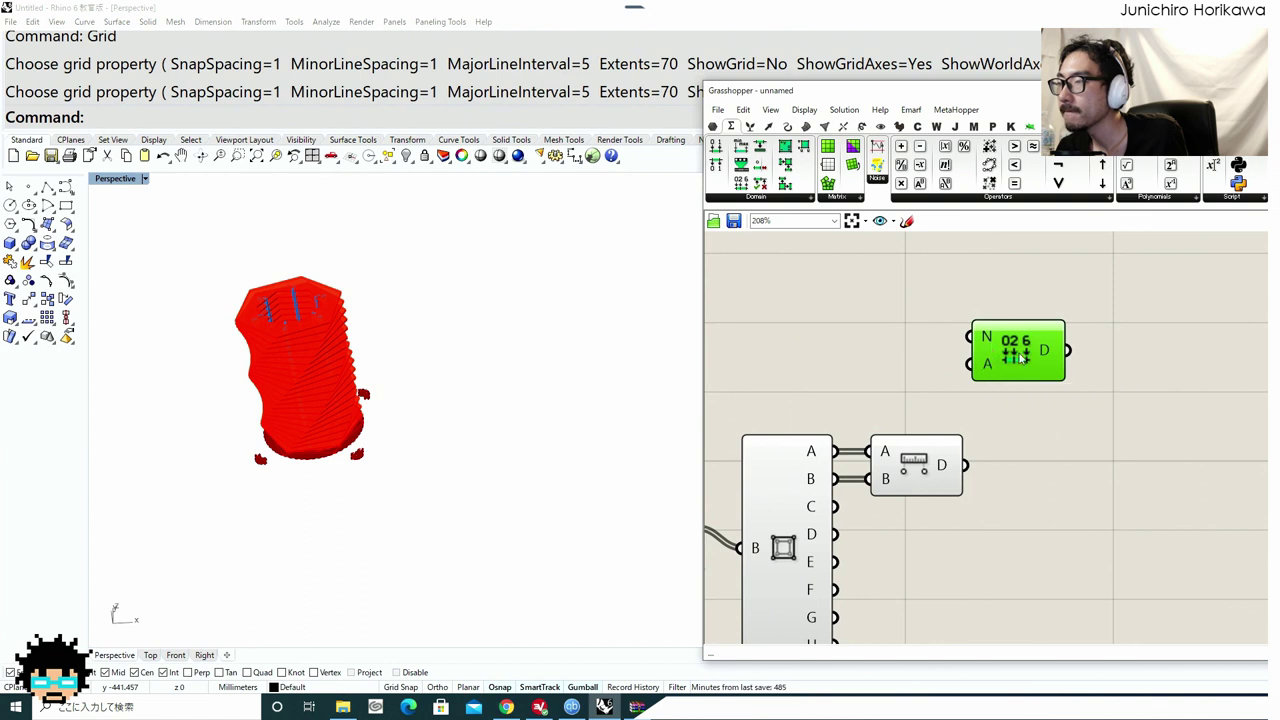
# Place Consecutive Domains beside Distance and connect the distance output to its numbers input.
pyautogui.moveTo(1020, 358); pyautogui.dragTo(1091, 463)
pyautogui.moveTo(967, 465); pyautogui.dragTo(1096, 456)
pyautogui.moveTo(1100, 457)
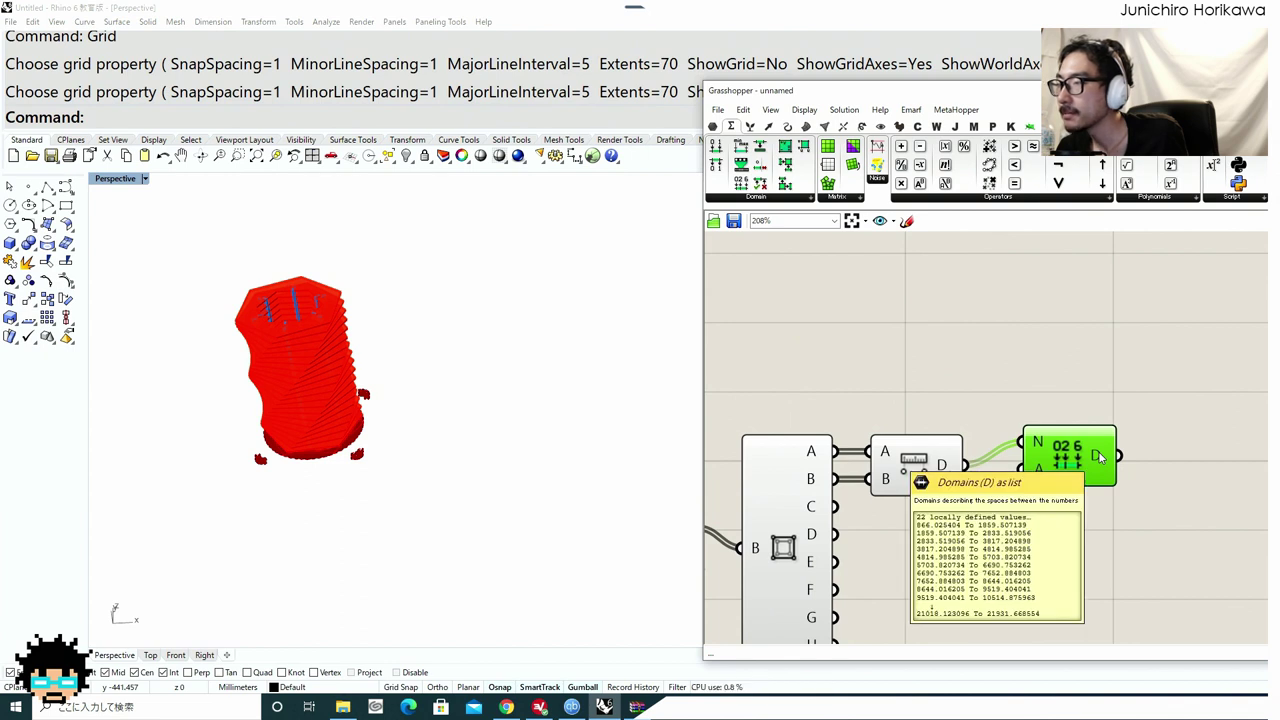
pyautogui.moveTo(1099, 457); pyautogui.dragTo(1051, 430, button='right')
pyautogui.moveTo(1051, 434)
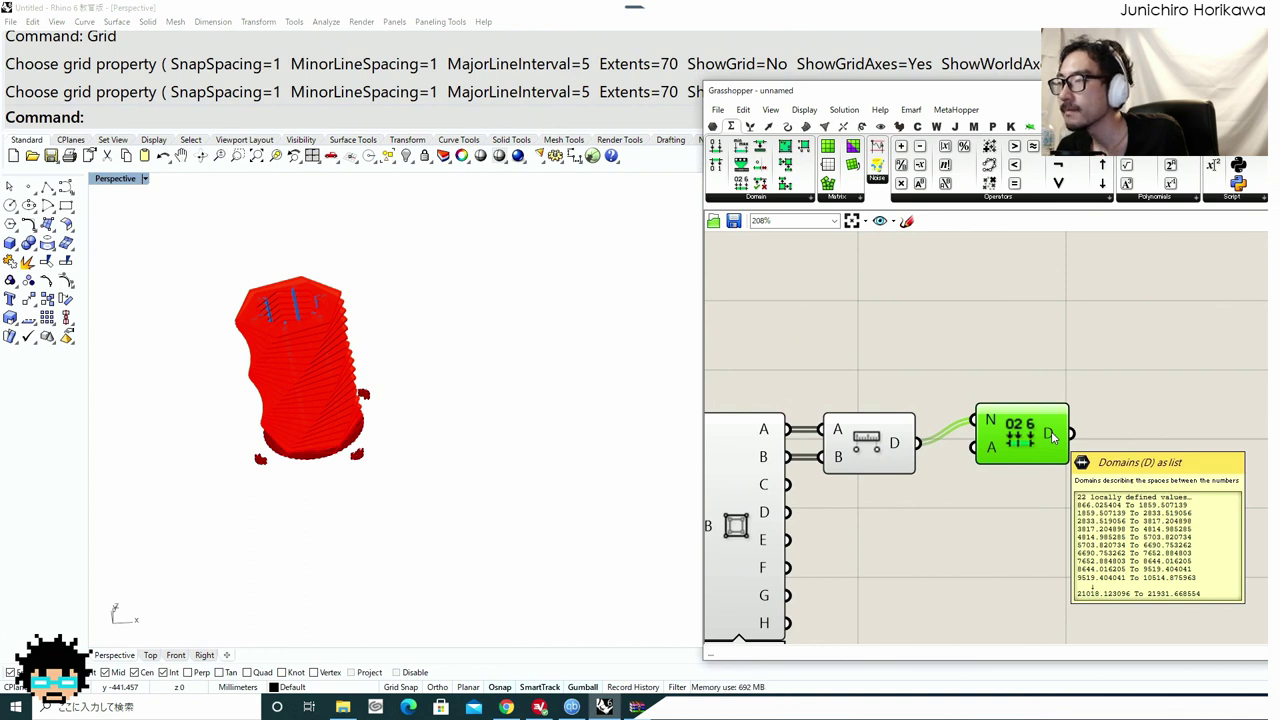
pyautogui.doubleClick(975, 368)
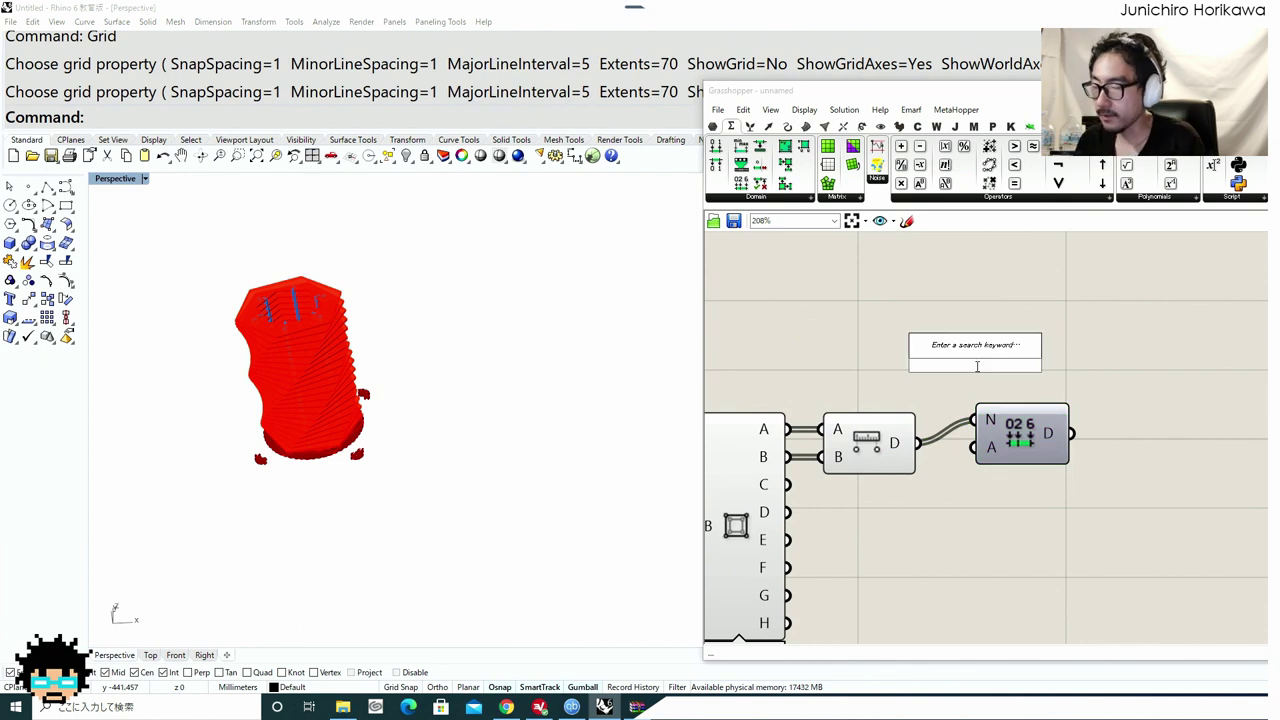
pyautogui.press('Escape')
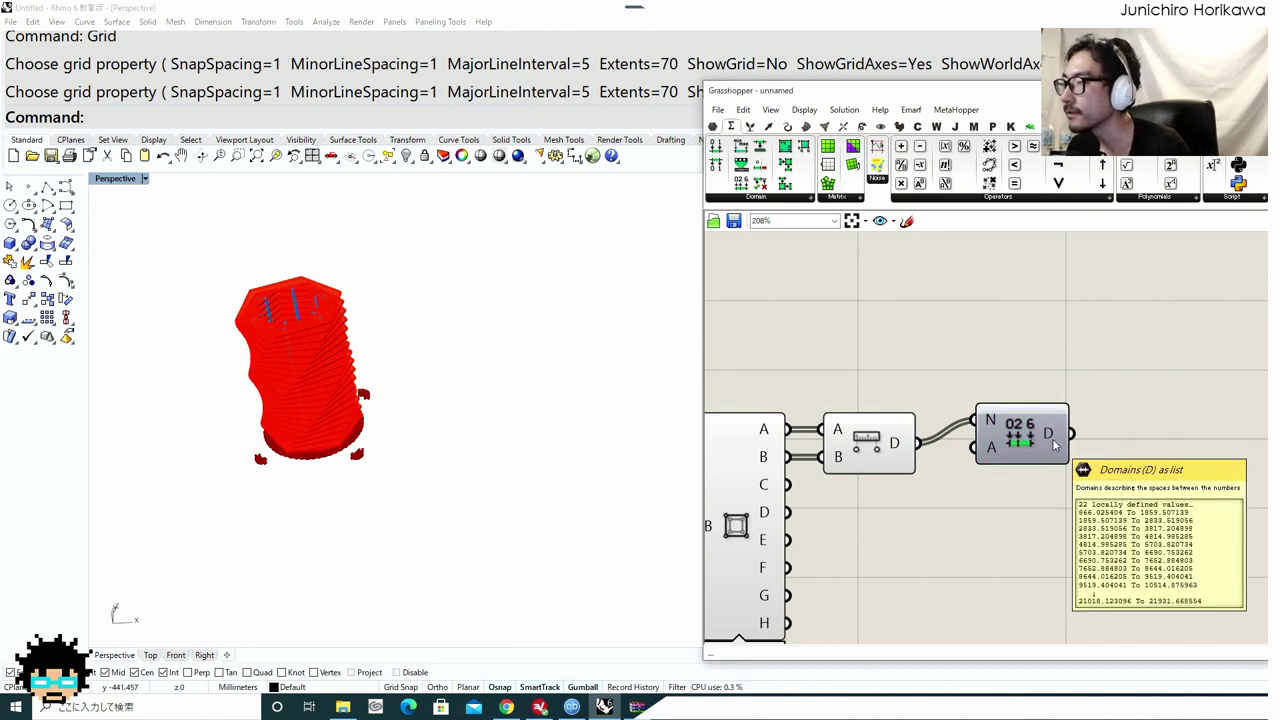
pyautogui.moveTo(1036, 442); pyautogui.dragTo(979, 434, button='right')
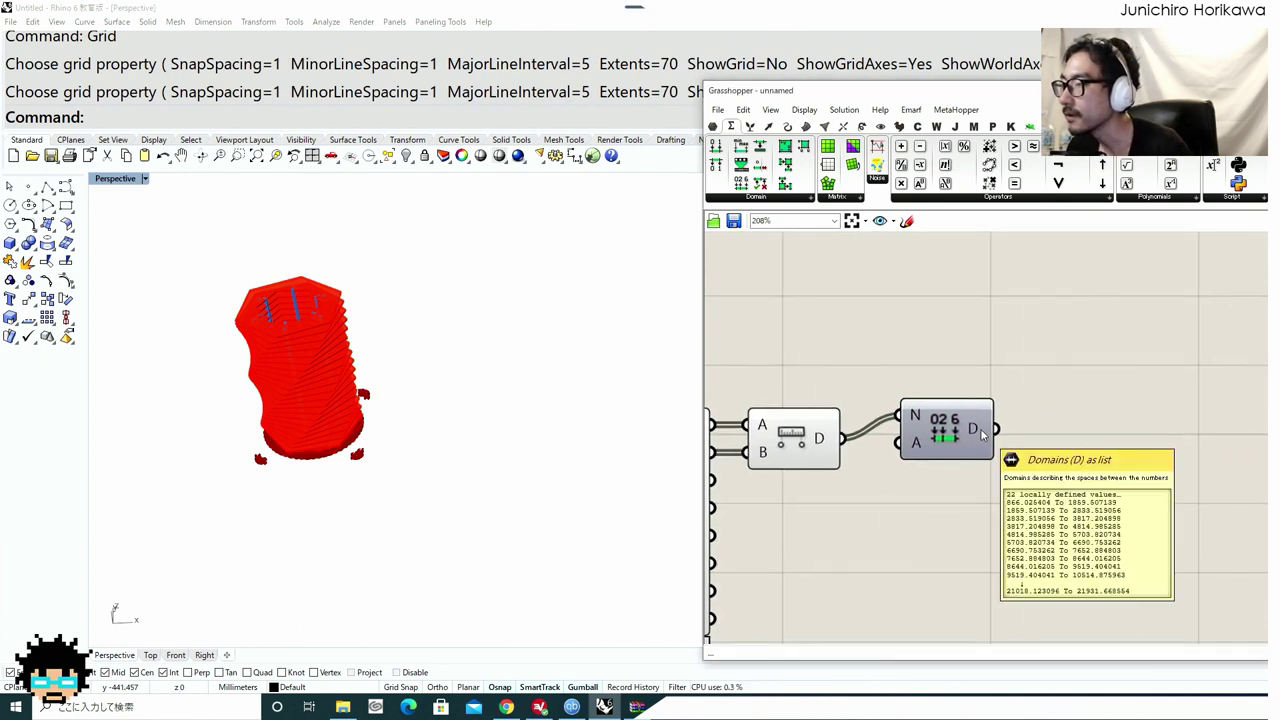
pyautogui.moveTo(818, 435); pyautogui.dragTo(1010, 438, button='right')
pyautogui.scroll(-3, 1012, 440)
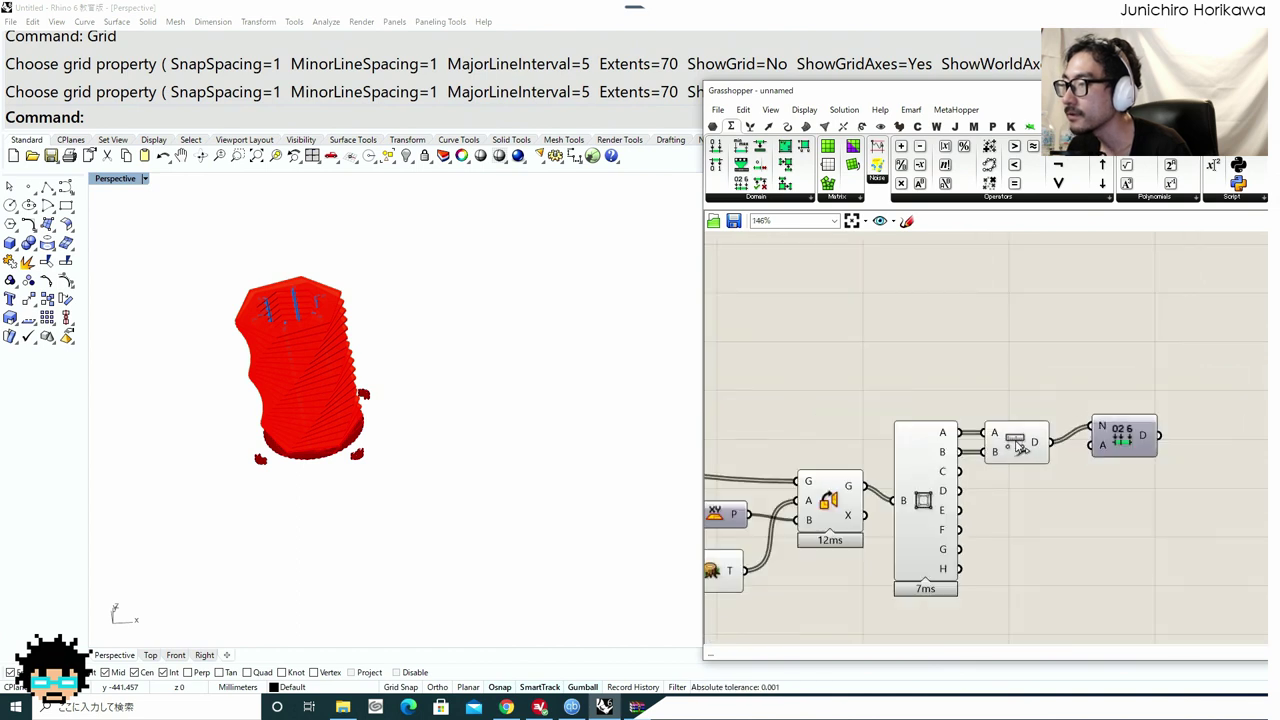
# Add a Deconstruct Domain component beside Consecutive Domains and connect the domains output to its input.
pyautogui.scroll(1, 1020, 442)
pyautogui.moveTo(1037, 442)
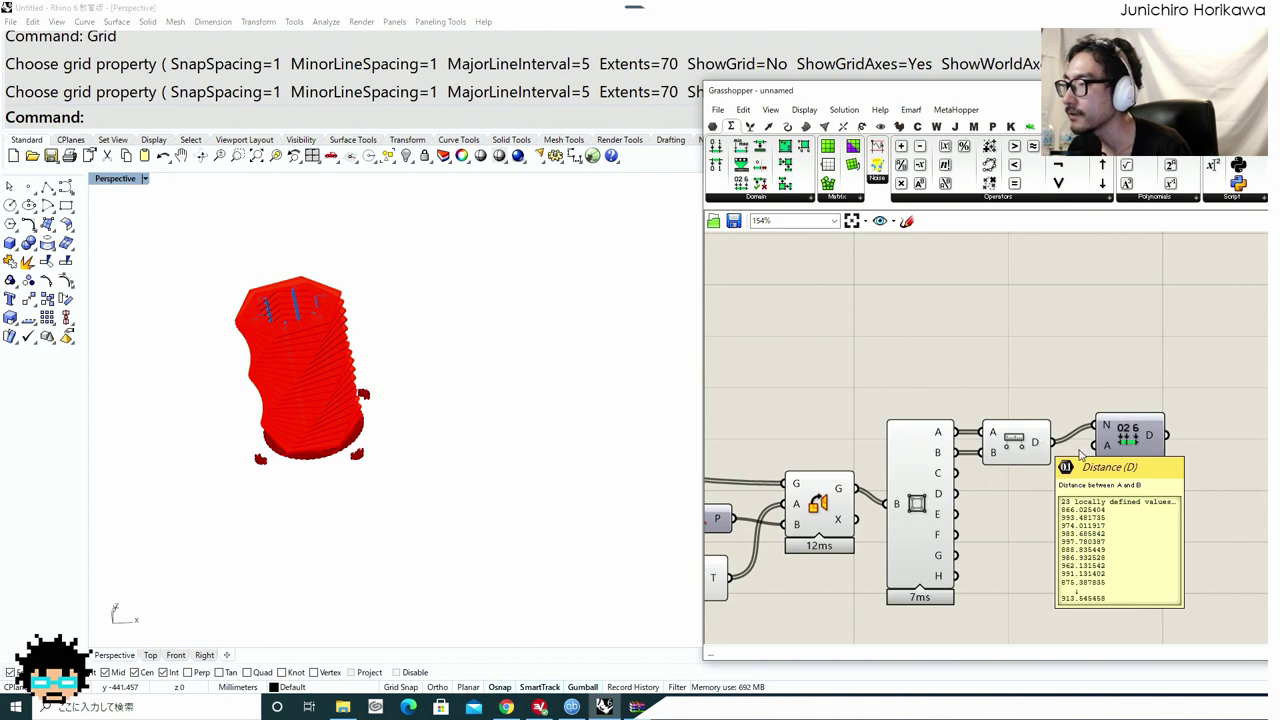
pyautogui.moveTo(1173, 427); pyautogui.dragTo(1086, 433, button='right')
pyautogui.moveTo(1069, 442)
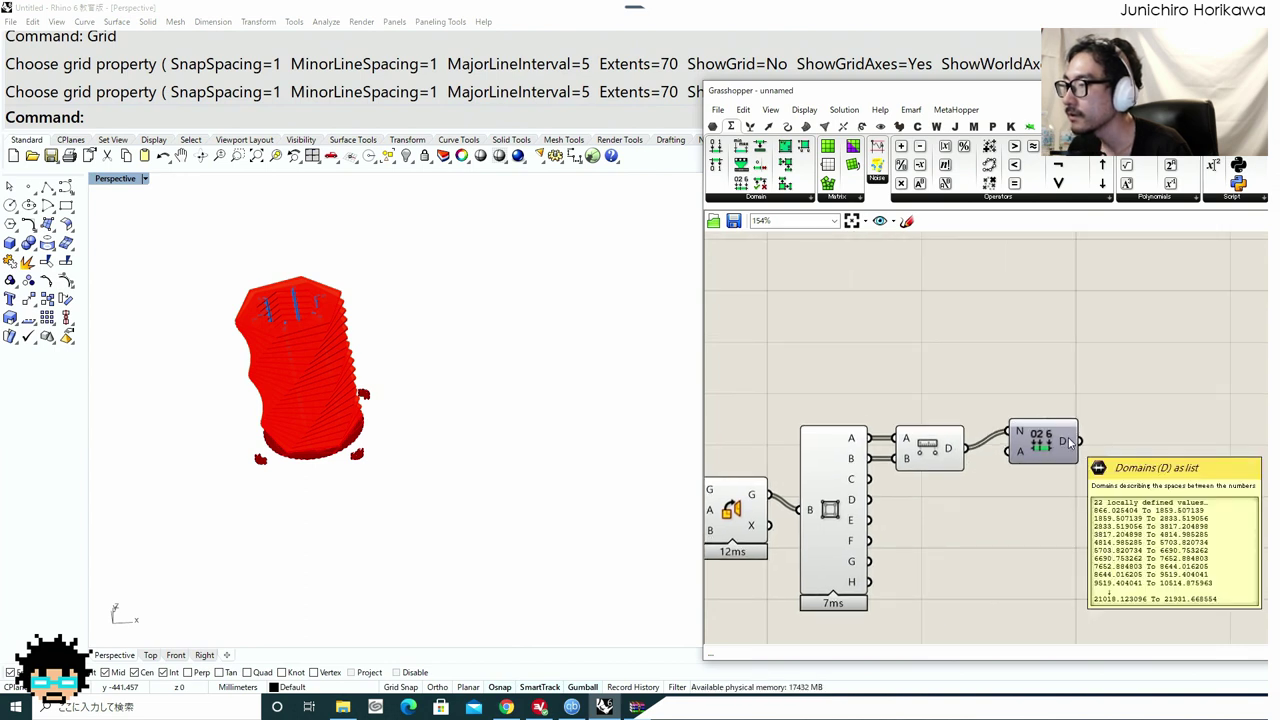
pyautogui.moveTo(1091, 440); pyautogui.dragTo(989, 442, button='right')
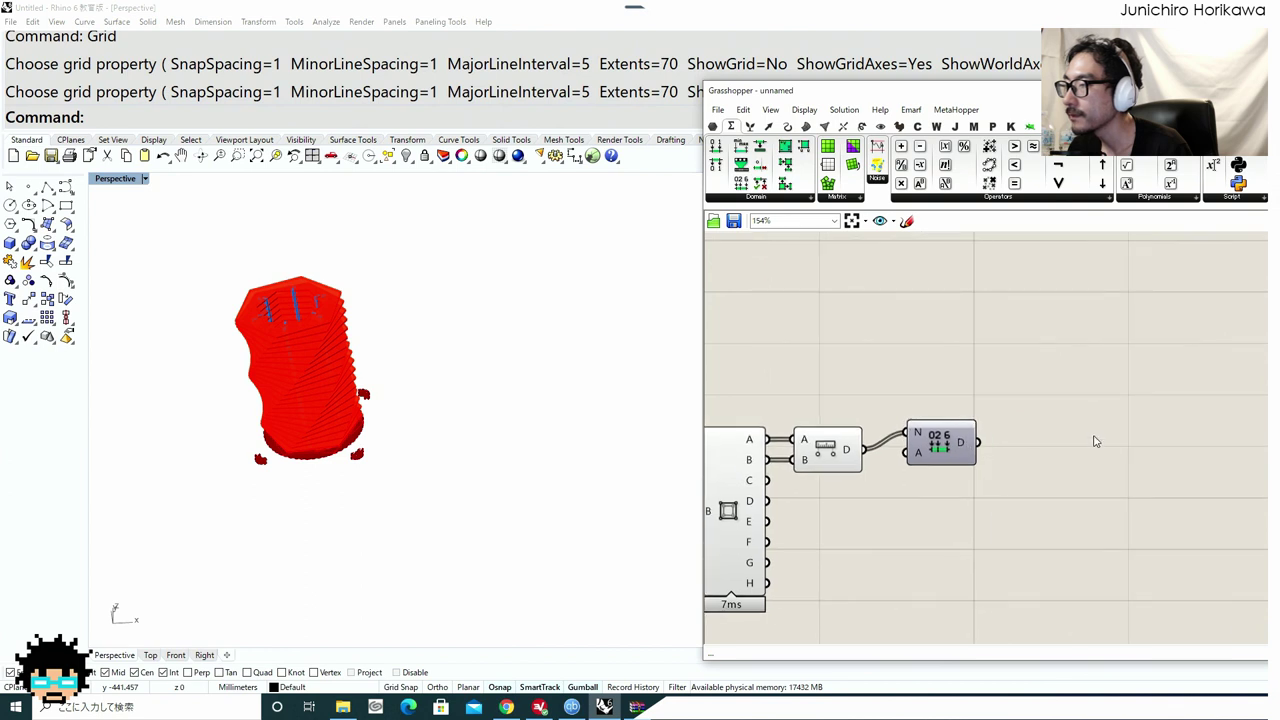
pyautogui.write('Delete')
pyautogui.doubleClick(1079, 461)
pyautogui.write('decom')
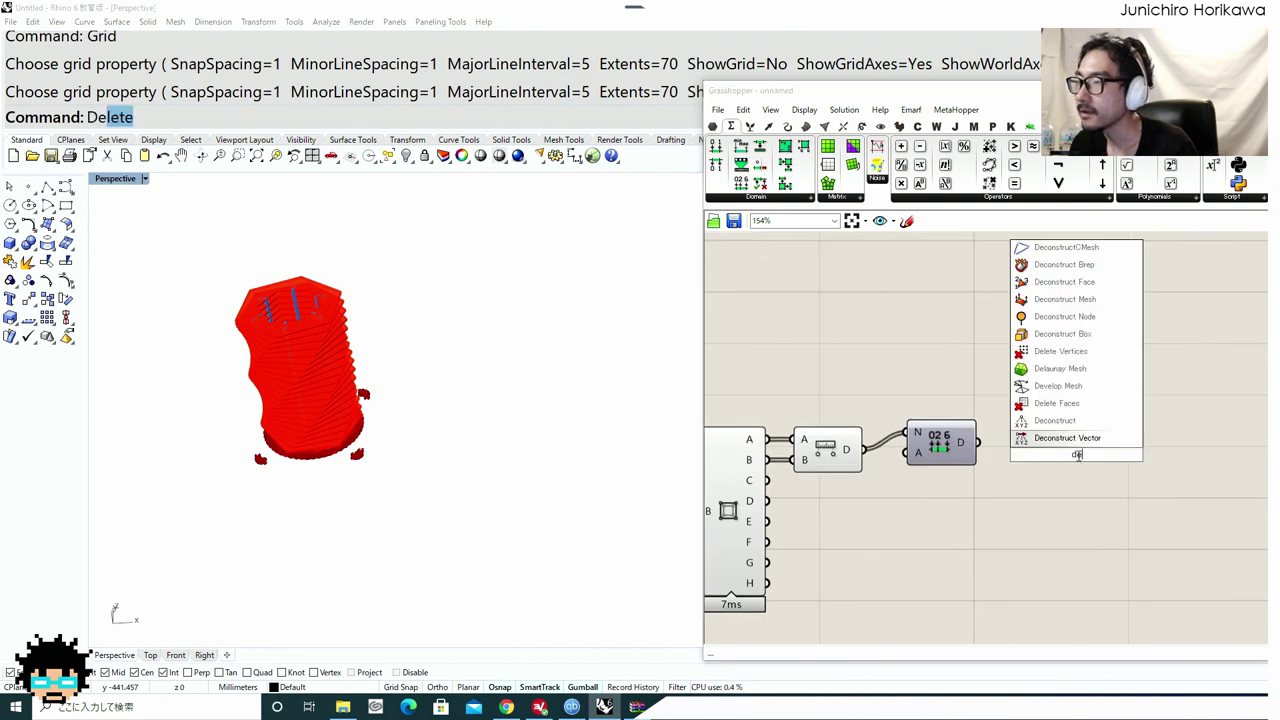
pyautogui.press('BackSpace')
pyautogui.press('BackSpace')
pyautogui.press('BackSpace')
pyautogui.press('BackSpace')
pyautogui.press('BackSpace')
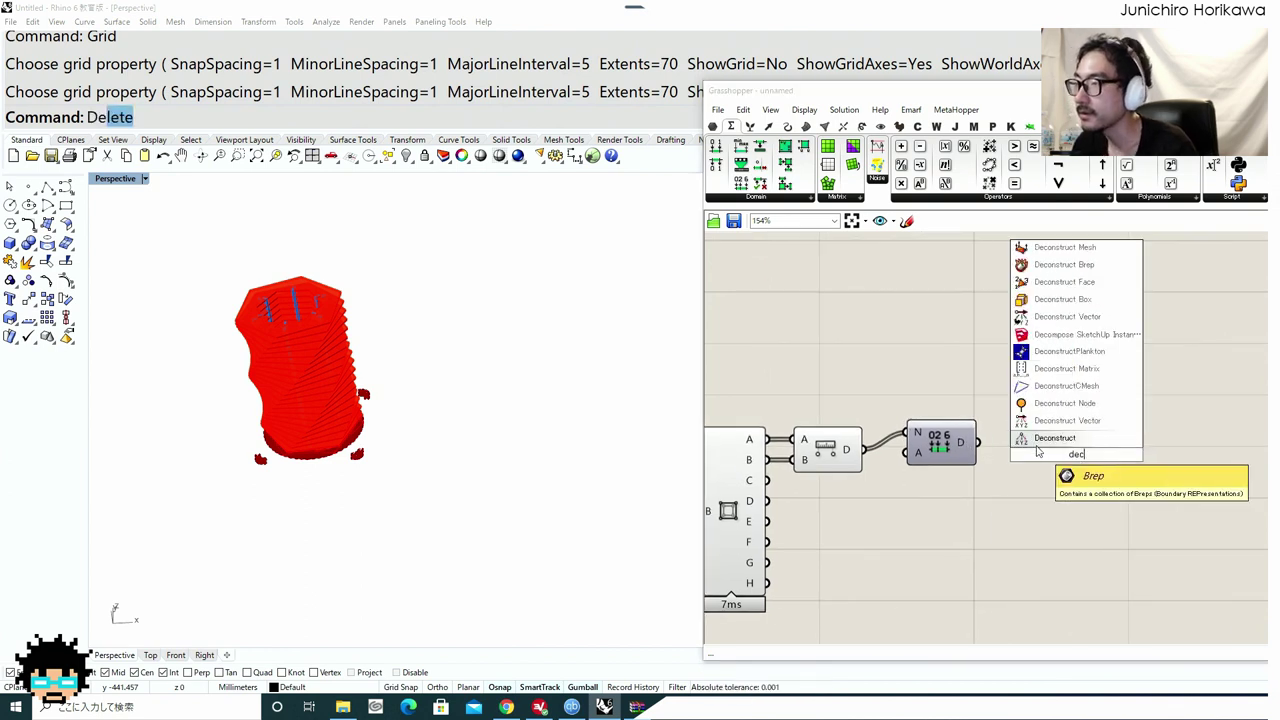
pyautogui.write('decons')
pyautogui.write('truct dom')
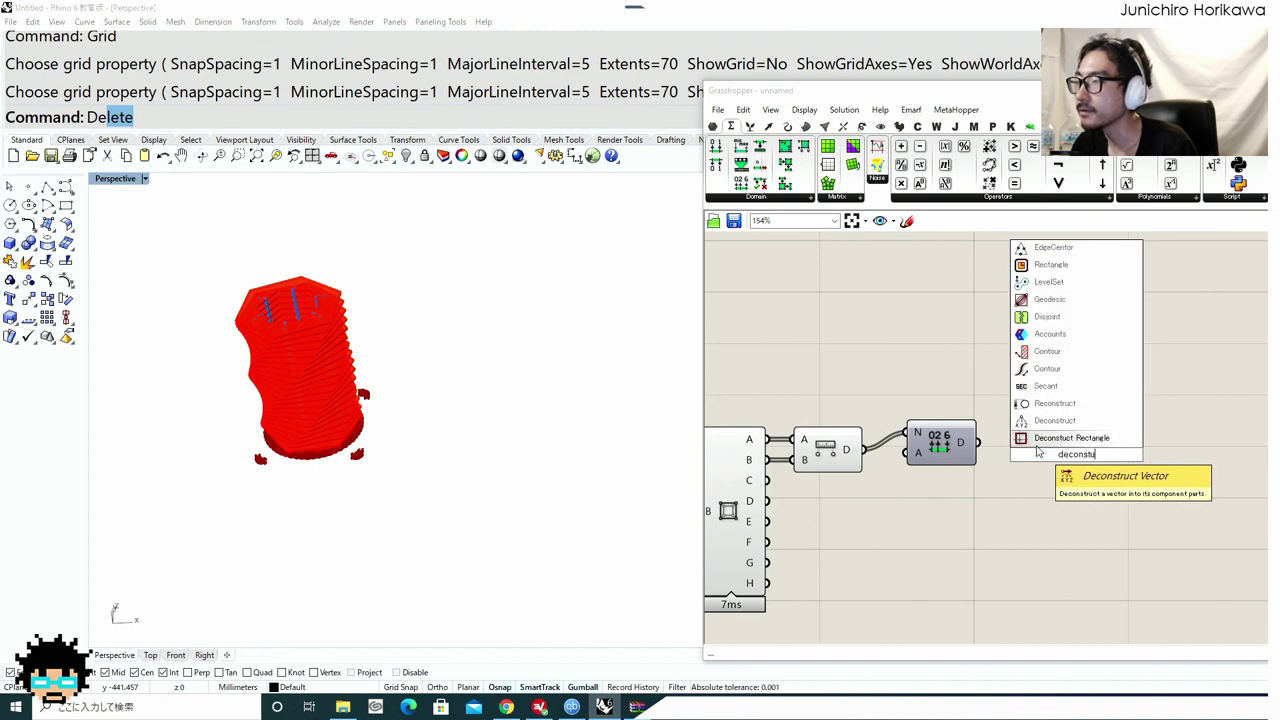
pyautogui.write('ain')
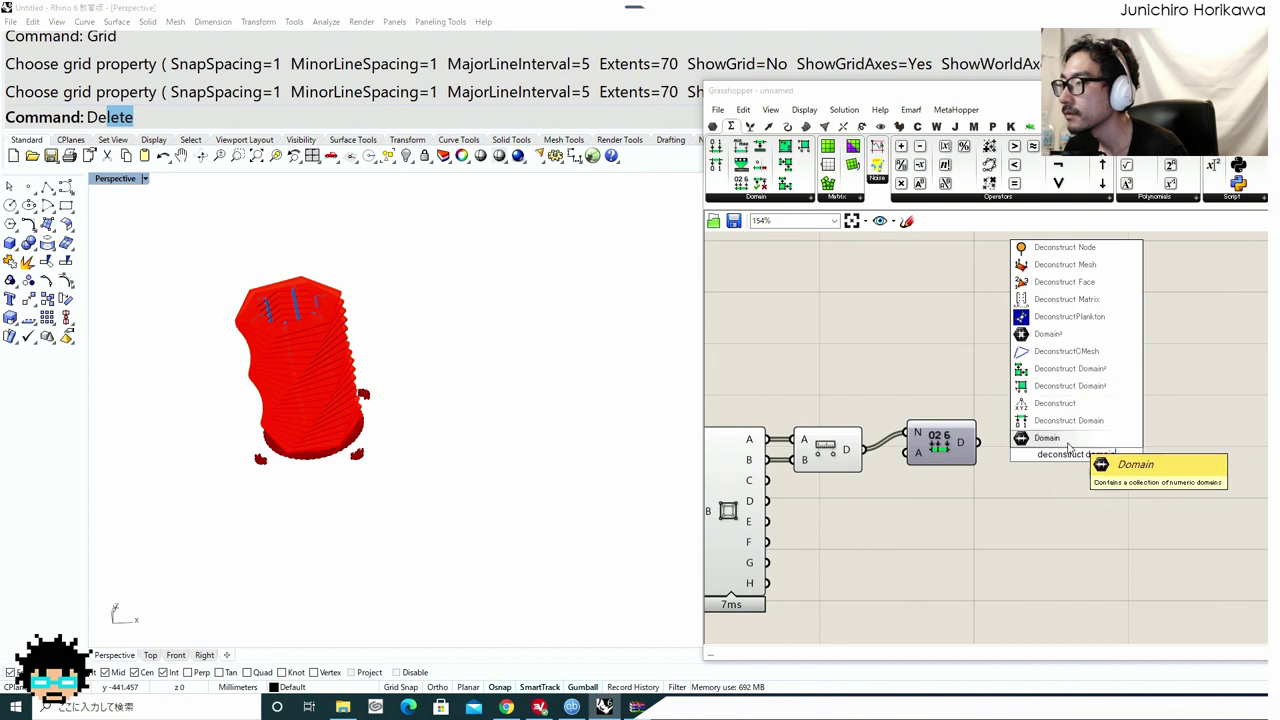
pyautogui.click(1052, 420)
pyautogui.moveTo(977, 442); pyautogui.dragTo(1031, 446)
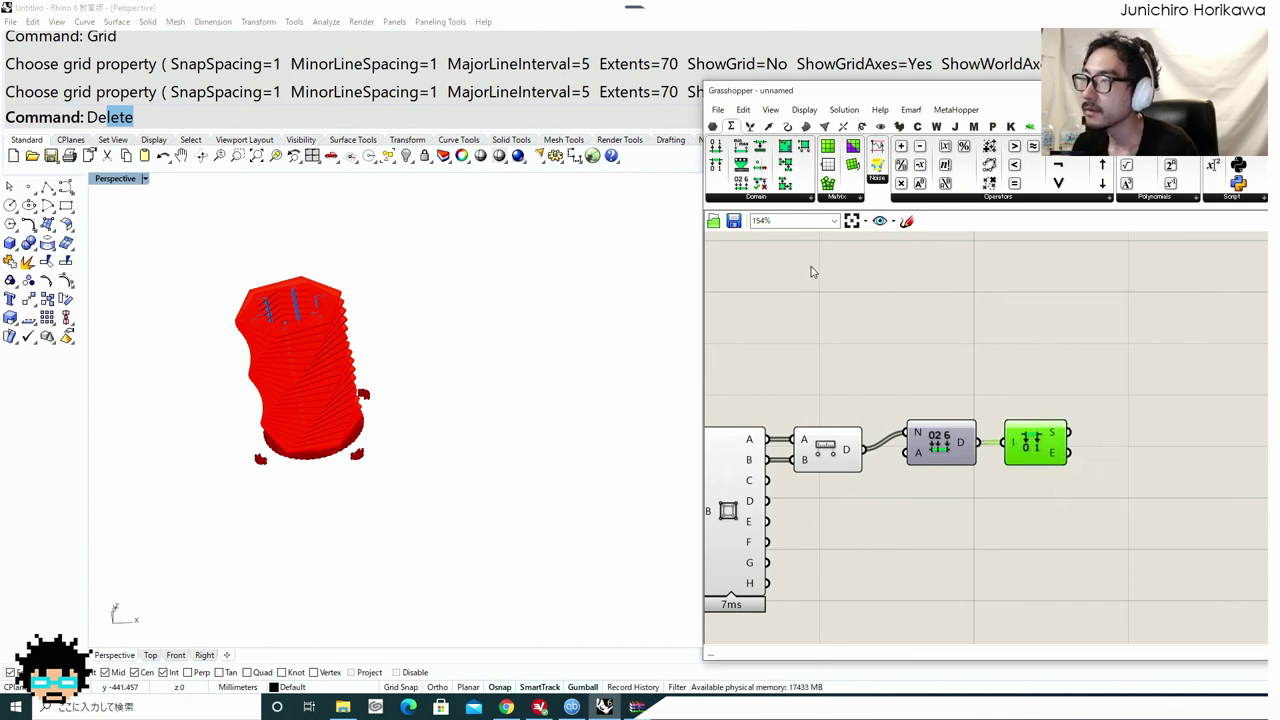
# Add a Number parameter above Deconstruct Domain and connect the domain start output to it.
pyautogui.click(896, 390)
pyautogui.moveTo(963, 450)
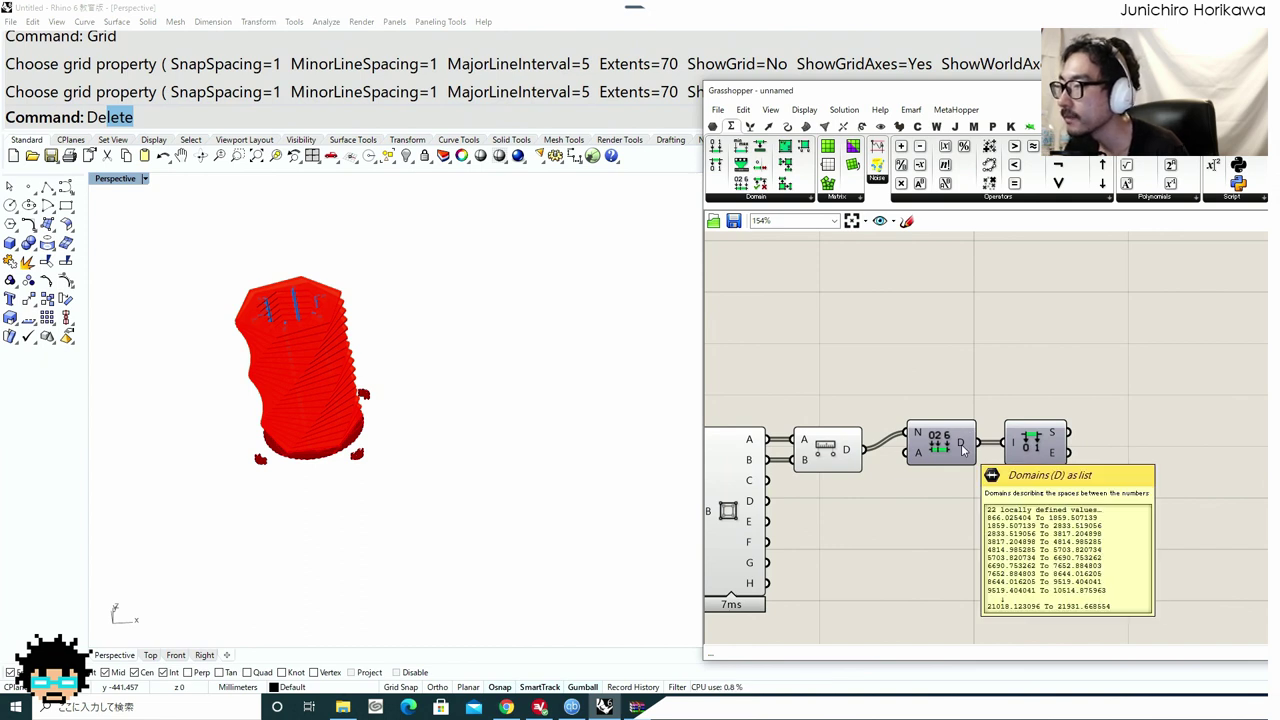
pyautogui.doubleClick(1050, 365)
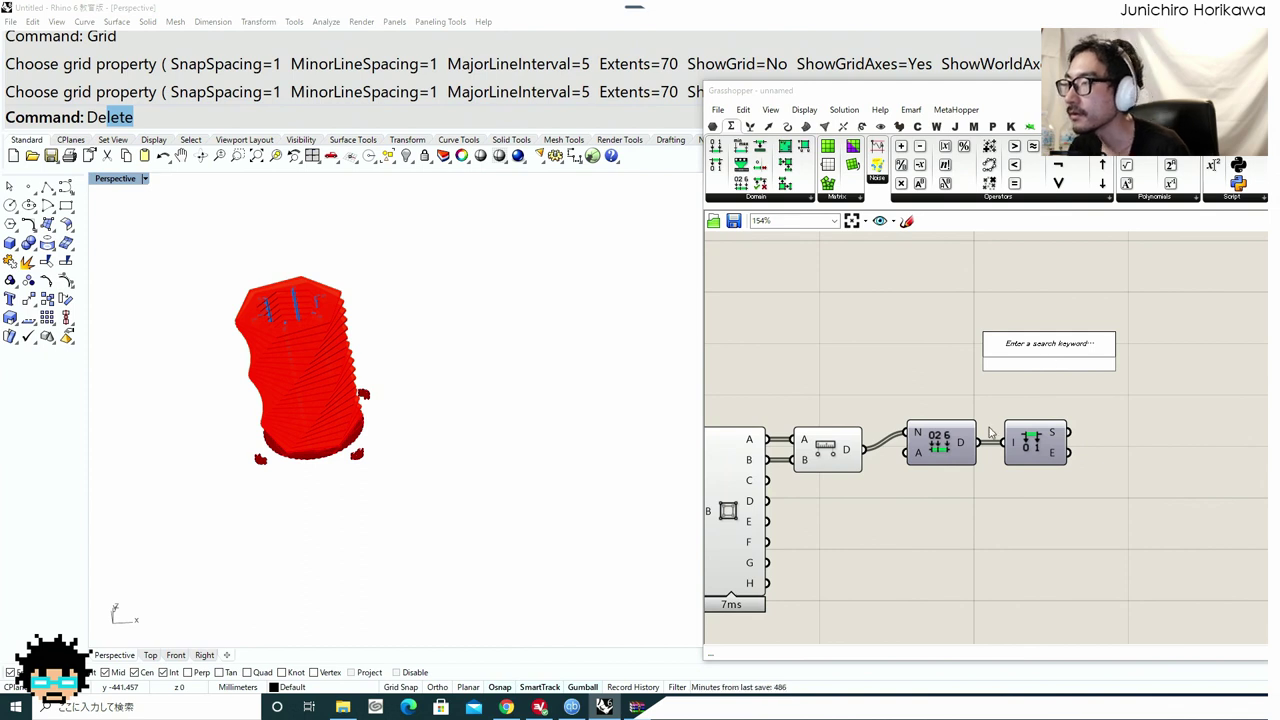
pyautogui.moveTo(964, 447)
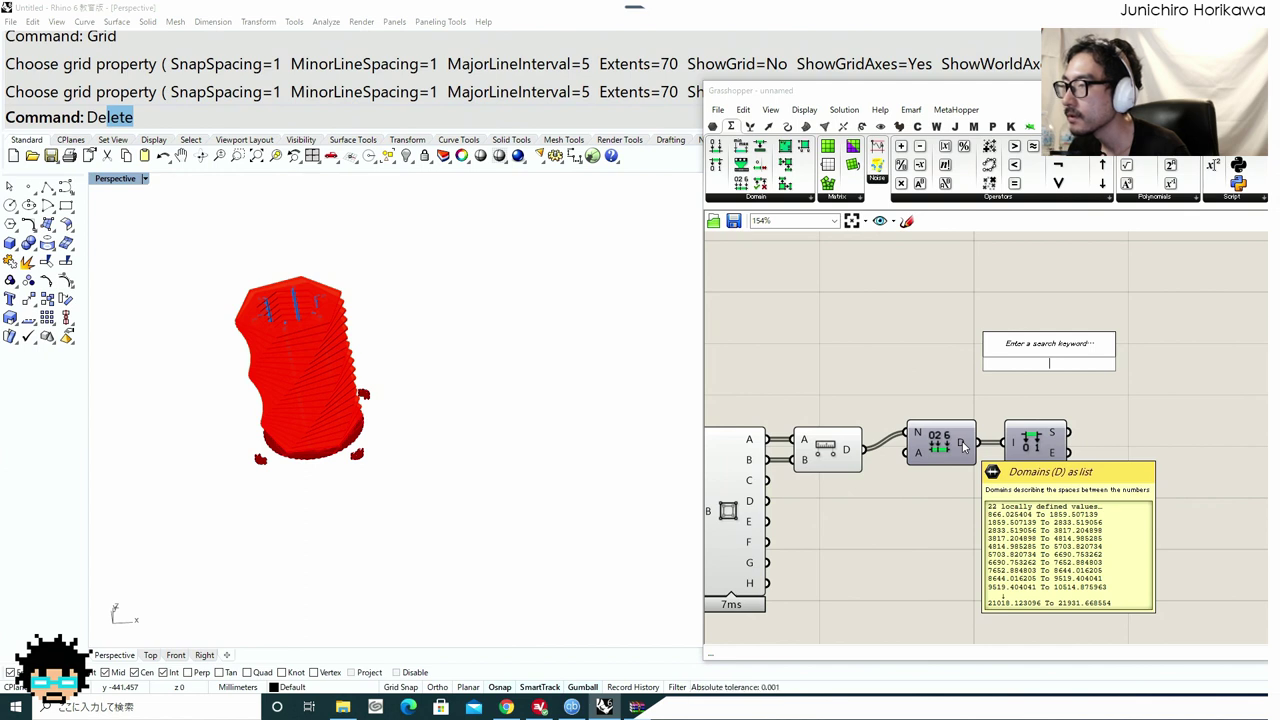
pyautogui.moveTo(1044, 387); pyautogui.dragTo(985, 410, button='right')
pyautogui.doubleClick(984, 410)
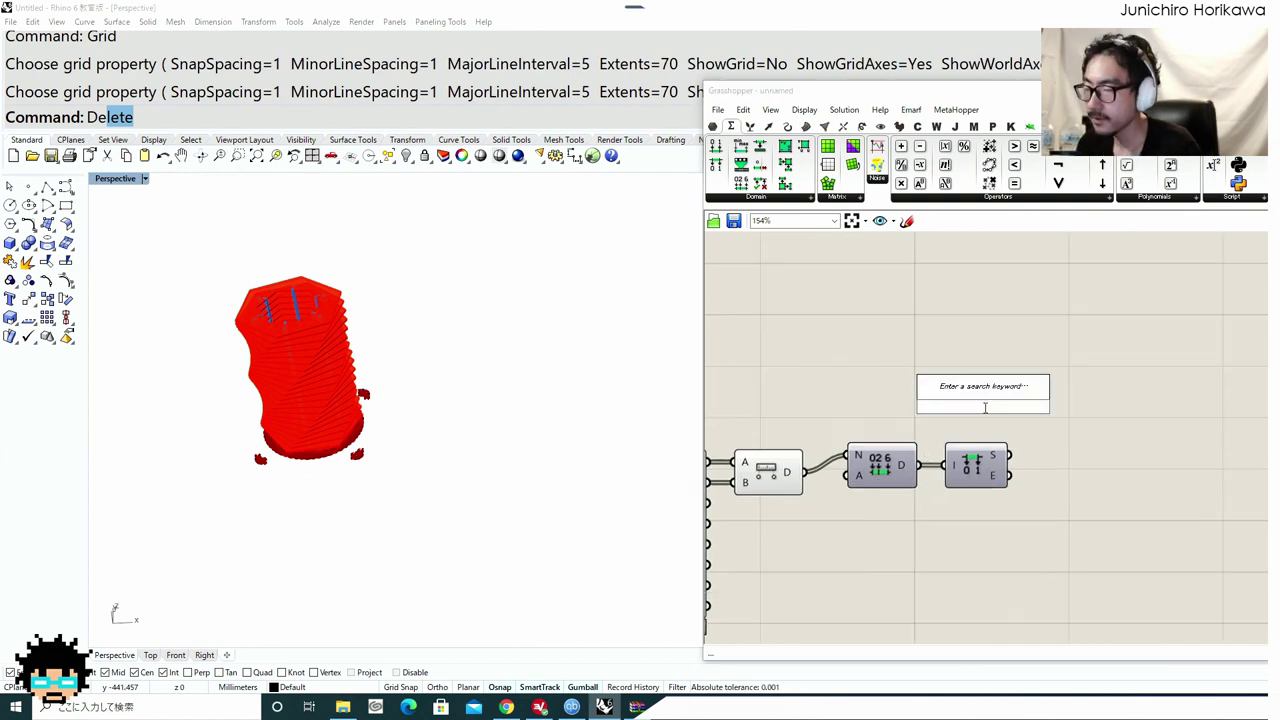
pyautogui.write('num')
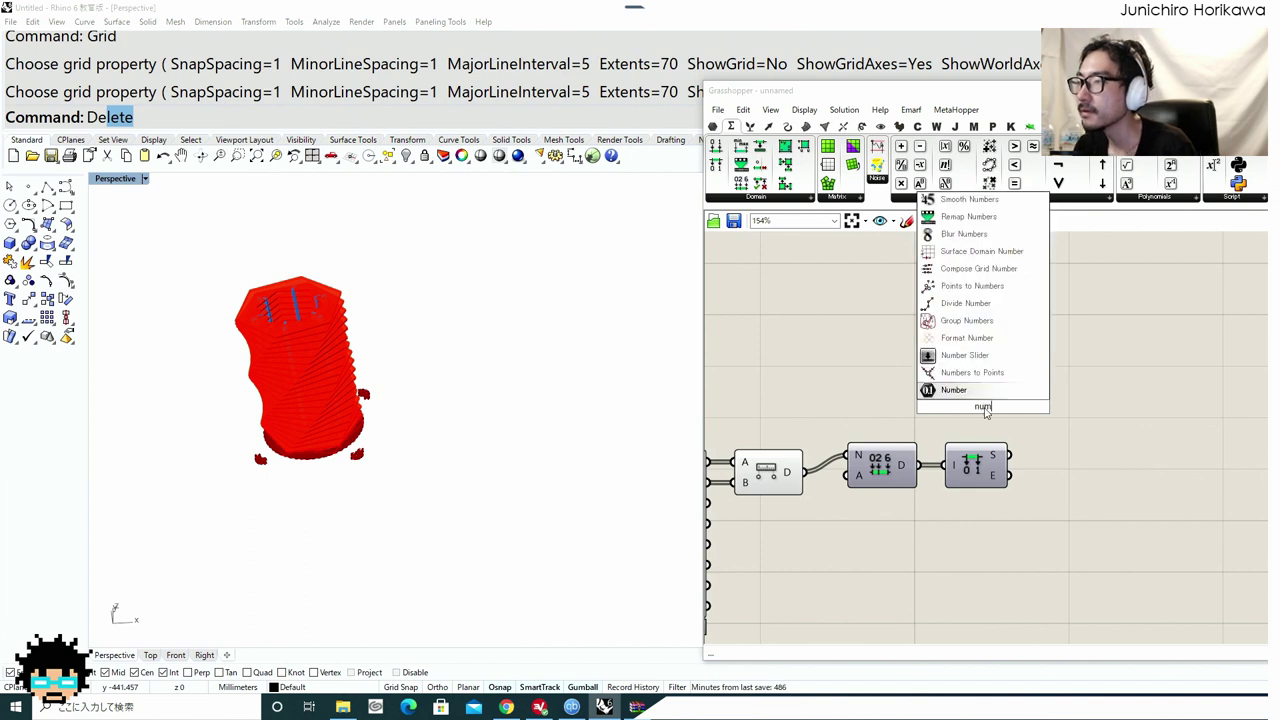
pyautogui.click(979, 390)
pyautogui.moveTo(981, 405); pyautogui.dragTo(1049, 412)
pyautogui.moveTo(1009, 455); pyautogui.dragTo(1027, 417)
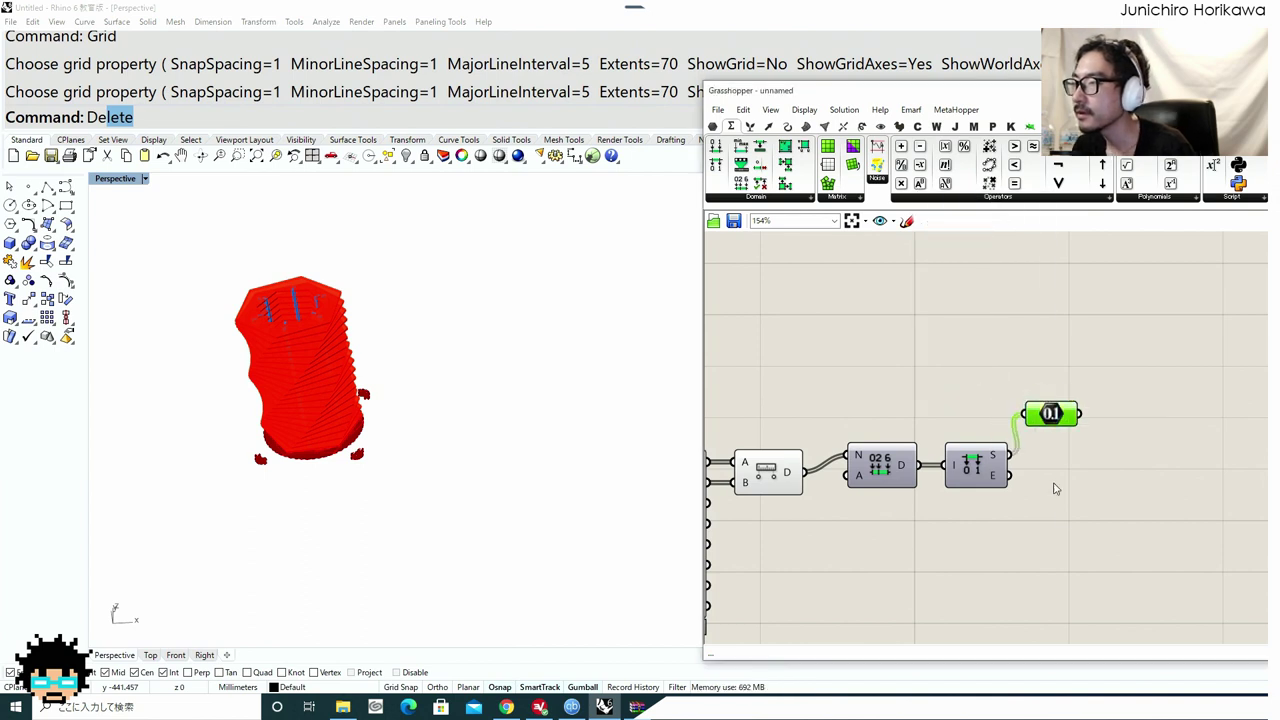
# Add a List Item component below Deconstruct Domain, connect the domain end output to its list input, and reverse that input.
pyautogui.doubleClick(1058, 512)
pyautogui.write('list')
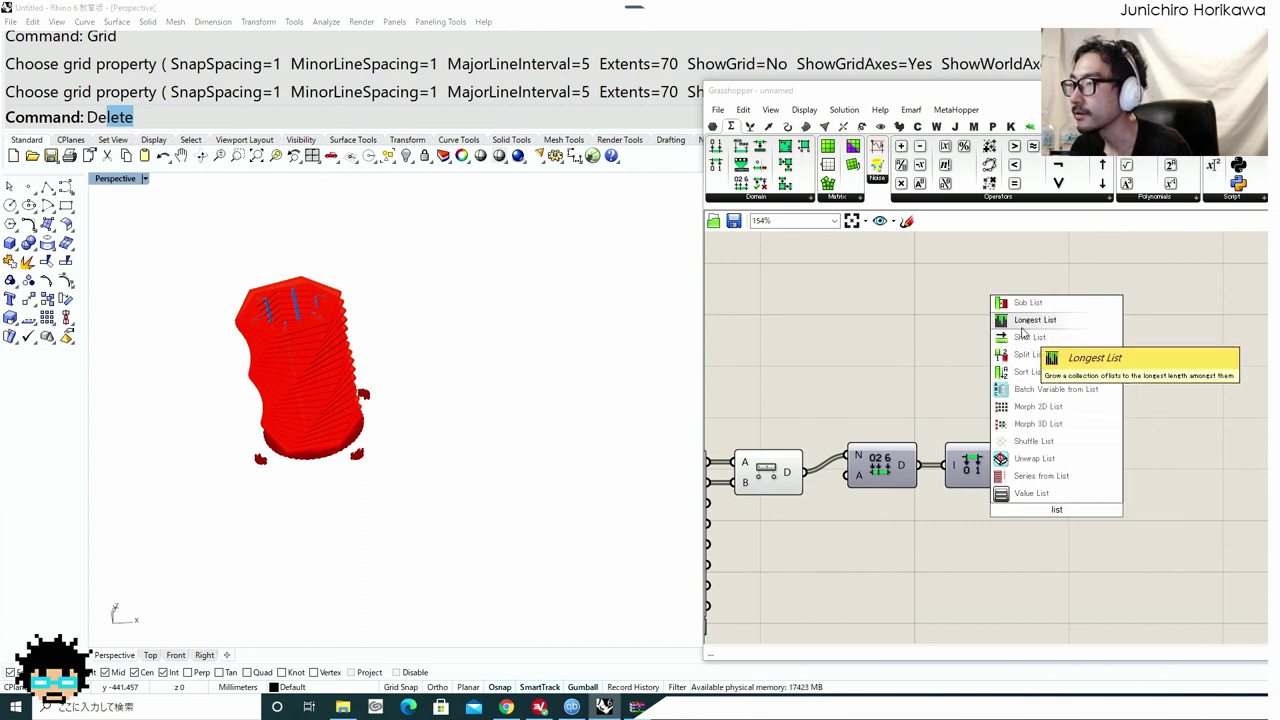
pyautogui.doubleClick(1042, 582)
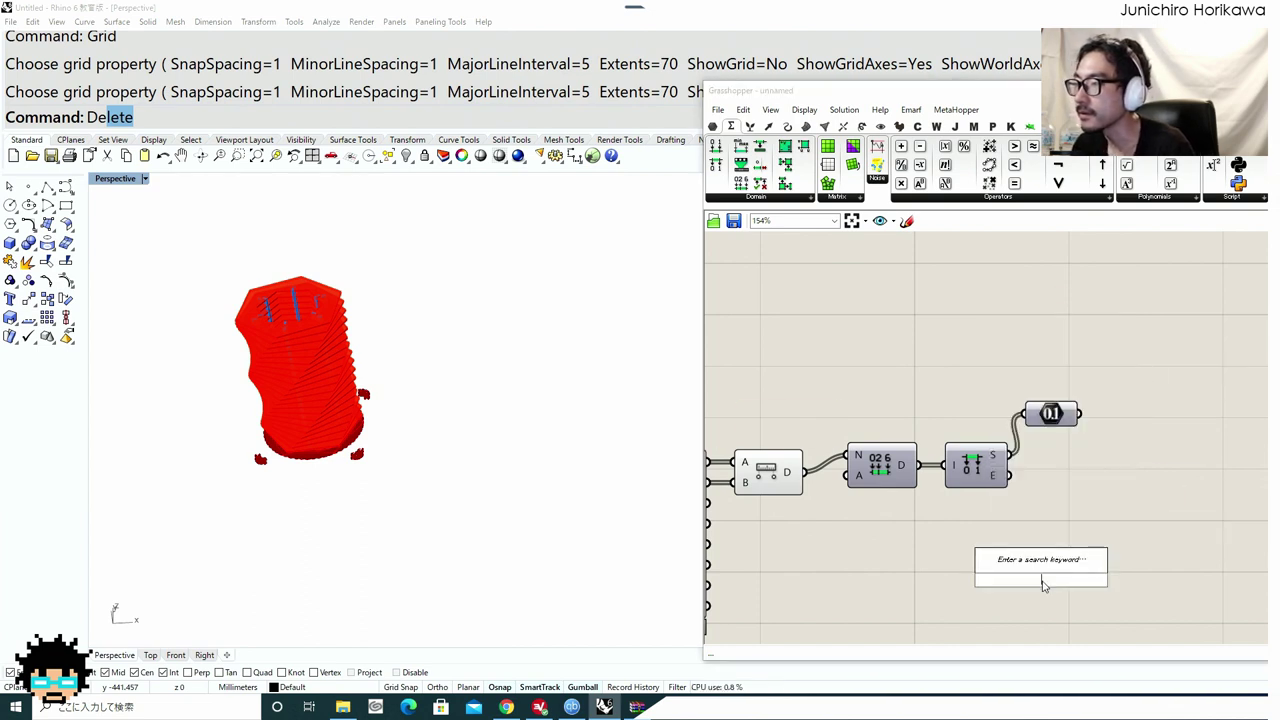
pyautogui.write('list item')
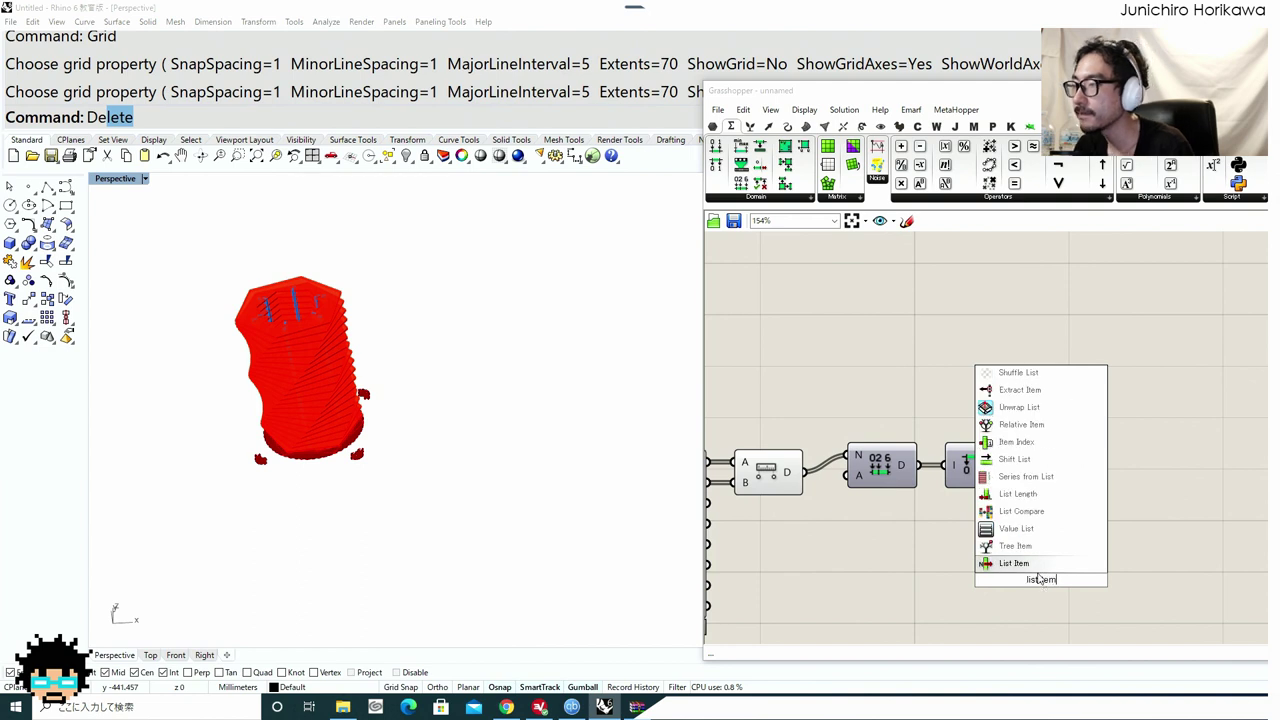
pyautogui.press('Return')
pyautogui.moveTo(1008, 475); pyautogui.dragTo(1008, 560)
pyautogui.rightClick(1008, 560)
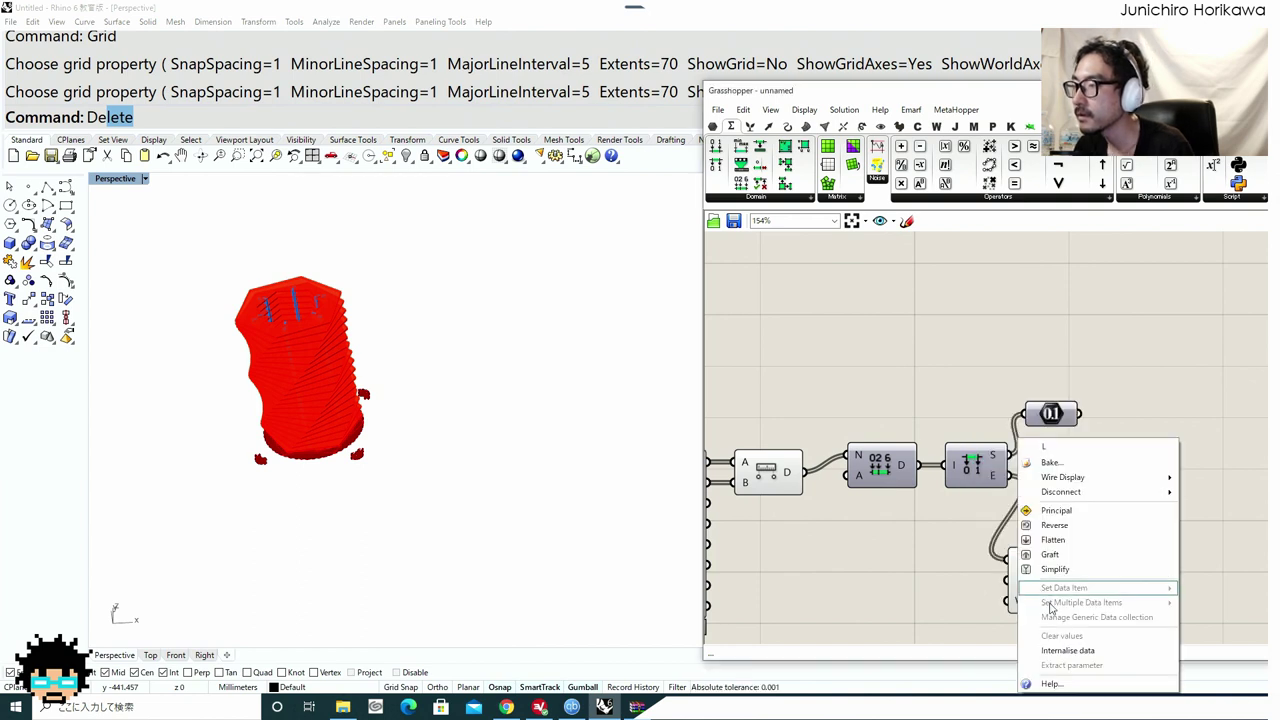
pyautogui.click(1055, 525)
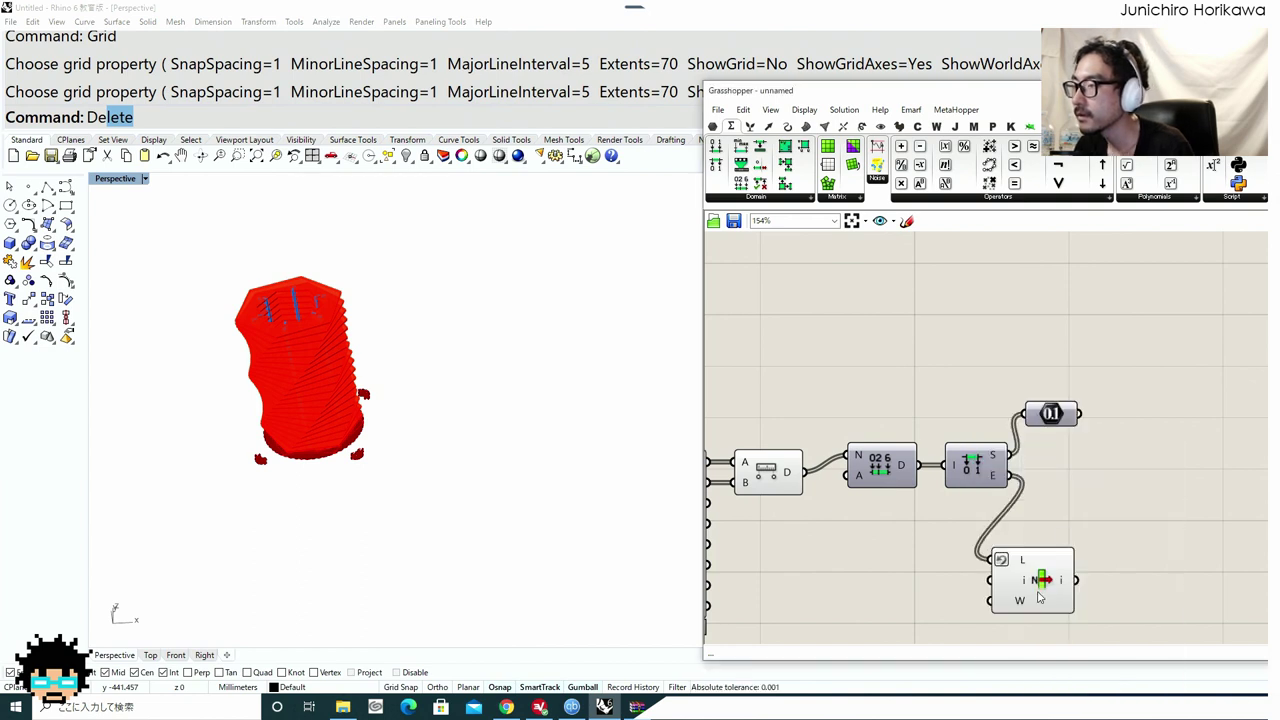
# Add a Merge component beside the Number parameter and connect the number to its D2 input.
pyautogui.doubleClick(1174, 500)
pyautogui.write('mer')
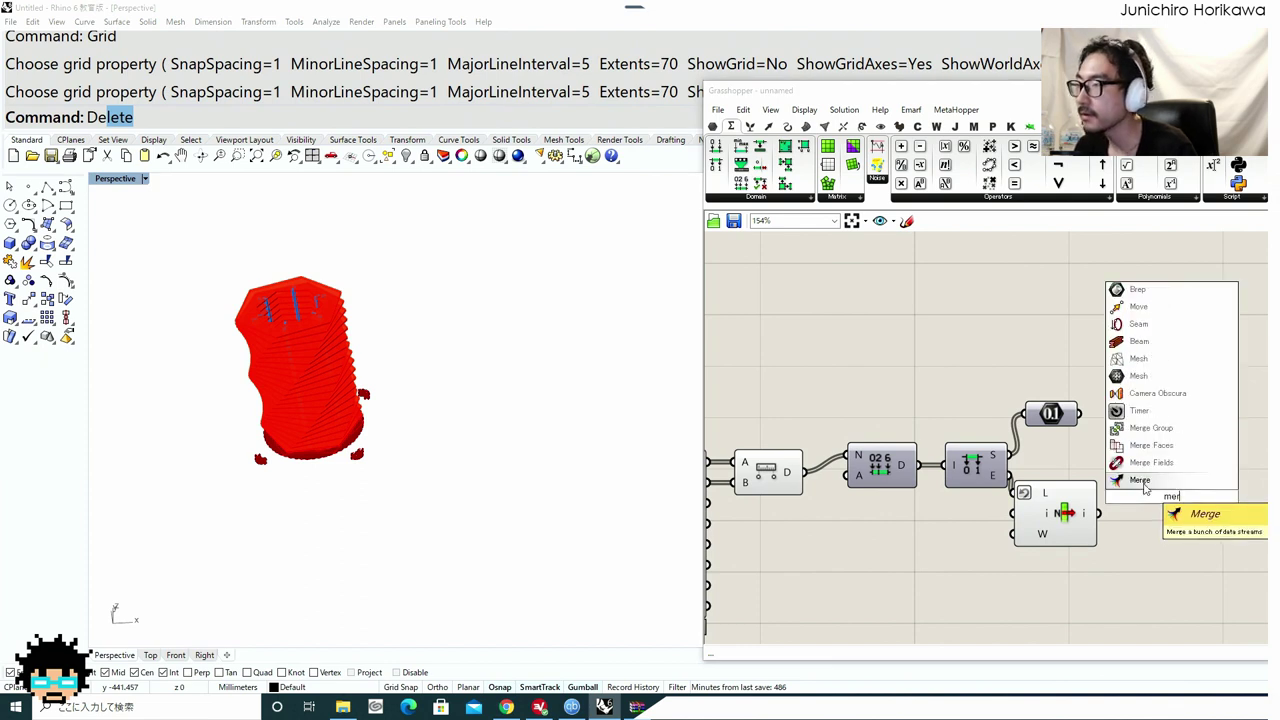
pyautogui.click(1146, 481)
pyautogui.moveTo(1078, 505); pyautogui.dragTo(1070, 527)
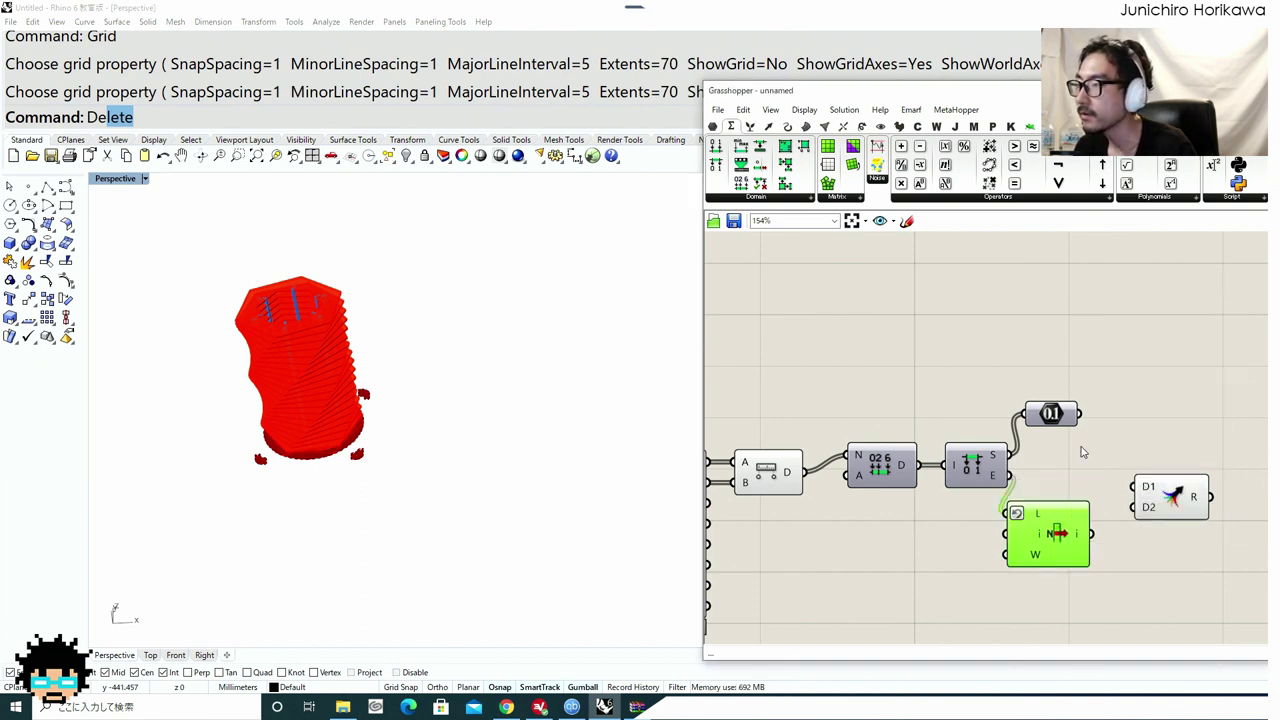
pyautogui.moveTo(1162, 506); pyautogui.dragTo(1157, 425)
pyautogui.moveTo(1080, 416); pyautogui.dragTo(1062, 442)
pyautogui.doubleClick(1057, 389)
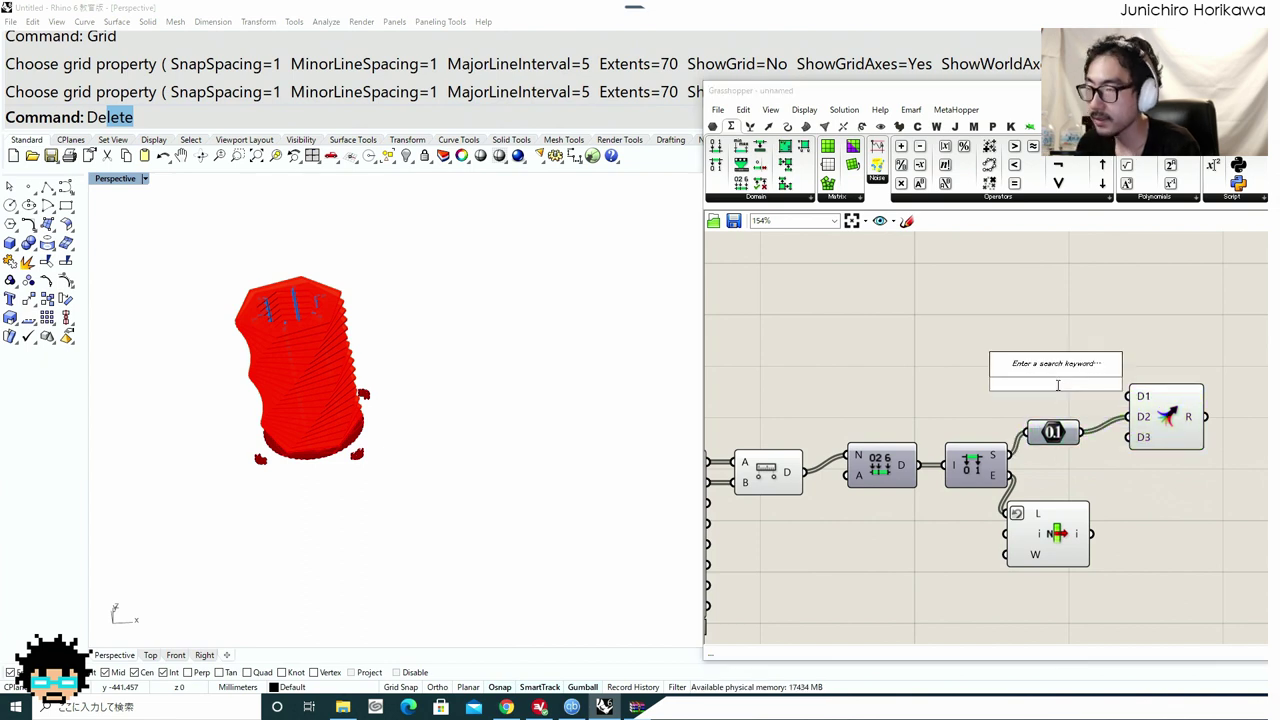
pyautogui.write('0')
pyautogui.press('Return')
pyautogui.click(1097, 386)
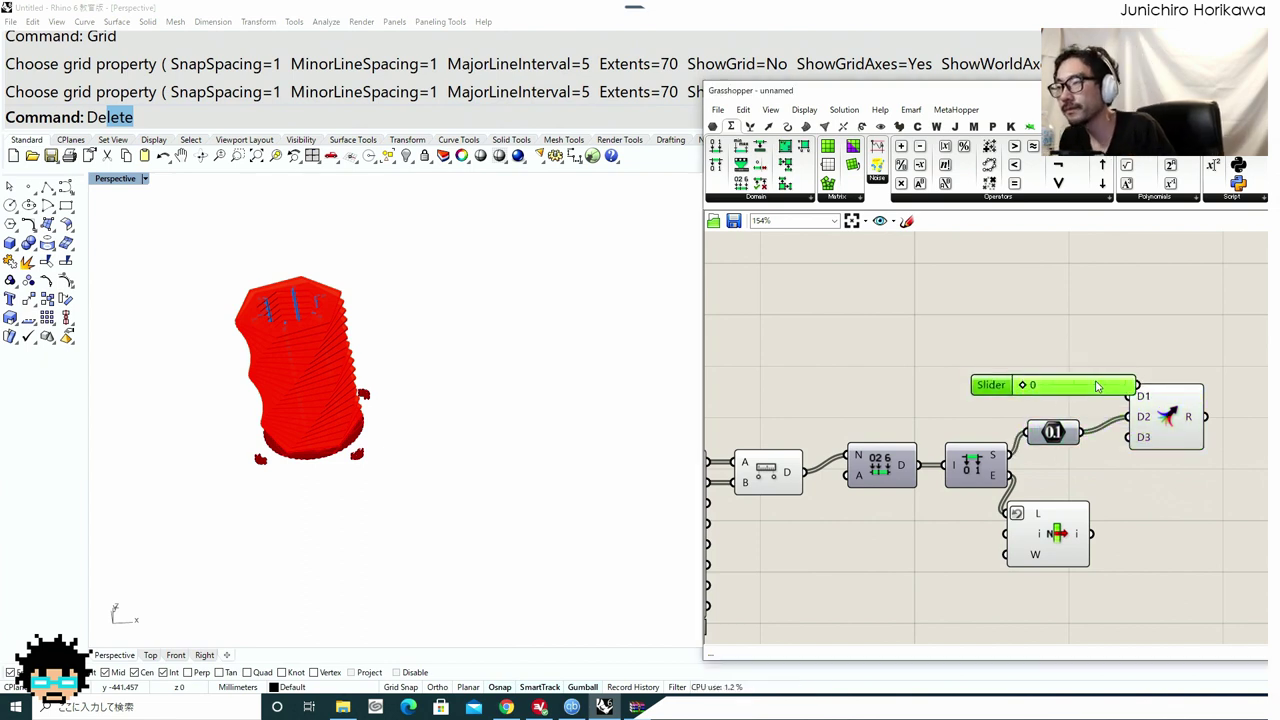
pyautogui.press('Delete')
# Add a panel containing 0 above the Number parameter and connect it to Merge's D1 input.
pyautogui.doubleClick(1011, 379)
pyautogui.write('panel')
pyautogui.press('Return')
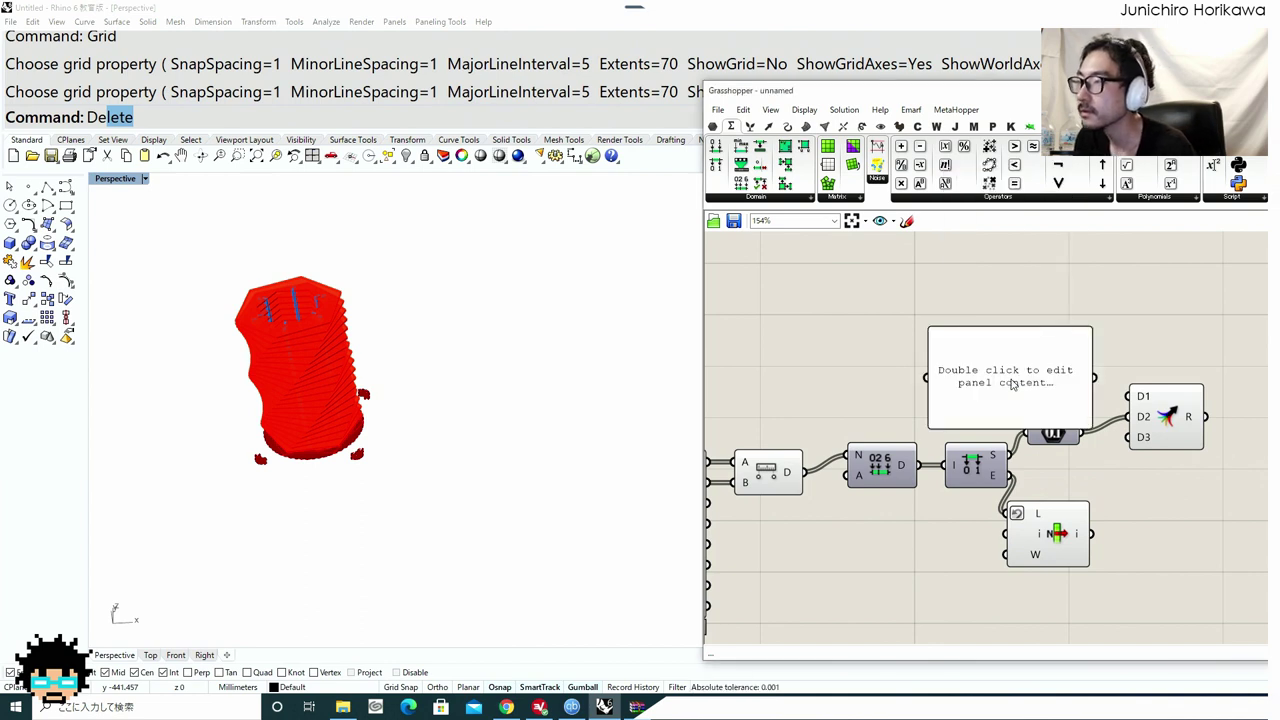
pyautogui.doubleClick(1011, 383)
pyautogui.write('0')
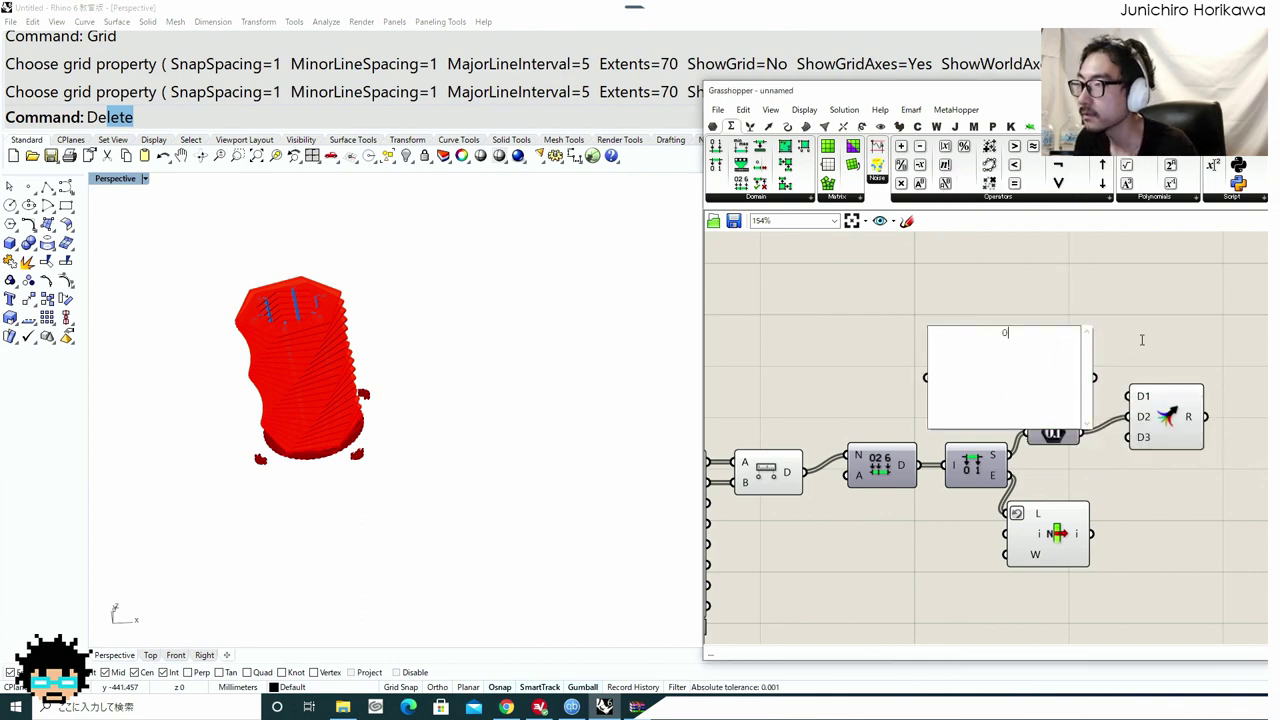
pyautogui.click(1143, 340)
pyautogui.moveTo(1093, 428); pyautogui.dragTo(1131, 412)
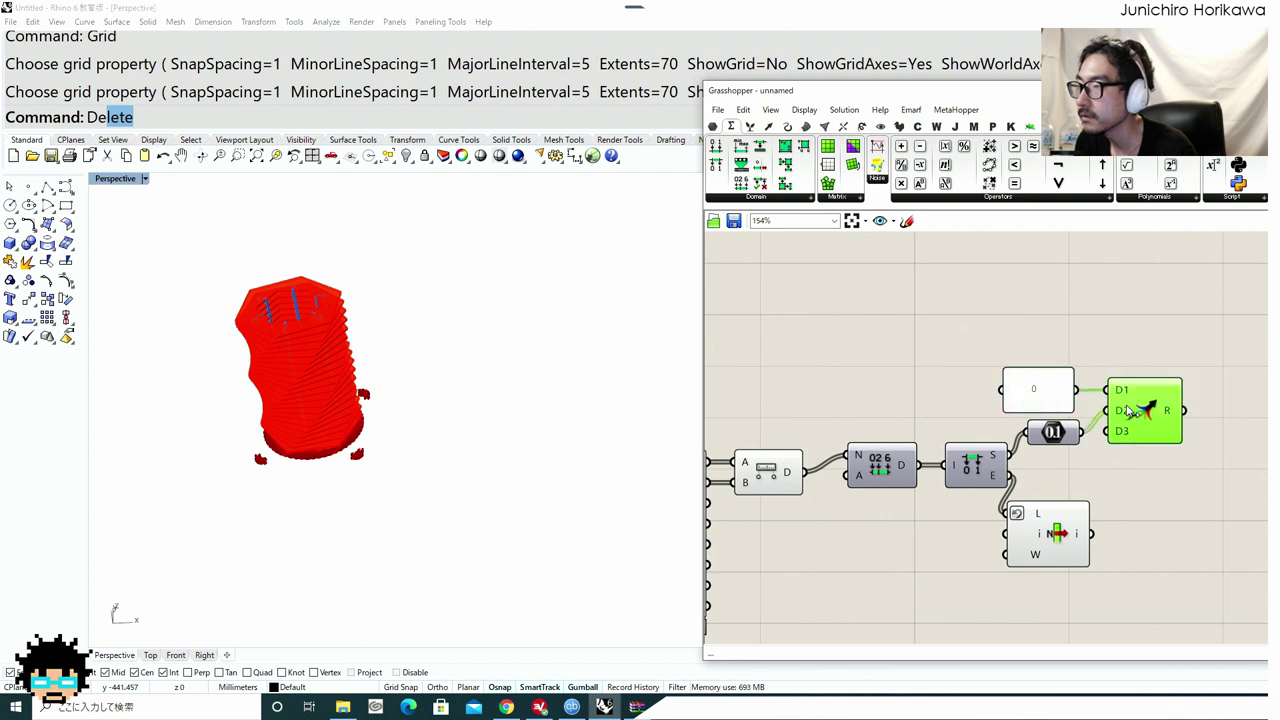
pyautogui.moveTo(1103, 414); pyautogui.dragTo(1168, 412, button='right')
pyautogui.scroll(-3, 1100, 392)
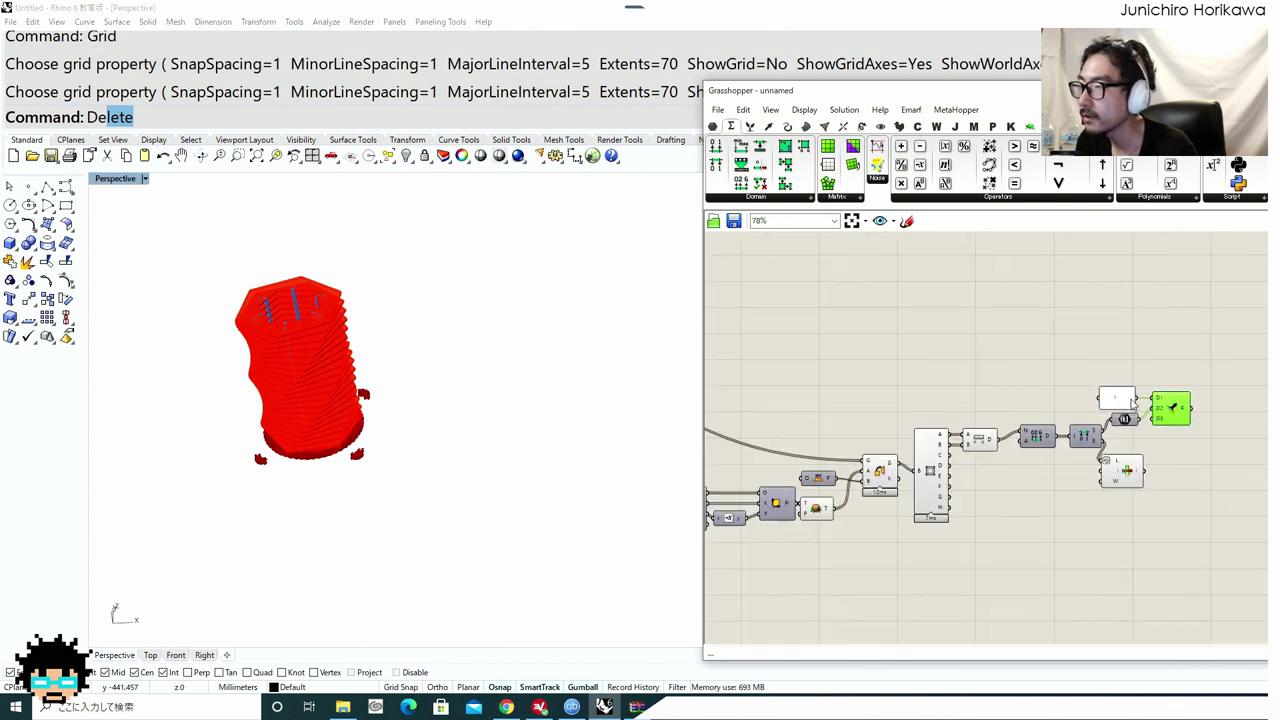
pyautogui.scroll(1, 1132, 403)
pyautogui.moveTo(1180, 340); pyautogui.dragTo(1051, 355, button='right')
pyautogui.doubleClick(1052, 357)
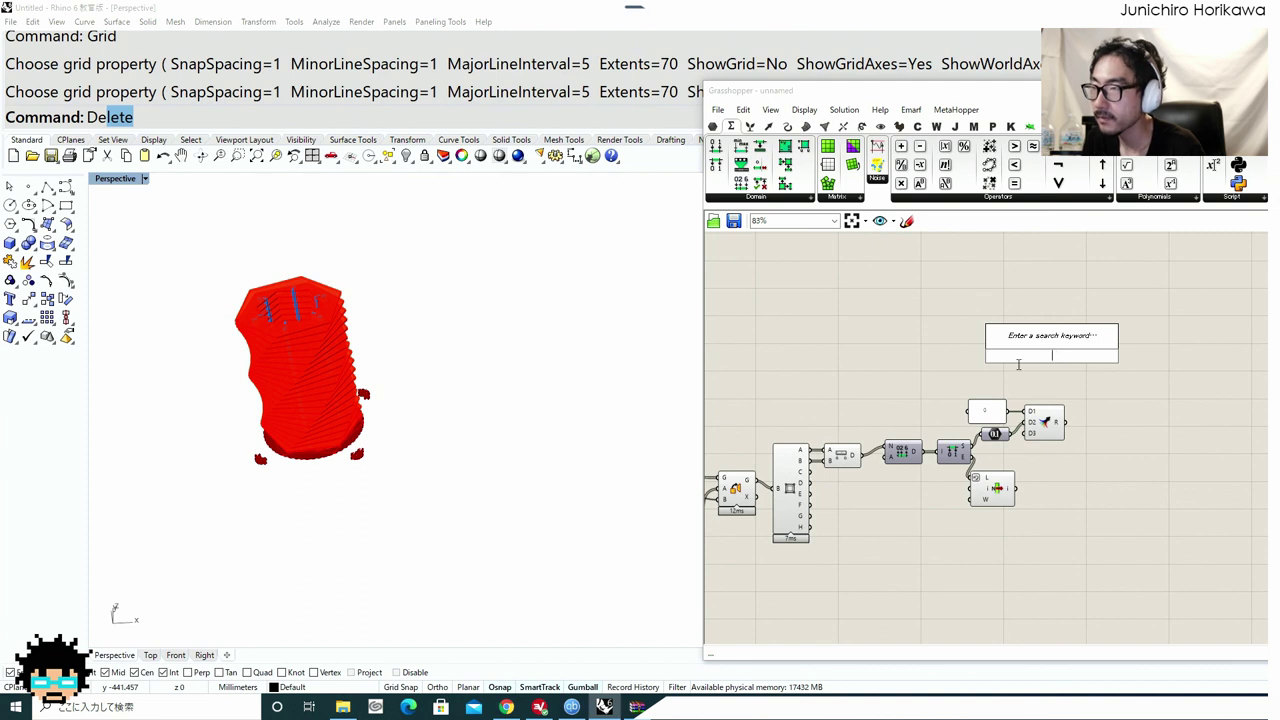
pyautogui.click(943, 395)
pyautogui.moveTo(988, 408); pyautogui.dragTo(957, 419, button='right')
pyautogui.scroll(1, 957, 421)
pyautogui.click(962, 431)
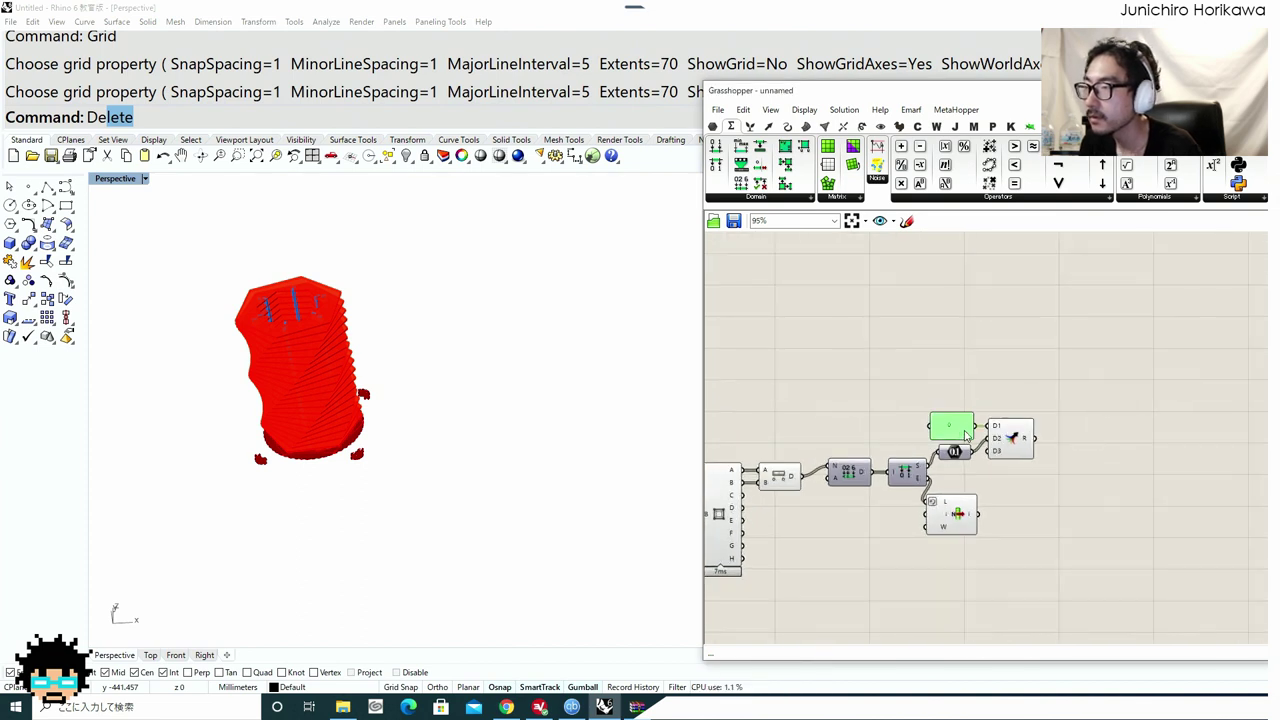
pyautogui.scroll(1, 963, 424)
# Add a Move component to the canvas above the 0 panel and Merge.
pyautogui.doubleClick(973, 365)
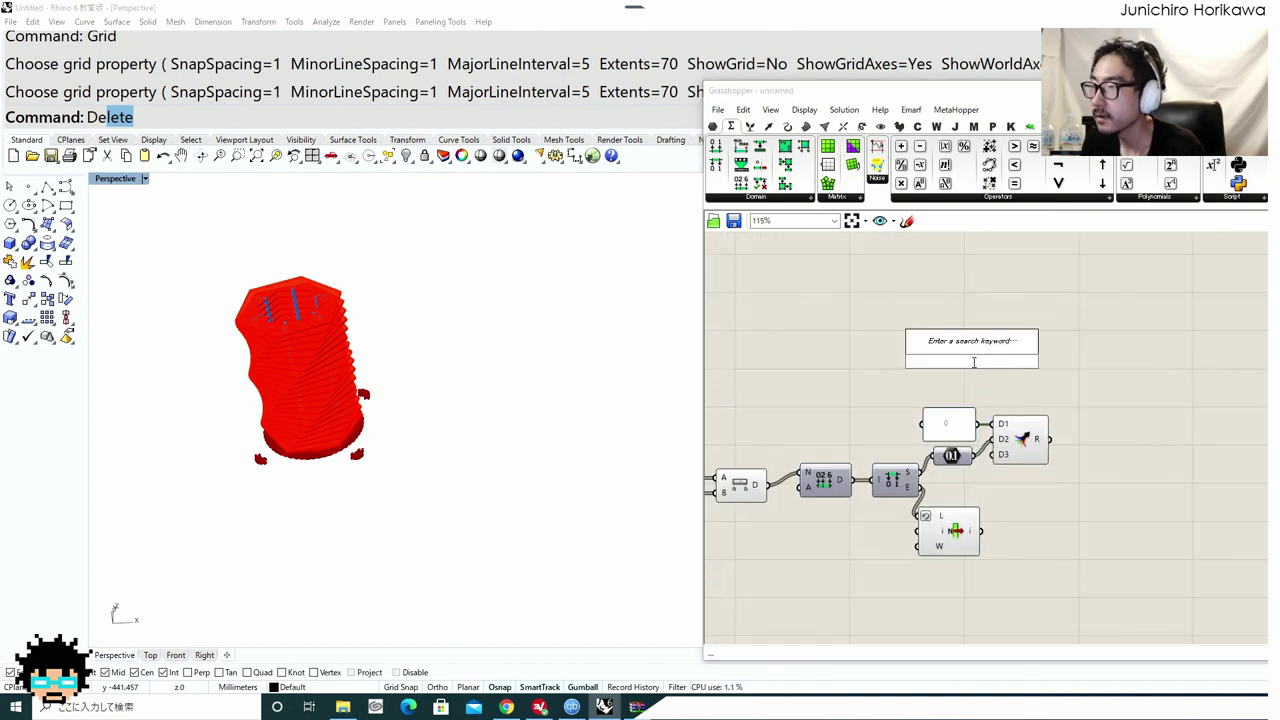
pyautogui.write('move')
pyautogui.press('Return')
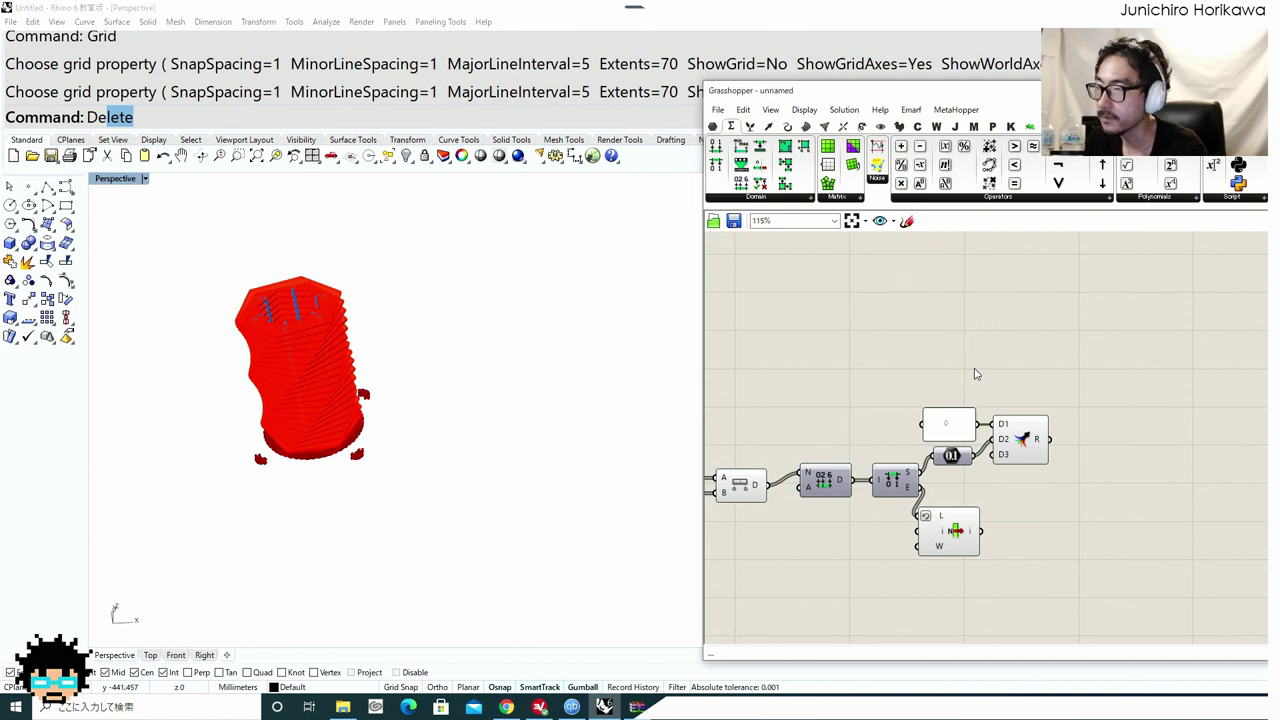
pyautogui.doubleClick(976, 373)
pyautogui.write('move')
pyautogui.press('Return')
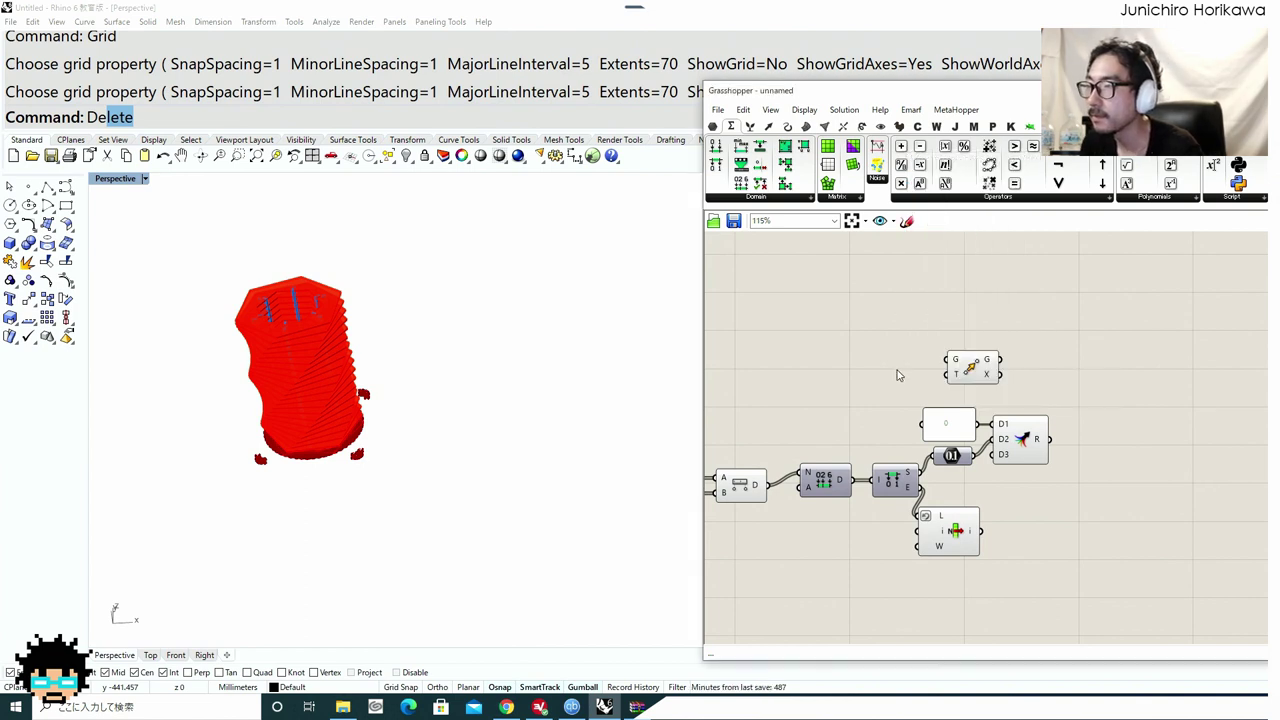
# Connect Orient's geometry output to Move's geometry input and place Move above and beyond Merge.
pyautogui.scroll(-1, 820, 390)
pyautogui.moveTo(820, 390); pyautogui.dragTo(1000, 386, button='right')
pyautogui.scroll(-3, 814, 390)
pyautogui.moveTo(809, 423); pyautogui.dragTo(892, 404, button='right')
pyautogui.scroll(5, 1085, 404)
pyautogui.click(1077, 408)
pyautogui.moveTo(1111, 379); pyautogui.dragTo(977, 415, button='right')
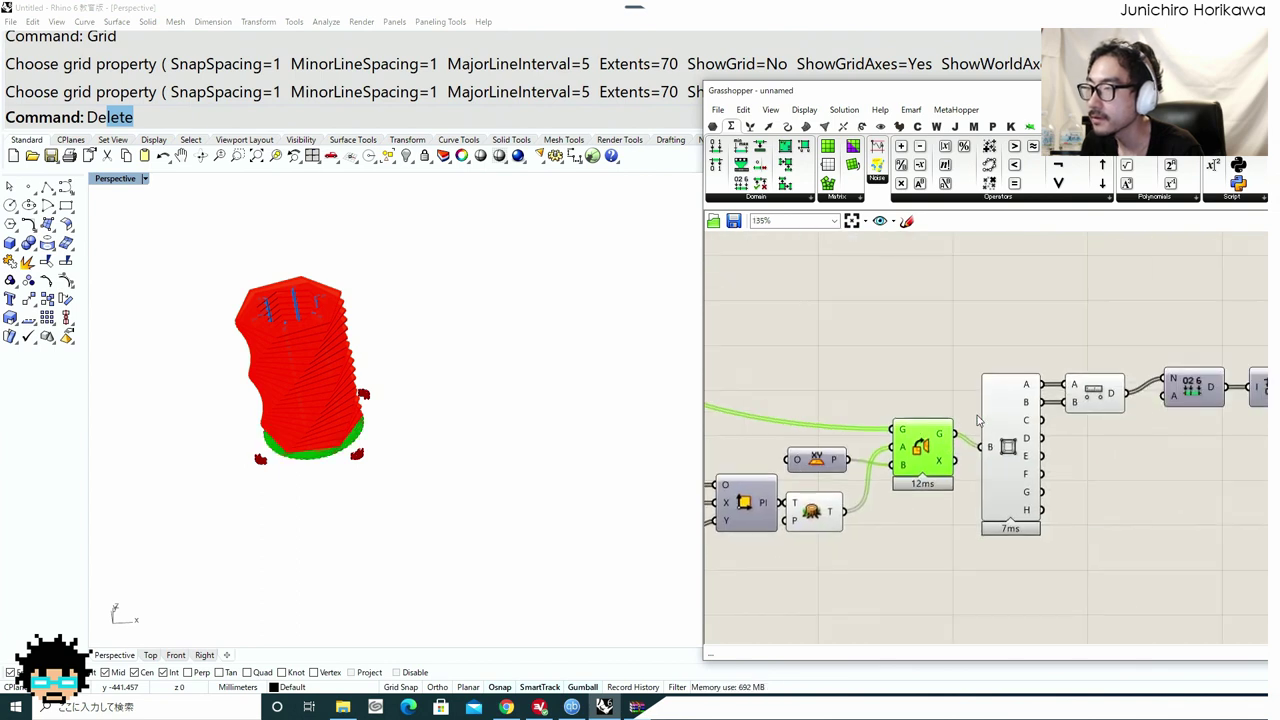
pyautogui.scroll(-3, 947, 432)
pyautogui.moveTo(949, 433); pyautogui.dragTo(1161, 330)
pyautogui.moveTo(1098, 352); pyautogui.dragTo(883, 377, button='right')
pyautogui.scroll(3, 950, 365)
pyautogui.moveTo(964, 358); pyautogui.dragTo(1086, 367)
# Add a Unit X vector component beside Merge, below Move.
pyautogui.doubleClick(1115, 453)
pyautogui.write('x')
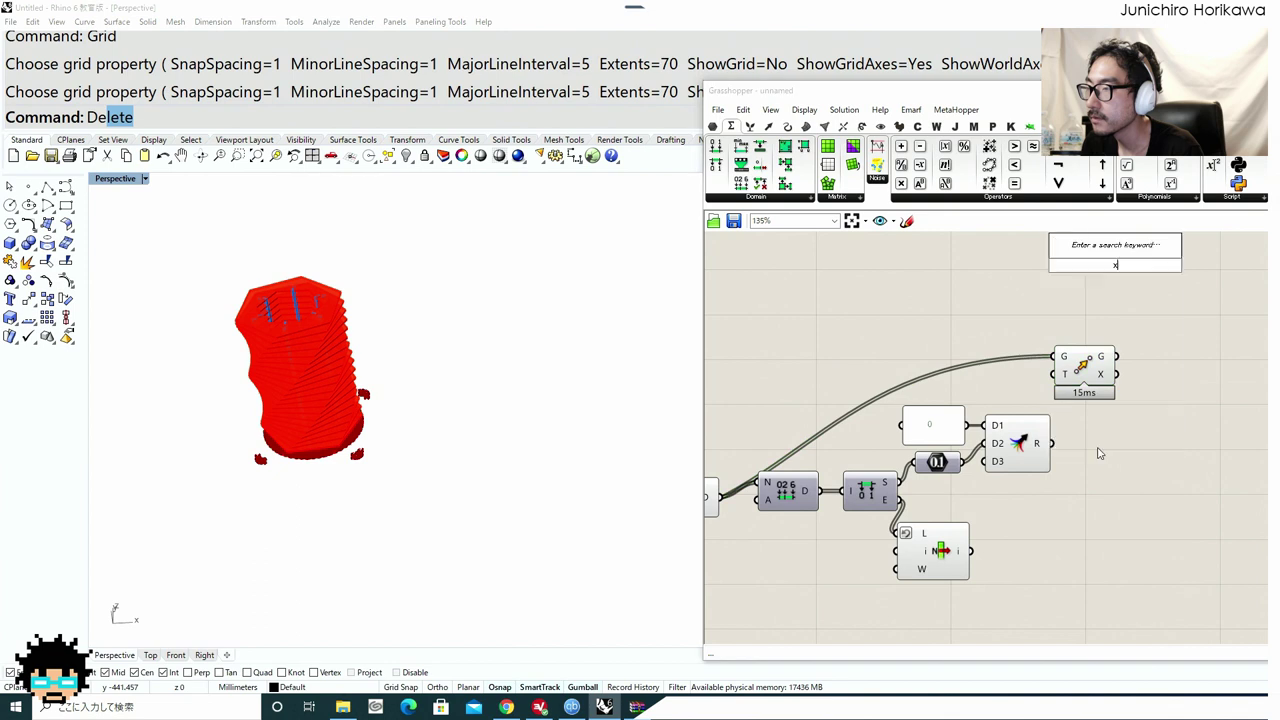
pyautogui.press('Return')
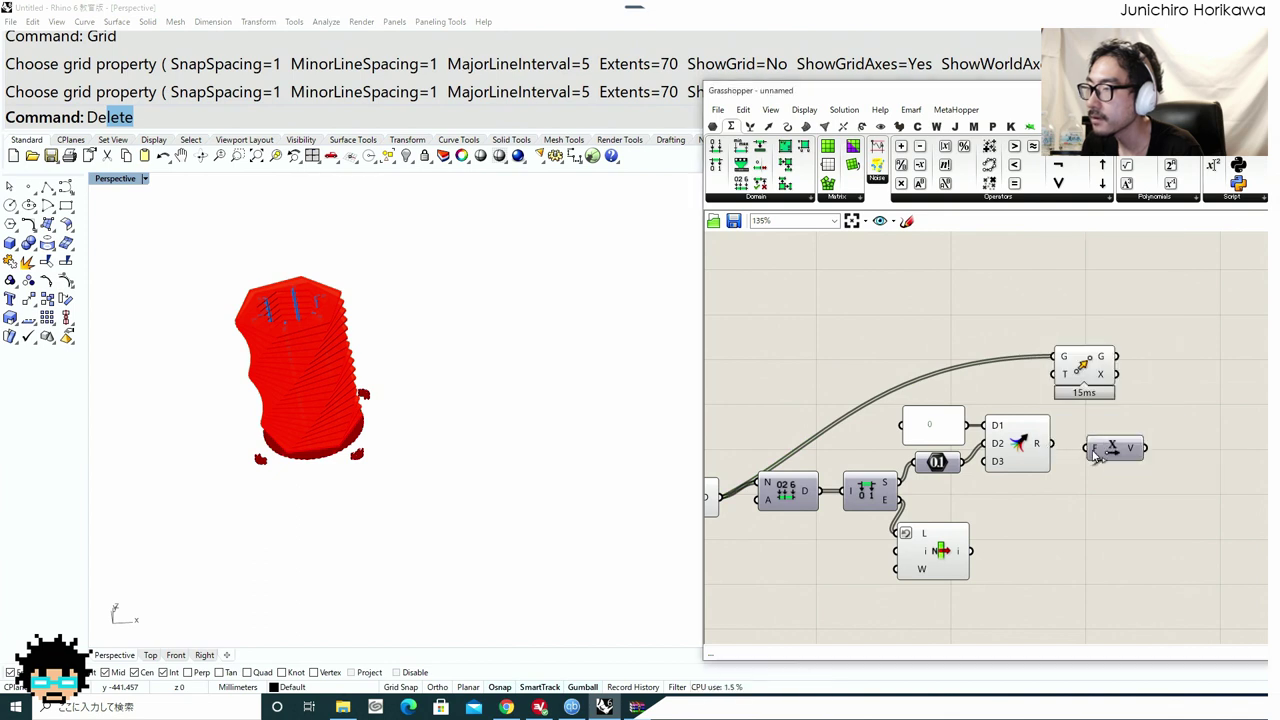
# Shift the Move component farther beyond Merge.
pyautogui.moveTo(1080, 369); pyautogui.dragTo(1137, 370)
pyautogui.moveTo(1013, 400); pyautogui.dragTo(1168, 371, button='right')
pyautogui.scroll(-6, 1168, 371)
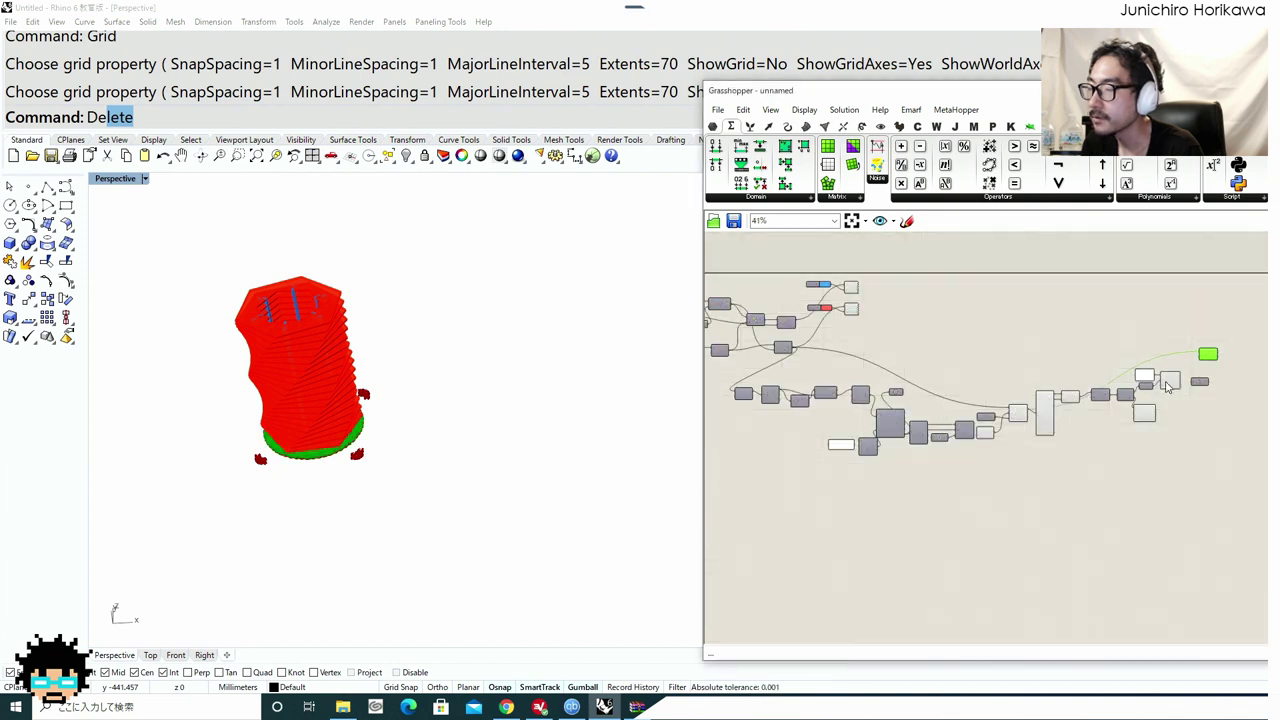
# Add a Bounding Box component above Orient.
pyautogui.scroll(4, 1167, 387)
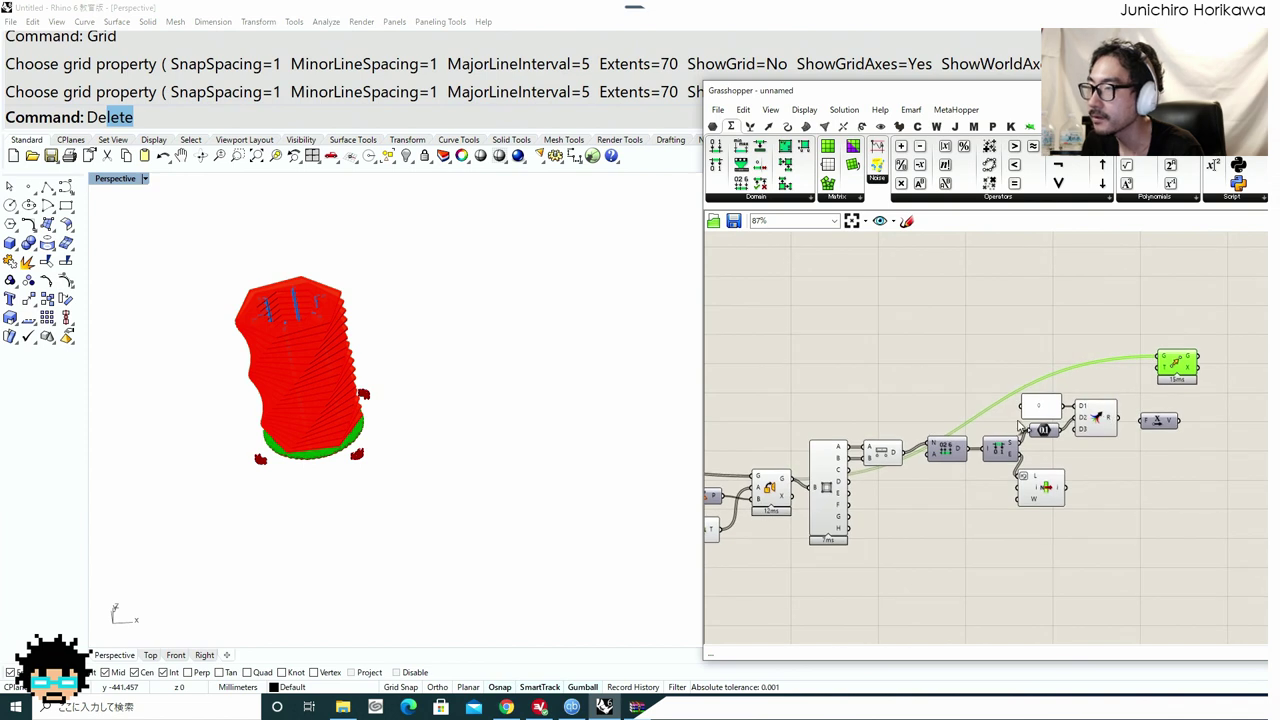
pyautogui.moveTo(1018, 422); pyautogui.dragTo(1190, 412, button='right')
pyautogui.scroll(-2, 1190, 430)
pyautogui.scroll(4, 1040, 464)
pyautogui.moveTo(882, 474); pyautogui.dragTo(1035, 447, button='right')
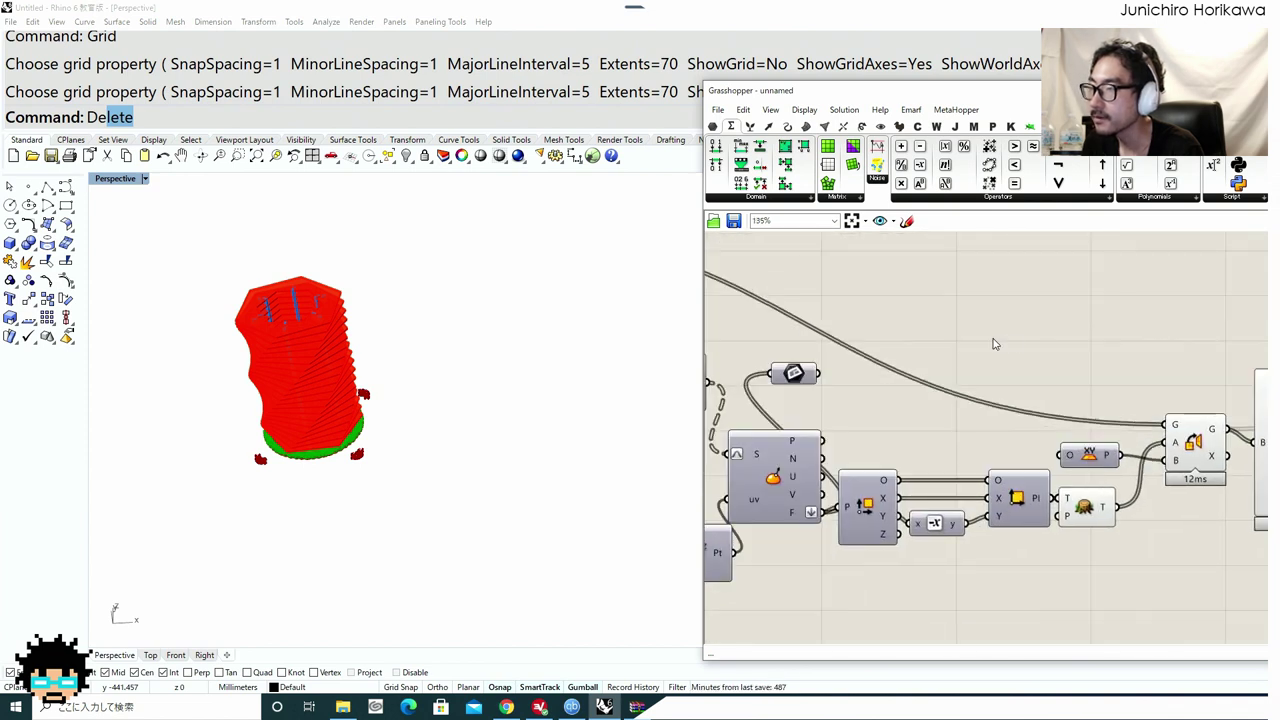
pyautogui.doubleClick(1013, 340)
pyautogui.moveTo(1130, 350); pyautogui.dragTo(997, 371, button='right')
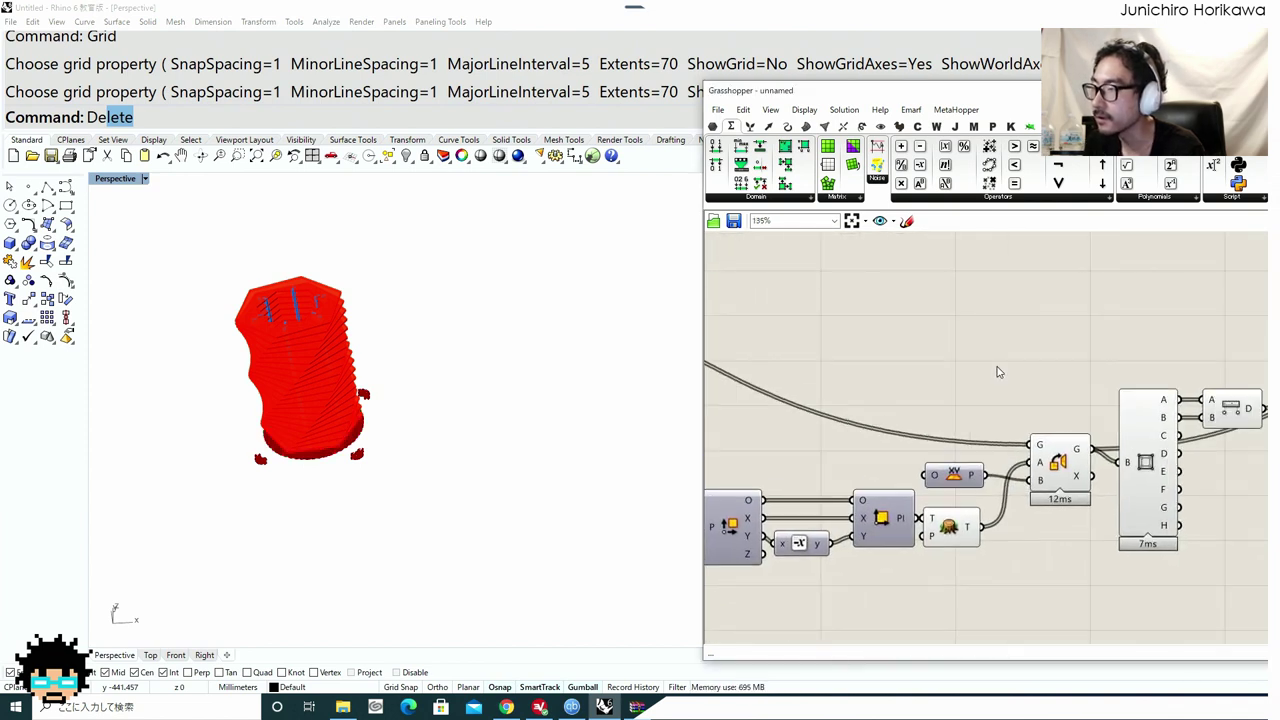
pyautogui.doubleClick(997, 371)
pyautogui.write('bound')
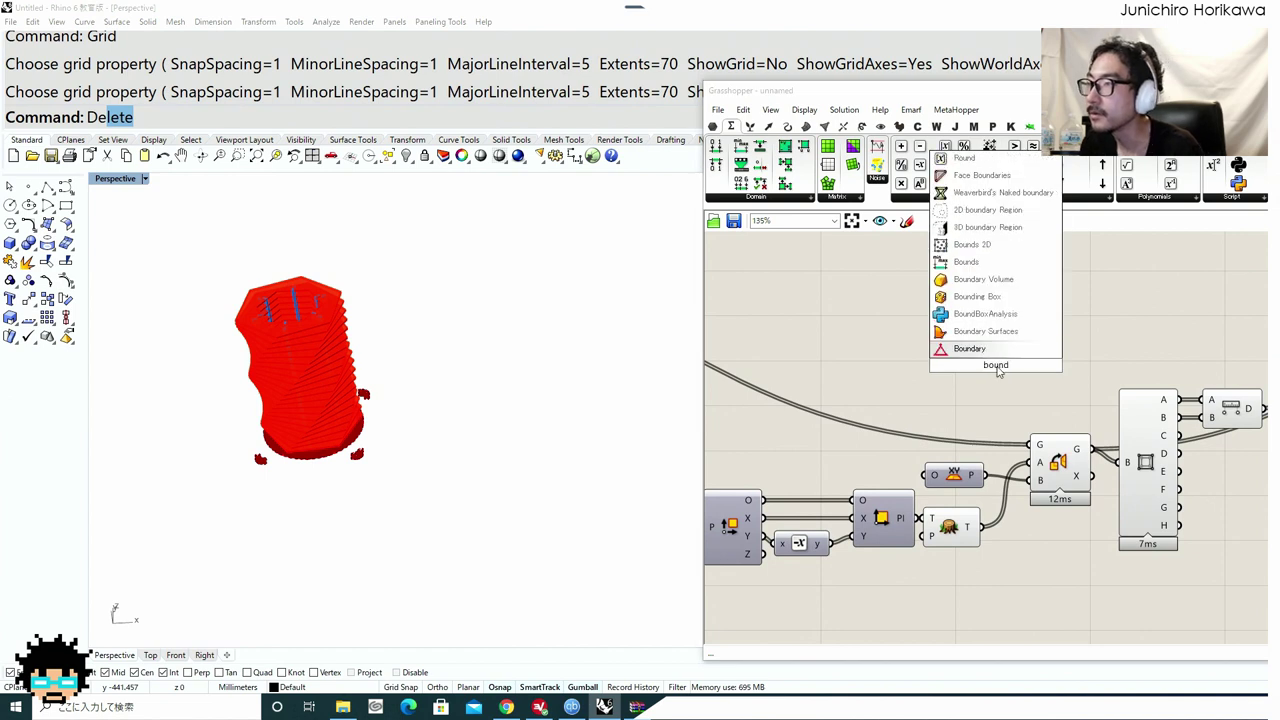
pyautogui.click(979, 301)
# Feed Orient's geometry output into Bounding Box, switch it to Union Box mode, and place it above Orient.
pyautogui.moveTo(1088, 450); pyautogui.dragTo(964, 357)
pyautogui.rightClick(995, 371)
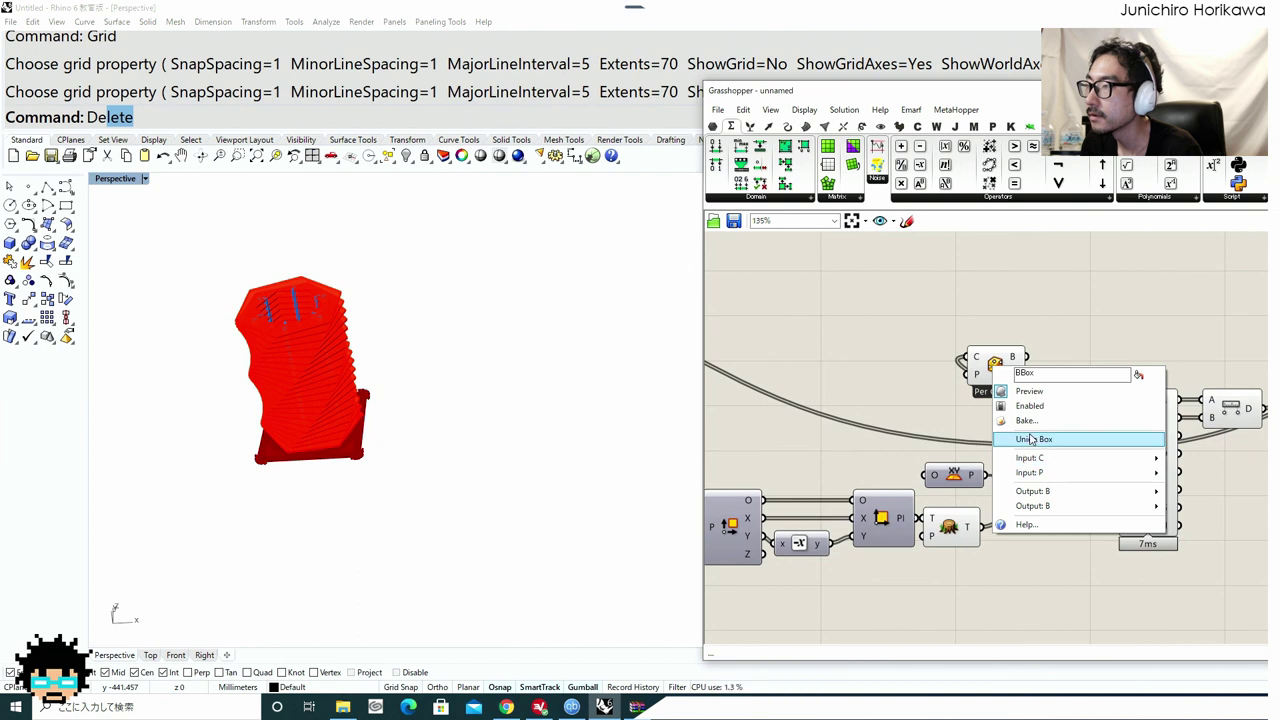
pyautogui.click(1032, 440)
pyautogui.moveTo(1040, 388); pyautogui.dragTo(902, 475, button='right')
pyautogui.moveTo(878, 469); pyautogui.dragTo(907, 435)
# Duplicate the Box Corners component above the original and connect the Union Box output to its B input.
pyautogui.click(990, 520)
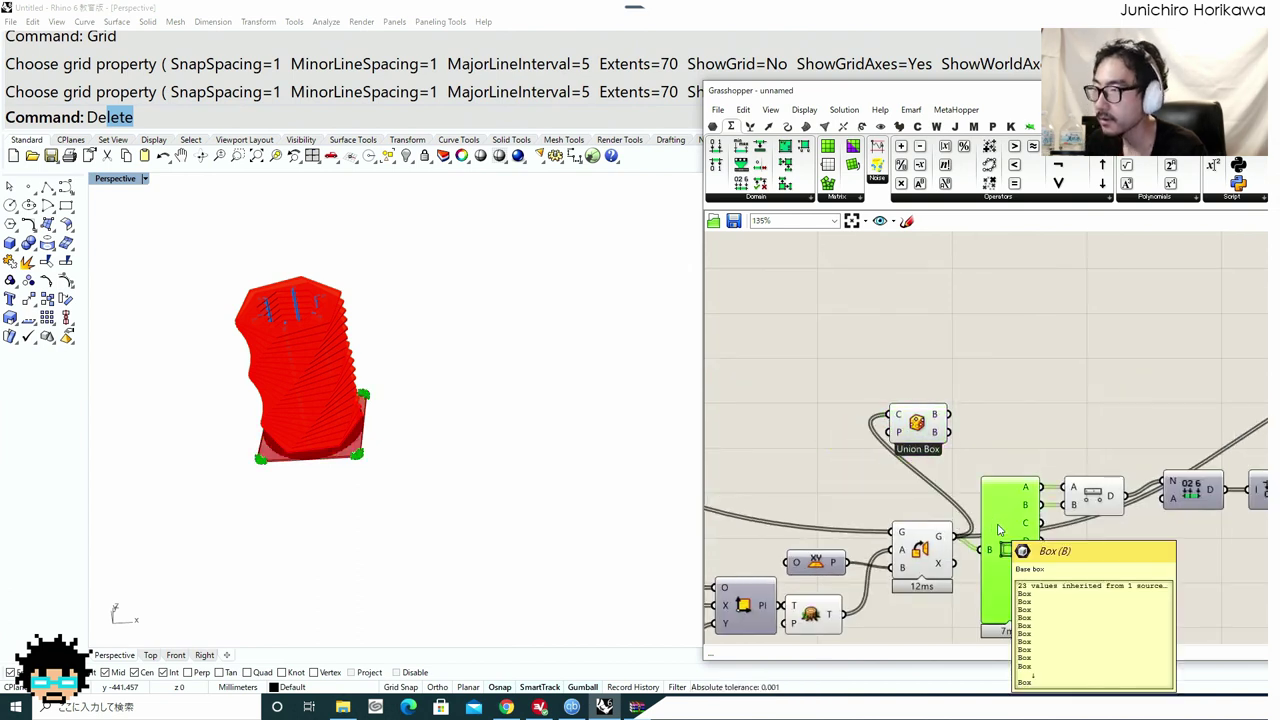
pyautogui.keyDown('alt'); pyautogui.moveTo(1000, 530); pyautogui.dragTo(1009, 440); pyautogui.keyUp('alt')
pyautogui.moveTo(1028, 445); pyautogui.dragTo(1015, 398)
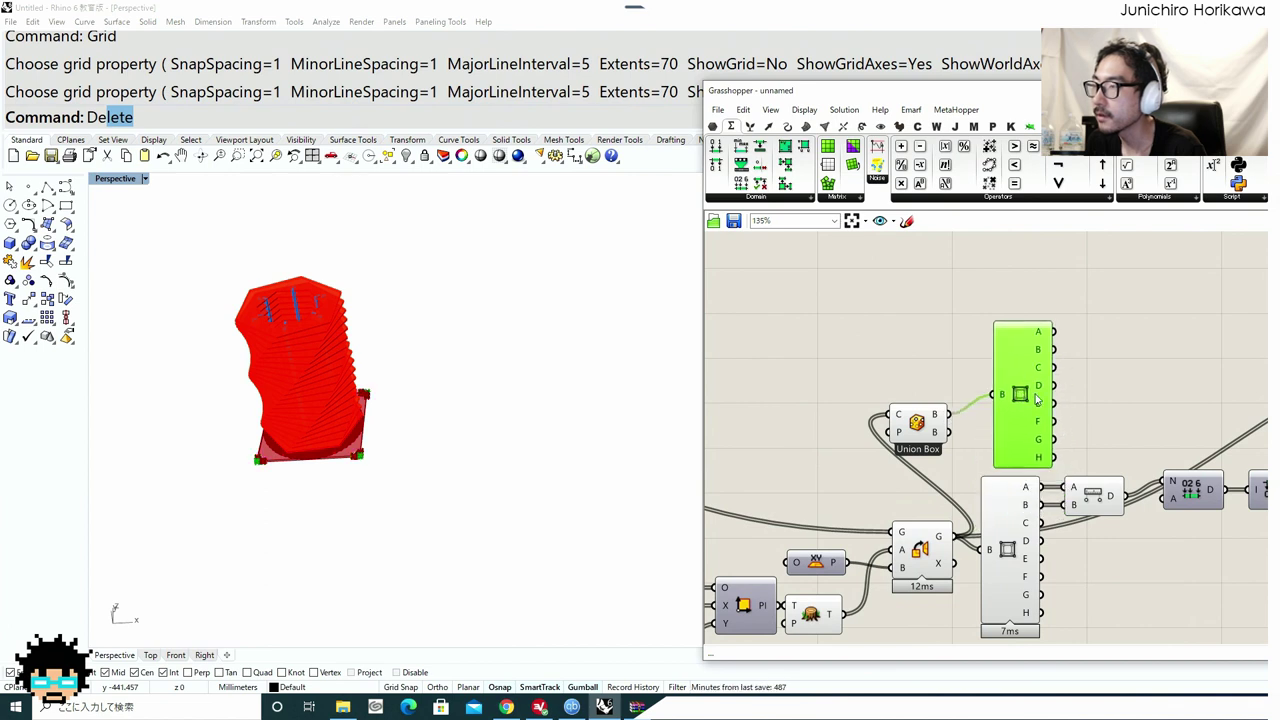
pyautogui.moveTo(1053, 477); pyautogui.dragTo(965, 499, button='right')
# Duplicate the Distance component and wire it to corners A and B of the copied Box Corners.
pyautogui.click(1006, 524)
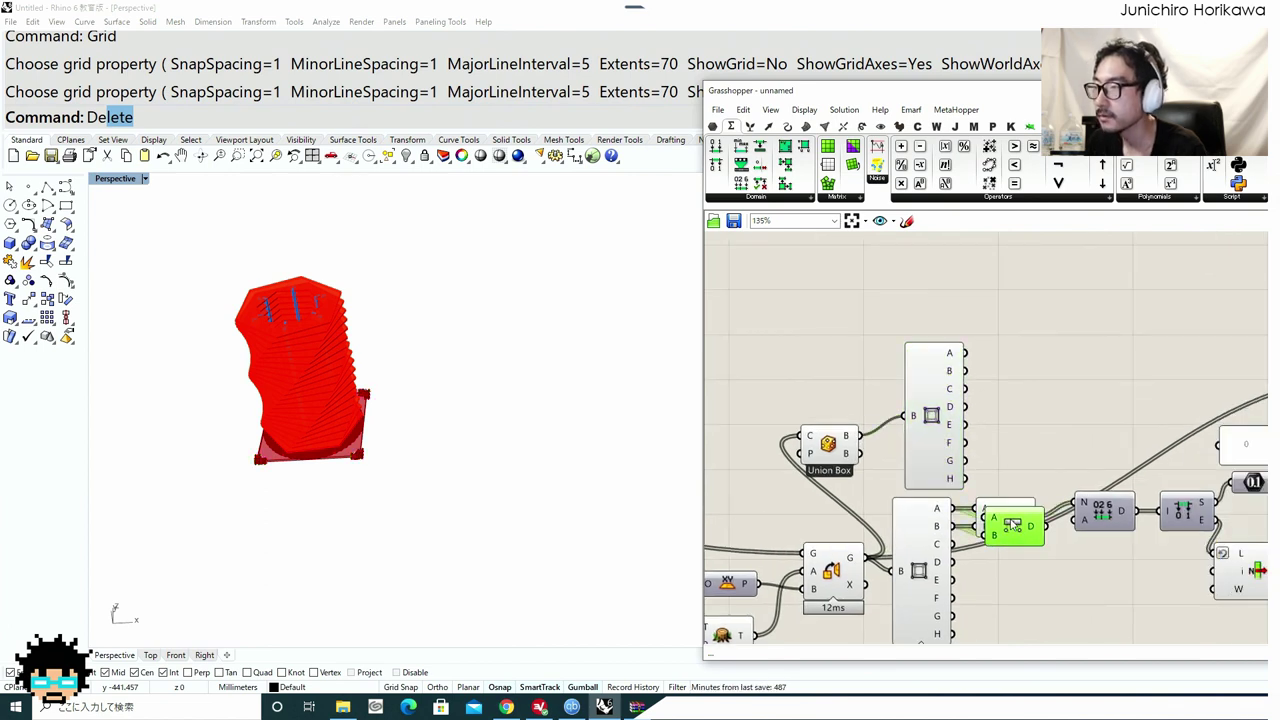
pyautogui.keyDown('alt'); pyautogui.moveTo(1008, 522); pyautogui.dragTo(1023, 408); pyautogui.keyUp('alt')
pyautogui.moveTo(967, 354); pyautogui.dragTo(988, 413)
pyautogui.moveTo(1050, 415); pyautogui.dragTo(856, 398, button='right')
pyautogui.moveTo(828, 388); pyautogui.dragTo(833, 346)
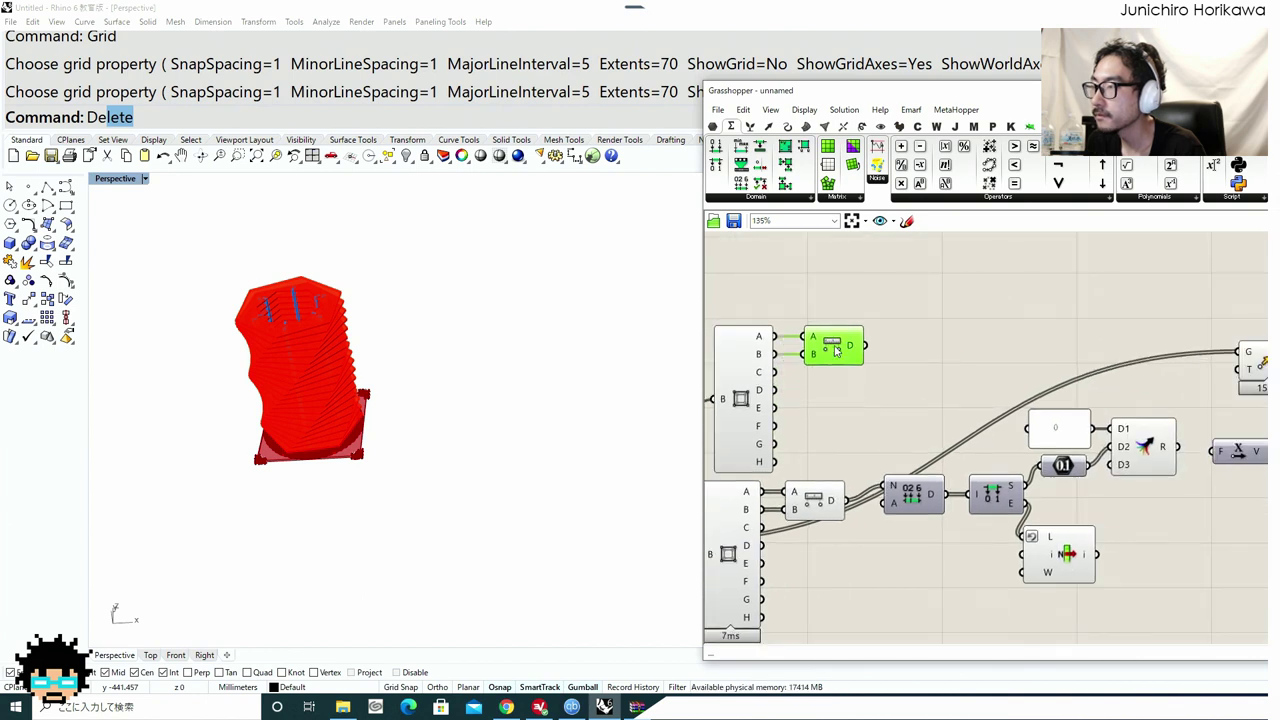
# Add an Addition component near Move, connecting the copied Distance output to A and Merge's result to B.
pyautogui.moveTo(1032, 362); pyautogui.dragTo(946, 379, button='right')
pyautogui.doubleClick(934, 349)
pyautogui.write('add')
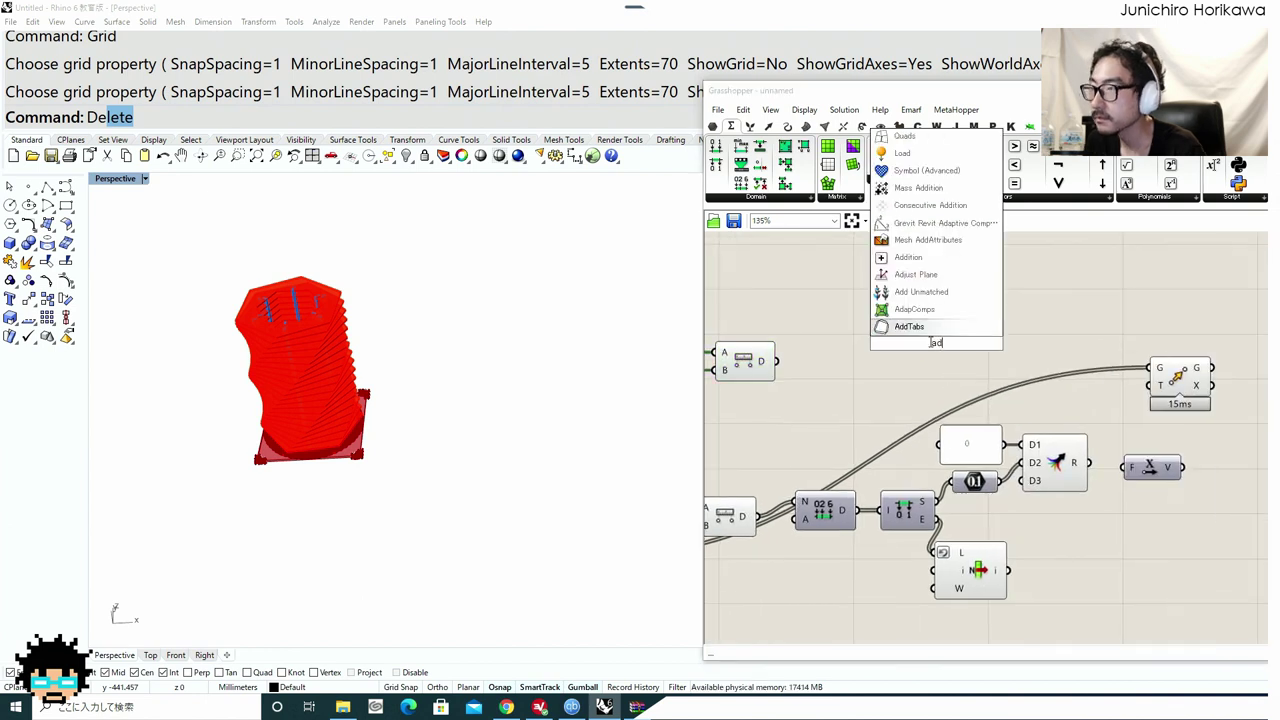
pyautogui.click(916, 293)
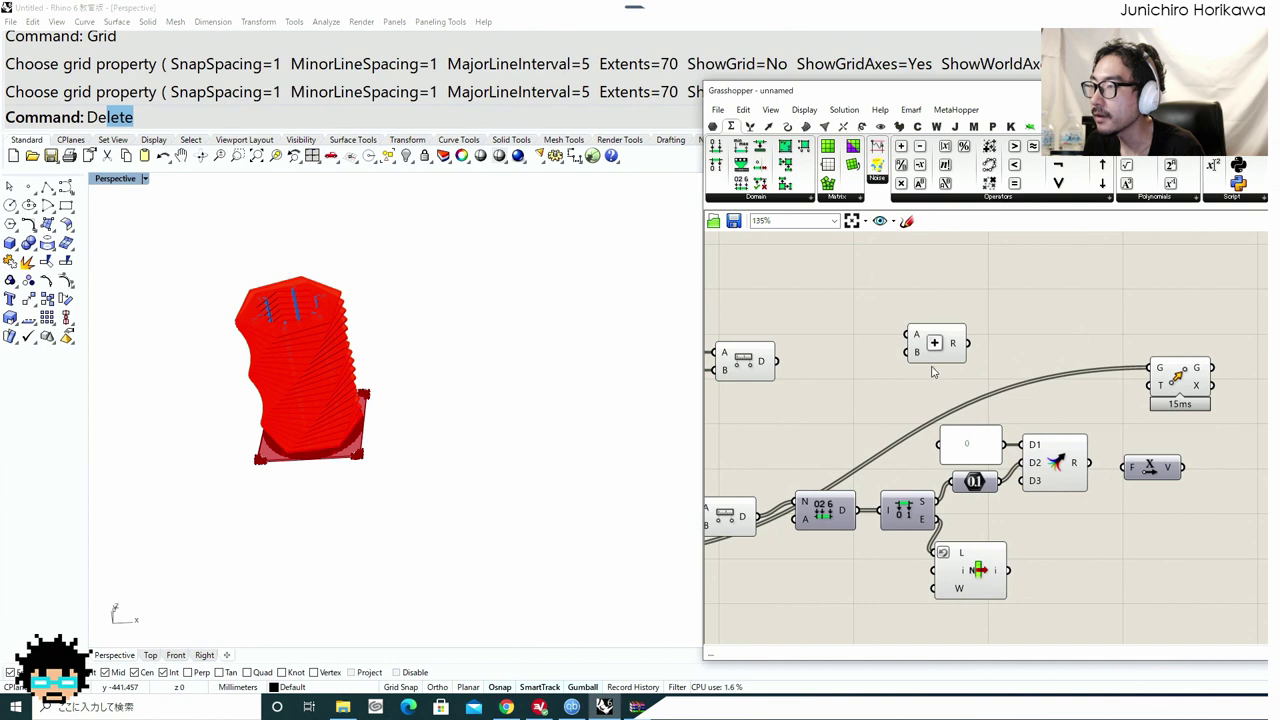
pyautogui.moveTo(935, 350); pyautogui.dragTo(1131, 404)
pyautogui.moveTo(1088, 461); pyautogui.dragTo(1110, 405)
pyautogui.moveTo(776, 361); pyautogui.dragTo(1104, 387)
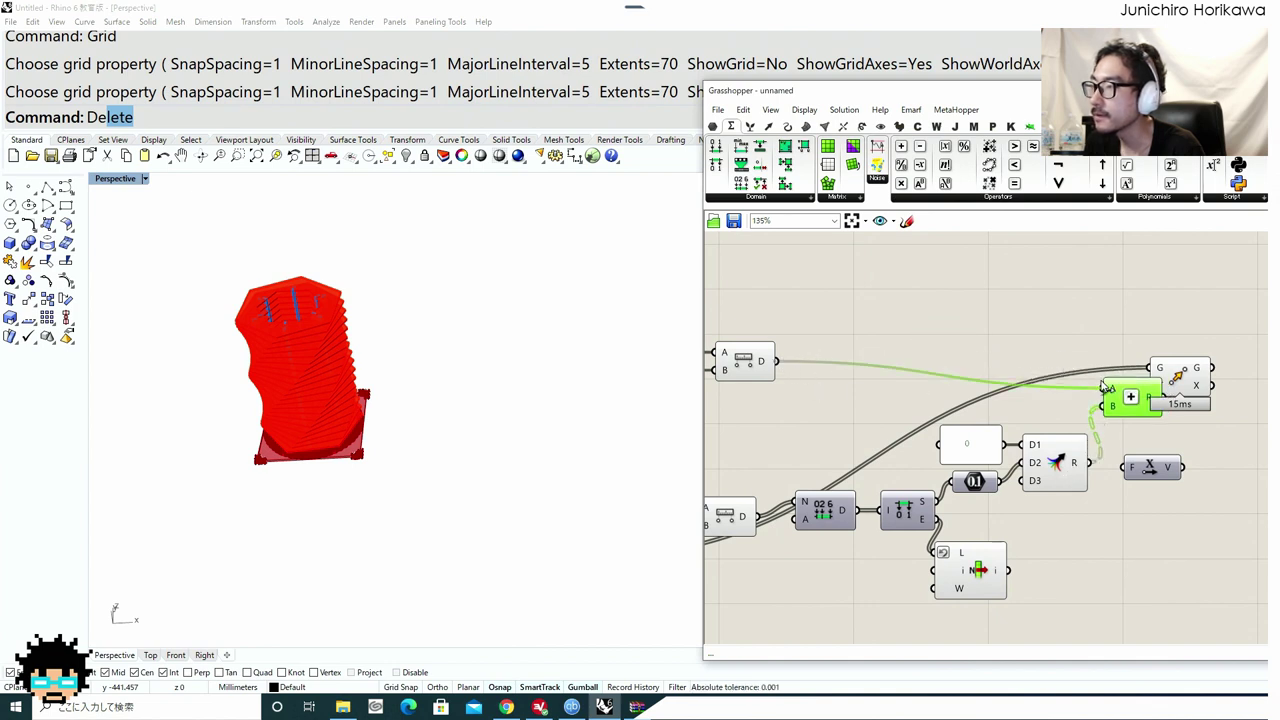
pyautogui.moveTo(1127, 396); pyautogui.dragTo(984, 395, button='right')
pyautogui.moveTo(1055, 378); pyautogui.dragTo(1124, 392)
pyautogui.scroll(1, 1010, 400)
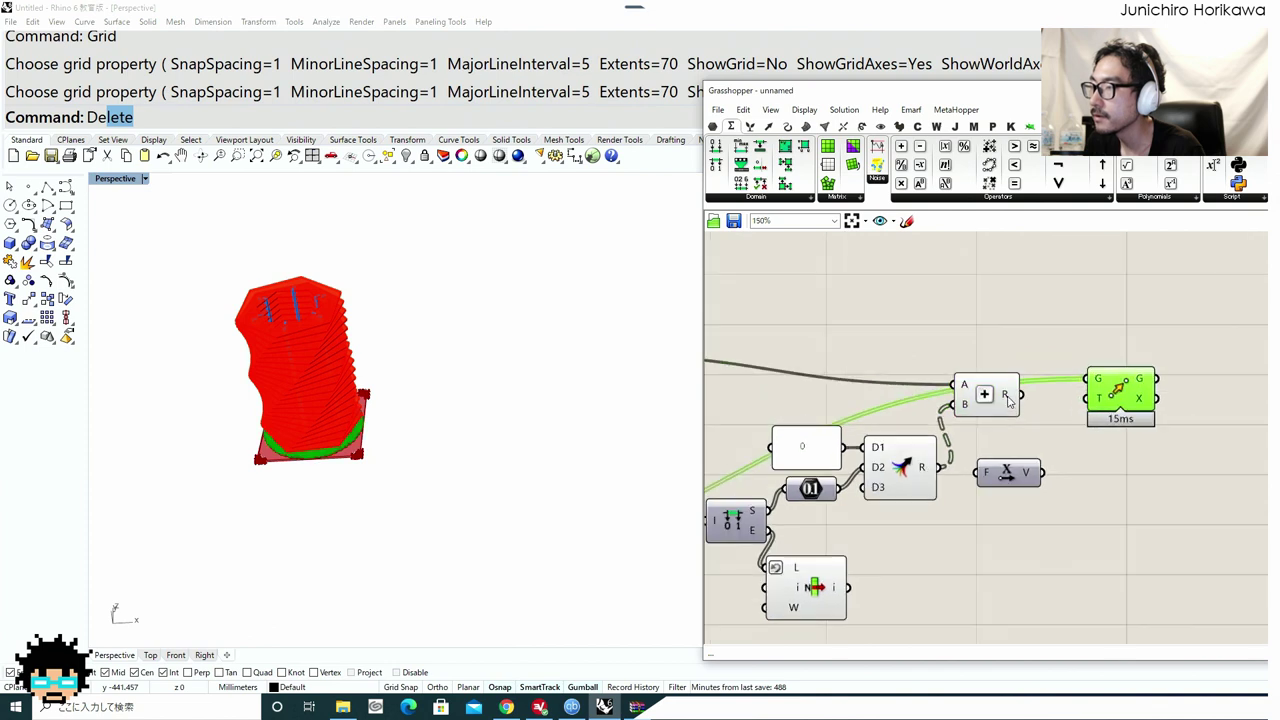
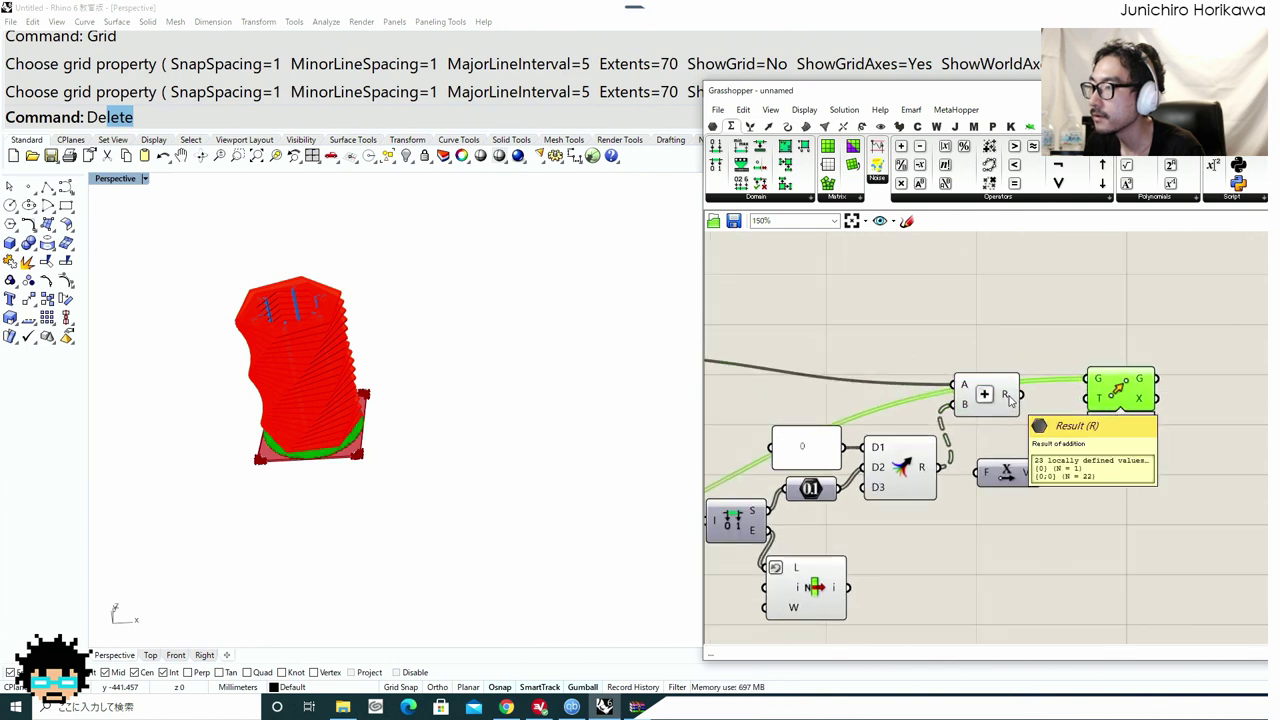
# Flatten Merge's D1 and D2 inputs.
pyautogui.rightClick(876, 452)
pyautogui.click(907, 539)
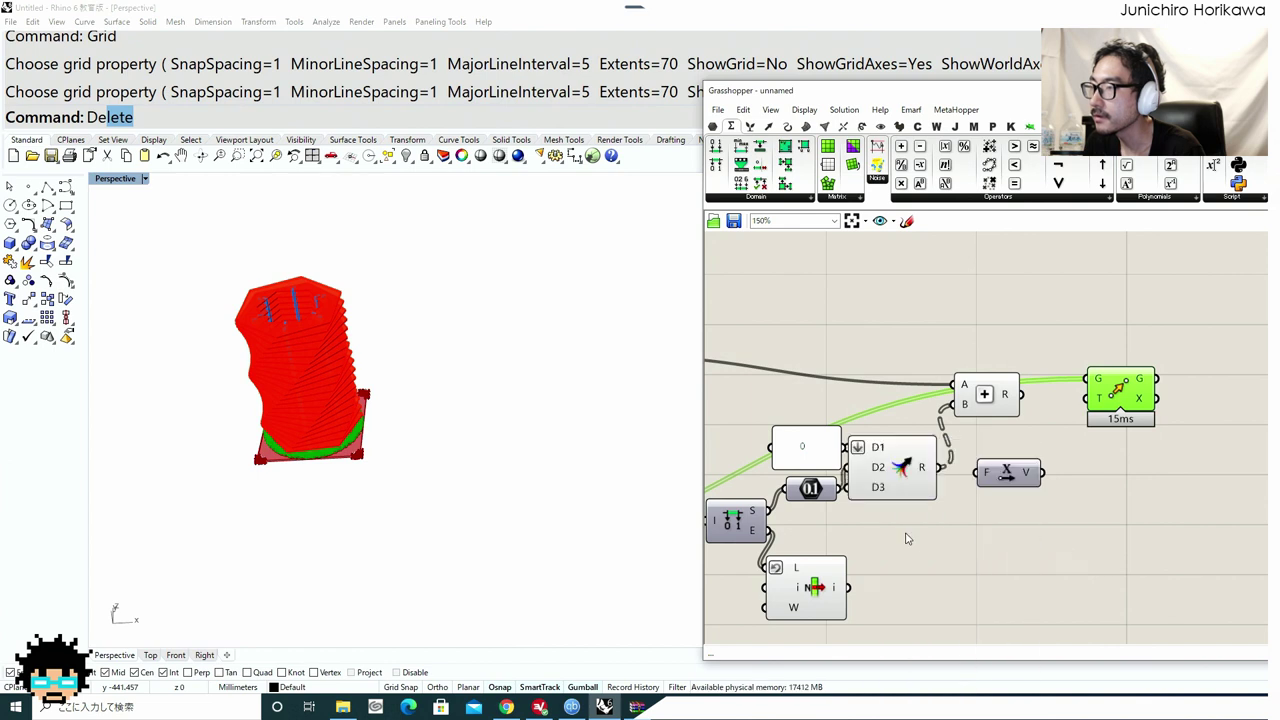
pyautogui.rightClick(881, 472)
pyautogui.click(903, 541)
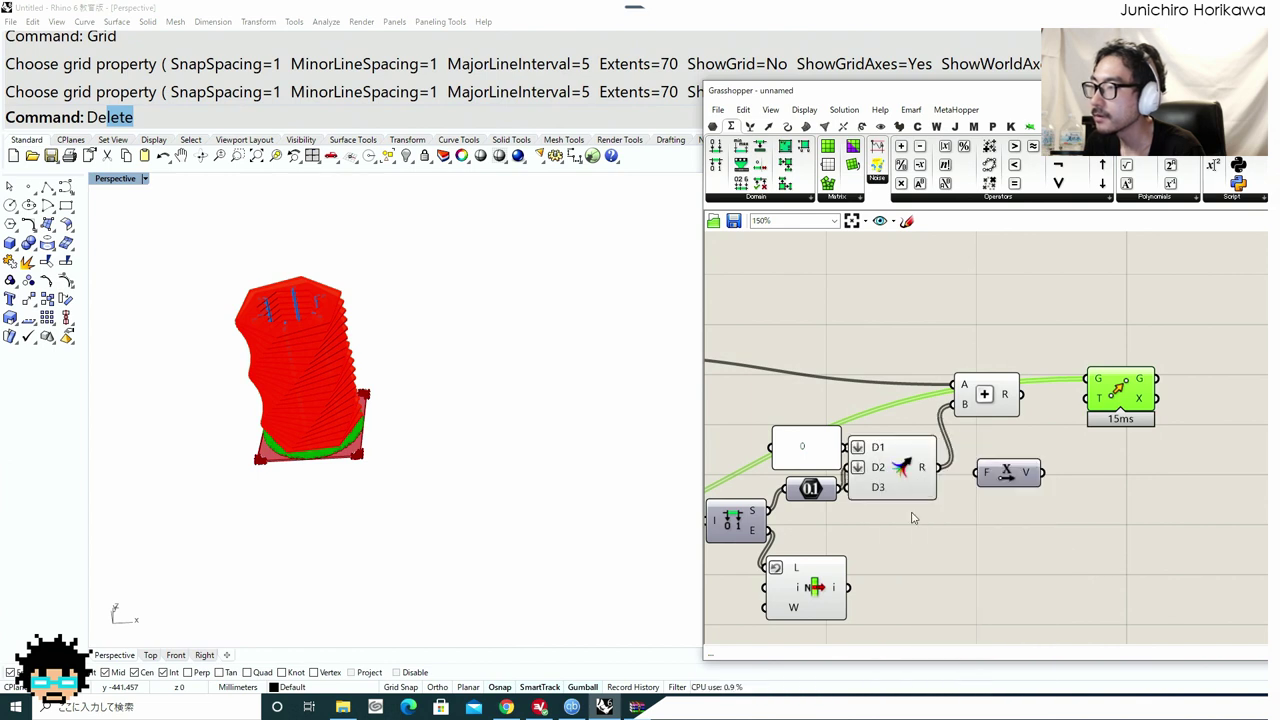
# Connect Addition's result to Unit X's factor and Unit X's vector to Move's T input, and check the slab spacing.
pyautogui.moveTo(917, 482); pyautogui.dragTo(938, 478)
pyautogui.moveTo(995, 410); pyautogui.dragTo(1088, 410)
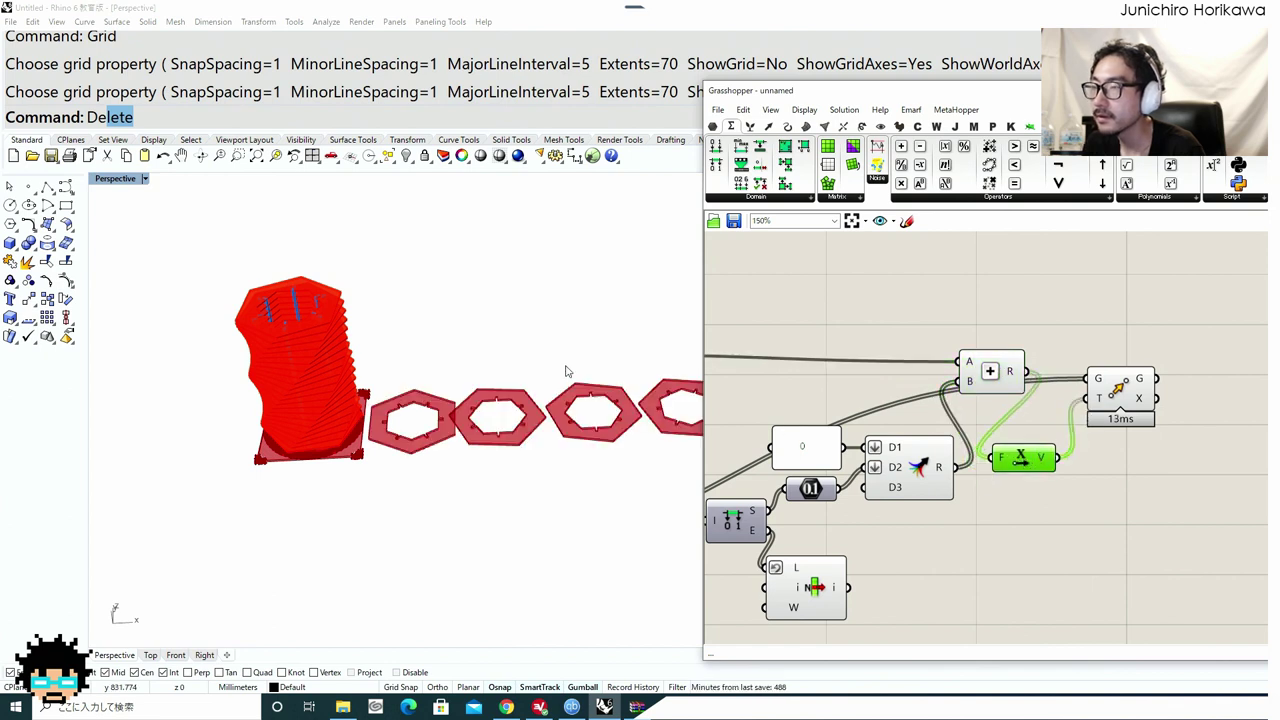
pyautogui.moveTo(507, 420); pyautogui.dragTo(386, 444, button='right')
pyautogui.scroll(-7, 390, 404)
pyautogui.scroll(5, 386, 449)
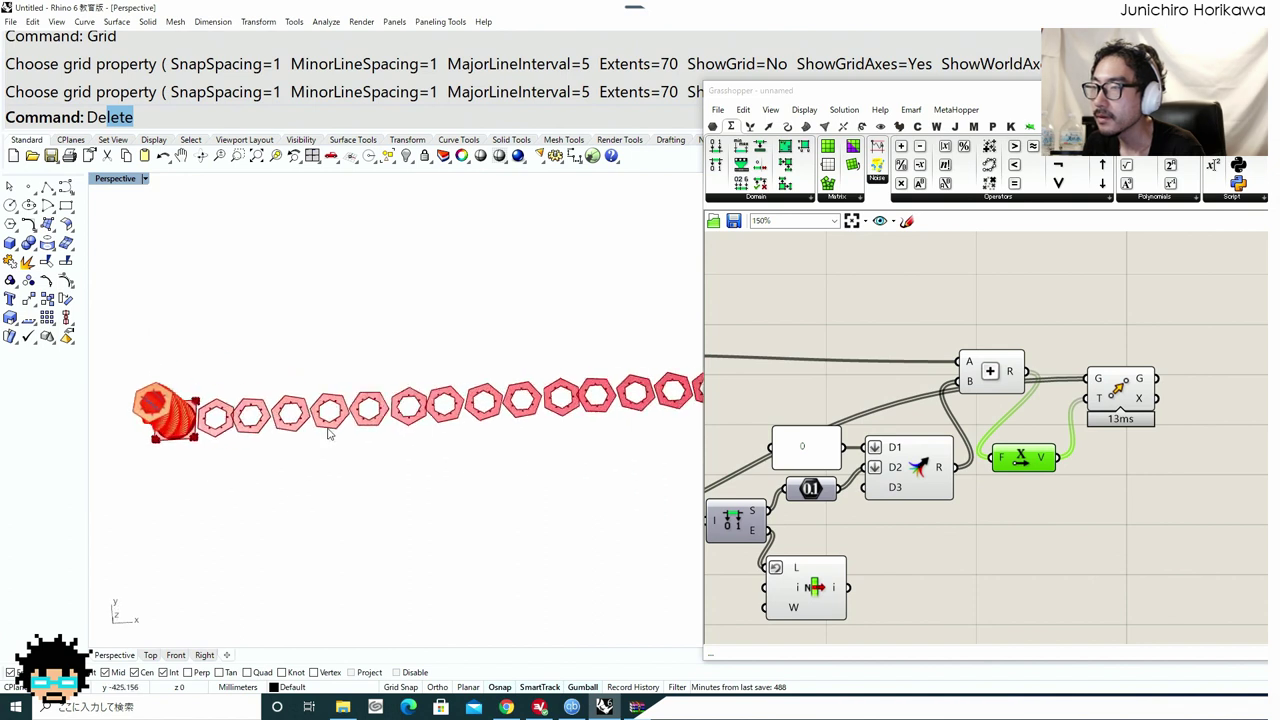
pyautogui.scroll(4, 290, 422)
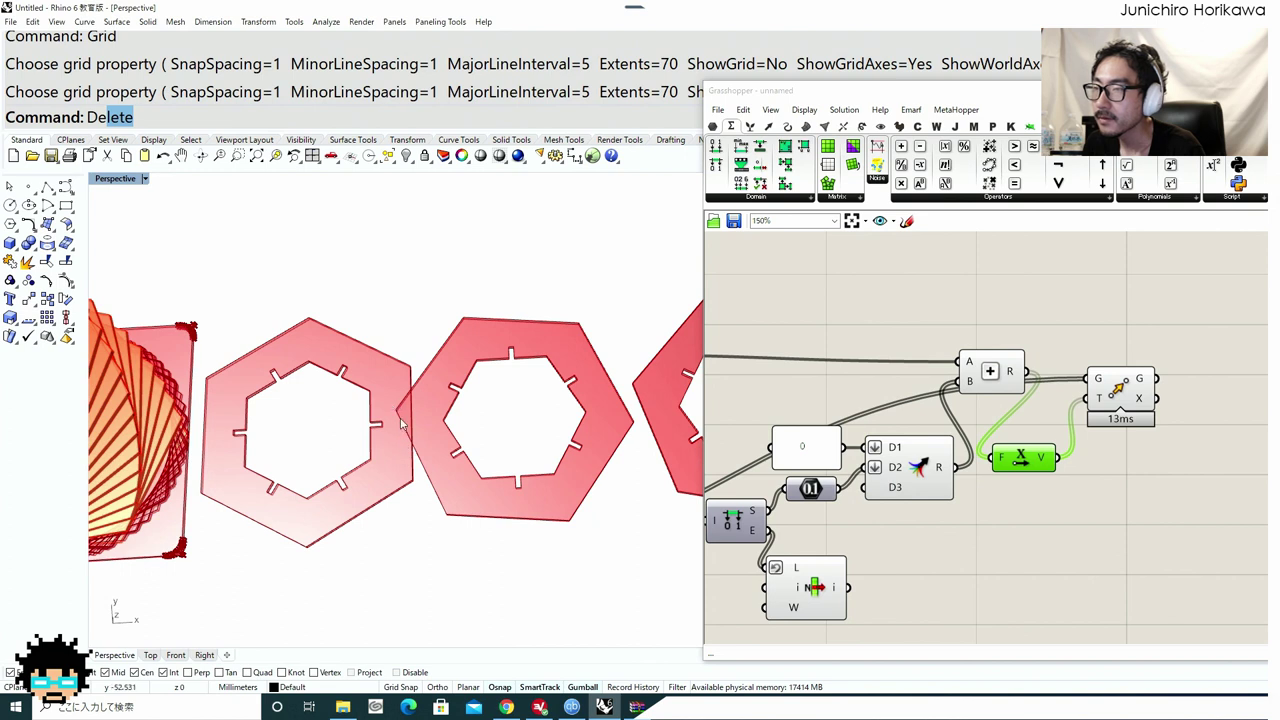
pyautogui.scroll(-2, 440, 477)
pyautogui.scroll(2, 438, 478)
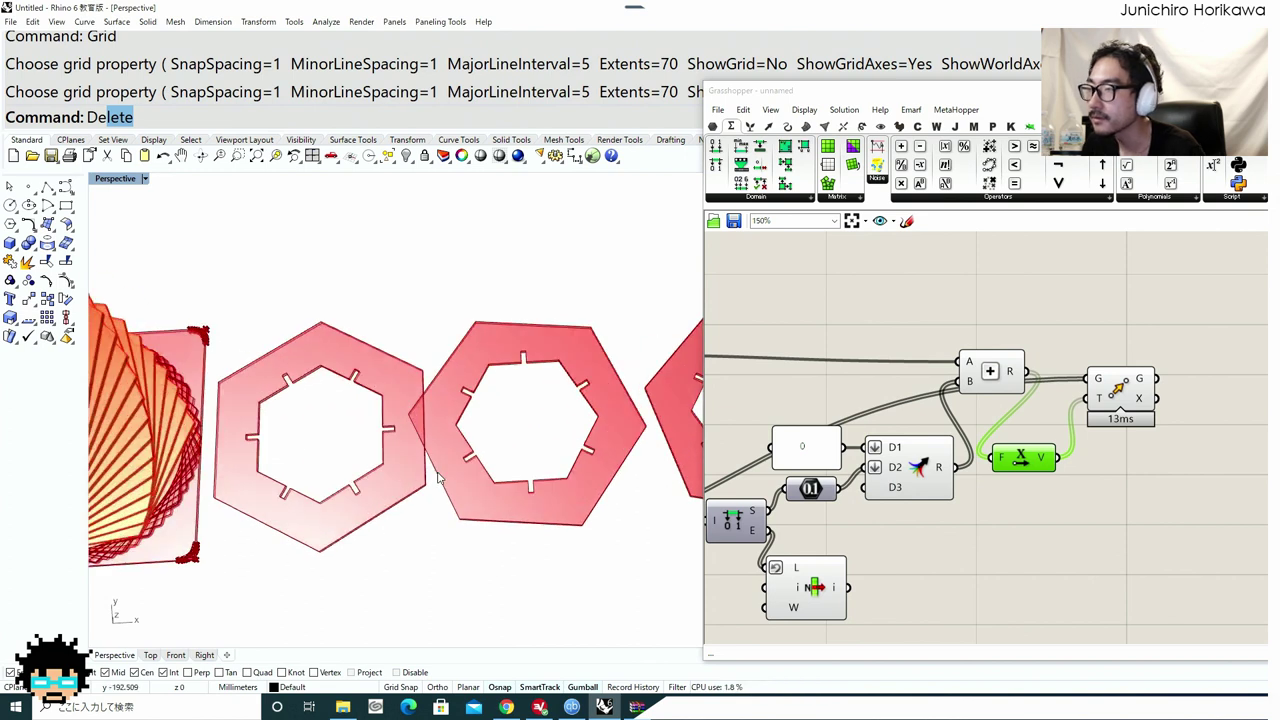
# Rearrange Addition, Unit X and Move so the chain after Merge is spaced out clearly.
pyautogui.moveTo(983, 381); pyautogui.dragTo(980, 418)
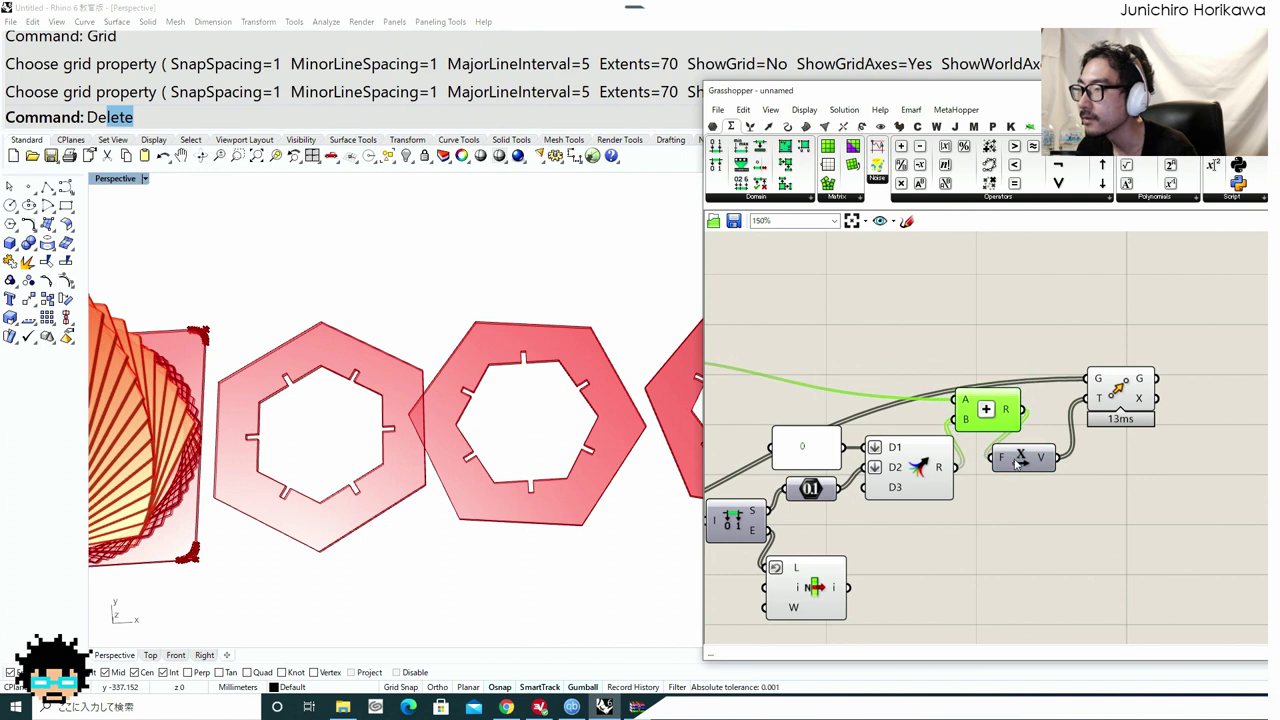
pyautogui.moveTo(1032, 465); pyautogui.dragTo(1060, 462)
pyautogui.moveTo(1128, 400); pyautogui.dragTo(1157, 395)
pyautogui.moveTo(820, 481); pyautogui.dragTo(881, 452, button='right')
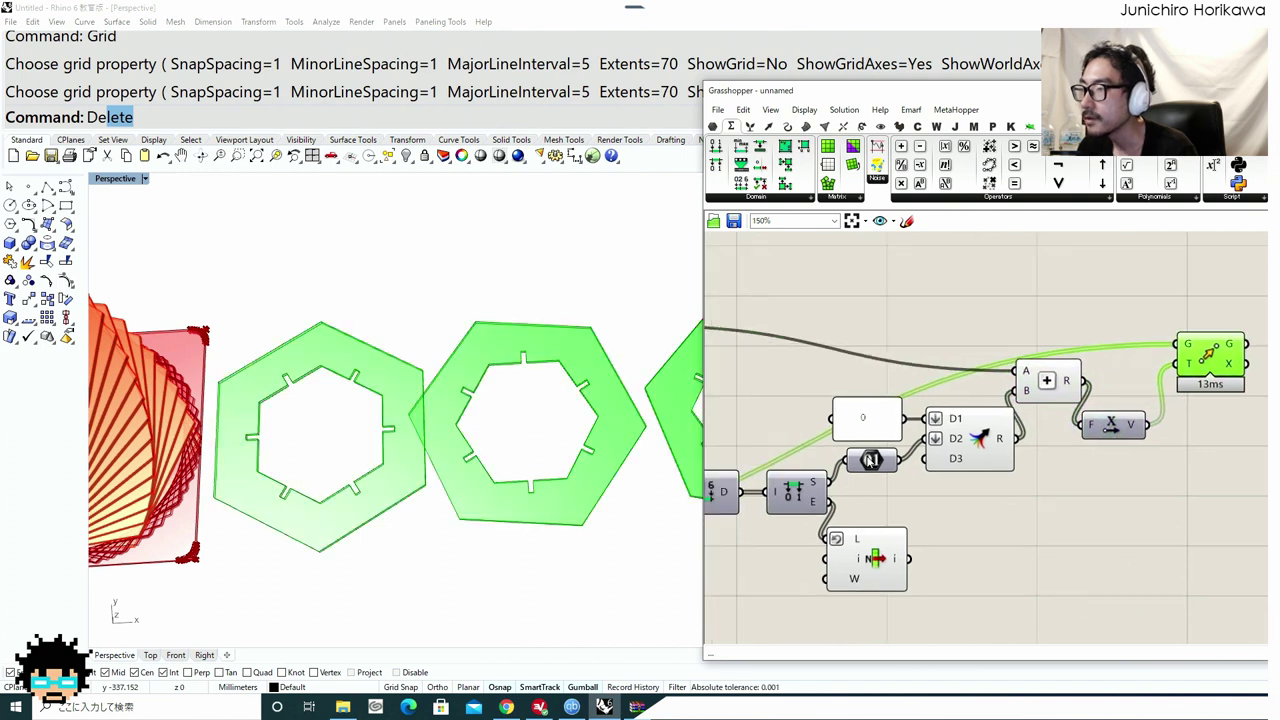
# Flatten List Item's output and connect it to Merge's D3 input.
pyautogui.rightClick(897, 563)
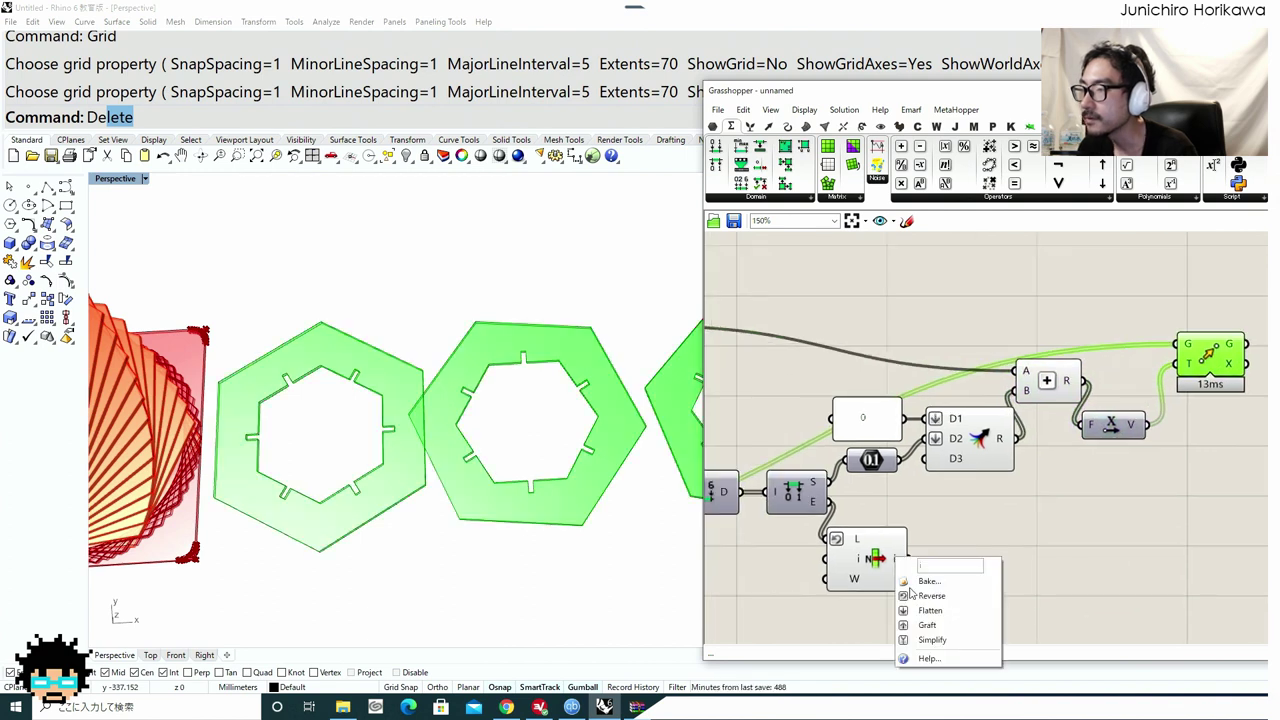
pyautogui.click(926, 616)
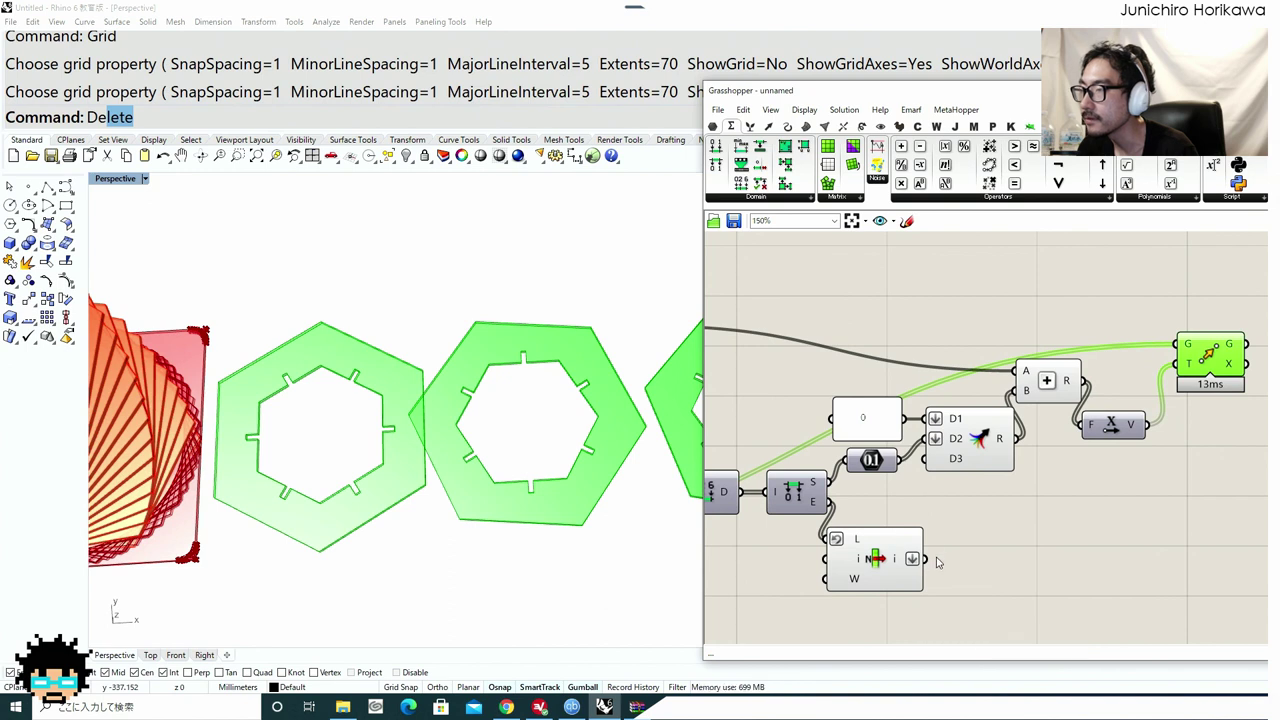
pyautogui.moveTo(934, 560); pyautogui.dragTo(940, 472)
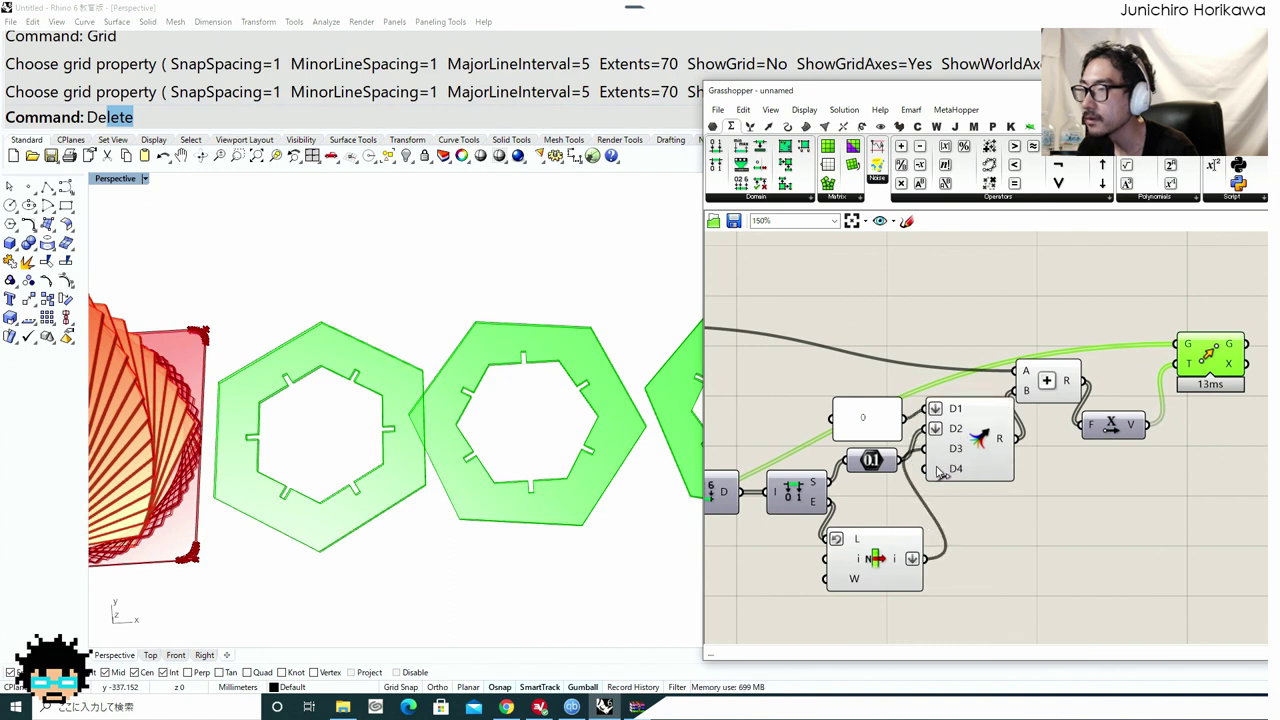
# Disconnect the 0 panel from Merge's D1 input and inspect the resulting row of slabs.
pyautogui.rightClick(955, 410)
pyautogui.moveTo(1060, 464)
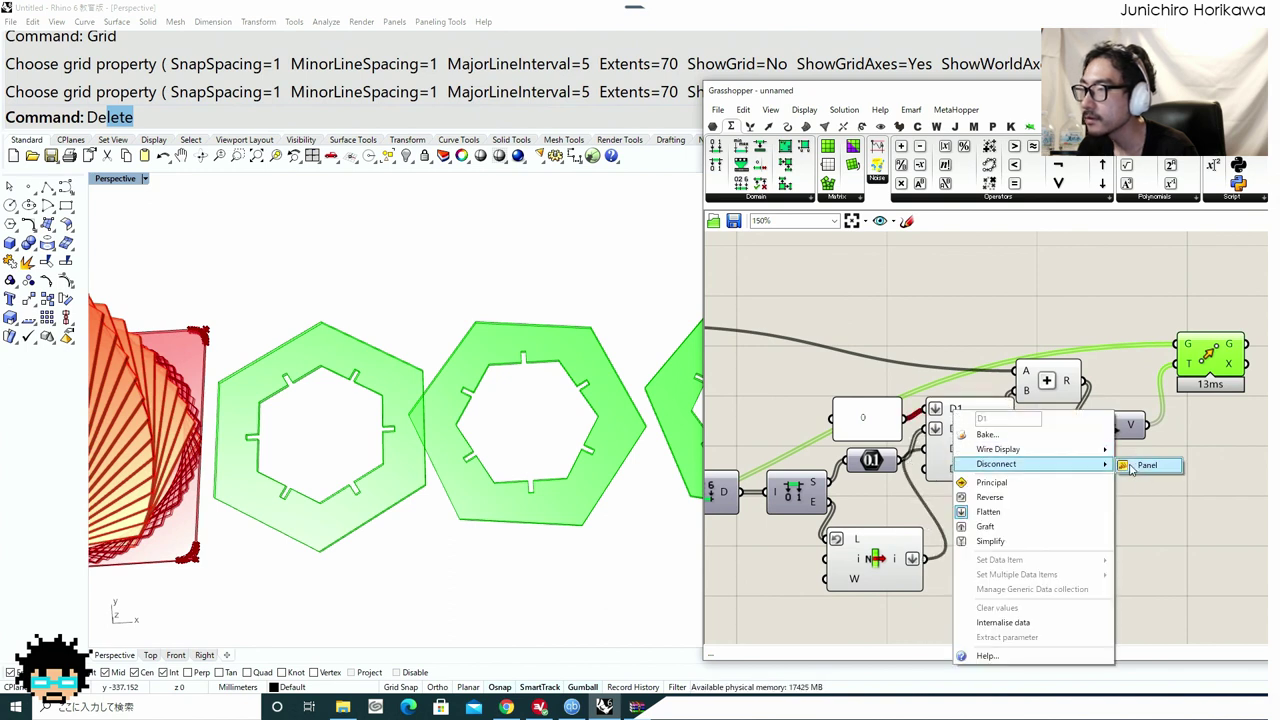
pyautogui.click(1146, 465)
pyautogui.scroll(-12, 463, 429)
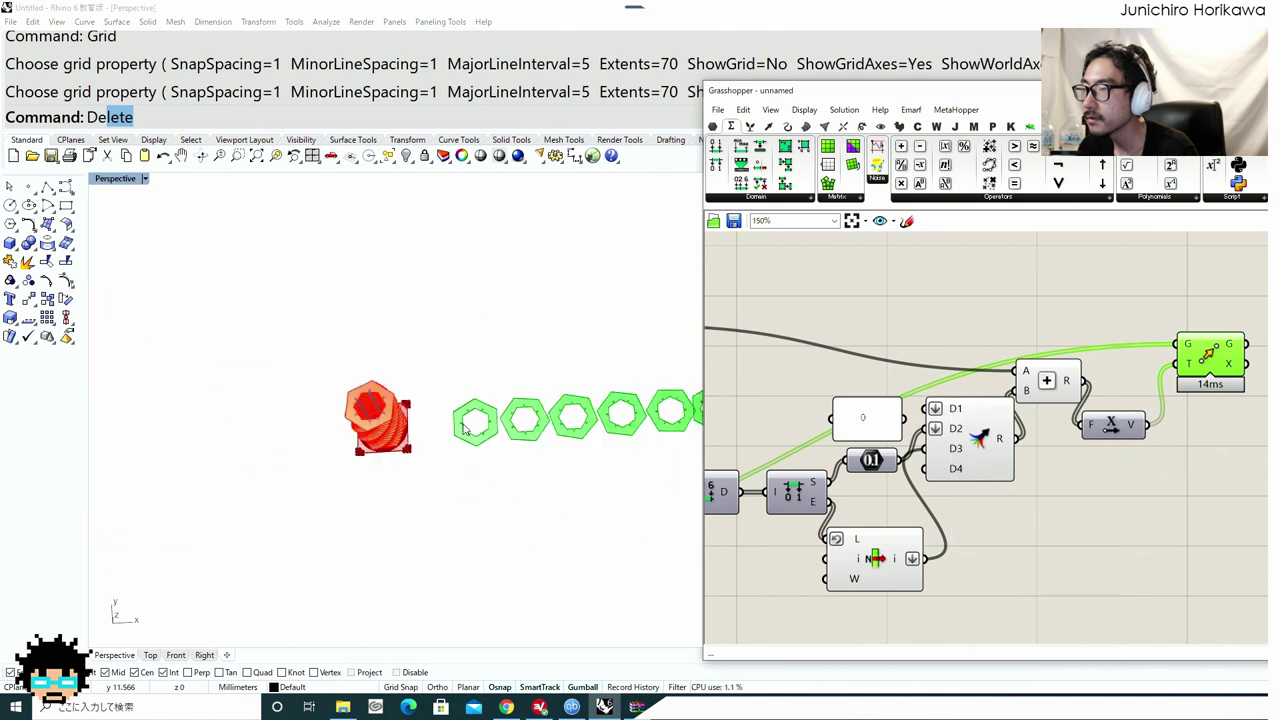
pyautogui.keyDown('shift'); pyautogui.moveTo(463, 429); pyautogui.dragTo(324, 446, button='right'); pyautogui.keyUp('shift')
pyautogui.keyDown('shift'); pyautogui.moveTo(590, 420); pyautogui.dragTo(315, 434, button='right'); pyautogui.keyUp('shift')
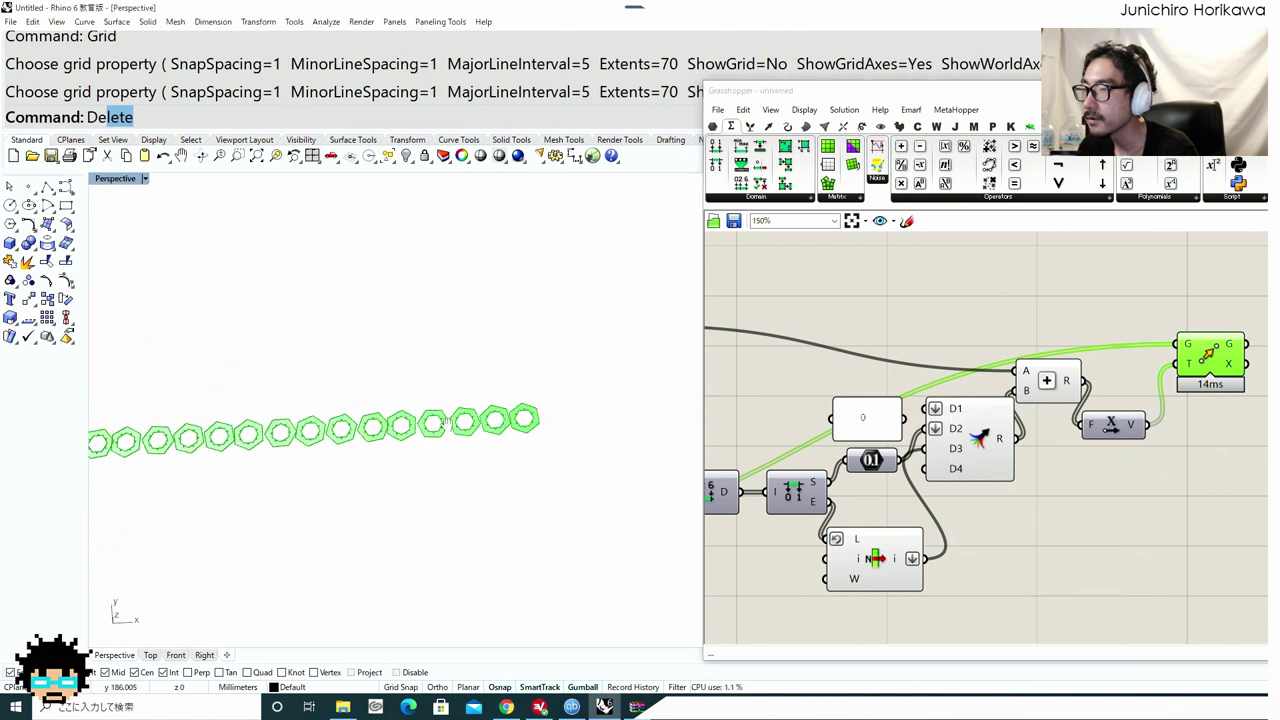
pyautogui.keyDown('shift'); pyautogui.moveTo(447, 424); pyautogui.dragTo(600, 414, button='right'); pyautogui.keyUp('shift')
pyautogui.keyDown('shift'); pyautogui.moveTo(180, 428); pyautogui.dragTo(388, 407, button='right'); pyautogui.keyUp('shift')
pyautogui.scroll(5, 316, 410)
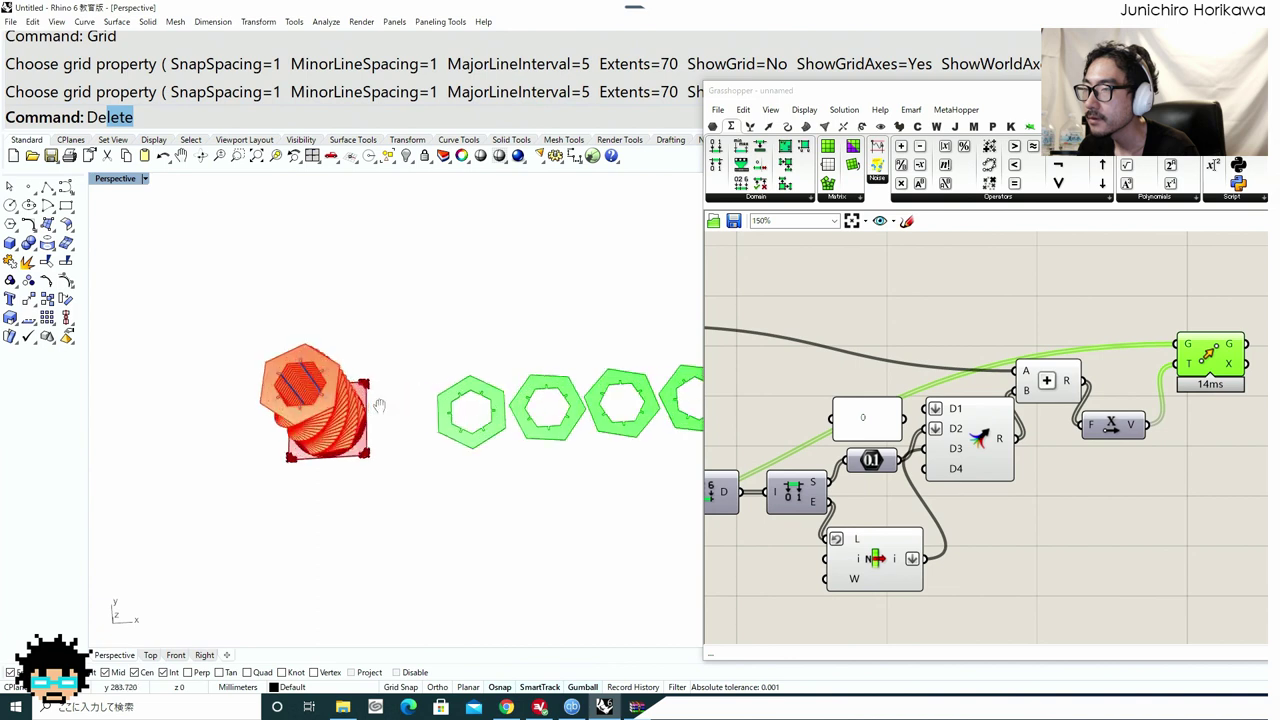
# Delete the Union Box component together with the copied Box Corners and Distance components.
pyautogui.moveTo(1039, 379); pyautogui.dragTo(1126, 419)
pyautogui.moveTo(1001, 431); pyautogui.dragTo(1085, 424, button='right')
pyautogui.moveTo(1052, 431); pyautogui.dragTo(1064, 443)
pyautogui.scroll(-6, 1058, 443)
pyautogui.moveTo(976, 429); pyautogui.dragTo(1048, 417, button='right')
pyautogui.scroll(1, 981, 423)
pyautogui.moveTo(1012, 434); pyautogui.dragTo(837, 361)
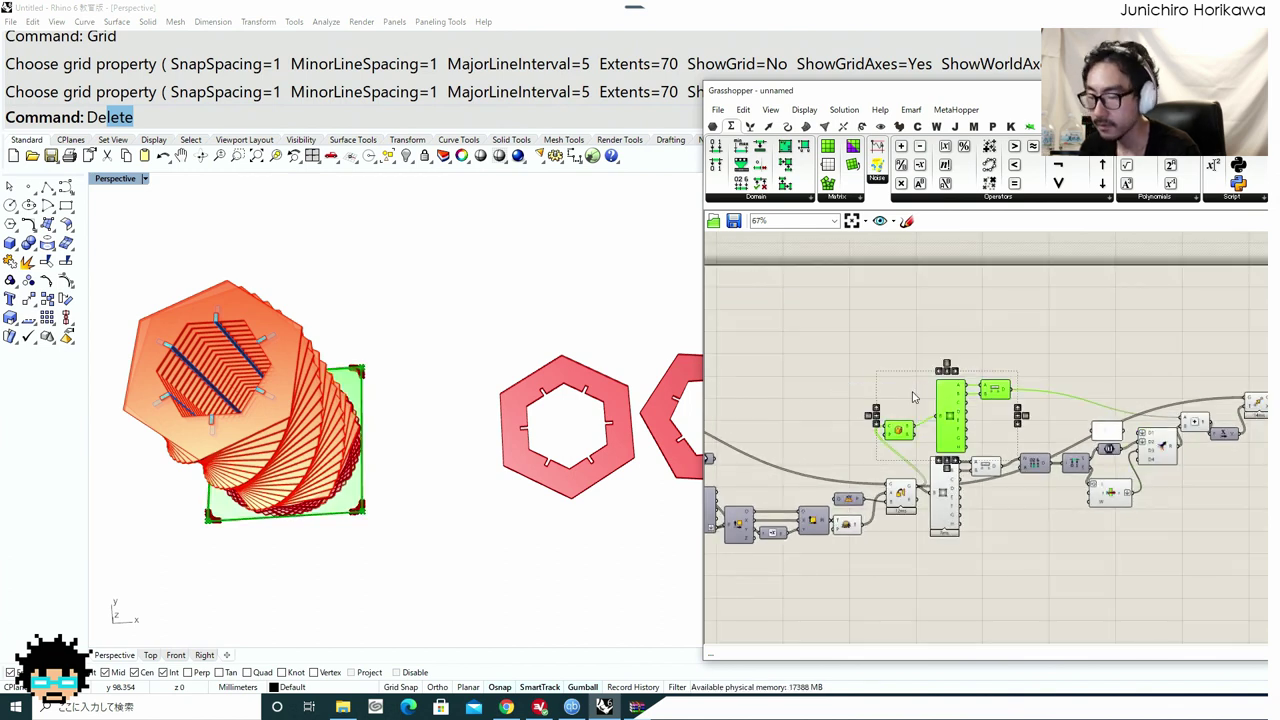
pyautogui.press('Delete')
# Add a number slider with the value 300 above the 0 panel and Merge.
pyautogui.moveTo(614, 449); pyautogui.dragTo(616, 415, button='right')
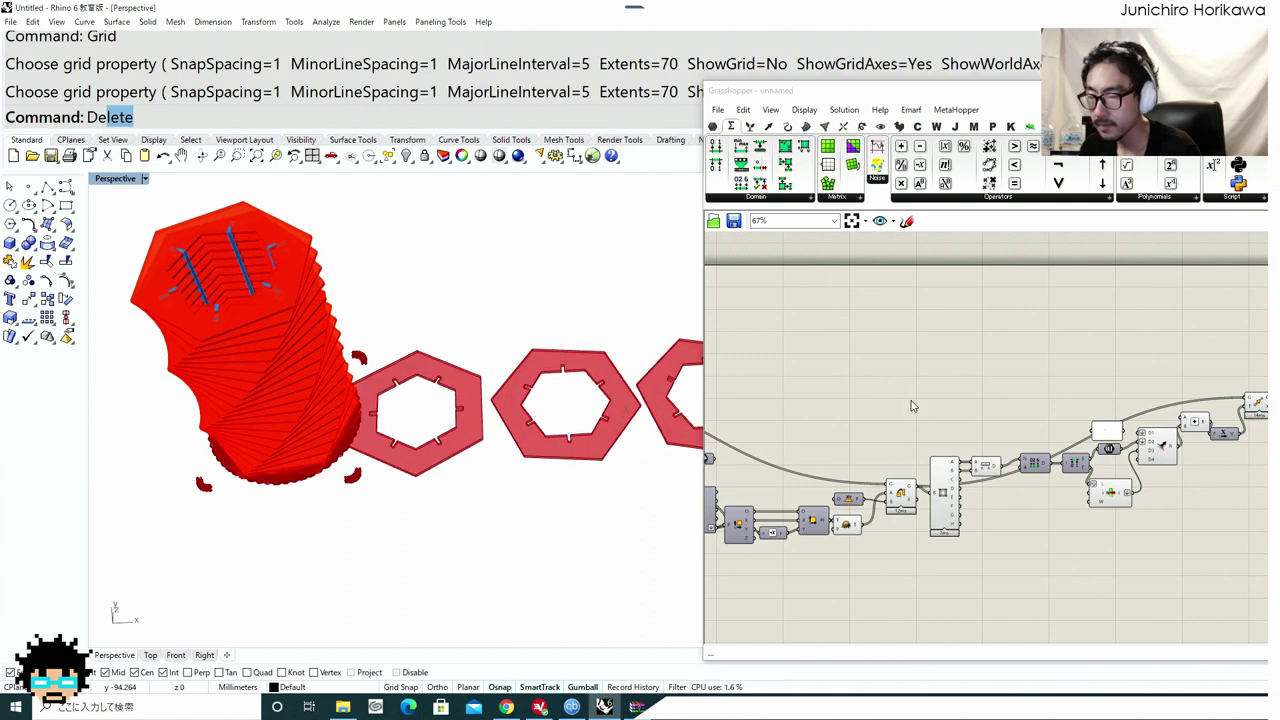
pyautogui.scroll(5, 1113, 391)
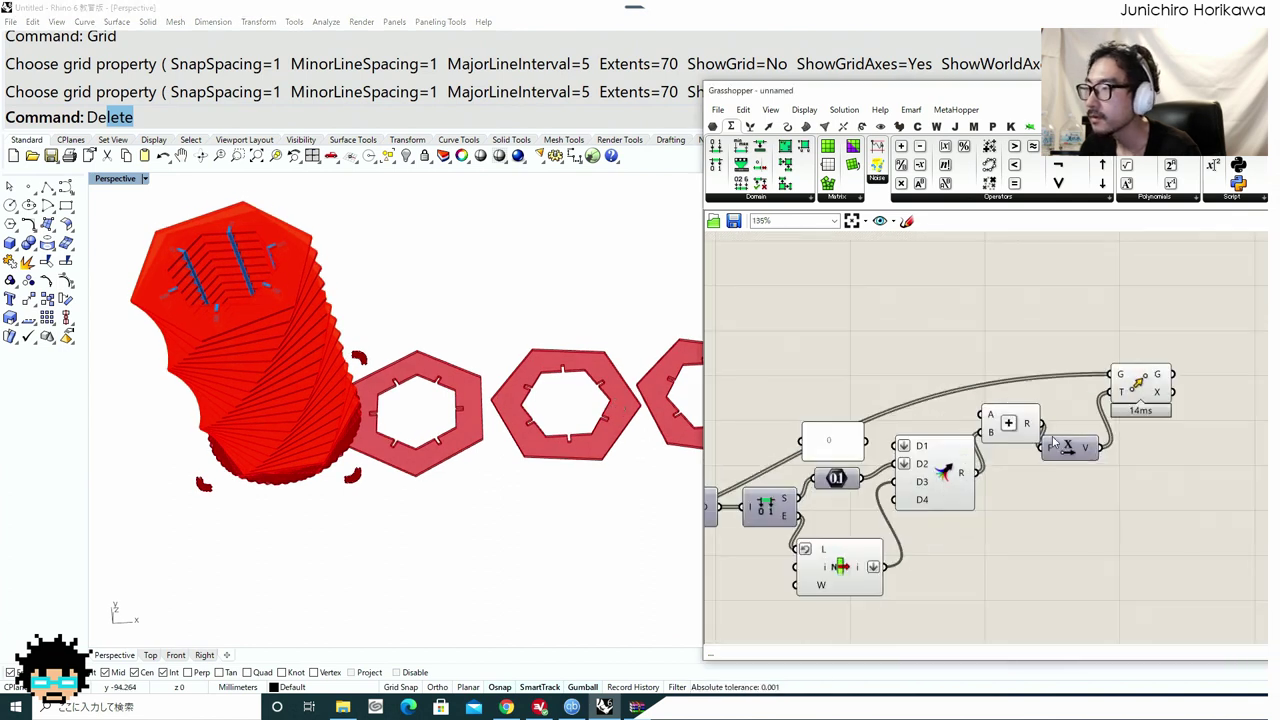
pyautogui.doubleClick(891, 372)
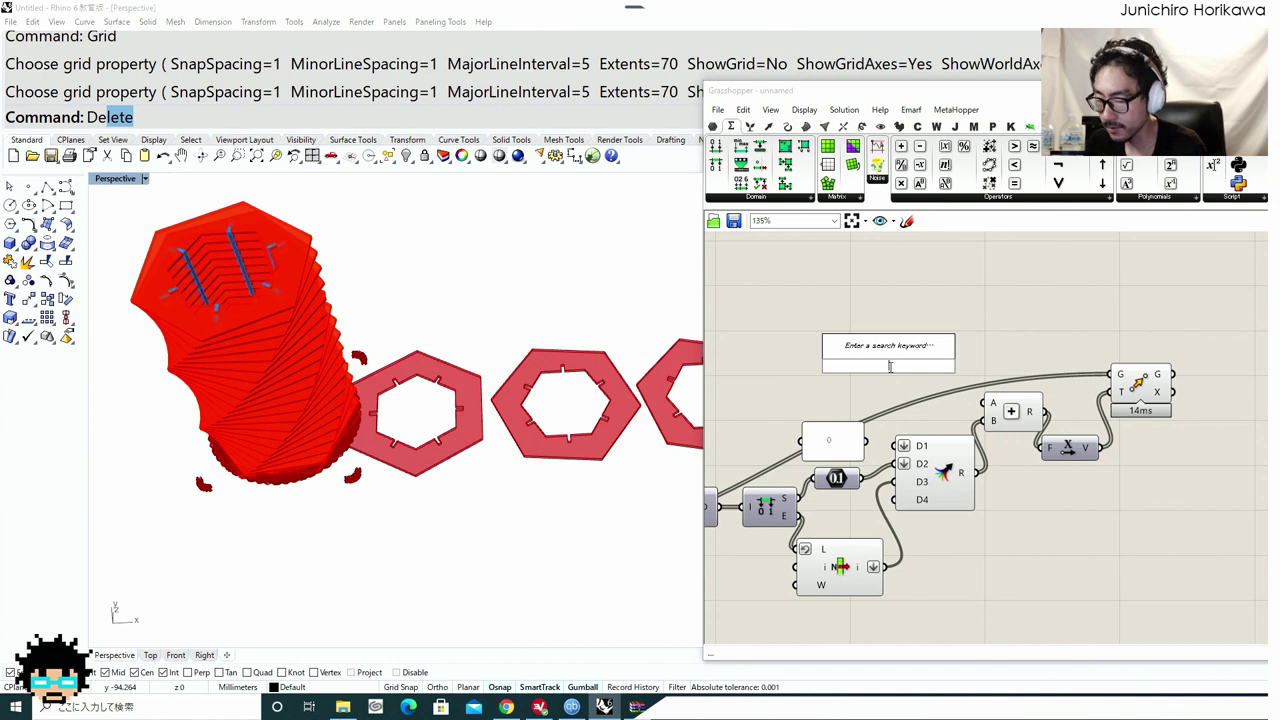
pyautogui.write('300')
pyautogui.press('Return')
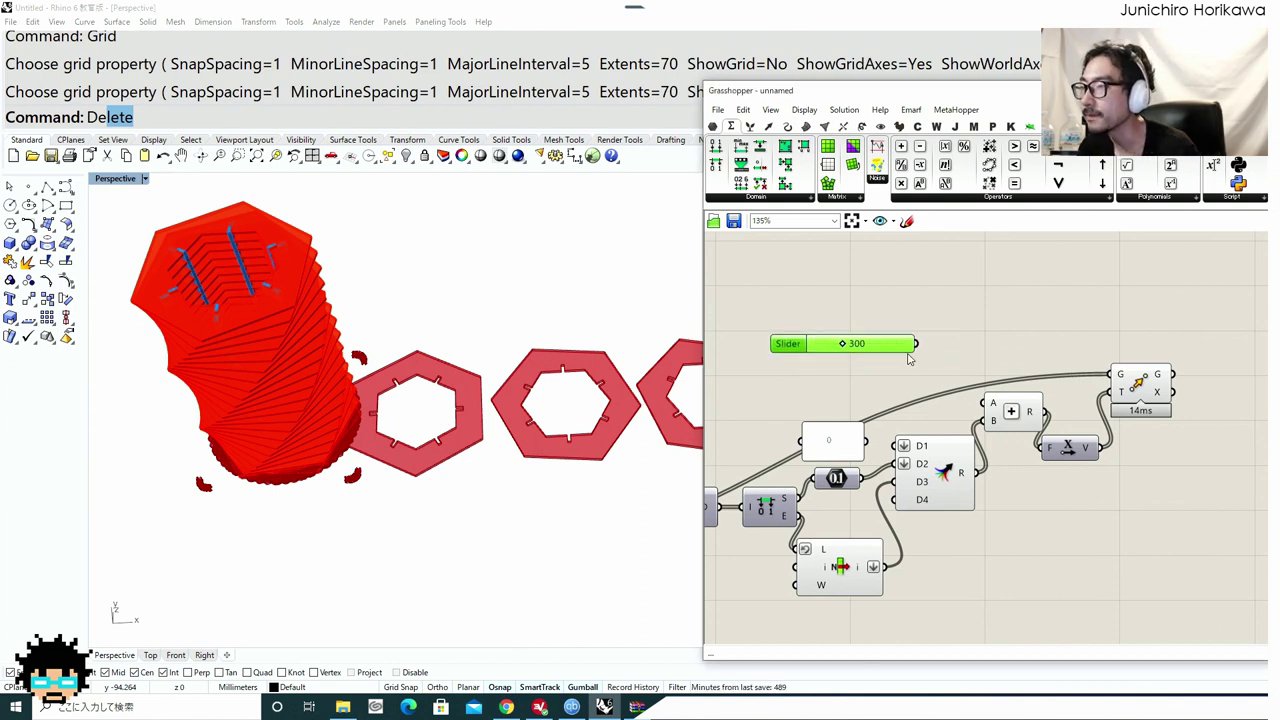
# Connect the 300 slider to the Addition component's A input and test the slab row's offset with it.
pyautogui.scroll(1, 909, 358)
pyautogui.moveTo(980, 403); pyautogui.dragTo(992, 407)
pyautogui.scroll(1, 843, 343)
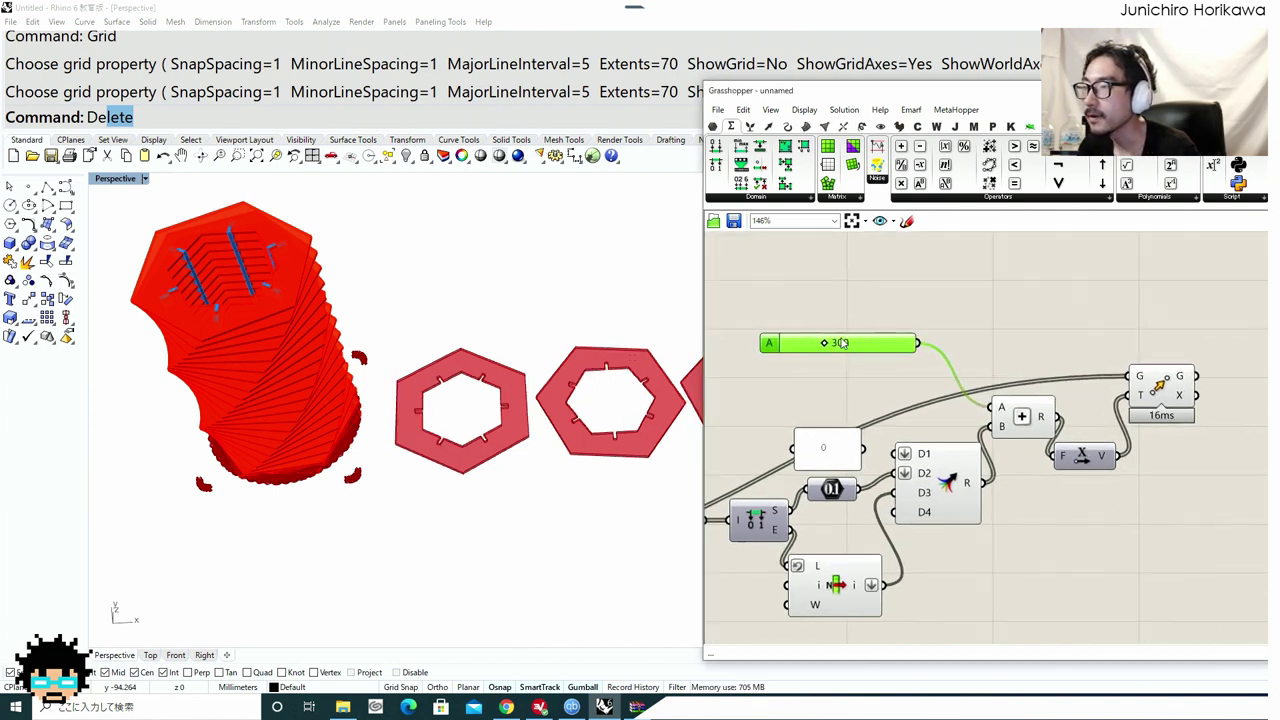
pyautogui.moveTo(826, 347)
pyautogui.mouseDown()
pyautogui.moveTo(854, 348)
pyautogui.moveTo(826, 346)
pyautogui.mouseUp()
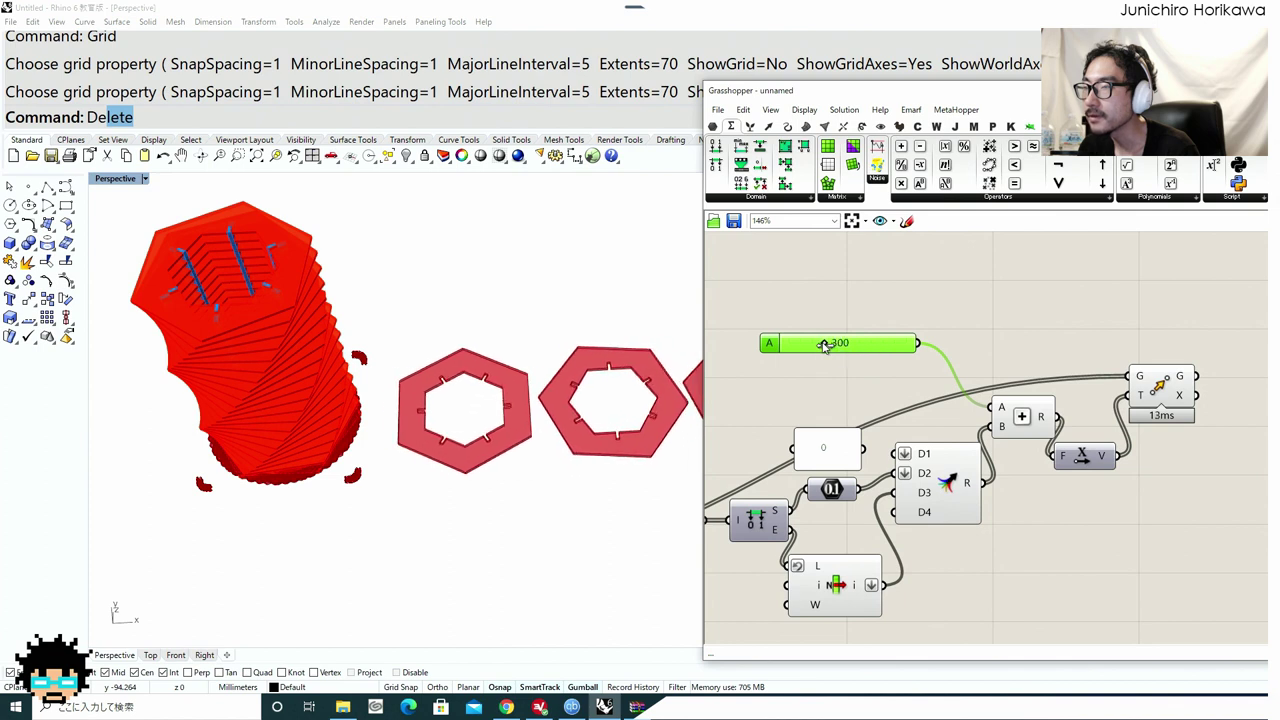
# Turn off the preview of the slab orientation and layout components that precede the final Move.
pyautogui.scroll(-3, 868, 395)
pyautogui.scroll(-3, 929, 438)
pyautogui.moveTo(948, 536); pyautogui.dragTo(743, 388)
pyautogui.middleClick(780, 523)
pyautogui.click(821, 484)
pyautogui.moveTo(825, 478); pyautogui.dragTo(1110, 462, button='right')
pyautogui.scroll(-1, 1110, 460)
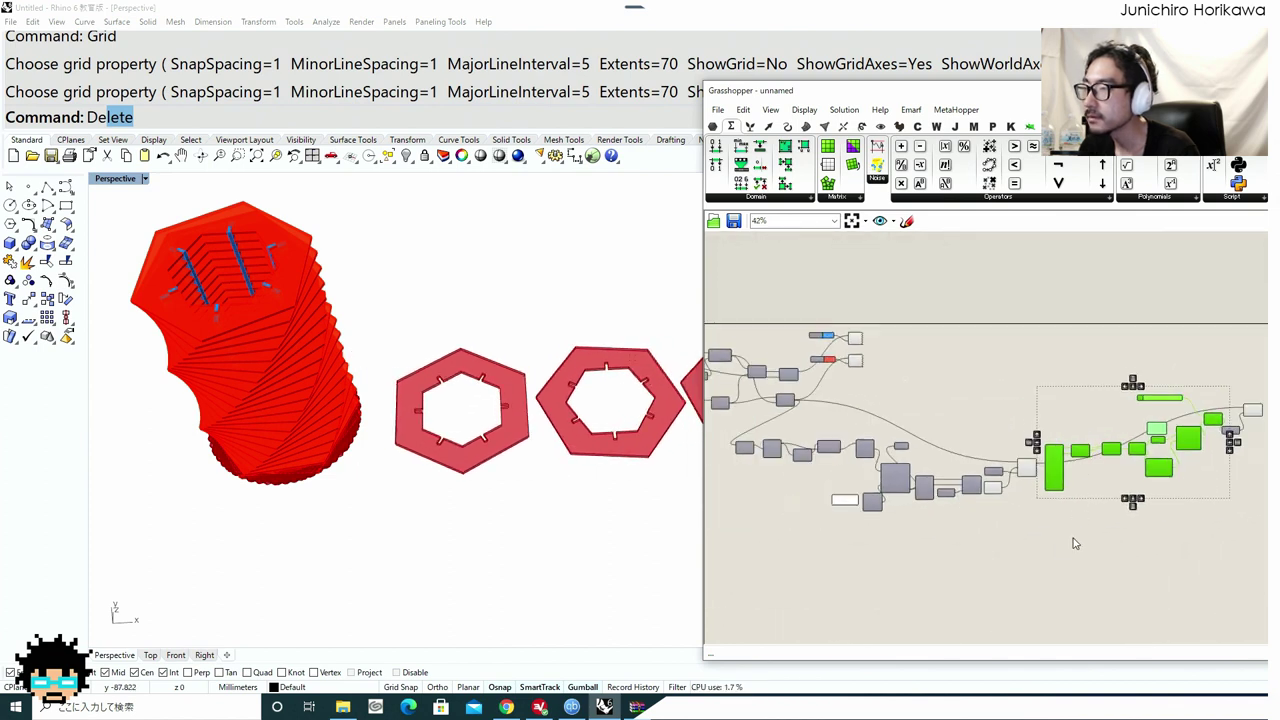
pyautogui.moveTo(1080, 543); pyautogui.dragTo(903, 450)
pyautogui.middleClick(916, 455)
pyautogui.click(964, 411)
pyautogui.click(962, 388)
# Lower the alpha of the red colour swatch to make the tower slabs more transparent.
pyautogui.moveTo(842, 360); pyautogui.dragTo(845, 393, button='right')
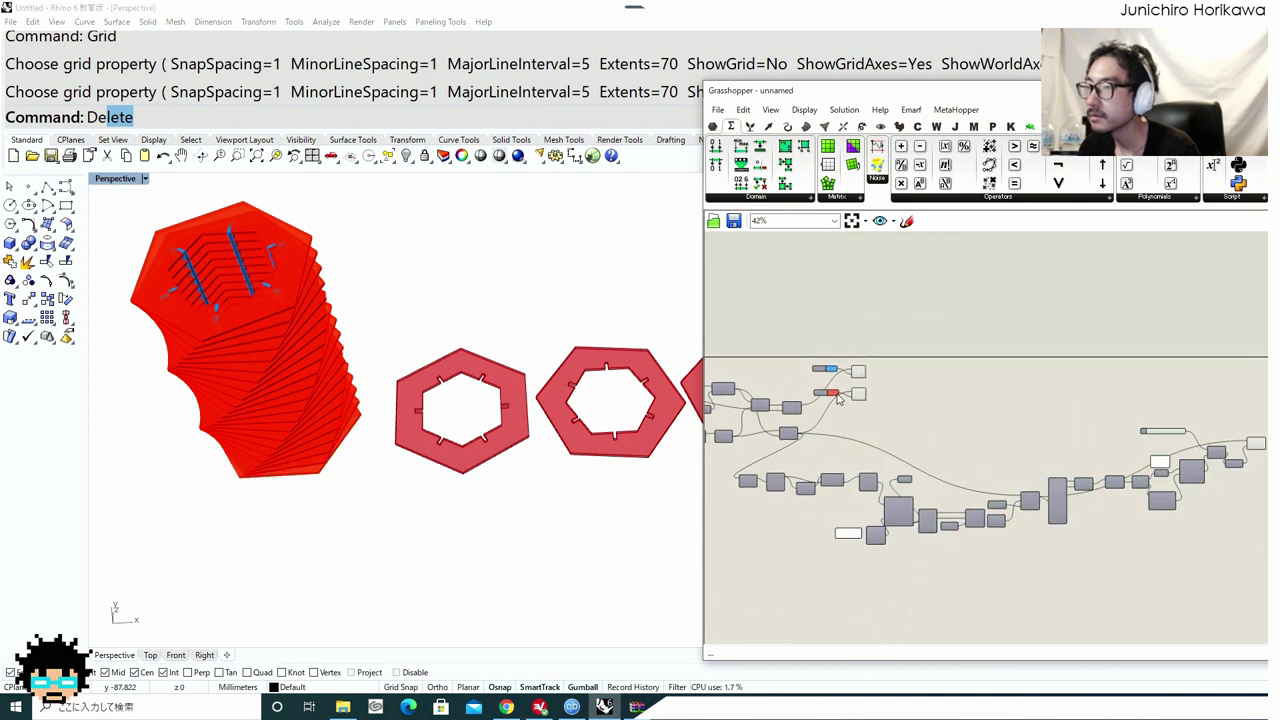
pyautogui.scroll(4, 842, 386)
pyautogui.click(827, 412)
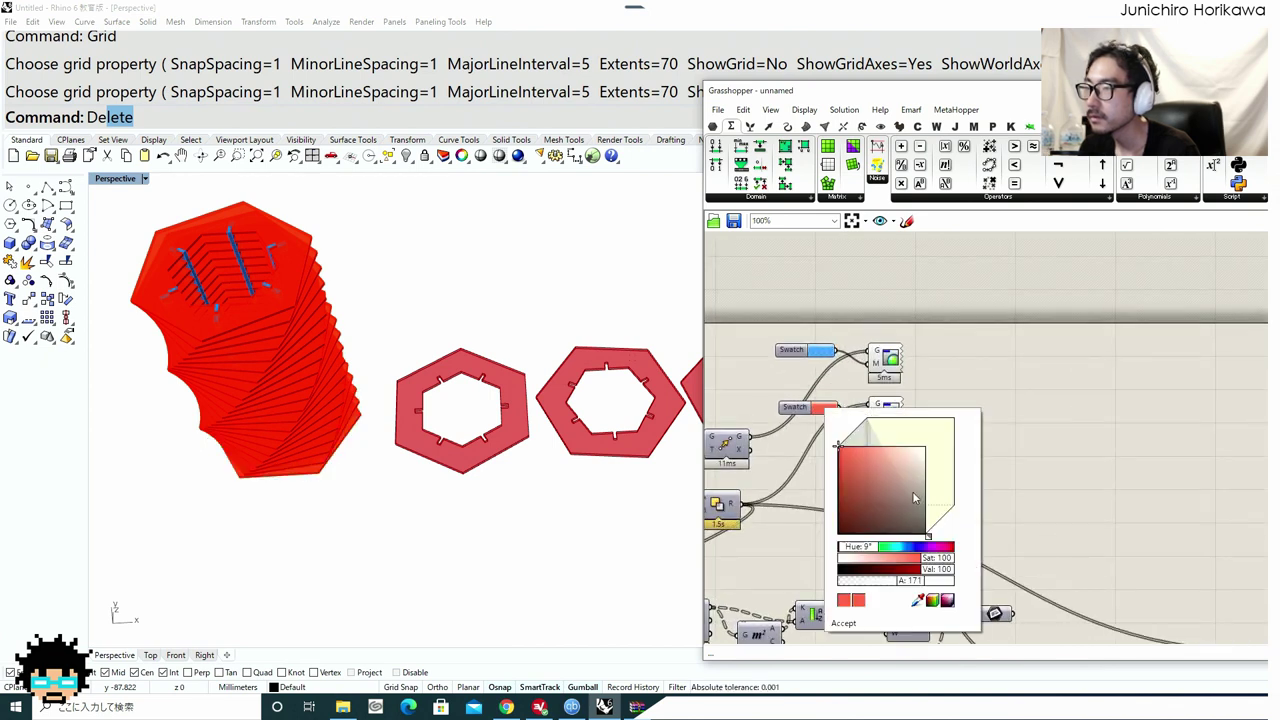
pyautogui.moveTo(916, 589); pyautogui.dragTo(882, 586)
pyautogui.click(1048, 447)
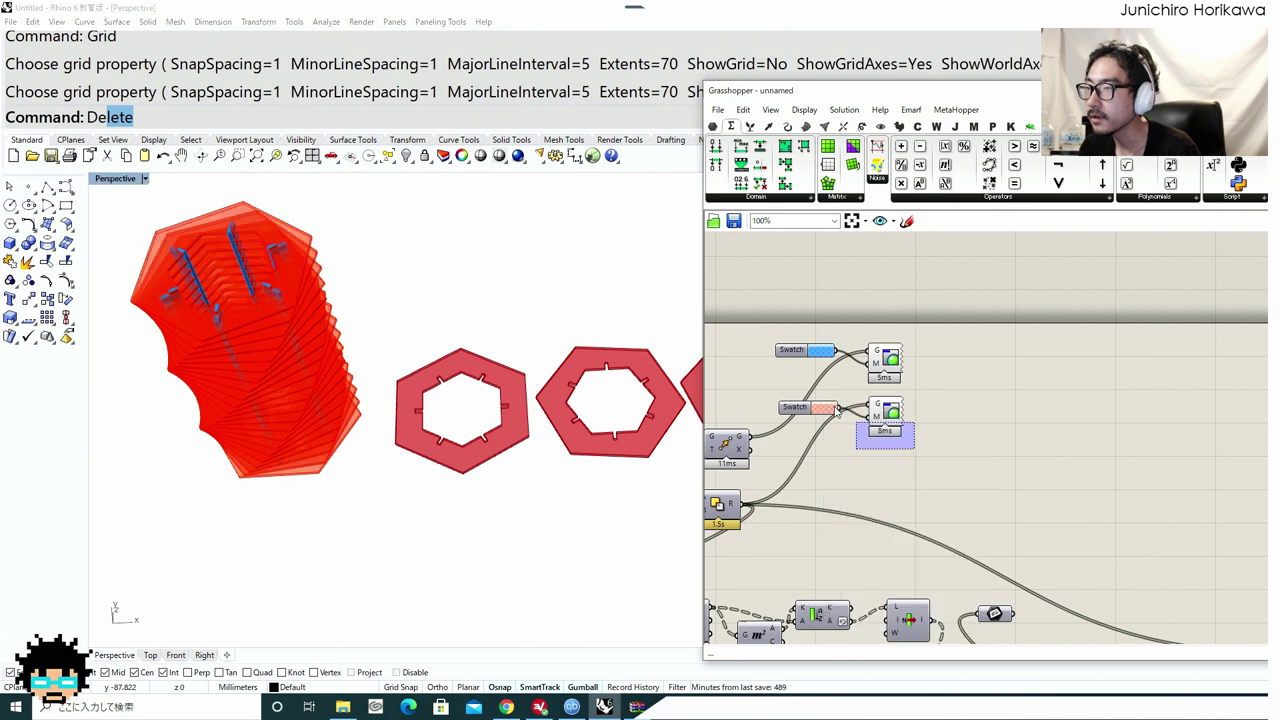
# Copy the red swatch and its Custom Preview beside the final Move and connect Move's geometry output to the copied preview.
pyautogui.moveTo(838, 411); pyautogui.dragTo(1128, 495)
pyautogui.hotkey('ctrl', 'v')
pyautogui.moveTo(1128, 495); pyautogui.dragTo(737, 395, button='right')
pyautogui.scroll(-4, 736, 395)
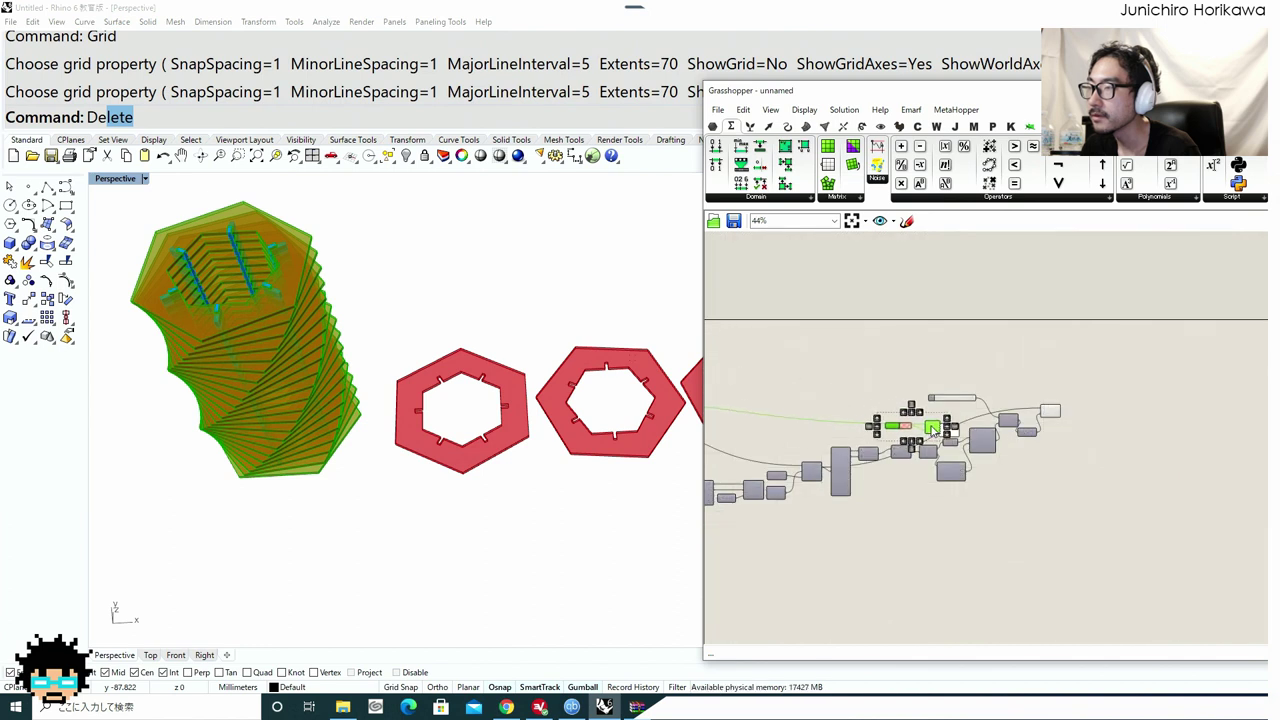
pyautogui.scroll(4, 1053, 405)
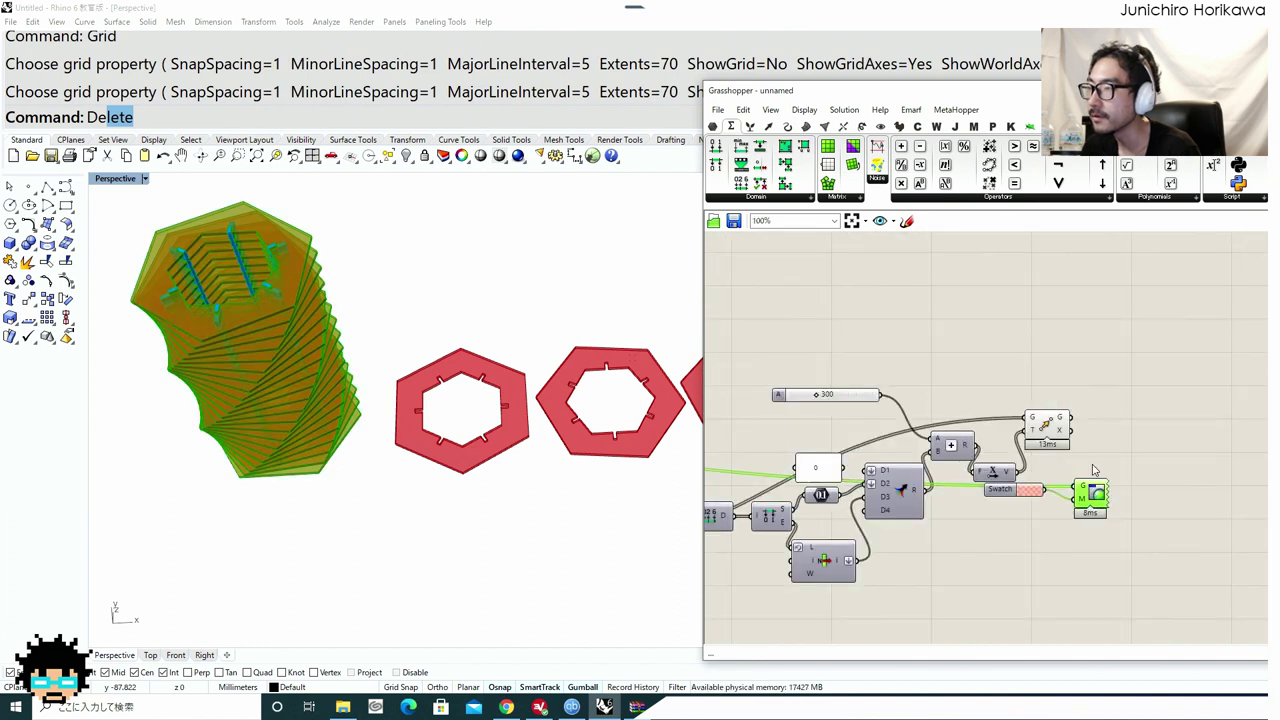
pyautogui.moveTo(1088, 445); pyautogui.dragTo(1090, 449)
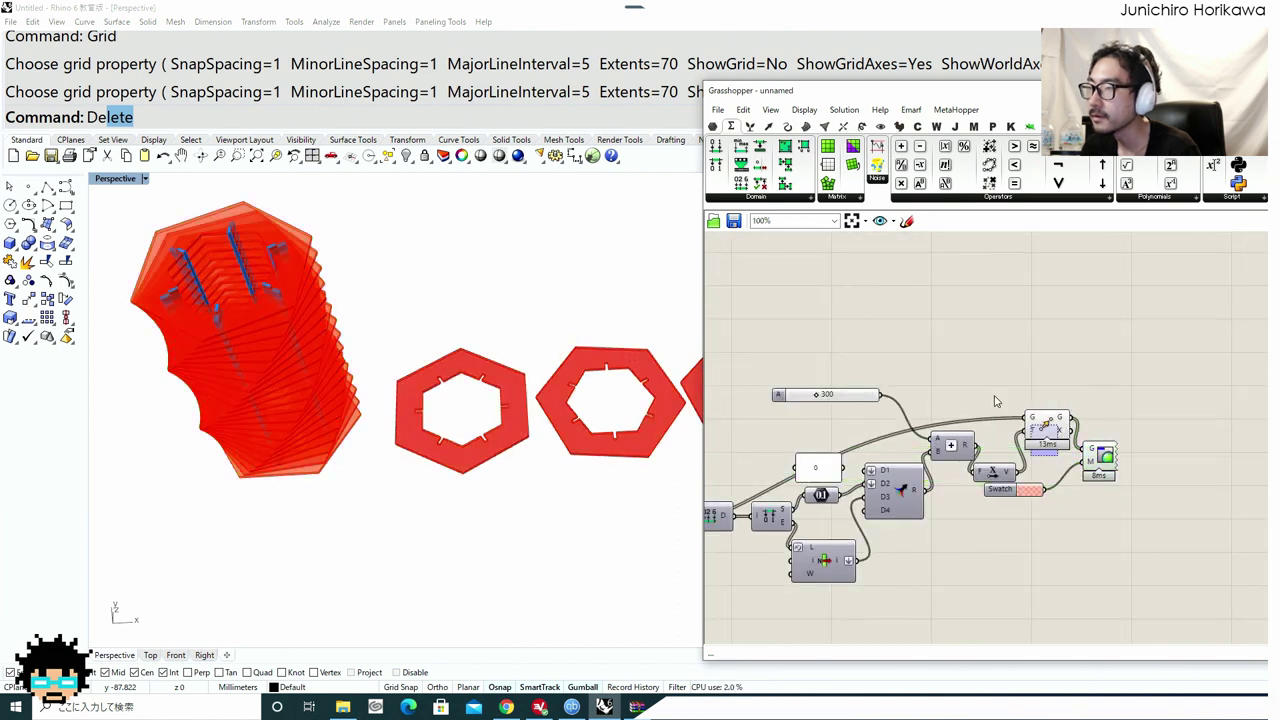
# Turn off the final Move's own preview and inspect the laid-out slabs up close in the Perspective viewport.
pyautogui.moveTo(997, 400); pyautogui.dragTo(1075, 456)
pyautogui.middleClick(1066, 598)
pyautogui.click(1106, 554)
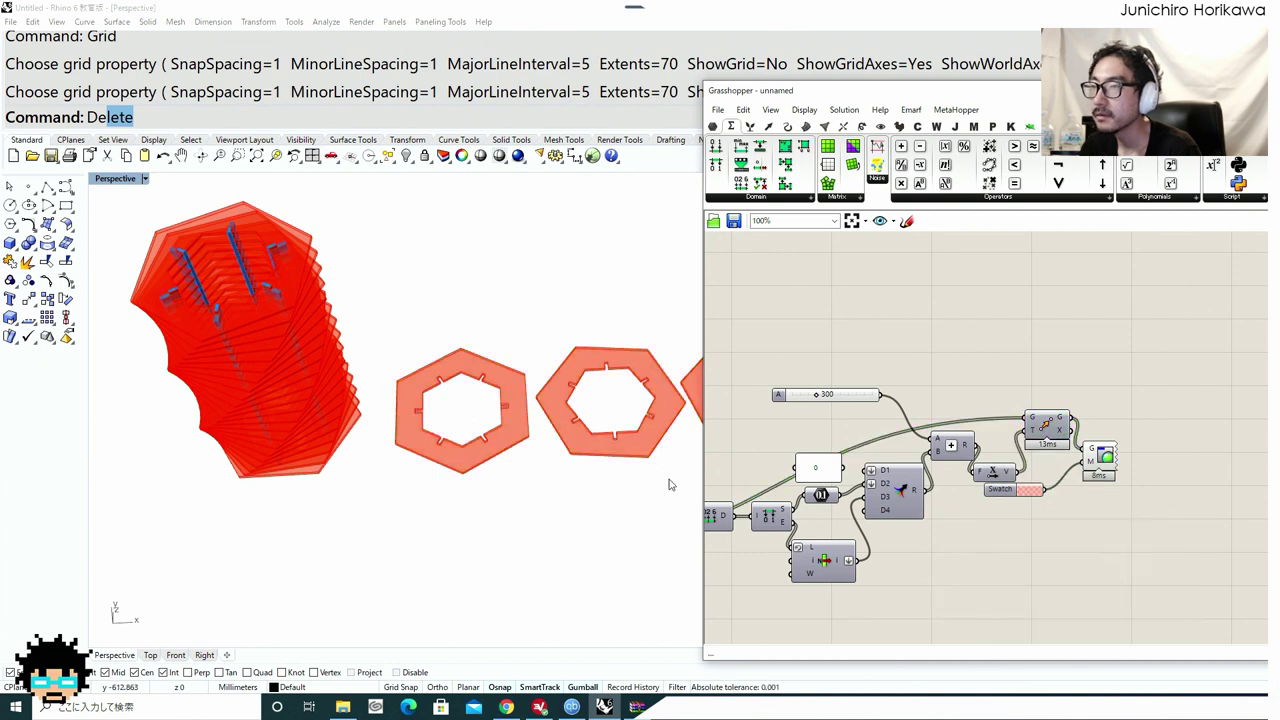
pyautogui.moveTo(519, 511); pyautogui.dragTo(506, 474, button='right')
pyautogui.scroll(4, 506, 474)
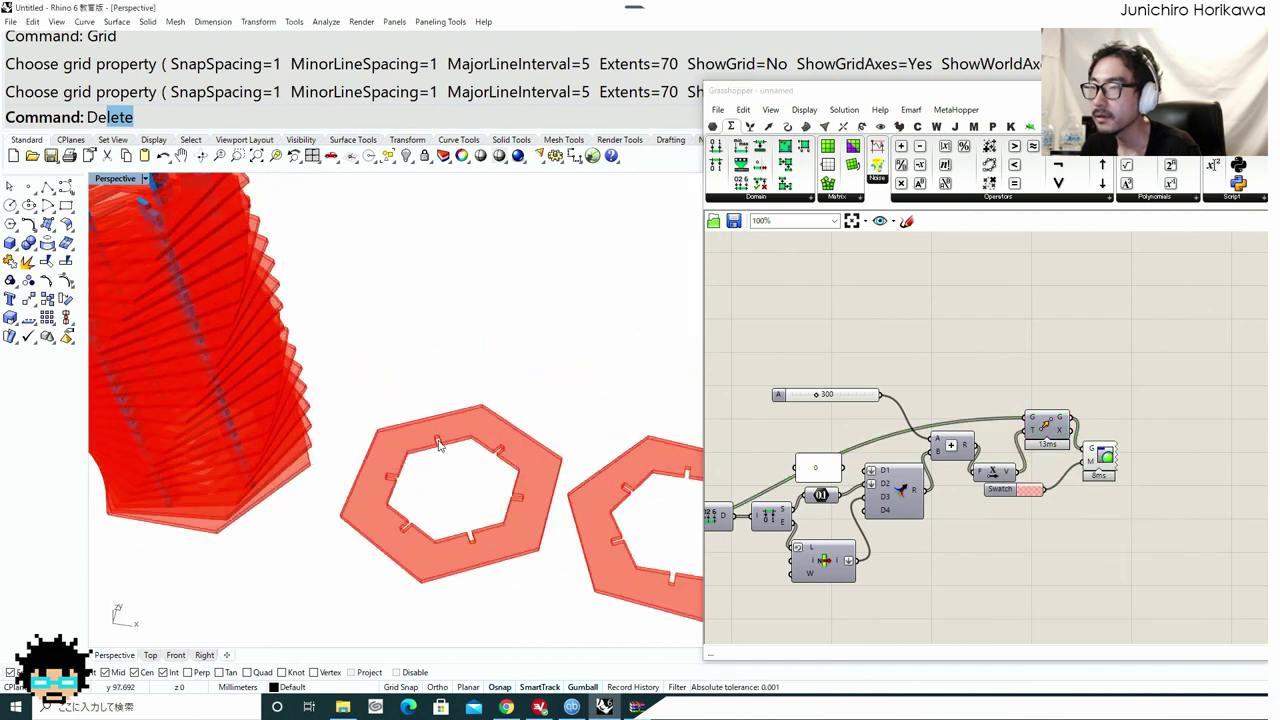
pyautogui.moveTo(438, 445); pyautogui.dragTo(446, 435, button='right')
pyautogui.scroll(-4, 780, 470)
# Group all slab orientation and layout components and move the group below the tower definition.
pyautogui.moveTo(785, 468); pyautogui.dragTo(1000, 460, button='right')
pyautogui.moveTo(778, 470); pyautogui.dragTo(1020, 457, button='right')
pyautogui.moveTo(962, 415); pyautogui.dragTo(826, 397, button='right')
pyautogui.scroll(-3, 1095, 473)
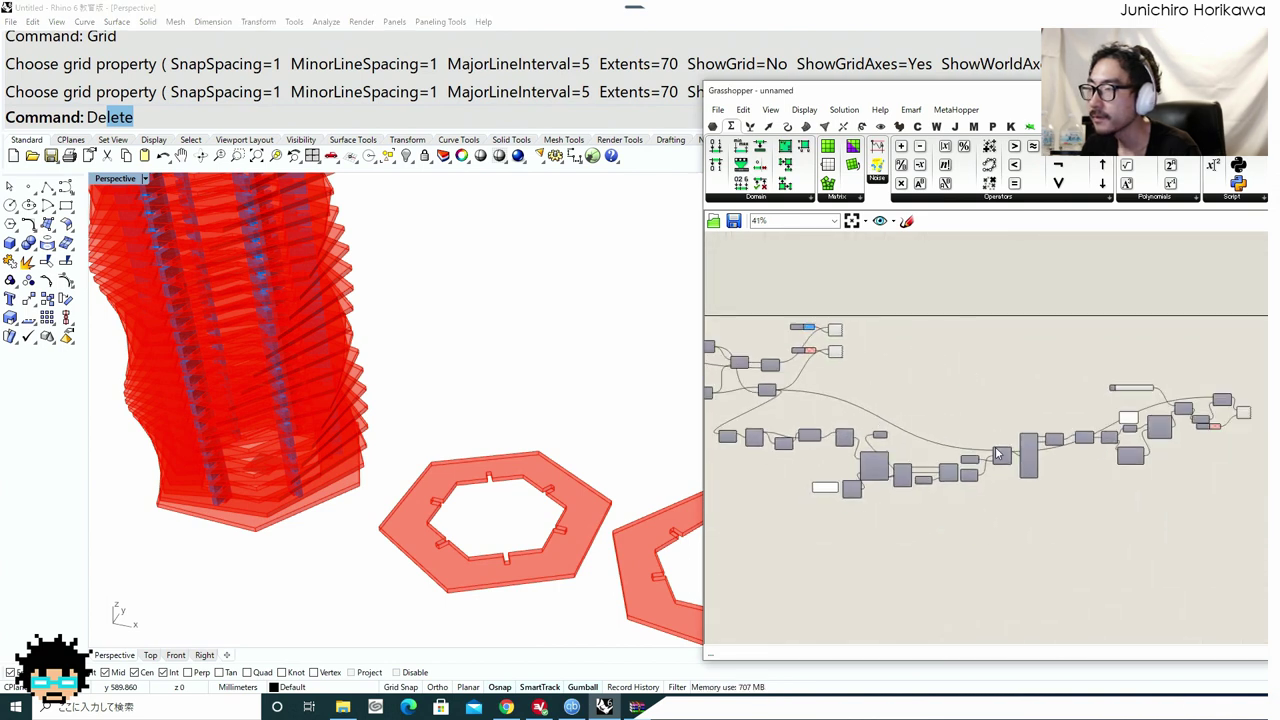
pyautogui.moveTo(1207, 503); pyautogui.dragTo(850, 442)
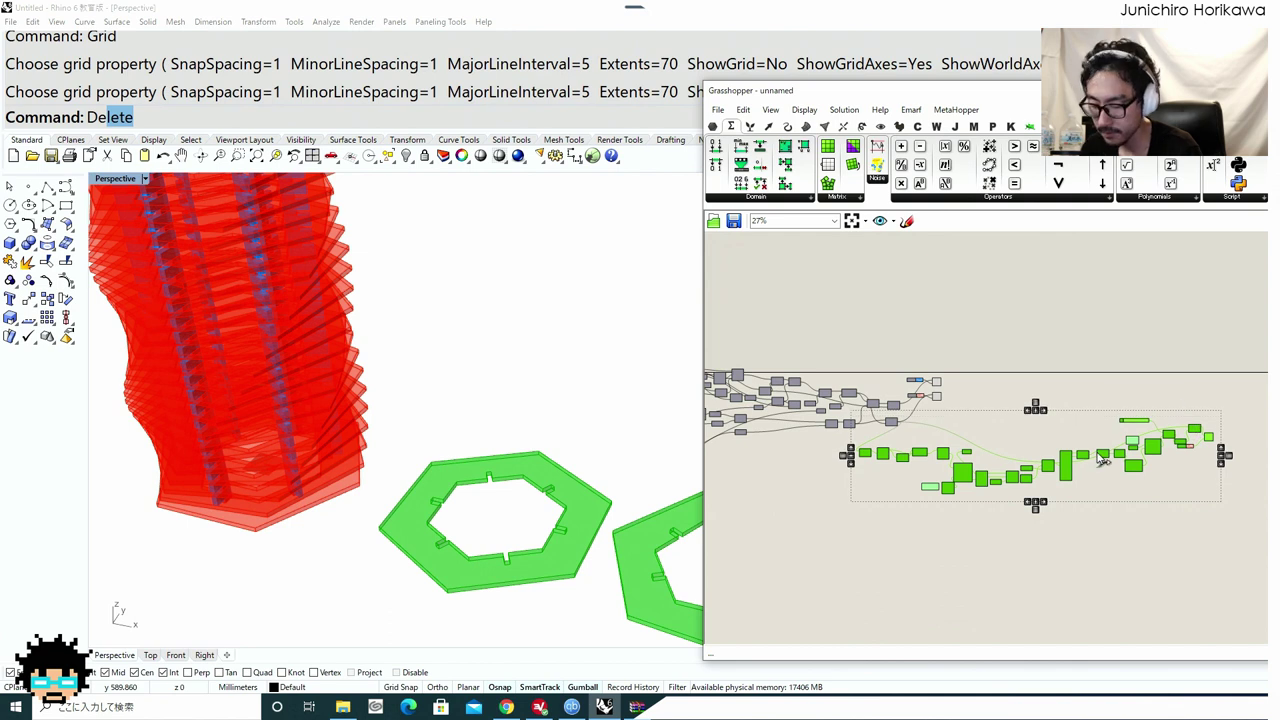
pyautogui.hotkey('ctrl', 'g')
pyautogui.moveTo(1131, 466); pyautogui.dragTo(1106, 533)
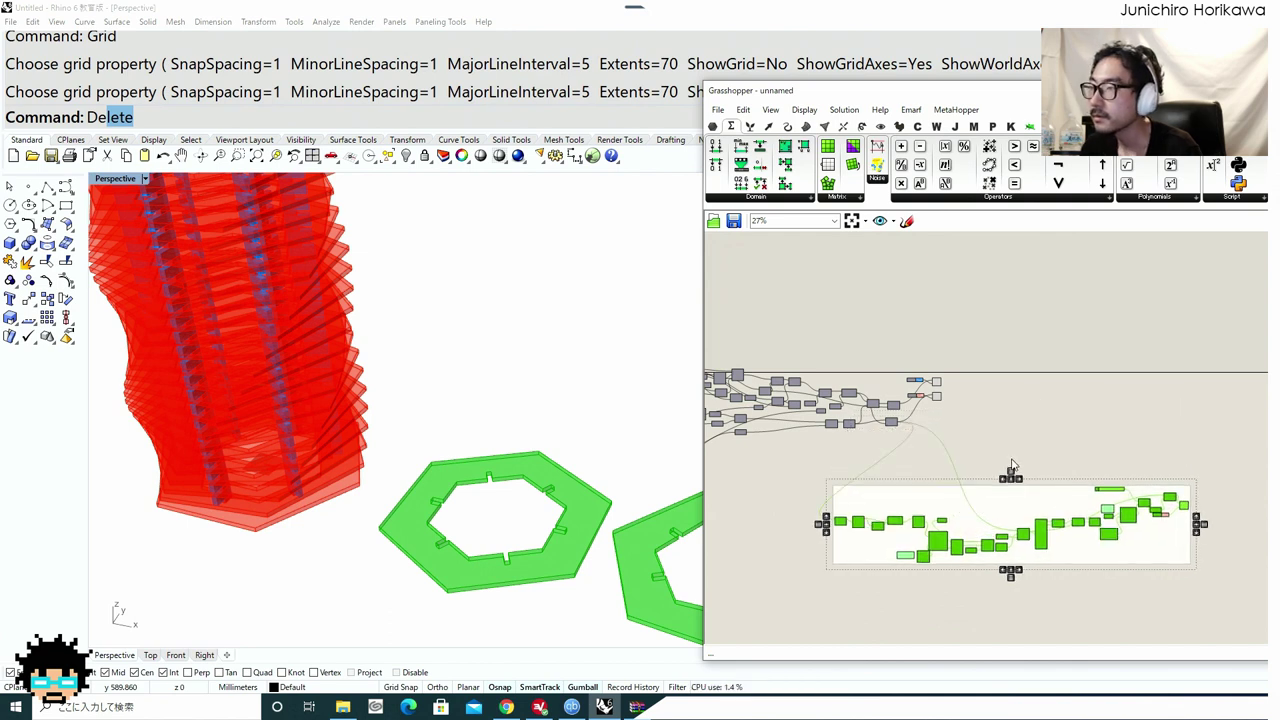
pyautogui.click(990, 447)
# Group the tower-generating components, leaving the input sliders and colour previews outside the group.
pyautogui.scroll(5, 913, 429)
pyautogui.moveTo(892, 378); pyautogui.dragTo(955, 445, button='right')
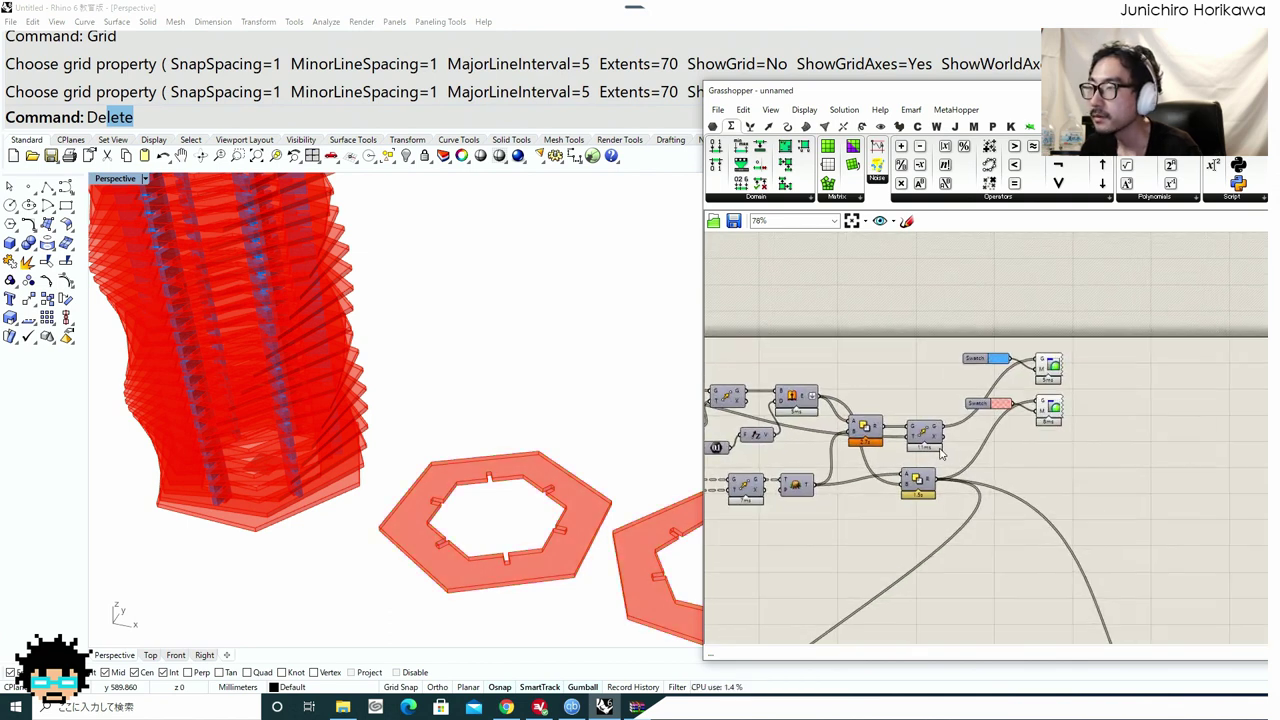
pyautogui.scroll(-5, 1078, 460)
pyautogui.moveTo(1082, 476); pyautogui.dragTo(836, 376)
pyautogui.scroll(4, 803, 425)
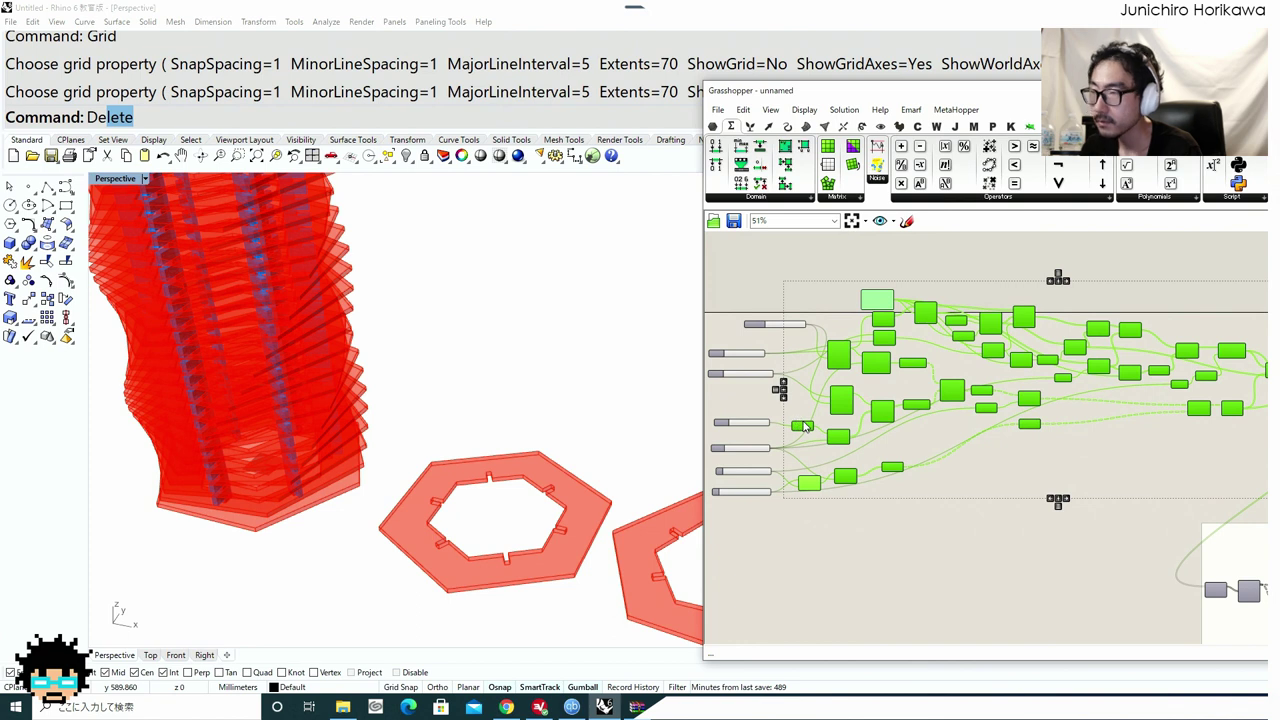
pyautogui.hotkey('ctrl', 'g')
pyautogui.click(746, 310)
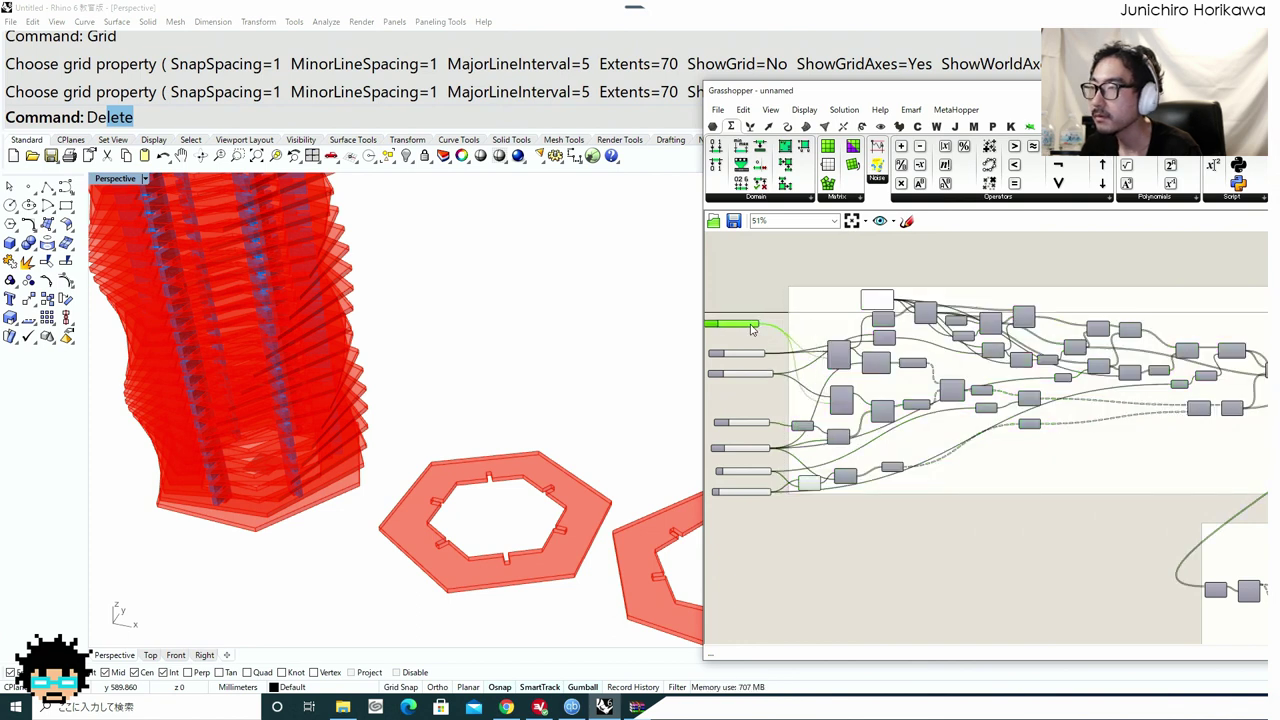
# Turn on the preview of the Move feeding the blue Custom Preview and view the joint pieces from above.
pyautogui.scroll(-4, 752, 329)
pyautogui.moveTo(909, 337); pyautogui.dragTo(736, 377, button='right')
pyautogui.scroll(4, 861, 369)
pyautogui.scroll(3, 938, 382)
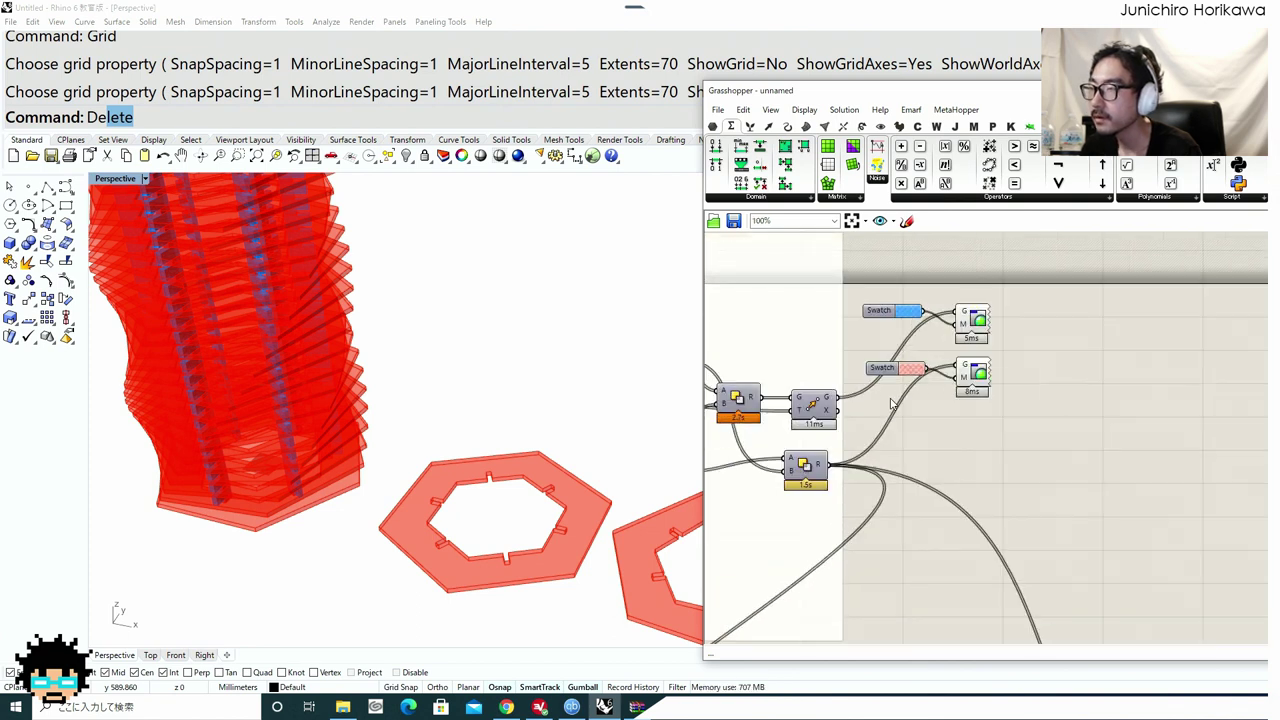
pyautogui.click(820, 411)
pyautogui.middleClick(813, 405)
pyautogui.click(840, 380)
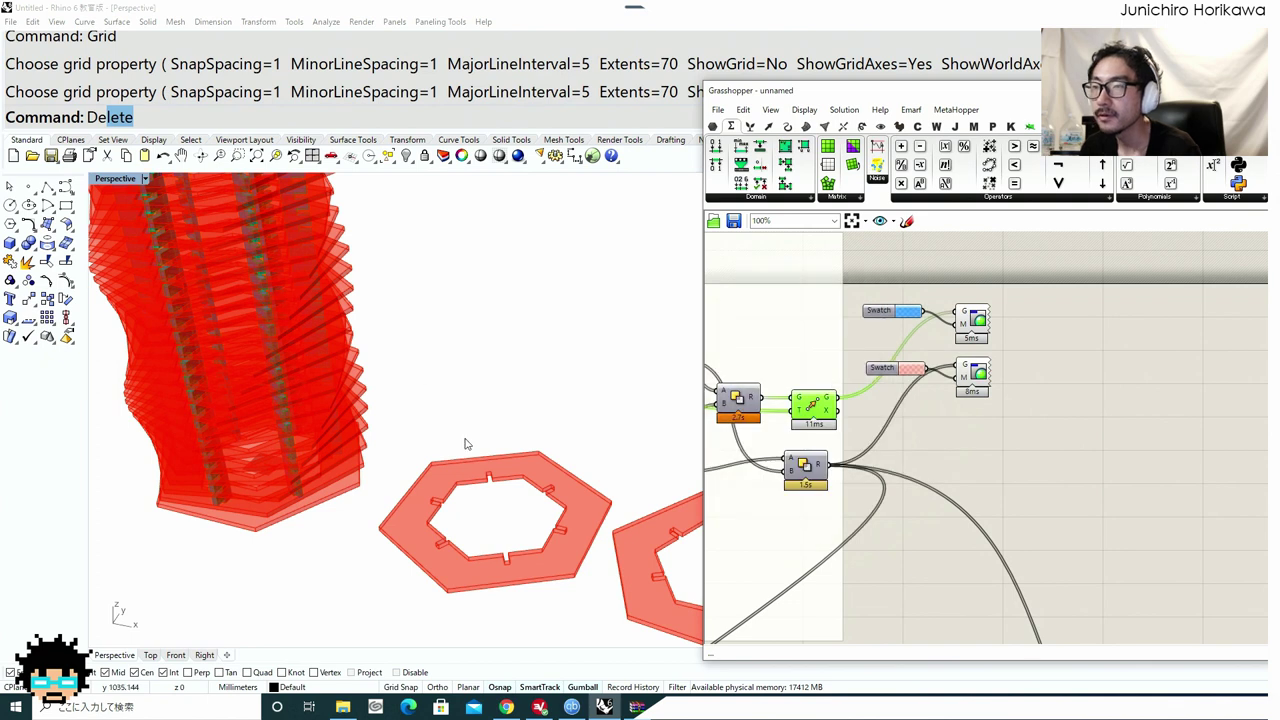
pyautogui.moveTo(465, 444); pyautogui.dragTo(375, 398, button='right')
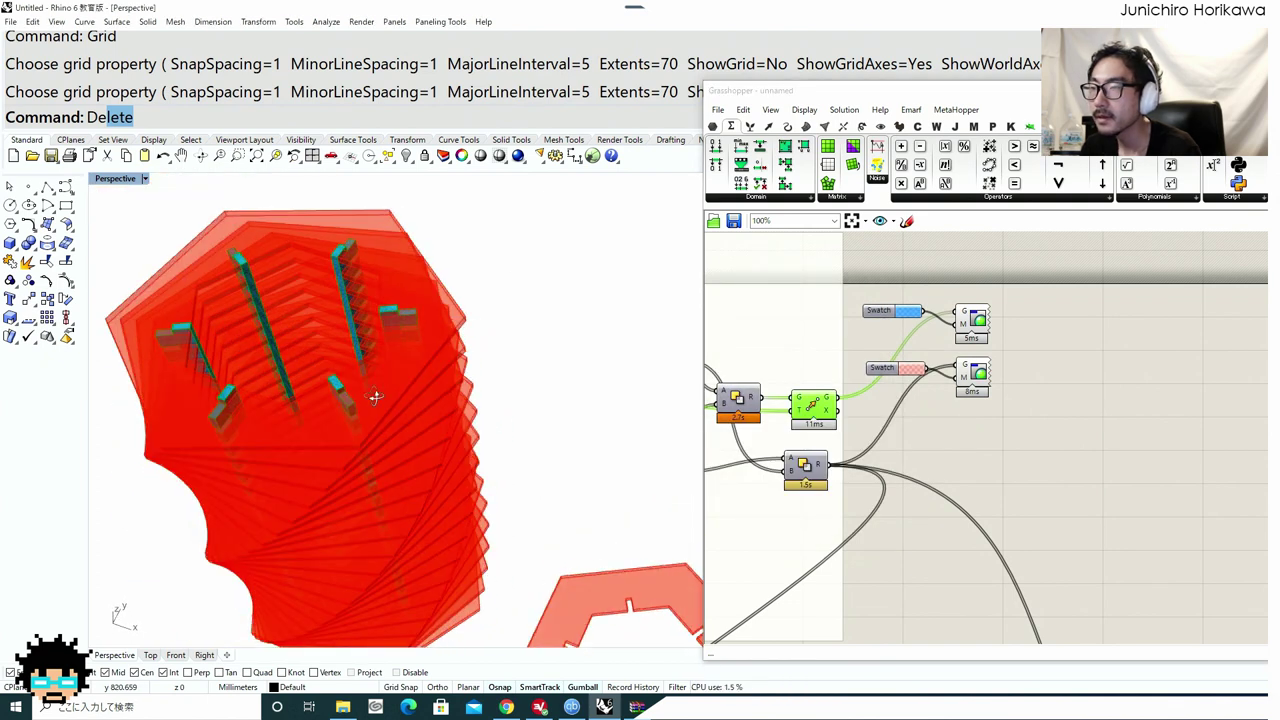
# Examine the slab layout group's component chain from Bounding Box through the face plane construction to Orient.
pyautogui.doubleClick(976, 459)
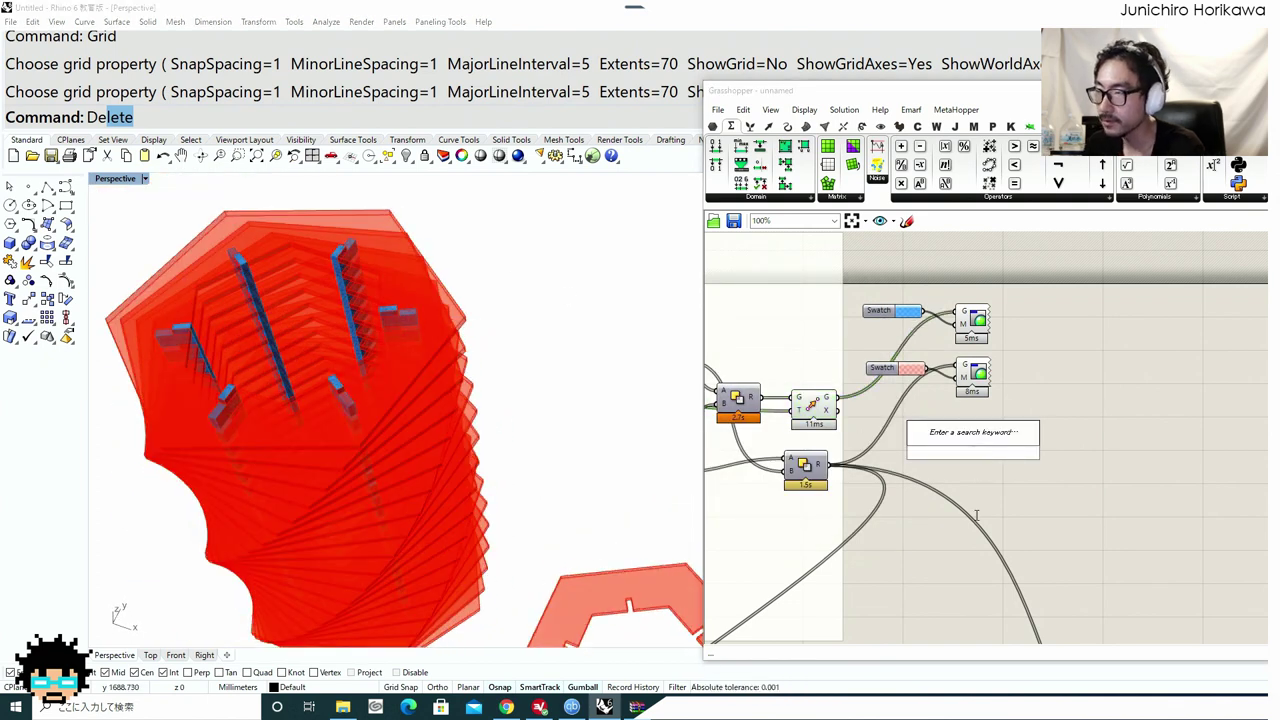
pyautogui.click(977, 514)
pyautogui.scroll(-7, 974, 450)
pyautogui.scroll(7, 965, 476)
pyautogui.moveTo(926, 578); pyautogui.dragTo(941, 557, button='right')
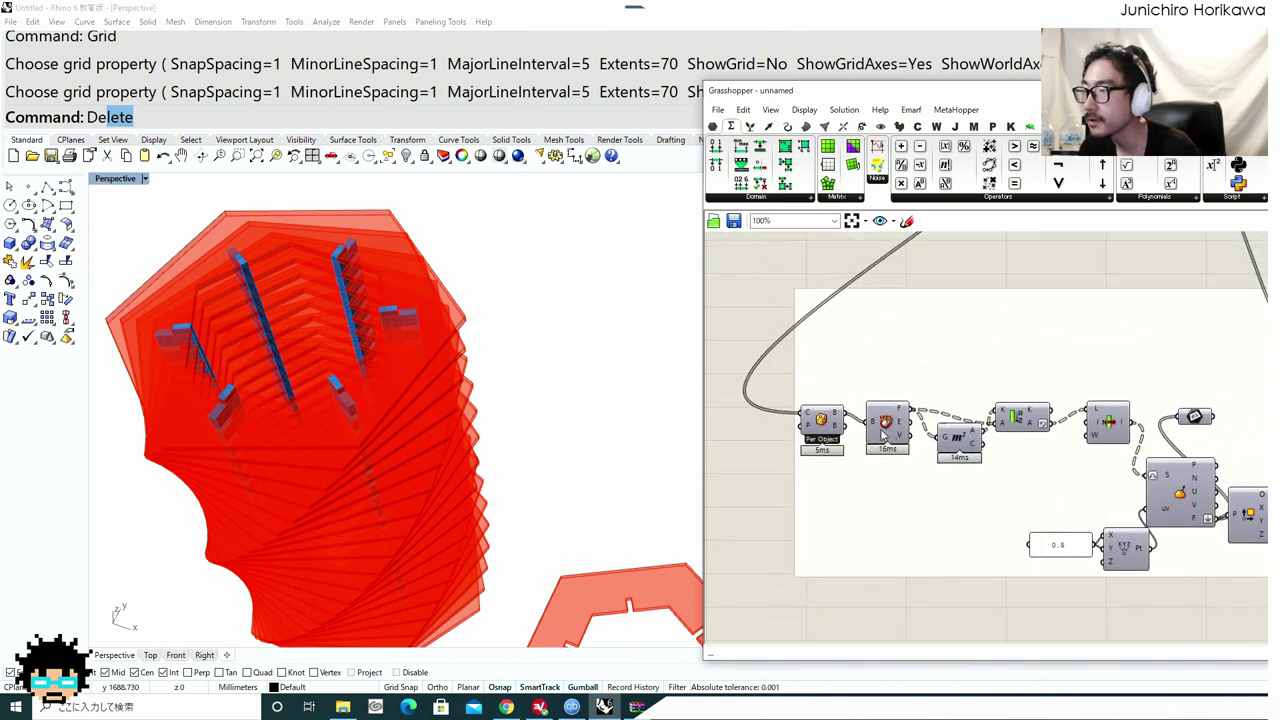
pyautogui.moveTo(898, 415); pyautogui.dragTo(829, 393, button='right')
pyautogui.moveTo(994, 403); pyautogui.dragTo(905, 397, button='right')
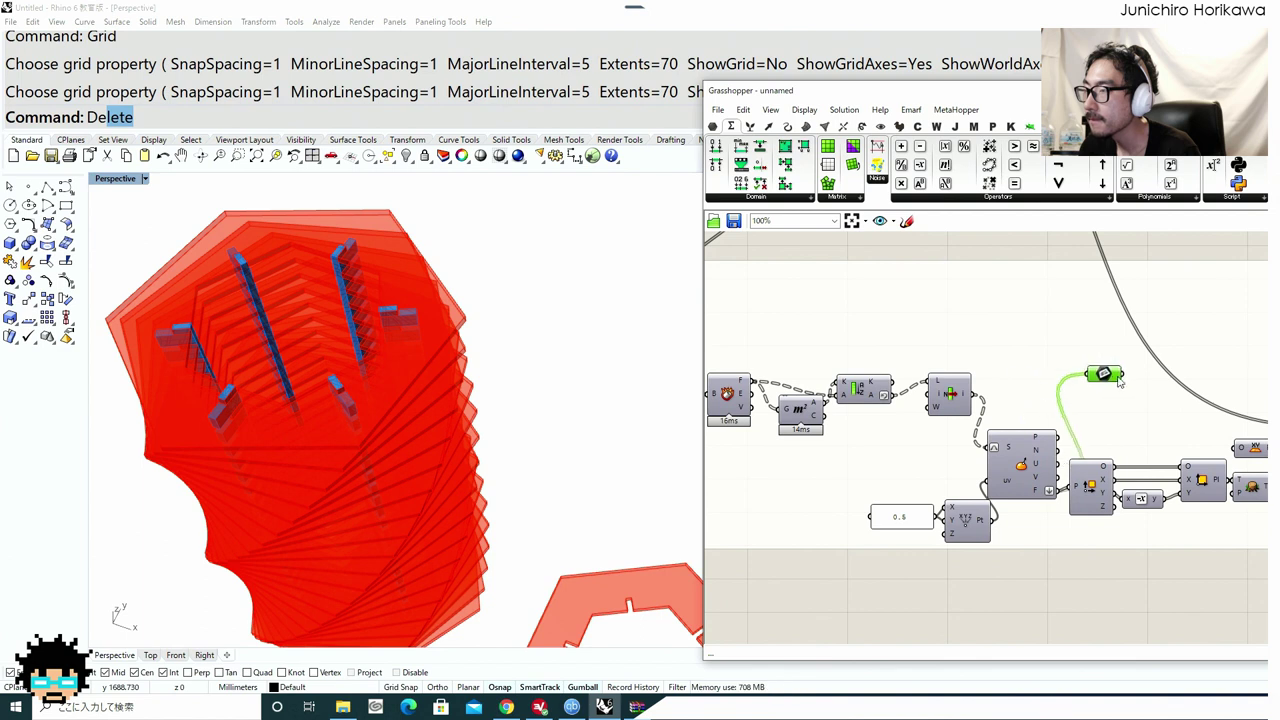
pyautogui.scroll(-4, 1098, 377)
pyautogui.moveTo(1097, 377); pyautogui.dragTo(1034, 415, button='right')
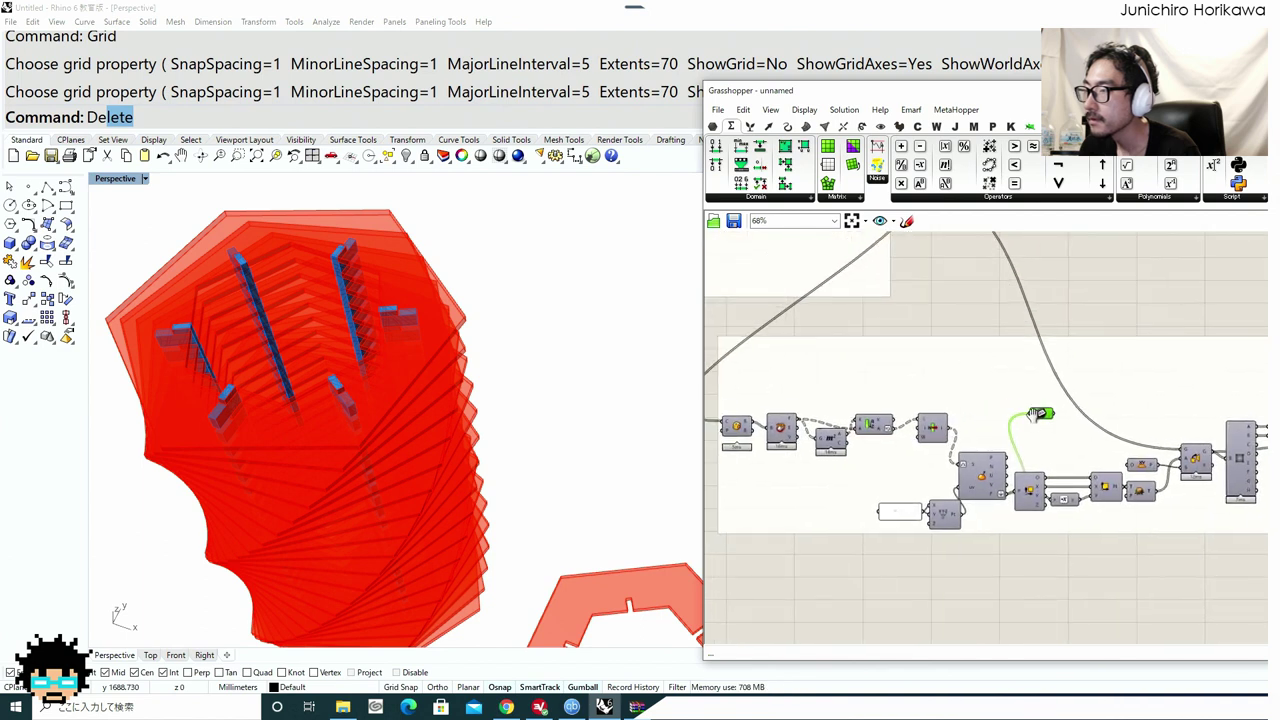
pyautogui.moveTo(971, 377); pyautogui.dragTo(978, 388)
pyautogui.scroll(-1, 978, 388)
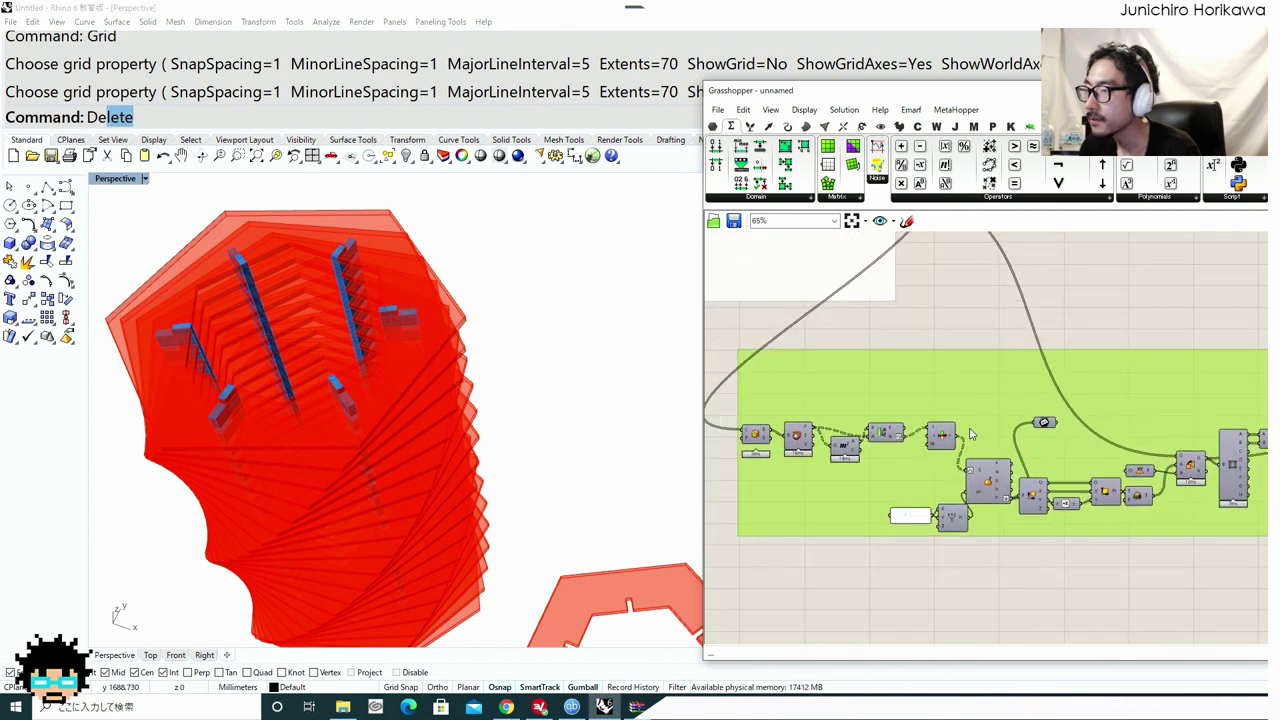
pyautogui.moveTo(770, 547); pyautogui.dragTo(838, 545, button='right')
pyautogui.scroll(-1, 829, 521)
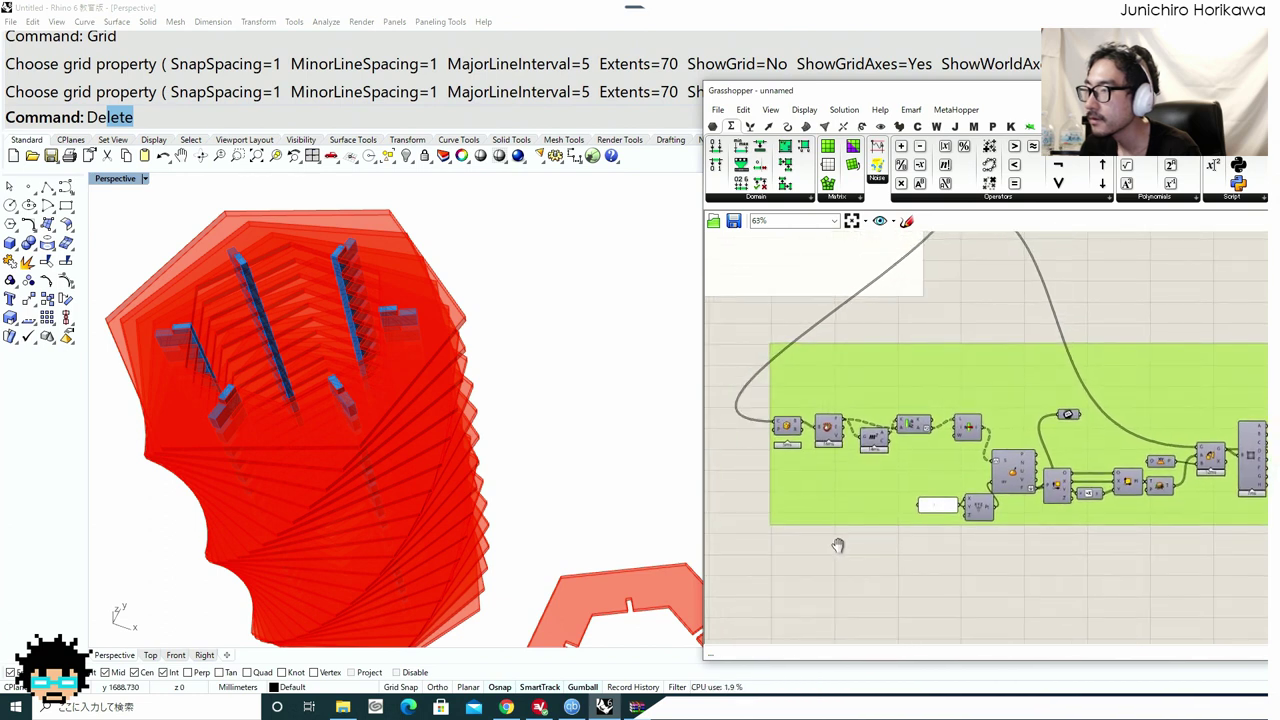
pyautogui.scroll(-2, 838, 545)
# Copy the components from Bounding Box through Orient and place the duplicates beside the tower group's colour previews.
pyautogui.moveTo(730, 566); pyautogui.dragTo(1203, 402)
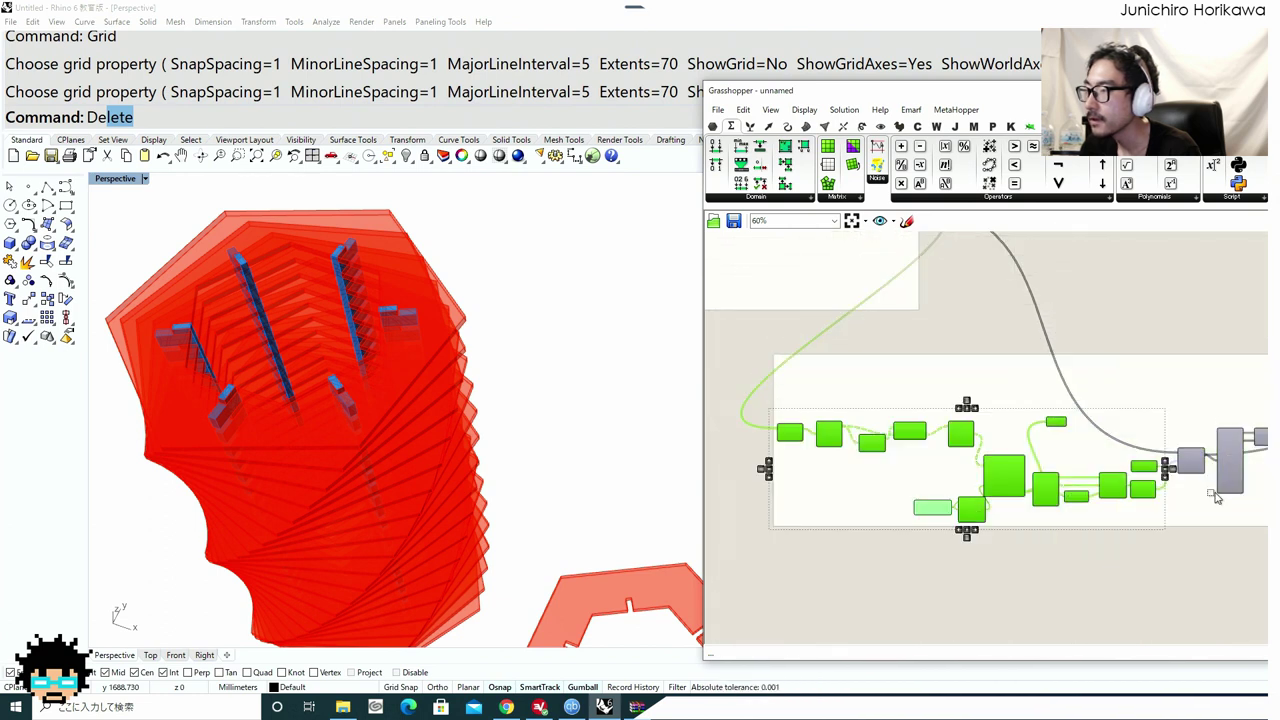
pyautogui.scroll(5, 1216, 497)
pyautogui.scroll(-8, 1116, 421)
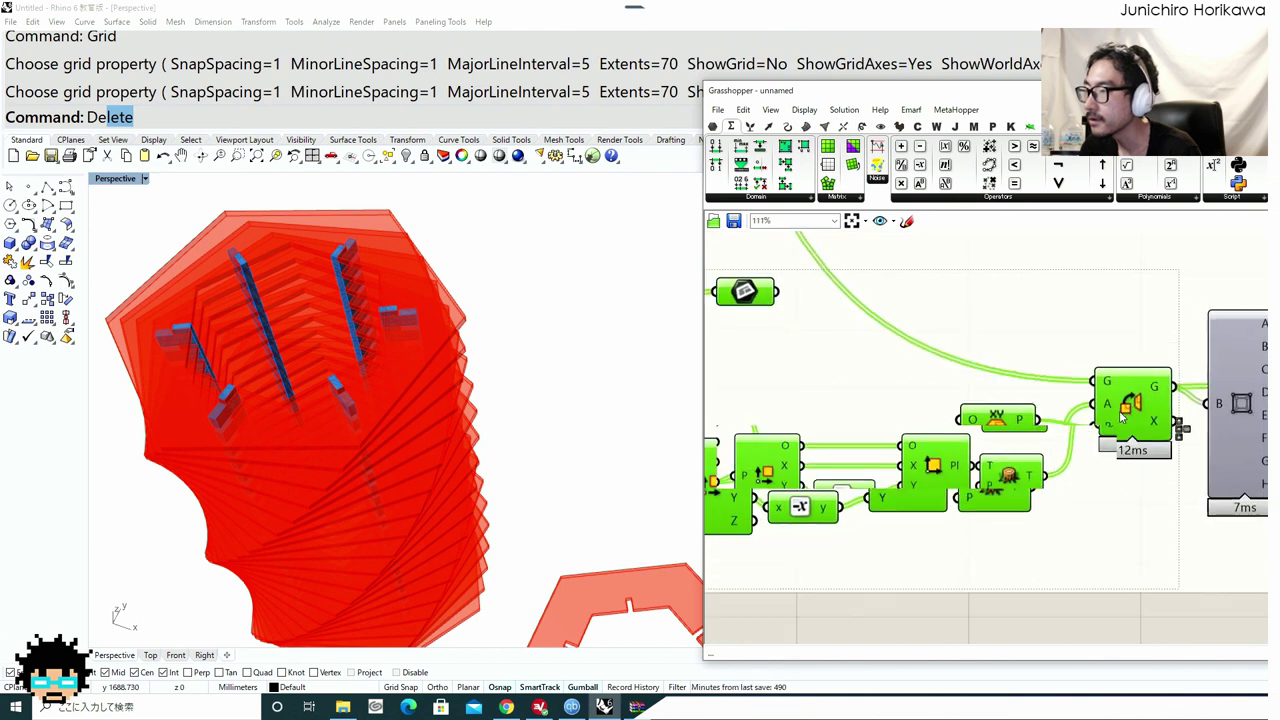
pyautogui.scroll(-1, 1066, 549)
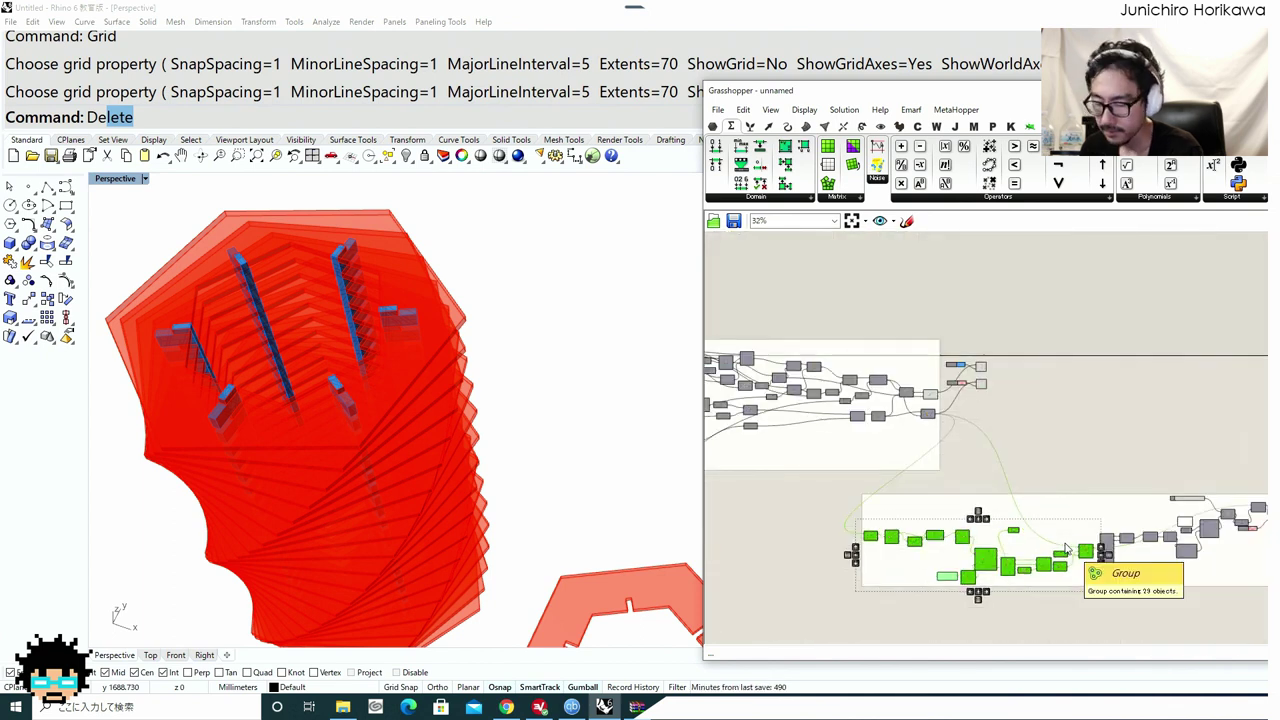
pyautogui.hotkey('ctrl', 'v')
pyautogui.moveTo(992, 563); pyautogui.dragTo(1074, 447)
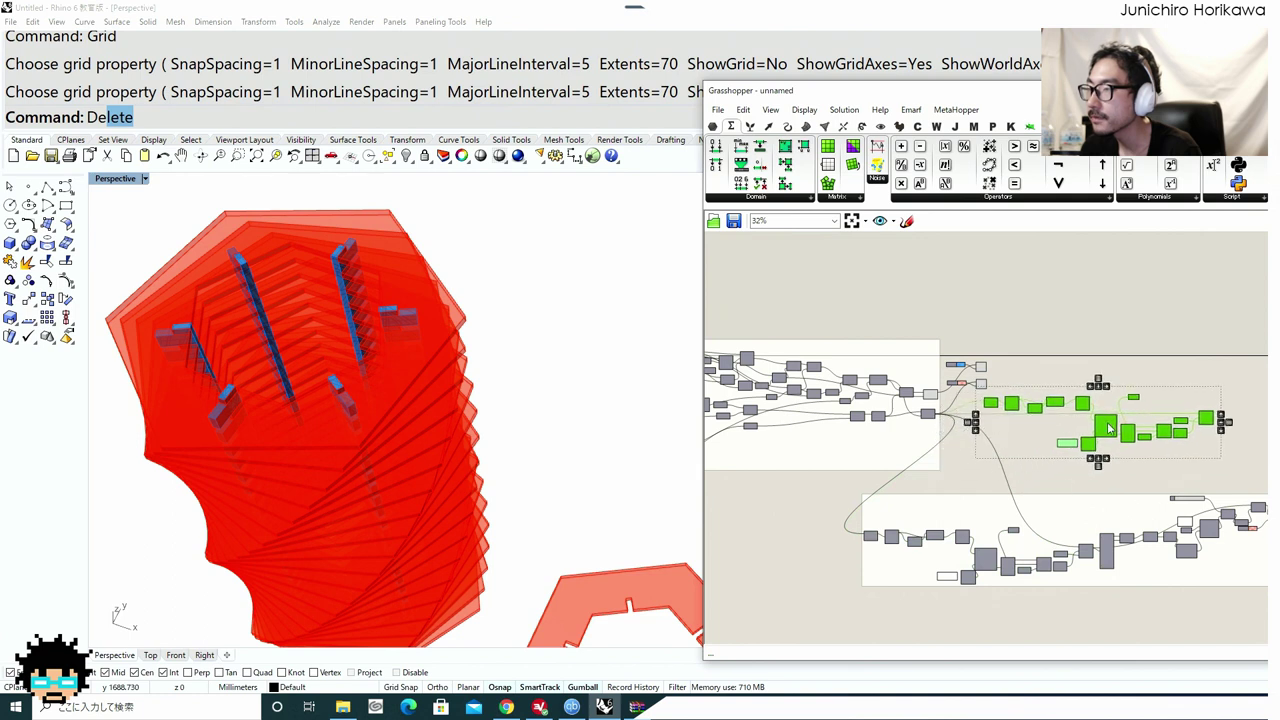
# Connect the joint pieces' Move geometry output to the copied Bounding Box's C input and the copied Orient's G input.
pyautogui.scroll(5, 1108, 428)
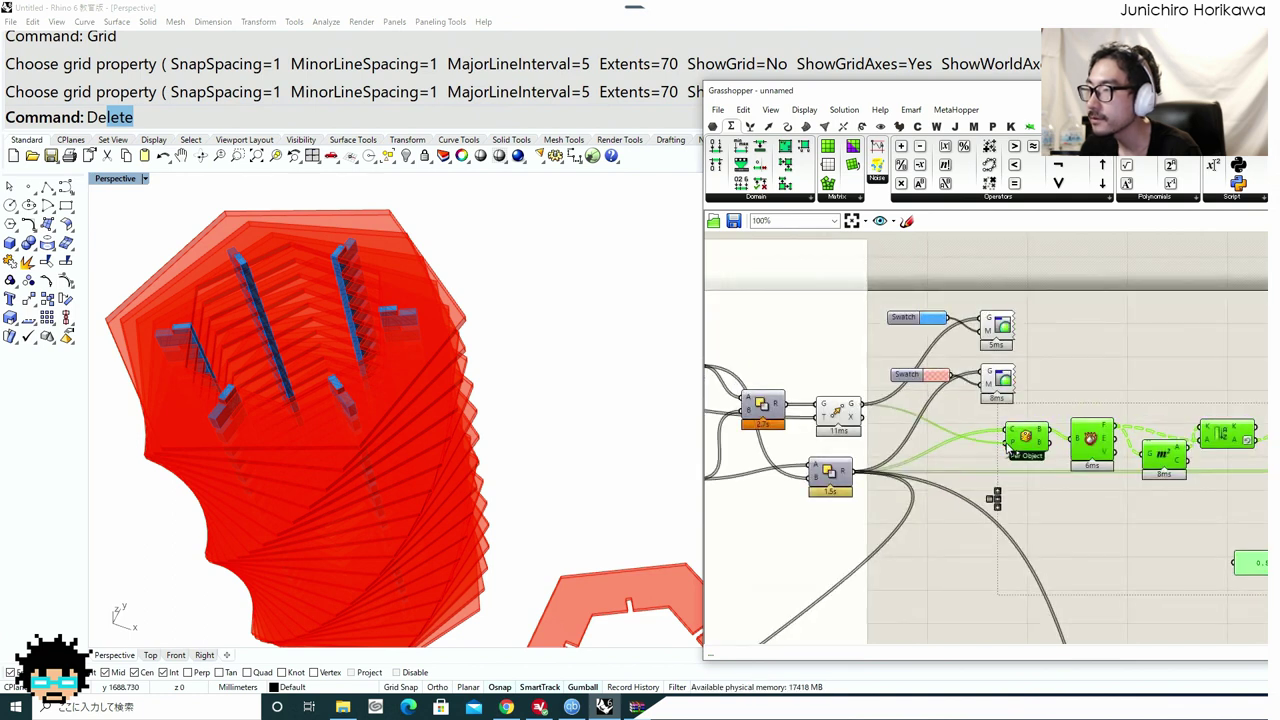
pyautogui.moveTo(1010, 440); pyautogui.dragTo(1010, 440)
pyautogui.moveTo(1022, 501); pyautogui.dragTo(906, 486, button='right')
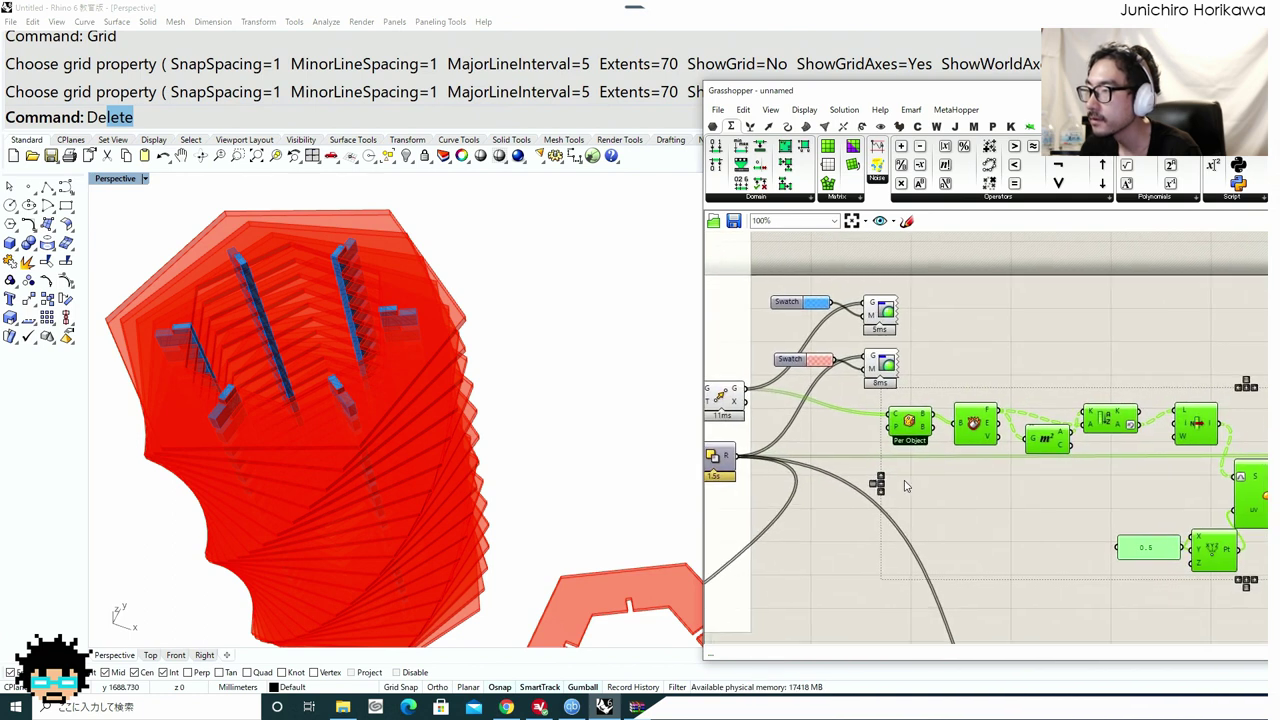
pyautogui.scroll(-3, 875, 482)
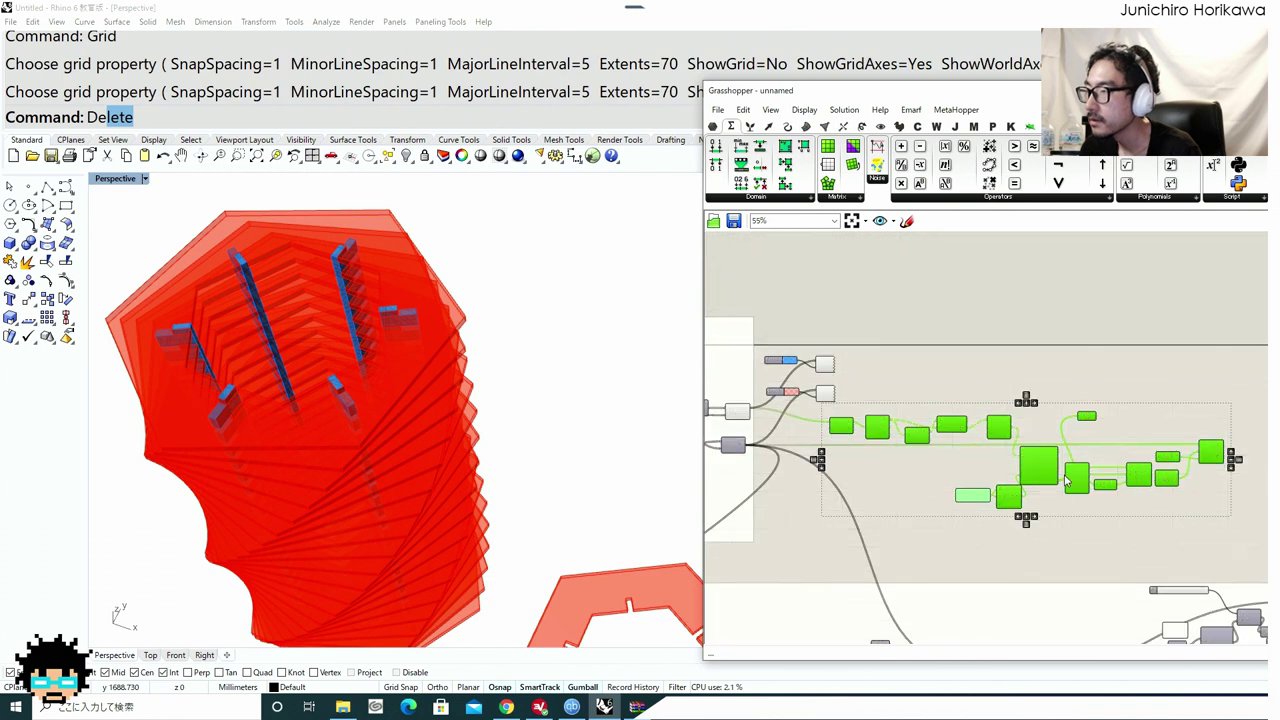
pyautogui.scroll(-1, 1068, 481)
pyautogui.scroll(1, 814, 426)
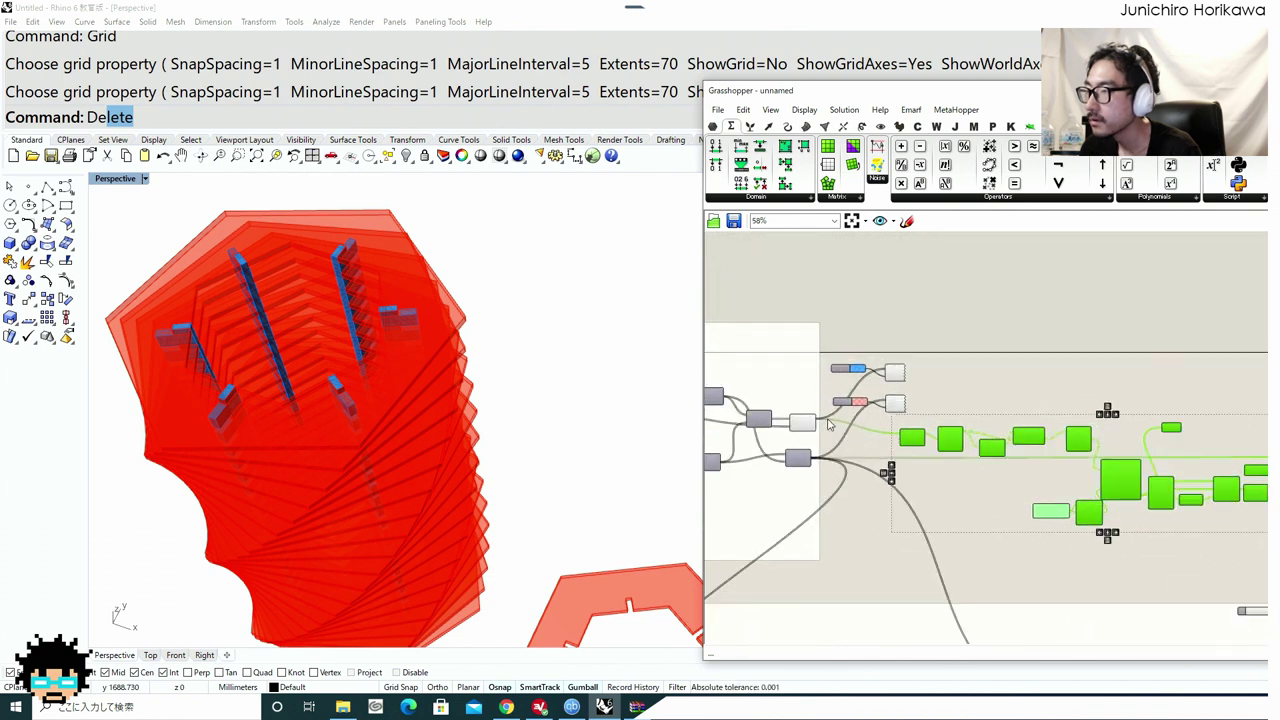
pyautogui.moveTo(816, 420); pyautogui.dragTo(1172, 482)
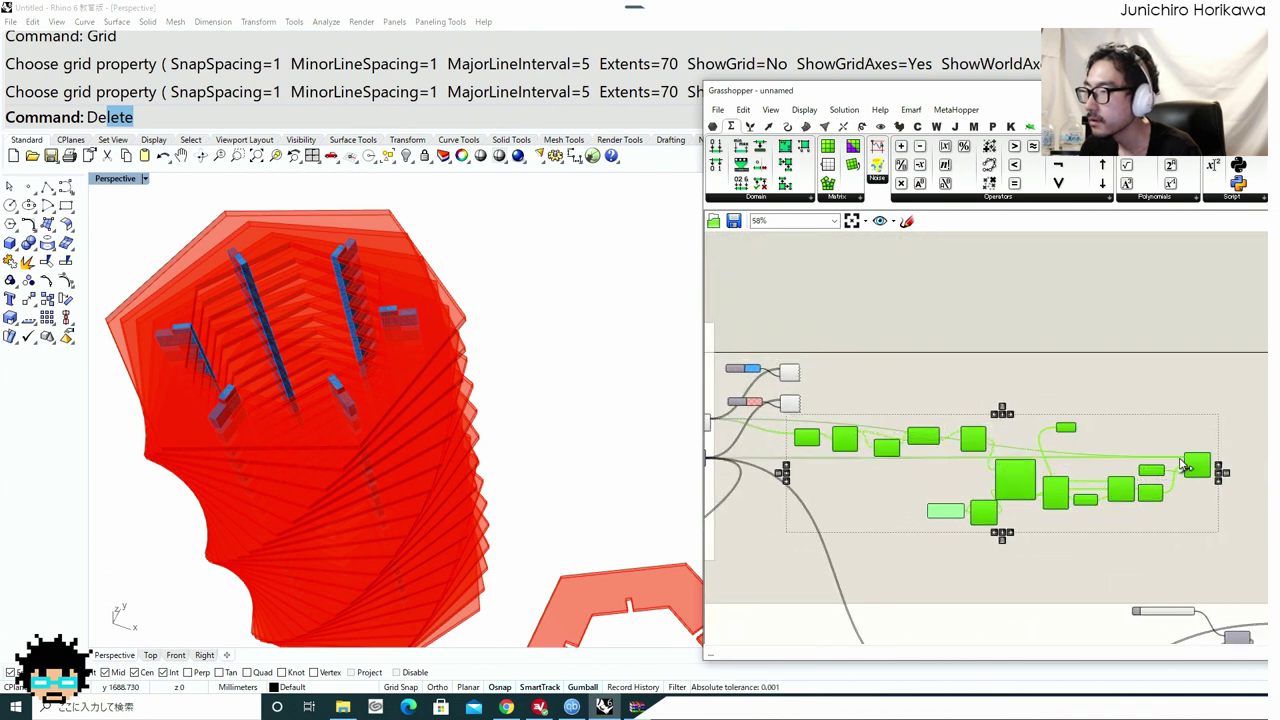
# Turn on the preview of the joint pieces' Orient component and view the oriented pieces beside the tower.
pyautogui.click(1205, 516)
pyautogui.scroll(3, 1208, 474)
pyautogui.click(1174, 450)
pyautogui.middleClick(1173, 449)
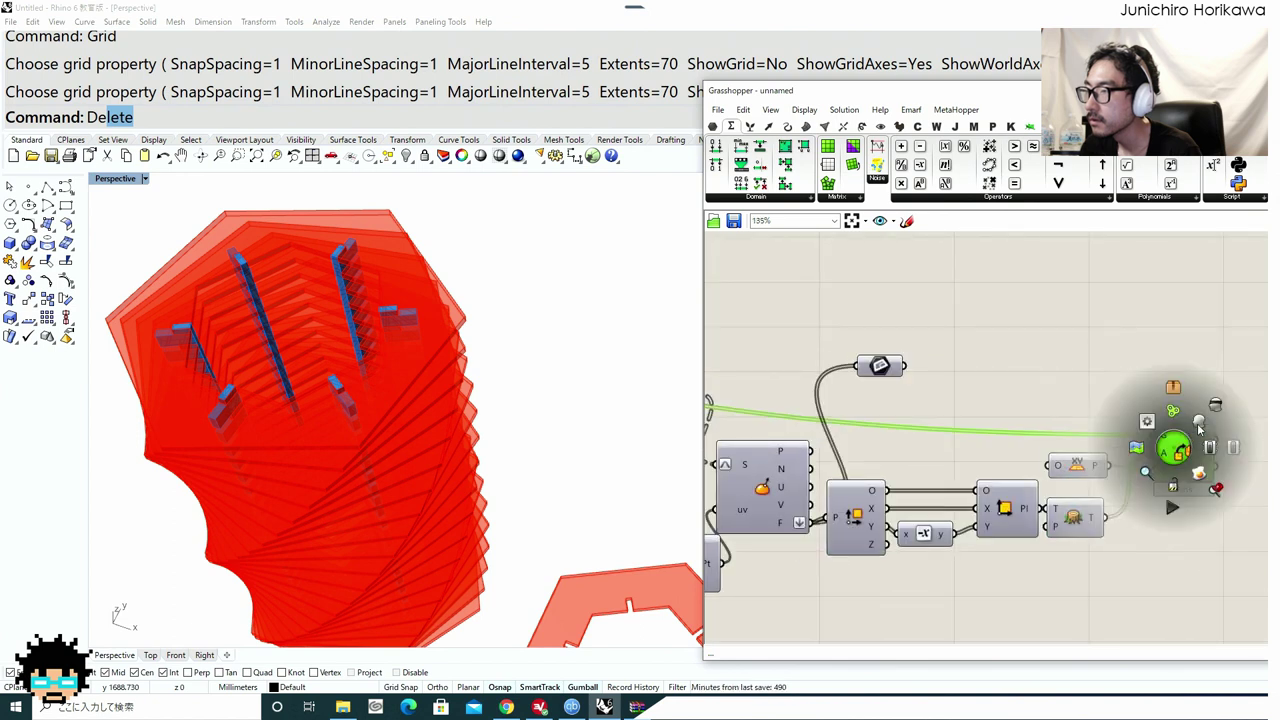
pyautogui.click(1198, 422)
pyautogui.scroll(-1, 1079, 402)
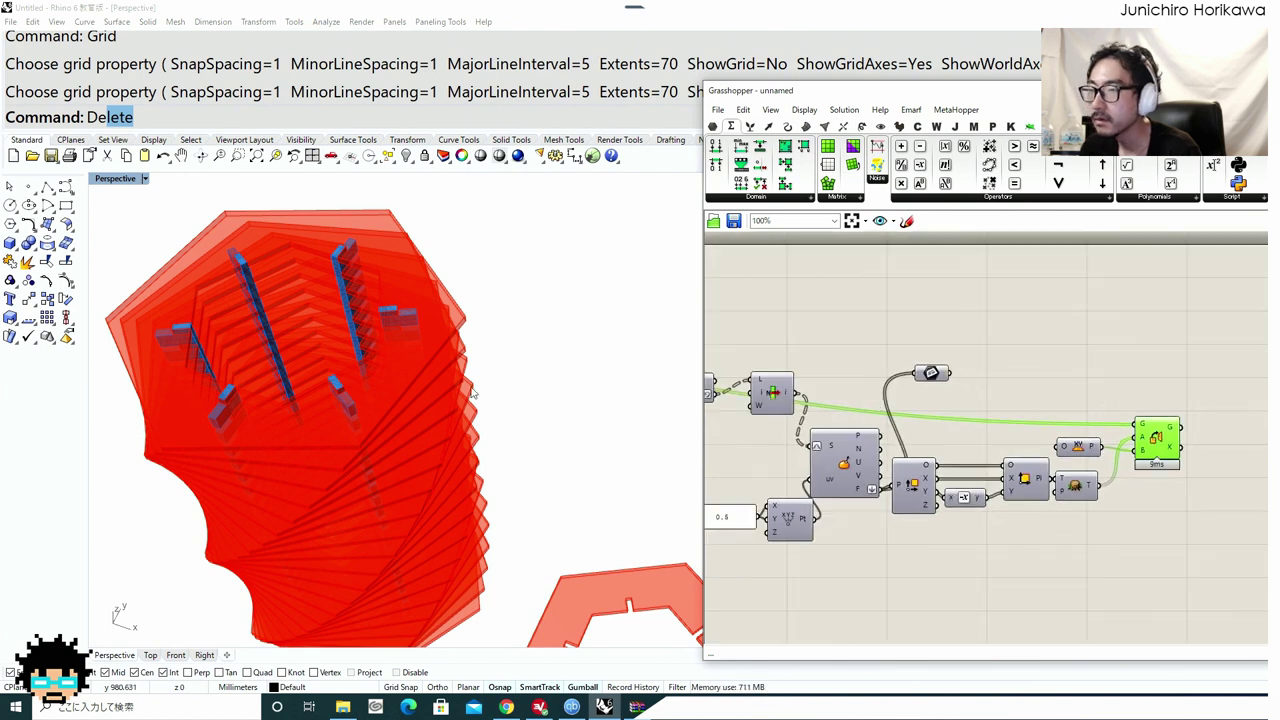
pyautogui.scroll(-8, 464, 387)
pyautogui.scroll(8, 430, 432)
pyautogui.moveTo(455, 496); pyautogui.dragTo(505, 396, button='right')
pyautogui.scroll(4, 508, 445)
pyautogui.moveTo(509, 445); pyautogui.dragTo(590, 458, button='right')
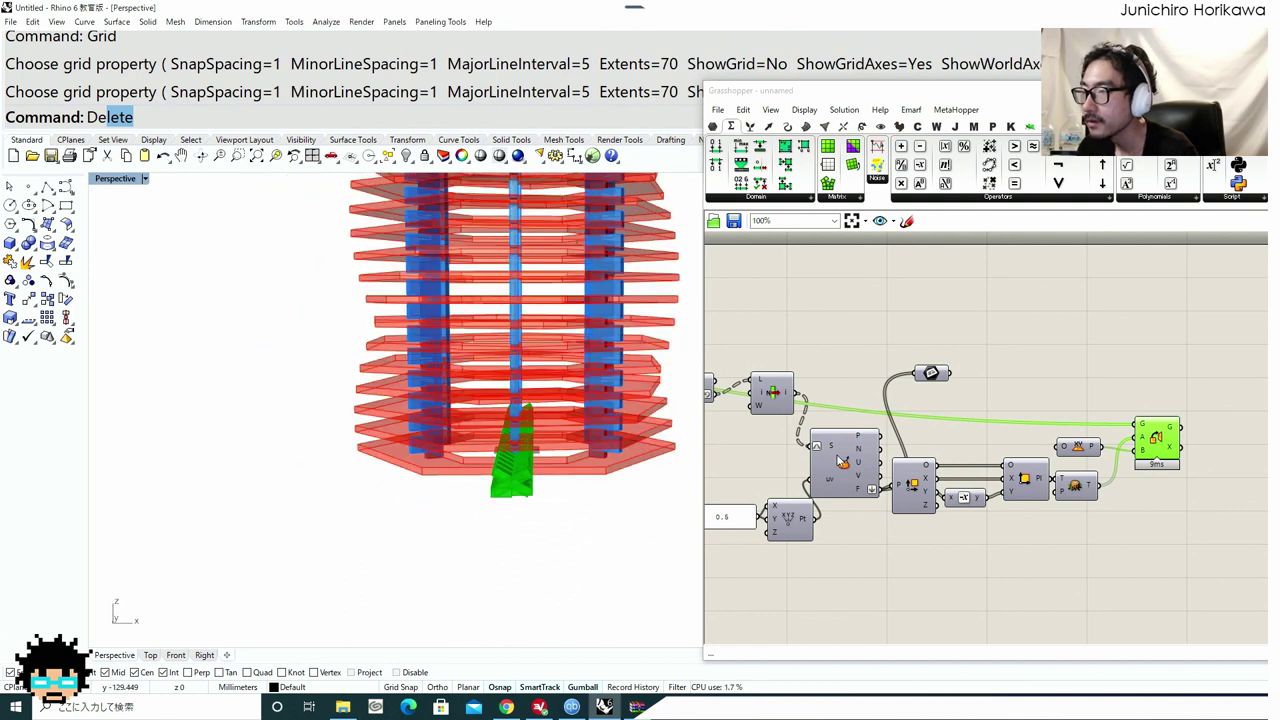
# Turn off the preview of the joint pieces' Move component.
pyautogui.moveTo(745, 440); pyautogui.dragTo(882, 434, button='right')
pyautogui.scroll(-2, 930, 432)
pyautogui.scroll(1, 849, 424)
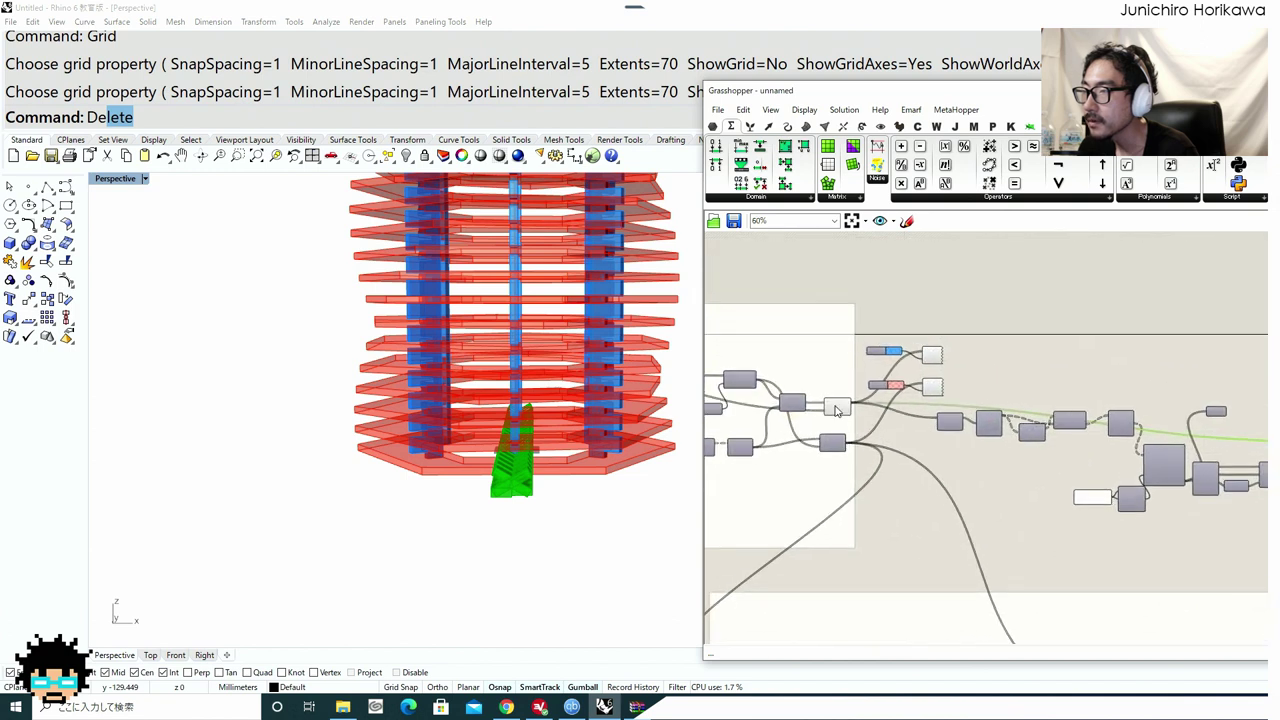
pyautogui.click(835, 406)
pyautogui.middleClick(835, 406)
pyautogui.click(875, 368)
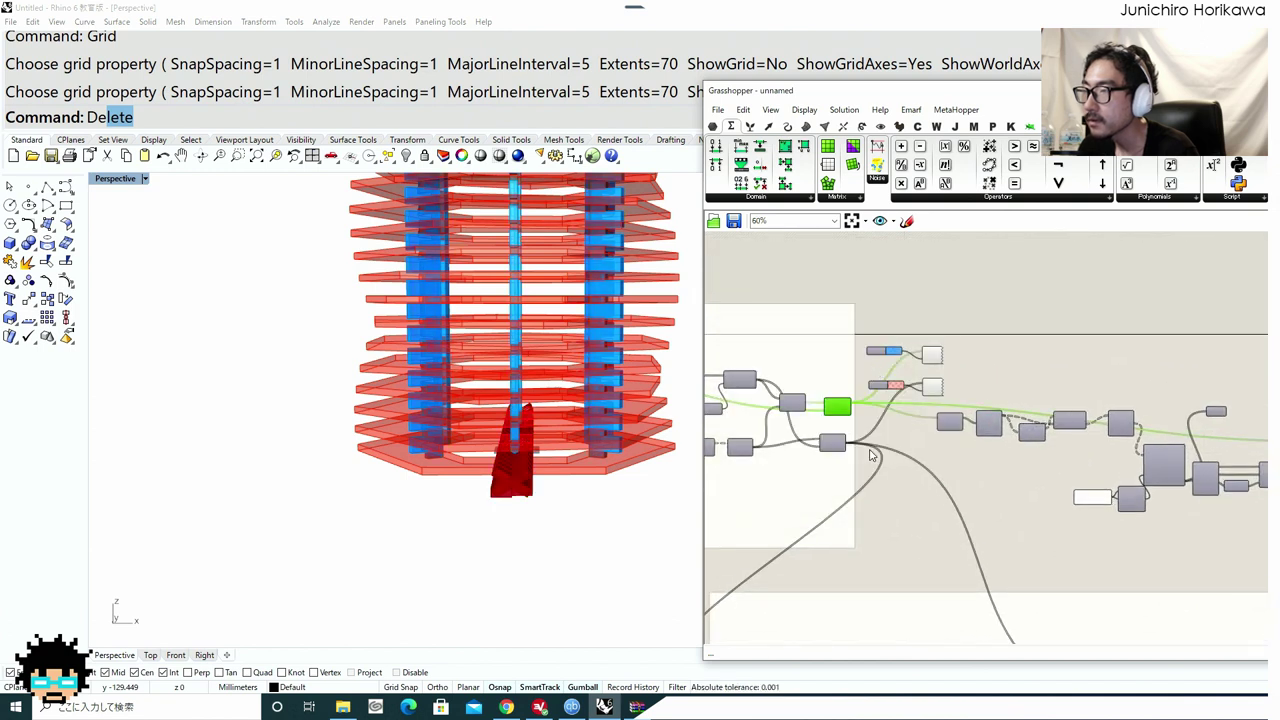
# Turn on the preview of the copied Evaluate Surface and inspect its result near the tower base.
pyautogui.scroll(4, 870, 455)
pyautogui.moveTo(1006, 531); pyautogui.dragTo(824, 517, button='right')
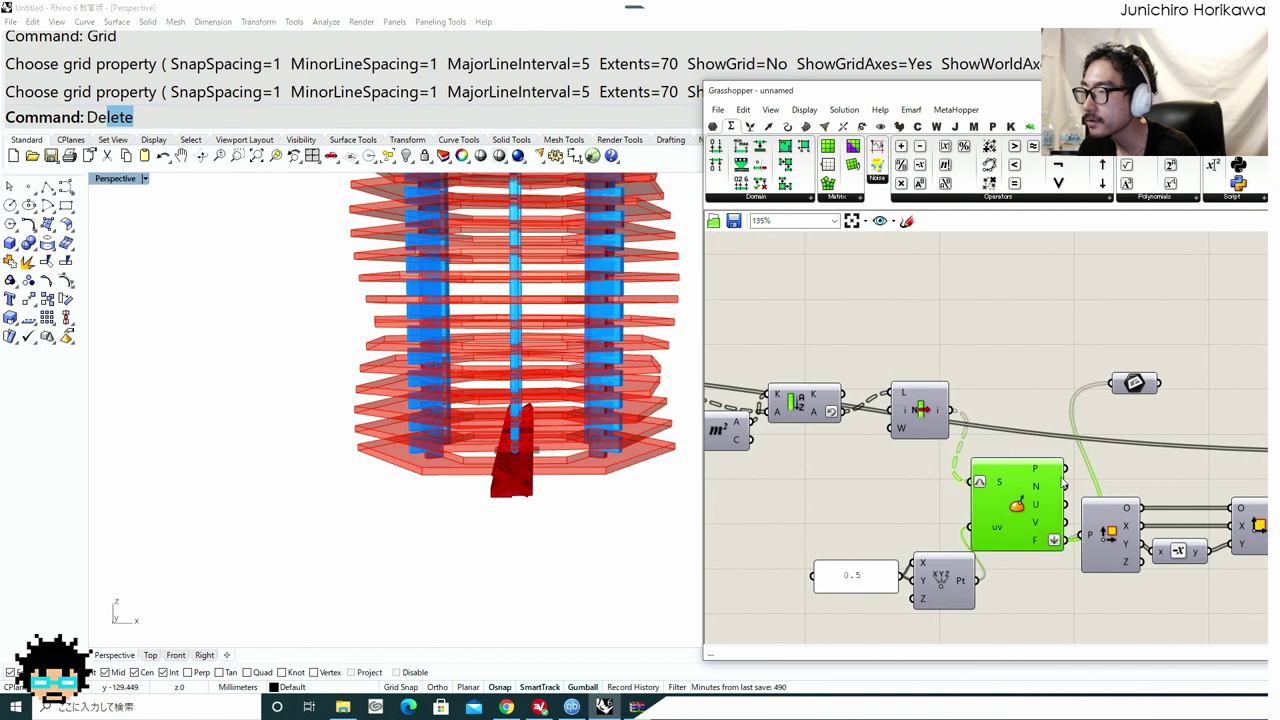
pyautogui.middleClick(1007, 519)
pyautogui.click(1034, 490)
pyautogui.moveTo(474, 481); pyautogui.dragTo(523, 419, button='right')
pyautogui.scroll(-7, 518, 466)
pyautogui.scroll(6, 500, 486)
pyautogui.scroll(5, 400, 450)
pyautogui.scroll(4, 420, 458)
pyautogui.scroll(-5, 976, 410)
pyautogui.scroll(1, 1086, 408)
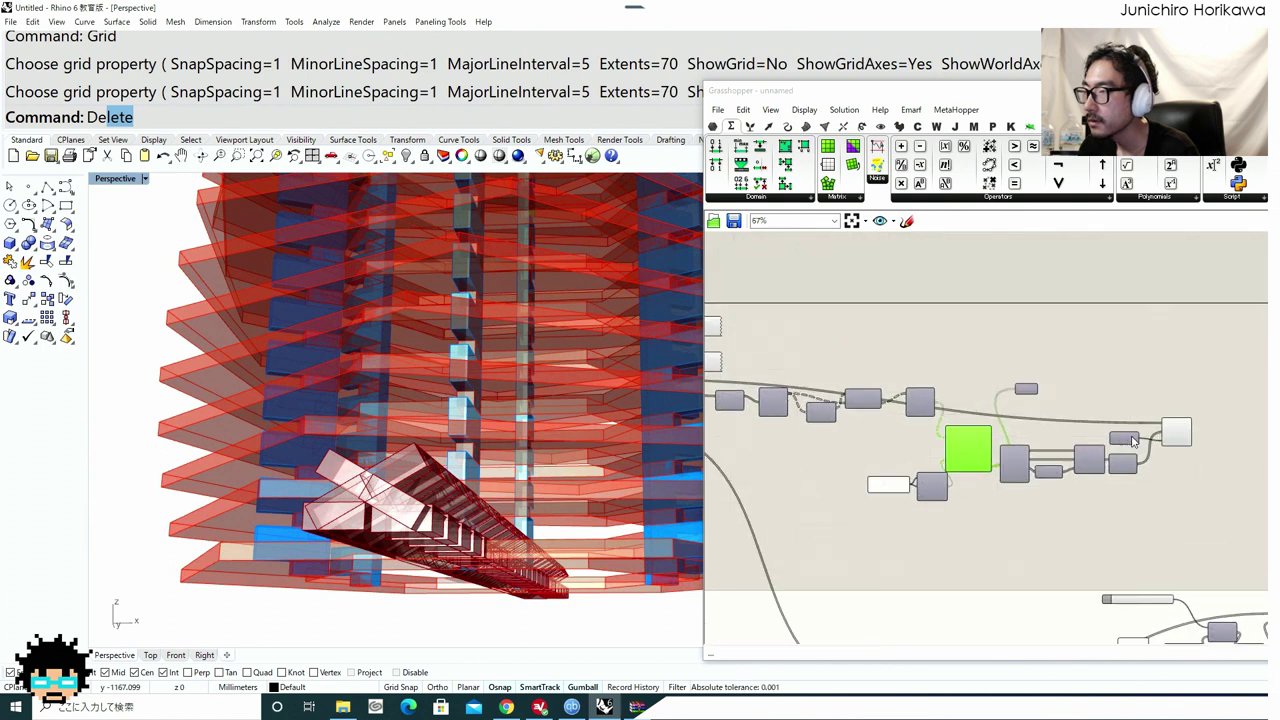
# Turn off the previews of the joint pieces' Orient and the plane components feeding it.
pyautogui.moveTo(1209, 485); pyautogui.dragTo(1098, 412)
pyautogui.middleClick(1123, 467)
pyautogui.click(1161, 431)
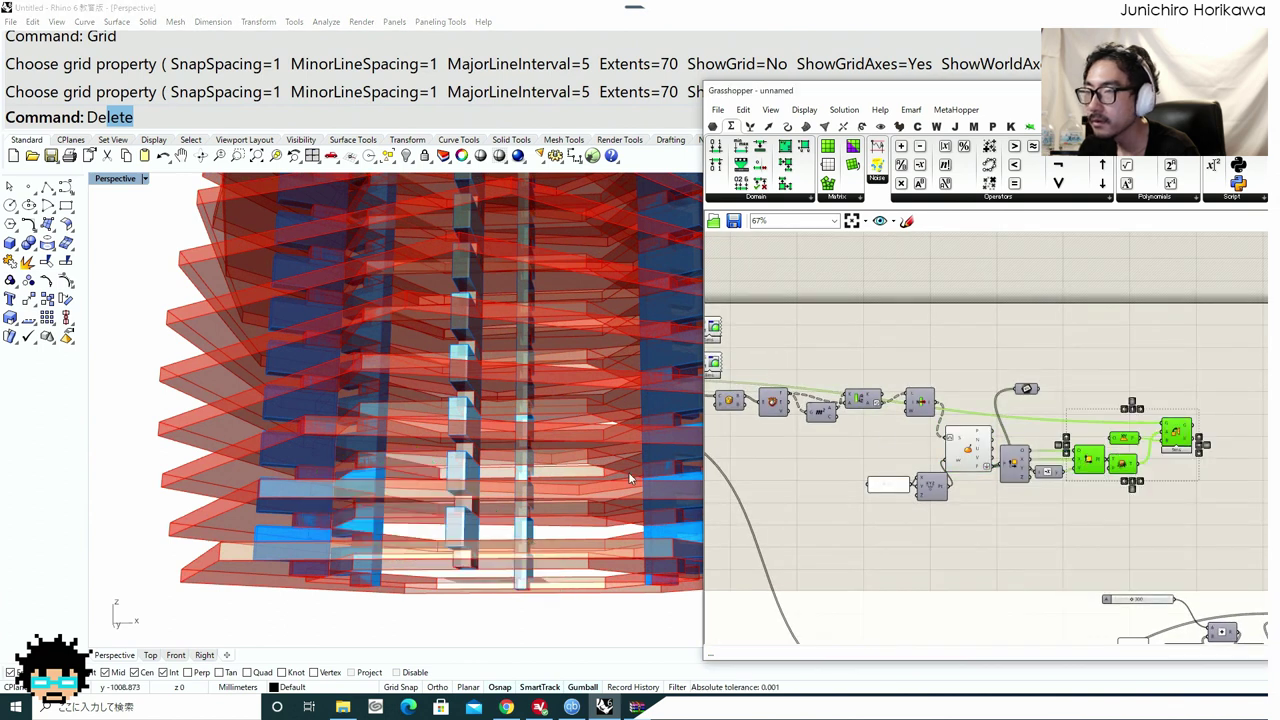
pyautogui.moveTo(629, 479); pyautogui.dragTo(593, 549, button='right')
# Select the joint pieces' Evaluate Surface component and set the preview plane size to 3000.
pyautogui.click(970, 460)
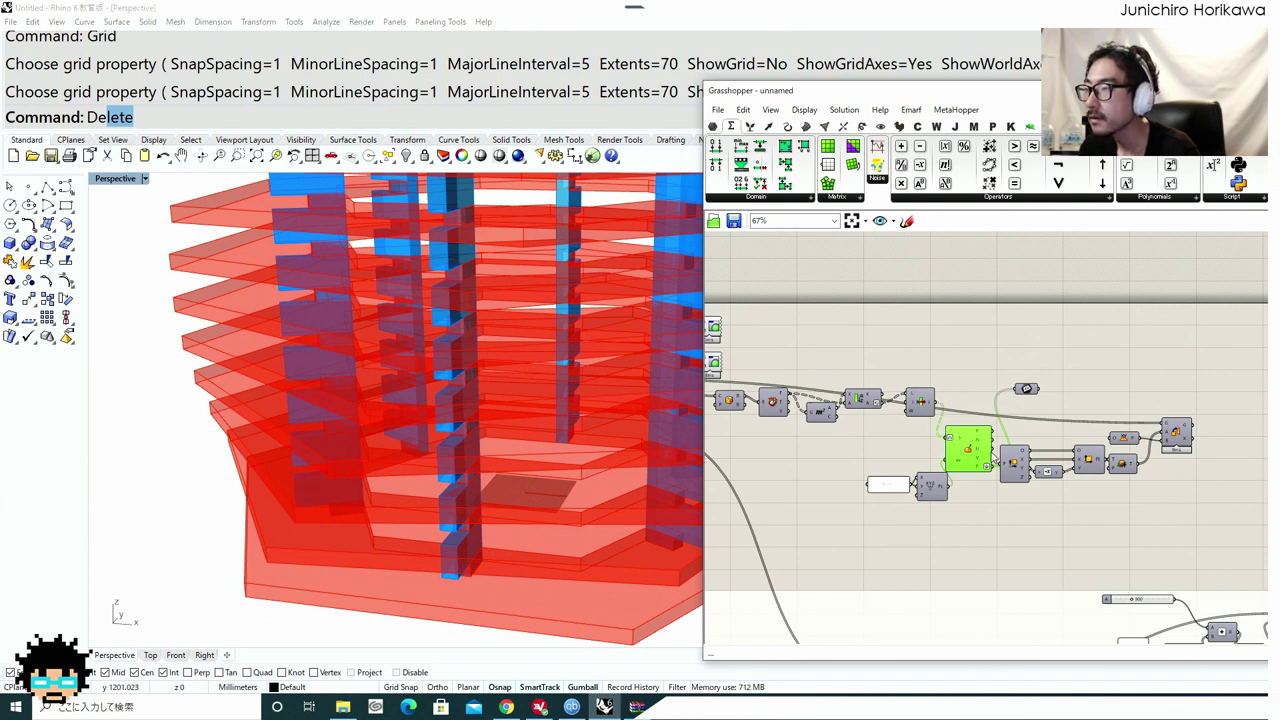
pyautogui.scroll(2, 980, 468)
pyautogui.moveTo(896, 550); pyautogui.dragTo(832, 478)
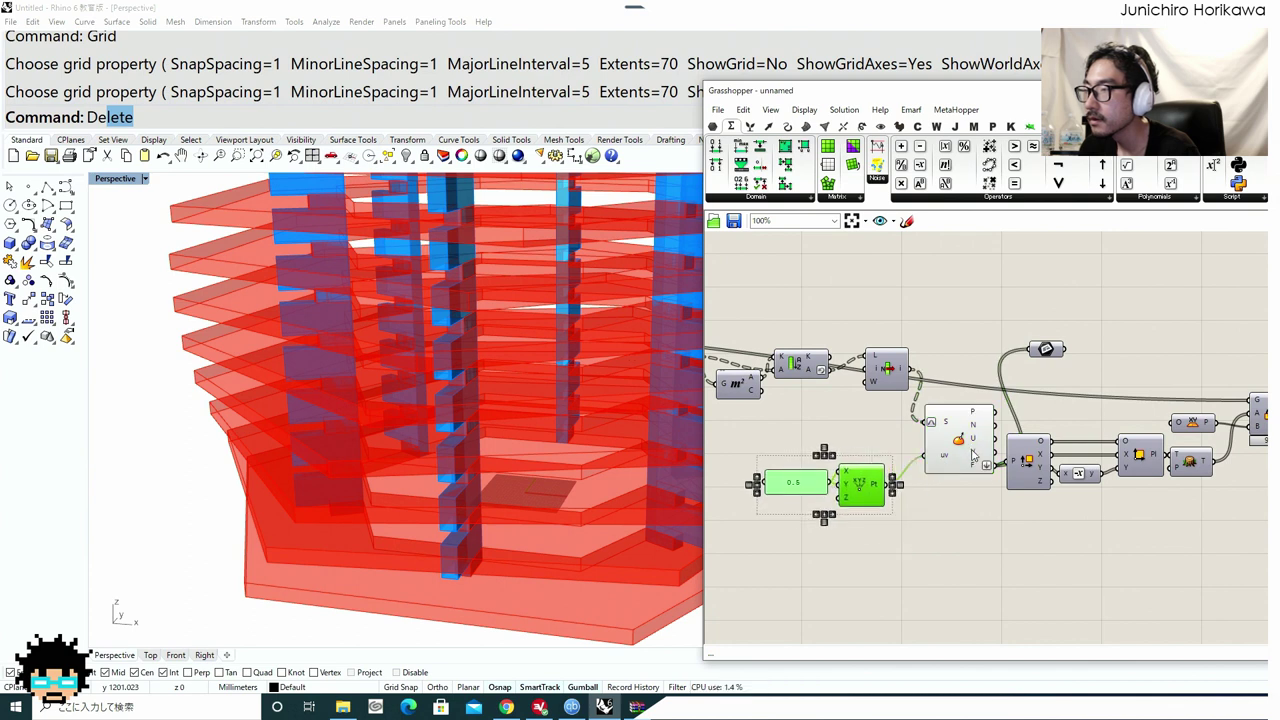
pyautogui.moveTo(972, 455); pyautogui.dragTo(959, 465)
pyautogui.click(804, 110)
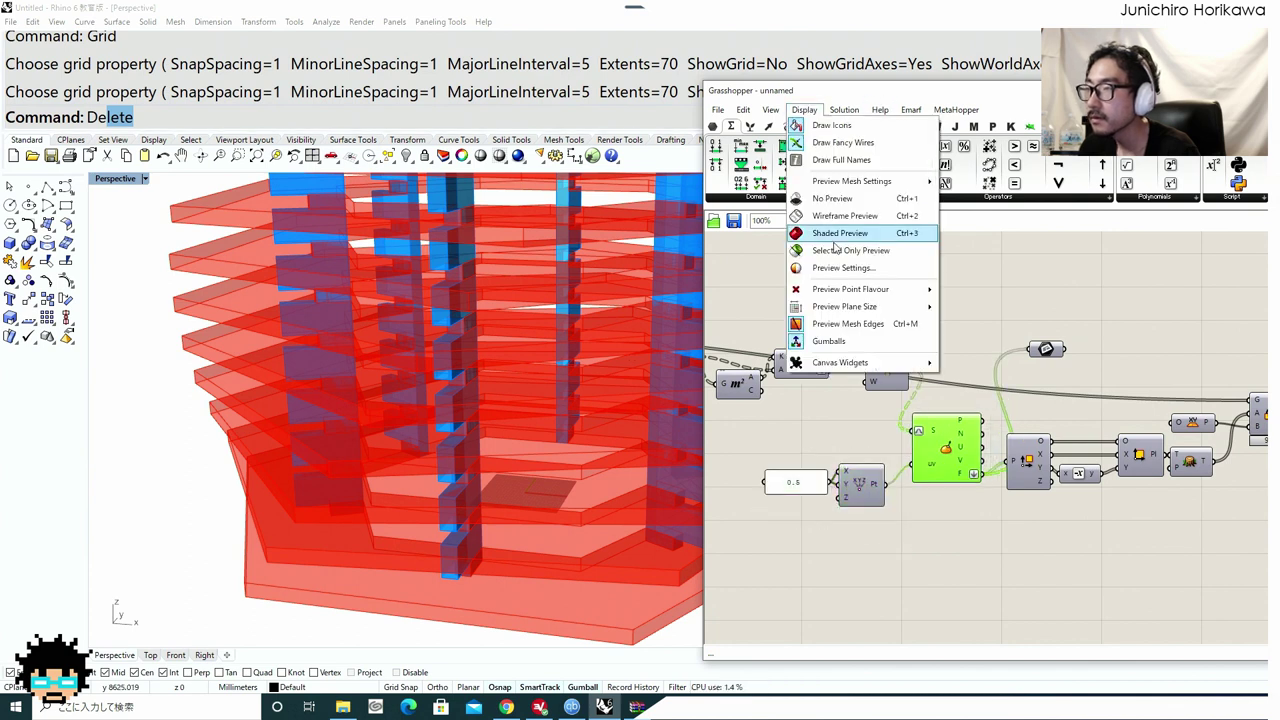
pyautogui.moveTo(870, 306)
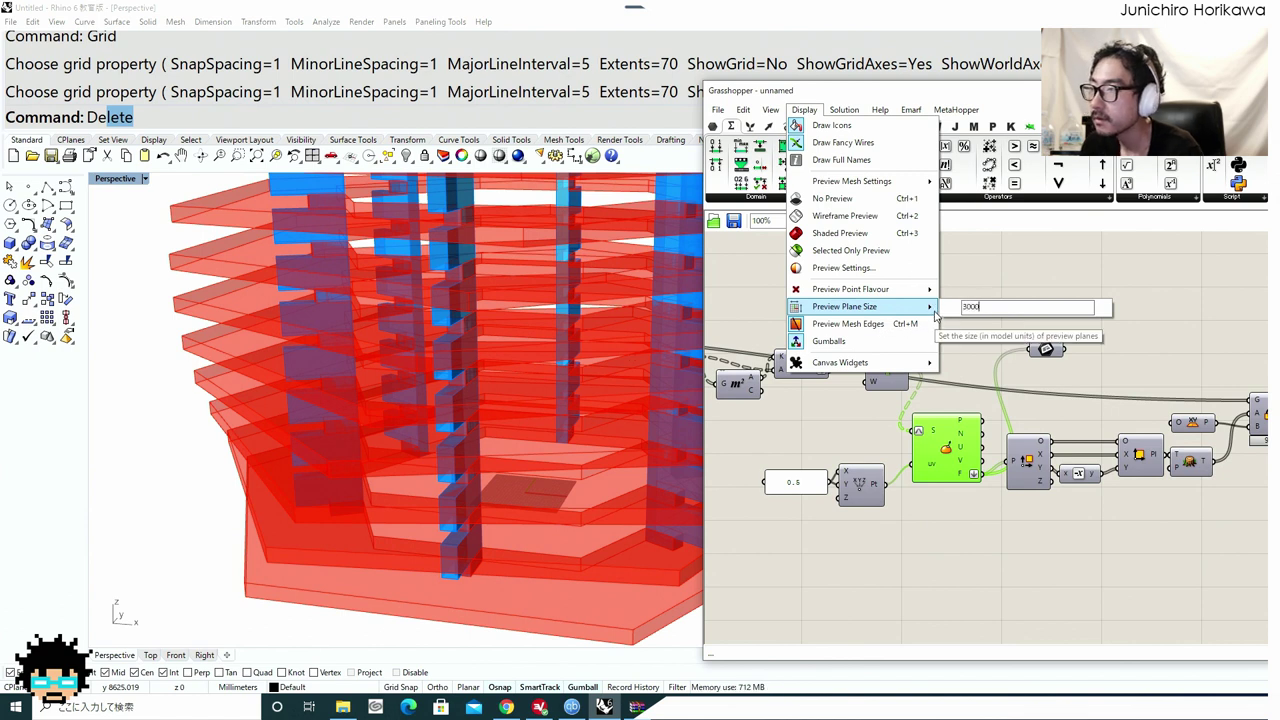
pyautogui.click(1010, 371)
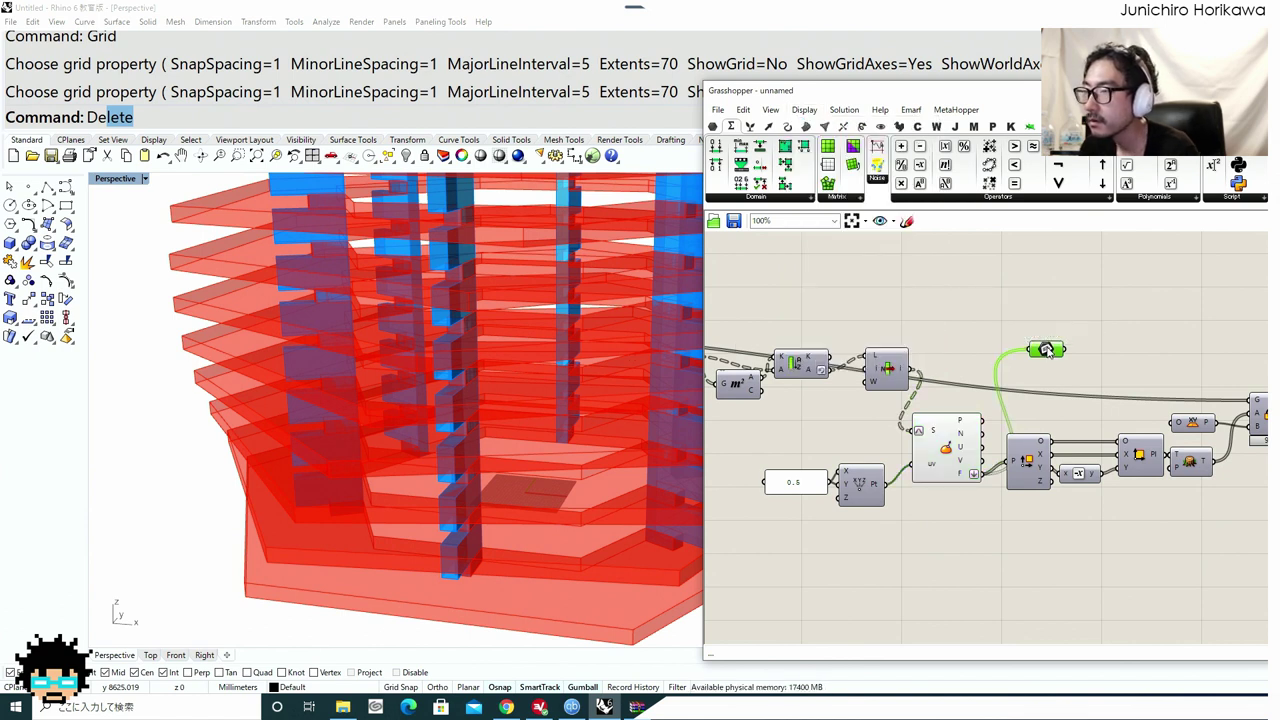
# Examine the direction of the planes that Evaluate Surface places on the joint pieces.
pyautogui.scroll(-10, 537, 380)
pyautogui.keyDown('shift'); pyautogui.moveTo(537, 380); pyautogui.dragTo(396, 466, button='right'); pyautogui.keyUp('shift')
pyautogui.scroll(6, 402, 456)
pyautogui.moveTo(440, 400); pyautogui.dragTo(403, 336, button='right')
pyautogui.scroll(4, 400, 350)
pyautogui.scroll(3, 421, 332)
pyautogui.scroll(3, 462, 308)
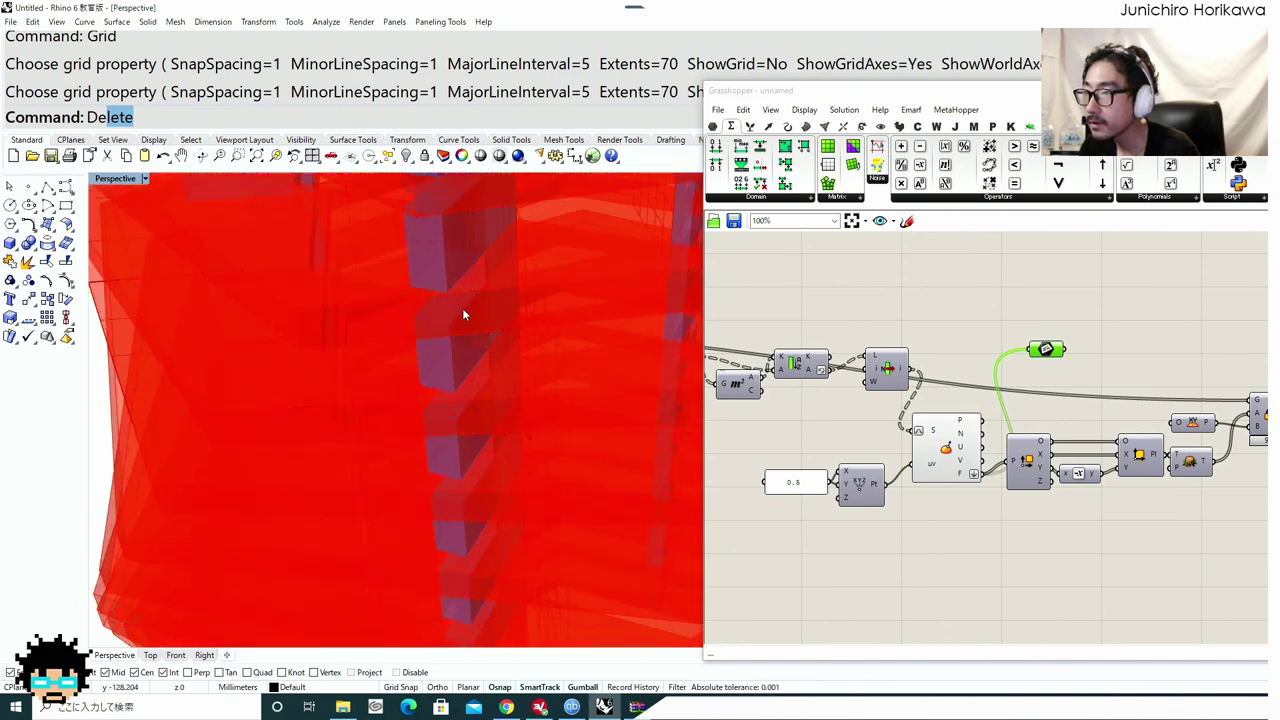
pyautogui.moveTo(462, 308); pyautogui.dragTo(762, 469, button='right')
pyautogui.scroll(-8, 493, 286)
pyautogui.scroll(-6, 600, 419)
pyautogui.click(938, 460)
pyautogui.scroll(5, 541, 463)
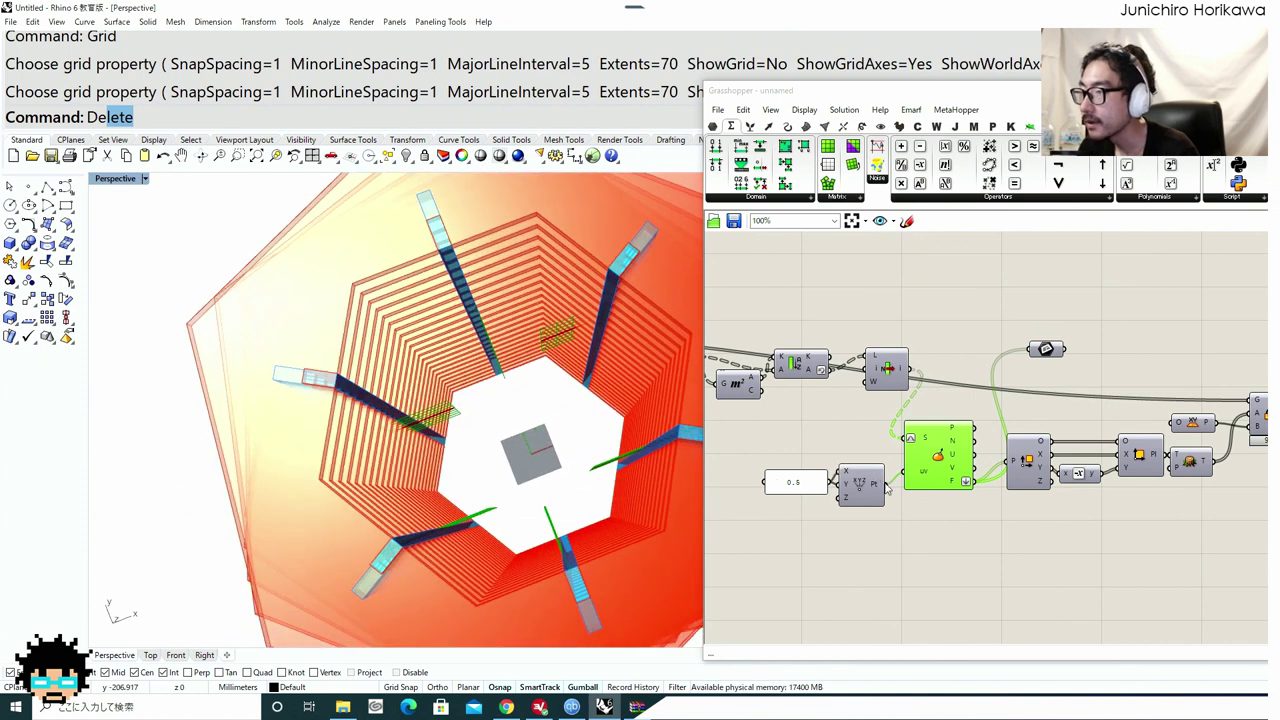
# Connect the joint pieces' Move geometry directly to the copied Deconstruct Brep's B input and delete the copied Bounding Box.
pyautogui.click(930, 454)
pyautogui.moveTo(997, 441); pyautogui.dragTo(1064, 449, button='right')
pyautogui.moveTo(897, 431); pyautogui.dragTo(994, 434, button='right')
pyautogui.moveTo(960, 405); pyautogui.dragTo(940, 425)
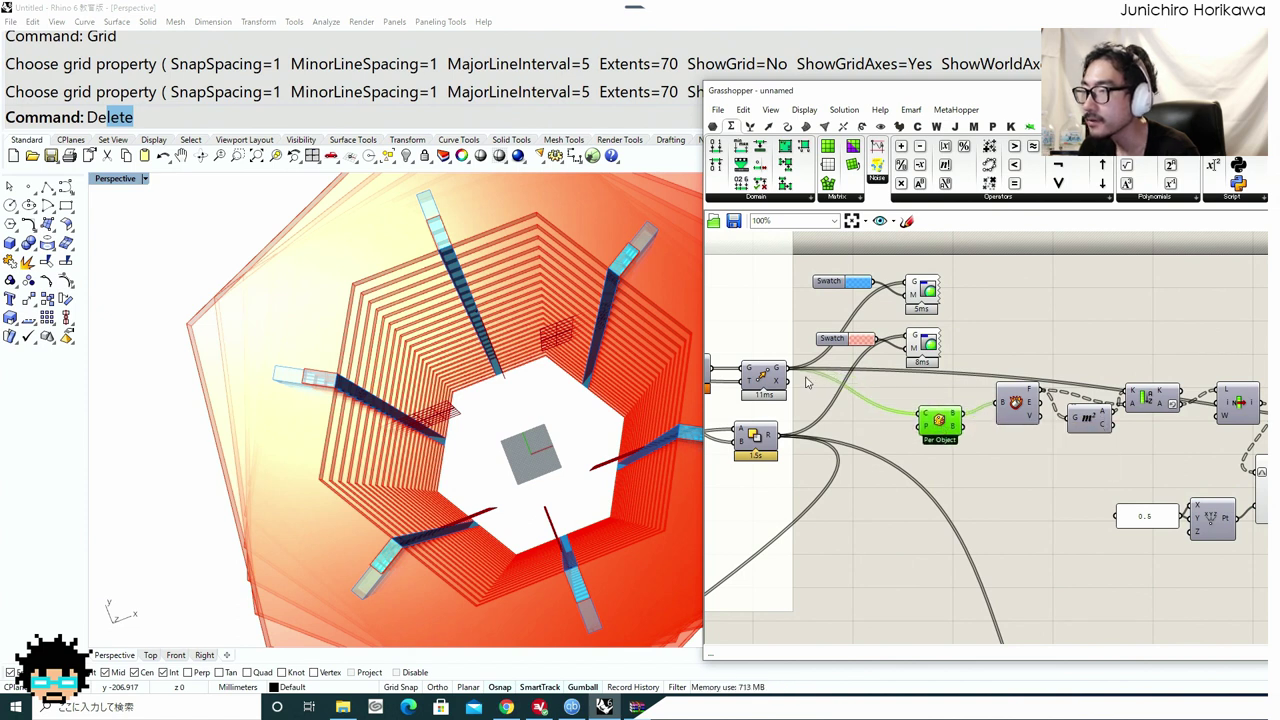
pyautogui.moveTo(790, 369); pyautogui.dragTo(1001, 403)
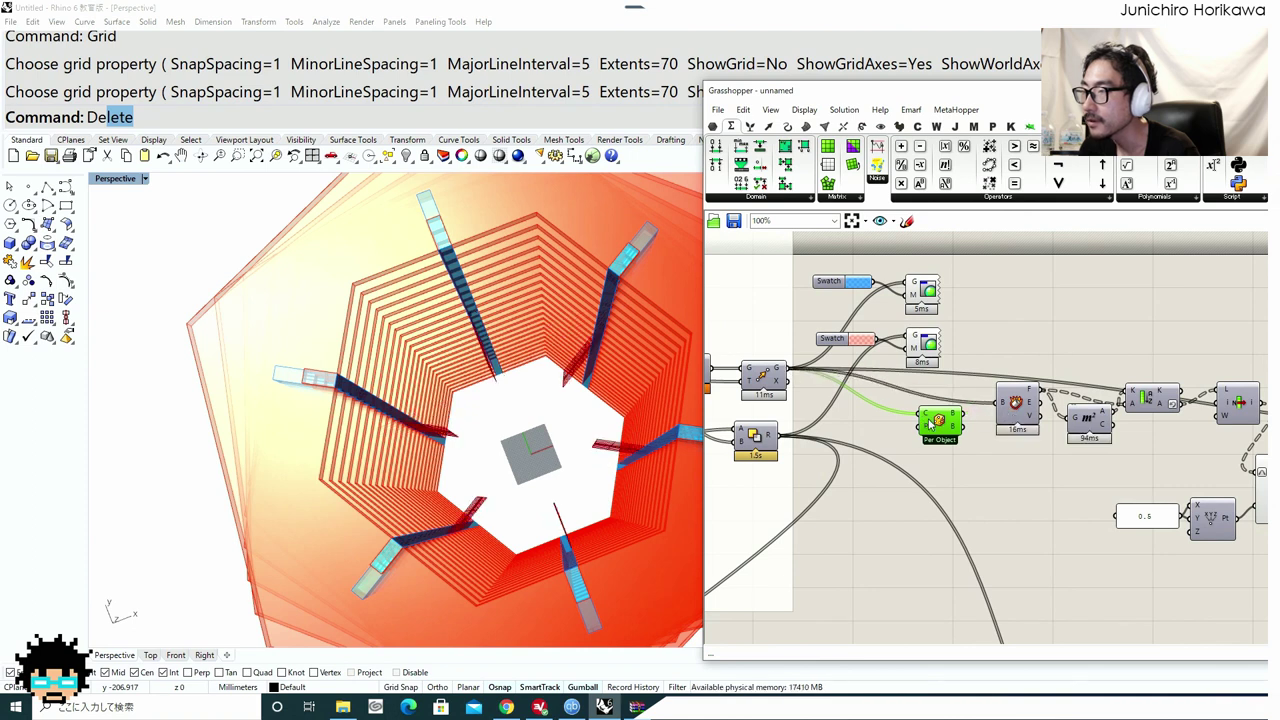
pyautogui.moveTo(930, 424); pyautogui.dragTo(933, 434)
pyautogui.press('Delete')
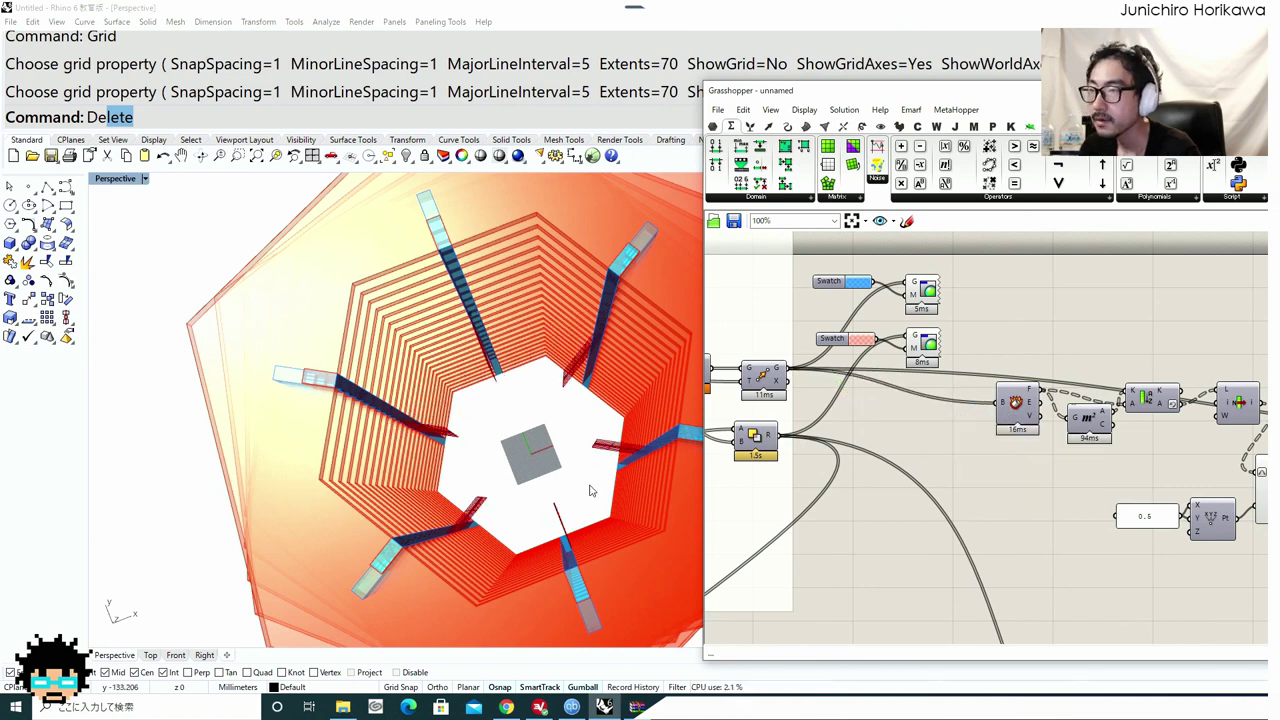
# Turn on the preview of the joint pieces' Orient and view the reoriented pieces at the tower base.
pyautogui.moveTo(591, 489); pyautogui.dragTo(634, 311, button='right')
pyautogui.scroll(-7, 634, 311)
pyautogui.scroll(6, 540, 407)
pyautogui.scroll(5, 437, 457)
pyautogui.moveTo(538, 407); pyautogui.dragTo(560, 480, button='right')
pyautogui.scroll(-6, 1014, 501)
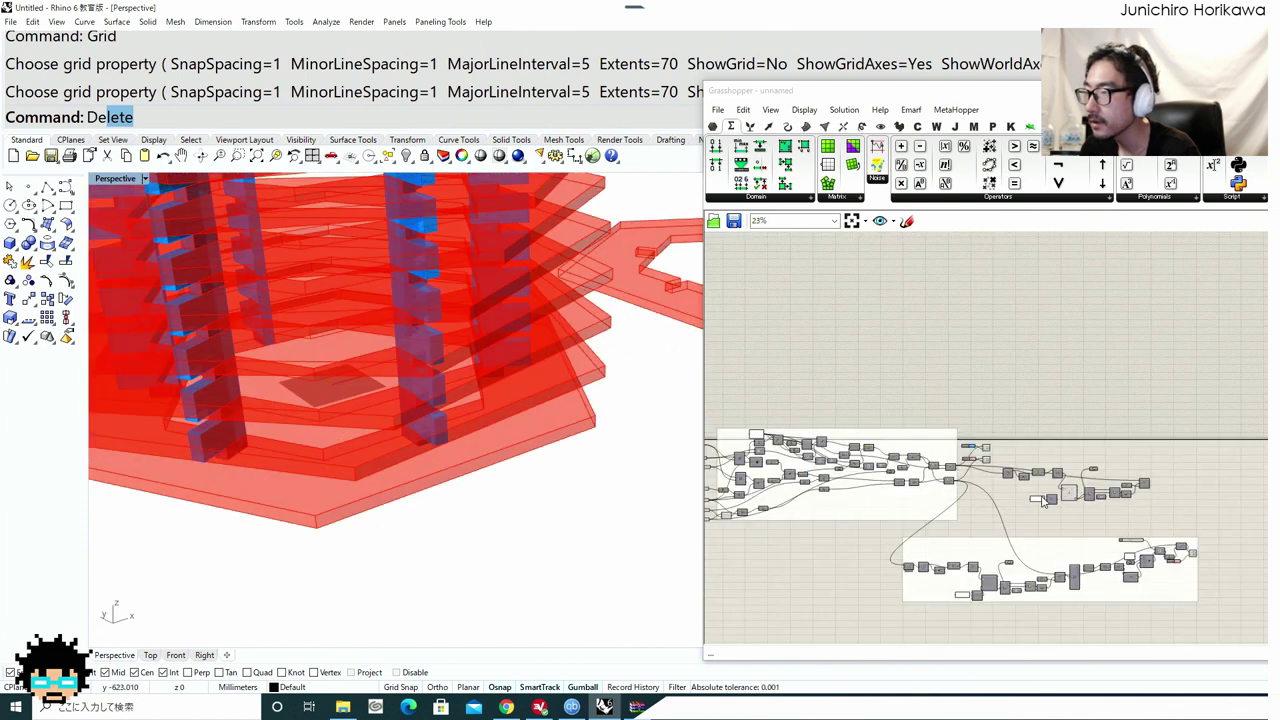
pyautogui.moveTo(1169, 488); pyautogui.dragTo(986, 503, button='right')
pyautogui.scroll(6, 980, 505)
pyautogui.moveTo(826, 466); pyautogui.dragTo(914, 478, button='right')
pyautogui.click(914, 478)
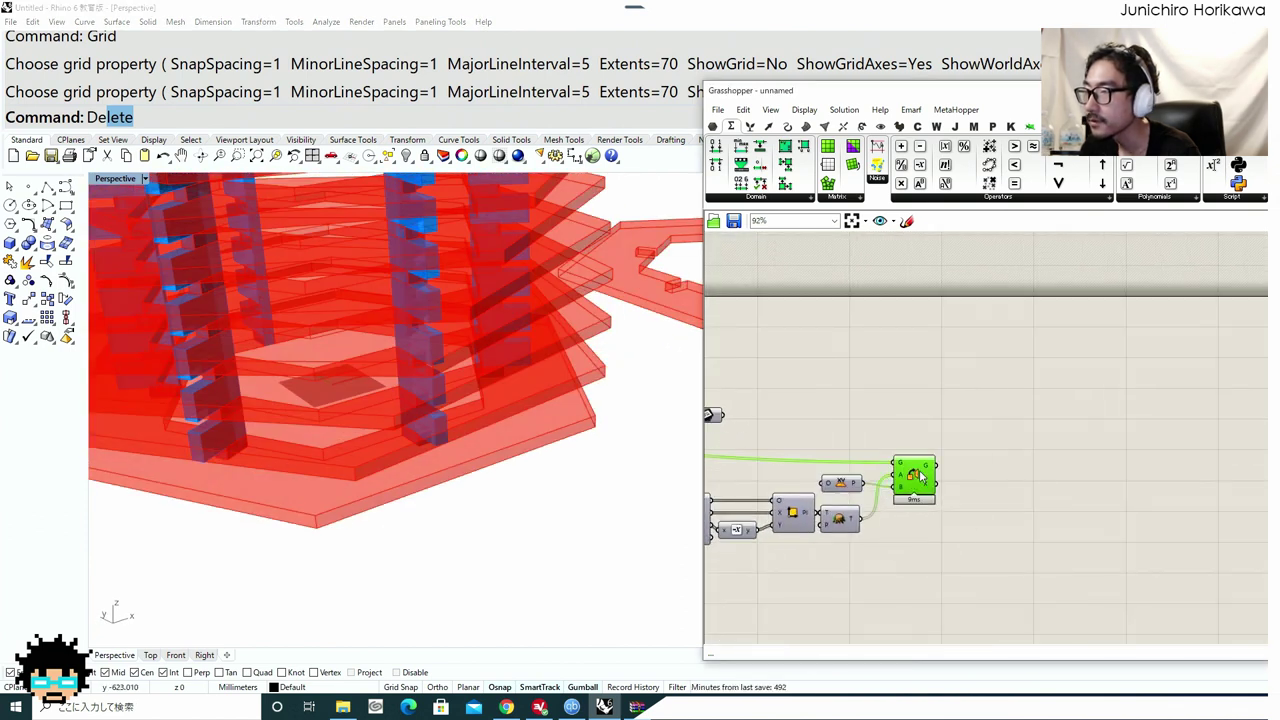
pyautogui.middleClick(914, 478)
pyautogui.click(936, 452)
pyautogui.scroll(-6, 612, 501)
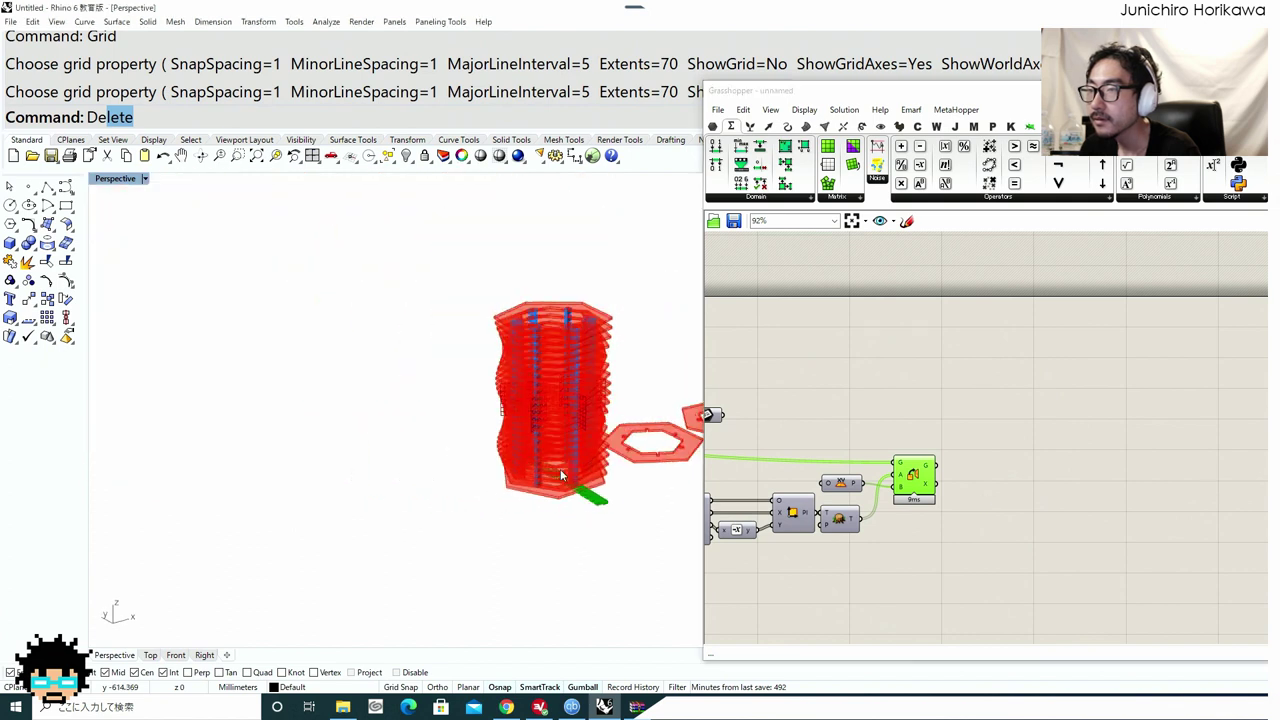
pyautogui.scroll(-3, 991, 514)
pyautogui.moveTo(1053, 464); pyautogui.dragTo(1109, 468, button='right')
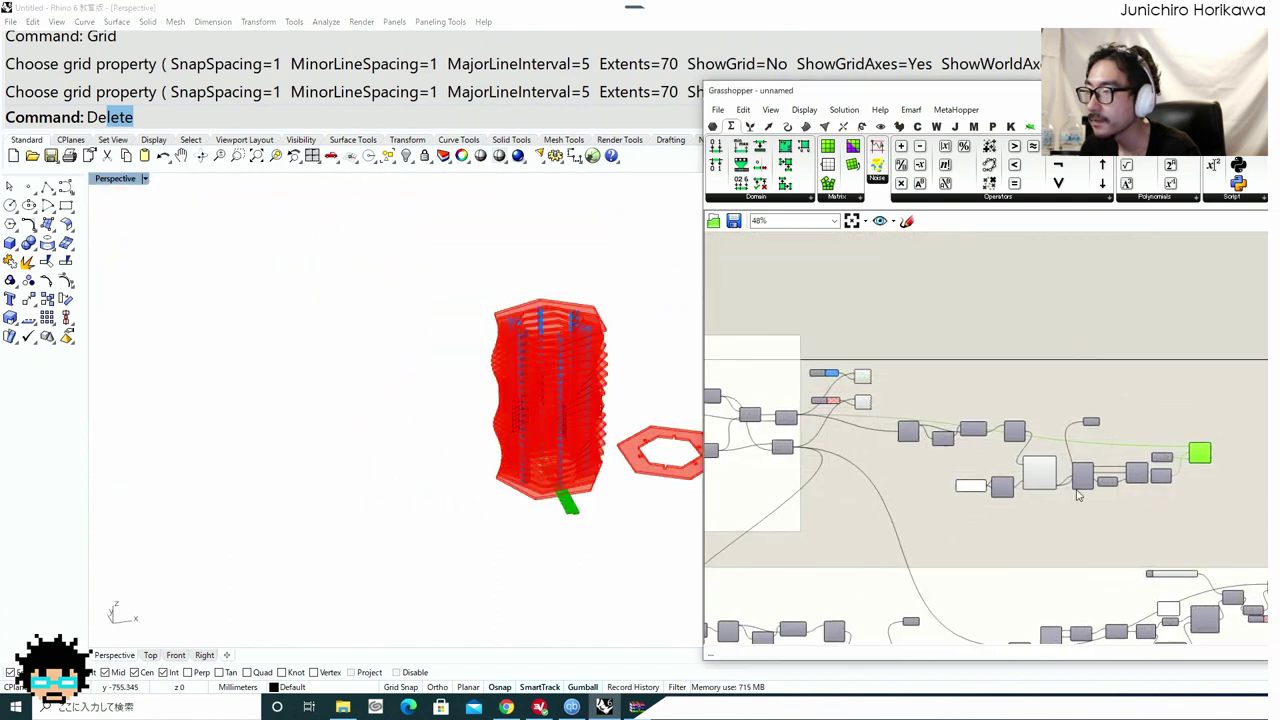
# Turn off the previews of the joint chain's components from Deconstruct Brep through Evaluate Surface.
pyautogui.moveTo(1060, 522); pyautogui.dragTo(880, 428)
pyautogui.middleClick(888, 498)
pyautogui.click(934, 457)
pyautogui.click(932, 506)
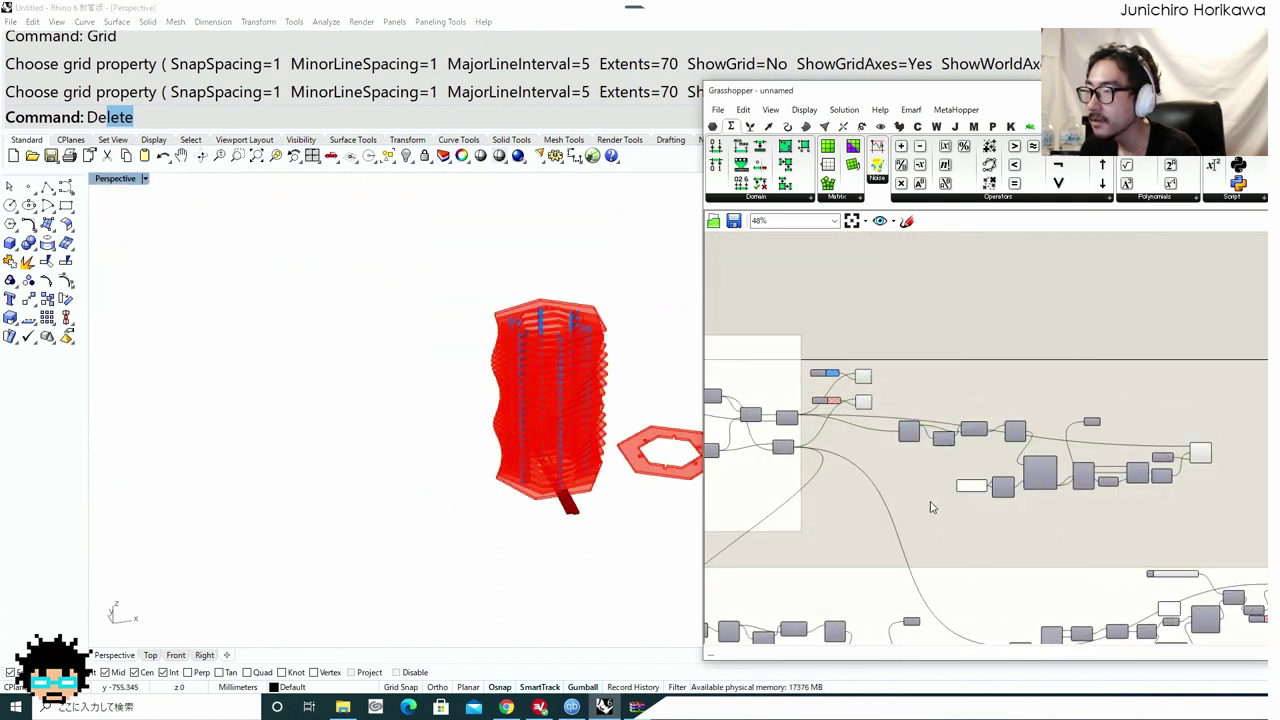
# Connect the slabs' solid difference result directly to the Deconstruct Brep in the slab layout group.
pyautogui.moveTo(946, 540); pyautogui.dragTo(1124, 404, button='right')
pyautogui.scroll(5, 883, 498)
pyautogui.scroll(-4, 887, 484)
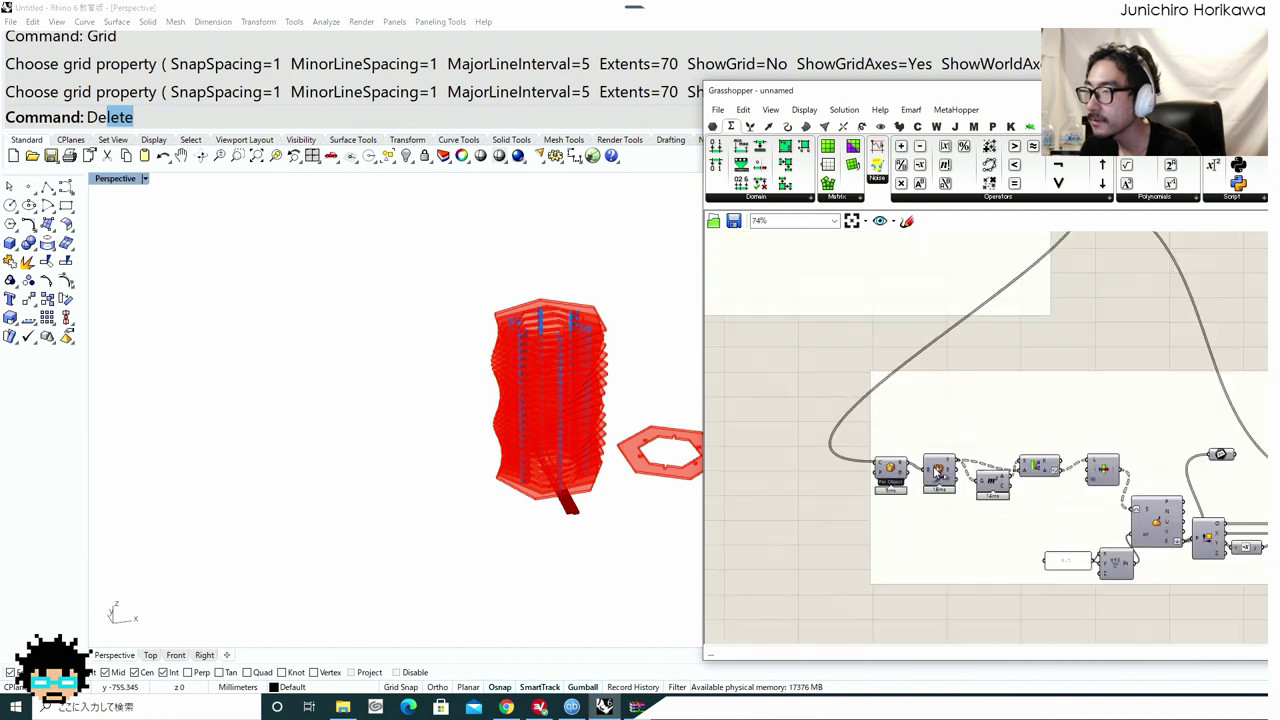
pyautogui.click(864, 522)
pyautogui.moveTo(997, 343); pyautogui.dragTo(943, 391, button='right')
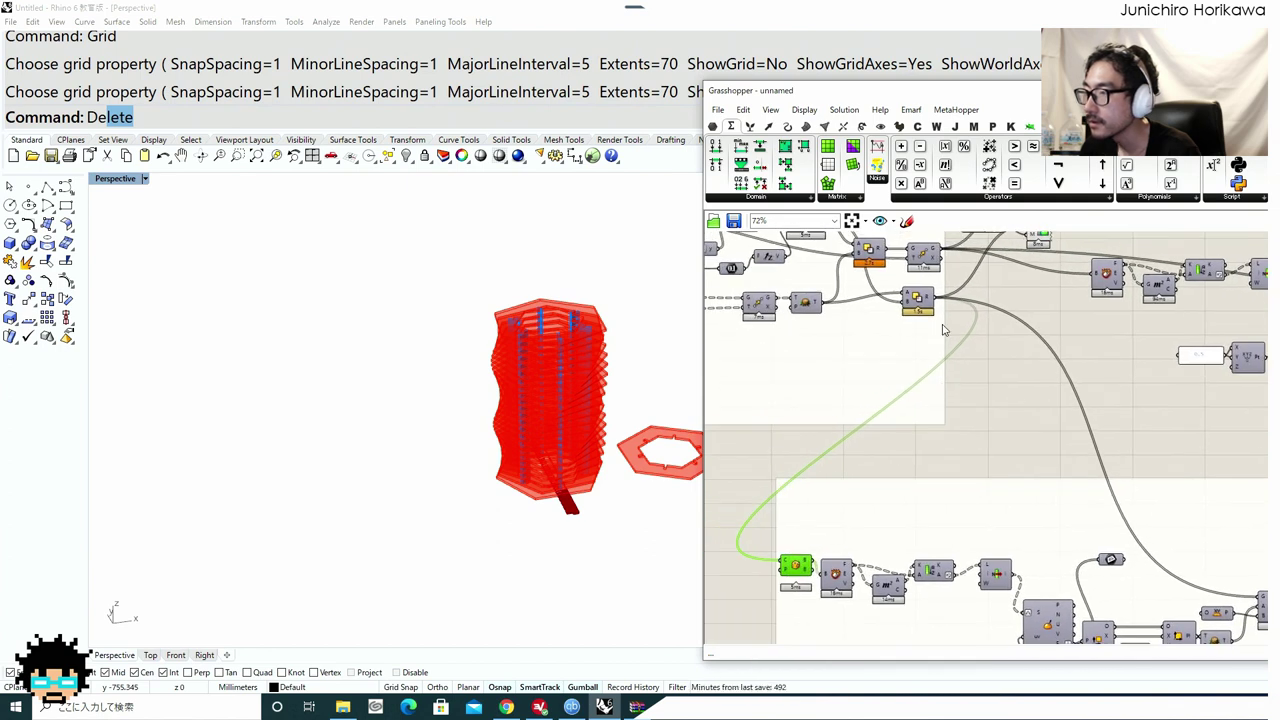
pyautogui.moveTo(908, 433); pyautogui.dragTo(825, 574)
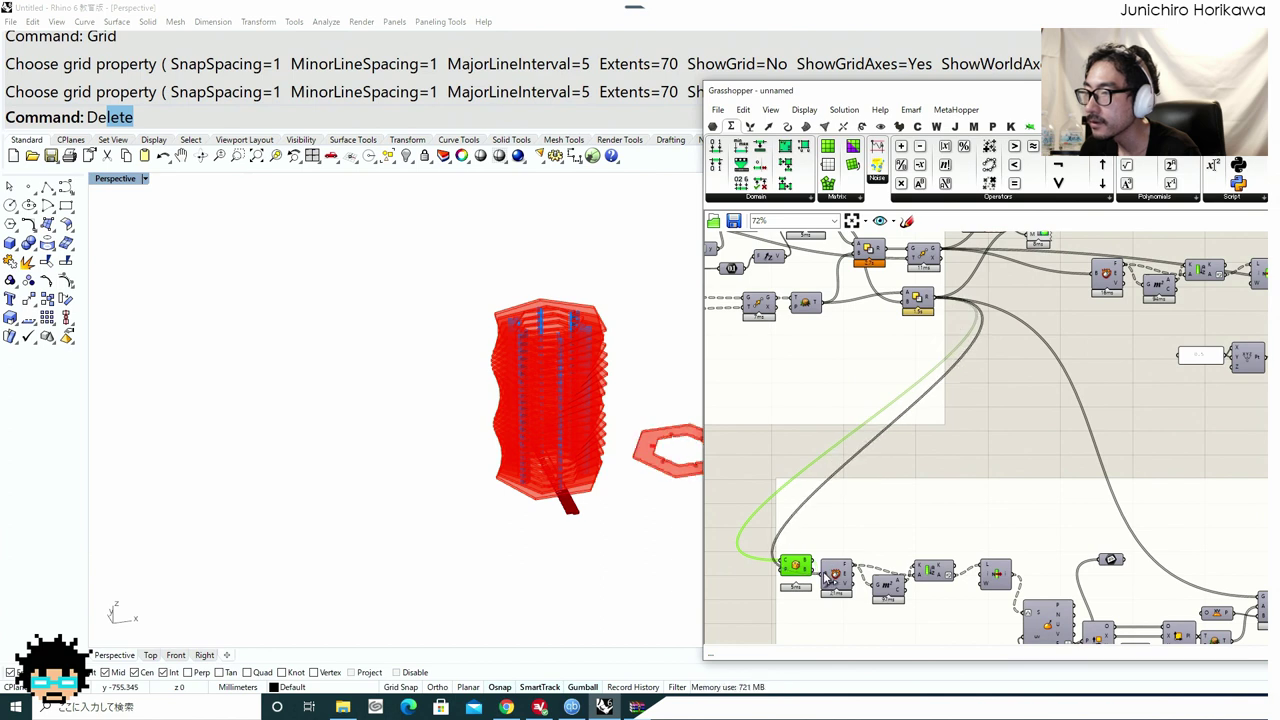
# Check the row of laid-out slabs and delete the unused Bounding Box from the slab layout group.
pyautogui.scroll(-6, 659, 537)
pyautogui.keyDown('shift'); pyautogui.moveTo(612, 537); pyautogui.dragTo(437, 580, button='right'); pyautogui.keyUp('shift')
pyautogui.scroll(15, 462, 490)
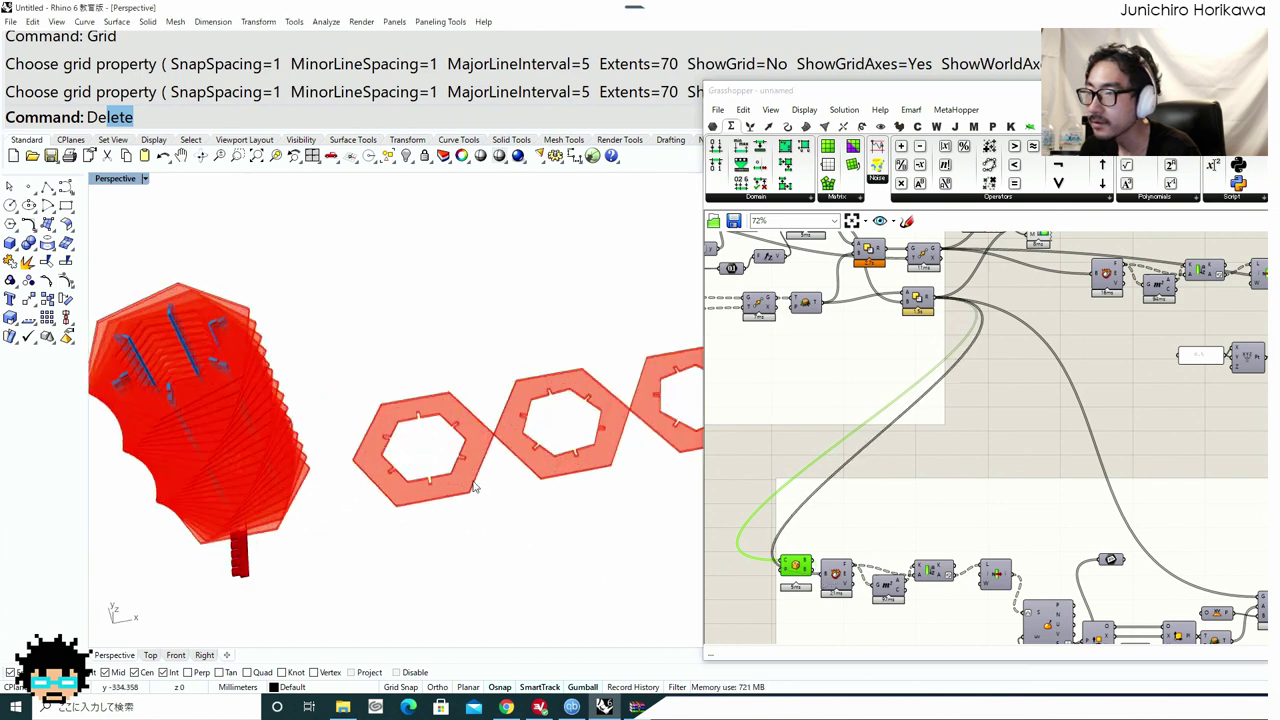
pyautogui.scroll(-6, 460, 465)
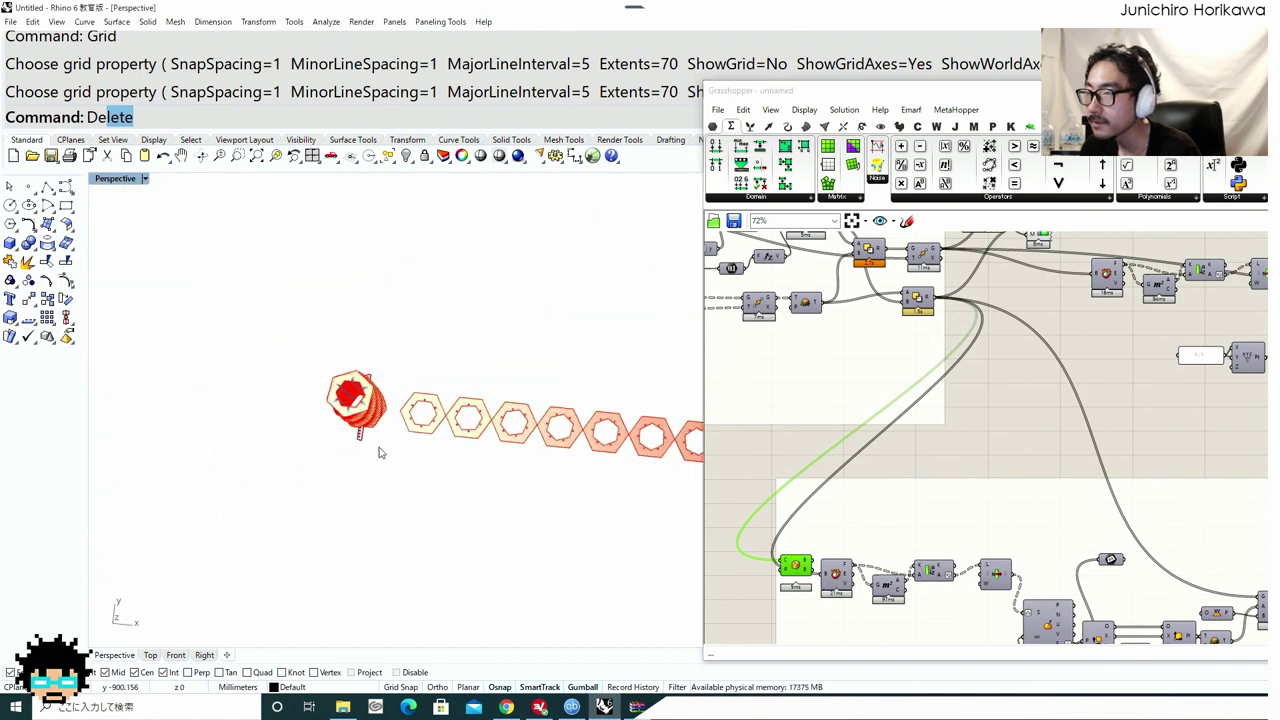
pyautogui.keyDown('shift'); pyautogui.moveTo(393, 441); pyautogui.dragTo(560, 434, button='right'); pyautogui.keyUp('shift')
pyautogui.keyDown('shift'); pyautogui.moveTo(280, 427); pyautogui.dragTo(566, 434, button='right'); pyautogui.keyUp('shift')
pyautogui.scroll(7, 390, 405)
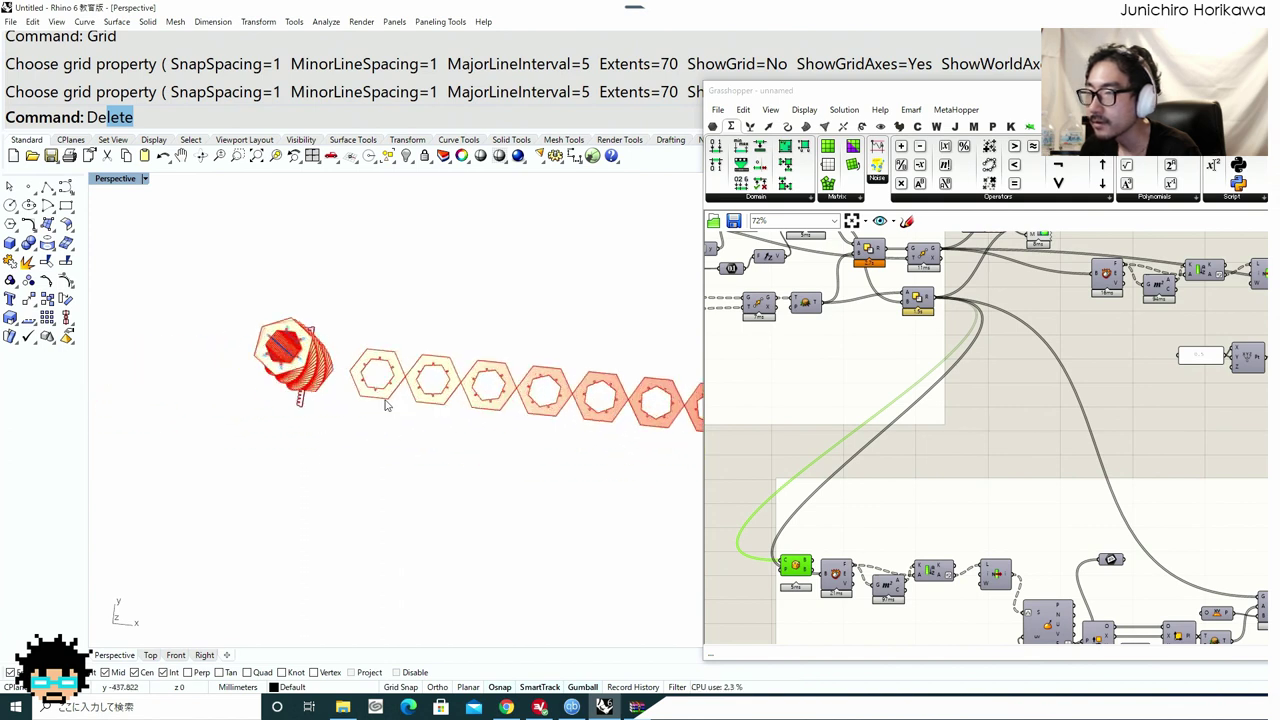
pyautogui.click(796, 567)
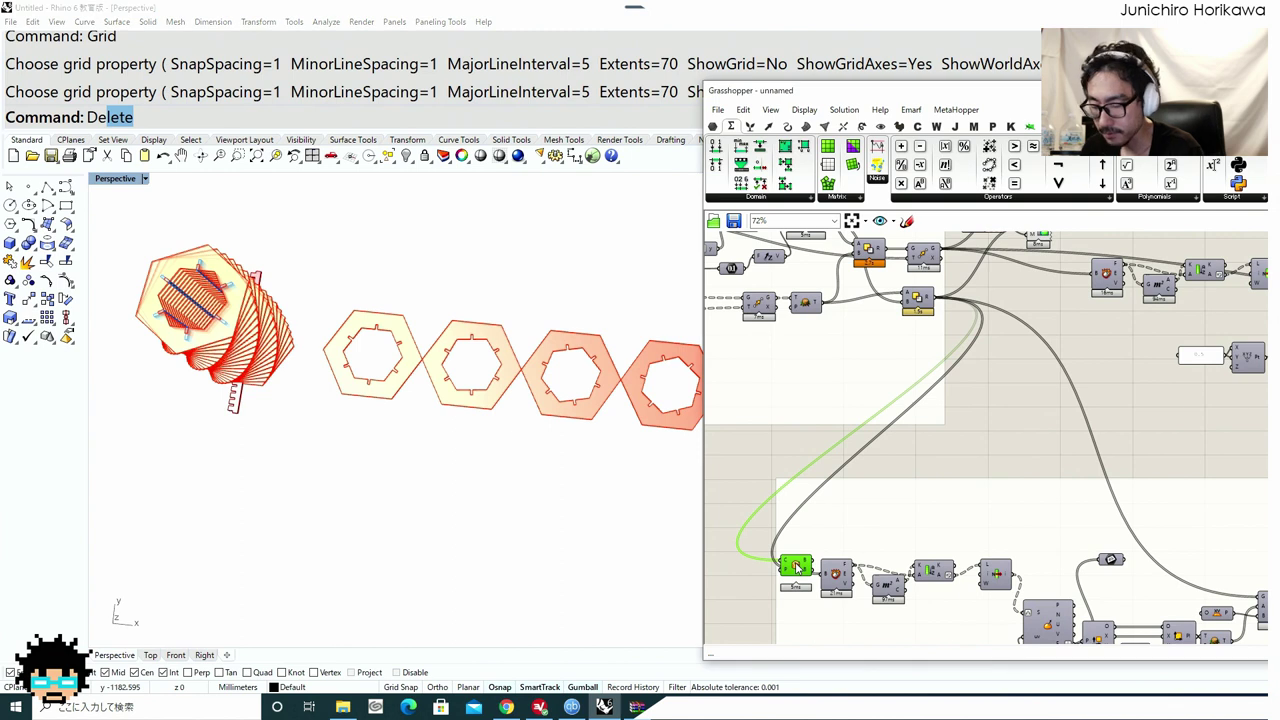
pyautogui.press('Delete')
# Reposition the joint pieces' Orient component slightly and inspect its reoriented geometry output.
pyautogui.scroll(-4, 877, 476)
pyautogui.moveTo(1001, 437); pyautogui.dragTo(866, 504, button='right')
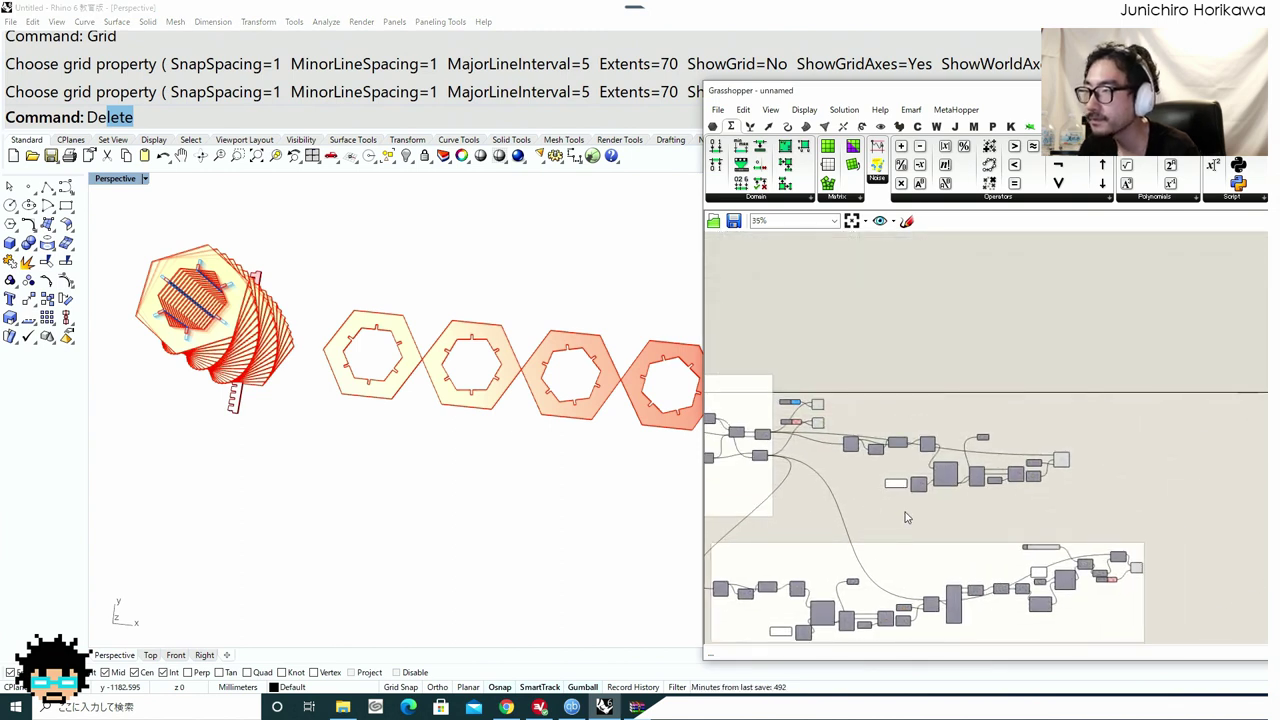
pyautogui.moveTo(1021, 489); pyautogui.dragTo(904, 497, button='right')
pyautogui.scroll(5, 926, 470)
pyautogui.click(975, 467)
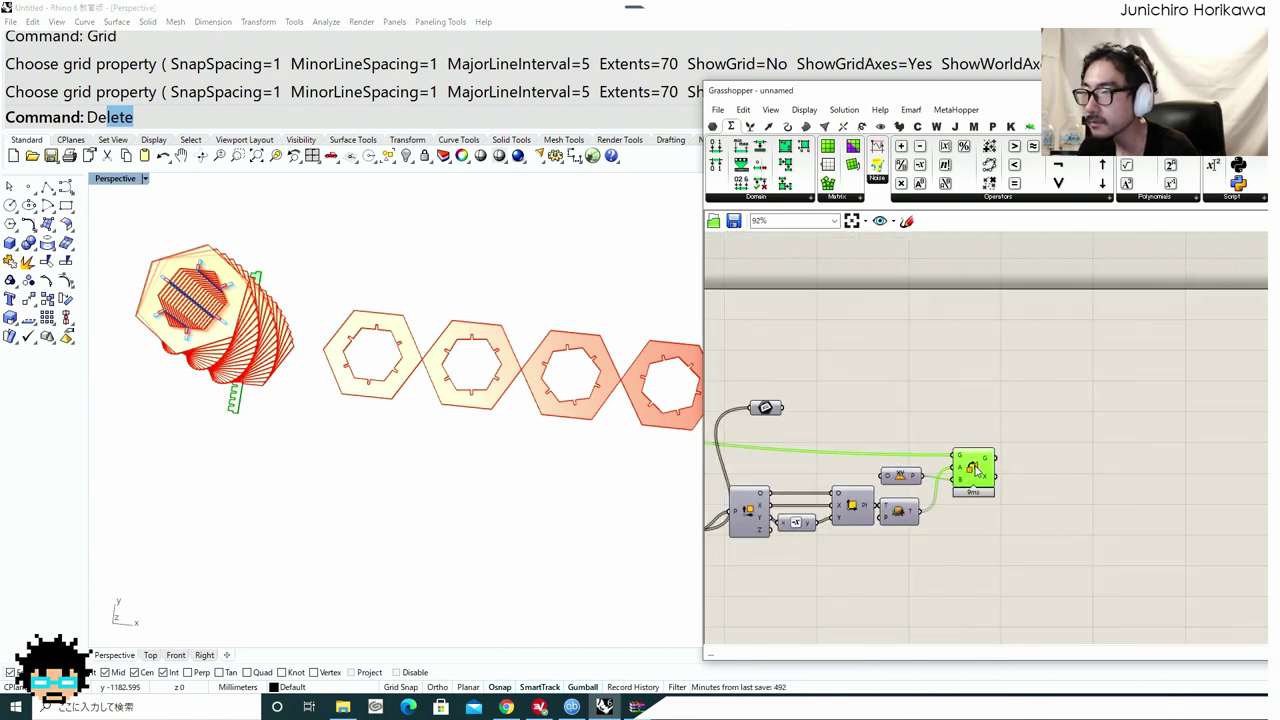
pyautogui.scroll(-1, 976, 474)
pyautogui.scroll(1, 977, 475)
pyautogui.moveTo(977, 476); pyautogui.dragTo(978, 470)
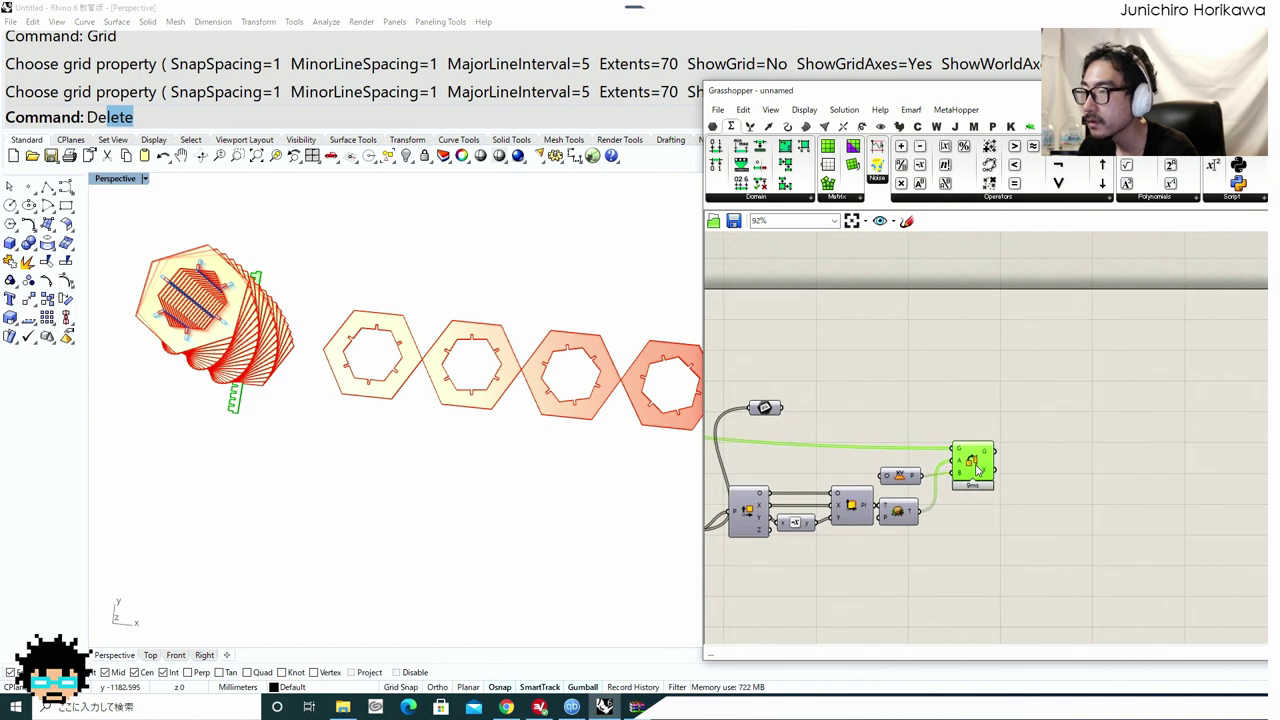
pyautogui.moveTo(987, 456)
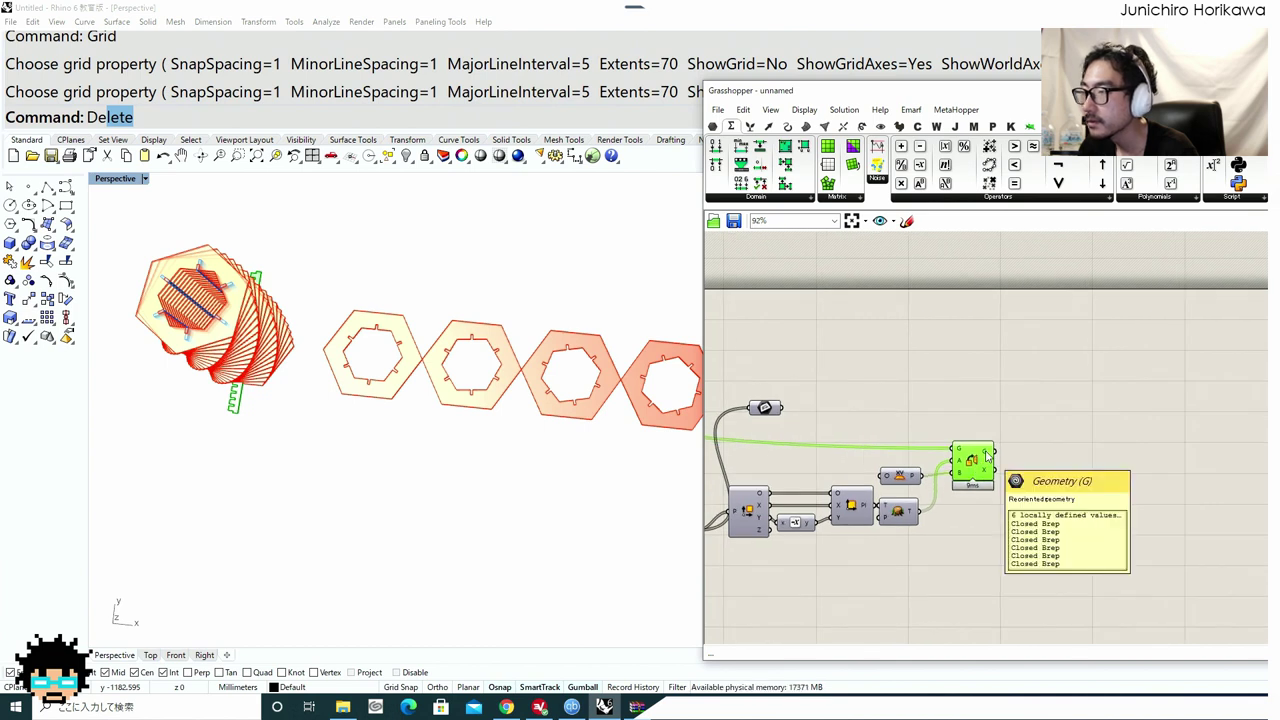
pyautogui.scroll(-3, 987, 455)
pyautogui.doubleClick(1050, 437)
pyautogui.write('bounding')
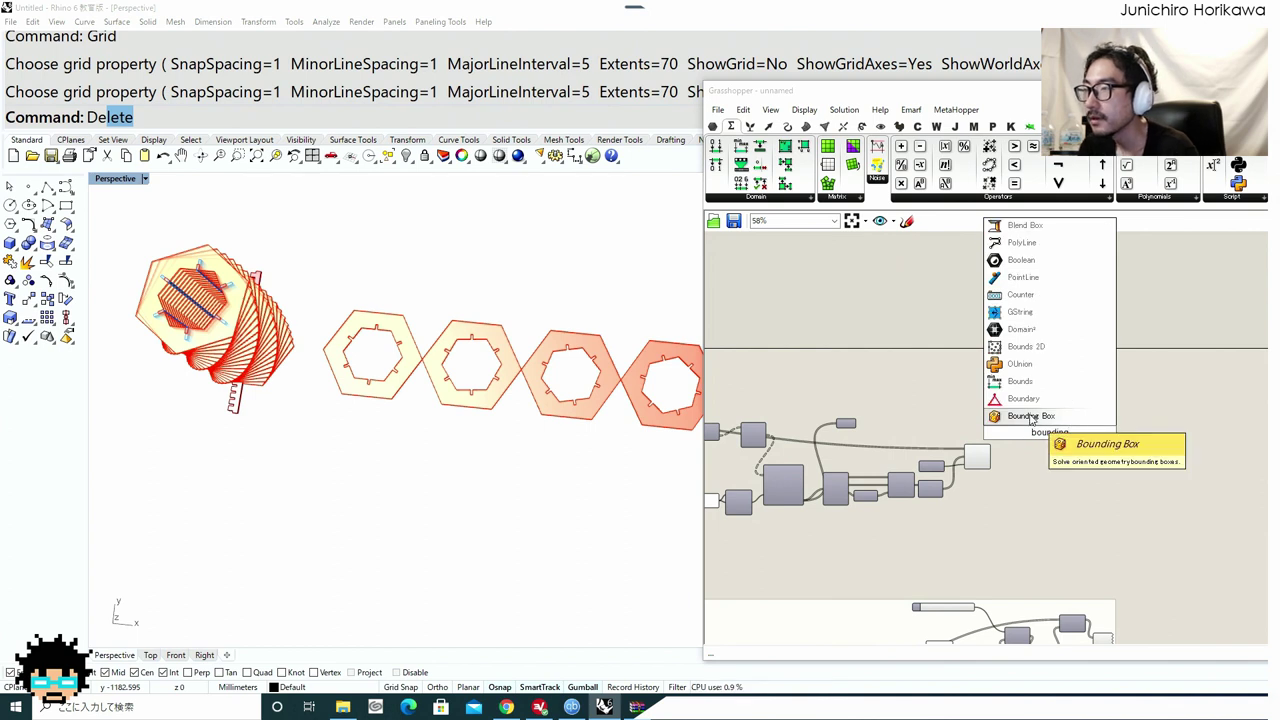
pyautogui.click(1031, 416)
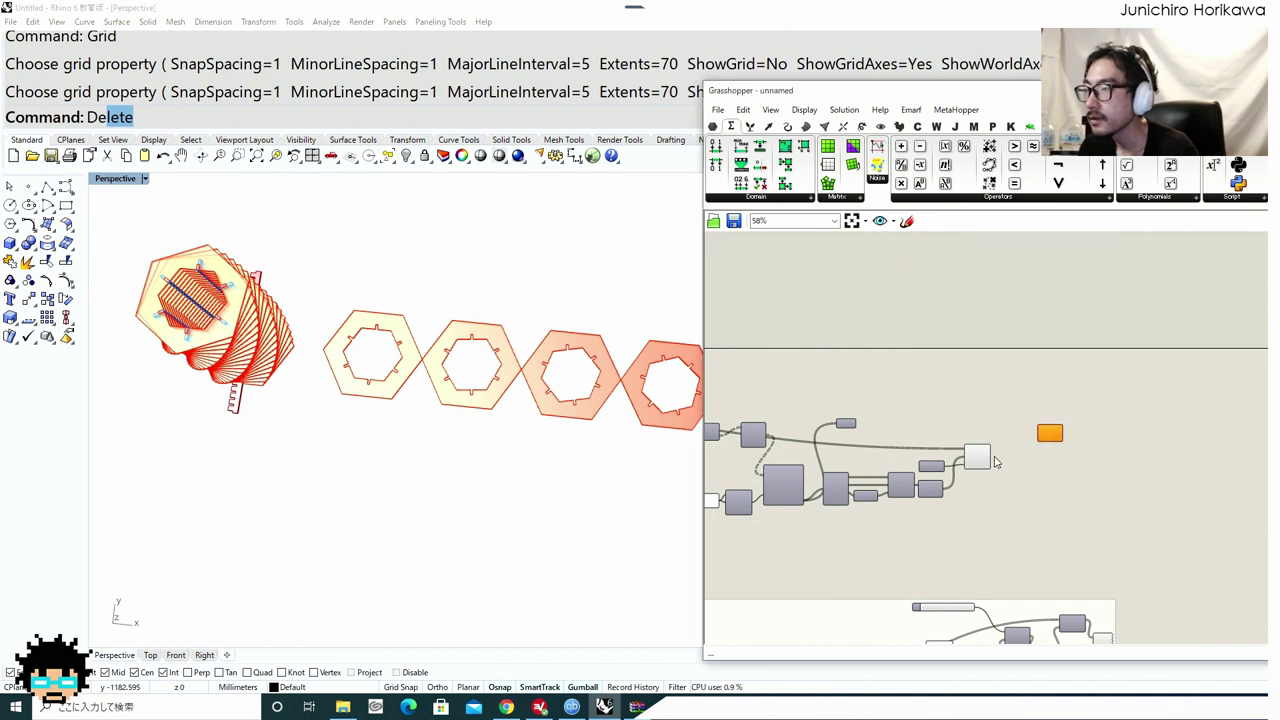
pyautogui.scroll(4, 1040, 425)
pyautogui.press('Delete')
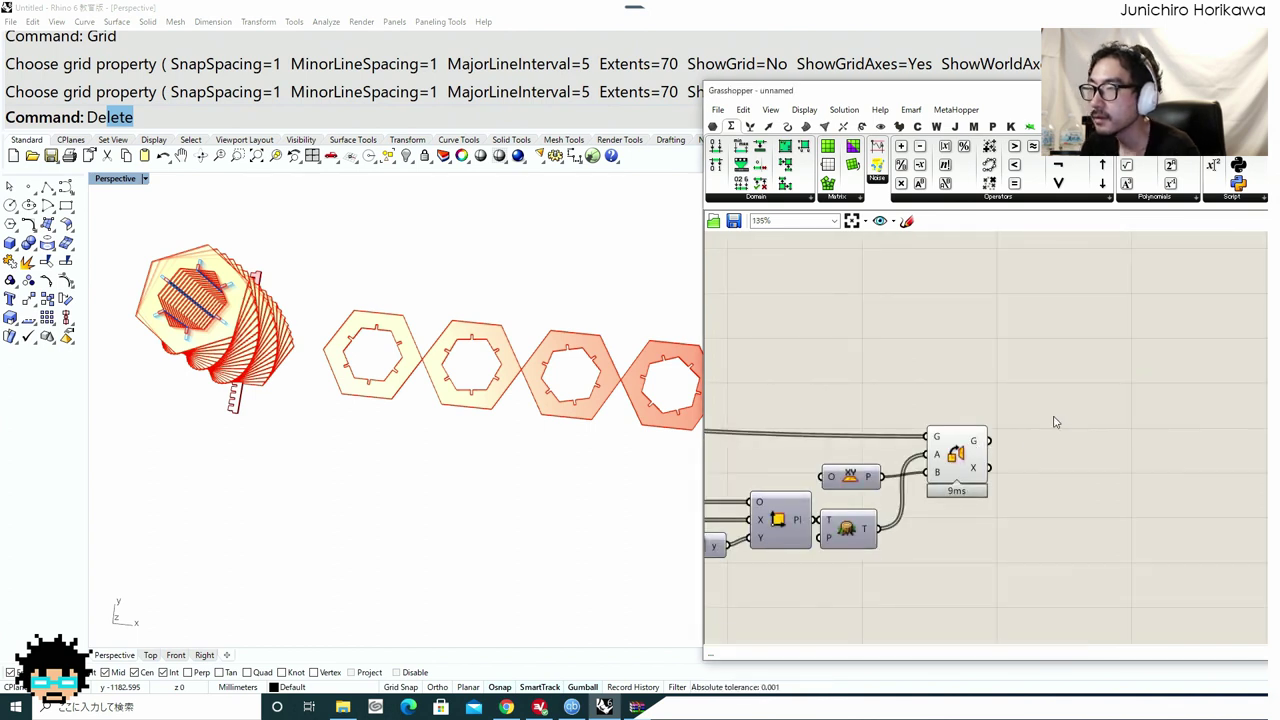
# Add a Box Corners component beside the joint pieces' Orient and feed it the reoriented geometry.
pyautogui.doubleClick(1054, 422)
pyautogui.write('box')
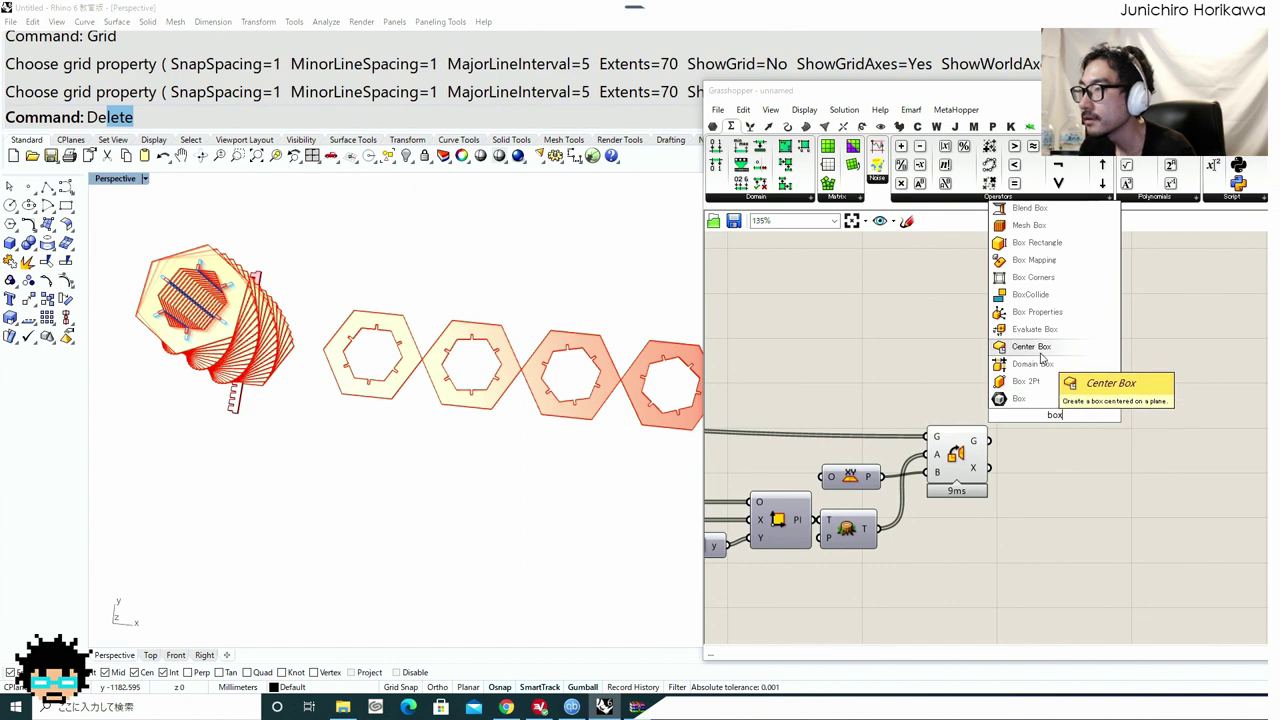
pyautogui.click(1033, 278)
pyautogui.moveTo(991, 441); pyautogui.dragTo(1051, 412)
pyautogui.moveTo(1098, 358); pyautogui.dragTo(953, 389, button='right')
pyautogui.doubleClick(1001, 412)
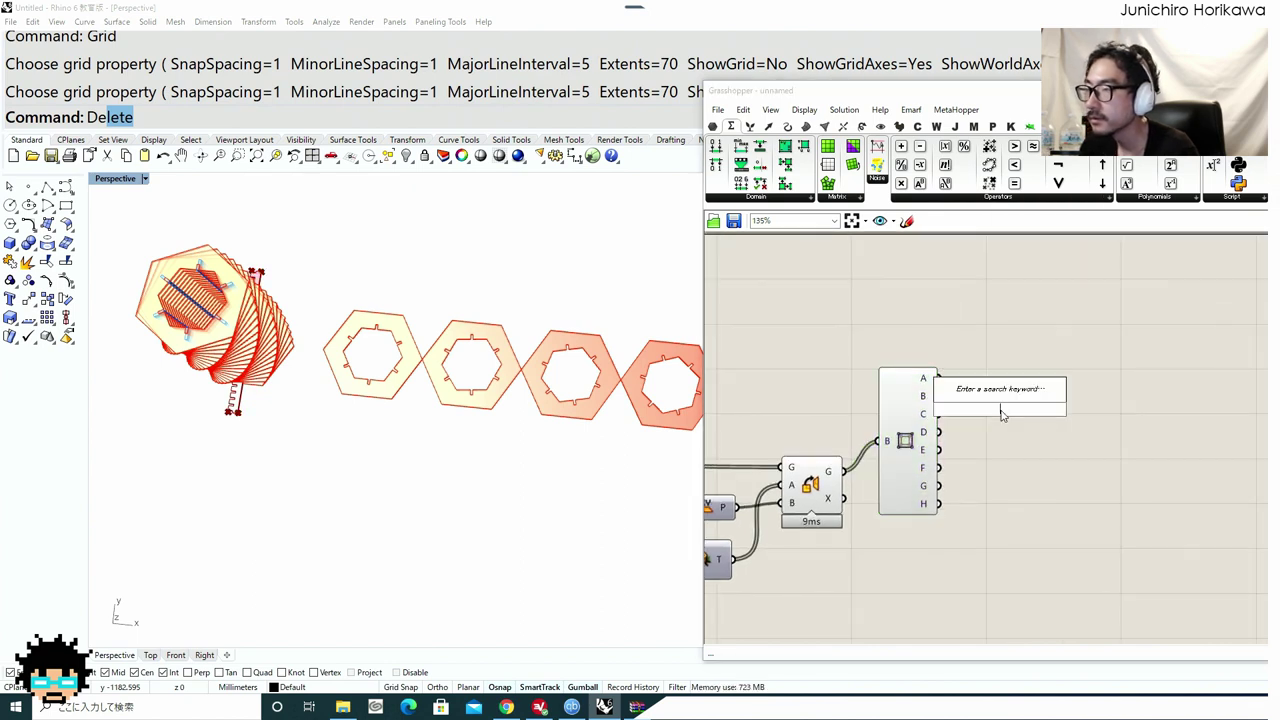
pyautogui.scroll(-2, 1008, 440)
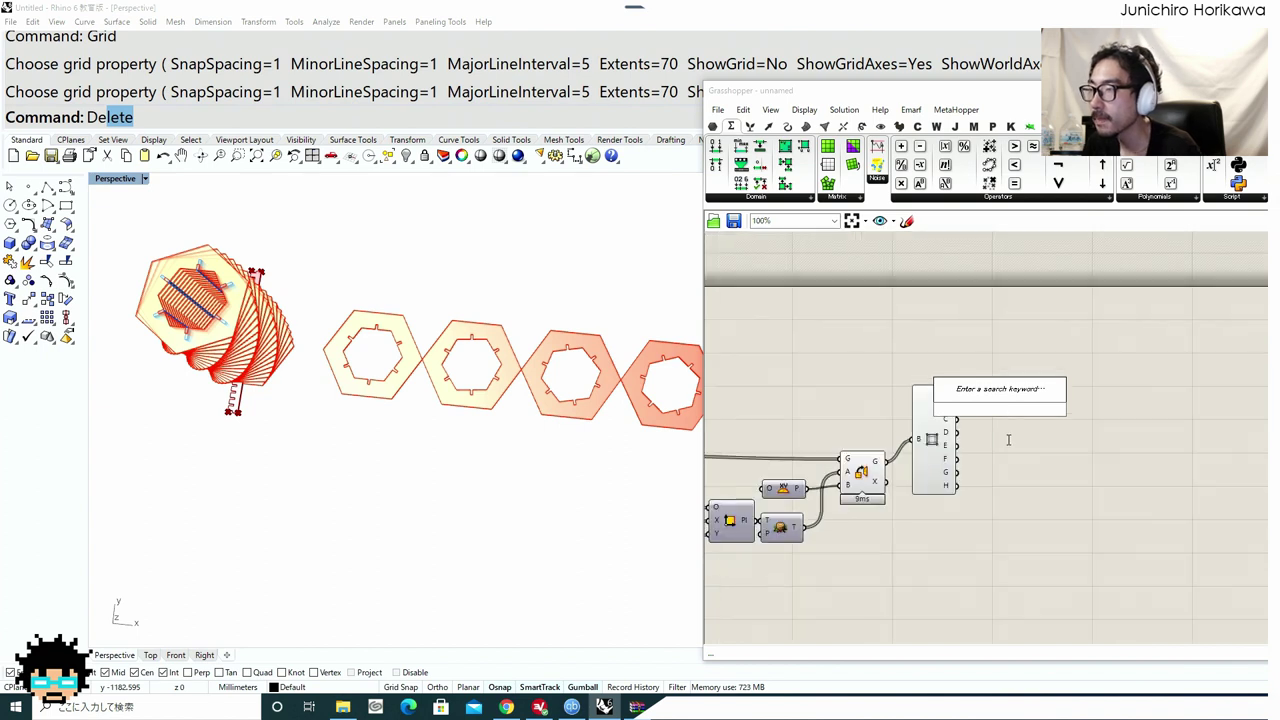
pyautogui.click(1008, 440)
# Examine the slab layout group's chain after Box Corners and the values output by its Distance component.
pyautogui.scroll(-5, 1008, 440)
pyautogui.moveTo(979, 481); pyautogui.dragTo(1099, 391, button='right')
pyautogui.scroll(3, 990, 482)
pyautogui.scroll(4, 1007, 535)
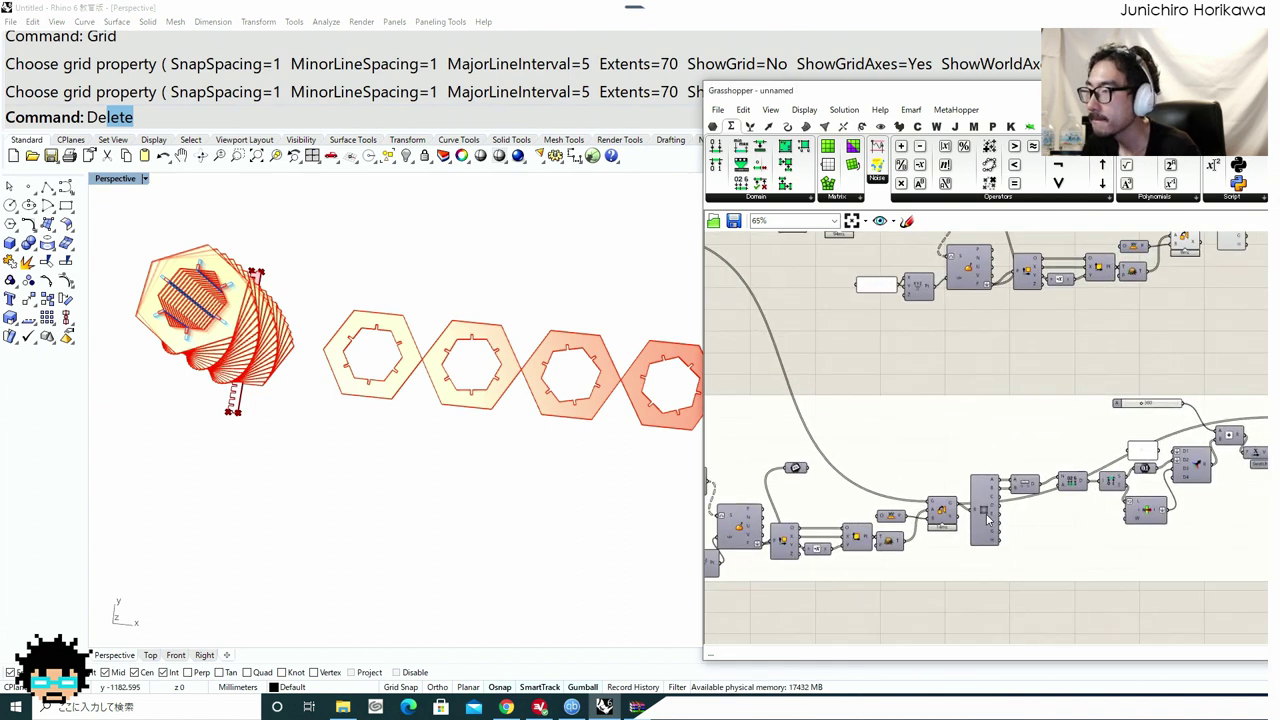
pyautogui.scroll(3, 906, 487)
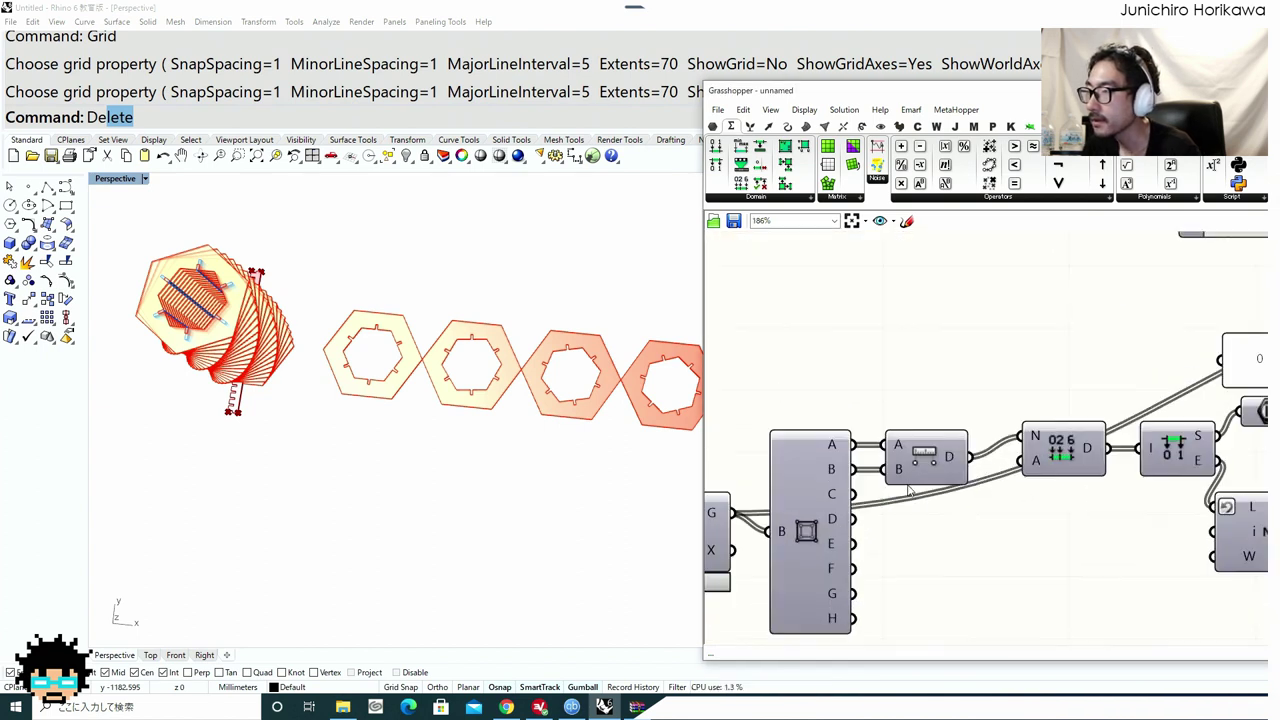
pyautogui.scroll(-3, 907, 485)
pyautogui.moveTo(907, 482); pyautogui.dragTo(897, 497, button='right')
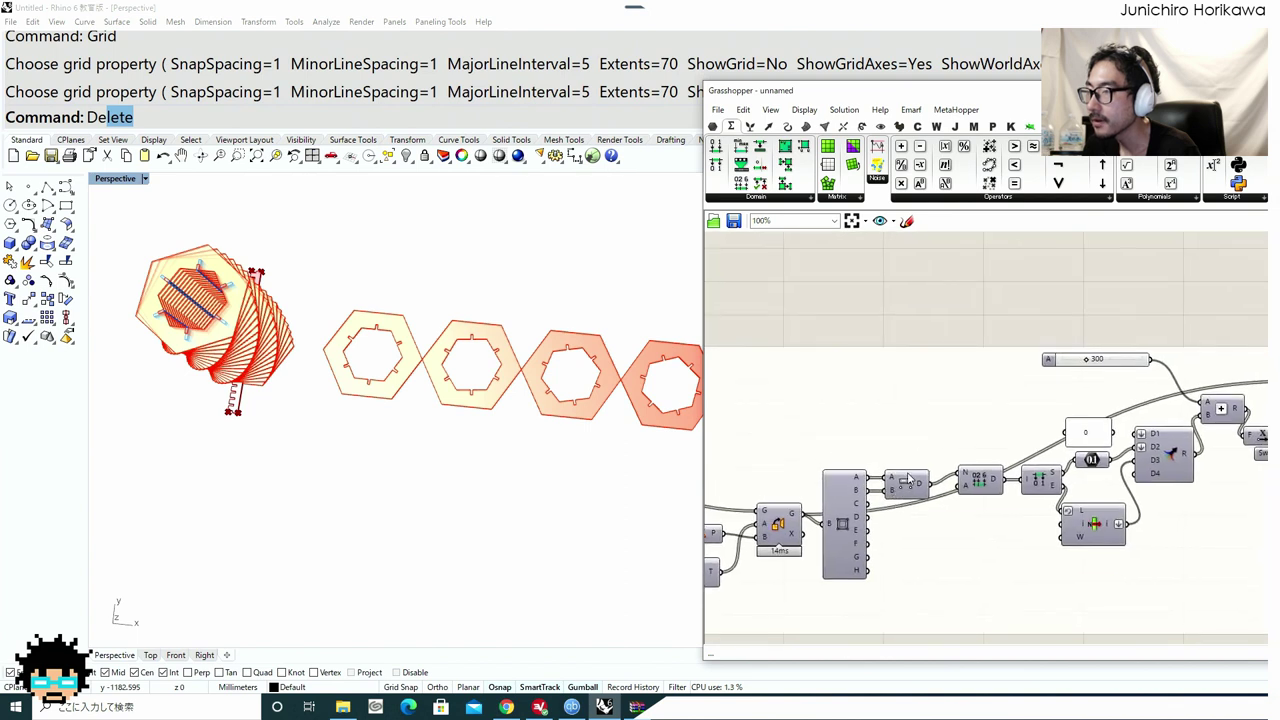
pyautogui.click(905, 489)
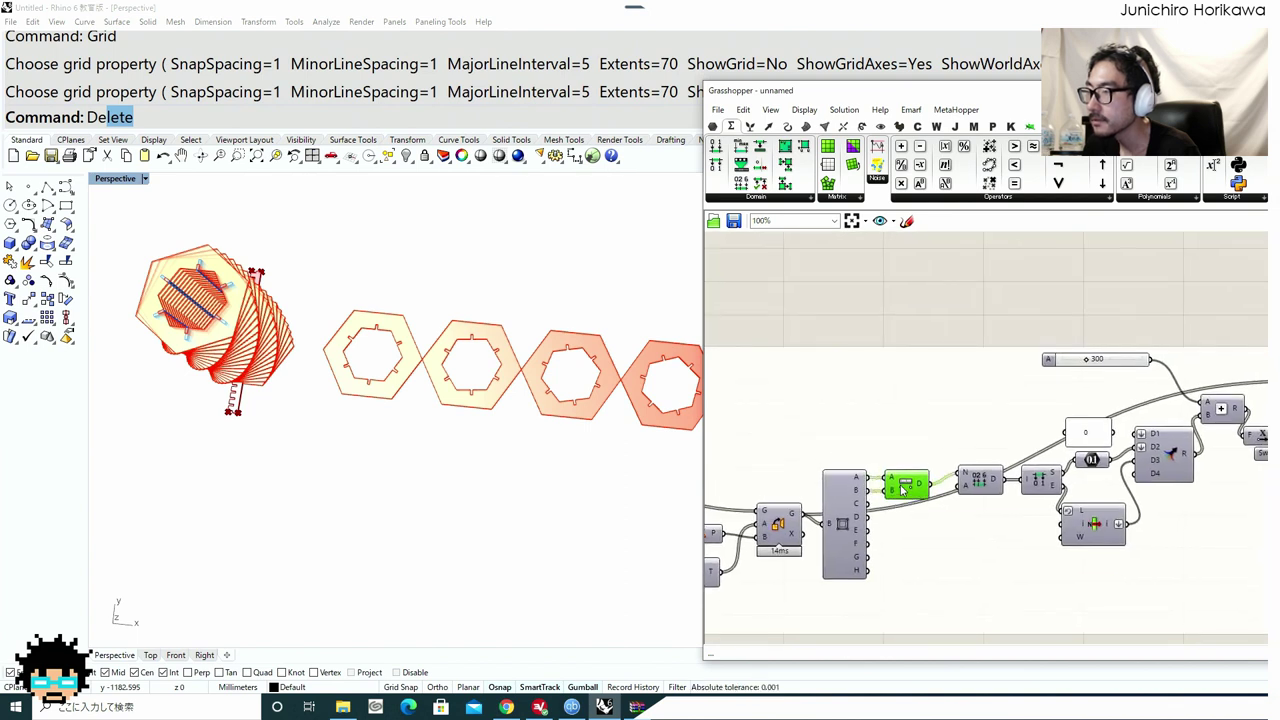
pyautogui.moveTo(925, 487)
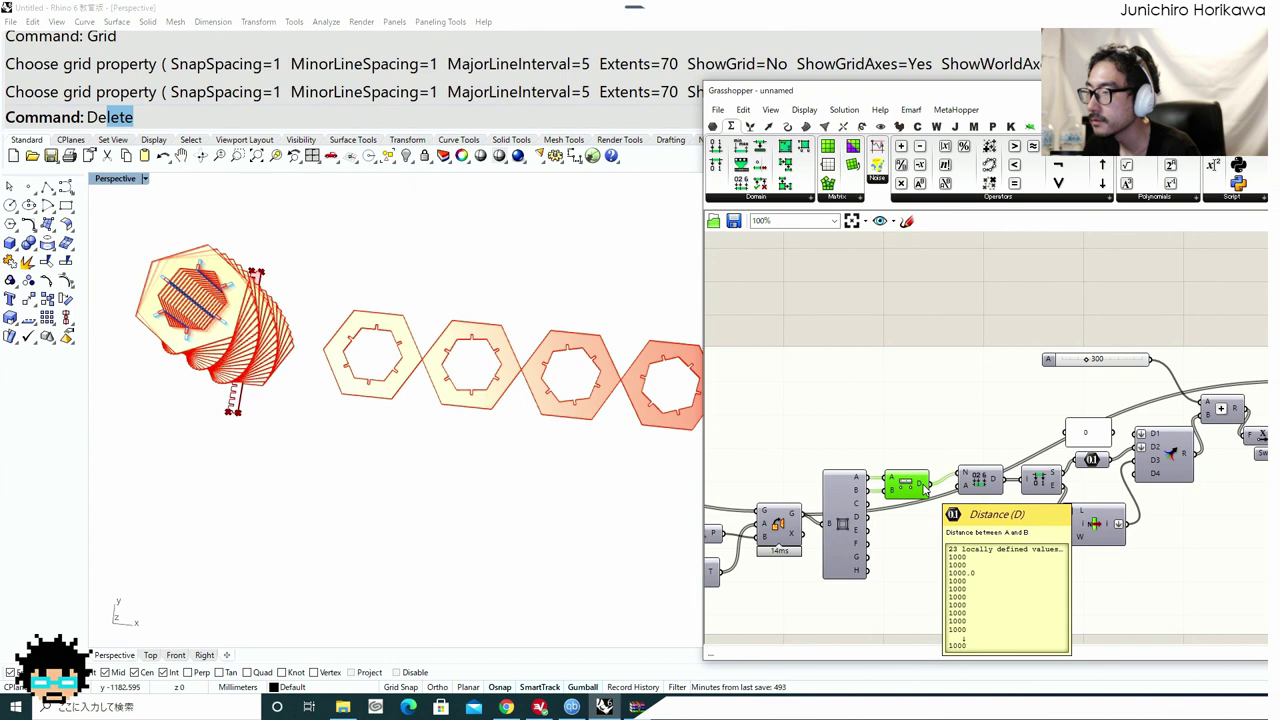
pyautogui.moveTo(914, 462); pyautogui.dragTo(899, 525, button='right')
pyautogui.doubleClick(925, 352)
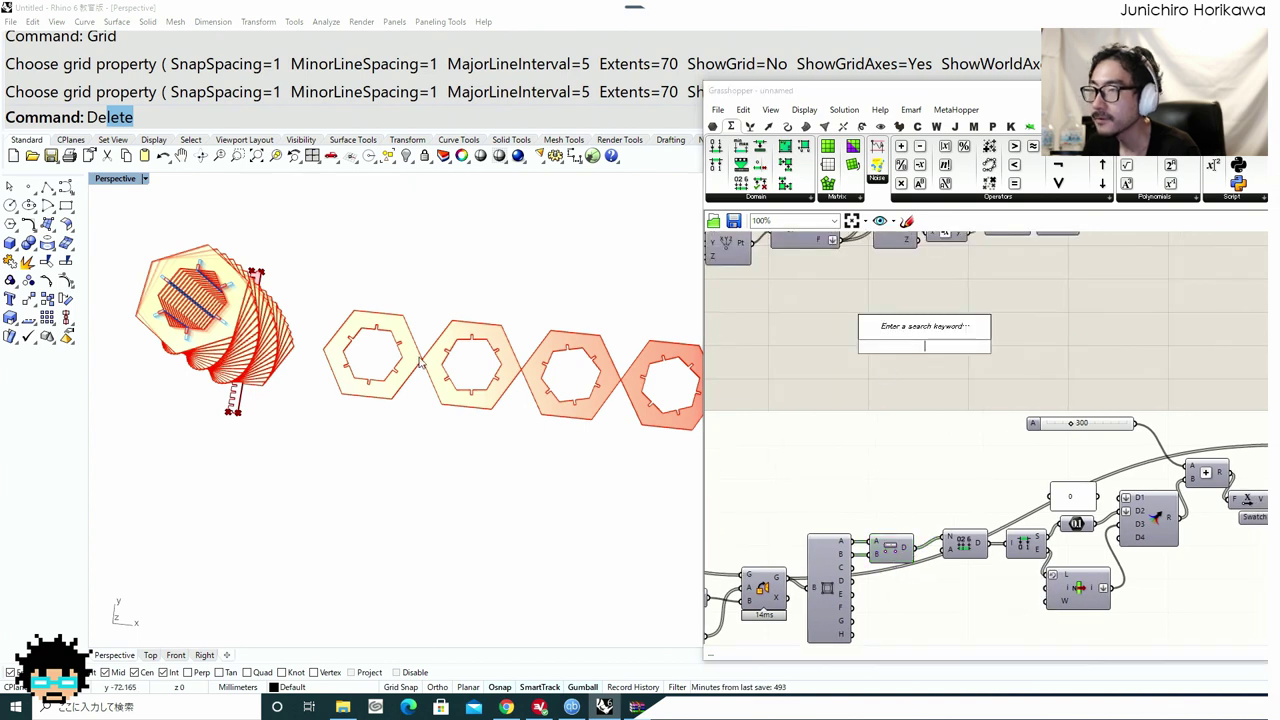
pyautogui.write('320')
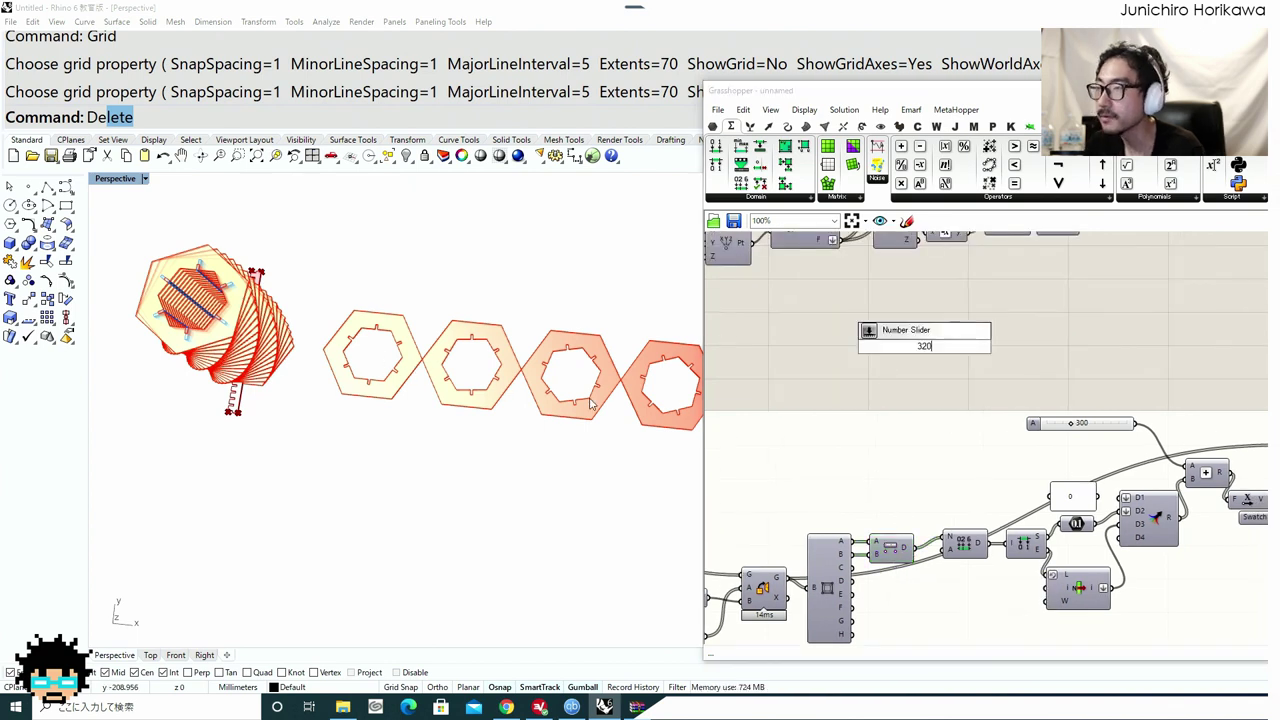
pyautogui.press('Return')
pyautogui.click(638, 398)
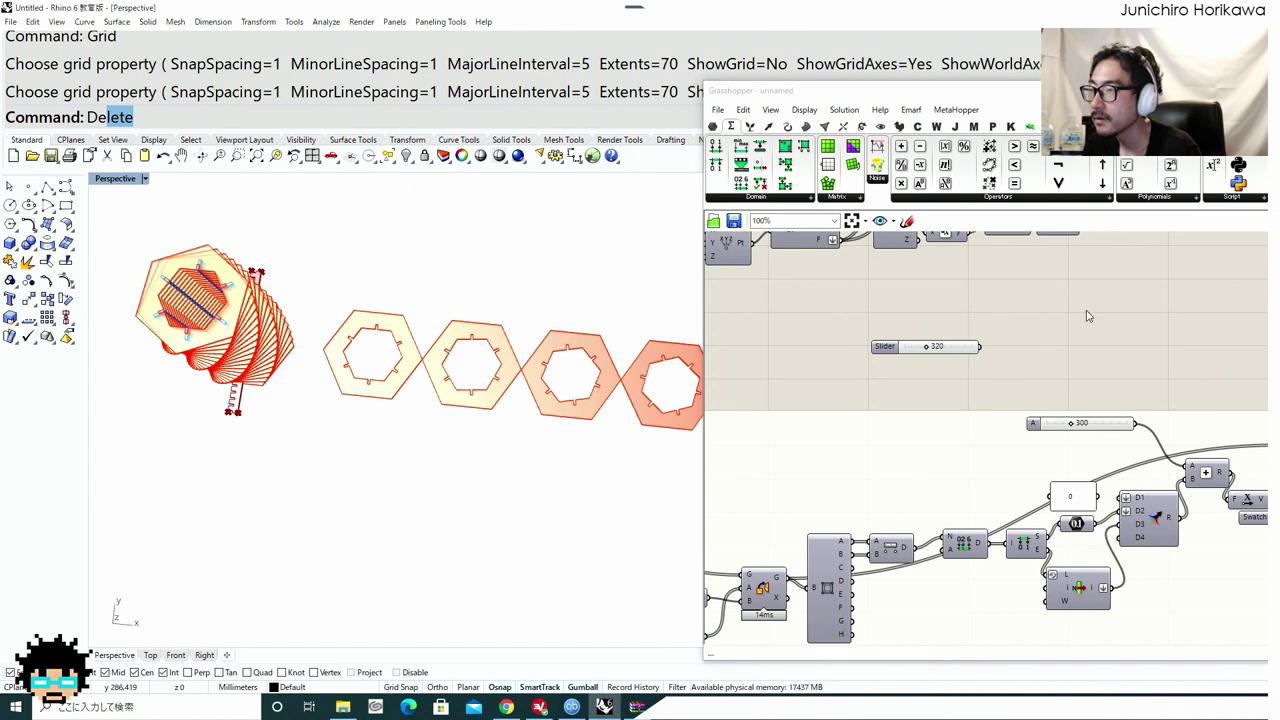
pyautogui.click(922, 346)
pyautogui.press('Delete')
# Create a number slider with value 20 and place it above the Distance component in the slab layout group.
pyautogui.doubleClick(888, 369)
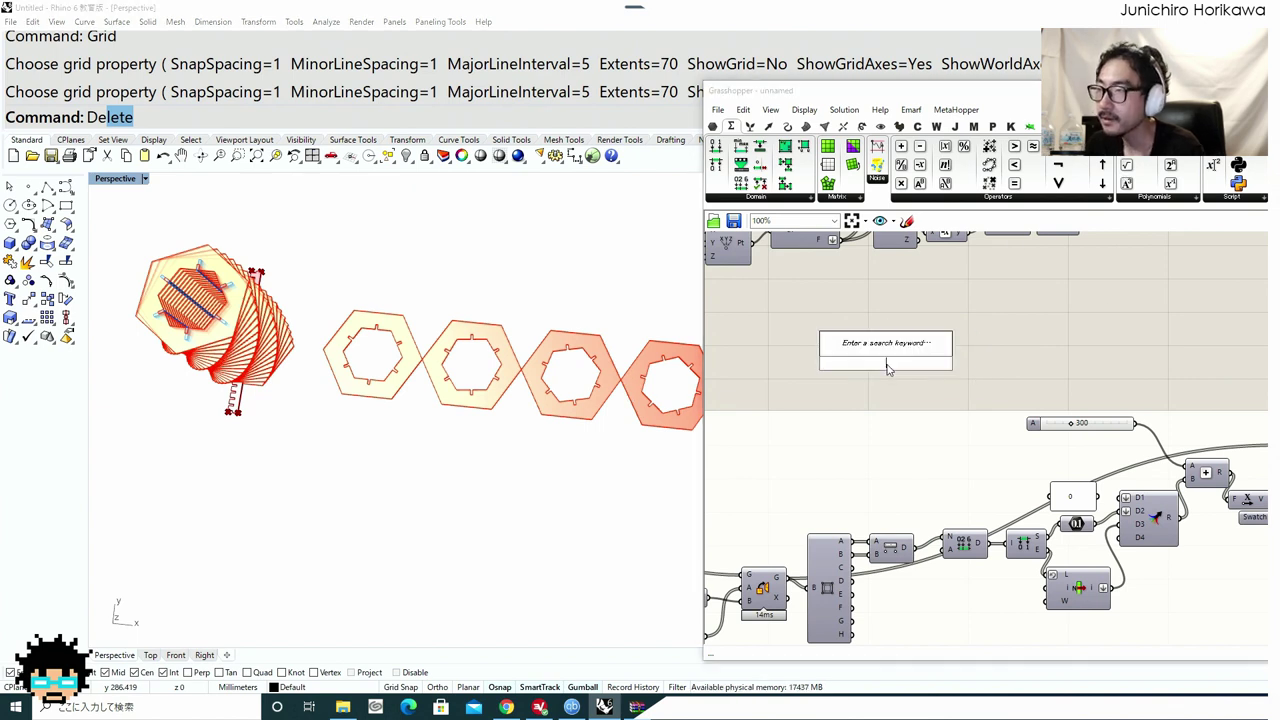
pyautogui.write('20')
pyautogui.press('Return')
pyautogui.moveTo(897, 370); pyautogui.dragTo(867, 514)
# Add an Addition component that sums the slabs' Distance and the spacing slider, and feed its result into Consecutive Domains.
pyautogui.doubleClick(909, 368)
pyautogui.write('add')
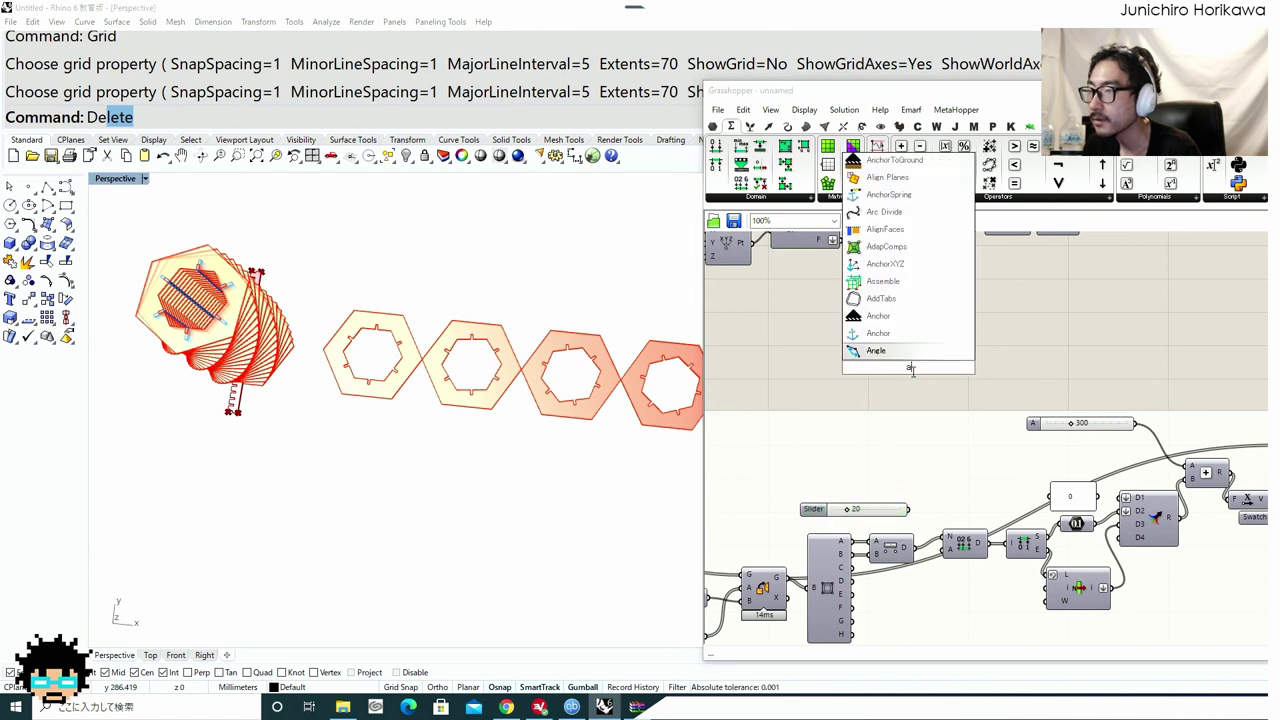
pyautogui.click(884, 317)
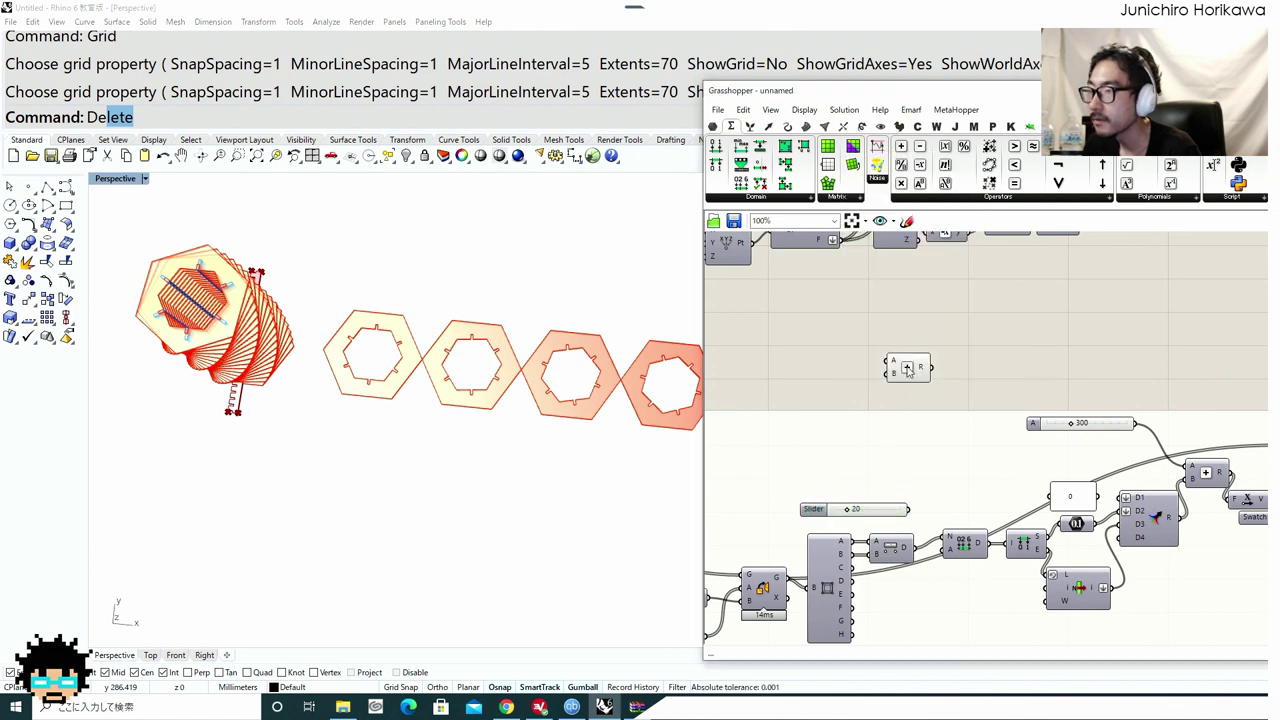
pyautogui.moveTo(909, 370); pyautogui.dragTo(948, 499)
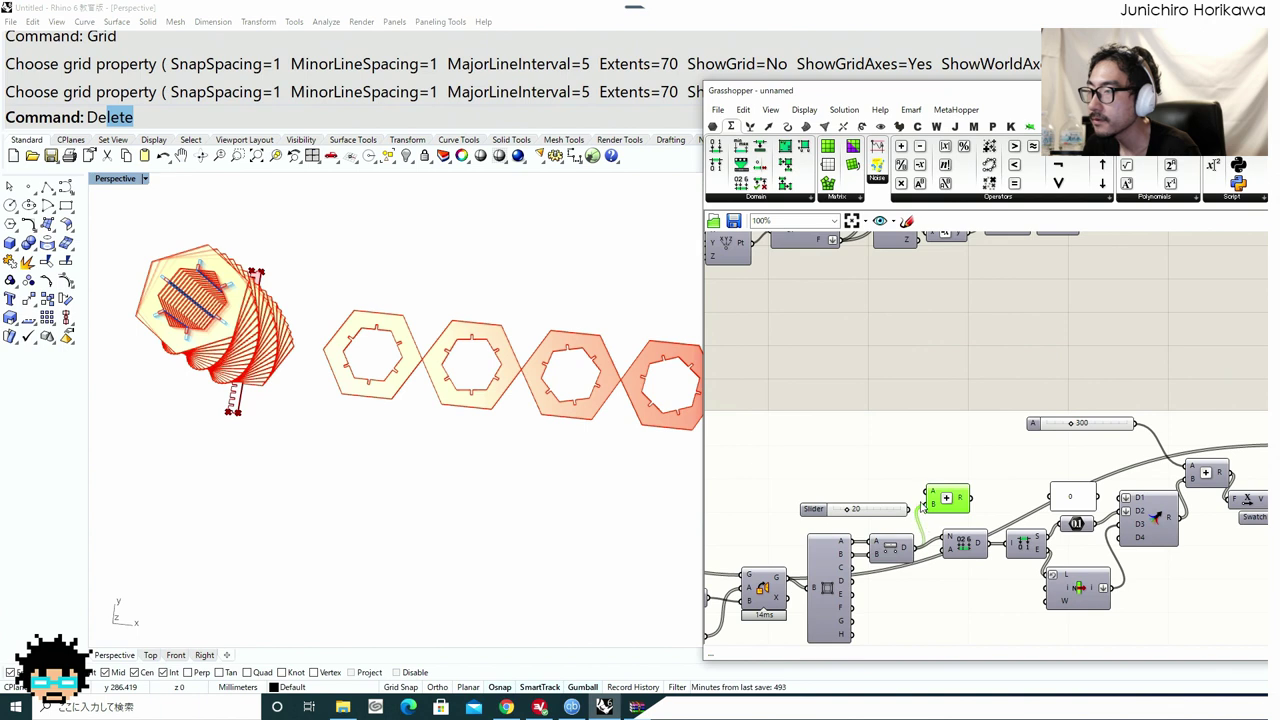
pyautogui.moveTo(949, 540); pyautogui.dragTo(947, 541)
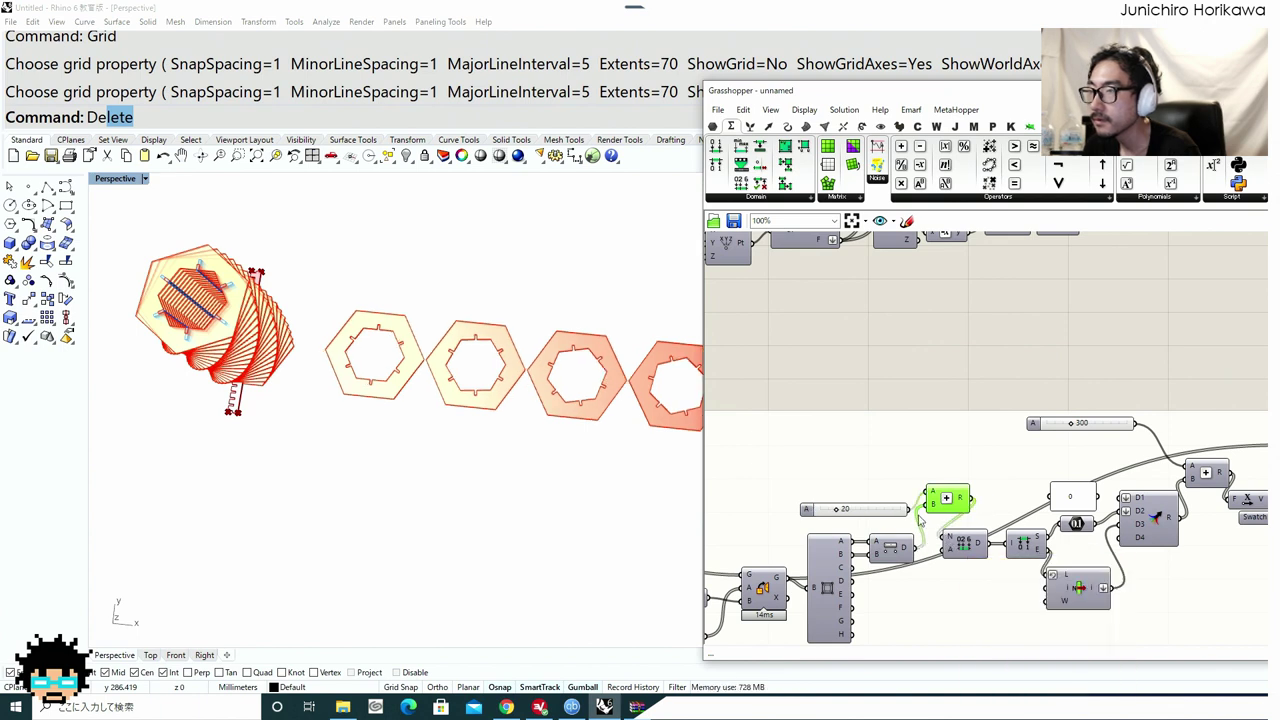
# Set the slab spacing slider to 57 and move it higher within the layout group.
pyautogui.scroll(4, 860, 523)
pyautogui.moveTo(810, 500); pyautogui.dragTo(886, 490)
pyautogui.scroll(-4, 872, 502)
pyautogui.scroll(-4, 983, 473)
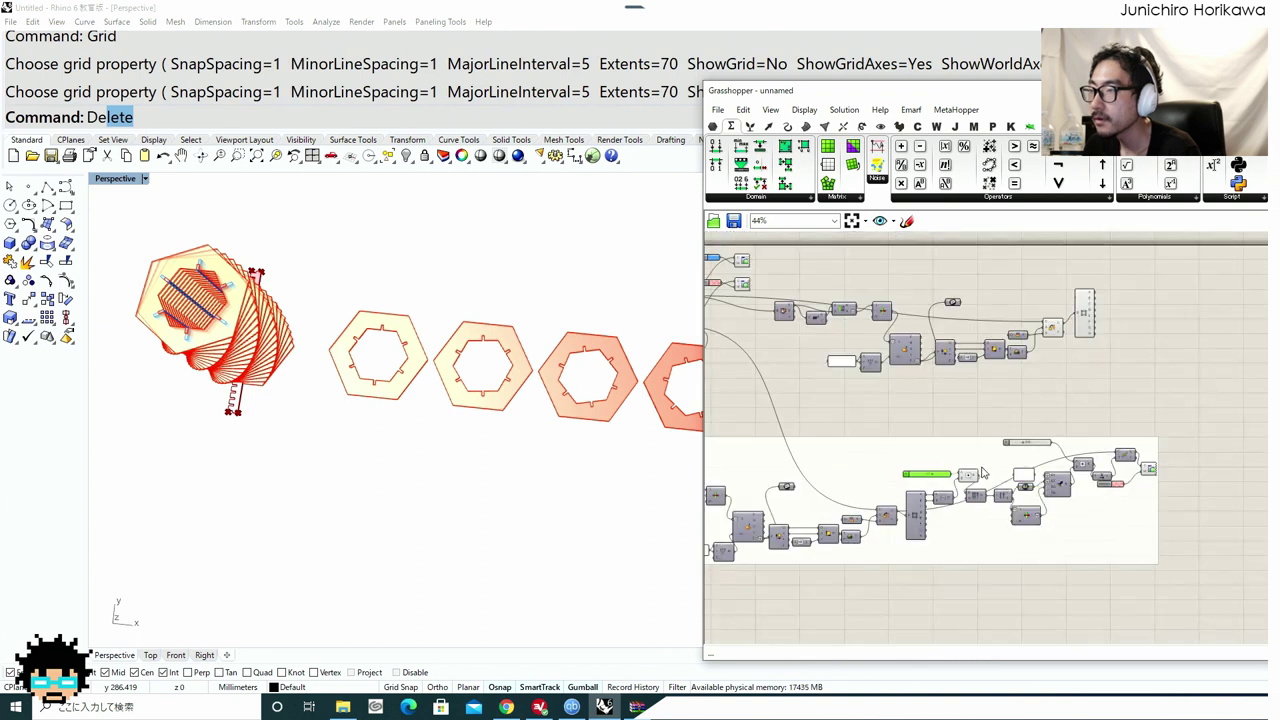
pyautogui.moveTo(961, 482); pyautogui.dragTo(948, 508, button='right')
pyautogui.scroll(3, 948, 508)
pyautogui.moveTo(920, 492); pyautogui.dragTo(919, 447)
# Add a Distance component measuring between corners A and B of the joint pieces' Box Corners.
pyautogui.moveTo(1038, 376); pyautogui.dragTo(940, 520, button='right')
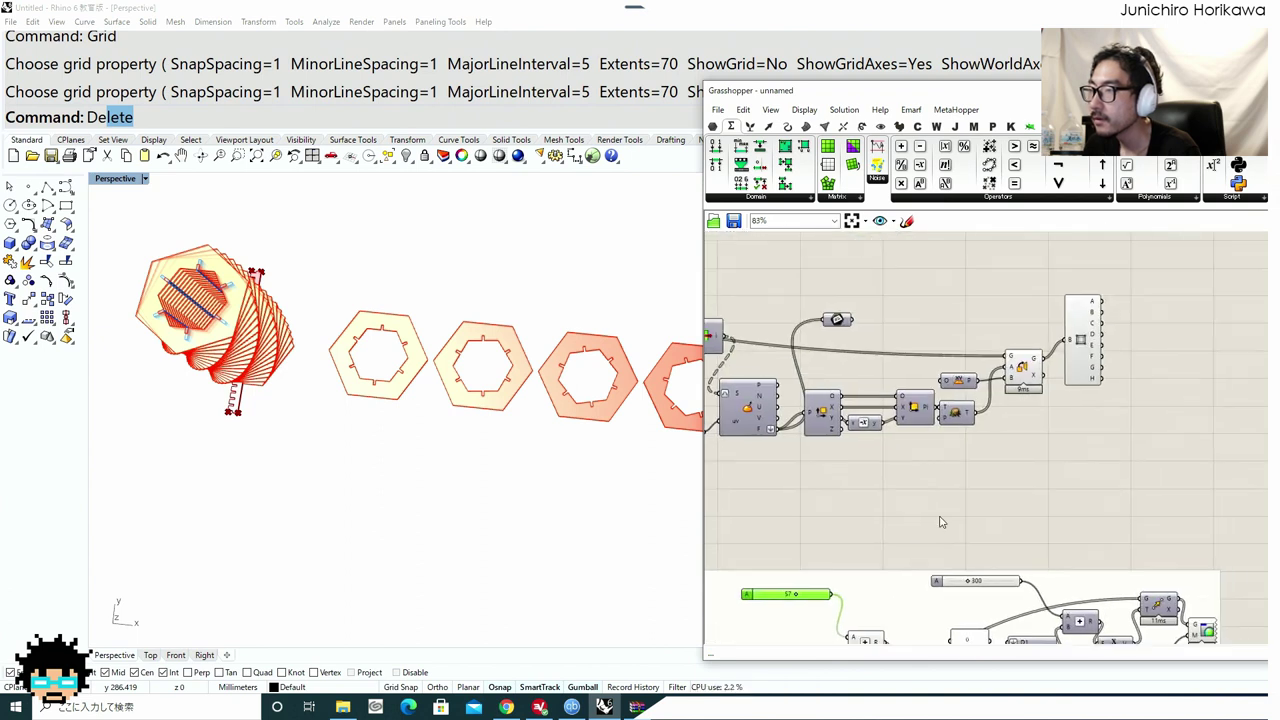
pyautogui.moveTo(1071, 353); pyautogui.dragTo(1003, 396, button='right')
pyautogui.click(1010, 402)
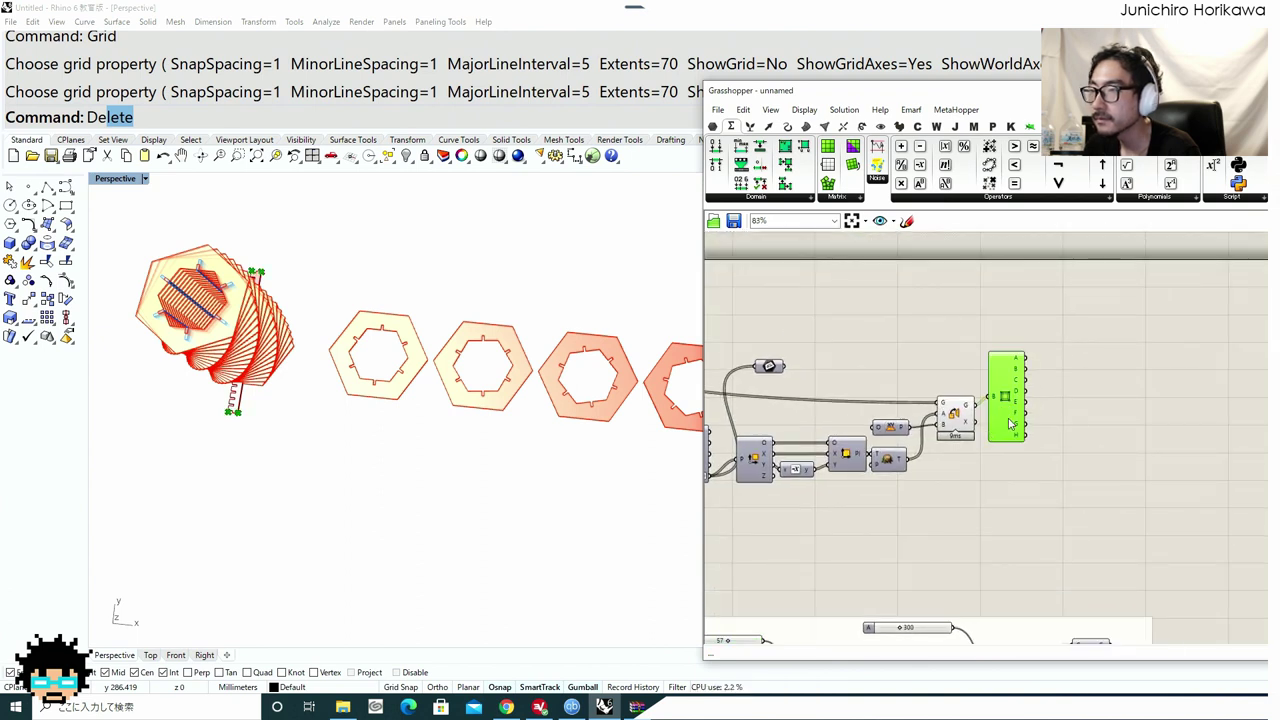
pyautogui.doubleClick(1065, 470)
pyautogui.write('dista')
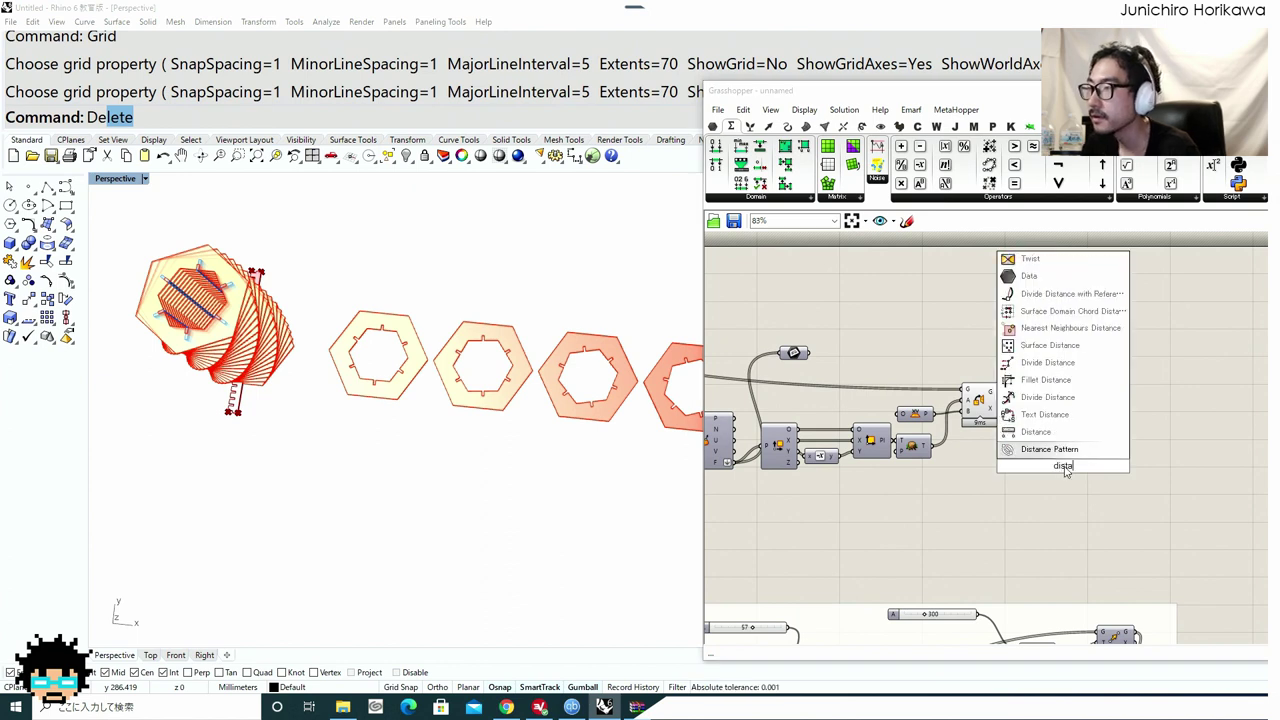
pyautogui.click(1062, 434)
pyautogui.moveTo(1062, 455); pyautogui.dragTo(1091, 370)
# Add an Addition component after the joint pieces' Distance and connect the distance to its first input.
pyautogui.scroll(1, 1103, 376)
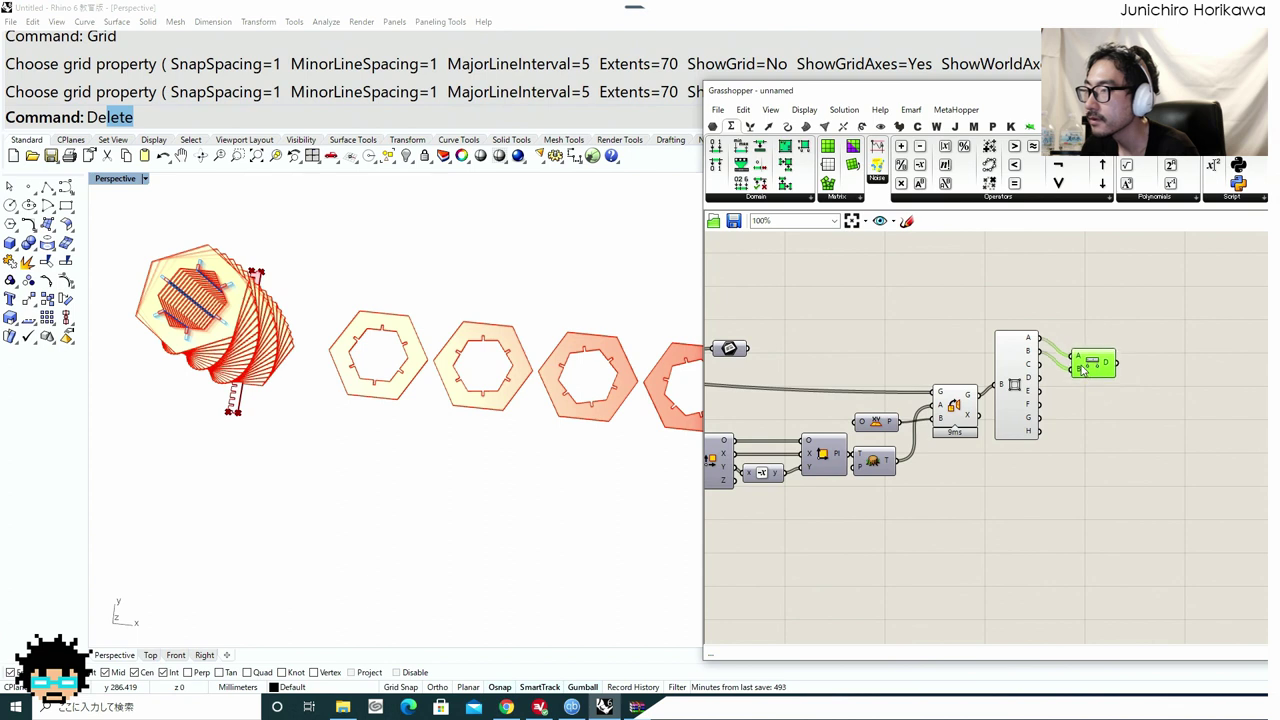
pyautogui.doubleClick(1130, 404)
pyautogui.write('add')
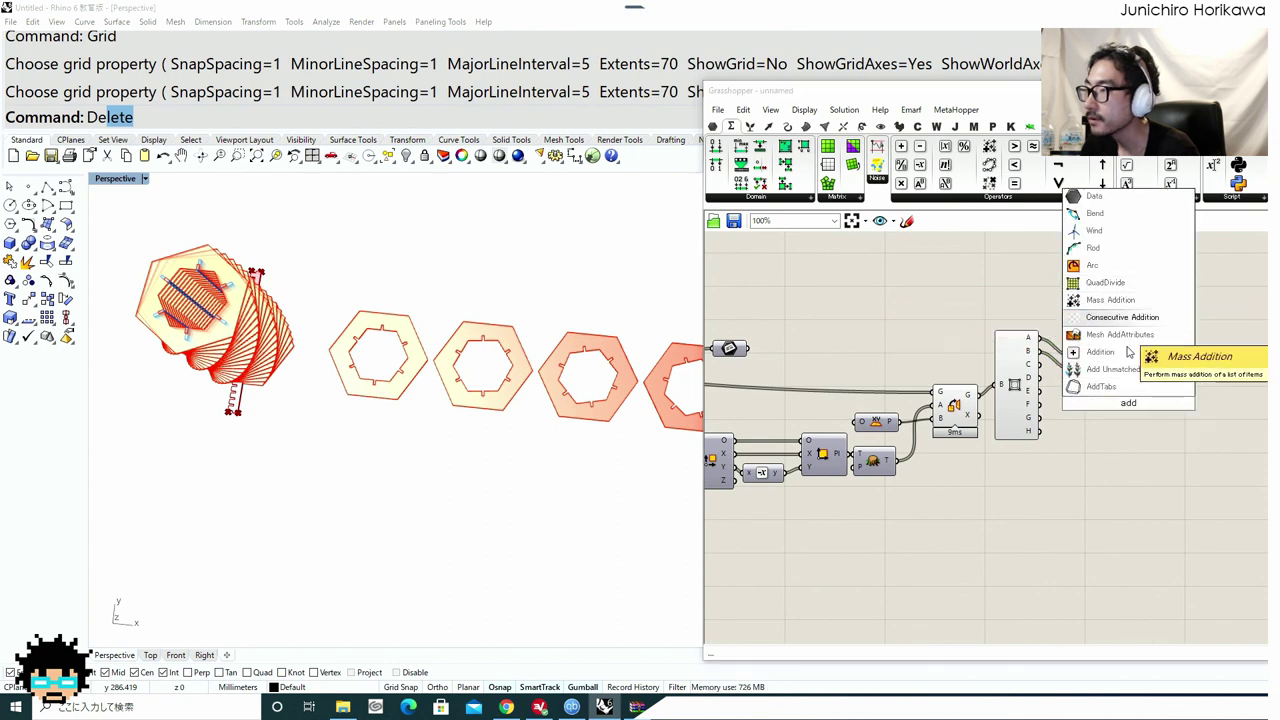
pyautogui.click(1116, 356)
pyautogui.moveTo(1130, 404); pyautogui.dragTo(1156, 381)
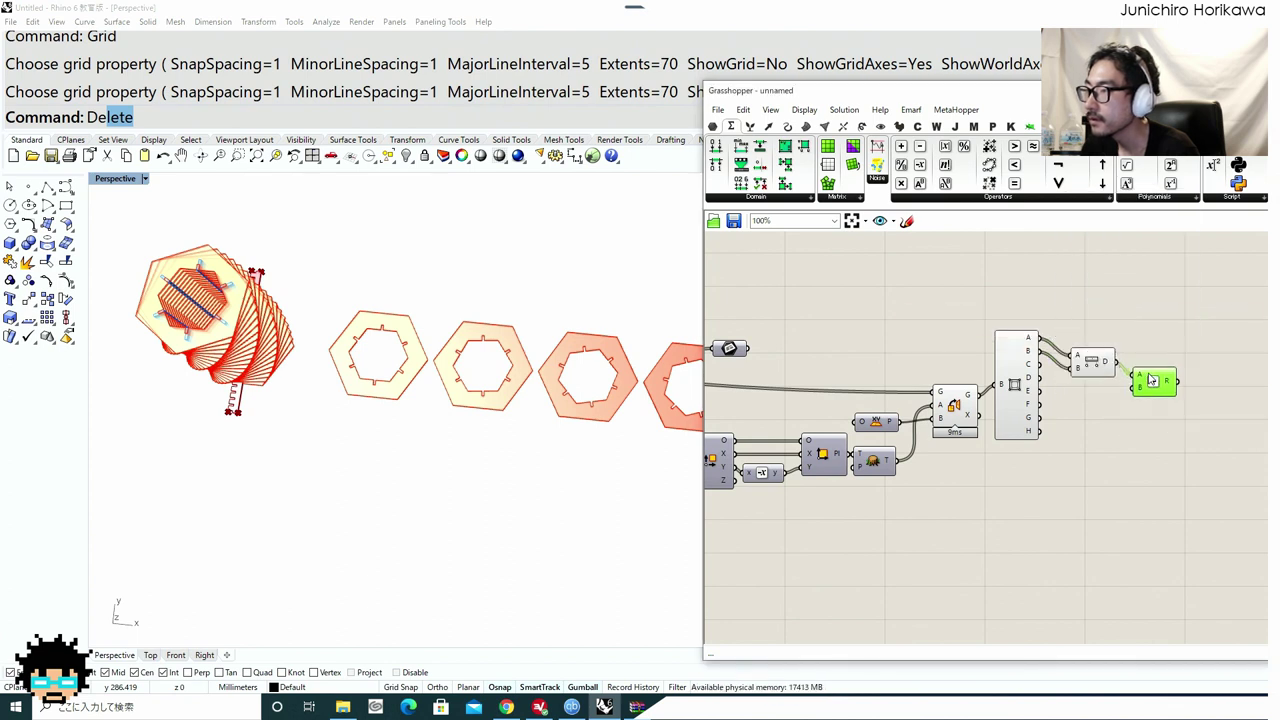
# Connect the slab group's spacing slider to the second input of the joint pieces' Addition.
pyautogui.scroll(-4, 1060, 440)
pyautogui.moveTo(975, 495); pyautogui.dragTo(786, 588, button='right')
pyautogui.scroll(3, 1020, 433)
pyautogui.scroll(-1, 872, 482)
pyautogui.moveTo(762, 612); pyautogui.dragTo(1093, 383)
pyautogui.moveTo(1144, 388); pyautogui.dragTo(1167, 292, button='right')
pyautogui.click(862, 566)
pyautogui.keyDown('shift'); pyautogui.click(899, 564); pyautogui.keyUp('shift')
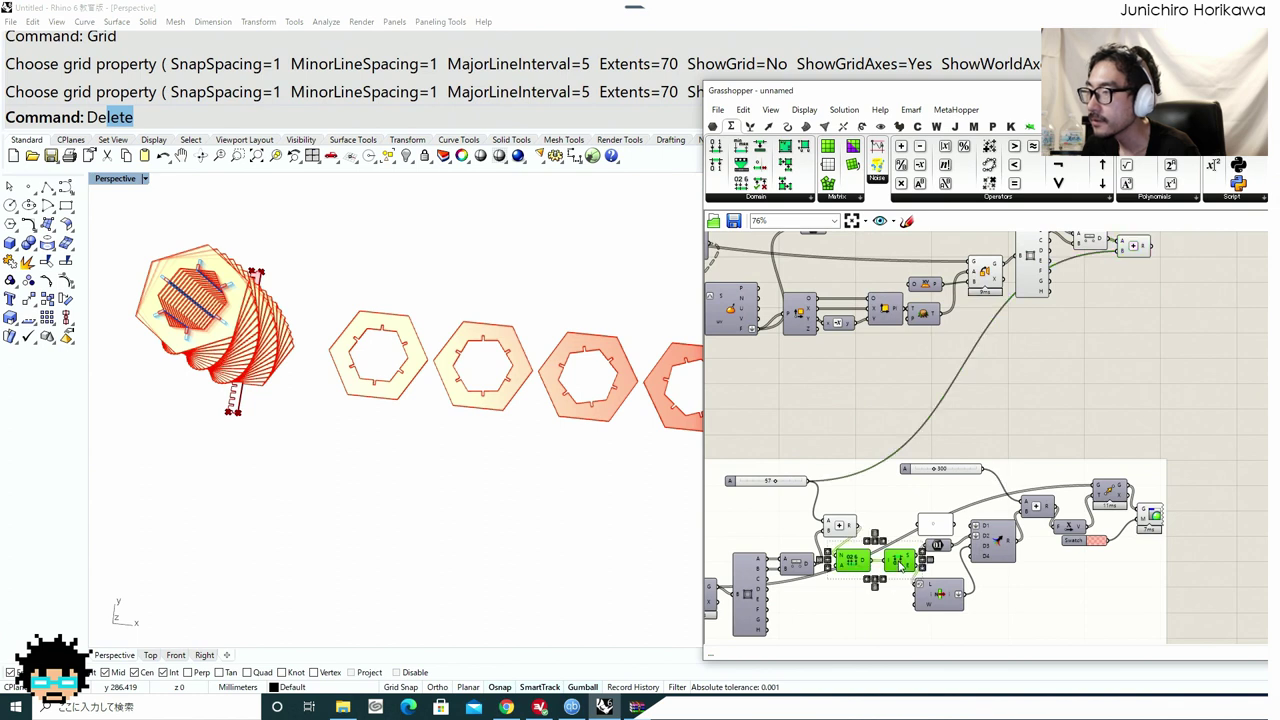
pyautogui.keyDown('shift'); pyautogui.click(938, 598); pyautogui.keyUp('shift')
pyautogui.keyDown('shift'); pyautogui.click(940, 526); pyautogui.keyUp('shift')
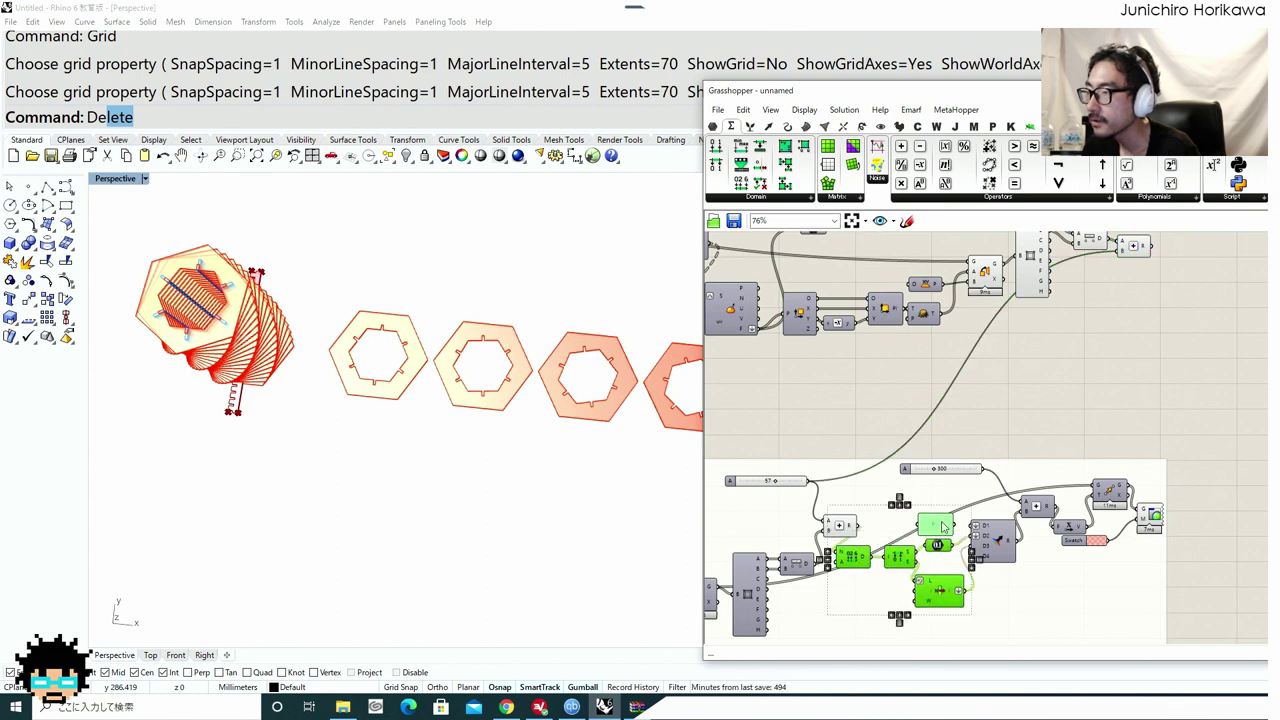
pyautogui.click(953, 497)
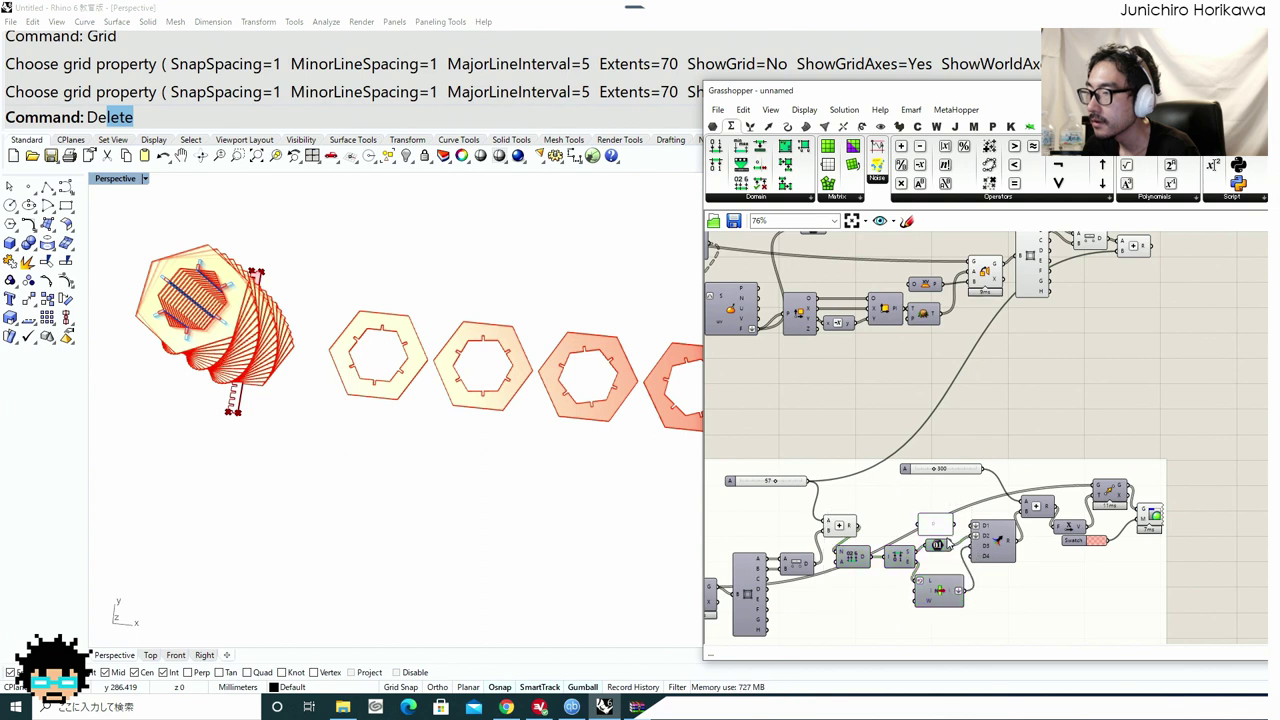
# Remove the zero panel's input from the slab group's Merge component and delete that panel.
pyautogui.scroll(6, 1026, 512)
pyautogui.scroll(-3, 880, 502)
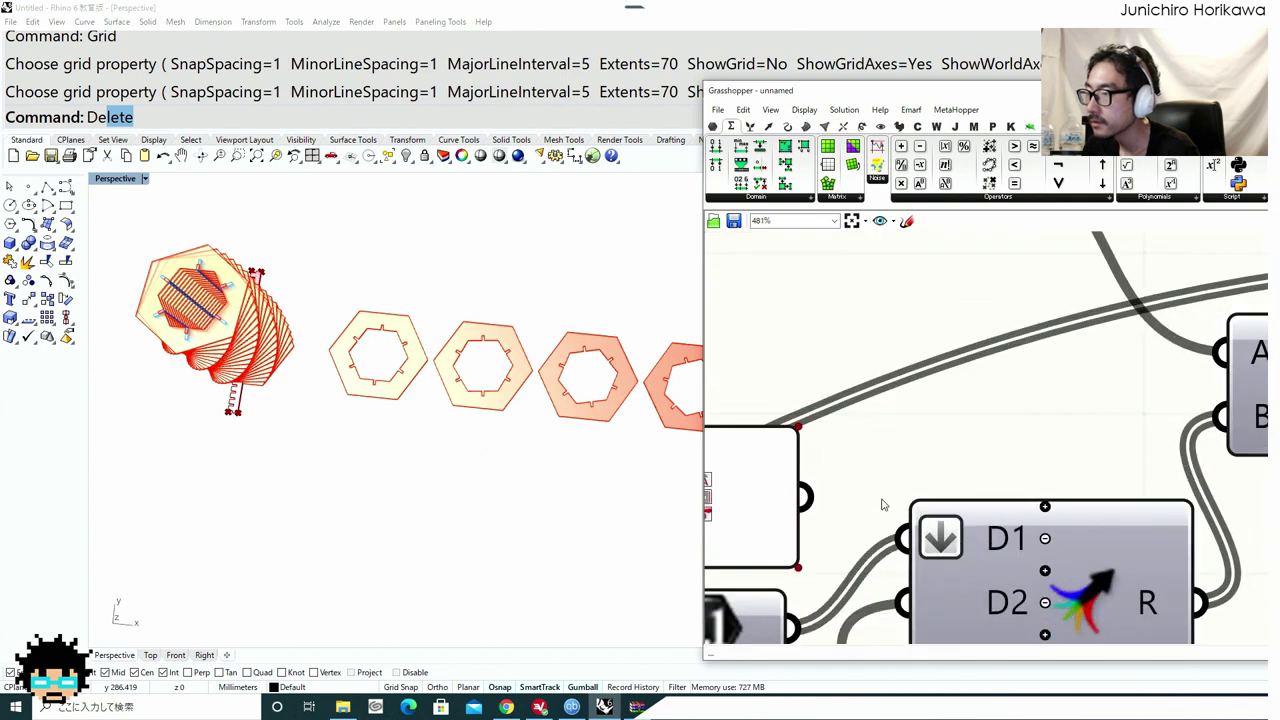
pyautogui.click(826, 500)
pyautogui.press('Delete')
pyautogui.scroll(-4, 932, 465)
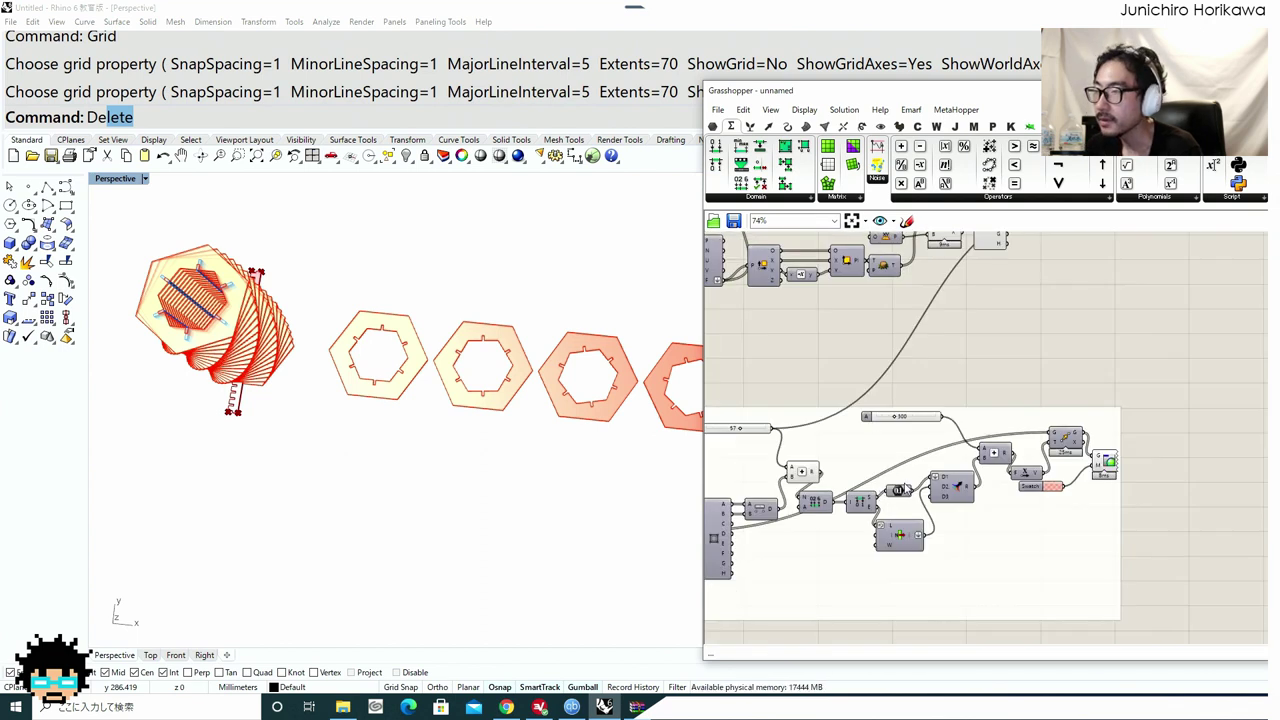
# Duplicate the slab group's offset chain, from the component after its spacing Addition through Merge to the final Addition, beside the joint pieces' Addition.
pyautogui.scroll(2, 785, 515)
pyautogui.click(854, 489)
pyautogui.keyDown('shift'); pyautogui.click(946, 485); pyautogui.keyUp('shift')
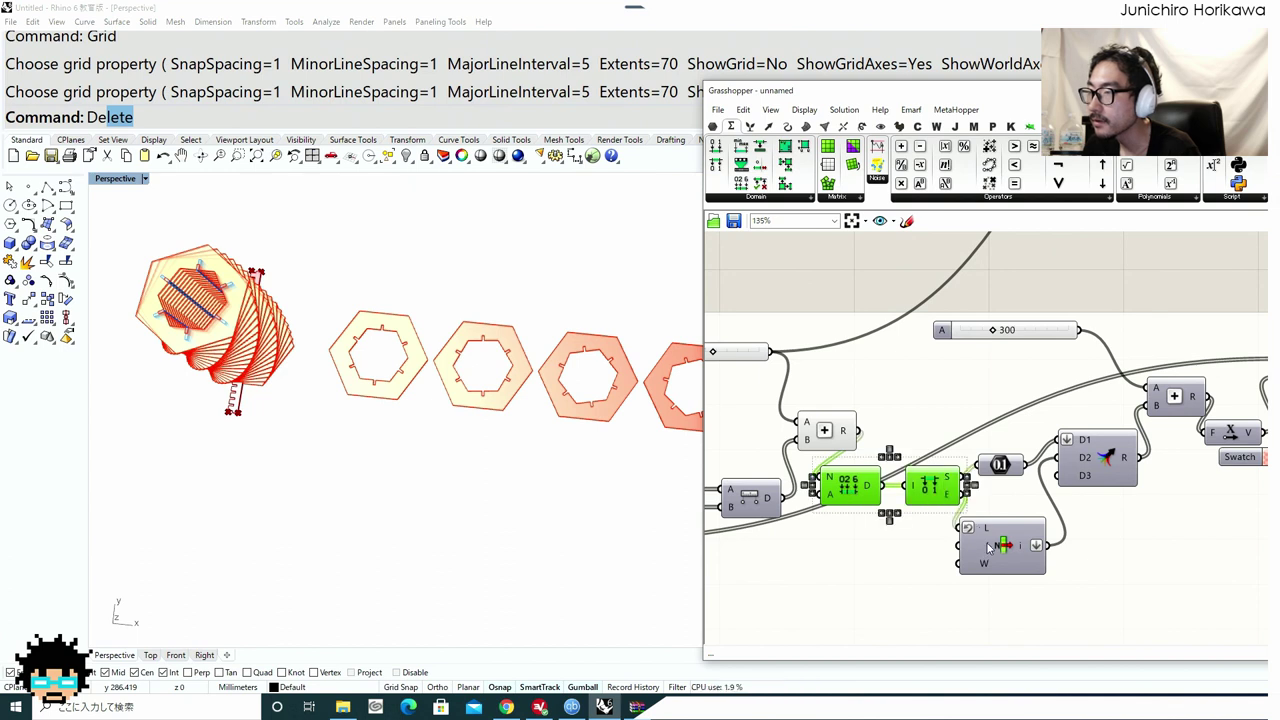
pyautogui.keyDown('shift'); pyautogui.click(988, 548); pyautogui.keyUp('shift')
pyautogui.keyDown('shift'); pyautogui.click(1002, 468); pyautogui.keyUp('shift')
pyautogui.keyDown('shift'); pyautogui.click(1098, 447); pyautogui.keyUp('shift')
pyautogui.scroll(-3, 890, 576)
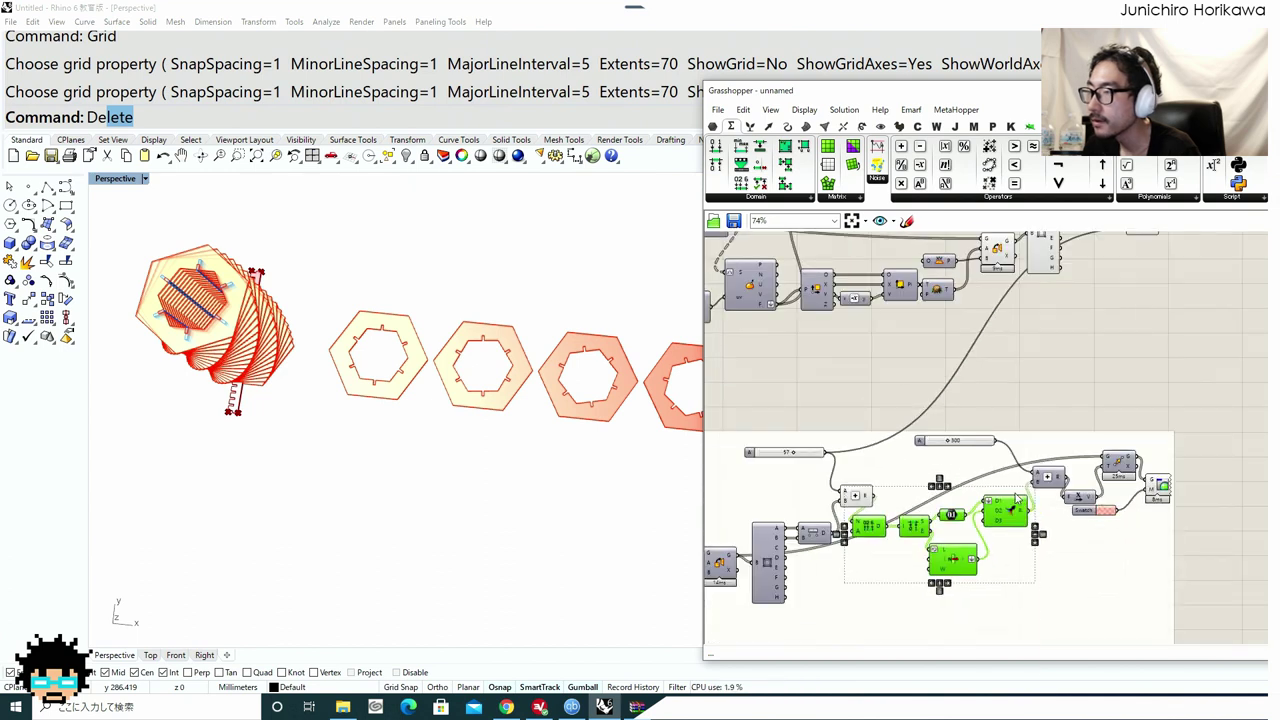
pyautogui.moveTo(1022, 503); pyautogui.dragTo(997, 548, button='right')
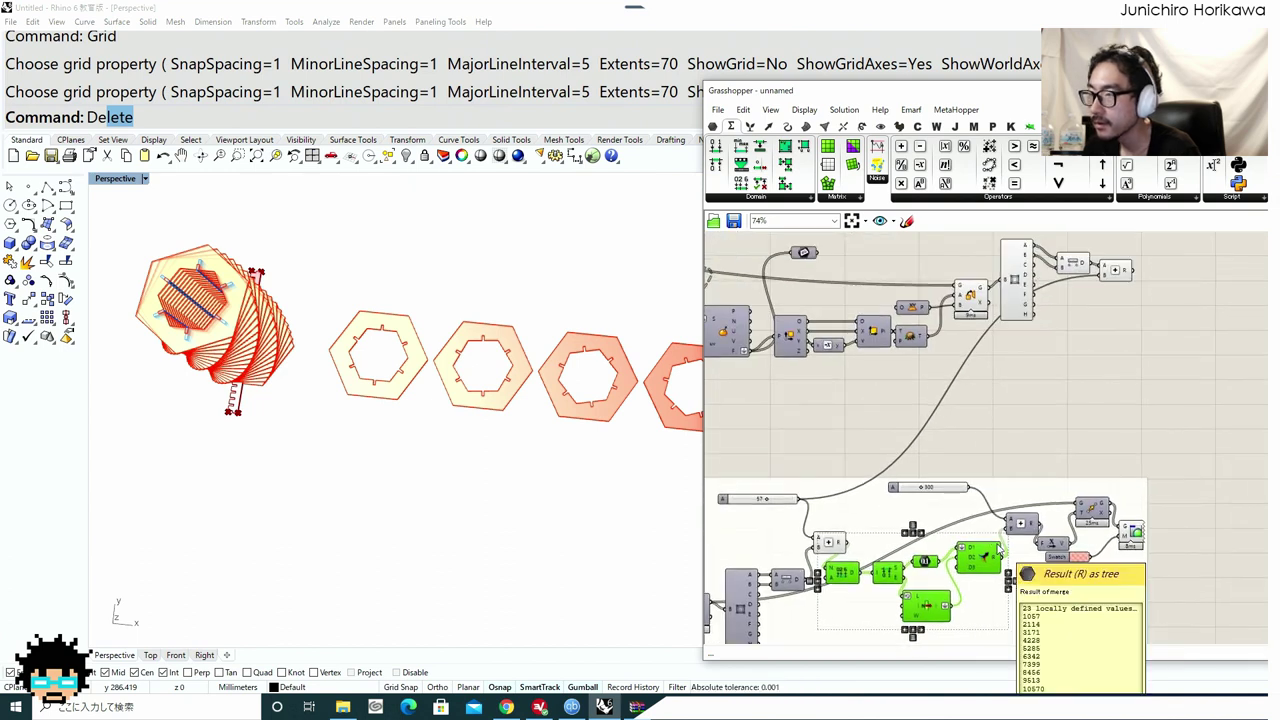
pyautogui.keyDown('shift'); pyautogui.click(1018, 528); pyautogui.keyUp('shift')
pyautogui.keyDown('alt'); pyautogui.moveTo(1018, 532); pyautogui.dragTo(1183, 313); pyautogui.keyUp('alt')
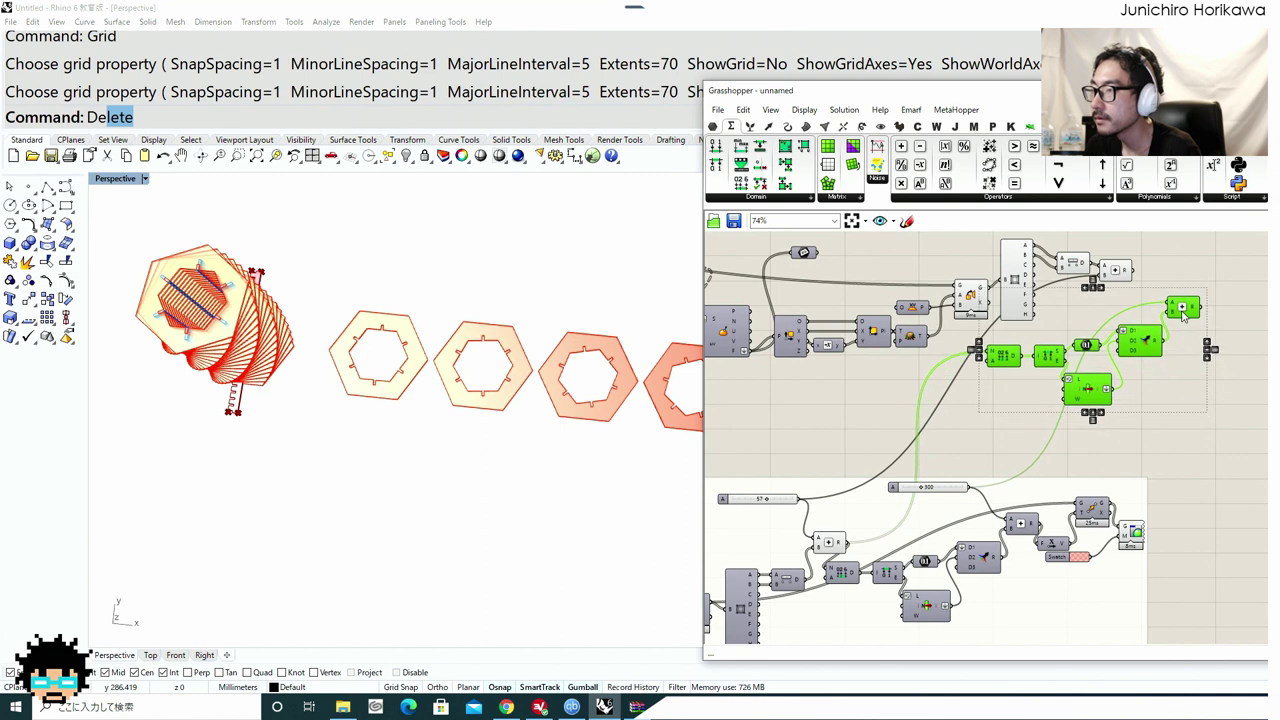
# Connect the joint pieces' spacing Addition to the copied chain's first input and place a copy of Unit X after its final Addition.
pyautogui.moveTo(1211, 365); pyautogui.dragTo(1152, 393, button='right')
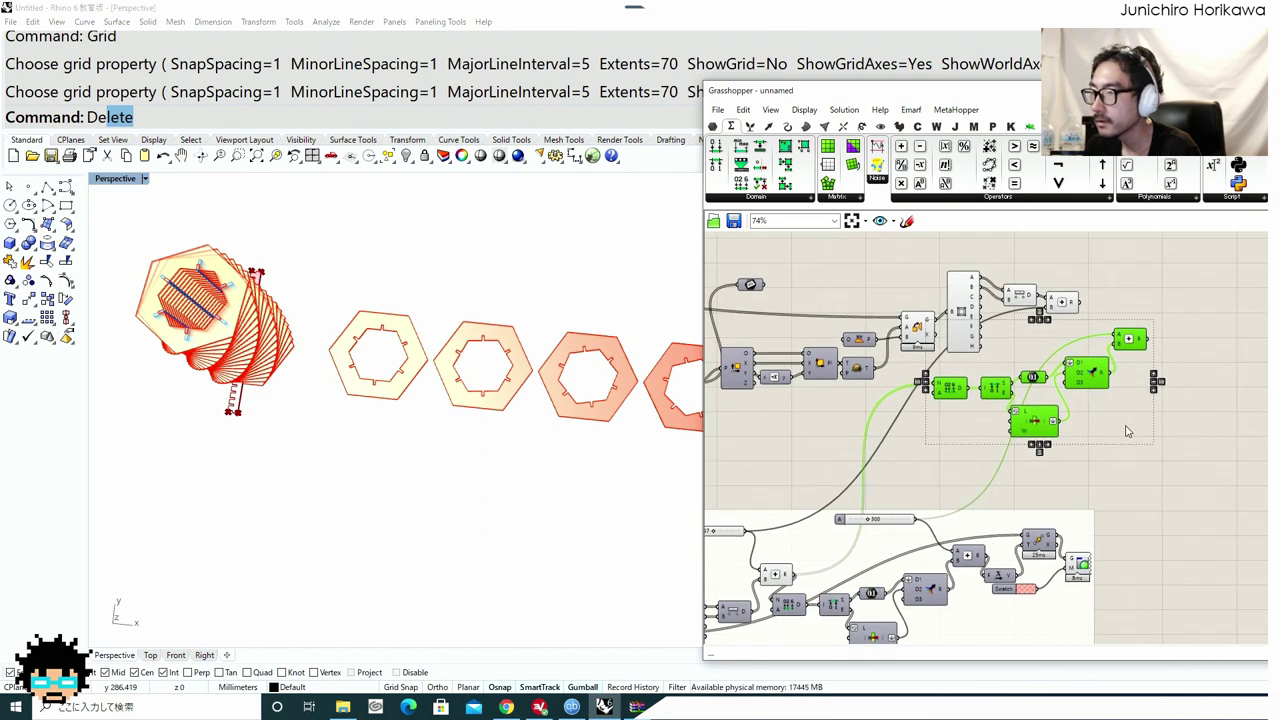
pyautogui.click(1126, 427)
pyautogui.moveTo(1078, 312); pyautogui.dragTo(962, 387)
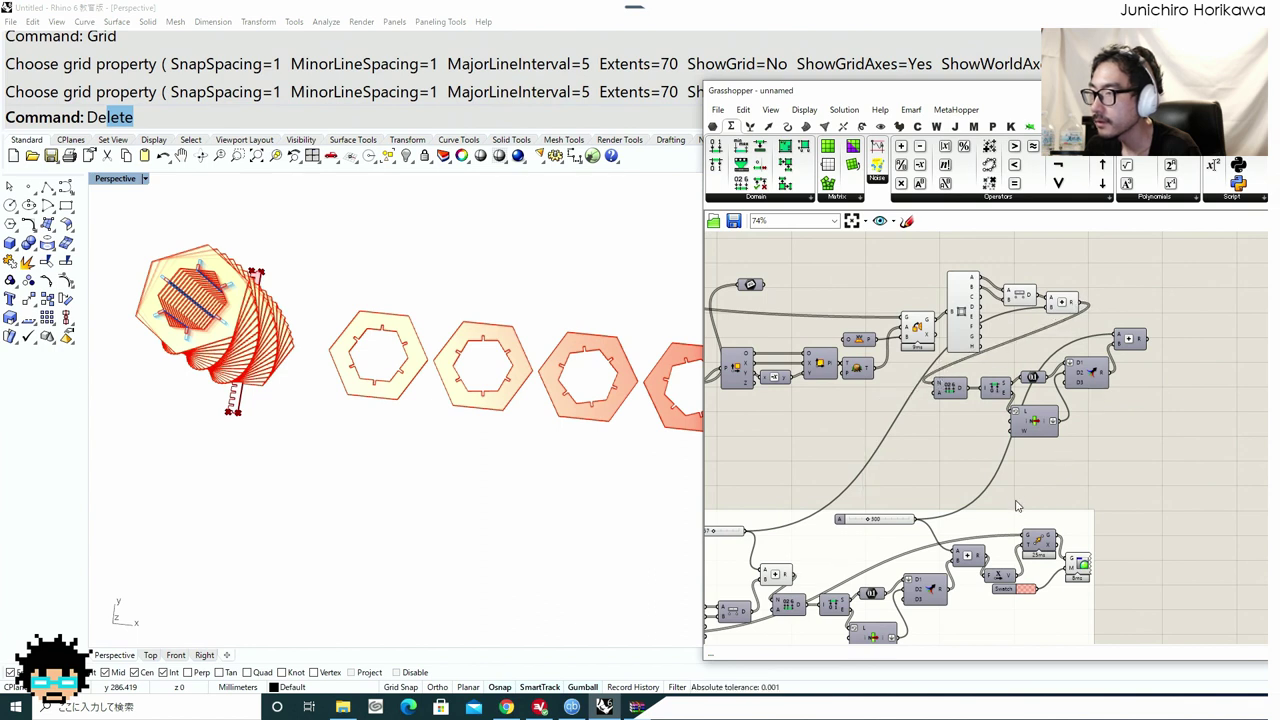
pyautogui.moveTo(1007, 578); pyautogui.dragTo(1171, 345)
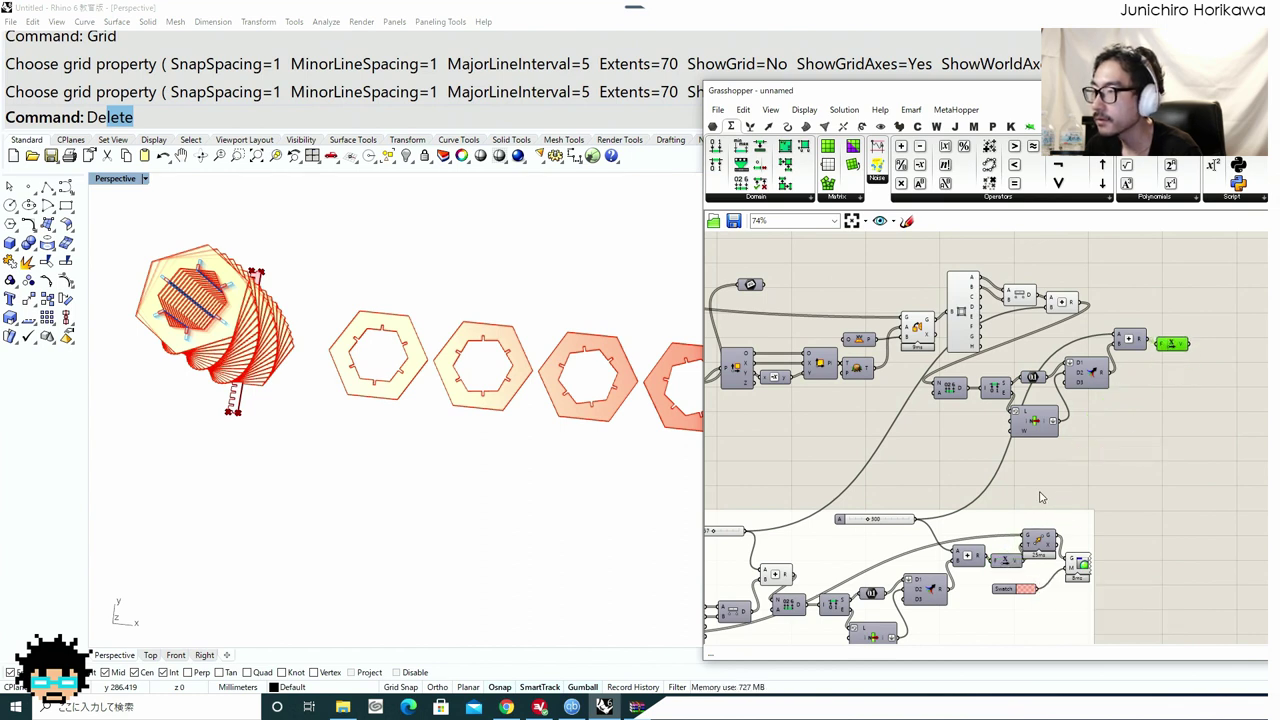
# Add a Move component after the copied Unit X and use that vector as its translation.
pyautogui.moveTo(1050, 491); pyautogui.dragTo(1117, 471, button='right')
pyautogui.scroll(-1, 1117, 471)
pyautogui.moveTo(1208, 399); pyautogui.dragTo(1143, 458, button='right')
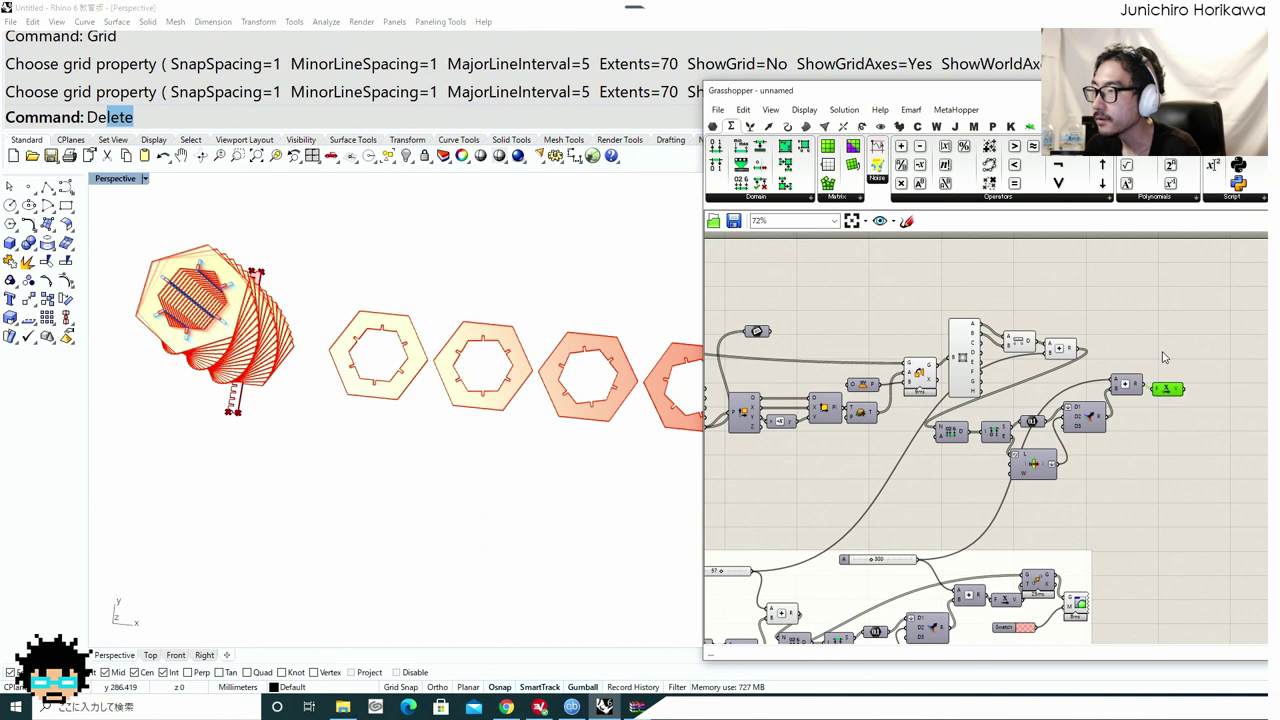
pyautogui.doubleClick(1163, 357)
pyautogui.write('move')
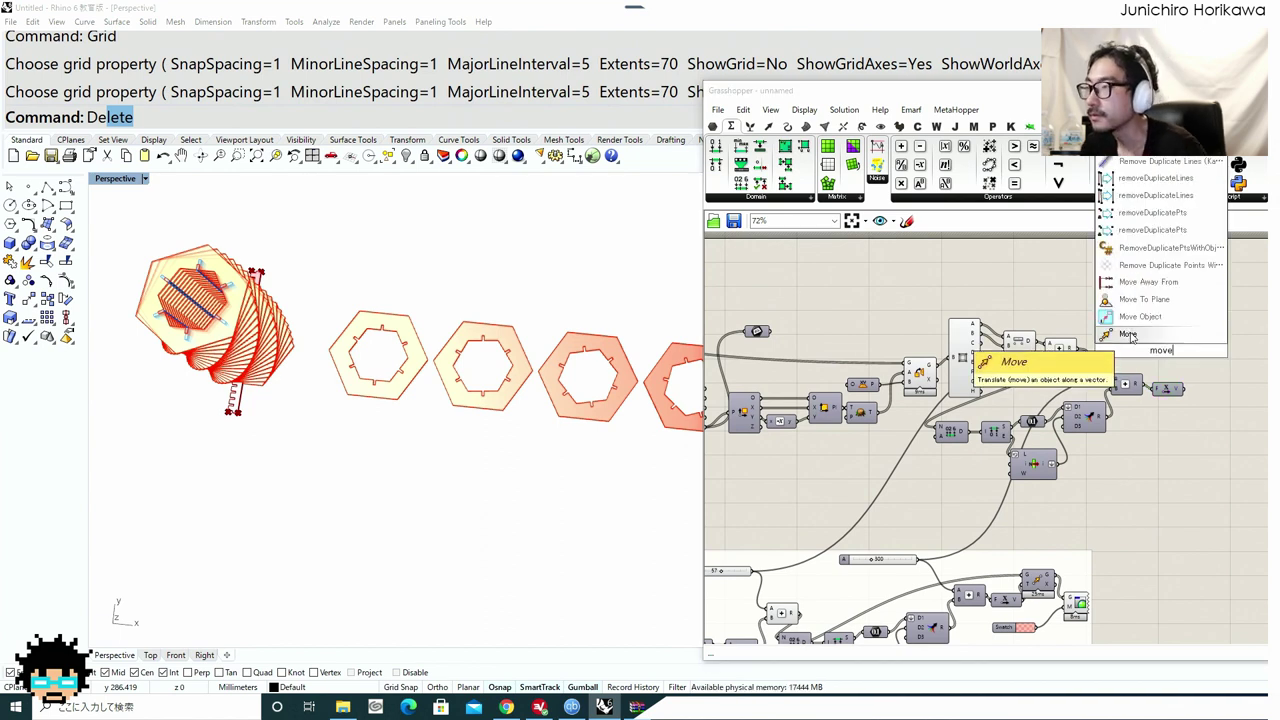
pyautogui.click(1129, 335)
pyautogui.scroll(1, 1192, 386)
pyautogui.moveTo(1162, 356); pyautogui.dragTo(1211, 375)
pyautogui.moveTo(1193, 369); pyautogui.dragTo(1227, 327, button='right')
pyautogui.scroll(-1, 1012, 543)
# Connect the geometry output of the joint pieces' Orient component to the new Move's geometry input.
pyautogui.moveTo(1012, 543); pyautogui.dragTo(1073, 442, button='right')
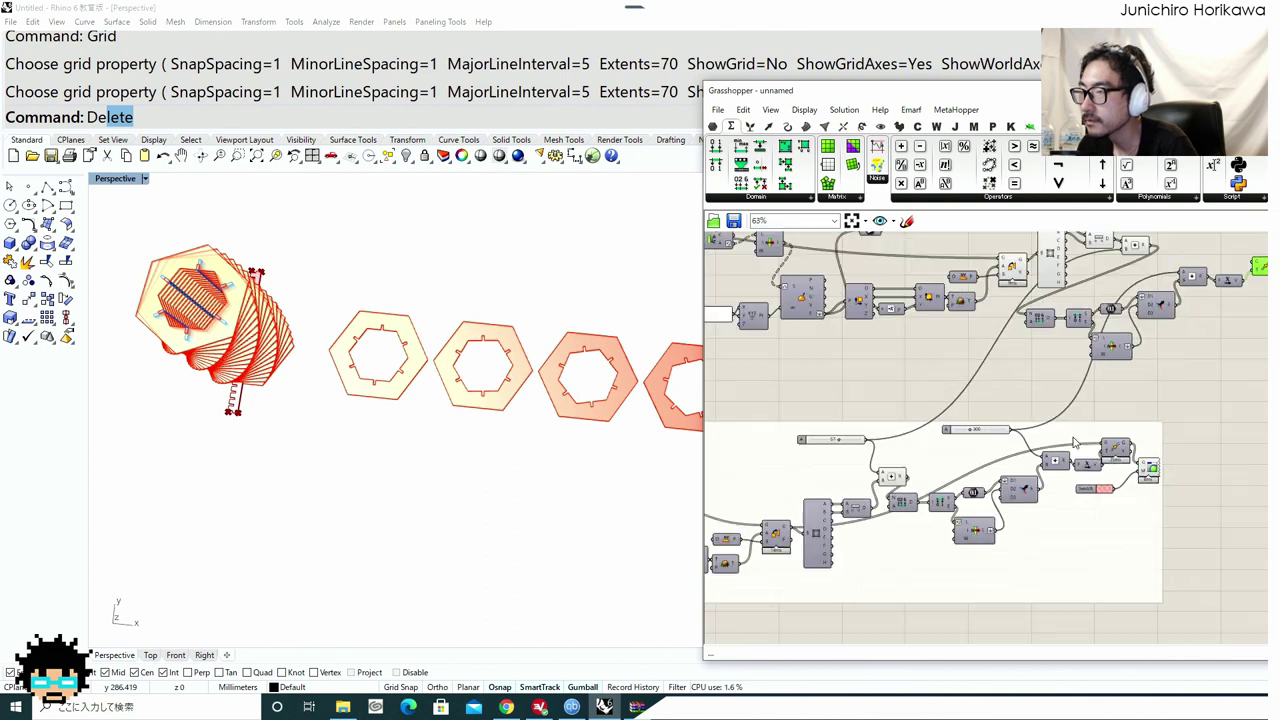
pyautogui.moveTo(794, 533); pyautogui.dragTo(838, 529, button='right')
pyautogui.click(823, 531)
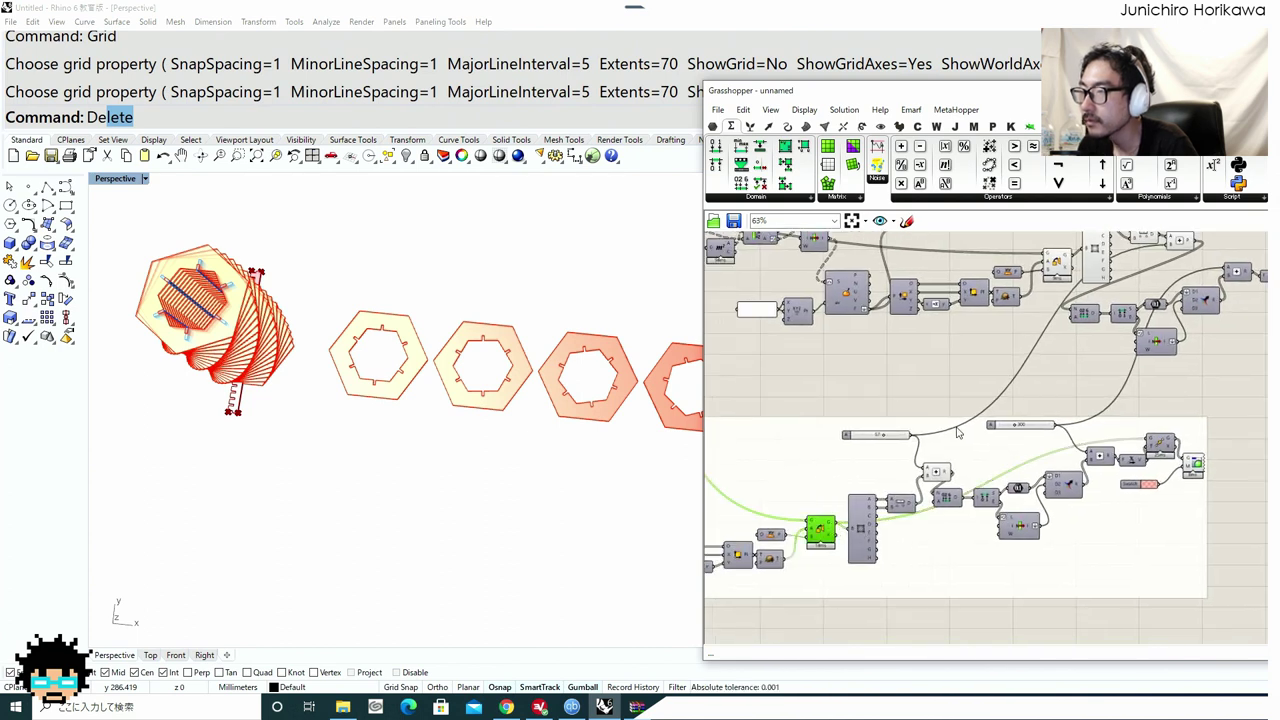
pyautogui.moveTo(957, 432); pyautogui.dragTo(915, 635, button='right')
pyautogui.scroll(1, 900, 504)
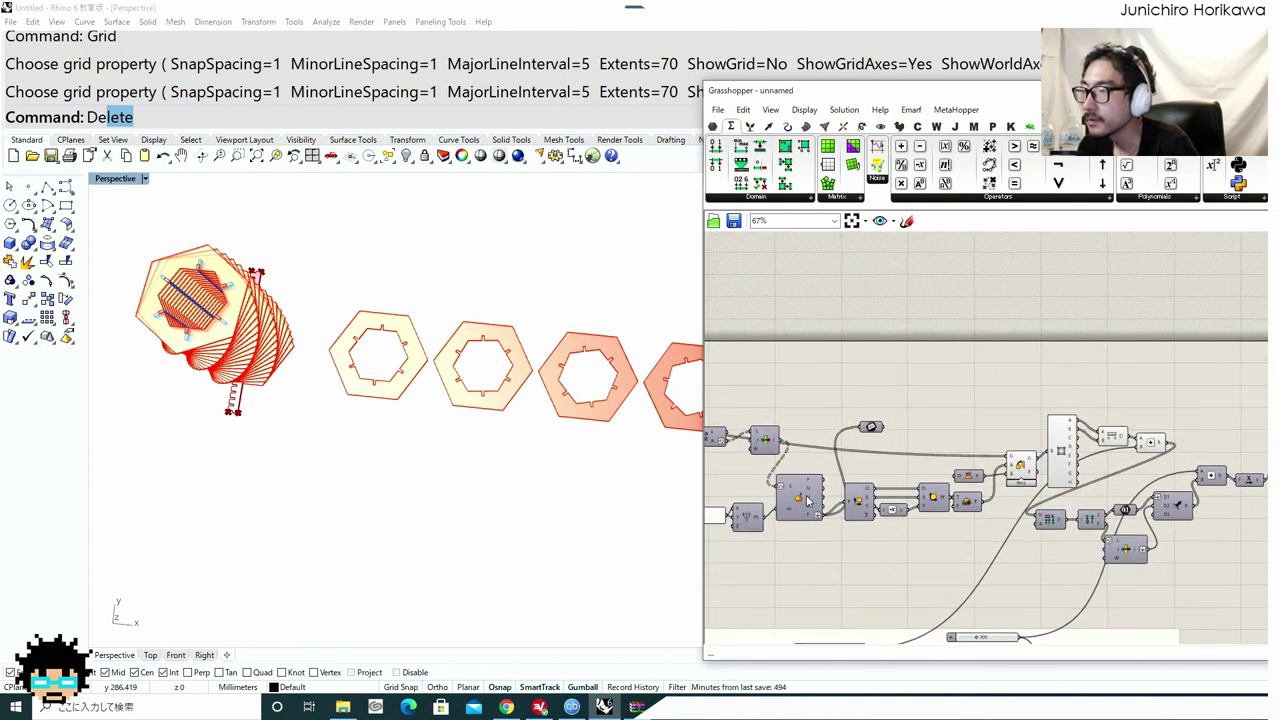
pyautogui.moveTo(1036, 495); pyautogui.dragTo(812, 455, button='right')
pyautogui.click(882, 459)
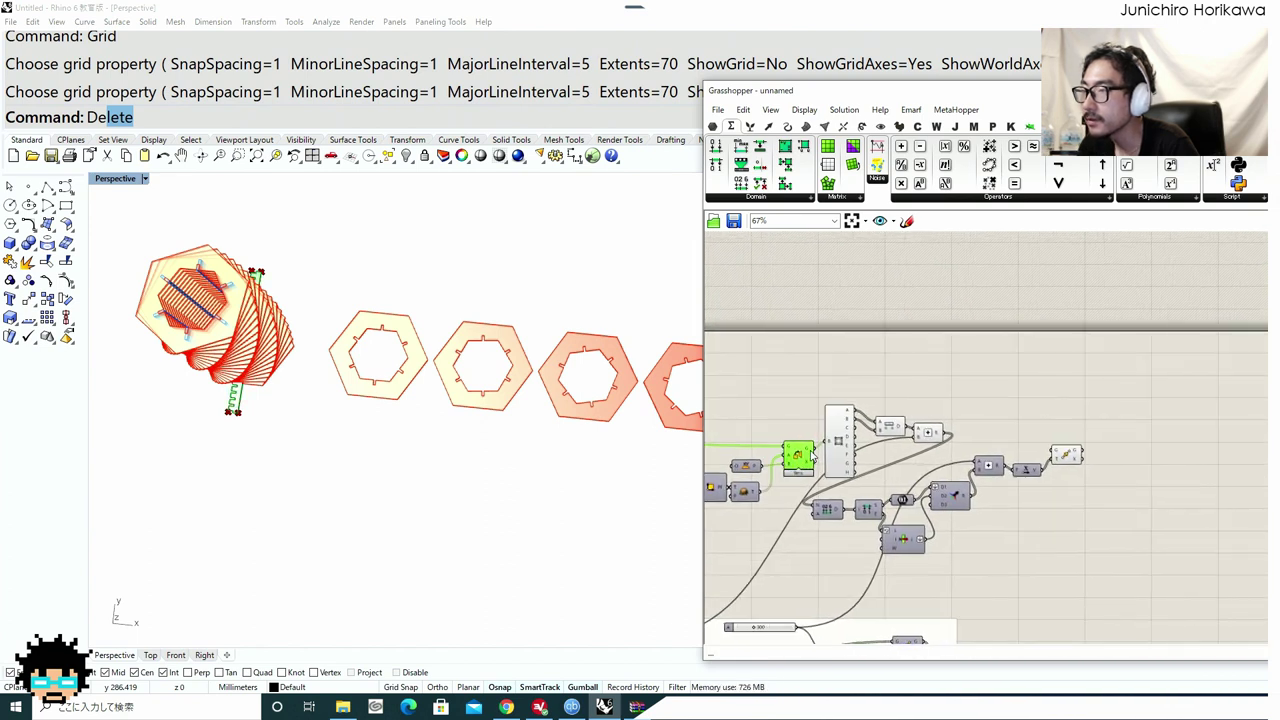
pyautogui.moveTo(913, 447); pyautogui.dragTo(1055, 455)
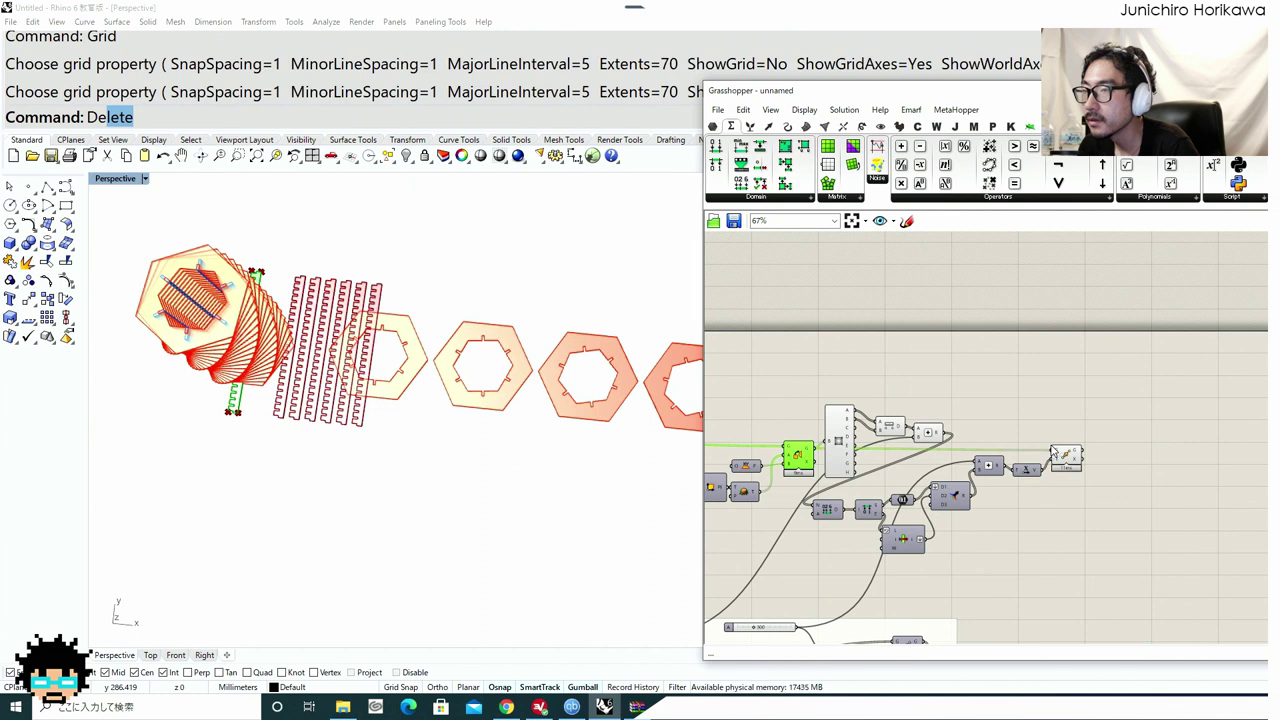
pyautogui.moveTo(914, 473); pyautogui.dragTo(975, 465, button='right')
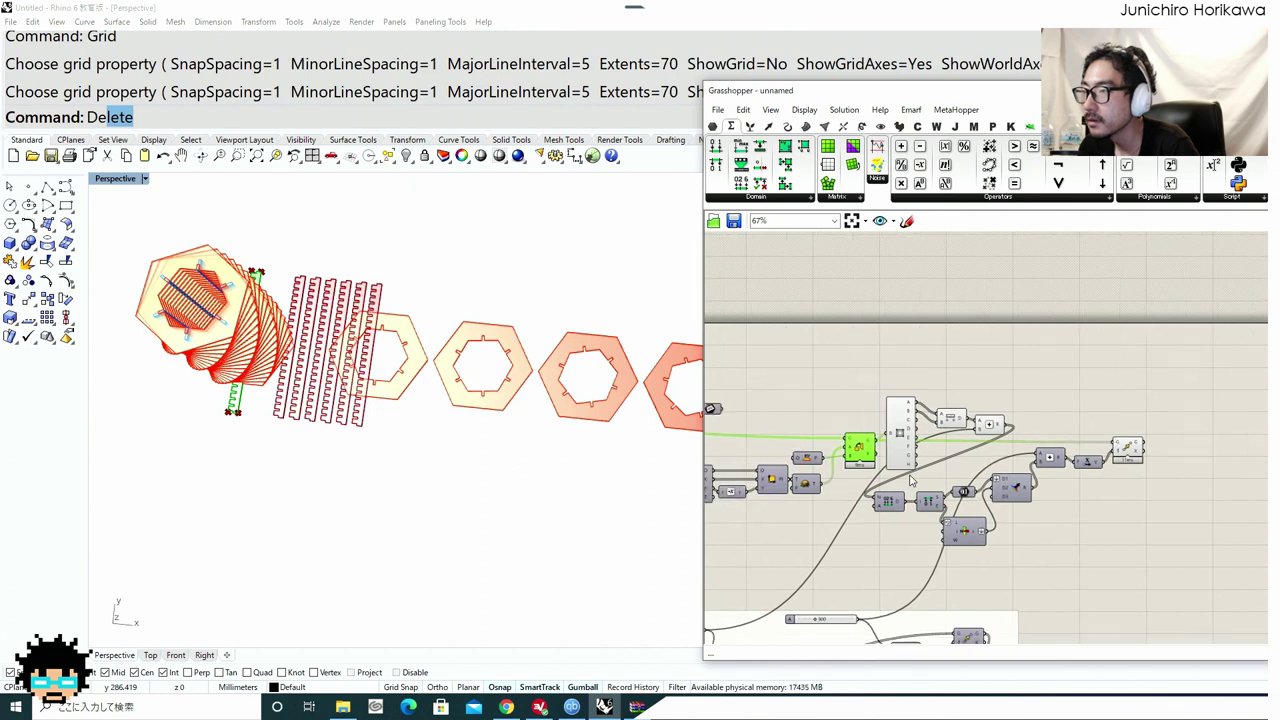
# Turn off the preview of the joint pieces' Orient, Box Corners and Distance components.
pyautogui.middleClick(861, 460)
pyautogui.click(906, 416)
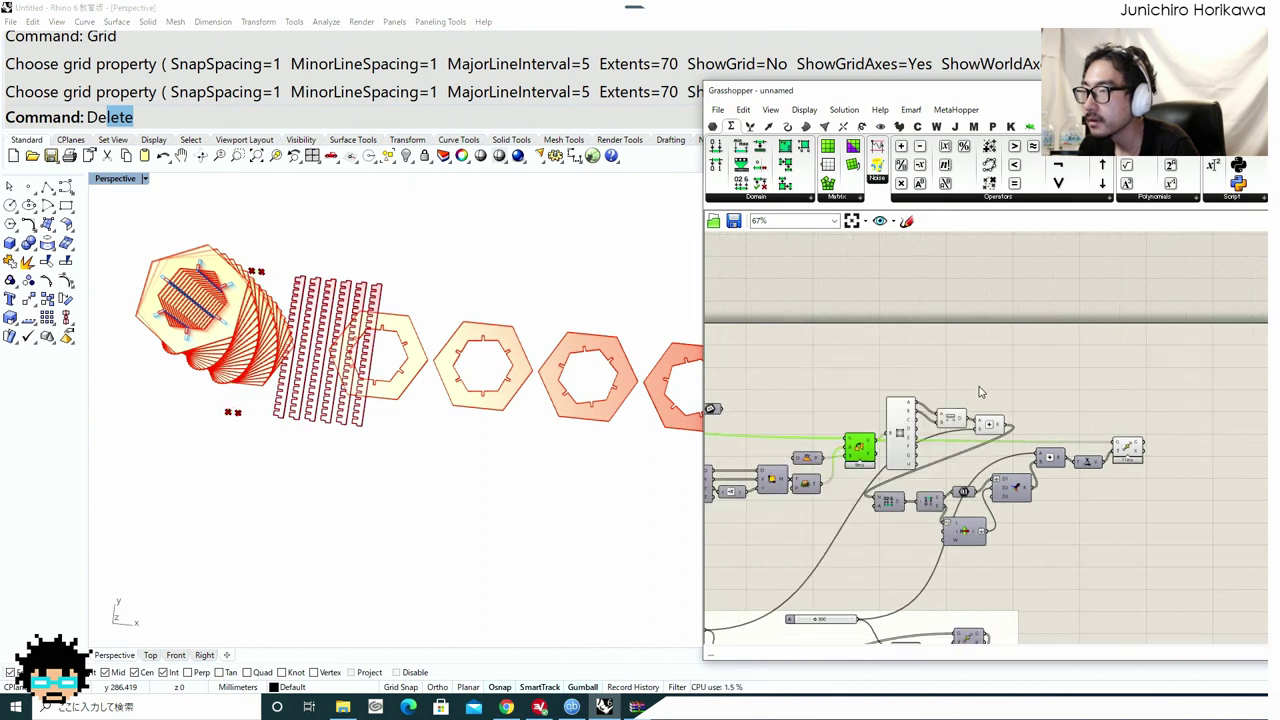
pyautogui.moveTo(979, 388); pyautogui.dragTo(848, 487)
pyautogui.middleClick(847, 488)
pyautogui.click(891, 446)
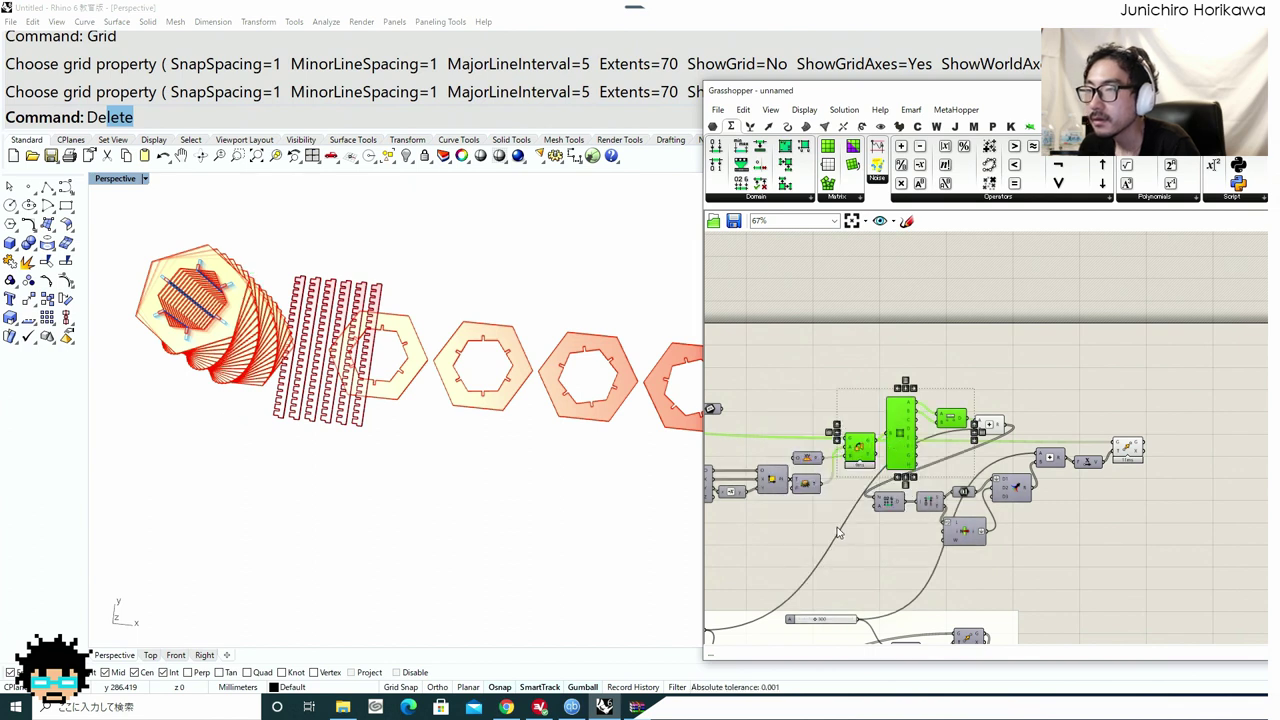
pyautogui.click(836, 528)
# Duplicate the joint pieces' Distance component just below the original.
pyautogui.moveTo(1096, 475); pyautogui.dragTo(1052, 494, button='right')
pyautogui.scroll(1, 1037, 503)
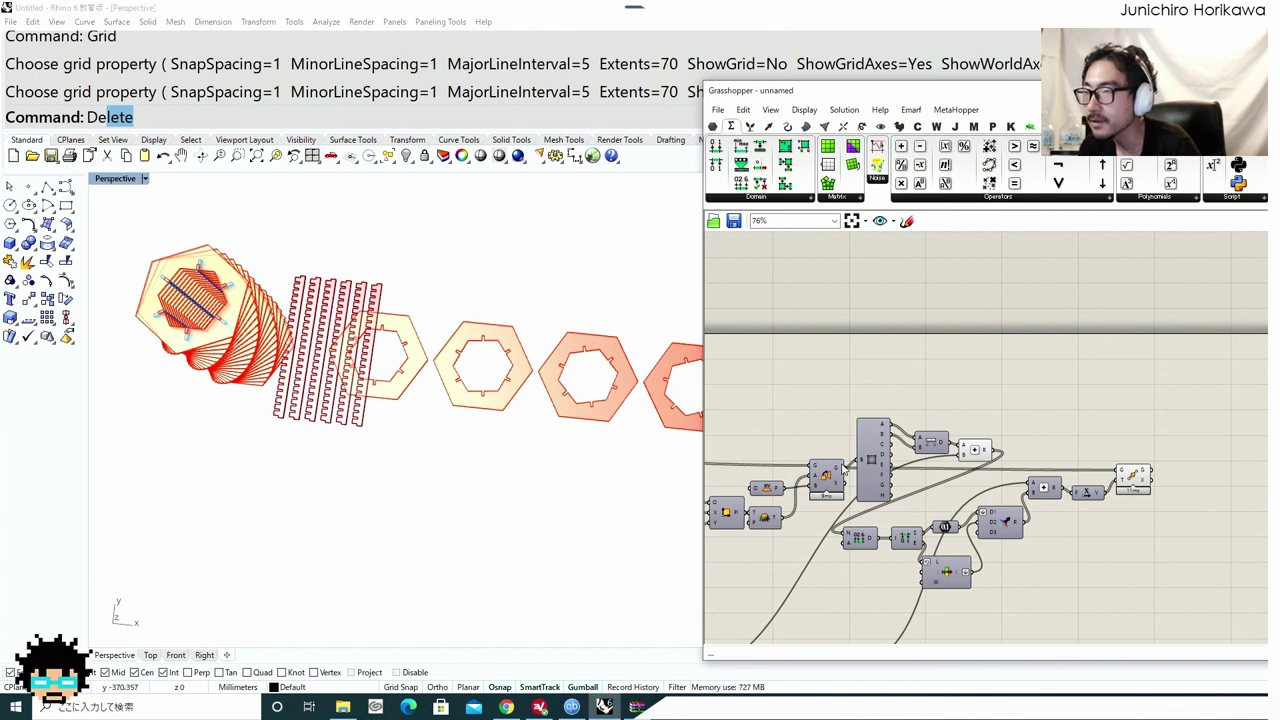
pyautogui.scroll(7, 845, 460)
pyautogui.click(1048, 398)
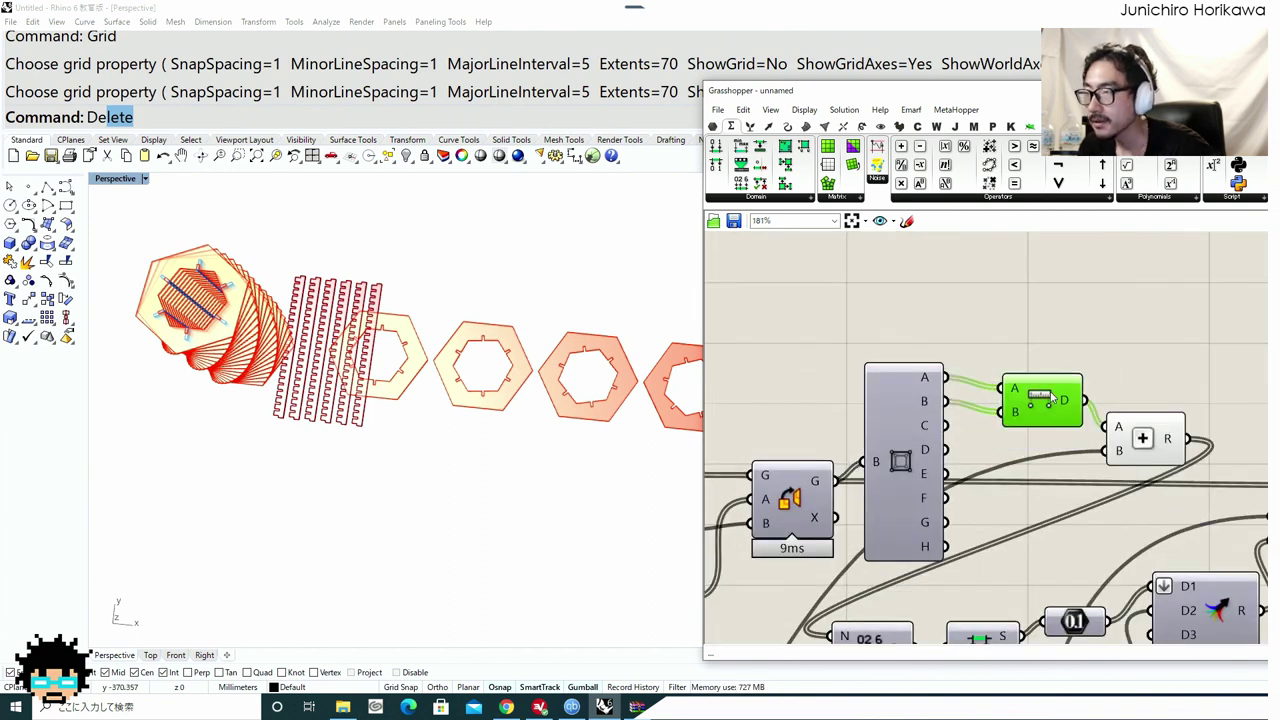
pyautogui.moveTo(1050, 393); pyautogui.dragTo(1032, 449)
pyautogui.hotkey('ctrl', 'c')
pyautogui.hotkey('ctrl', 'v')
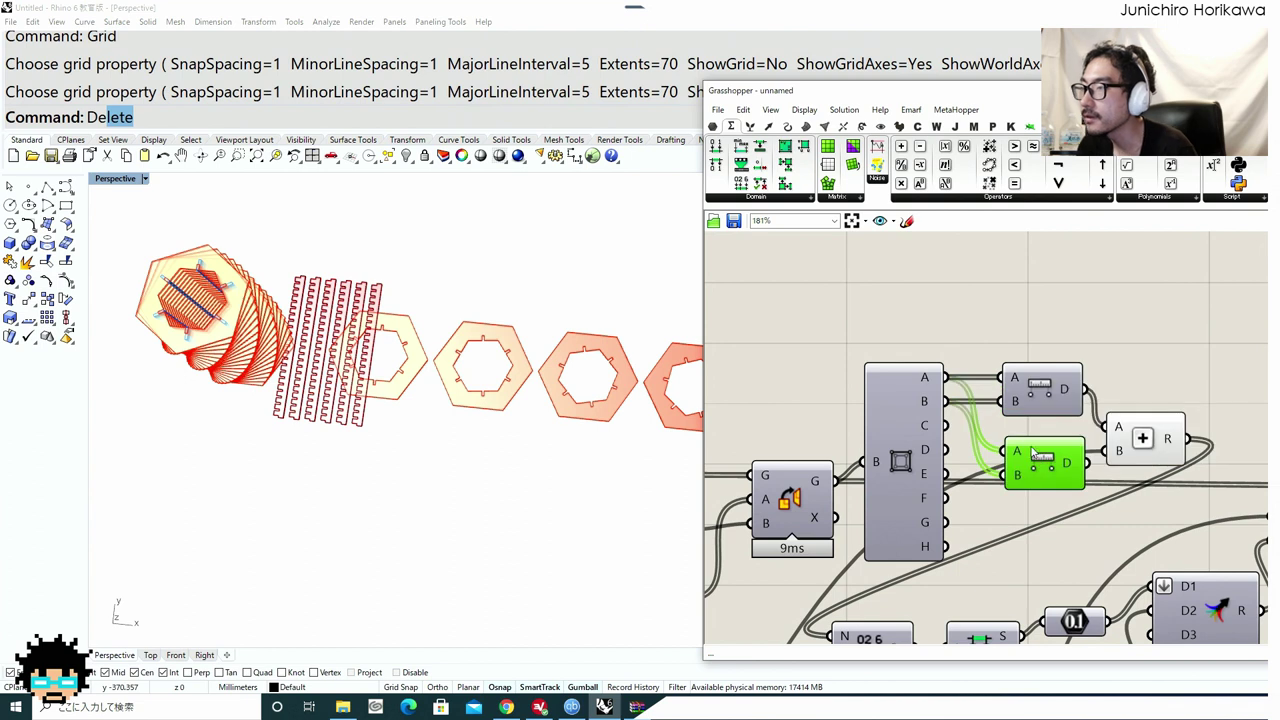
# Make the copied Distance measure between Box Corners A and D, and place it after the joint pieces' spacing Addition.
pyautogui.scroll(1, 925, 386)
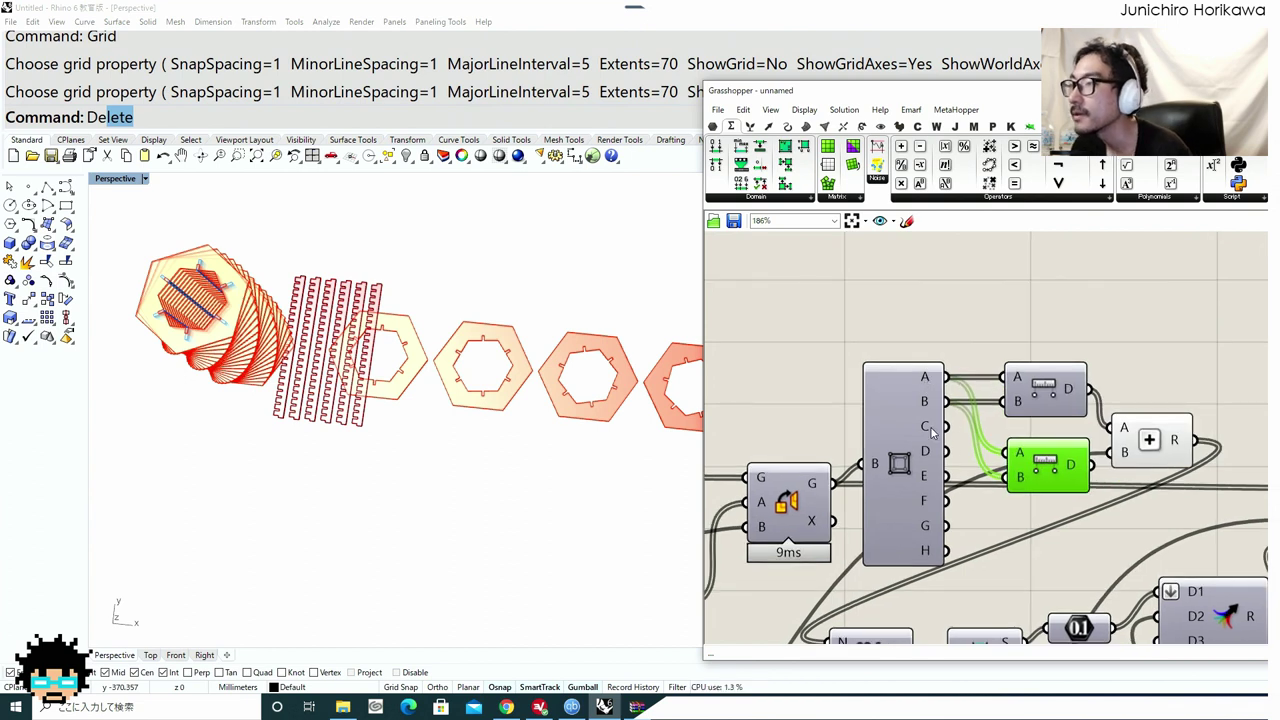
pyautogui.moveTo(931, 428)
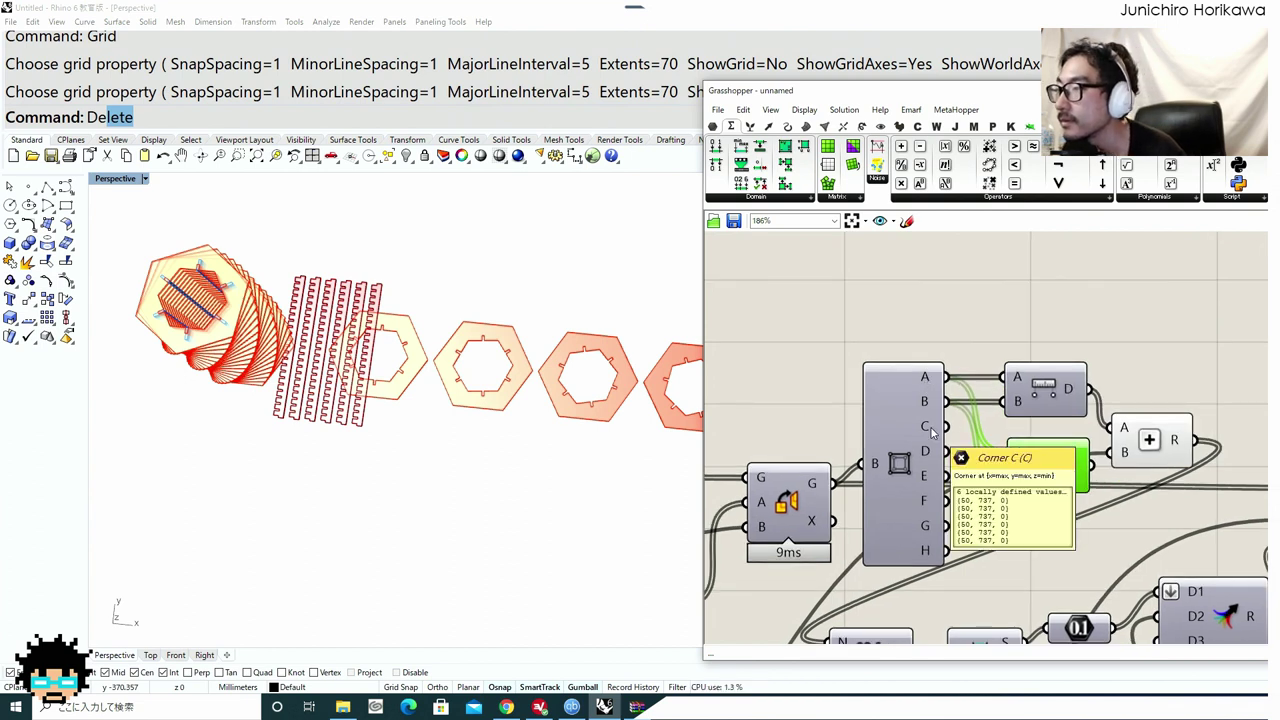
pyautogui.moveTo(936, 479)
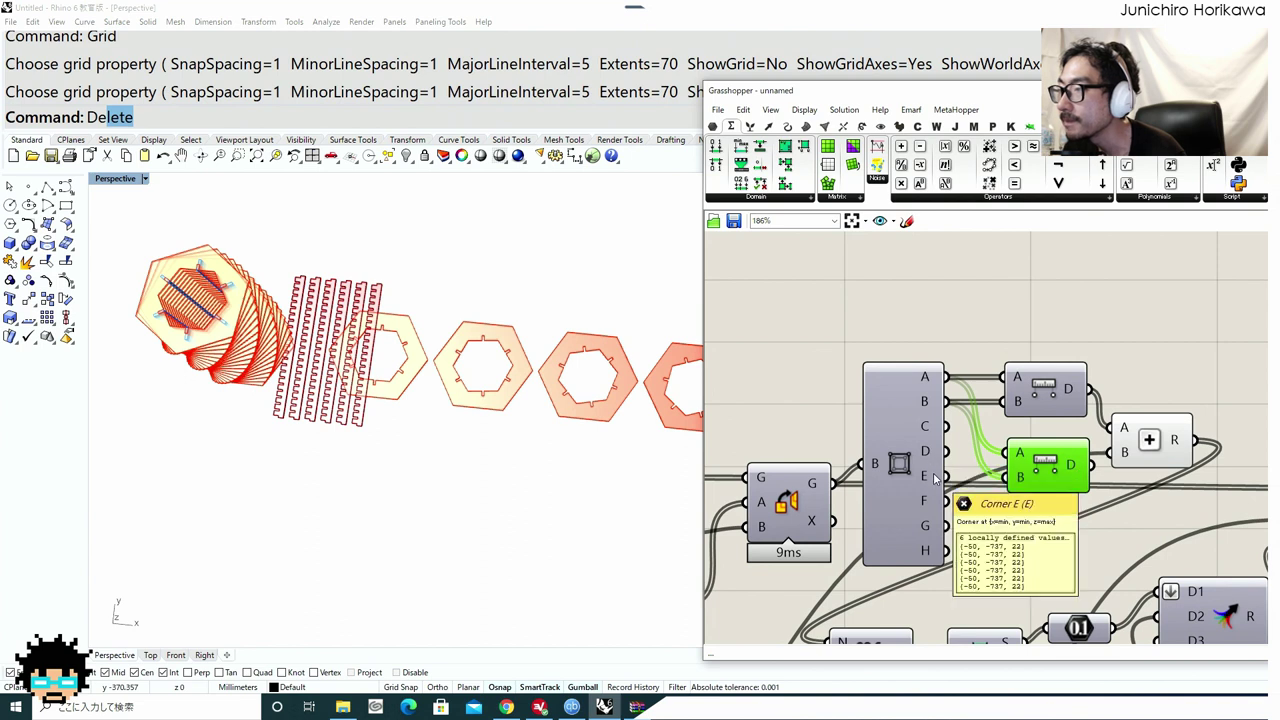
pyautogui.moveTo(931, 504)
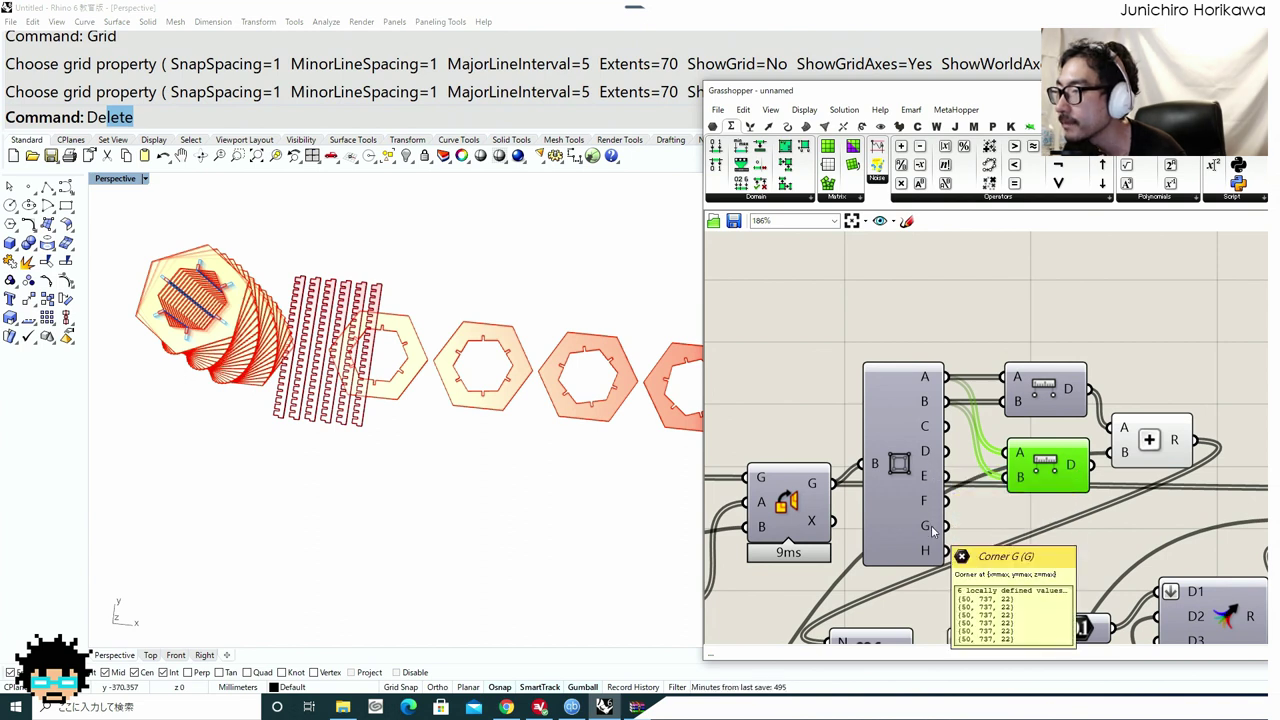
pyautogui.moveTo(930, 542)
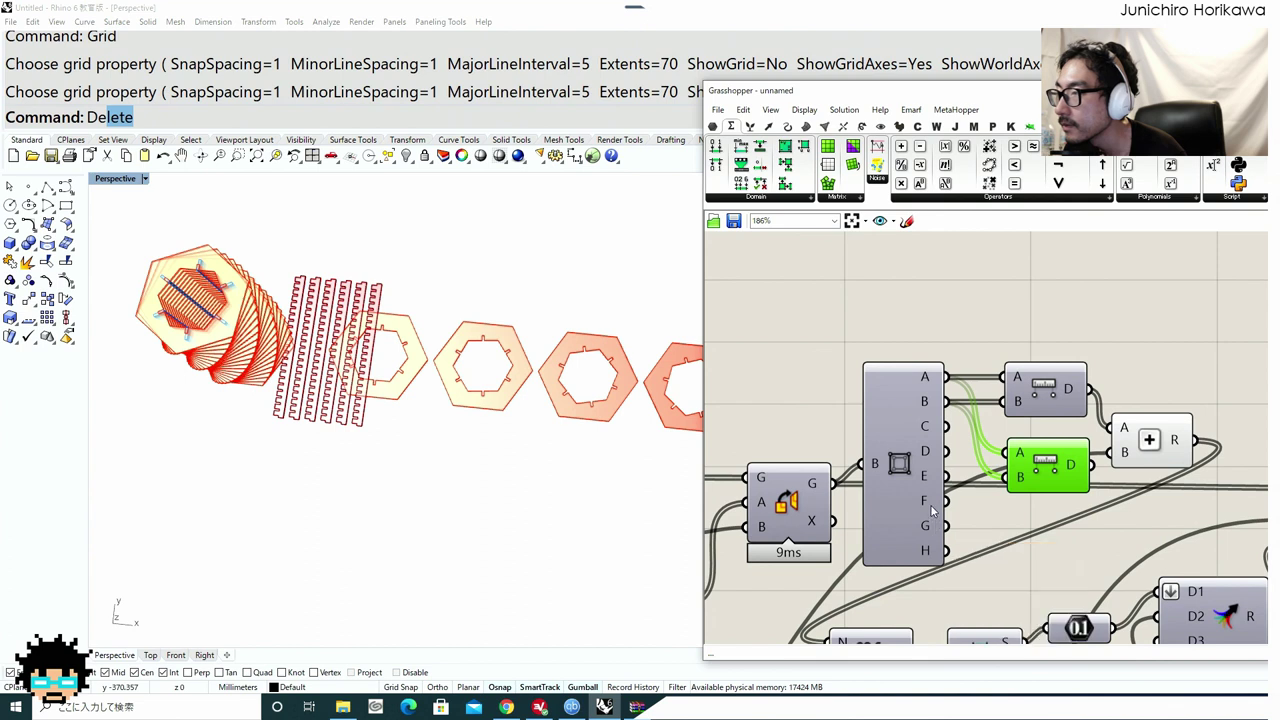
pyautogui.moveTo(931, 480)
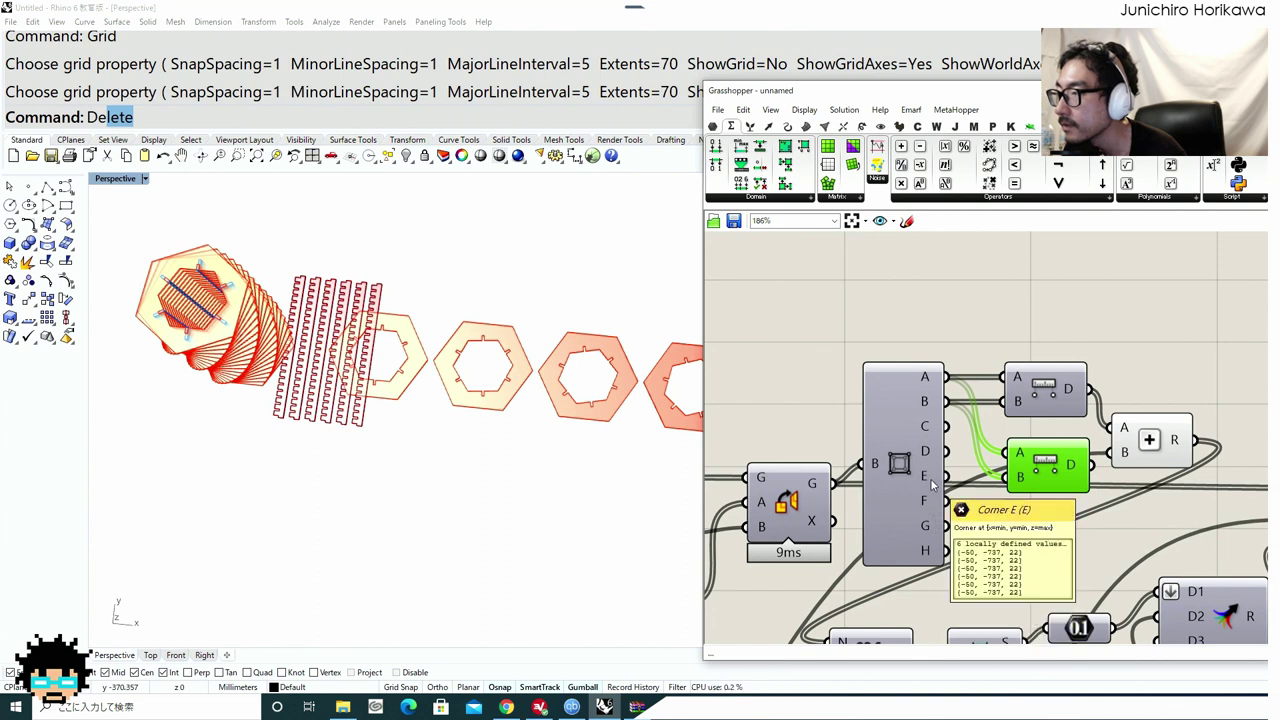
pyautogui.moveTo(928, 457)
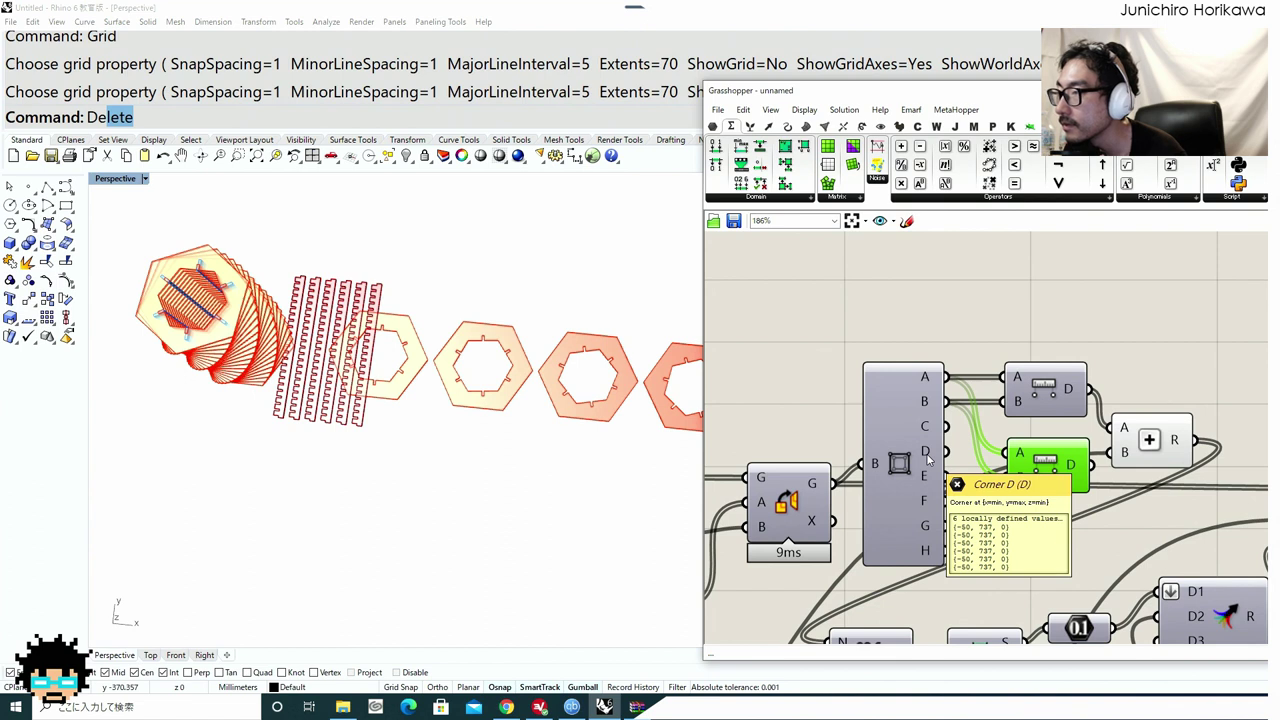
pyautogui.scroll(-5, 928, 458)
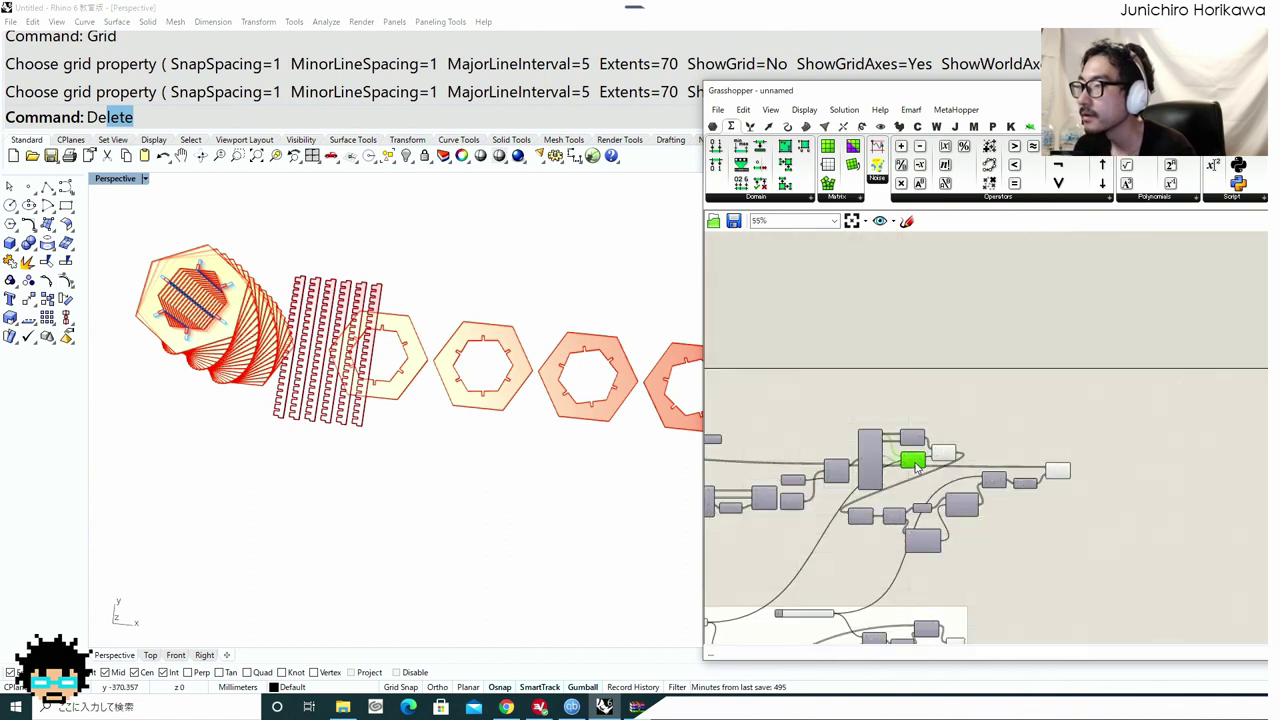
pyautogui.moveTo(916, 467); pyautogui.dragTo(994, 445)
pyautogui.scroll(2, 1020, 455)
# Add a Unit Y component and connect the copied Distance's output to its factor.
pyautogui.doubleClick(1065, 424)
pyautogui.write('y')
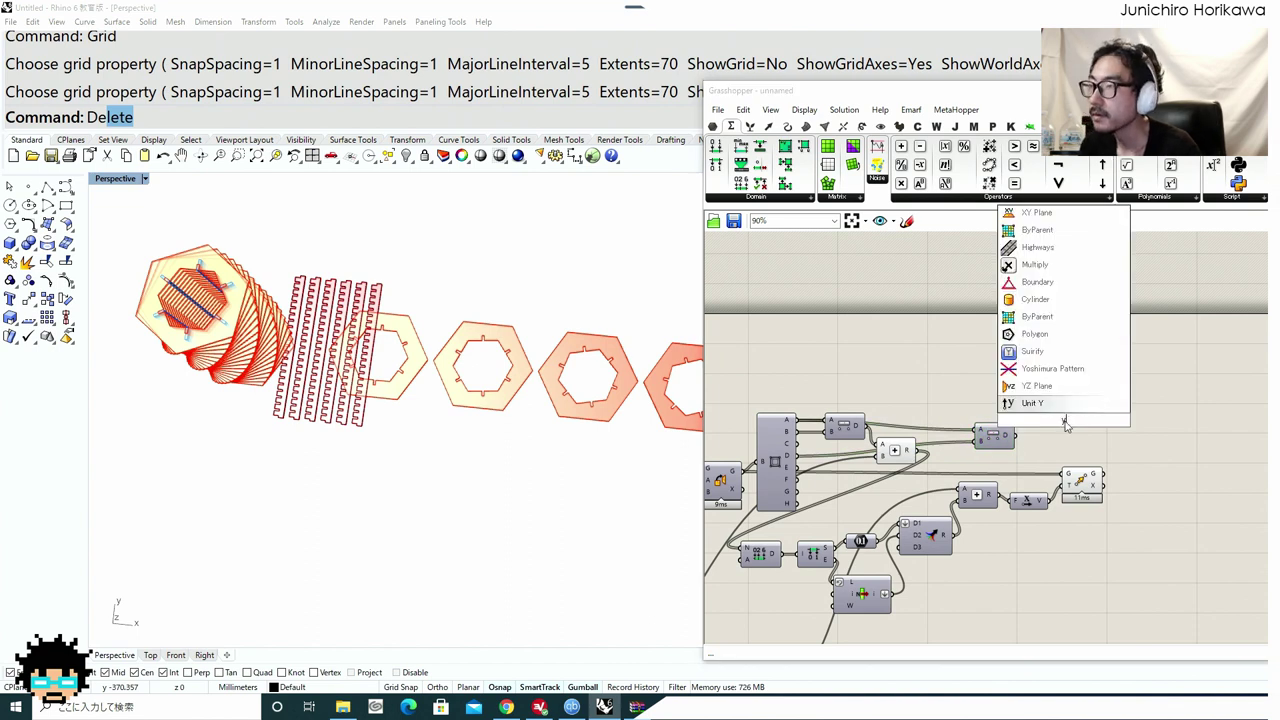
pyautogui.click(1048, 405)
pyautogui.scroll(1, 1008, 449)
pyautogui.moveTo(1048, 420); pyautogui.dragTo(1050, 420)
pyautogui.moveTo(1007, 440); pyautogui.dragTo(1048, 429)
# Add an Addition component that sums the Unit Y and Unit X vectors, and connect the result to the Move's translation.
pyautogui.moveTo(1098, 487); pyautogui.dragTo(1143, 487)
pyautogui.doubleClick(1107, 434)
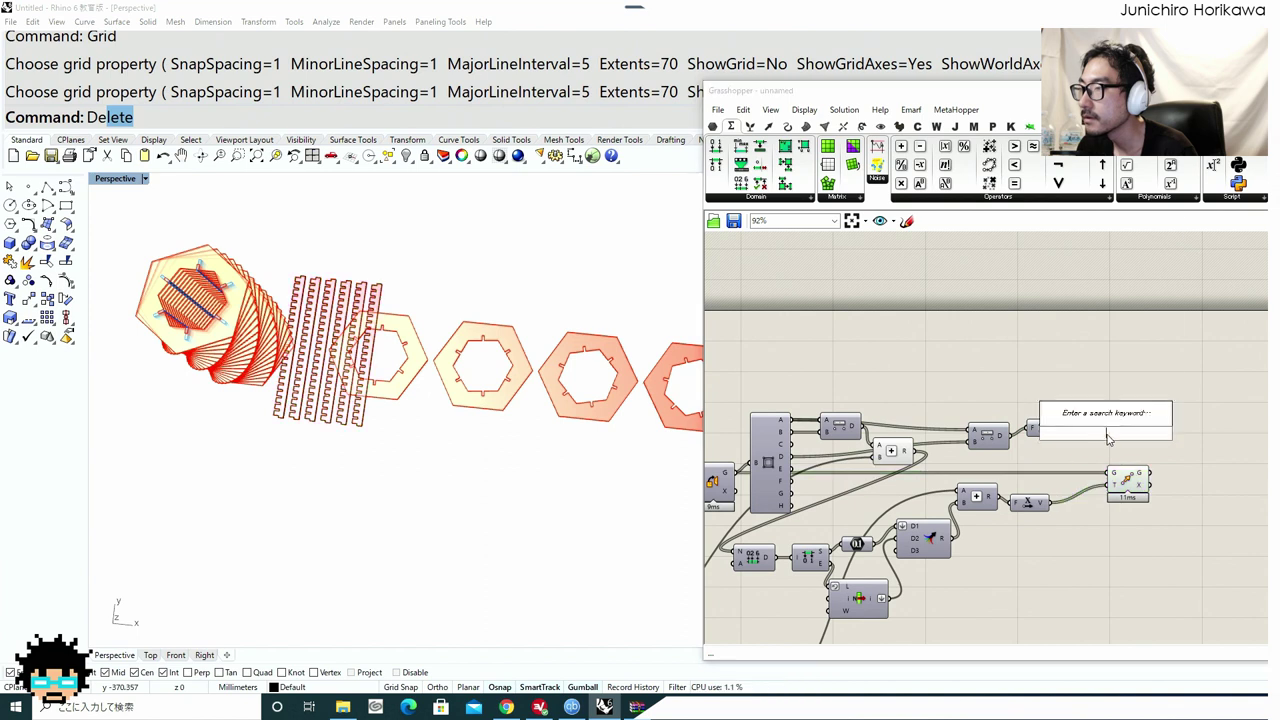
pyautogui.write('add')
pyautogui.click(1076, 382)
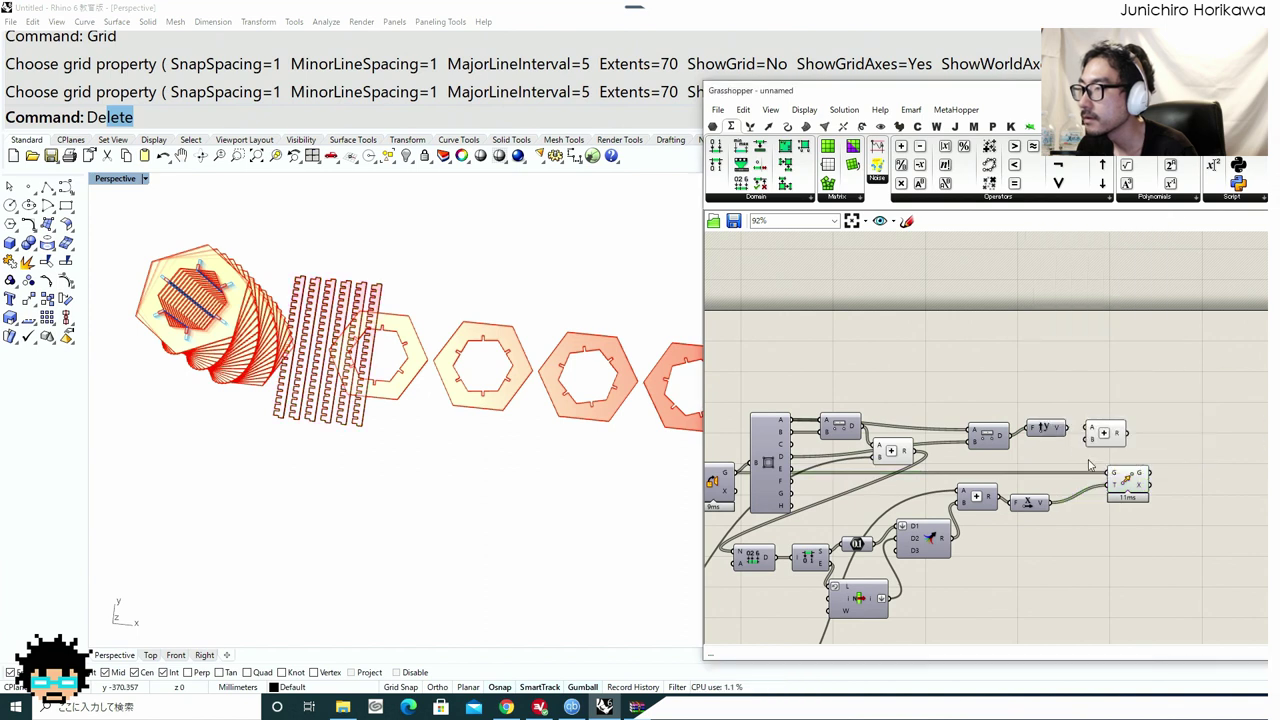
pyautogui.moveTo(1051, 503); pyautogui.dragTo(1093, 500)
pyautogui.scroll(1, 1090, 490)
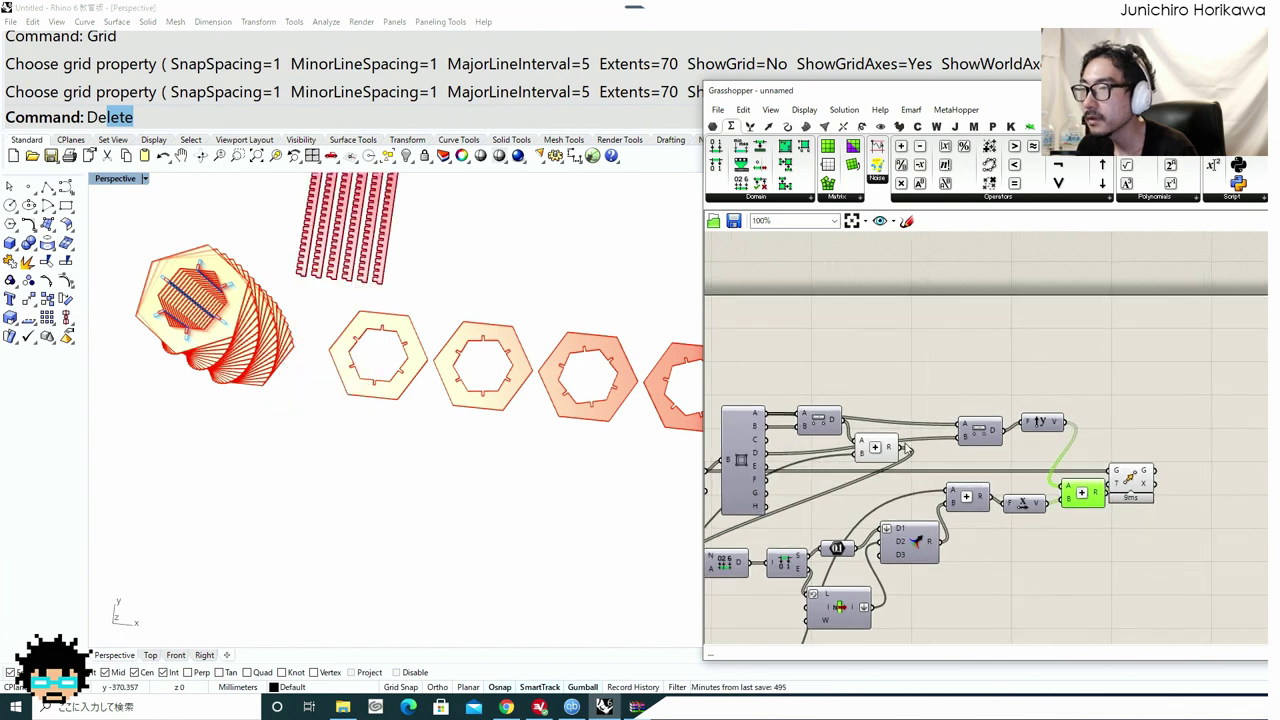
# Turn off the preview of the joint pieces' Distance, Addition, Merge and unit vector components, leaving the final Move visible.
pyautogui.scroll(-5, 490, 445)
pyautogui.moveTo(437, 491); pyautogui.dragTo(312, 440, button='right')
pyautogui.scroll(4, 252, 382)
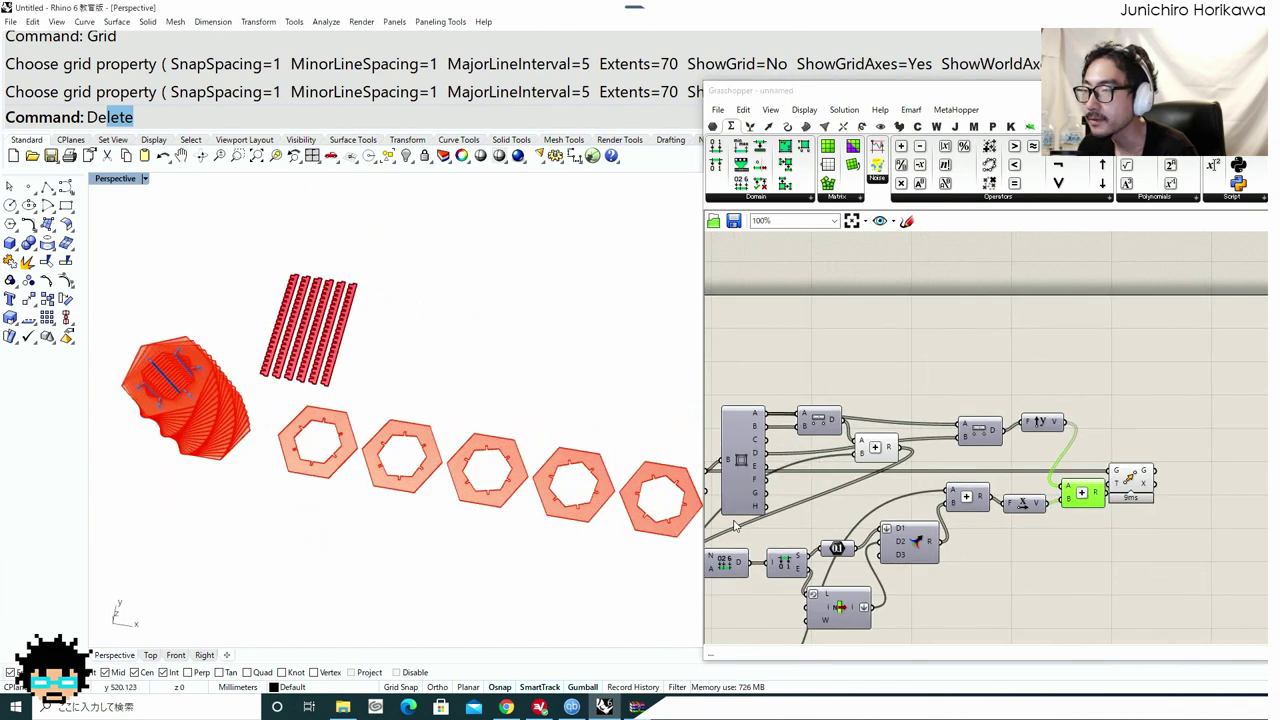
pyautogui.moveTo(1094, 590); pyautogui.dragTo(829, 392)
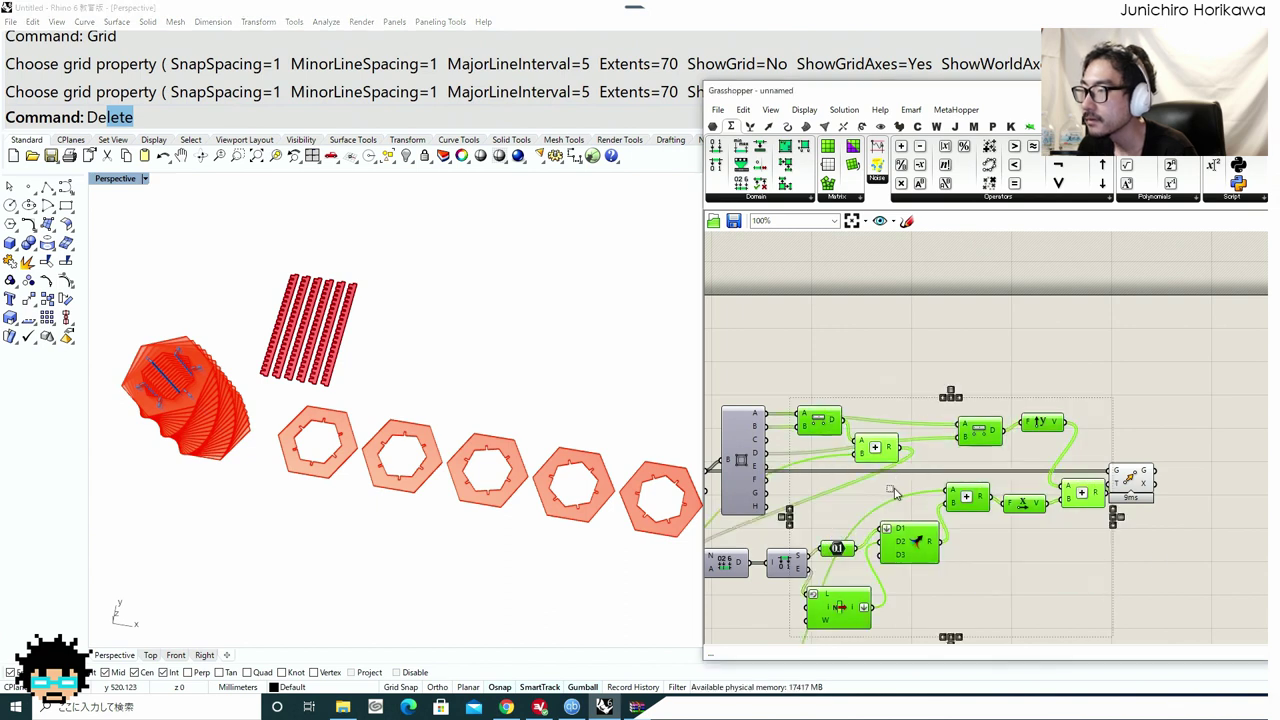
pyautogui.middleClick(892, 488)
pyautogui.click(941, 443)
pyautogui.click(936, 446)
pyautogui.scroll(-6, 936, 450)
pyautogui.moveTo(936, 450); pyautogui.dragTo(1134, 424, button='right')
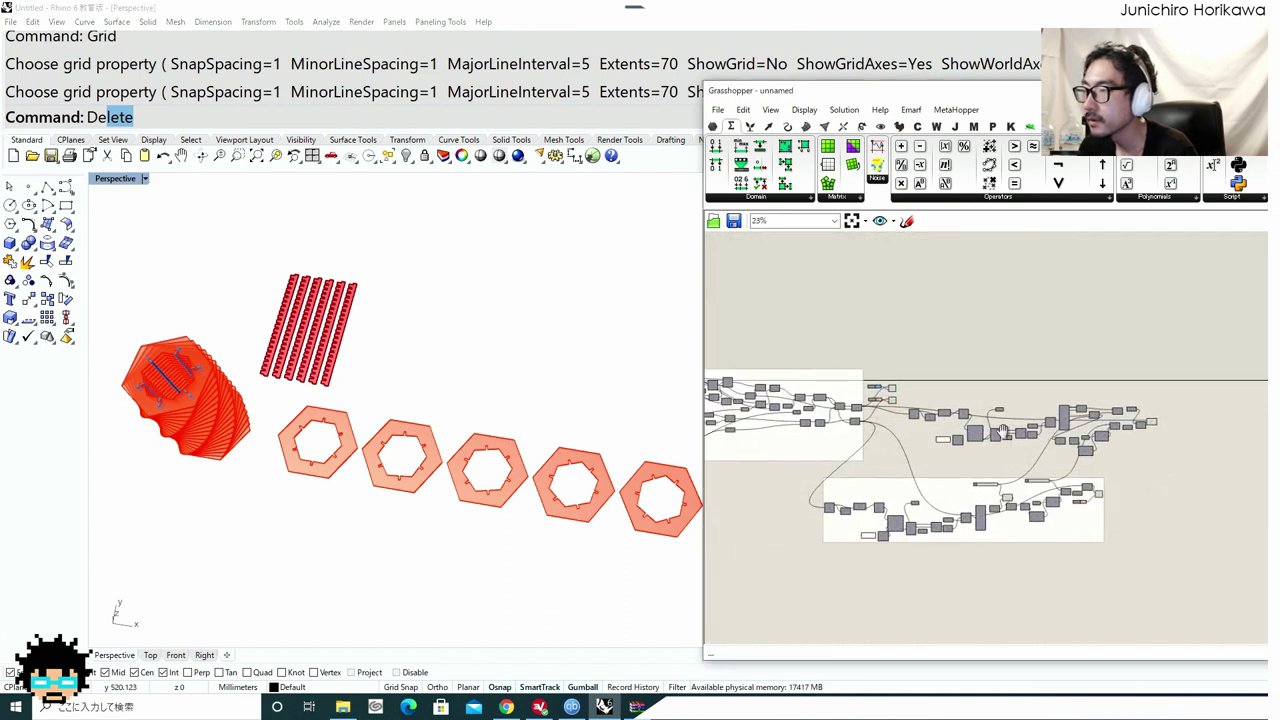
# Duplicate the blue Swatch with its Custom Preview and place the copies beside the joint pieces' final Move component.
pyautogui.scroll(2, 996, 426)
pyautogui.scroll(4, 868, 388)
pyautogui.moveTo(877, 373); pyautogui.dragTo(776, 335)
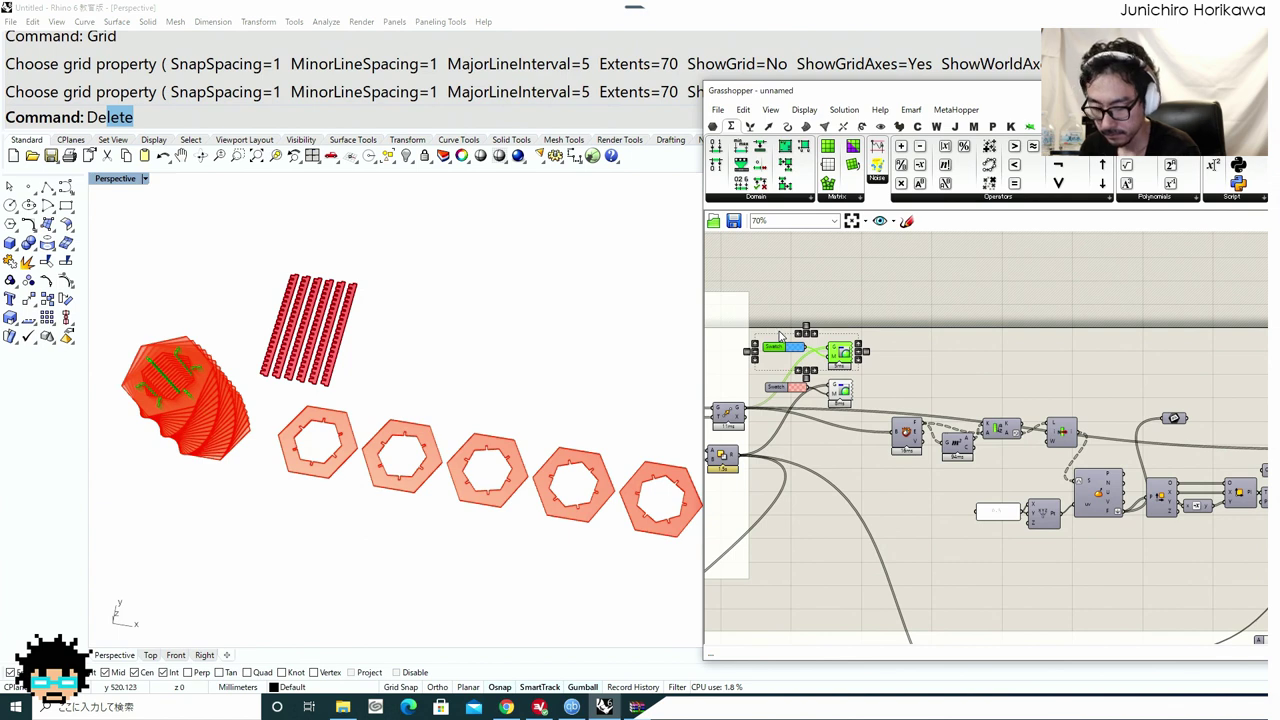
pyautogui.hotkey('ctrl', 'c')
pyautogui.hotkey('ctrl', 'v')
pyautogui.scroll(-5, 850, 355)
pyautogui.moveTo(850, 355); pyautogui.dragTo(1151, 402)
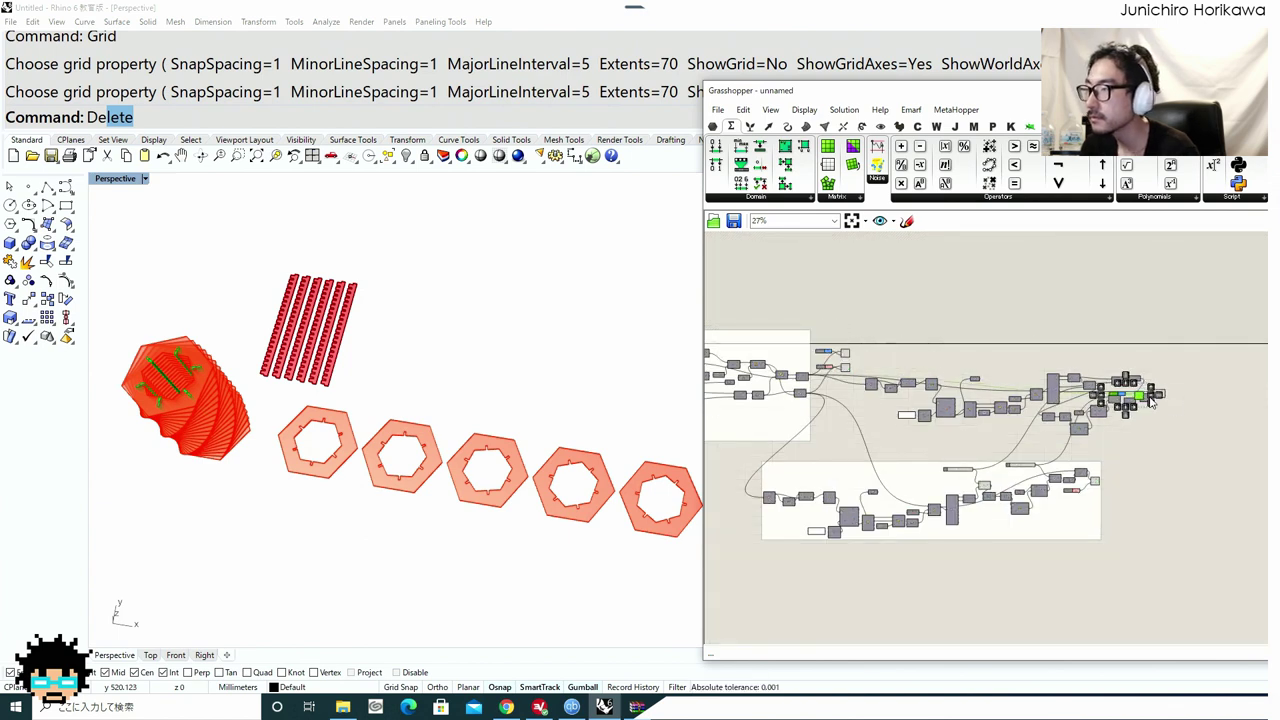
pyautogui.scroll(10, 1150, 400)
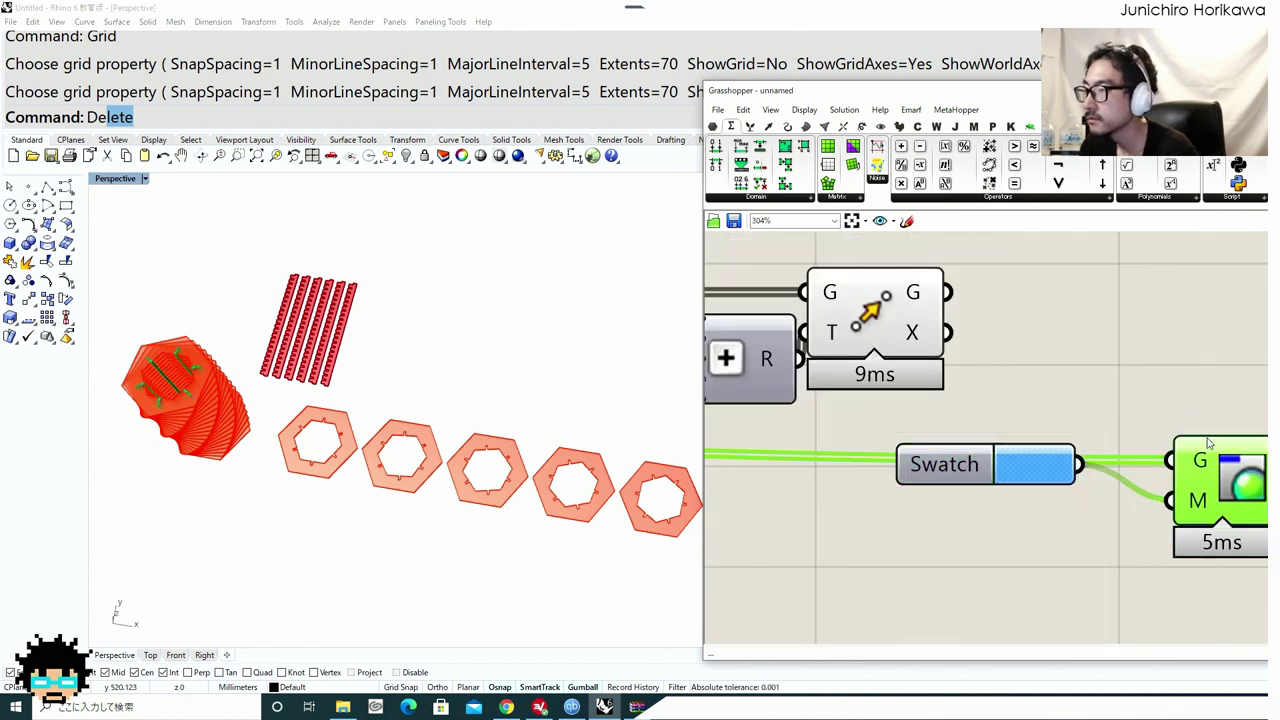
# Connect the final Move's geometry to the copied Custom Preview and turn off the Move component's own preview.
pyautogui.moveTo(1208, 443); pyautogui.dragTo(1123, 316)
pyautogui.moveTo(947, 292); pyautogui.dragTo(1086, 333)
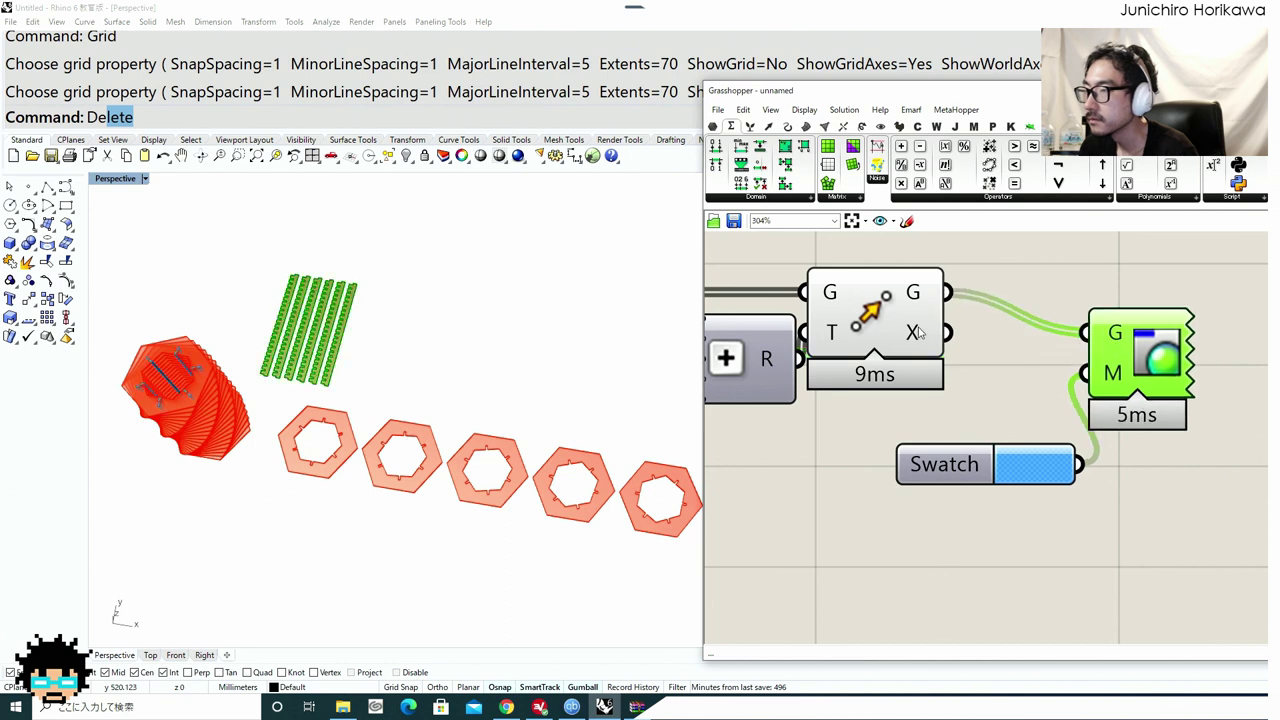
pyautogui.middleClick(966, 336)
pyautogui.click(884, 338)
pyautogui.moveTo(892, 335); pyautogui.dragTo(908, 335)
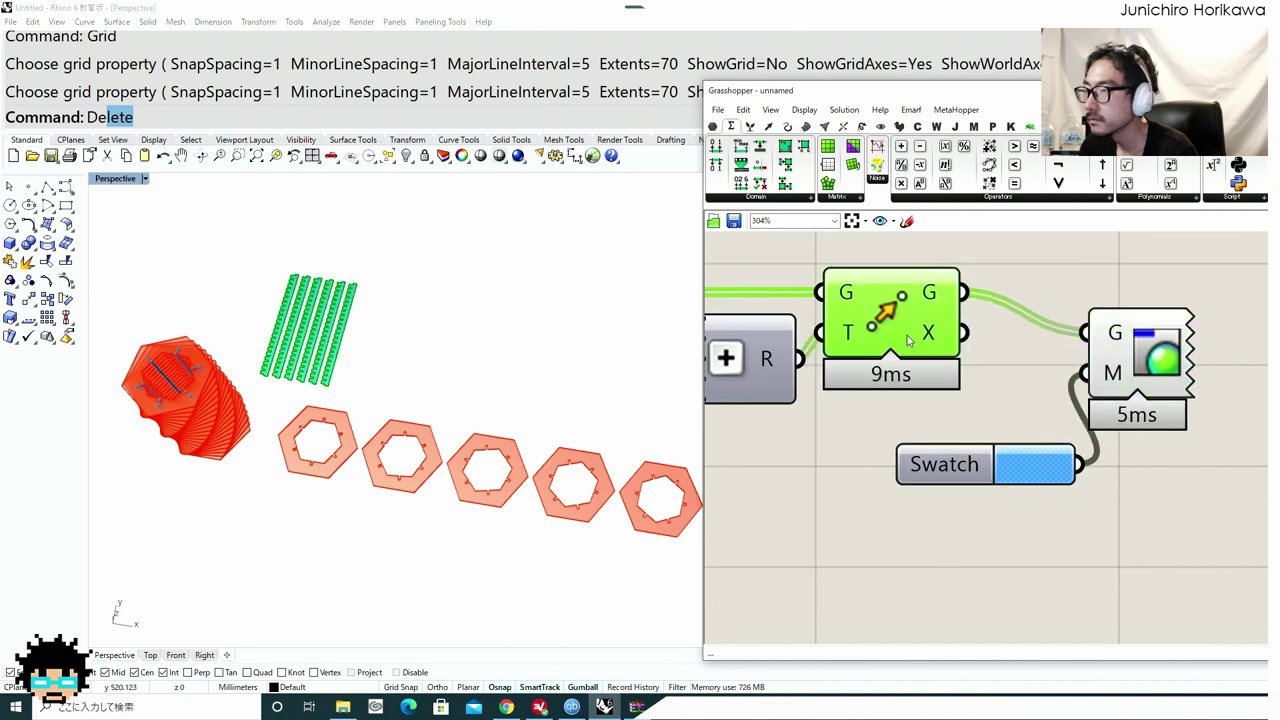
pyautogui.middleClick(907, 335)
pyautogui.click(949, 292)
# Group all the components that lay out the joint pieces, from the first orientation components to the final Move.
pyautogui.scroll(-8, 935, 455)
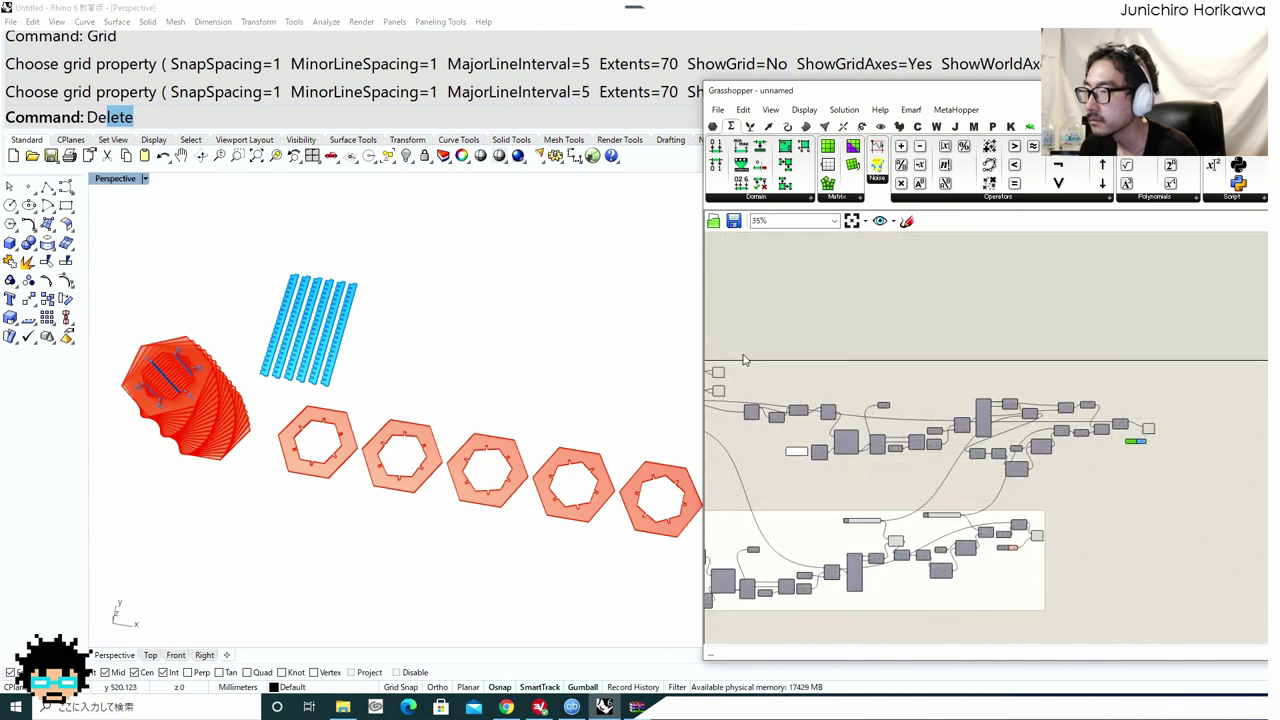
pyautogui.moveTo(743, 360); pyautogui.dragTo(1135, 503)
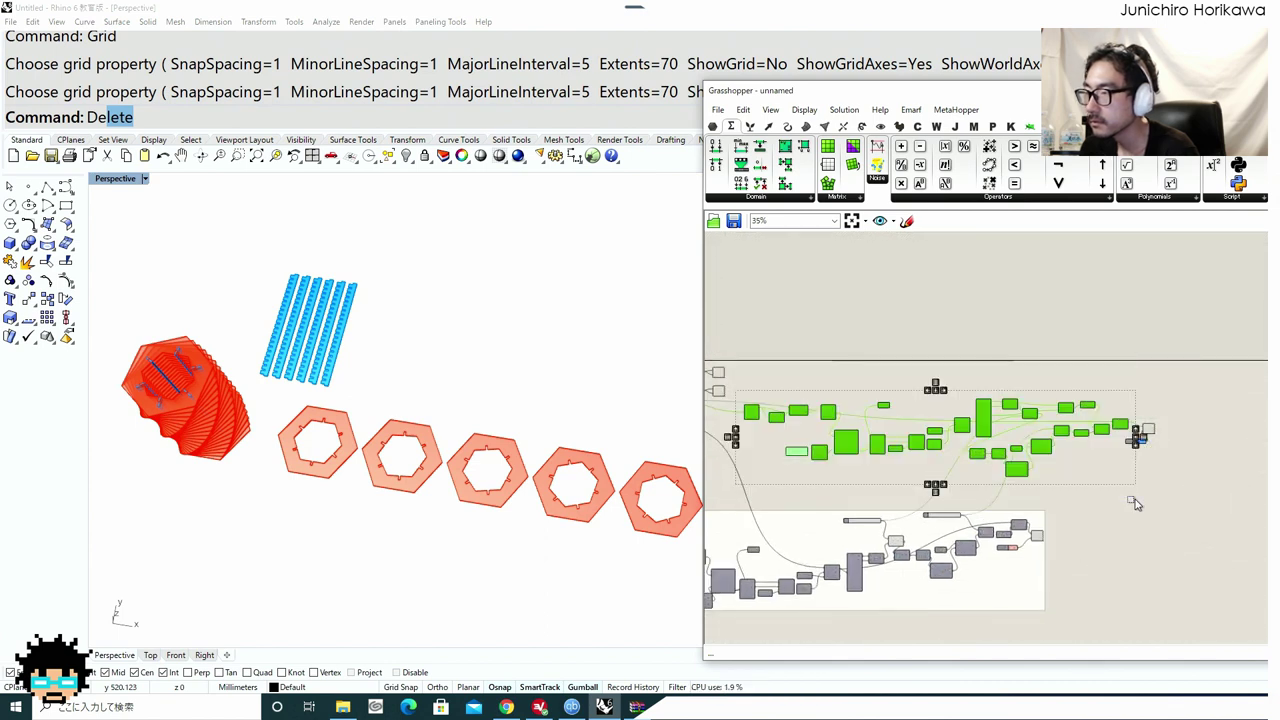
pyautogui.hotkey('ctrl', 'g')
pyautogui.click(1132, 499)
# Set the Steps slider to 15.
pyautogui.moveTo(1002, 465); pyautogui.dragTo(1177, 473, button='right')
pyautogui.moveTo(836, 461); pyautogui.dragTo(933, 462, button='right')
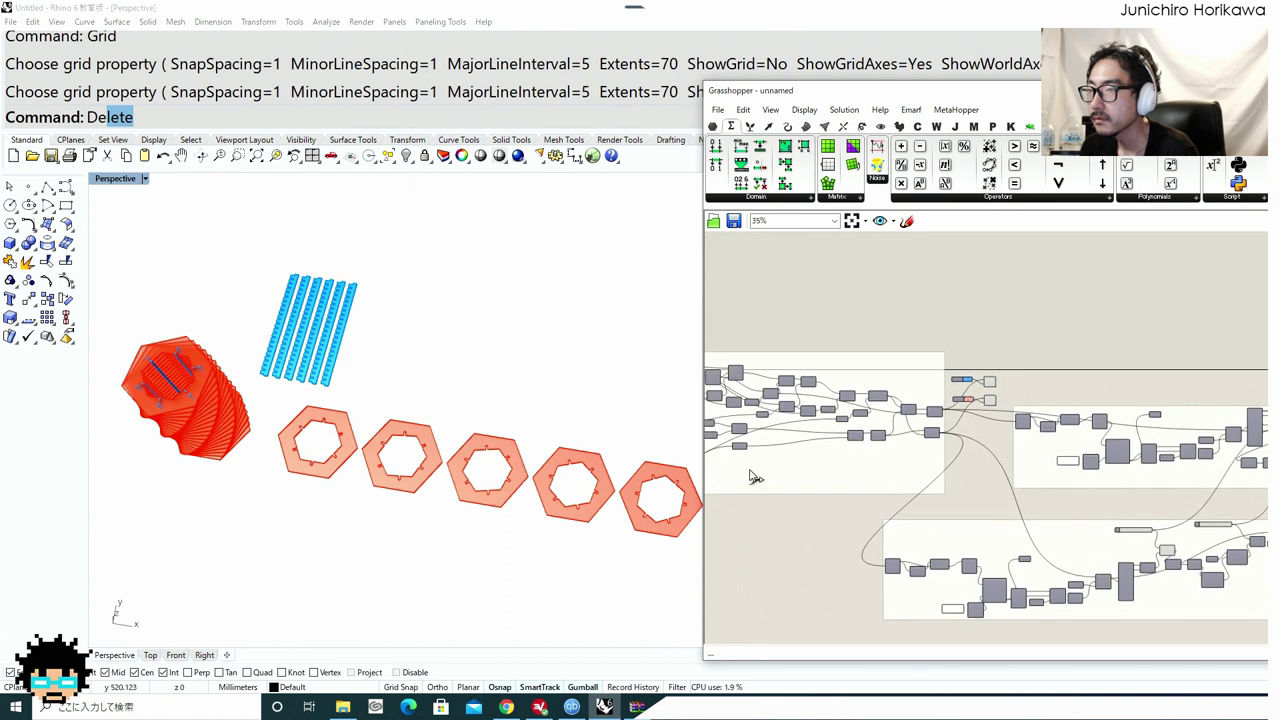
pyautogui.moveTo(470, 392); pyautogui.dragTo(440, 455, button='right')
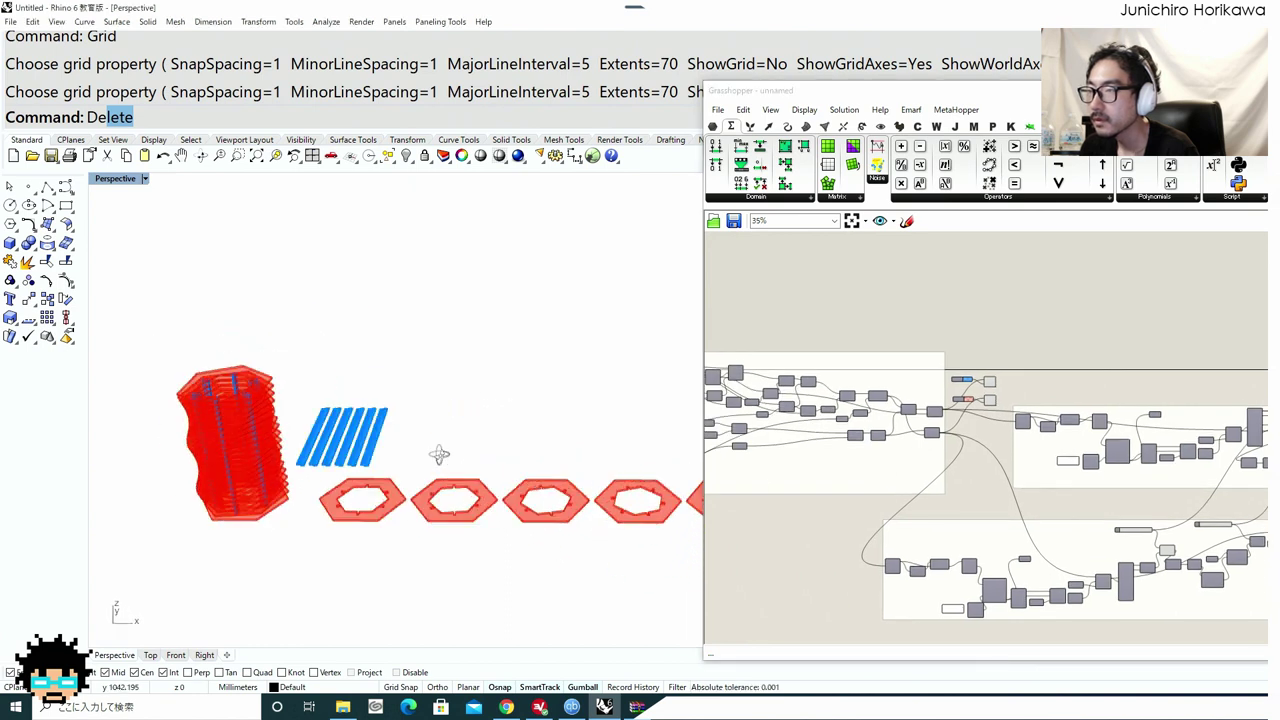
pyautogui.moveTo(885, 474); pyautogui.dragTo(1037, 482, button='right')
pyautogui.scroll(-5, 1037, 482)
pyautogui.scroll(7, 910, 457)
pyautogui.moveTo(910, 457); pyautogui.dragTo(880, 538, button='right')
pyautogui.scroll(5, 948, 460)
pyautogui.scroll(-3, 951, 480)
pyautogui.scroll(3, 909, 412)
pyautogui.doubleClick(878, 466)
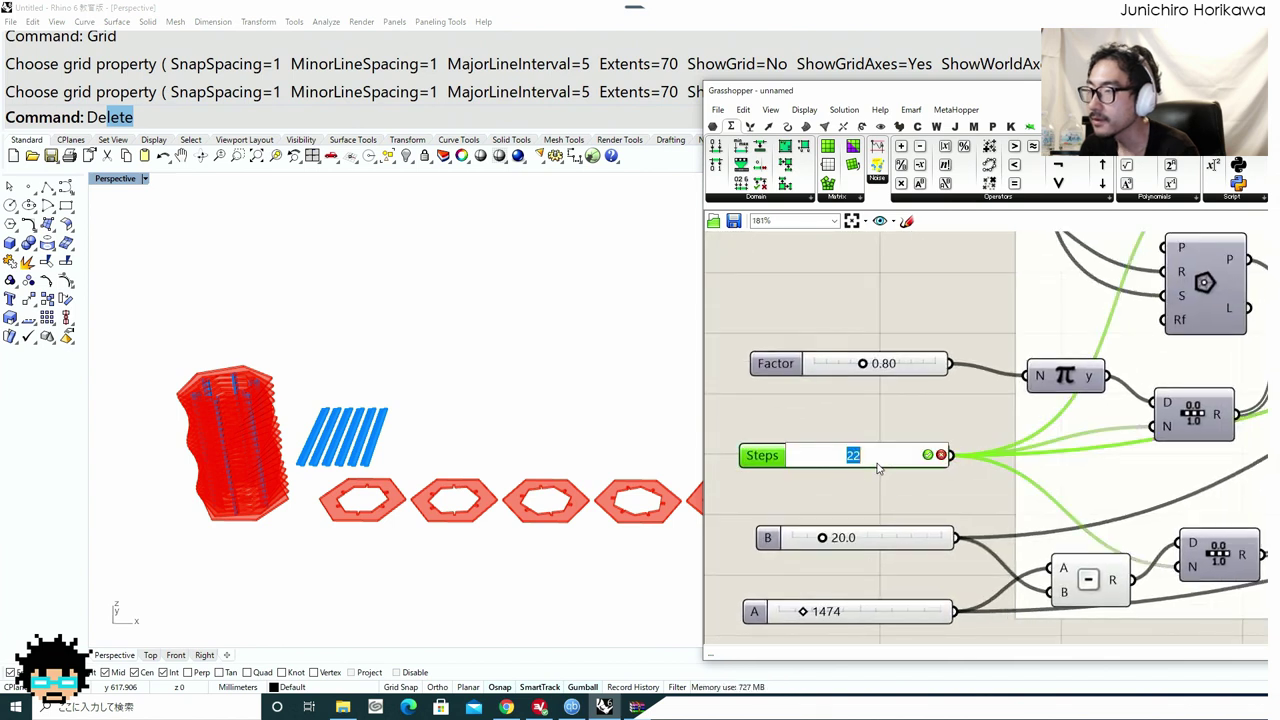
pyautogui.press('Return')
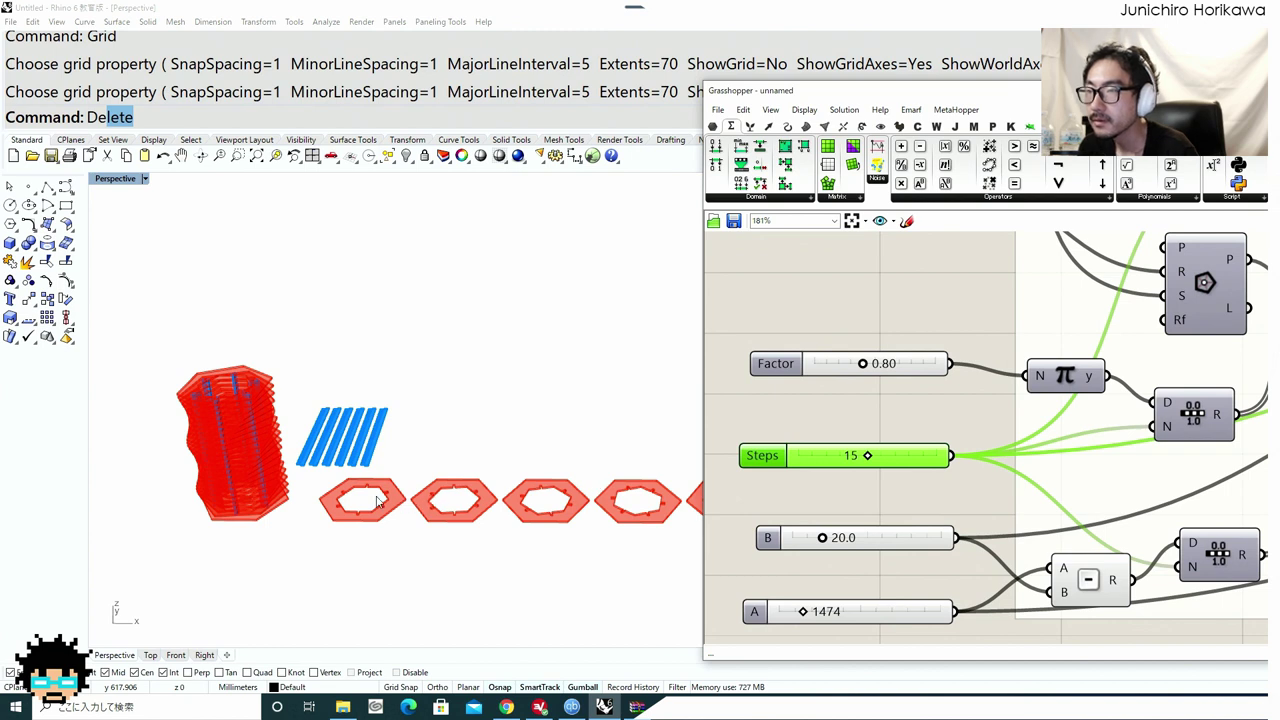
# Examine the tower from several angles, checking how the slabs and vertical joint pieces fit together.
pyautogui.moveTo(355, 504); pyautogui.dragTo(418, 452, button='right')
pyautogui.scroll(5, 350, 495)
pyautogui.scroll(-12, 350, 498)
pyautogui.scroll(5, 284, 486)
pyautogui.scroll(4, 266, 489)
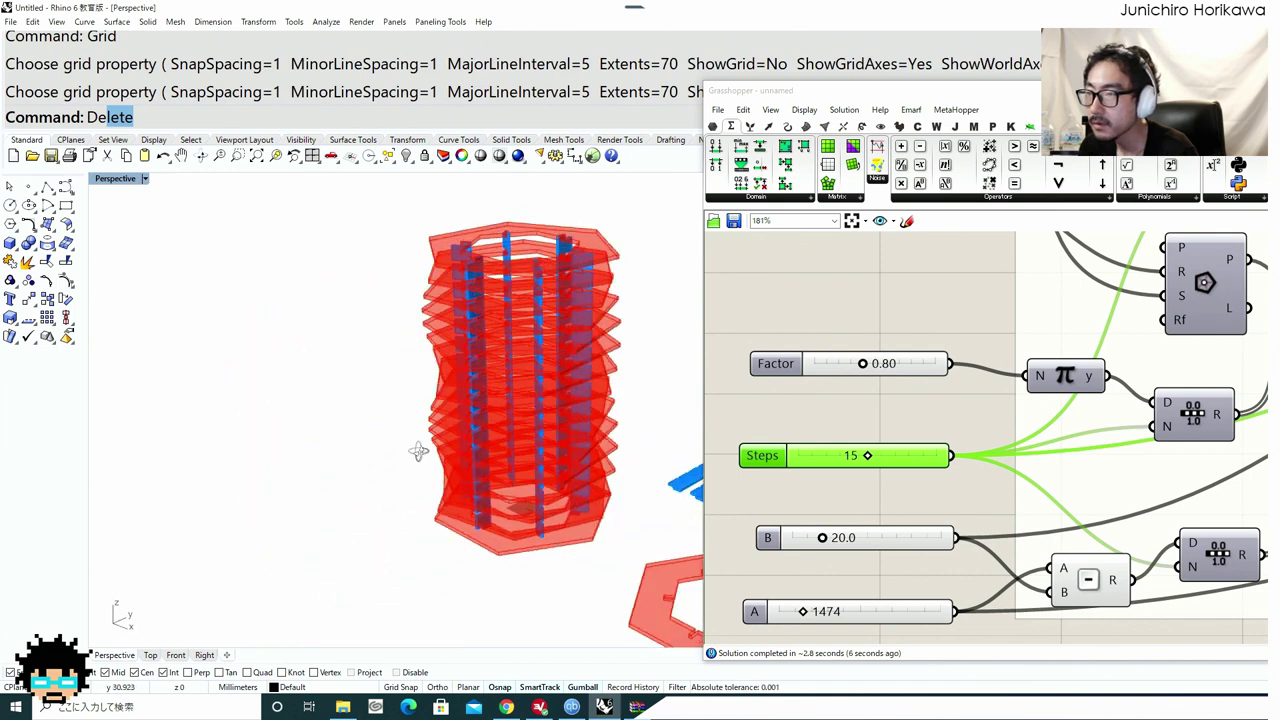
pyautogui.scroll(4, 421, 456)
pyautogui.keyDown('shift'); pyautogui.moveTo(581, 433); pyautogui.dragTo(515, 457, button='right'); pyautogui.keyUp('shift')
pyautogui.scroll(-1, 838, 428)
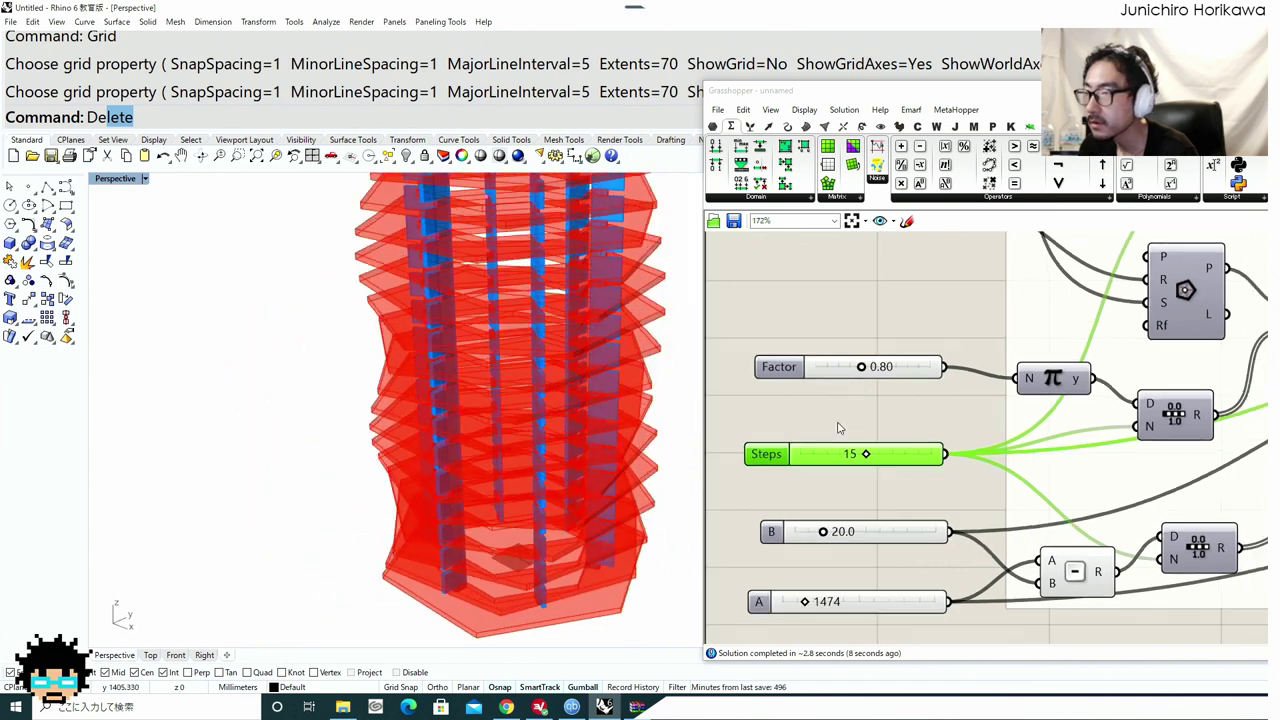
pyautogui.moveTo(578, 408); pyautogui.dragTo(574, 453, button='right')
pyautogui.scroll(-4, 574, 451)
pyautogui.keyDown('shift'); pyautogui.moveTo(648, 476); pyautogui.dragTo(614, 554, button='right'); pyautogui.keyUp('shift')
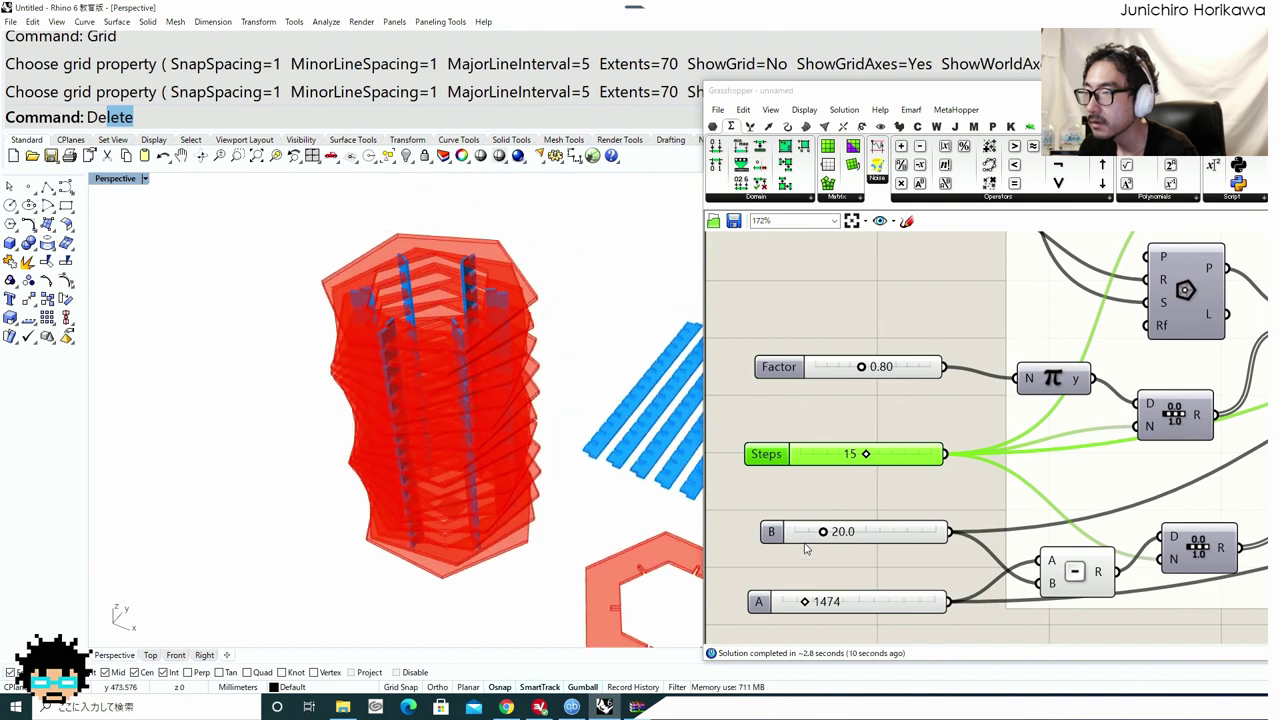
# Try a value of 19 on the B slider and restore it to 20.
pyautogui.doubleClick(876, 540)
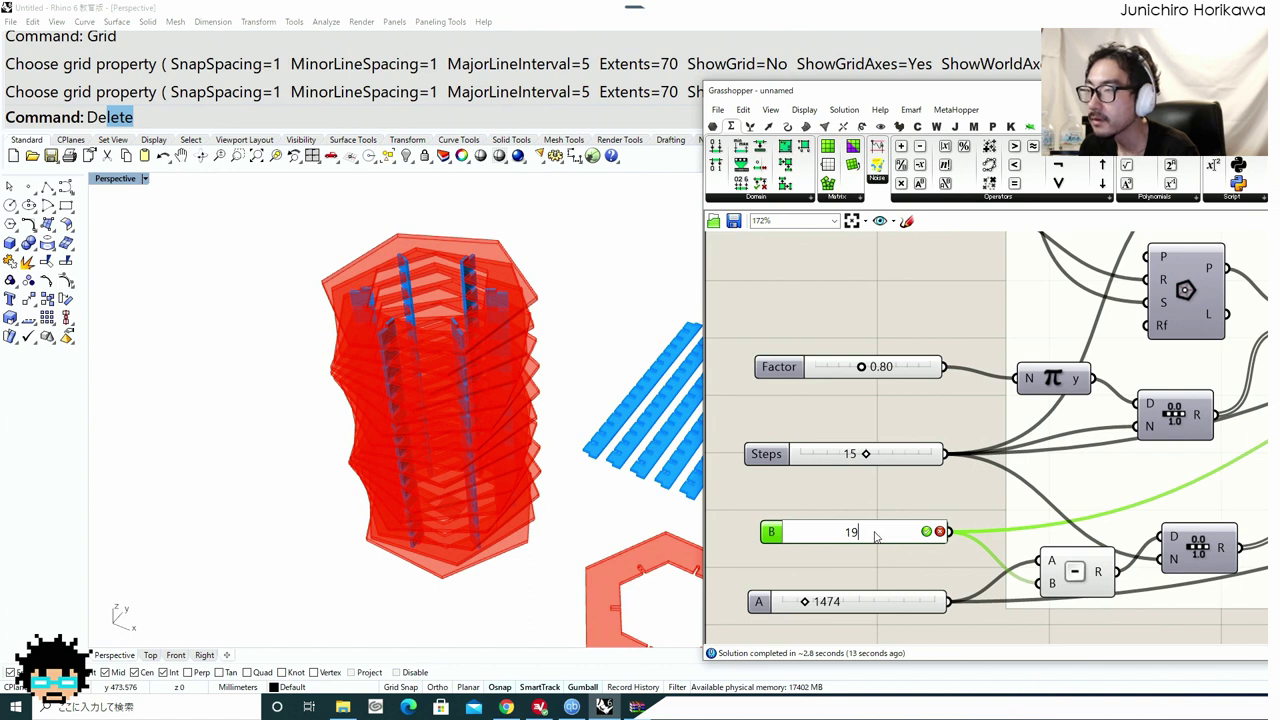
pyautogui.press('Return')
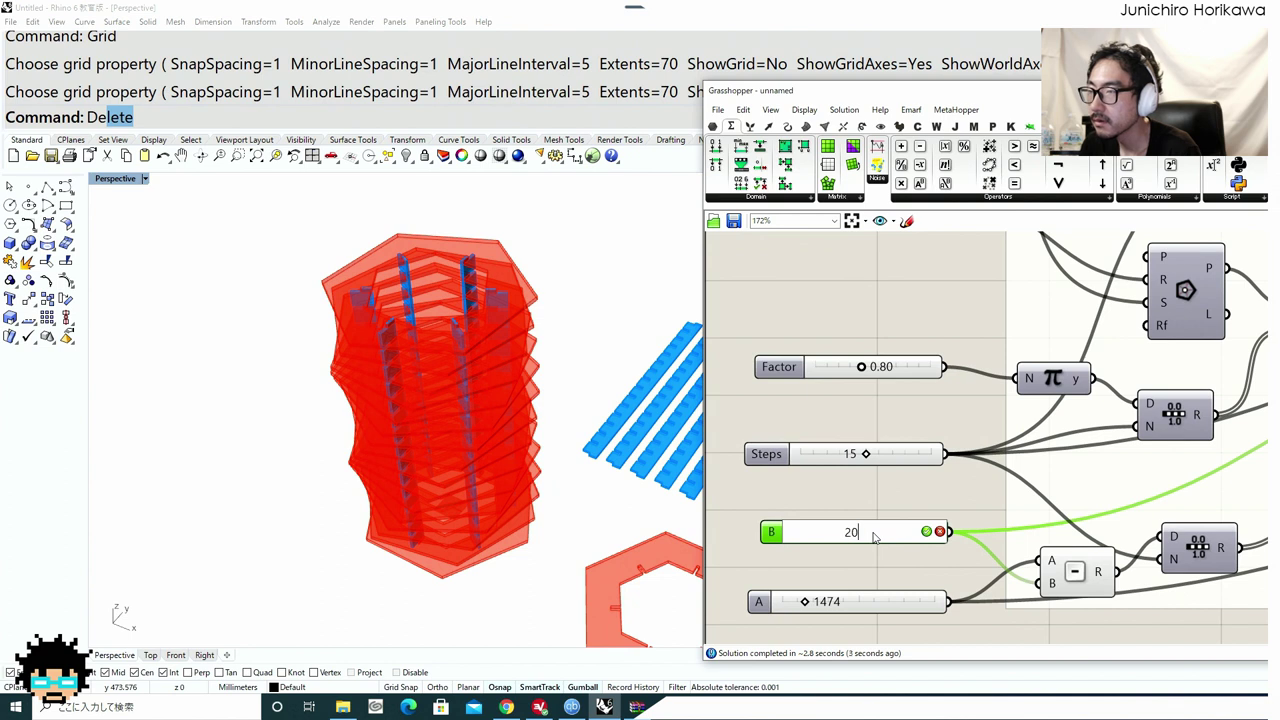
pyautogui.press('Return')
# Set the A slider to 2000 and inspect the taller tower with its laid-out joint pieces.
pyautogui.doubleClick(878, 603)
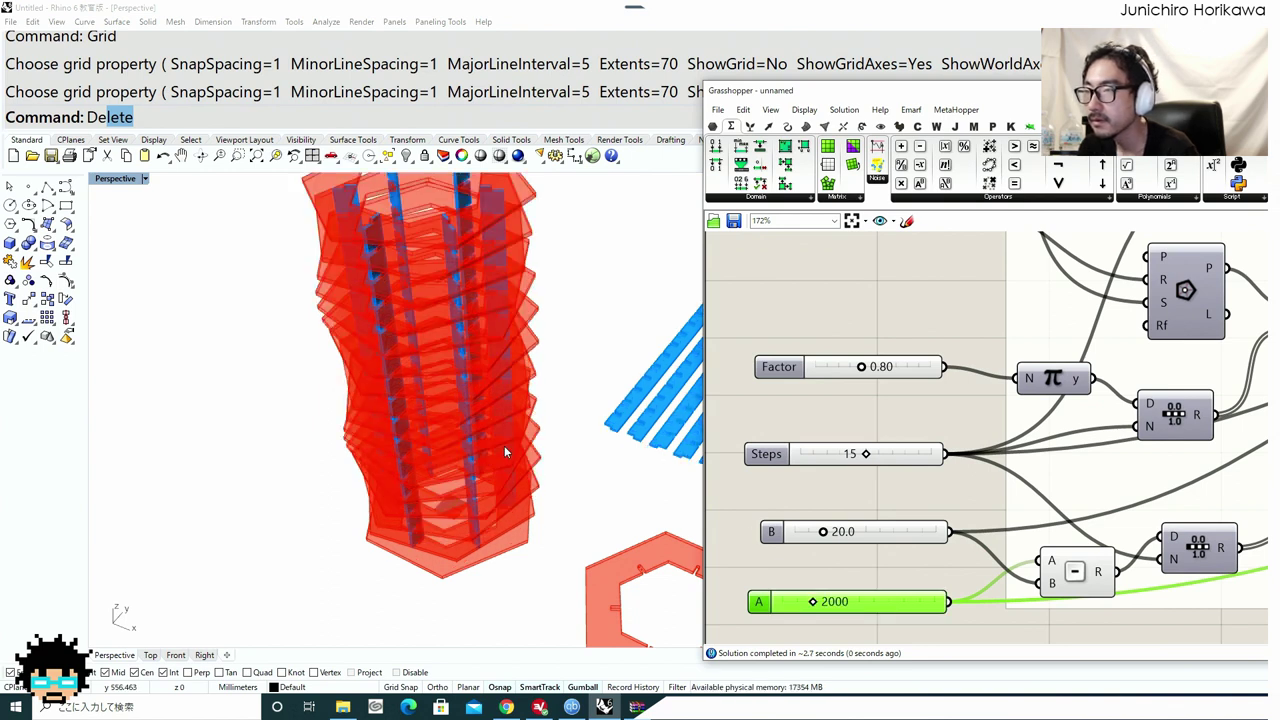
pyautogui.scroll(-8, 506, 450)
pyautogui.moveTo(505, 455); pyautogui.dragTo(595, 354, button='right')
pyautogui.scroll(5, 489, 420)
pyautogui.moveTo(489, 422); pyautogui.dragTo(457, 523, button='right')
pyautogui.scroll(-4, 883, 486)
# Set the Segments slider to 5 to make the tower's slabs pentagonal.
pyautogui.moveTo(883, 486); pyautogui.dragTo(888, 575, button='right')
pyautogui.scroll(6, 868, 400)
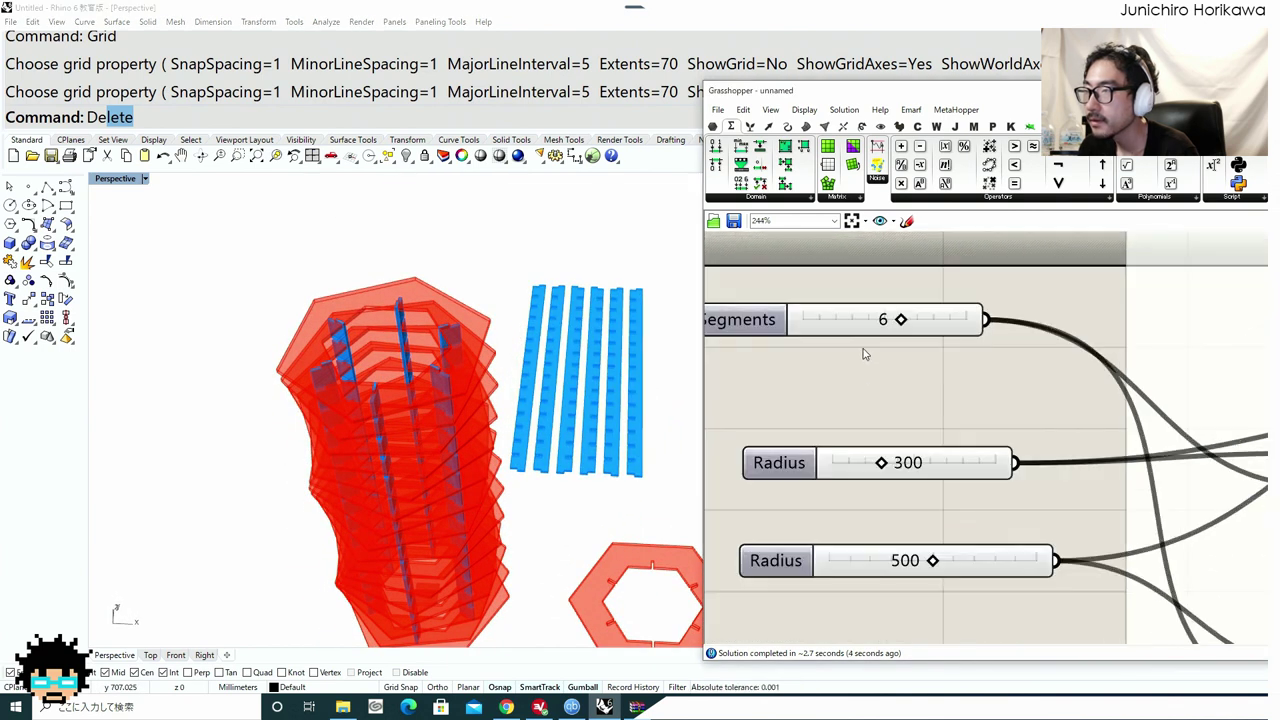
pyautogui.moveTo(858, 335); pyautogui.dragTo(886, 357)
pyautogui.doubleClick(888, 357)
pyautogui.write('5')
pyautogui.press('Return')
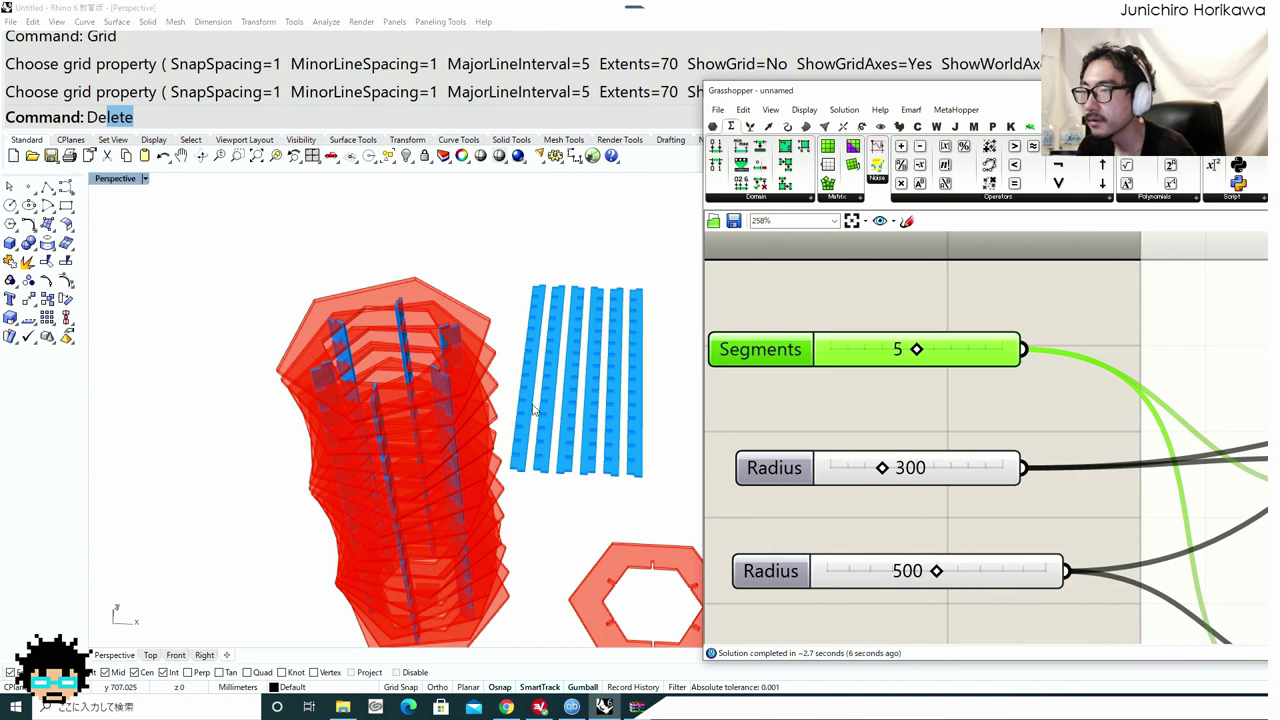
# Set the A slider to 1200 to reduce the tower's height.
pyautogui.moveTo(509, 488); pyautogui.dragTo(518, 444, button='right')
pyautogui.scroll(-6, 879, 401)
pyautogui.moveTo(893, 557); pyautogui.dragTo(898, 420, button='right')
pyautogui.scroll(3, 898, 484)
pyautogui.moveTo(633, 520); pyautogui.dragTo(596, 497, button='right')
pyautogui.scroll(-4, 546, 498)
pyautogui.doubleClick(933, 541)
pyautogui.write('1200')
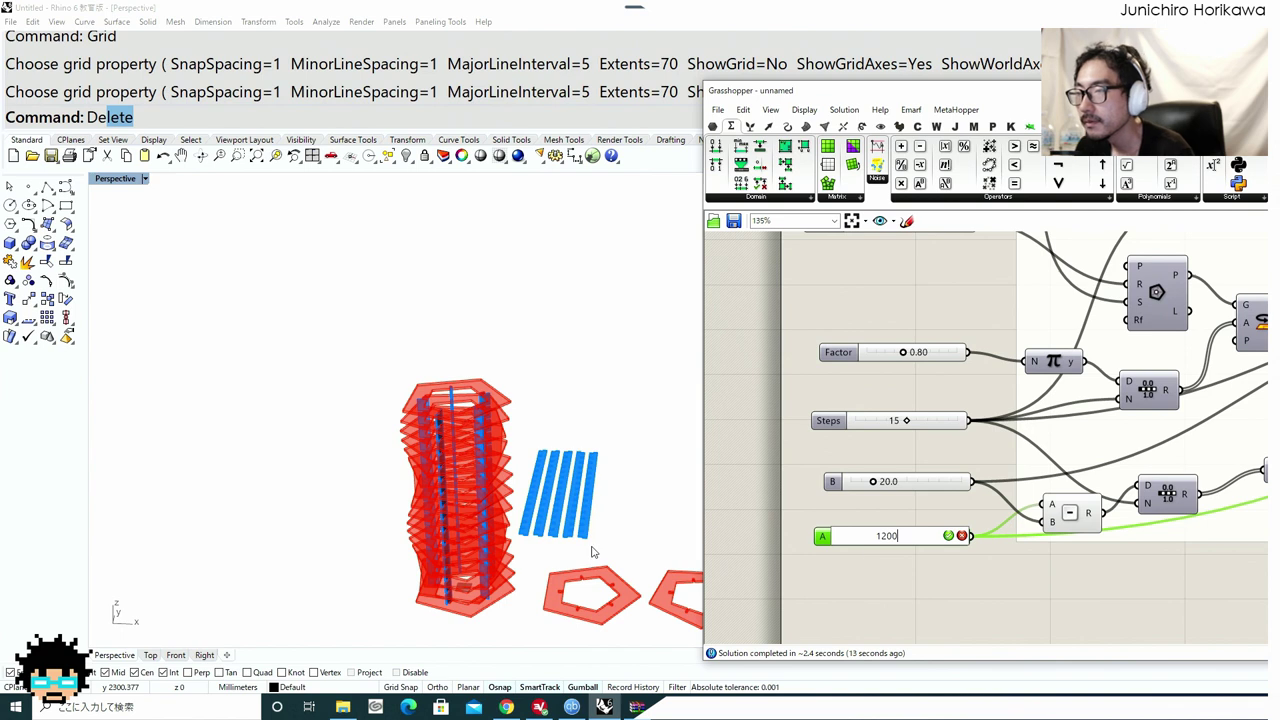
pyautogui.press('Return')
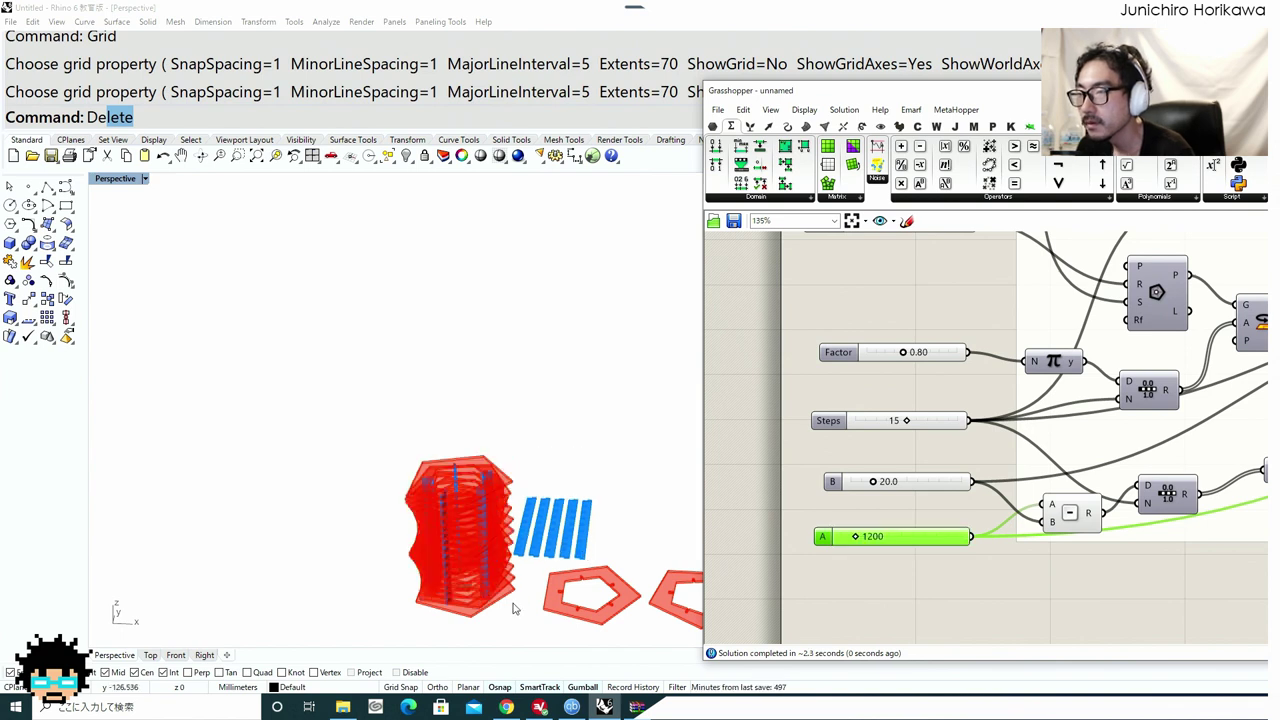
# Examine the pentagonal tower with its laid-out parts, and review the grouped layout sections of the definition.
pyautogui.keyDown('shift'); pyautogui.moveTo(571, 581); pyautogui.dragTo(389, 469, button='right'); pyautogui.keyUp('shift')
pyautogui.scroll(4, 498, 480)
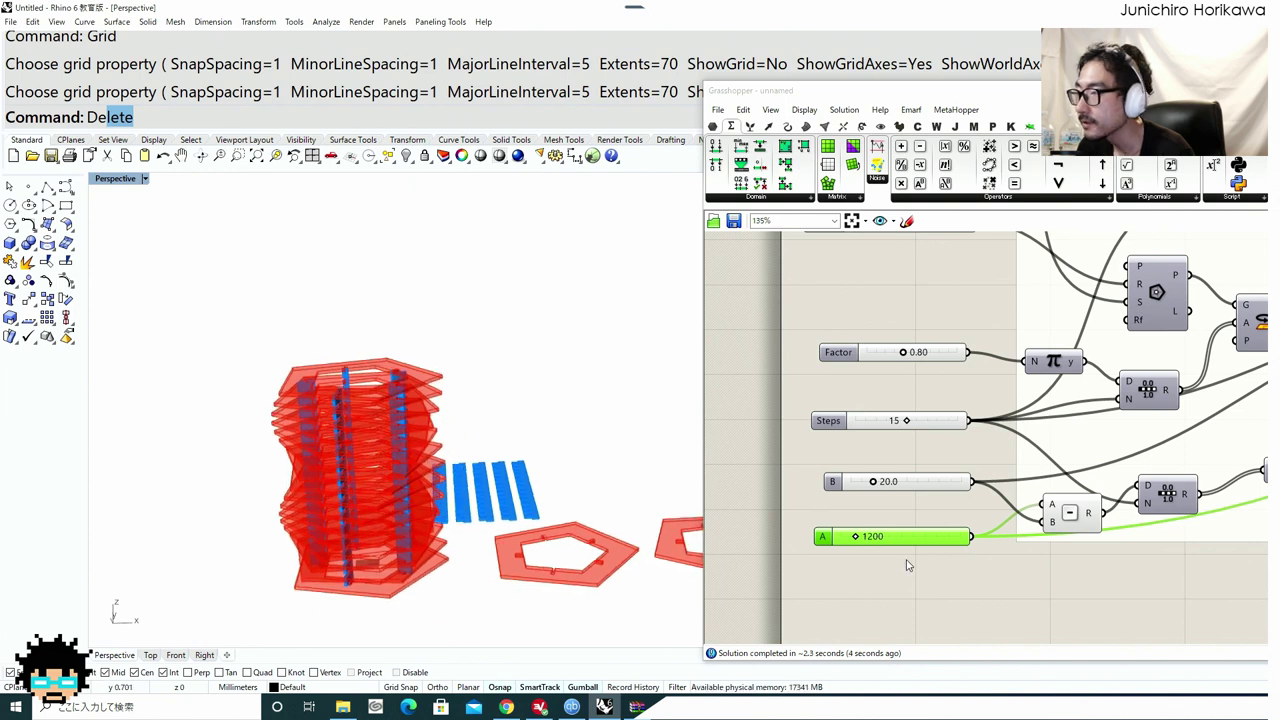
pyautogui.scroll(-10, 908, 563)
pyautogui.moveTo(977, 588); pyautogui.dragTo(764, 536, button='right')
pyautogui.scroll(3, 1129, 540)
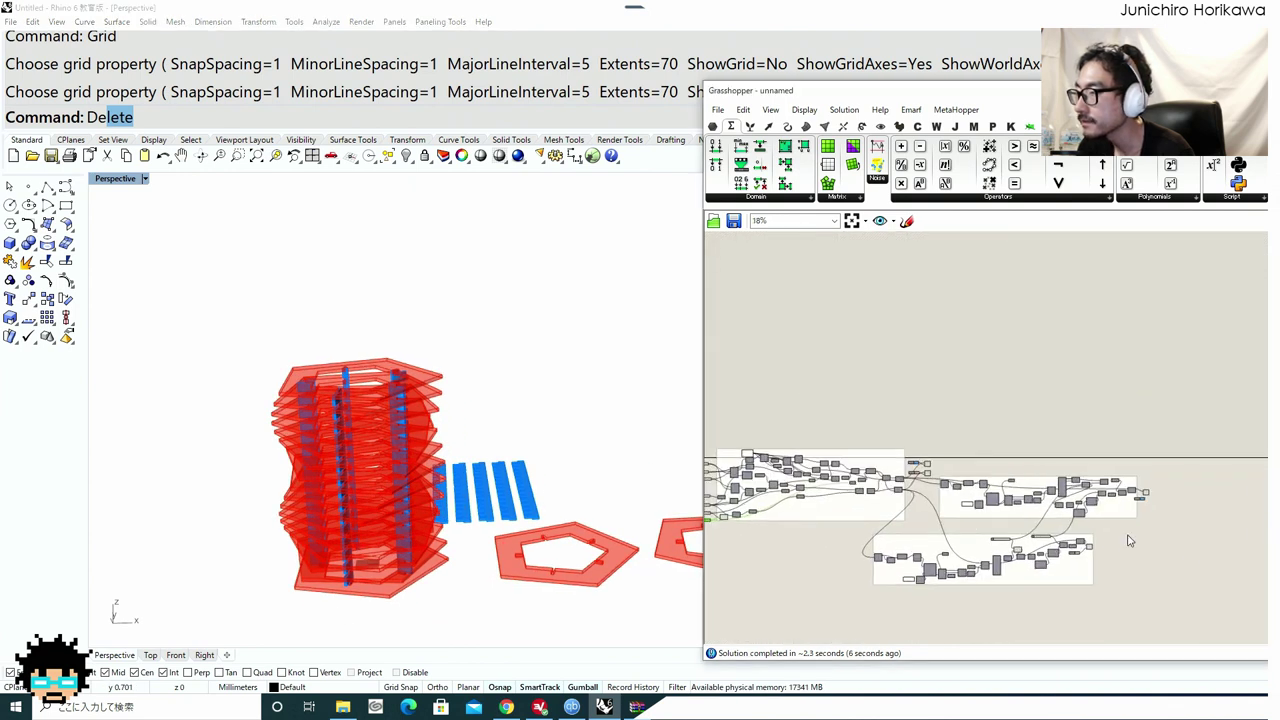
pyautogui.moveTo(1129, 540); pyautogui.dragTo(1050, 532, button='right')
pyautogui.scroll(3, 1048, 531)
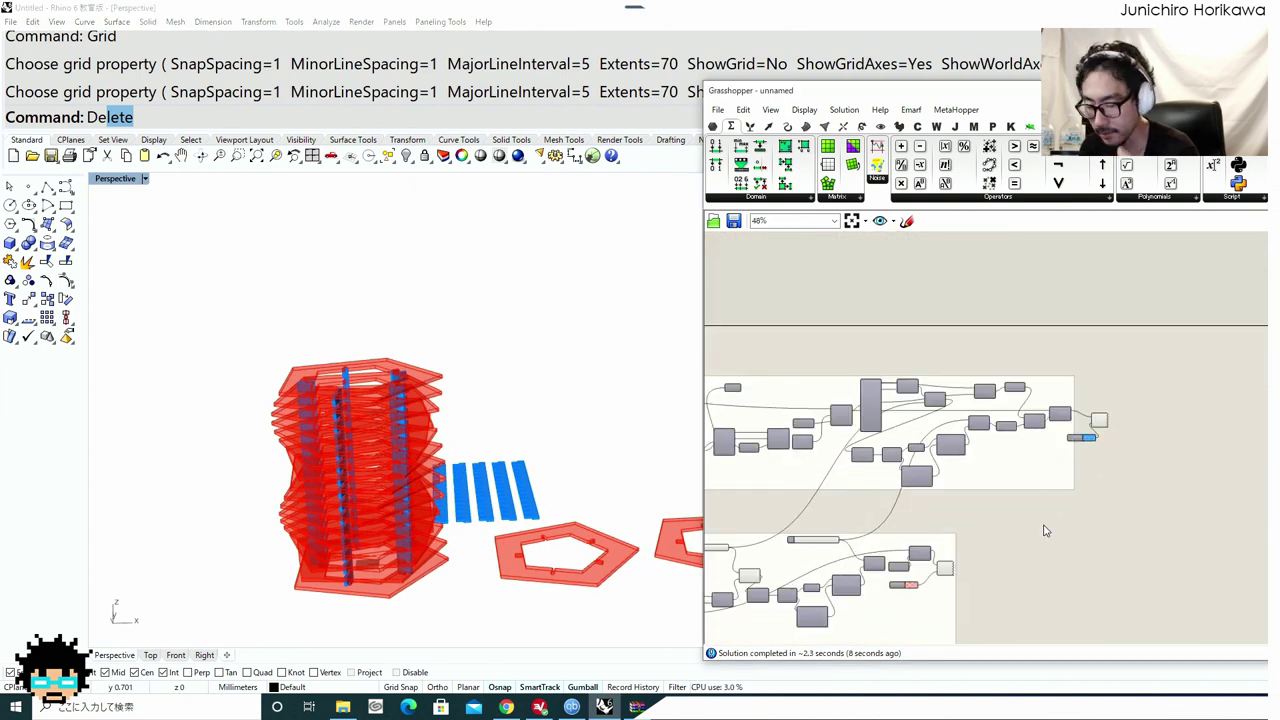
pyautogui.scroll(1, 1044, 531)
pyautogui.moveTo(568, 485); pyautogui.dragTo(514, 403, button='right')
pyautogui.scroll(4, 512, 463)
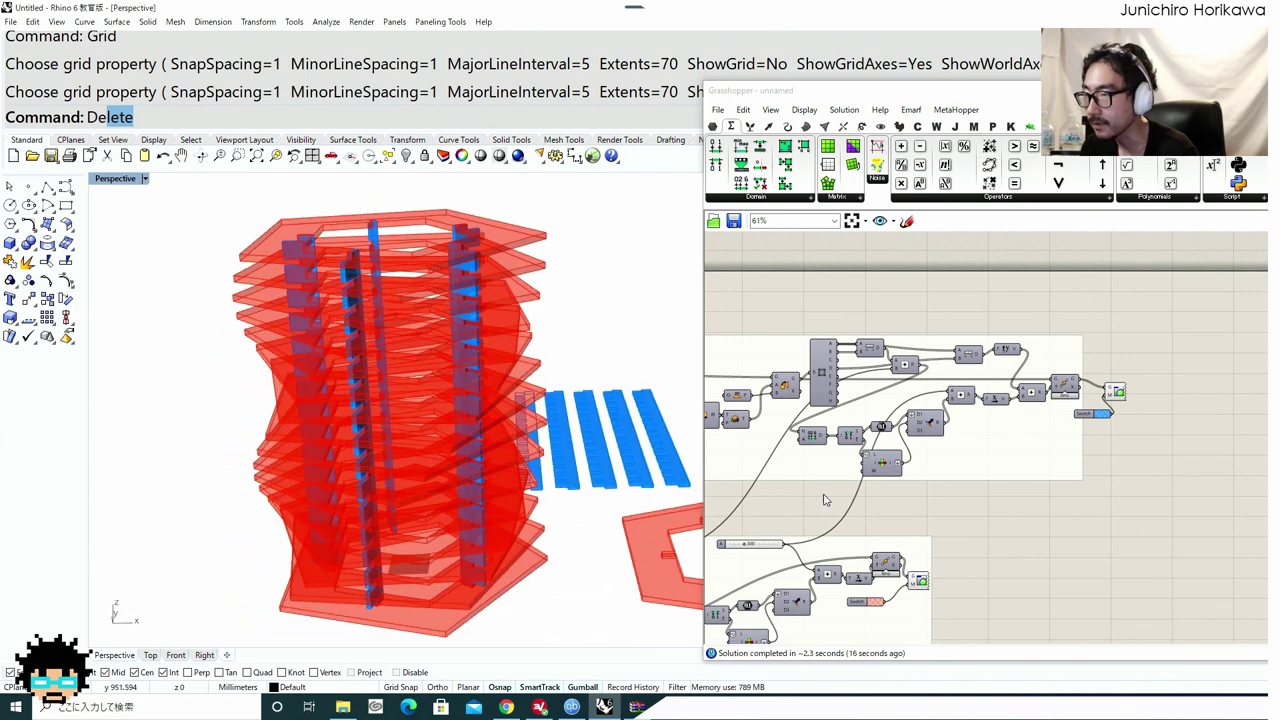
pyautogui.click(995, 544)
pyautogui.hotkey('ctrl', 's')
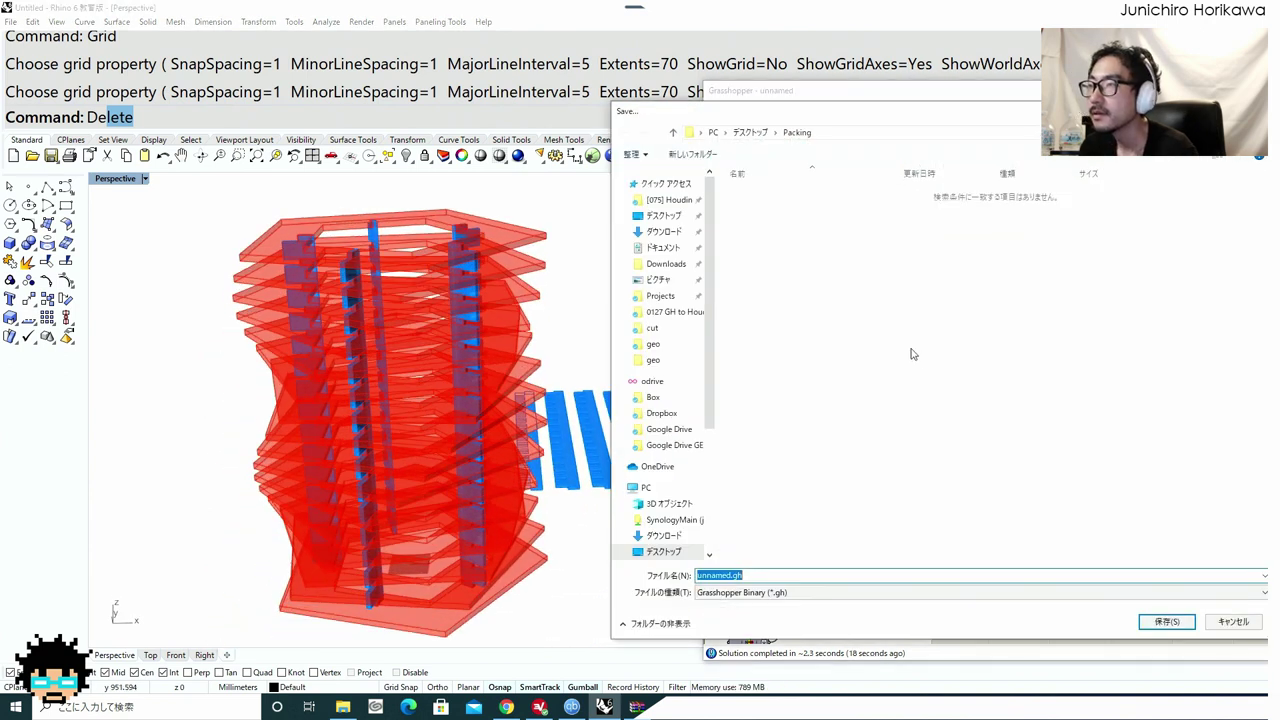
pyautogui.click(1230, 621)
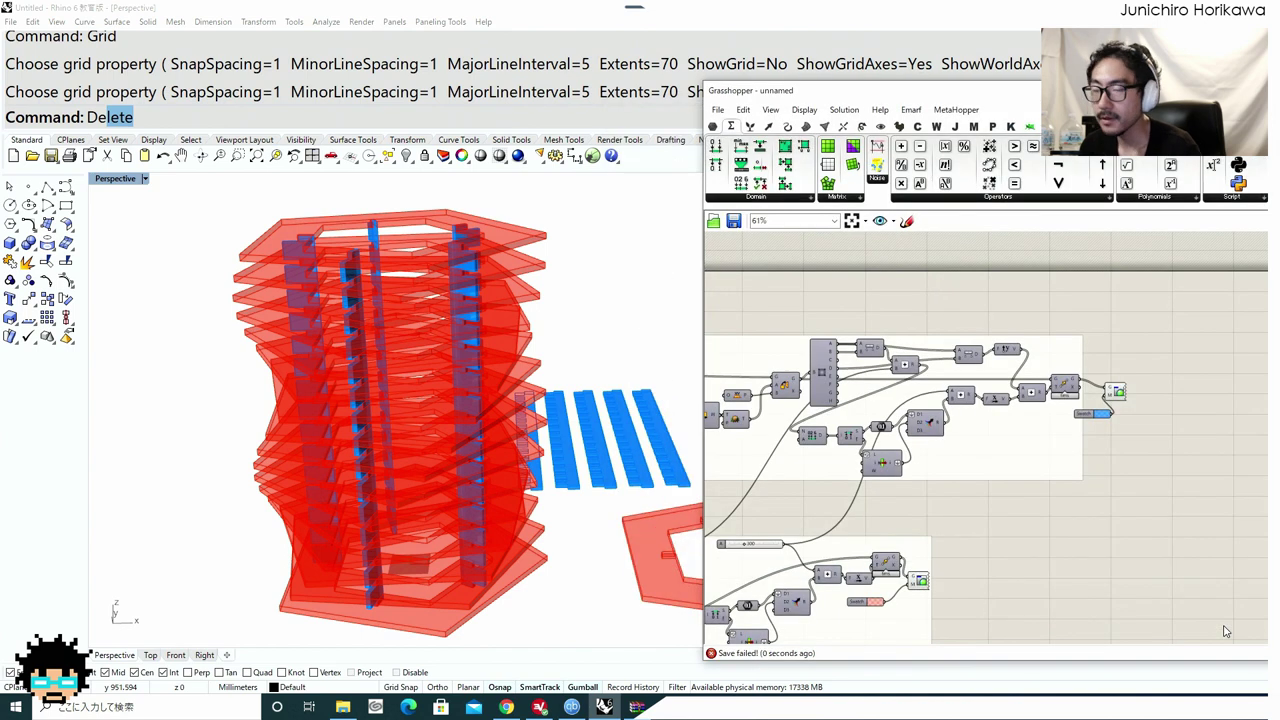